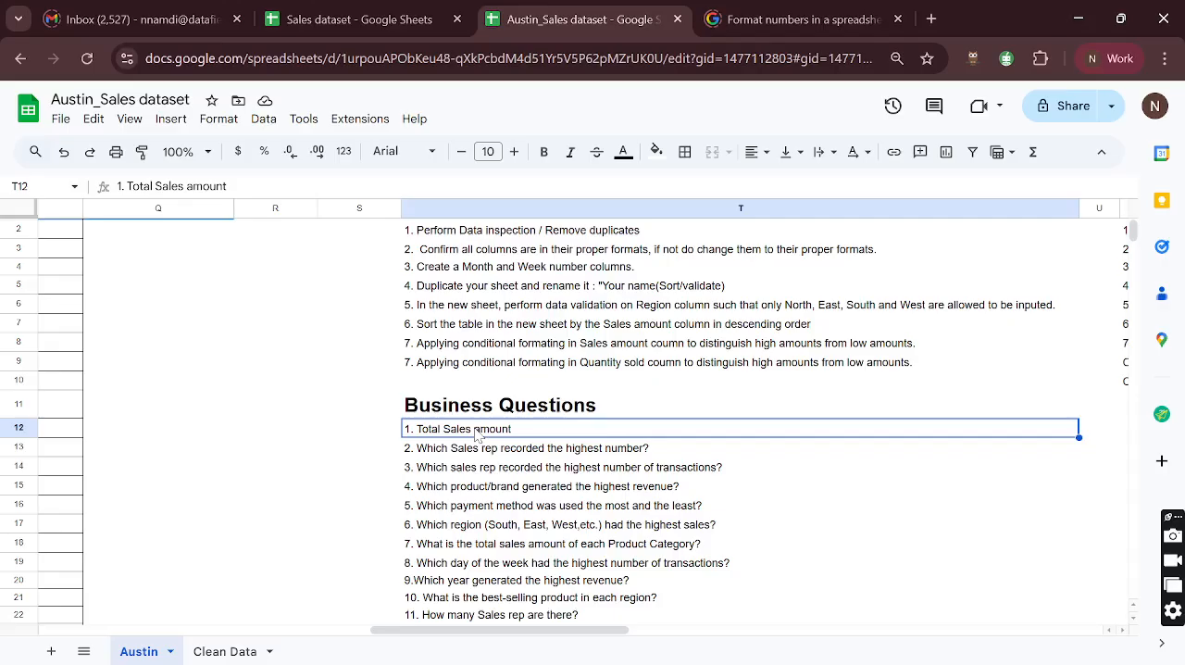
- Examine the total sales amount, Unit_Price and Quantity_Sold columns in the Clean Data sheet
{"action": "scroll", "coordinate": [478, 435], "scroll_direction": "up", "scroll_amount": 1}
{"action": "scroll", "coordinate": [478, 435], "scroll_direction": "left", "scroll_amount": 4}
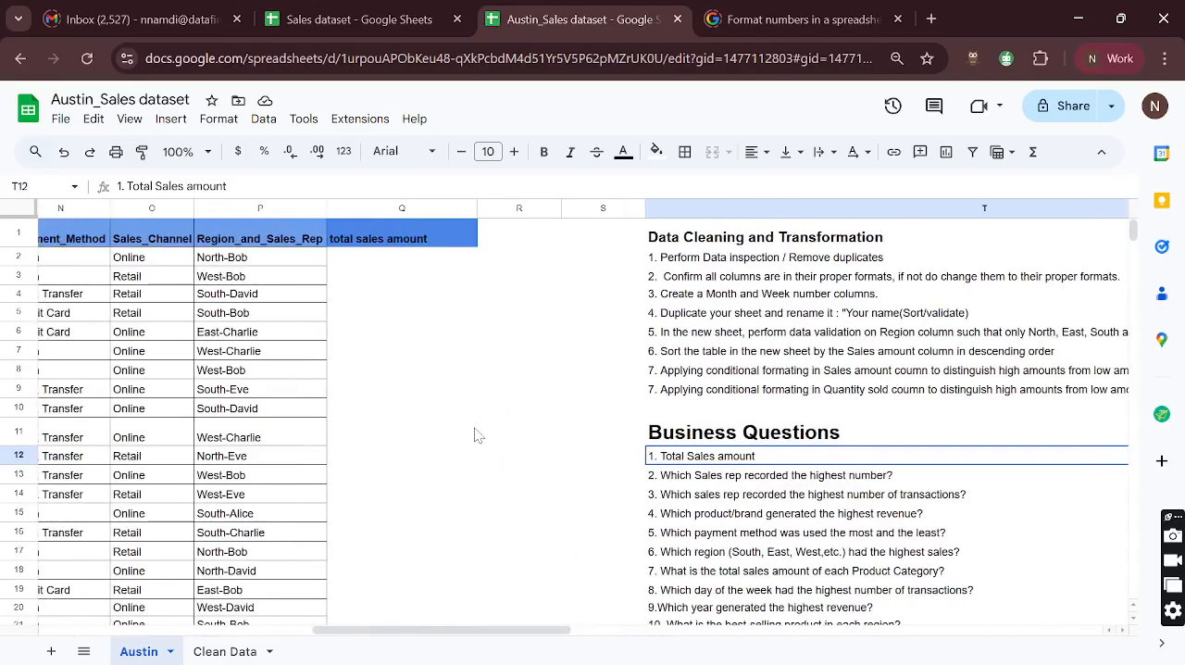
{"action": "left_click", "coordinate": [220, 652]}
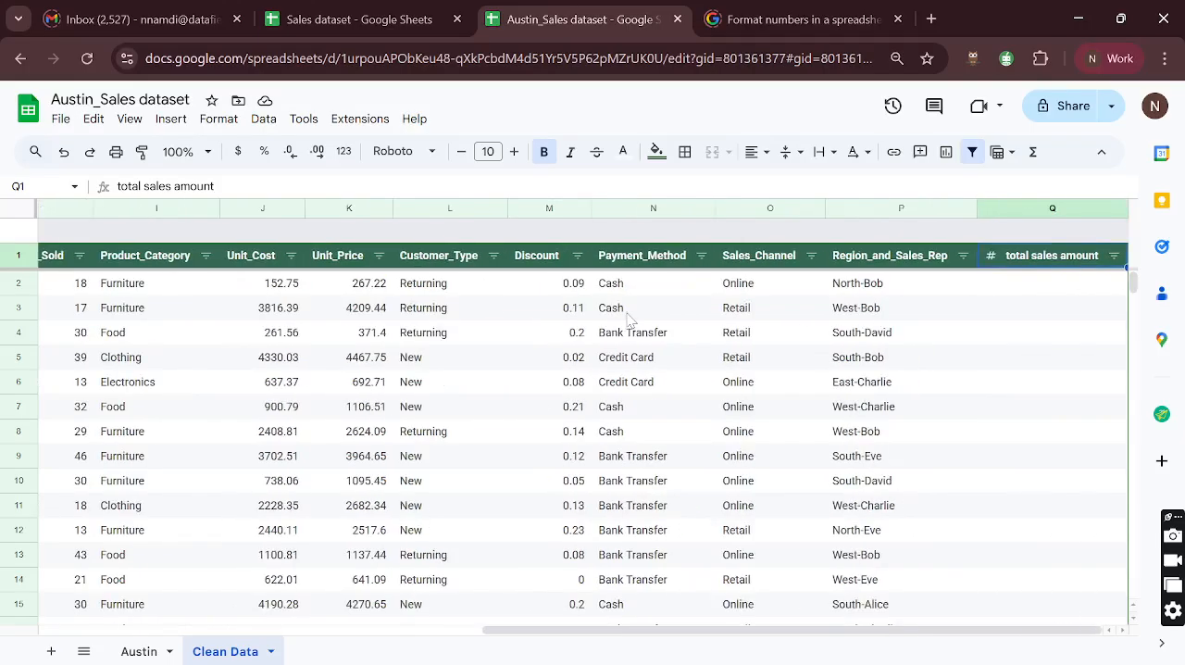
{"action": "left_click", "coordinate": [1017, 286]}
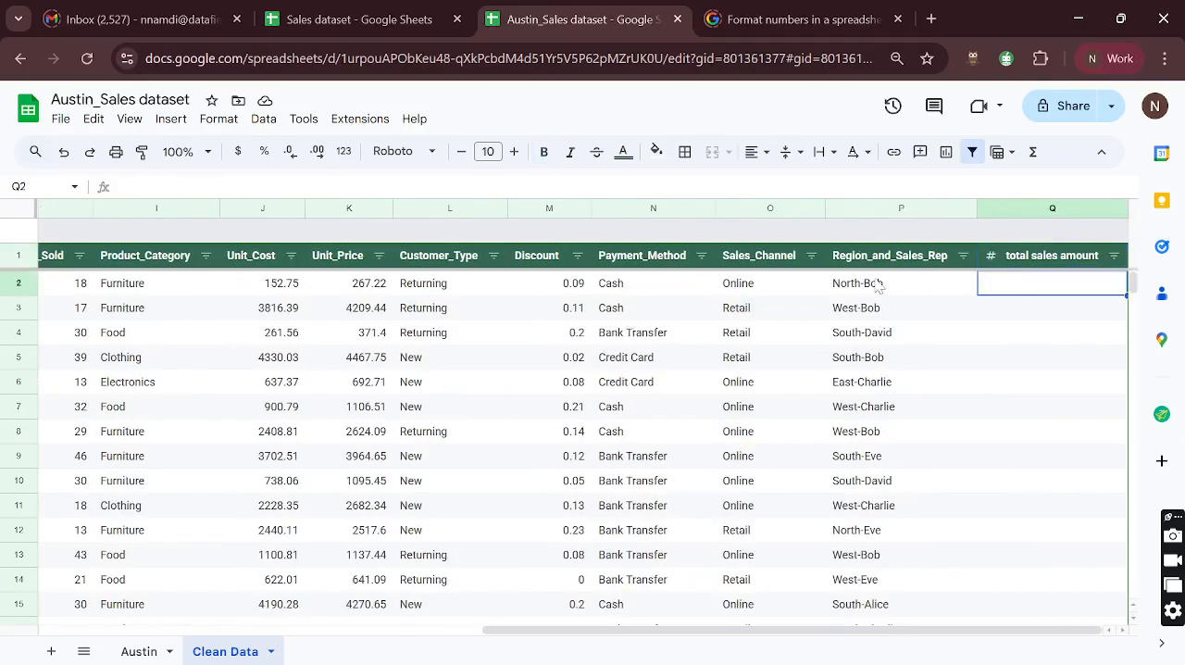
{"action": "scroll", "coordinate": [703, 278], "scroll_direction": "left", "scroll_amount": 2}
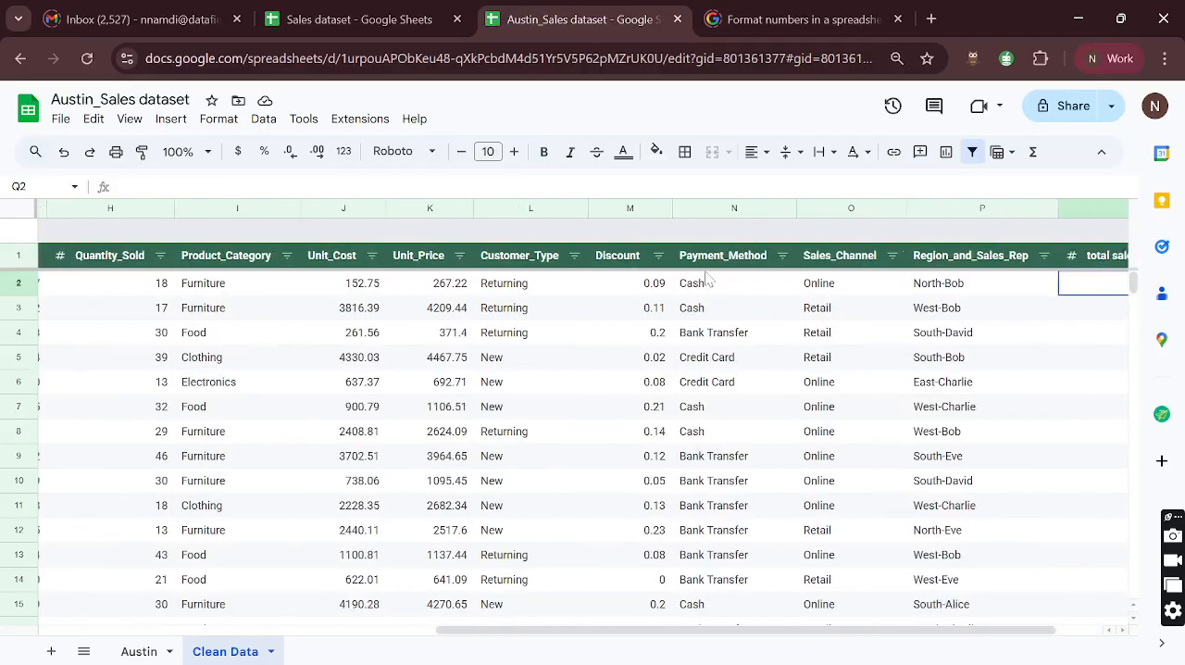
{"action": "left_click", "coordinate": [455, 291]}
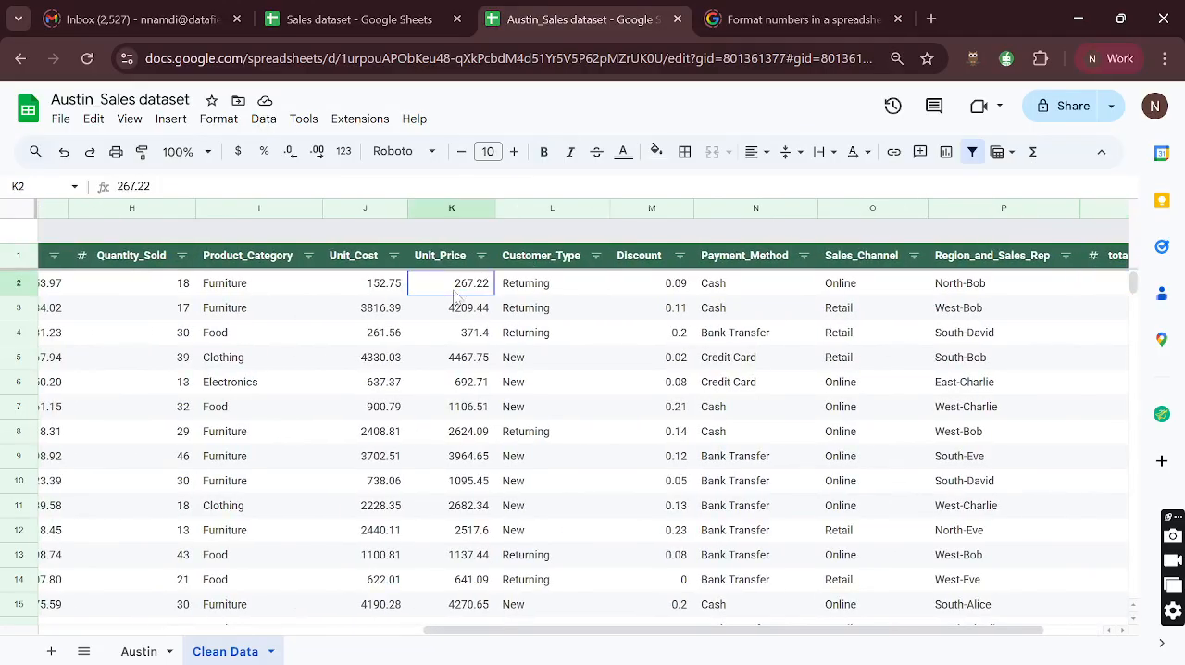
{"action": "scroll", "coordinate": [454, 296], "scroll_direction": "left", "scroll_amount": 5}
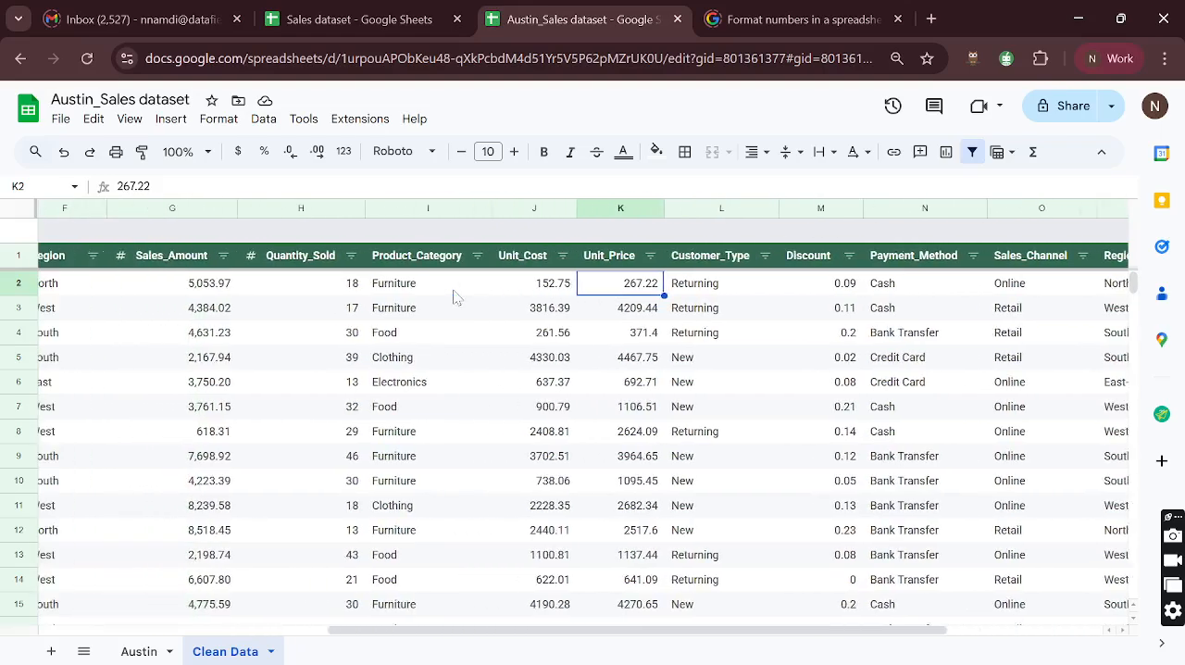
{"action": "scroll", "coordinate": [463, 294], "scroll_direction": "left", "scroll_amount": 1}
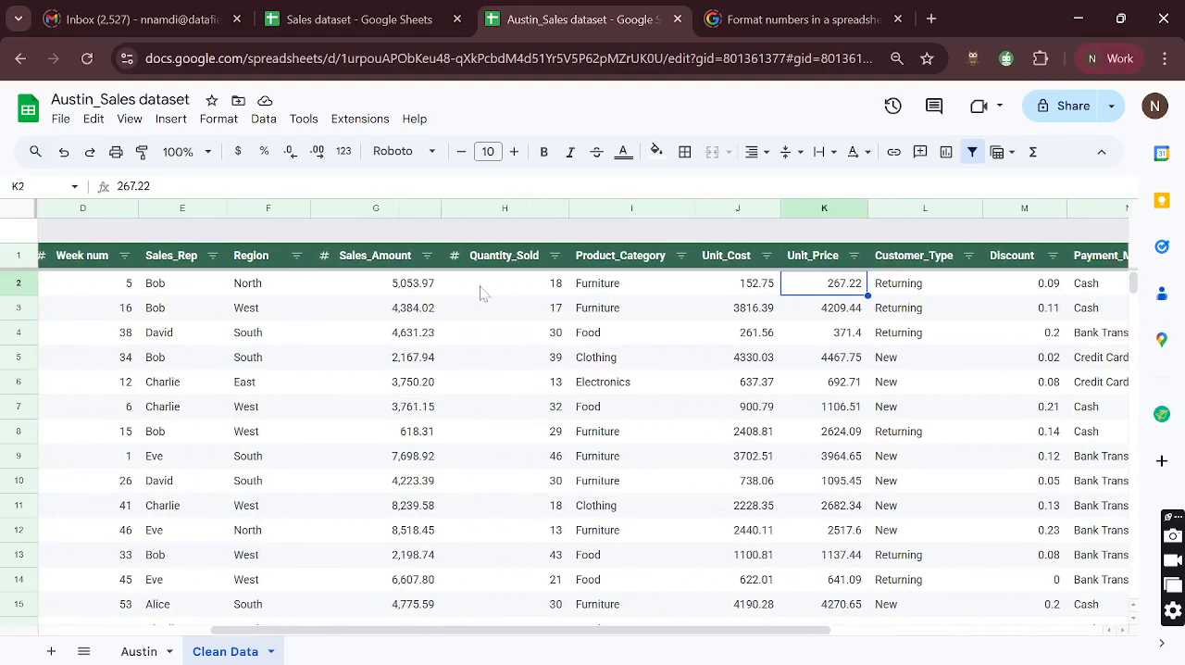
{"action": "left_click", "coordinate": [507, 291]}
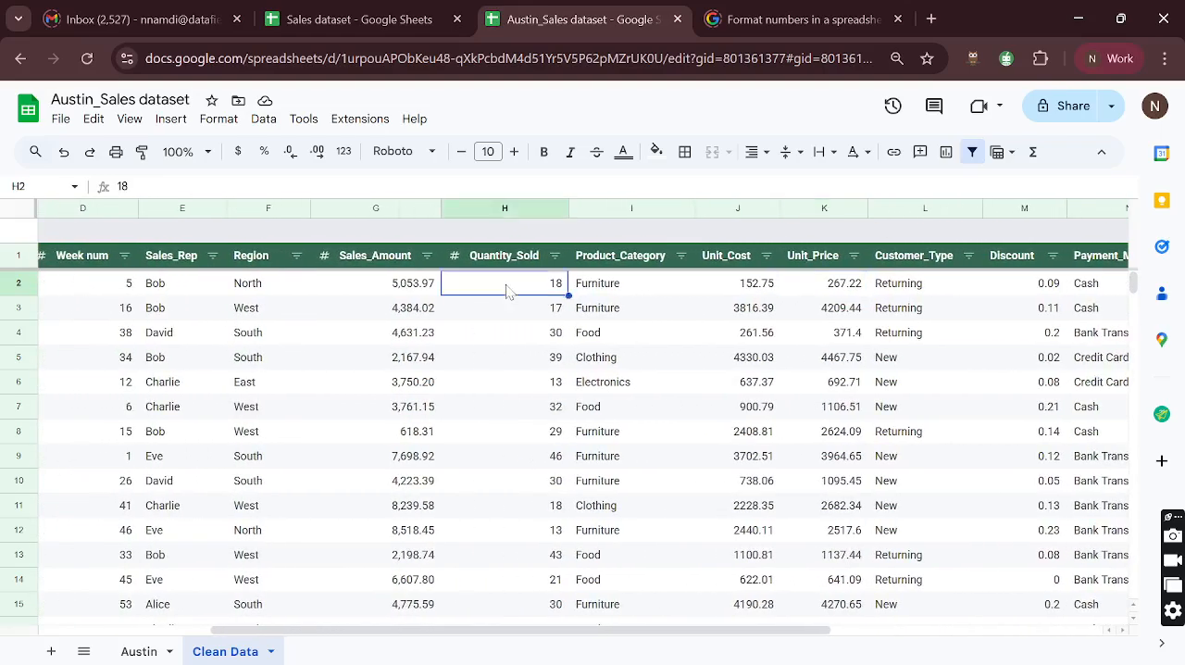
{"action": "scroll", "coordinate": [506, 292], "scroll_direction": "left", "scroll_amount": 4}
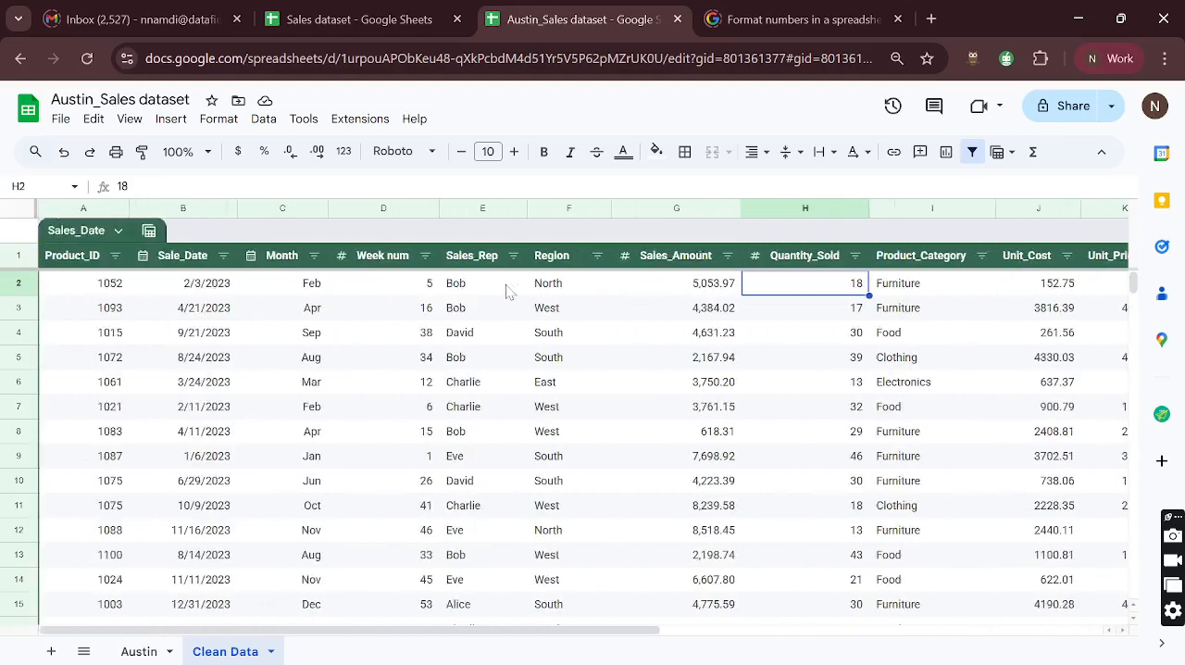
- Examine the first record's quantity sold, product category and unit price across row 2 of the Clean Data sheet
{"action": "left_click", "coordinate": [16, 280]}
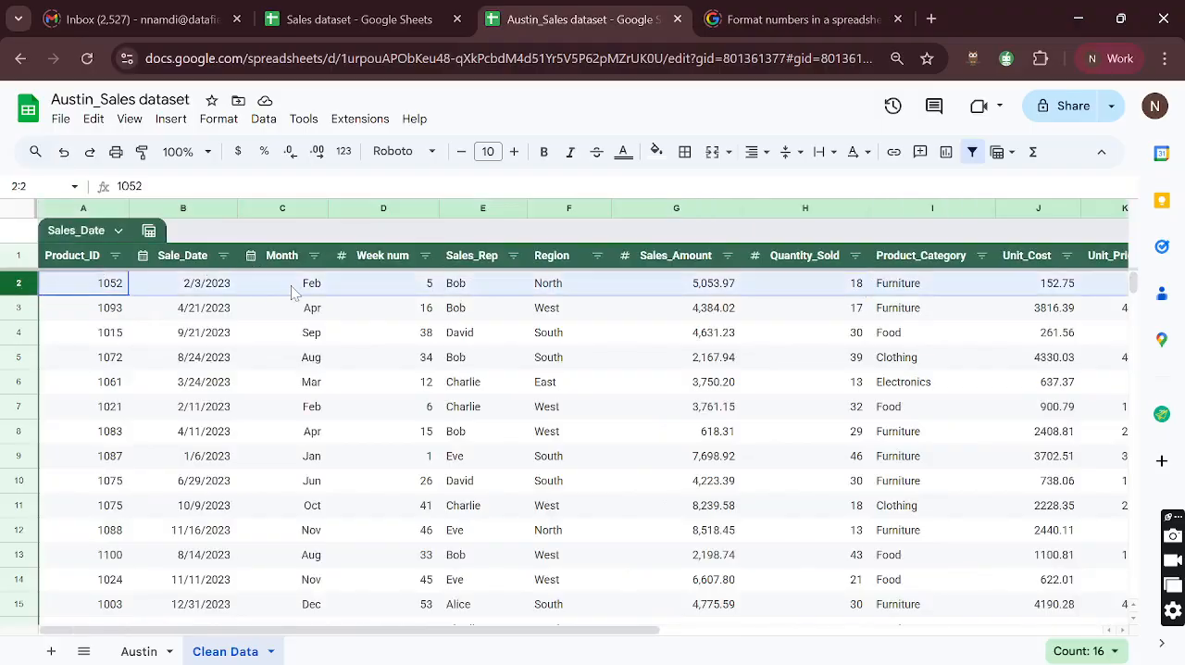
{"action": "scroll", "coordinate": [427, 296], "scroll_direction": "right", "scroll_amount": 2}
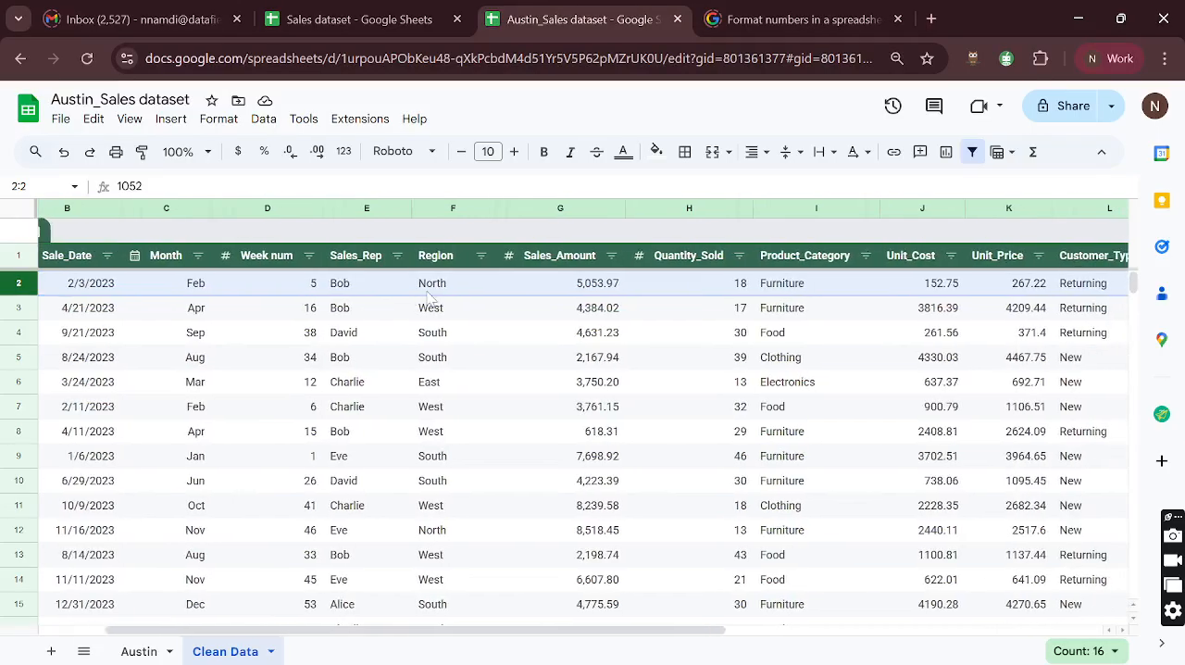
{"action": "scroll", "coordinate": [404, 306], "scroll_direction": "right", "scroll_amount": 3}
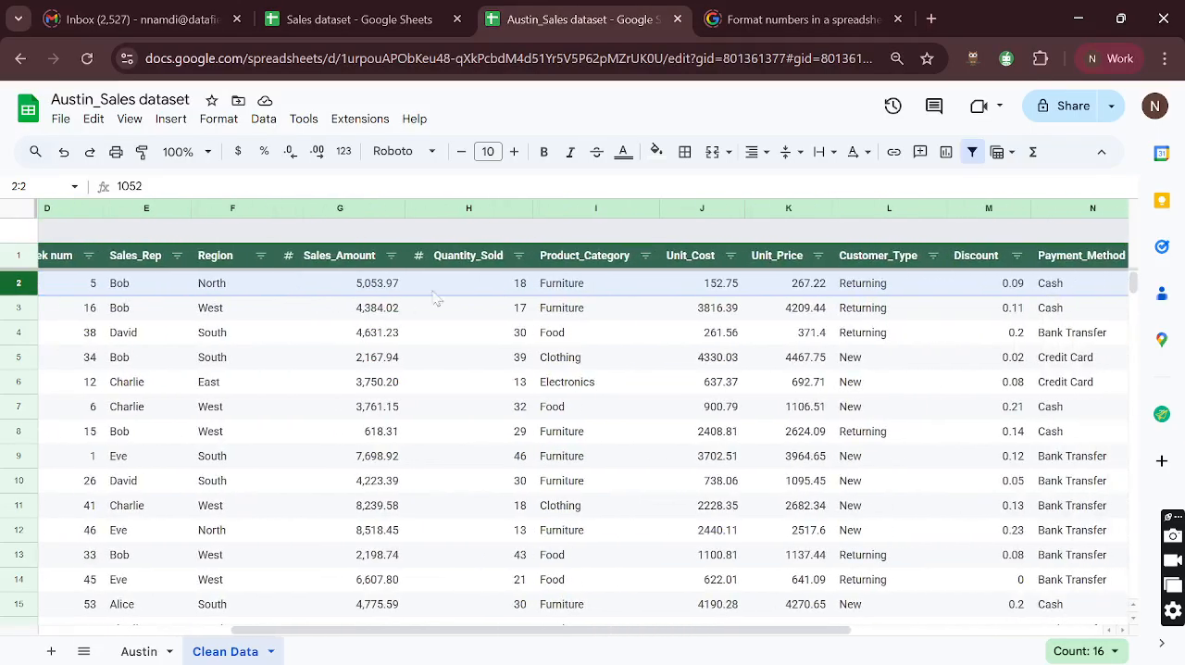
{"action": "left_click", "coordinate": [495, 277]}
{"action": "left_click", "coordinate": [556, 287]}
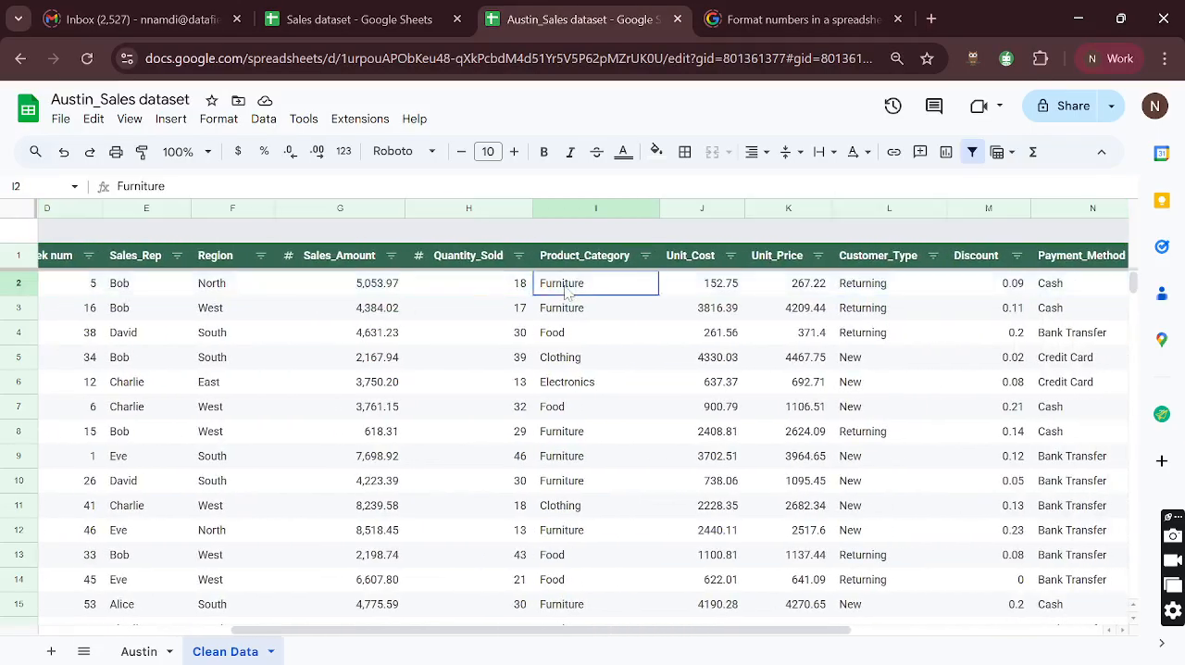
{"action": "left_click", "coordinate": [500, 287]}
{"action": "scroll", "coordinate": [532, 306], "scroll_direction": "right", "scroll_amount": 3}
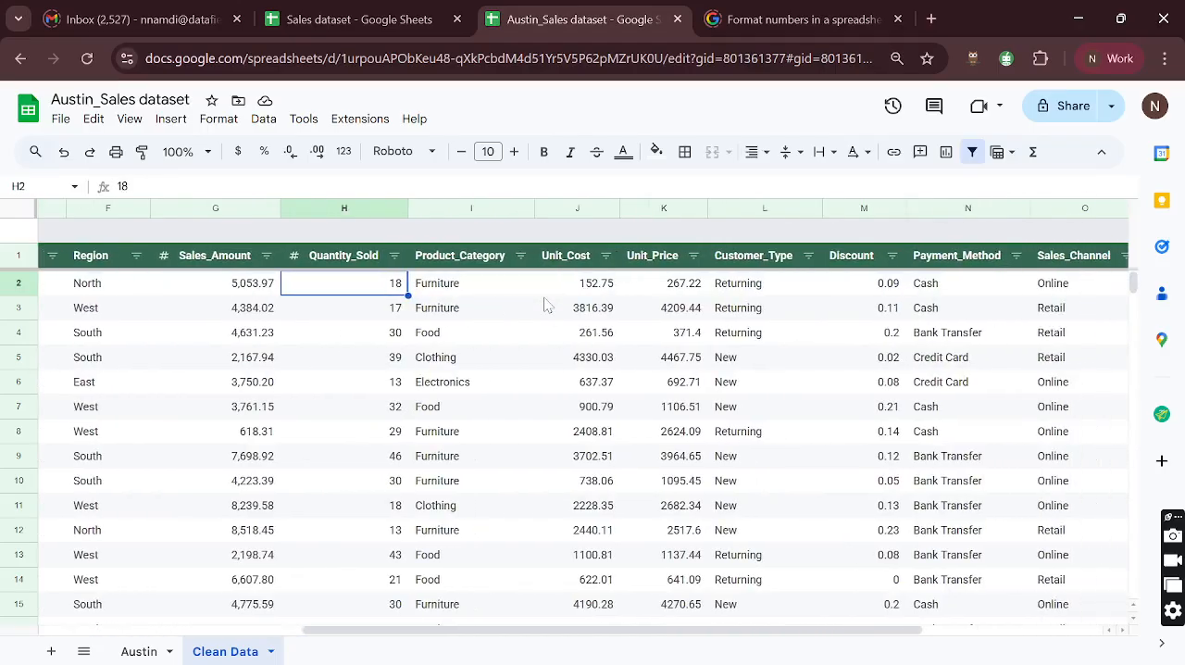
{"action": "left_click", "coordinate": [654, 291]}
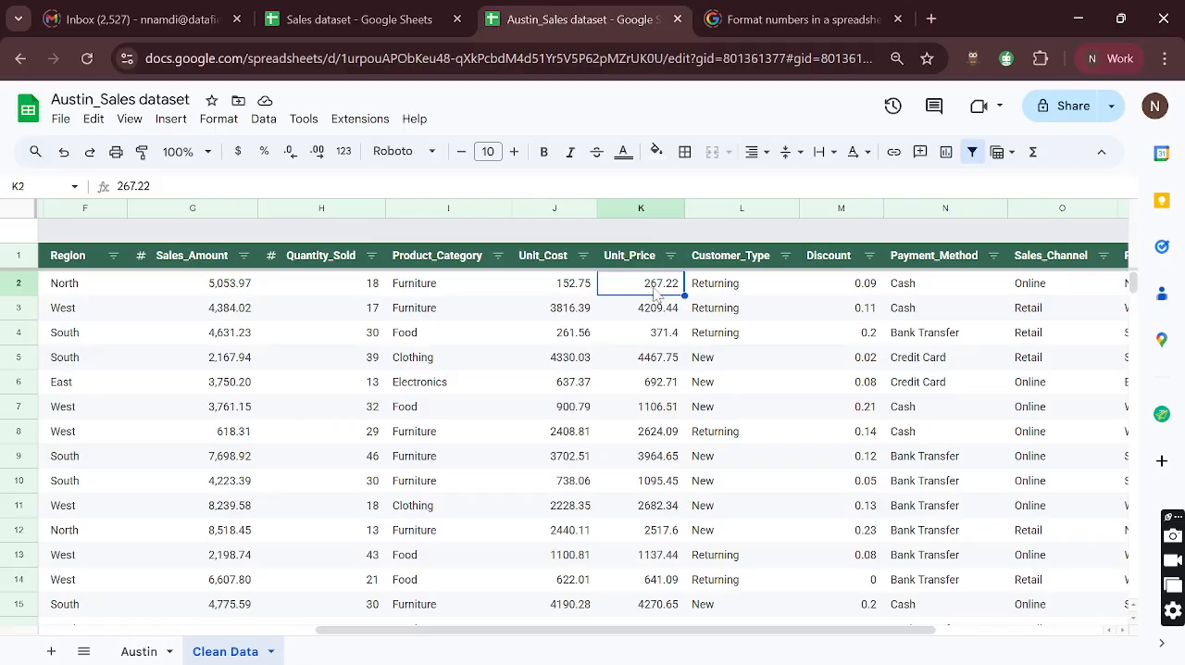
{"action": "scroll", "coordinate": [655, 293], "scroll_direction": "right", "scroll_amount": 5}
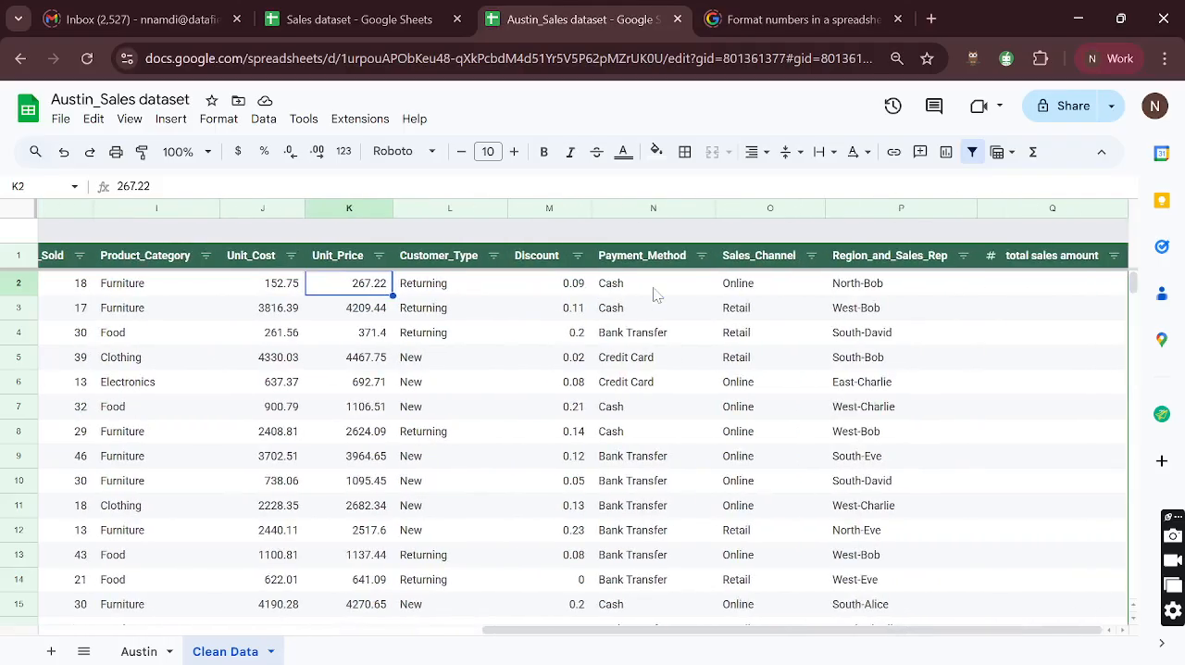
- Read the About Dataset column descriptions in the Austin sheet, including the definitions of Sales_Amount, Unit_Cost and Unit_Price
{"action": "left_click", "coordinate": [138, 651]}
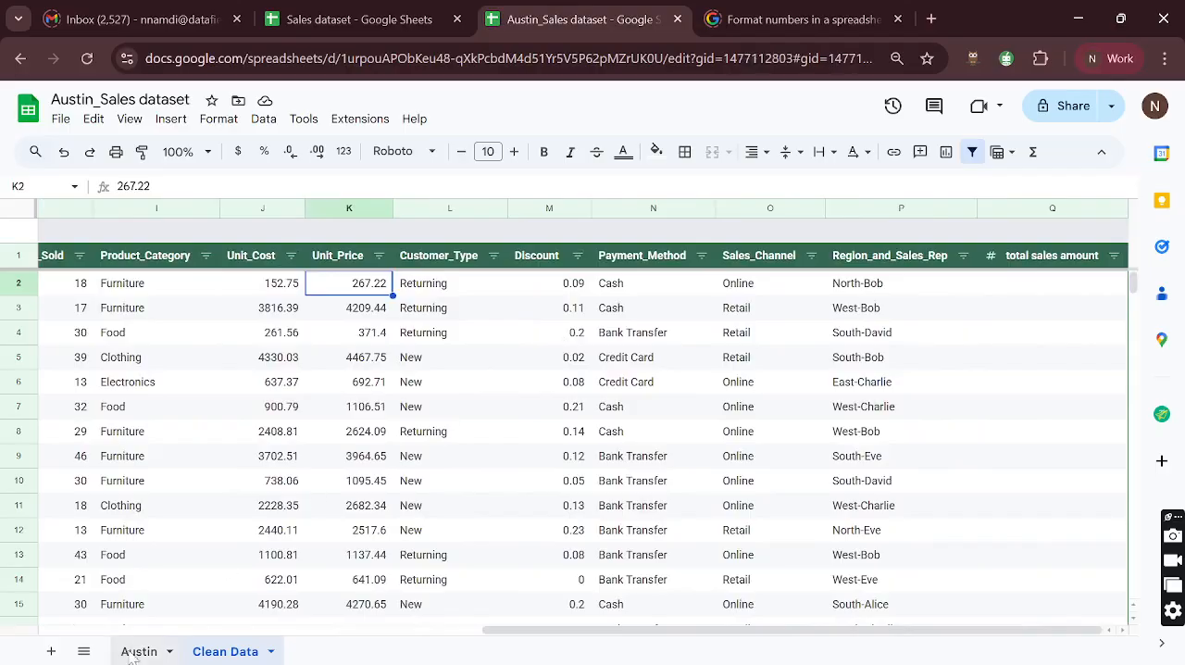
{"action": "scroll", "coordinate": [762, 442], "scroll_direction": "right", "scroll_amount": 15}
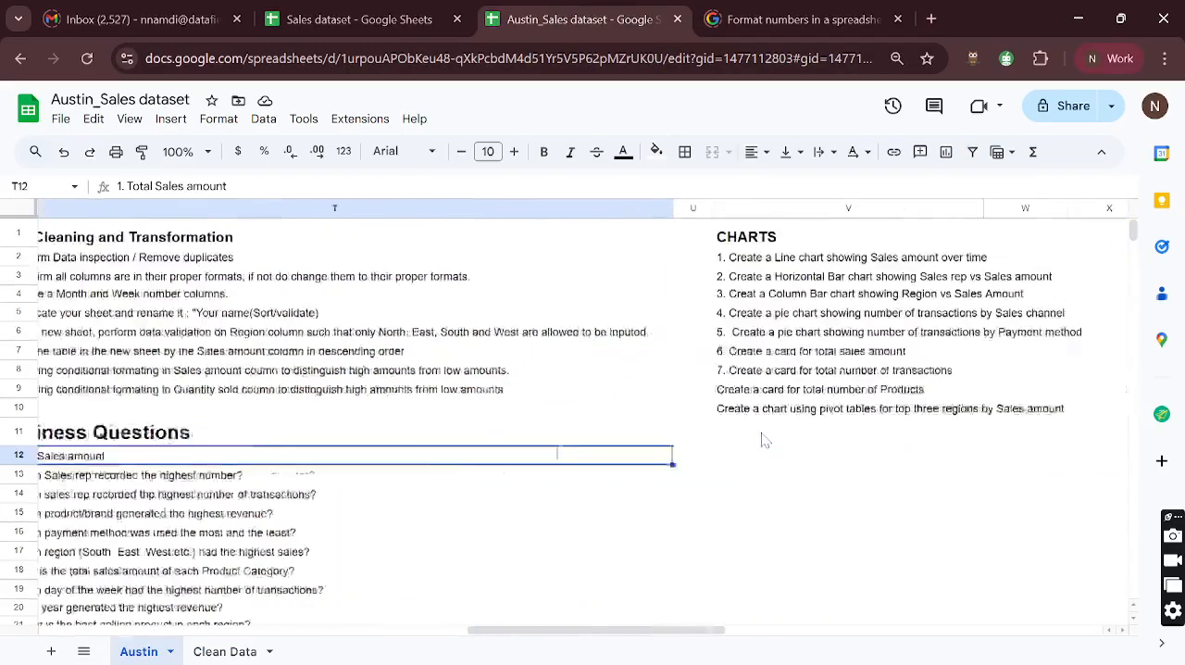
{"action": "scroll", "coordinate": [762, 442], "scroll_direction": "right", "scroll_amount": 5}
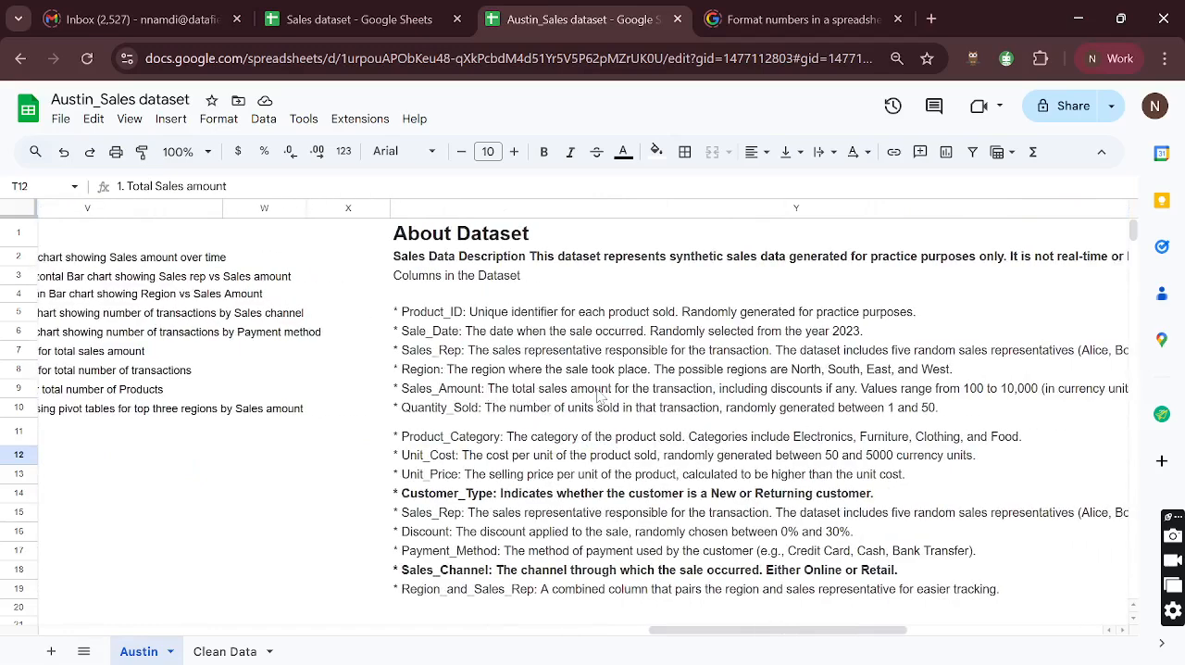
{"action": "scroll", "coordinate": [698, 397], "scroll_direction": "right", "scroll_amount": 2}
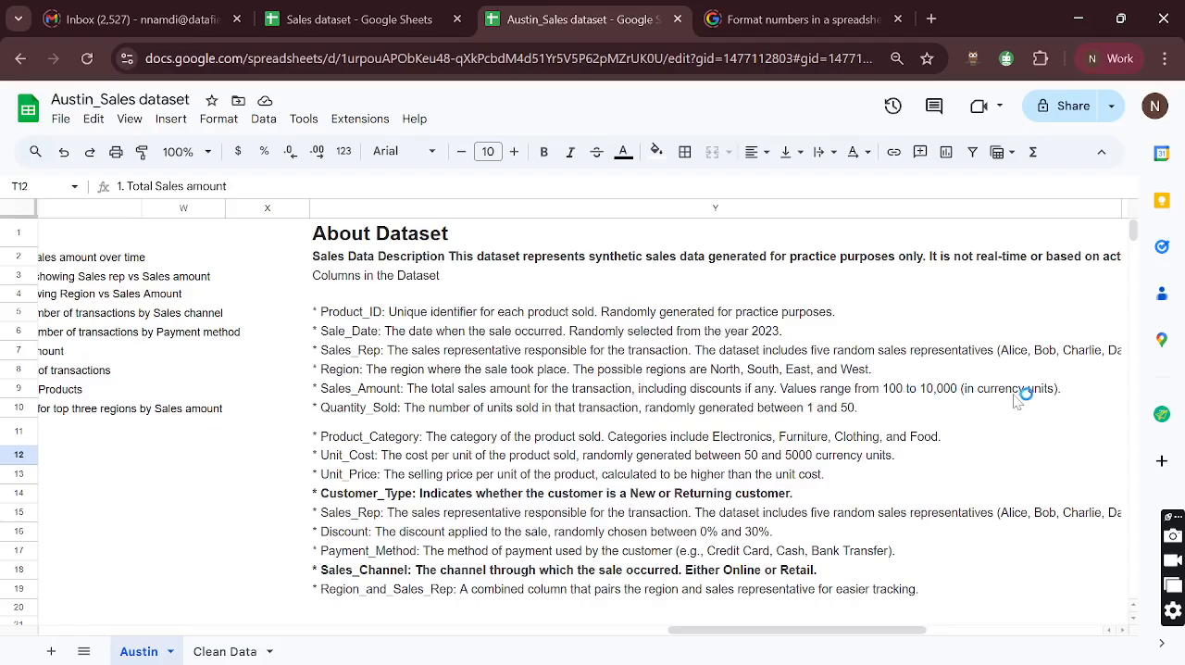
{"action": "scroll", "coordinate": [1018, 398], "scroll_direction": "right", "scroll_amount": 3}
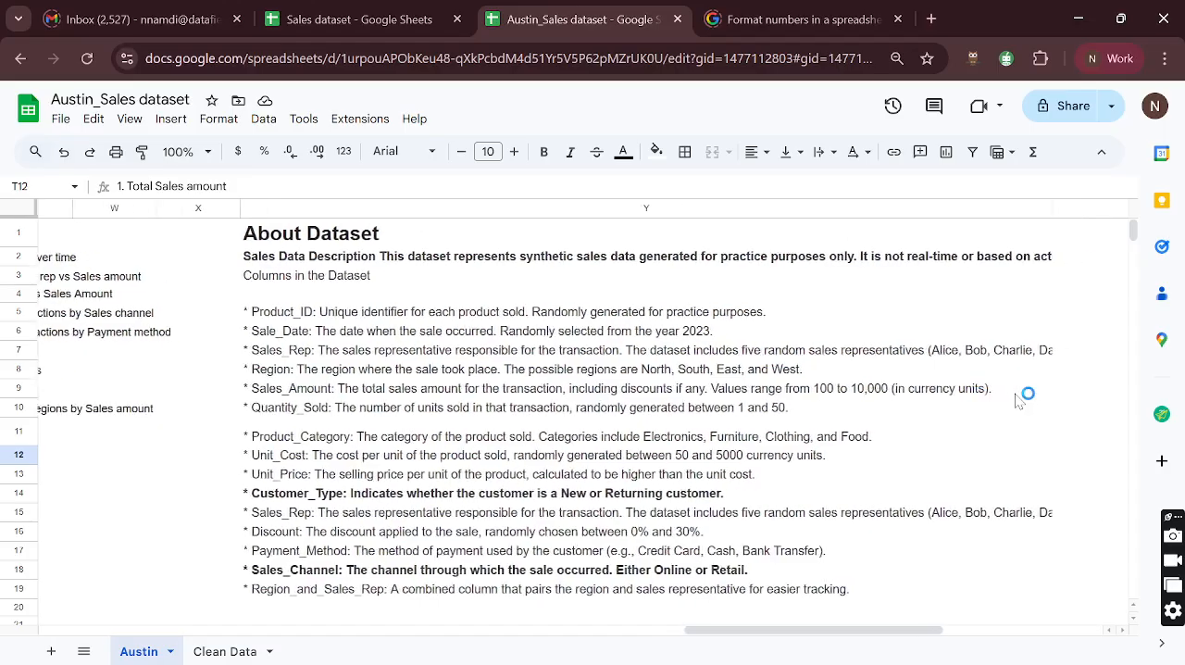
{"action": "scroll", "coordinate": [1018, 398], "scroll_direction": "left", "scroll_amount": 3}
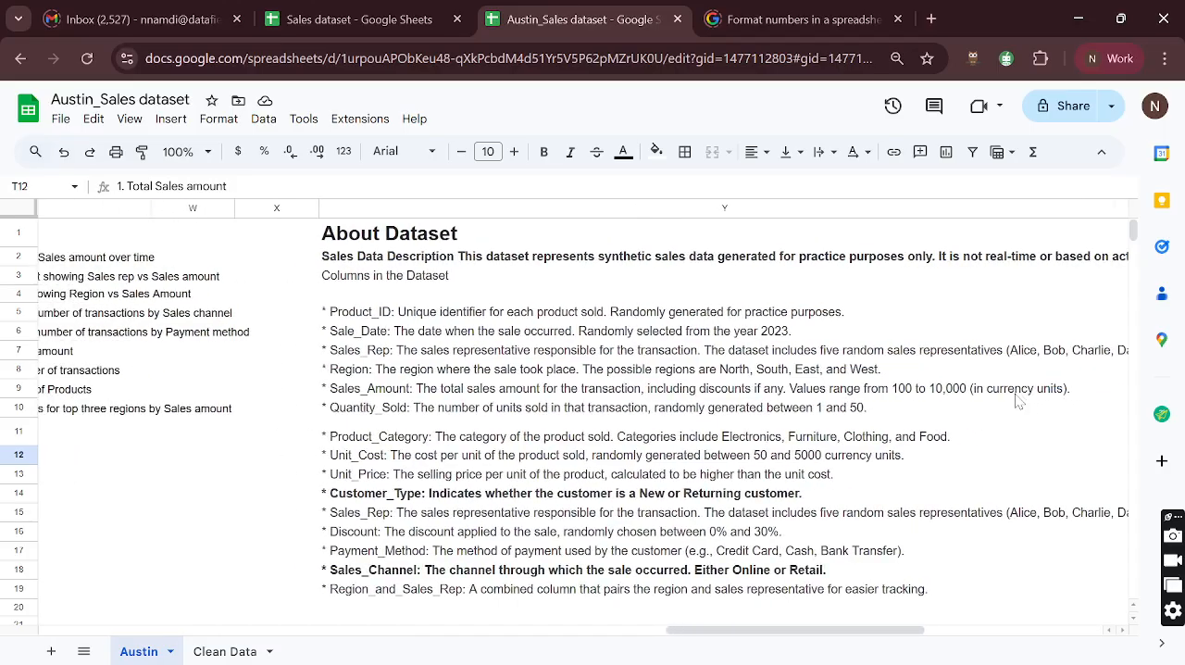
{"action": "scroll", "coordinate": [631, 433], "scroll_direction": "down", "scroll_amount": 1}
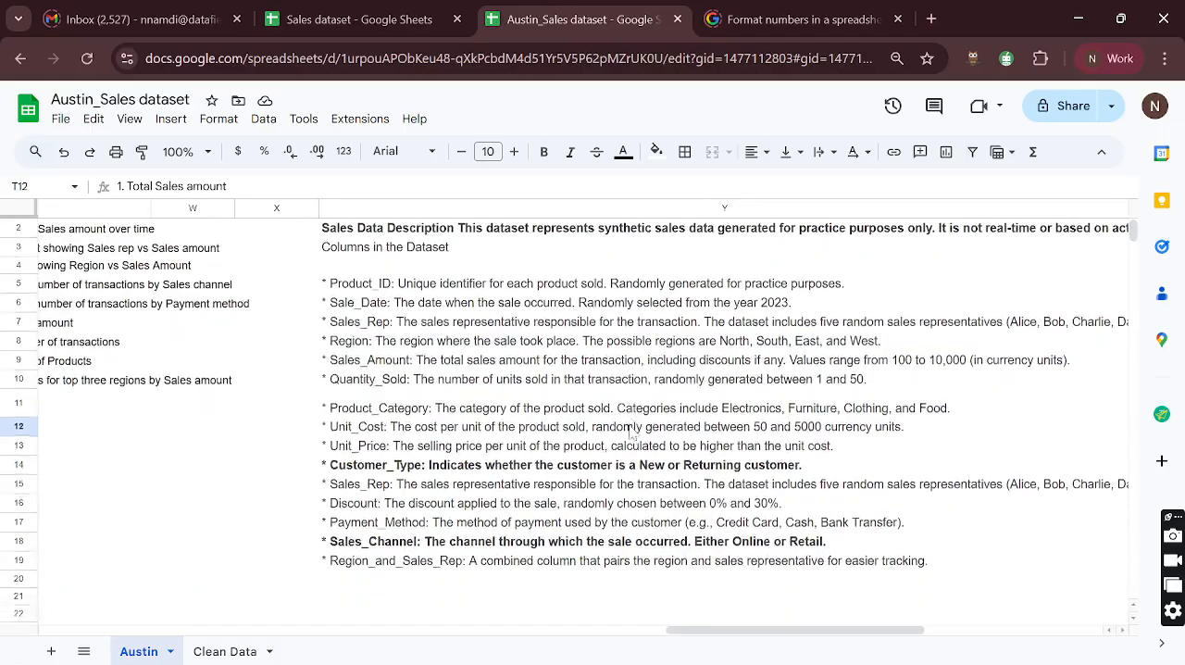
{"action": "scroll", "coordinate": [603, 428], "scroll_direction": "up", "scroll_amount": 1}
{"action": "scroll", "coordinate": [626, 368], "scroll_direction": "right", "scroll_amount": 5}
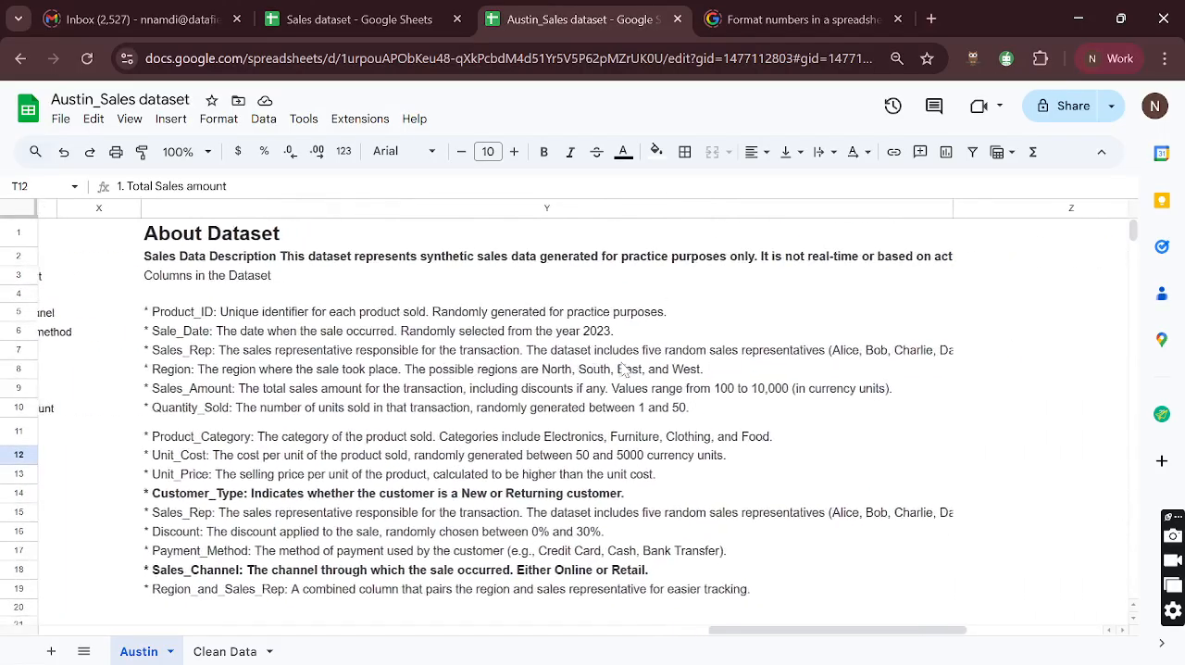
{"action": "scroll", "coordinate": [626, 369], "scroll_direction": "left", "scroll_amount": 5}
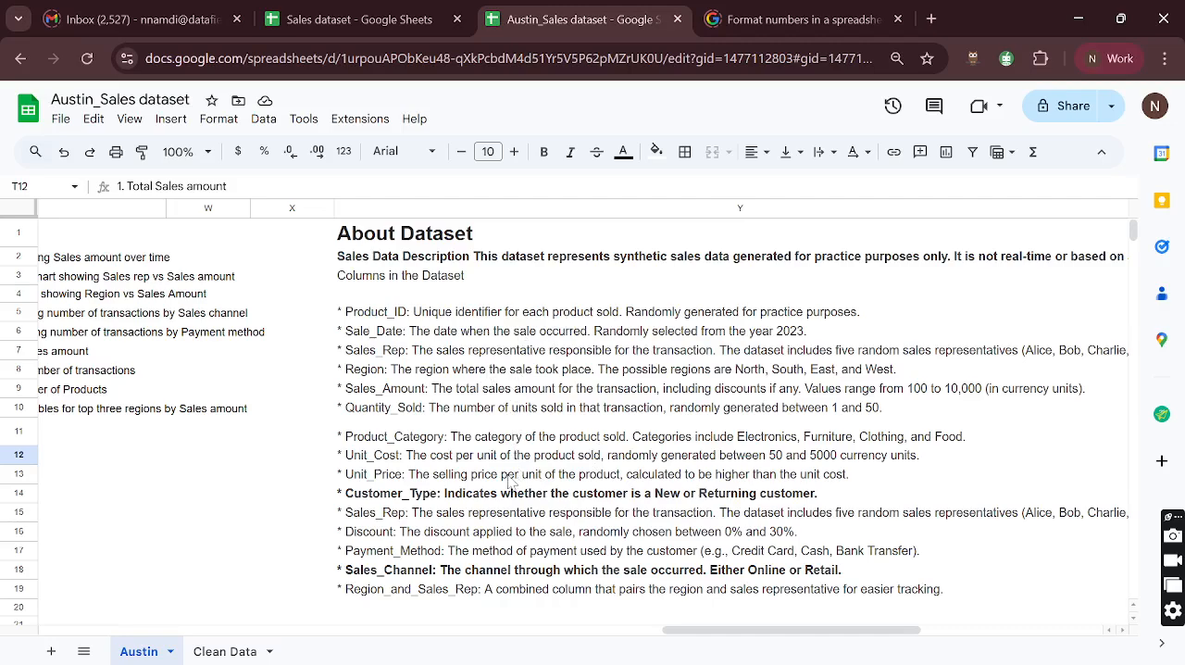
{"action": "scroll", "coordinate": [500, 535], "scroll_direction": "down", "scroll_amount": 1}
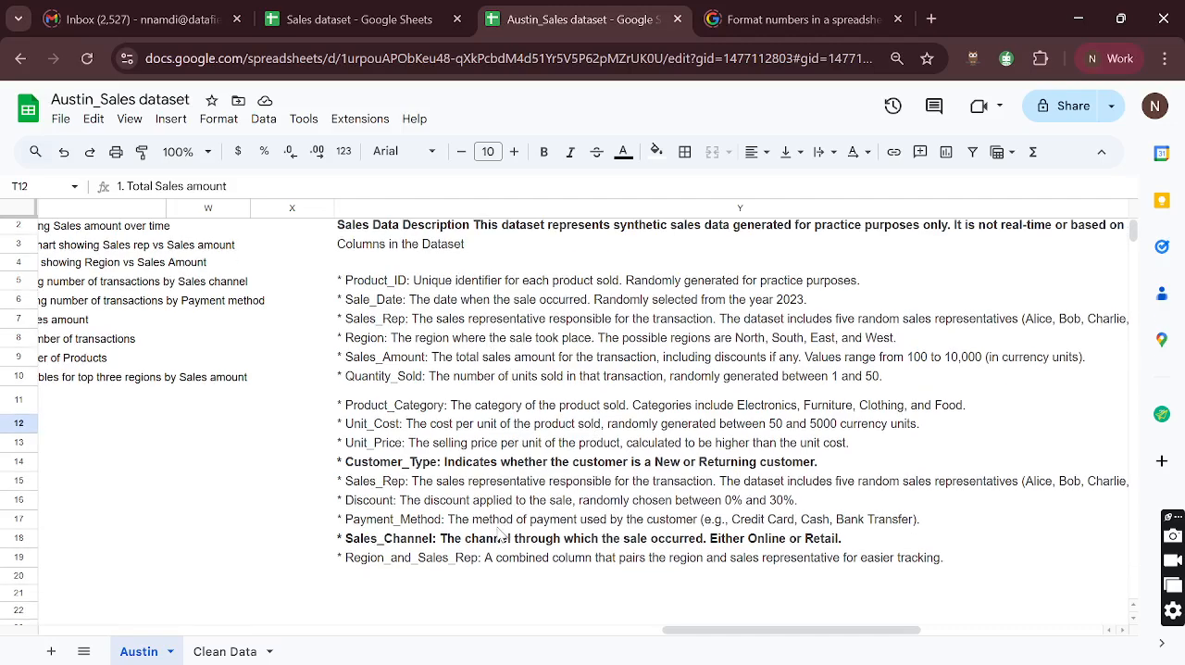
{"action": "scroll", "coordinate": [571, 524], "scroll_direction": "right", "scroll_amount": 1}
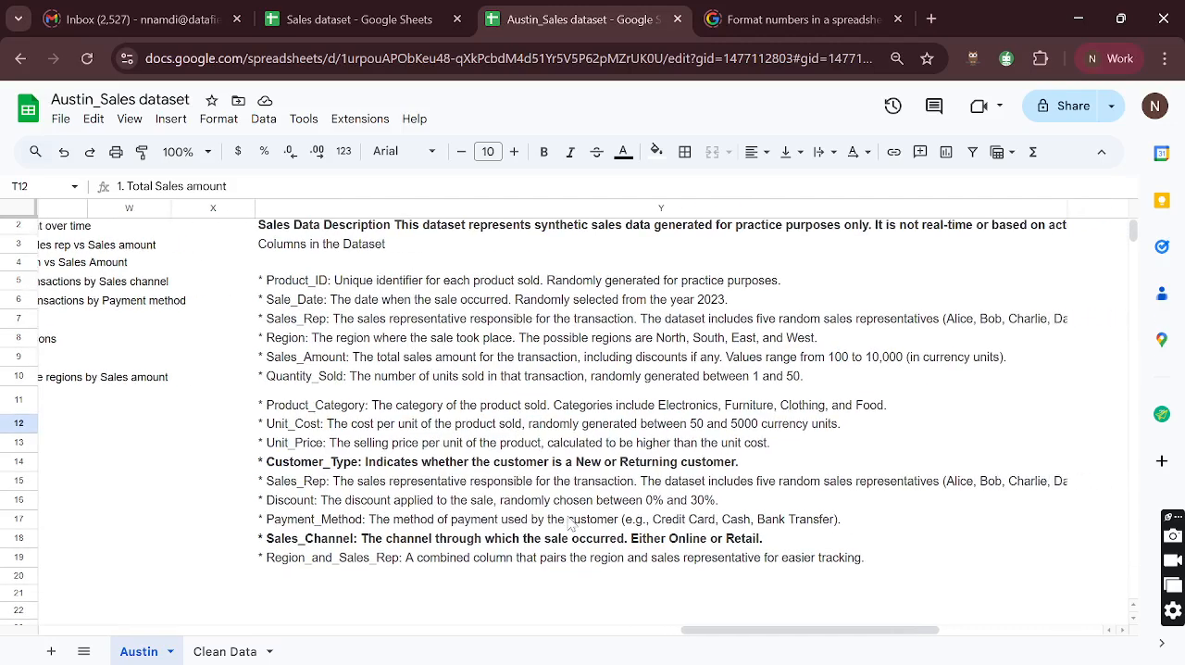
{"action": "scroll", "coordinate": [569, 521], "scroll_direction": "left", "scroll_amount": 4}
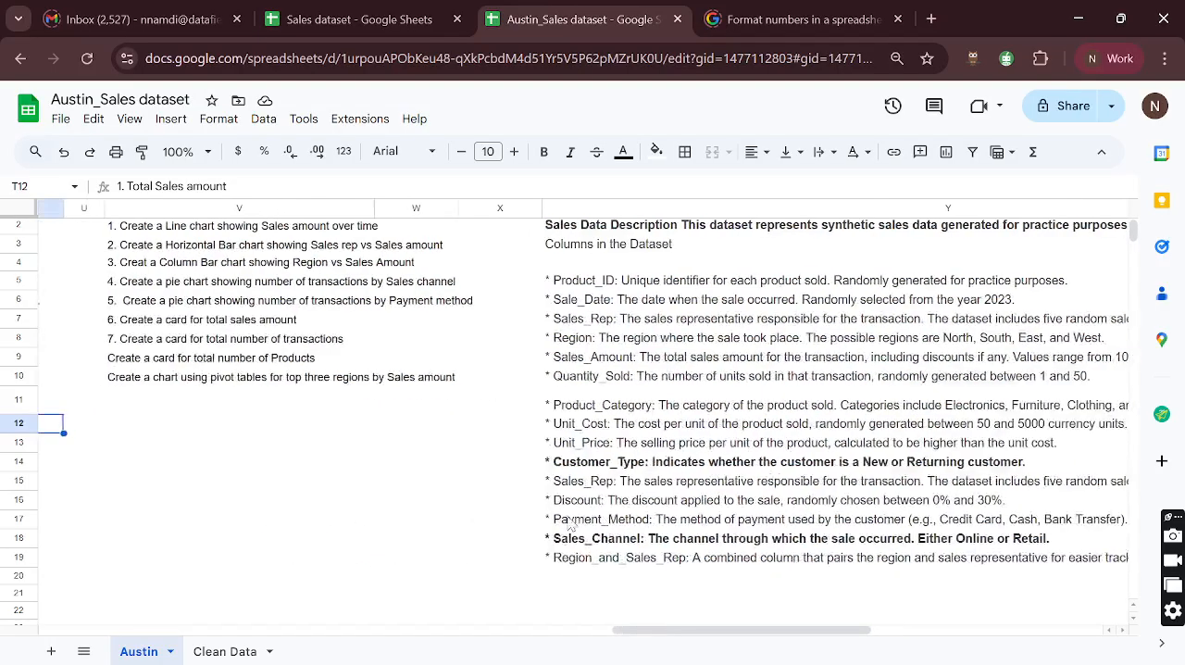
- Rename the Unit_Price header in the Clean Data sheet as "Unit_Price (₦)" and copy its currency suffix
{"action": "left_click", "coordinate": [220, 652]}
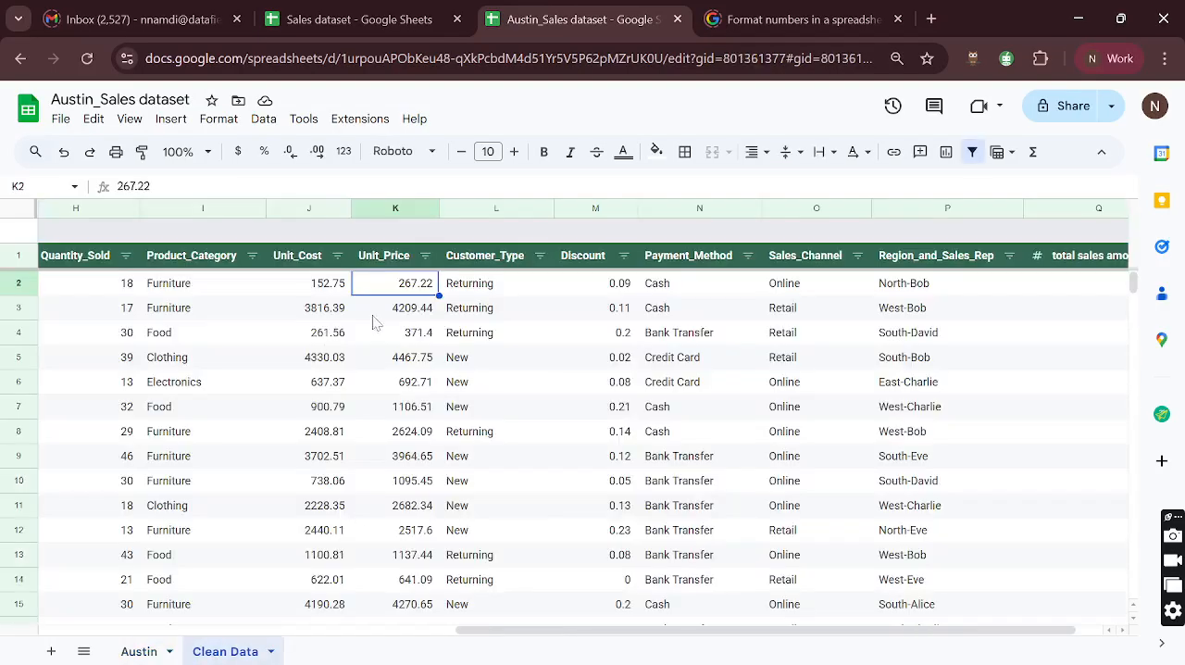
{"action": "left_click", "coordinate": [388, 260]}
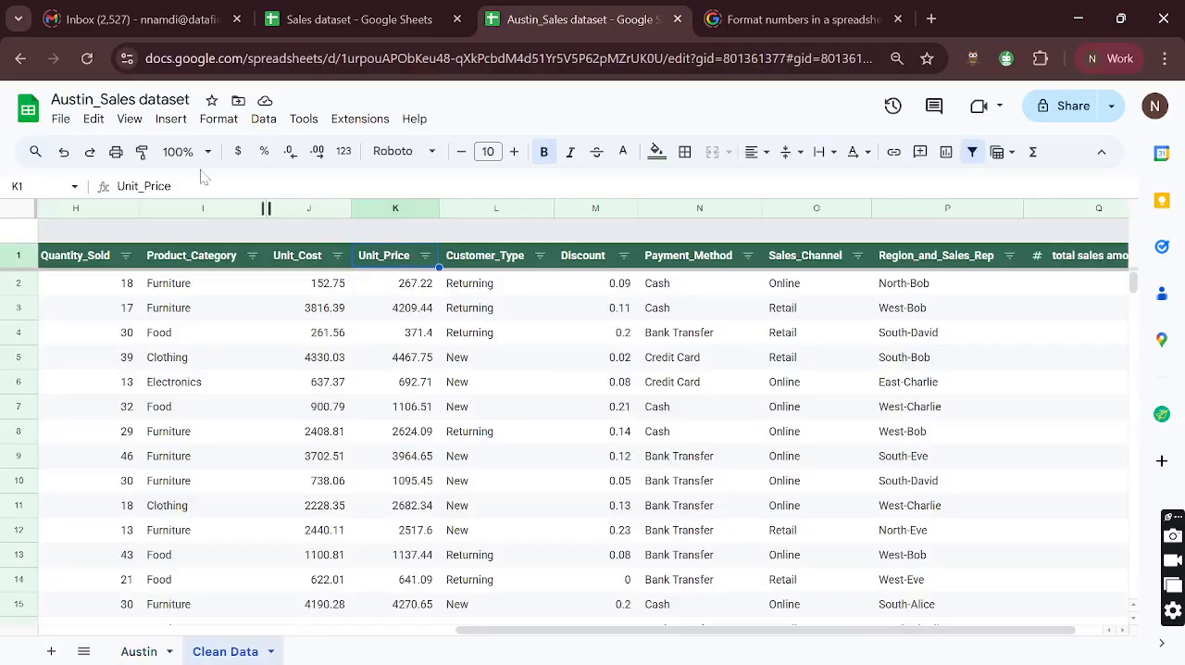
{"action": "key", "text": "F2"}
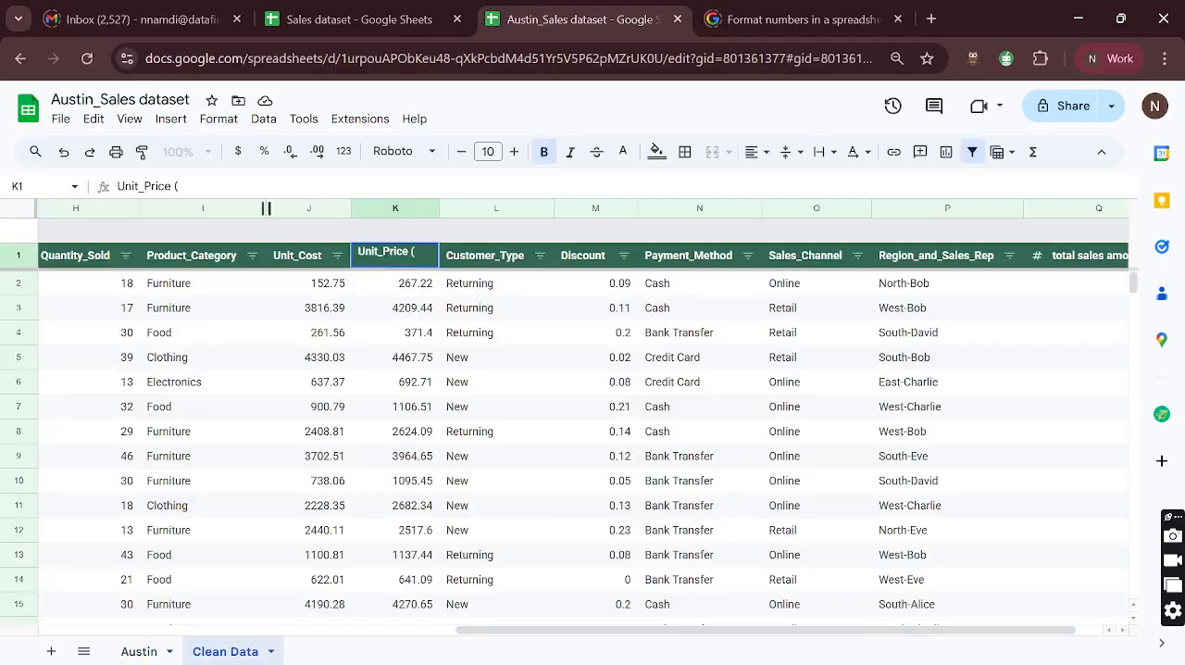
{"action": "key", "text": "super+period"}
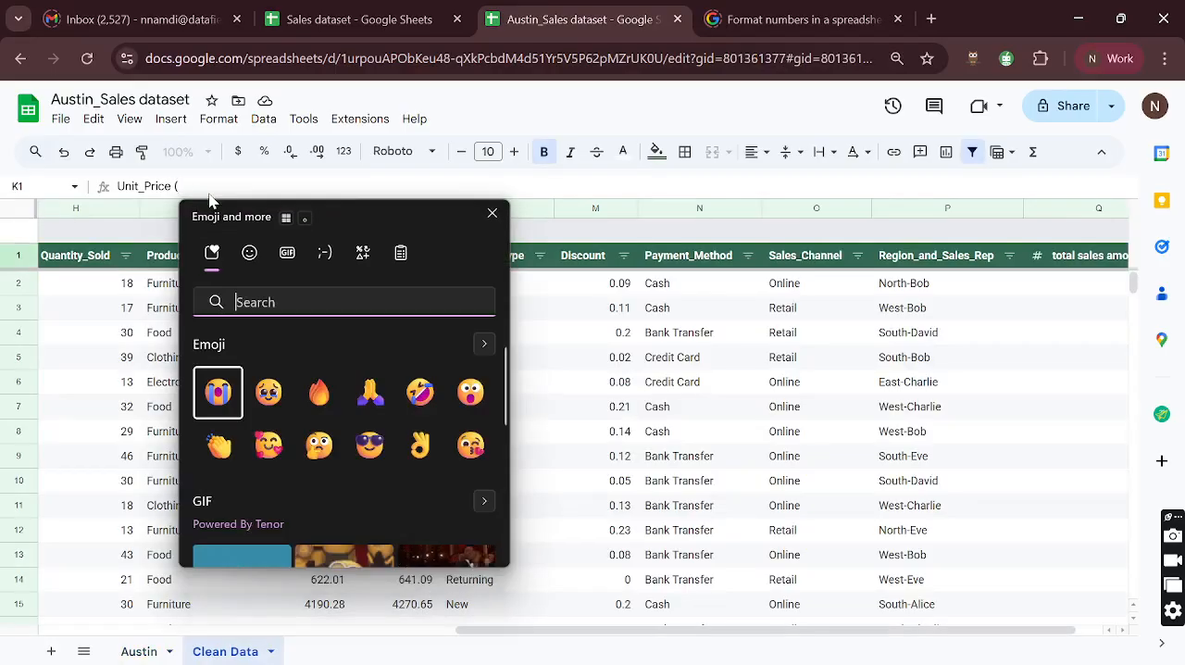
{"action": "left_click", "coordinate": [368, 253]}
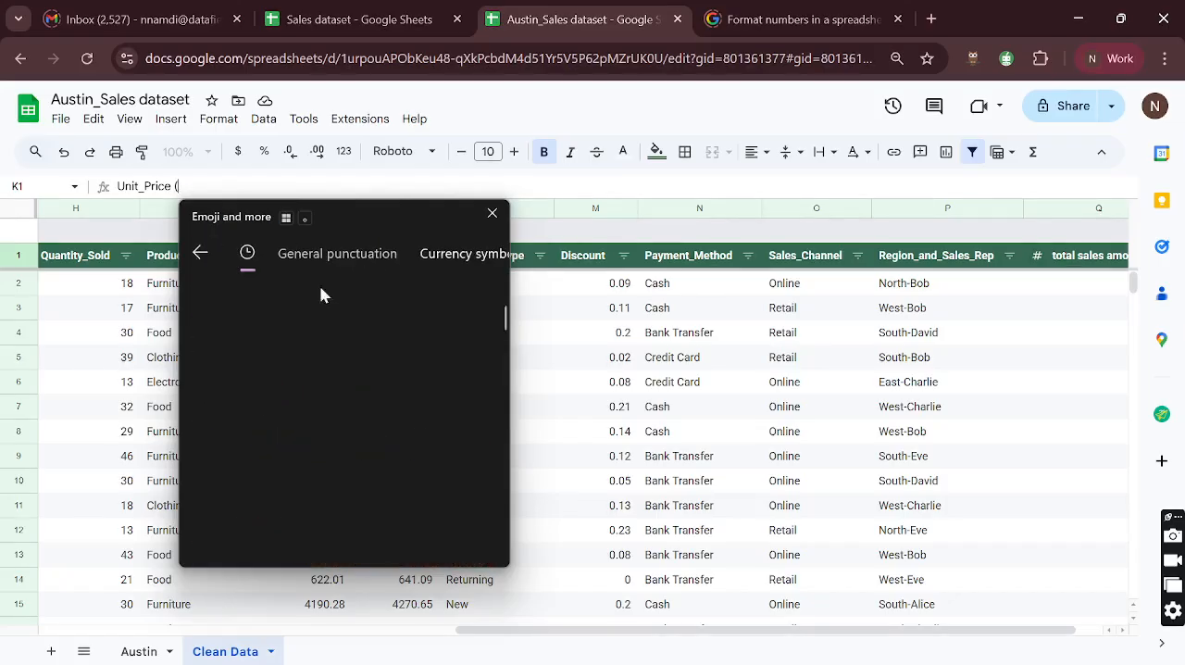
{"action": "left_click", "coordinate": [214, 357]}
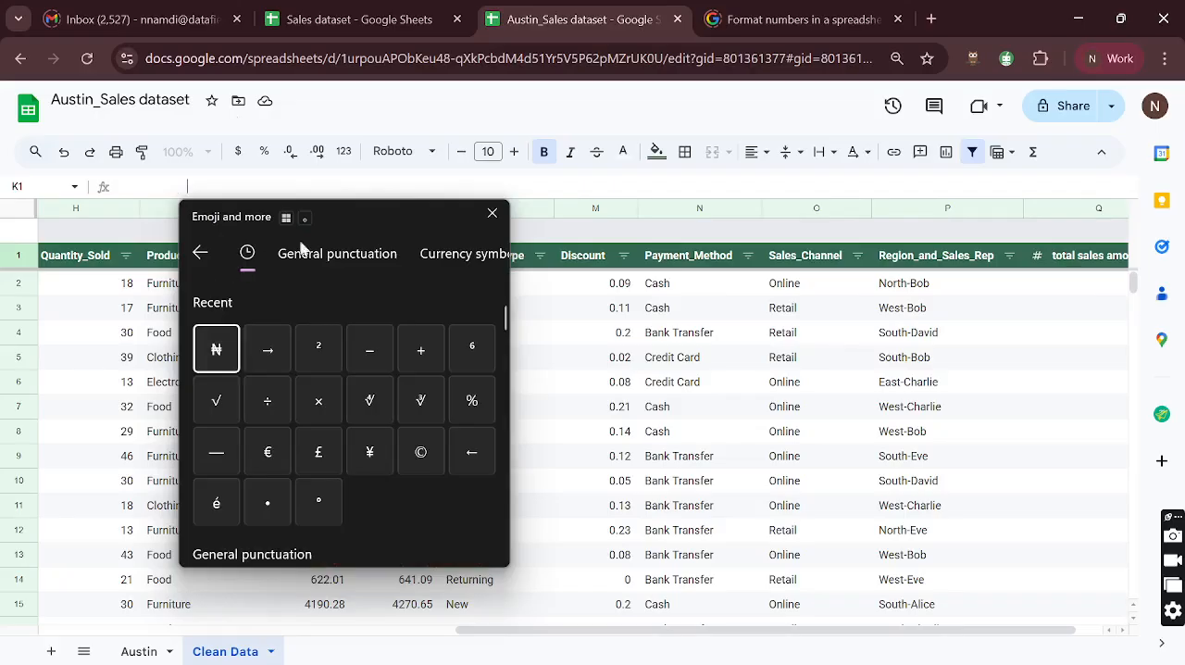
{"action": "type", "text": ")"}
{"action": "left_click", "coordinate": [482, 219]}
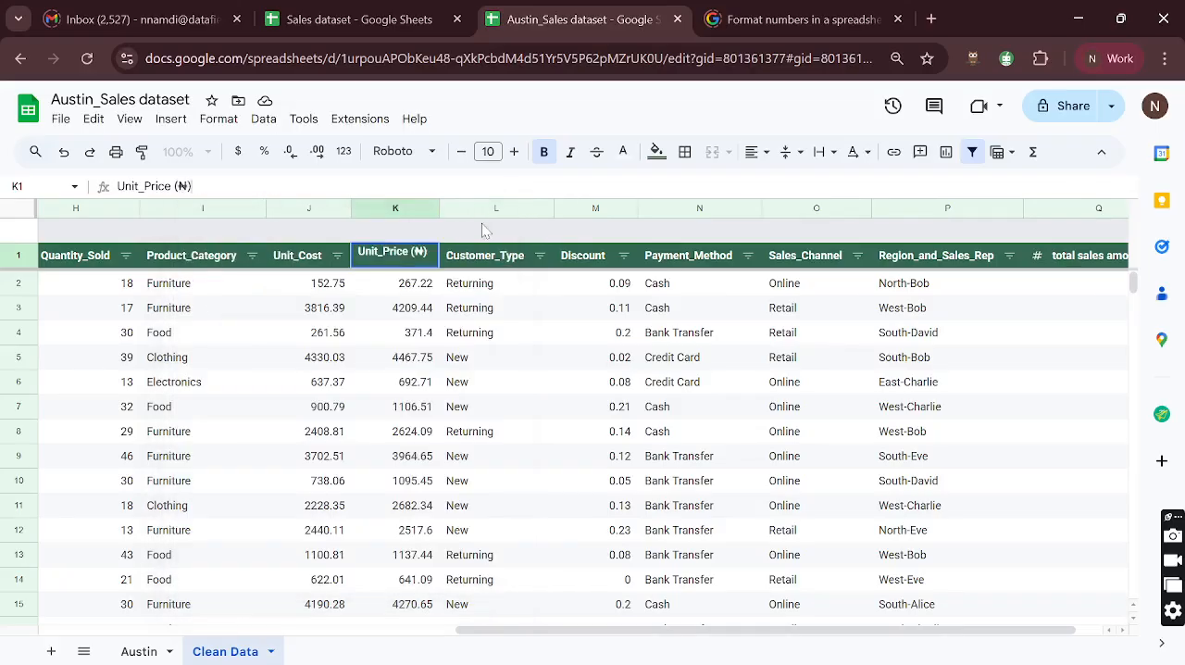
{"action": "key", "text": "shift+Left"}
{"action": "key", "text": "shift+Left"}
{"action": "key", "text": "shift+Left"}
{"action": "key", "text": "ctrl+c"}
{"action": "key", "text": "Return"}
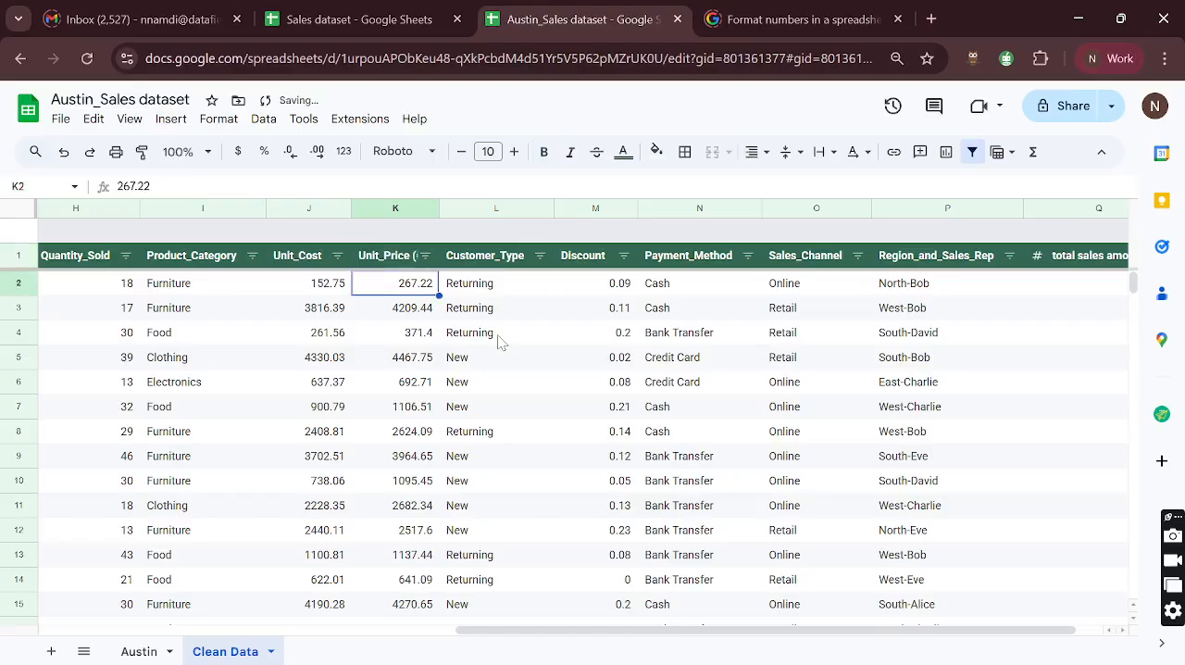
- Widen column K of the Clean Data sheet so the full Unit_Price (₦) header fits beside its filter
{"action": "left_click_drag", "start_coordinate": [442, 204], "coordinate": [390, 265]}
{"action": "left_click", "coordinate": [390, 265]}
{"action": "left_click_drag", "start_coordinate": [439, 207], "coordinate": [458, 207]}
{"action": "left_click", "coordinate": [435, 205]}
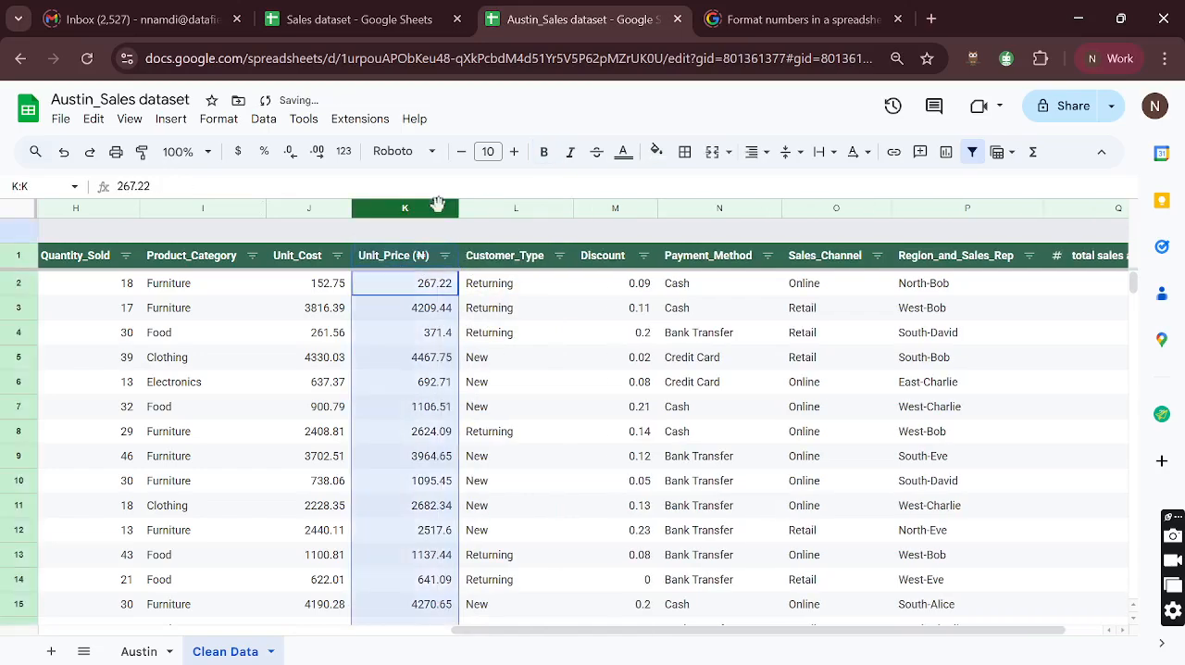
{"action": "left_click", "coordinate": [415, 307]}
- Rename the Unit_Cost header as "Unit_Cost (₦)" with the copied suffix and widen column J to fit it
{"action": "left_click", "coordinate": [308, 262]}
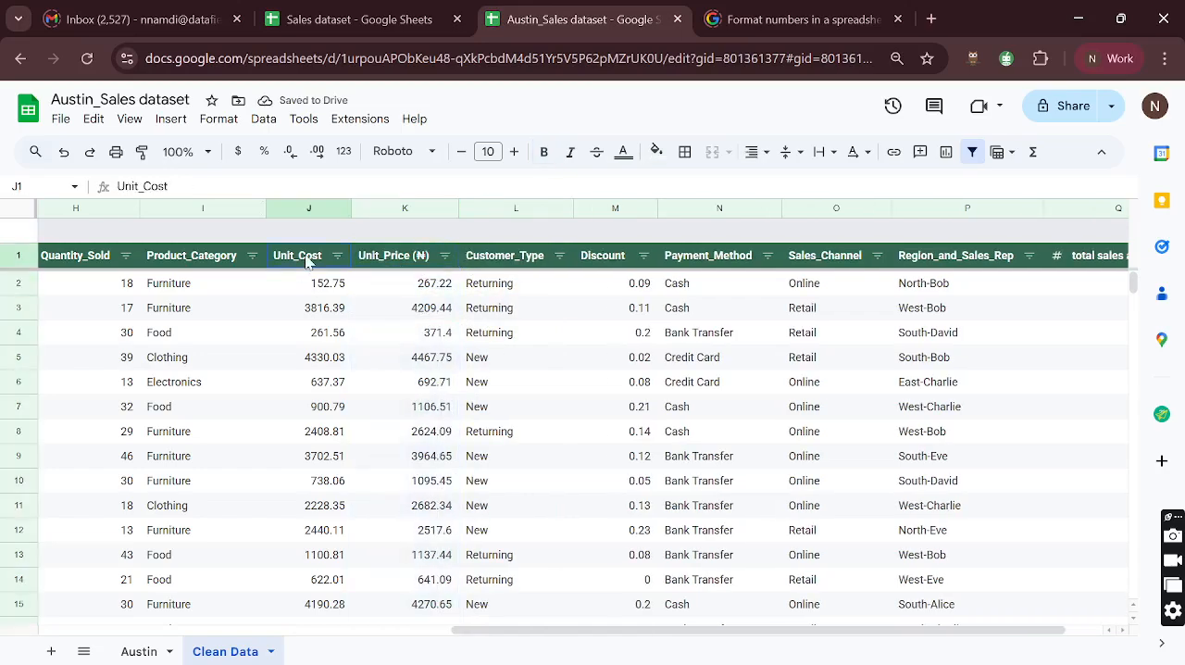
{"action": "double_click", "coordinate": [308, 262]}
{"action": "key", "text": "ctrl+v"}
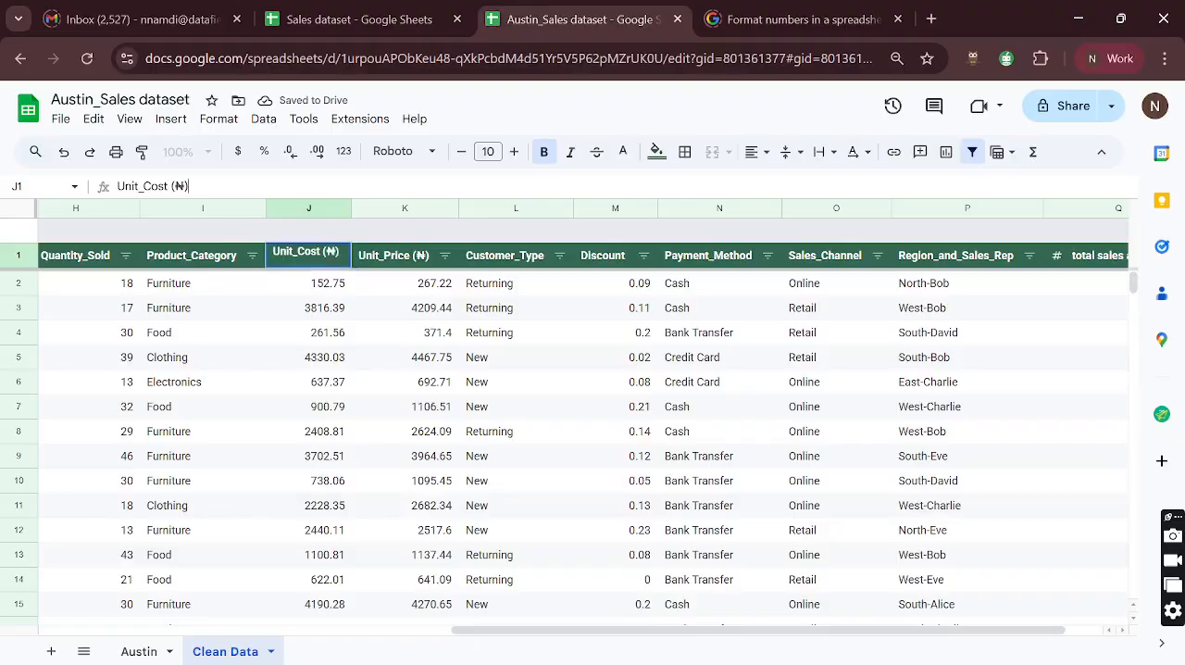
{"action": "key", "text": "Return"}
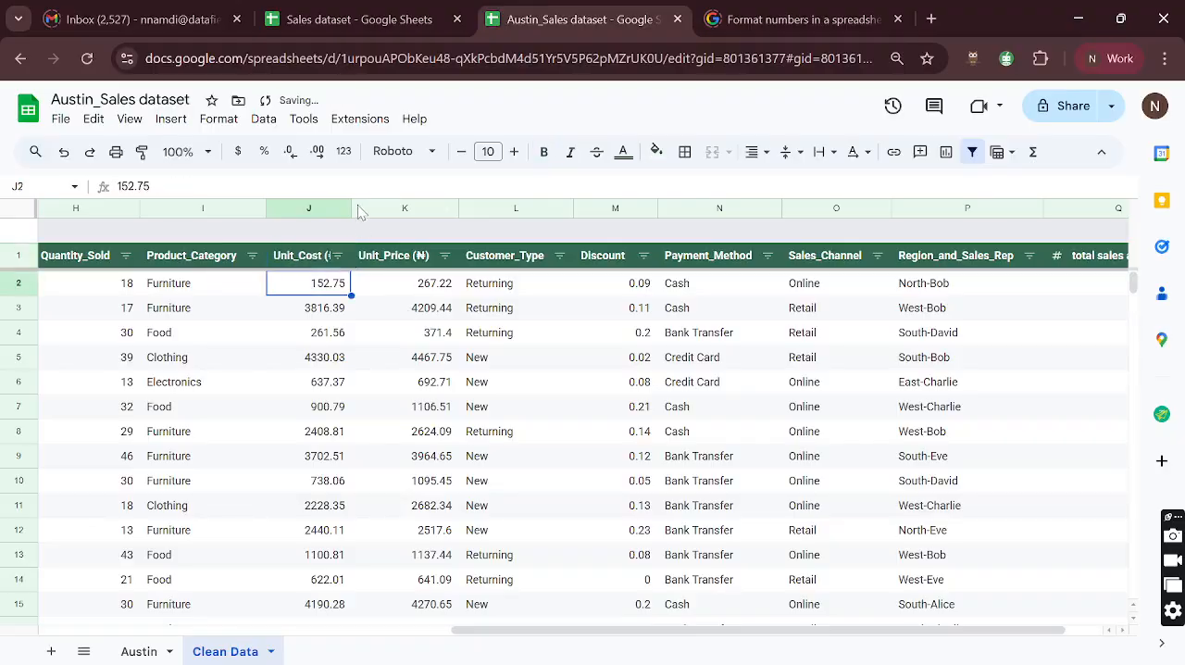
{"action": "left_click_drag", "start_coordinate": [351, 207], "coordinate": [350, 208]}
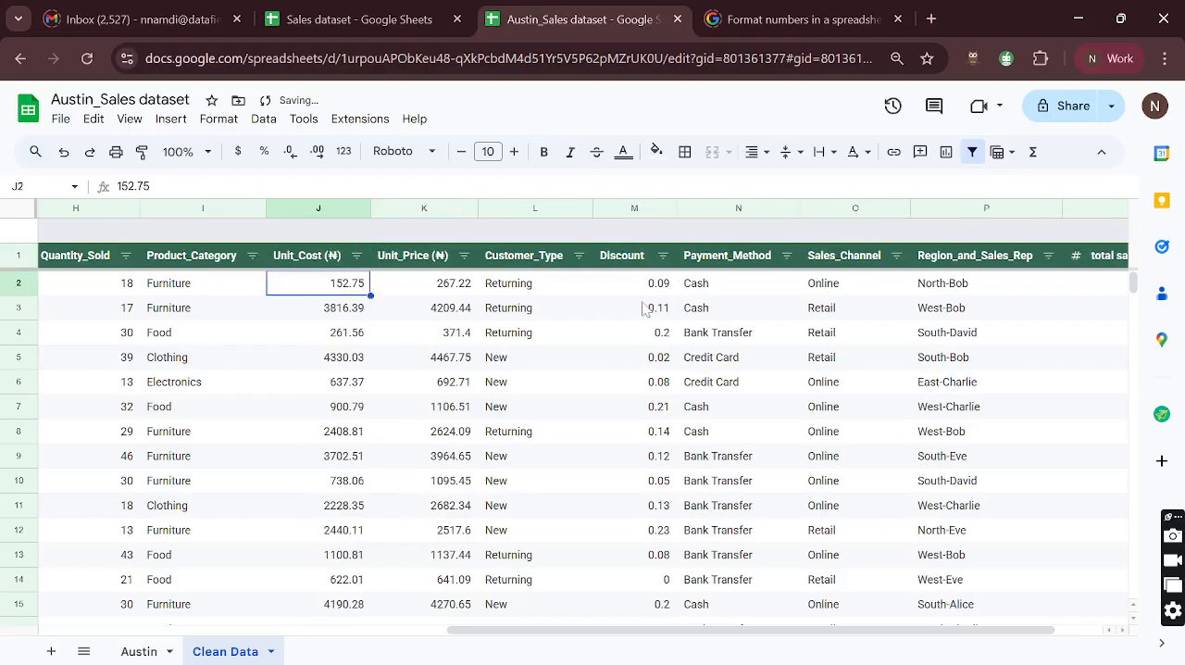
- Rename the total sales amount header in column Q as "total sales amount (₦)"
{"action": "scroll", "coordinate": [713, 291], "scroll_direction": "left", "scroll_amount": 3}
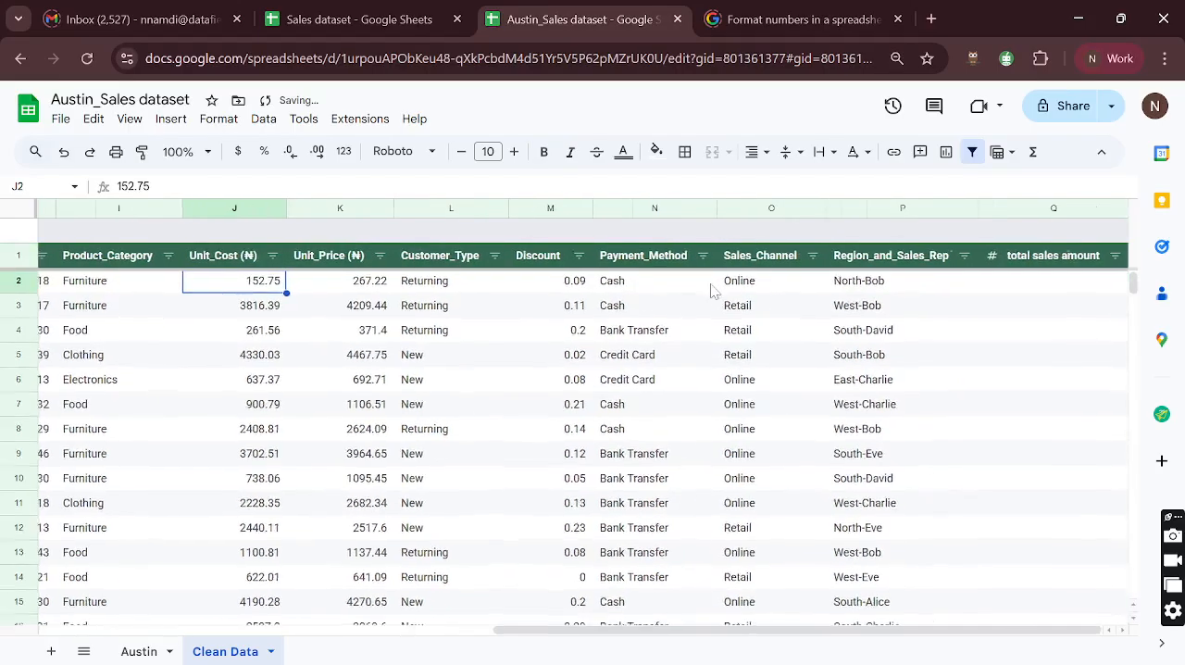
{"action": "scroll", "coordinate": [712, 290], "scroll_direction": "right", "scroll_amount": 2}
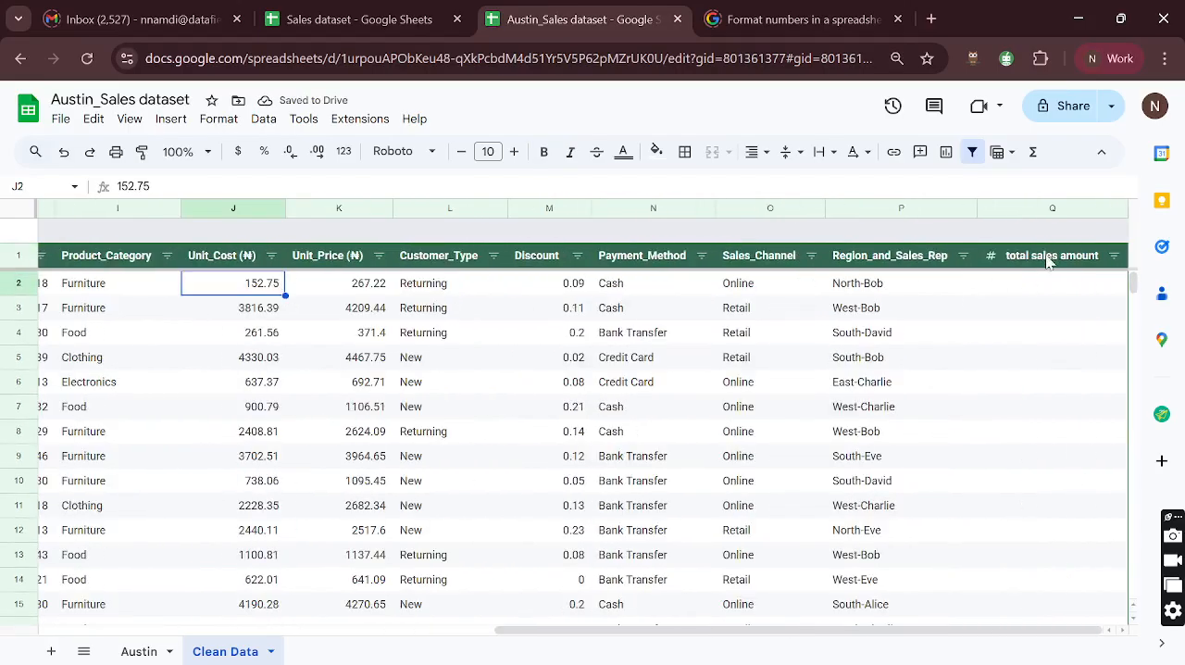
{"action": "left_click", "coordinate": [1052, 256]}
{"action": "key", "text": "Return"}
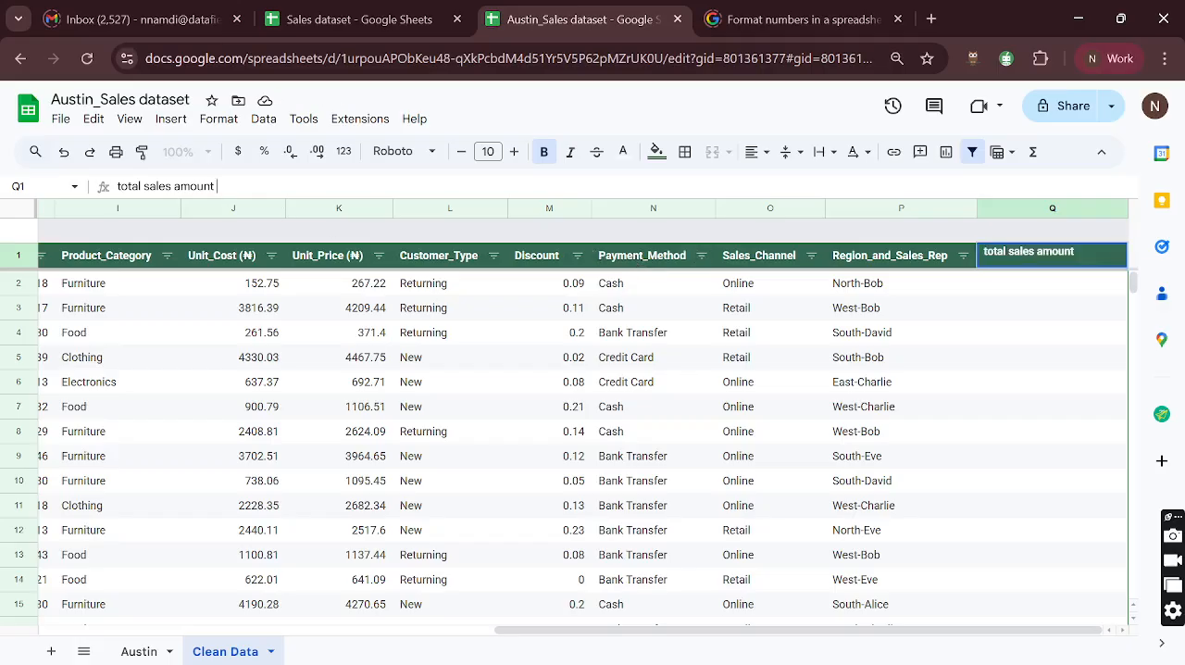
{"action": "key", "text": "Return"}
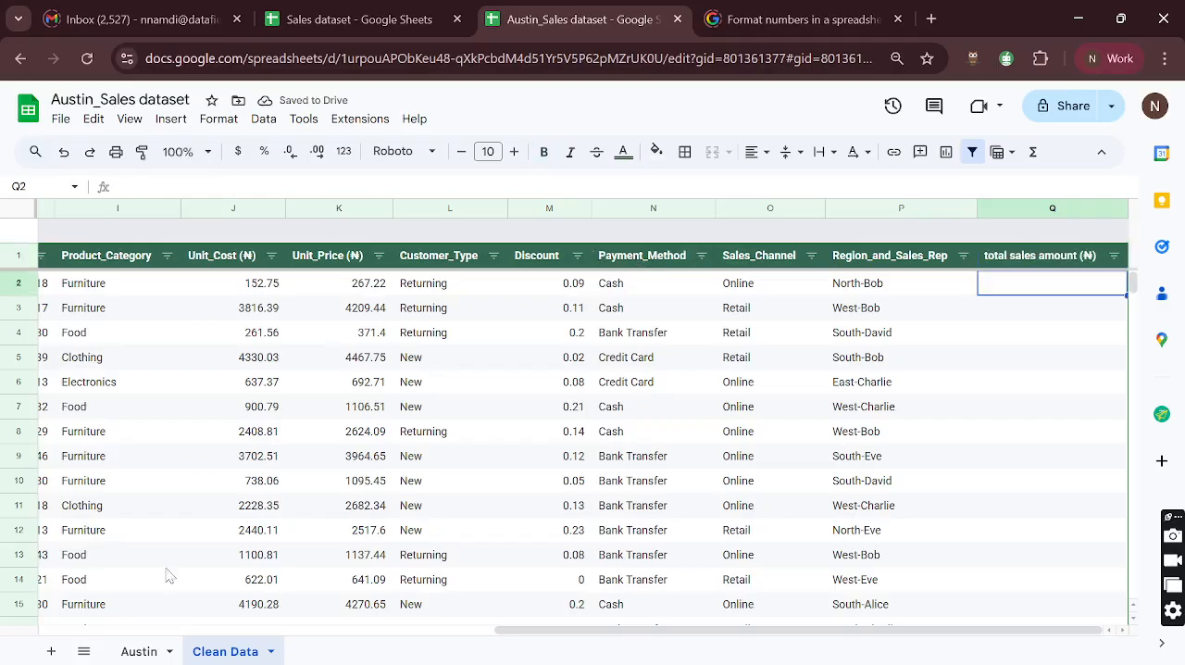
- Read the full Sales_Amount definition in the Austin sheet's dataset description
{"action": "left_click", "coordinate": [139, 651]}
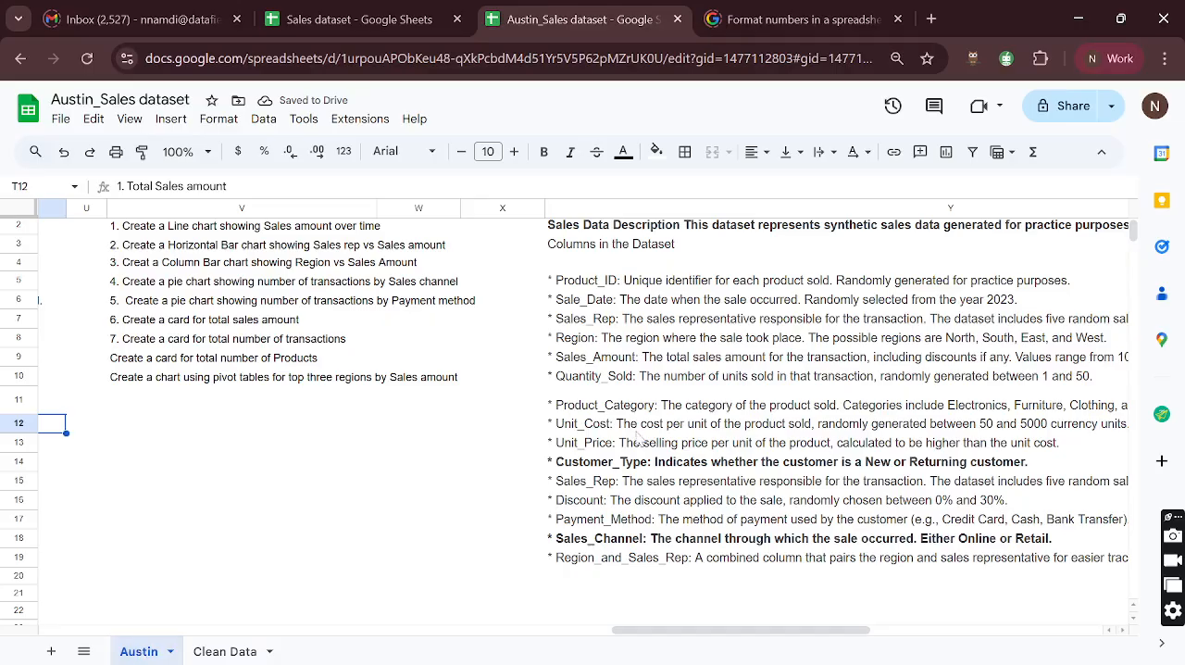
{"action": "scroll", "coordinate": [637, 437], "scroll_direction": "right", "scroll_amount": 2}
{"action": "left_click", "coordinate": [497, 364]}
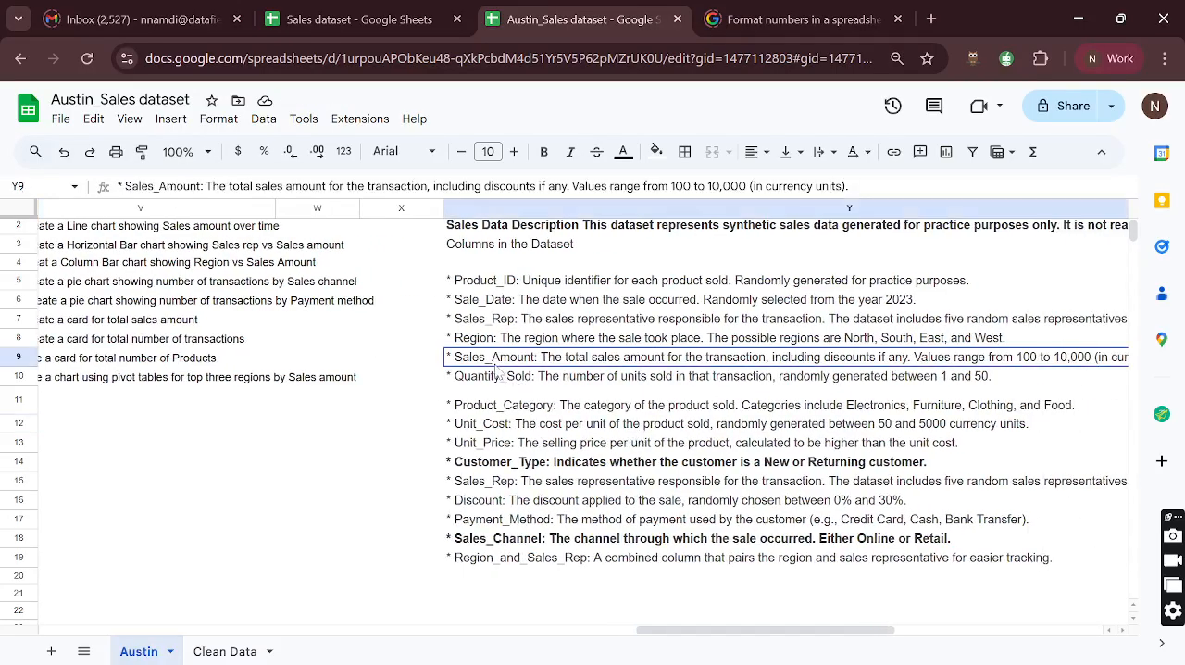
{"action": "scroll", "coordinate": [580, 368], "scroll_direction": "right", "scroll_amount": 2}
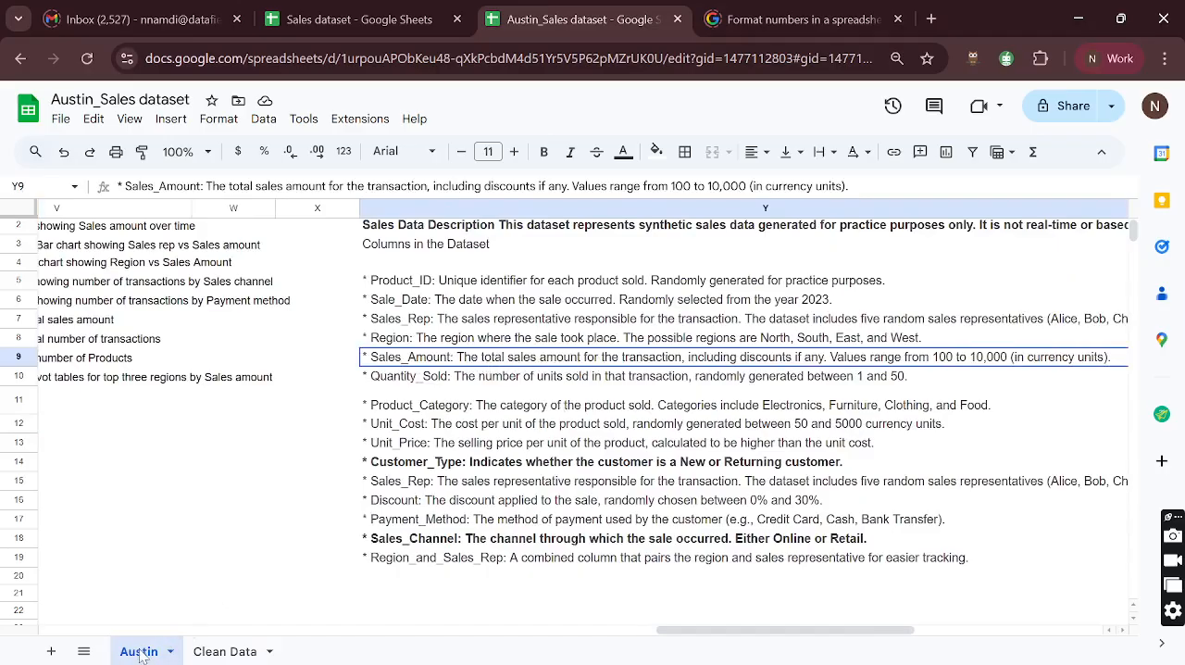
- Examine the Austin sheet's leading data columns, from Sale_Date and Month through Sales_Rep
{"action": "scroll", "coordinate": [242, 449], "scroll_direction": "left", "scroll_amount": 15}
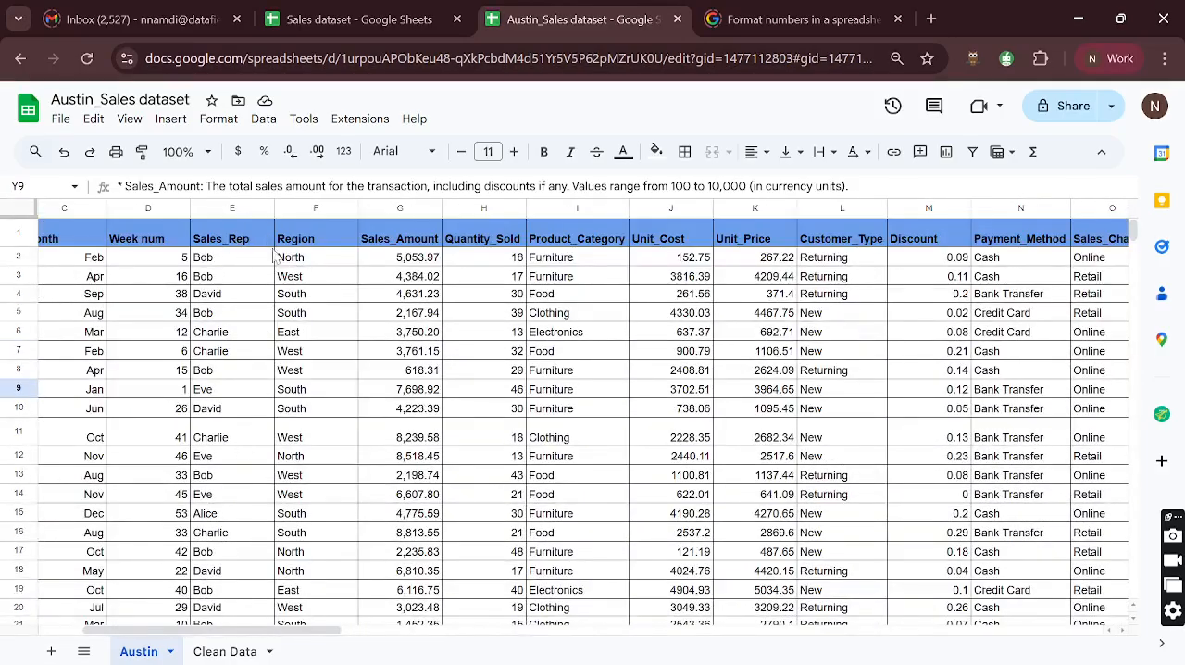
{"action": "scroll", "coordinate": [278, 259], "scroll_direction": "left", "scroll_amount": 3}
{"action": "left_click", "coordinate": [179, 243]}
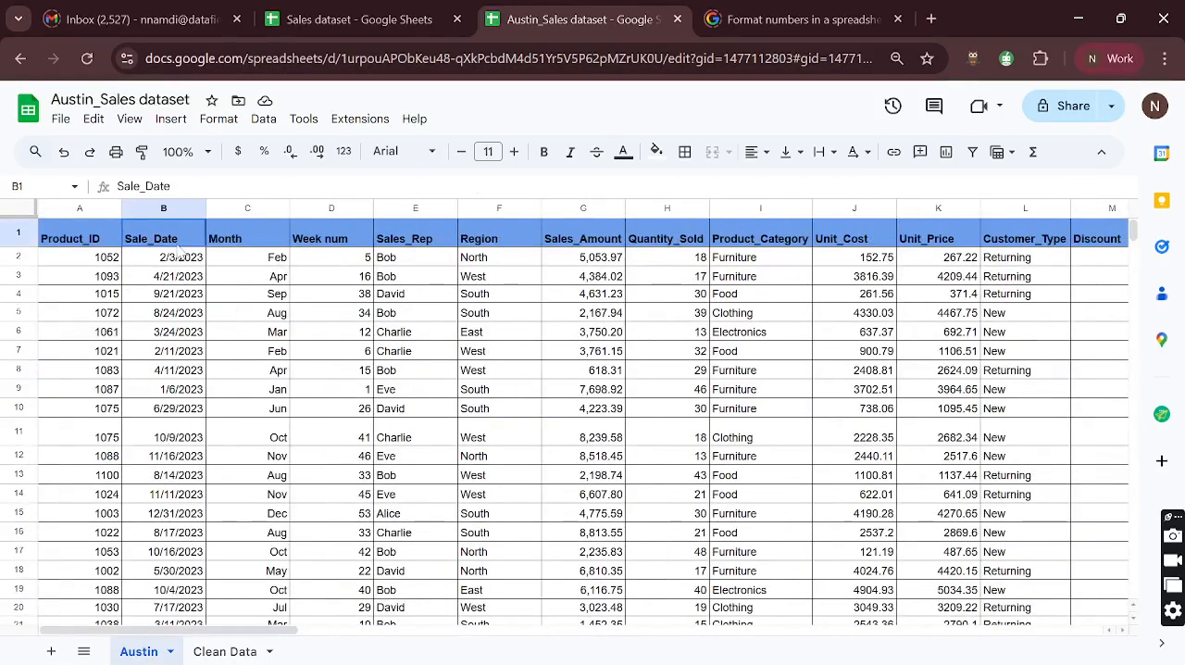
{"action": "scroll", "coordinate": [179, 249], "scroll_direction": "right", "scroll_amount": 2}
{"action": "left_click", "coordinate": [264, 242]}
{"action": "scroll", "coordinate": [263, 242], "scroll_direction": "right", "scroll_amount": 2}
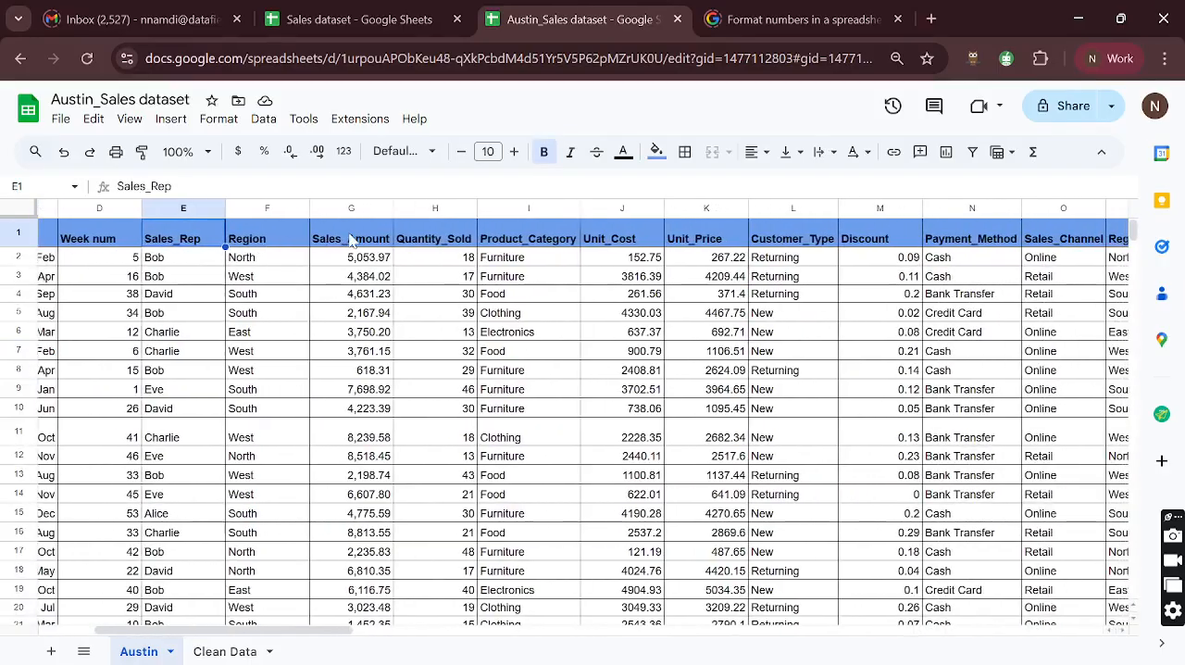
- Autofit the width of the Sales_Amount column in the Austin sheet
{"action": "left_click", "coordinate": [350, 238]}
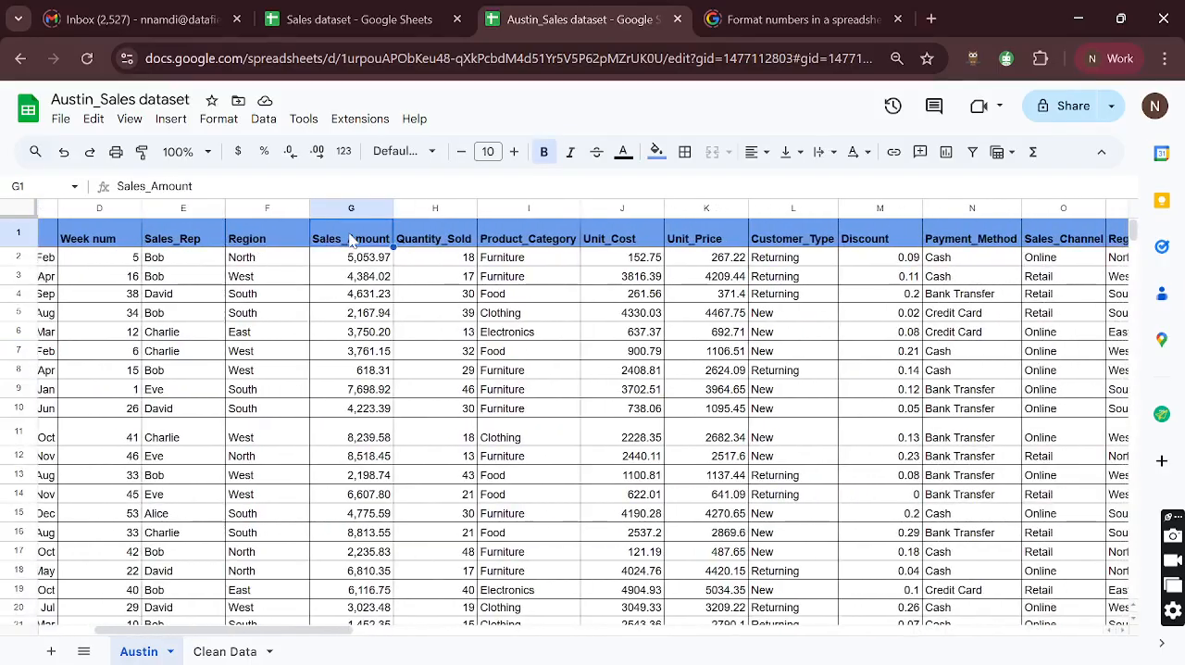
{"action": "double_click", "coordinate": [395, 208]}
{"action": "scroll", "coordinate": [400, 302], "scroll_direction": "right", "scroll_amount": 6}
{"action": "scroll", "coordinate": [400, 303], "scroll_direction": "left", "scroll_amount": 2}
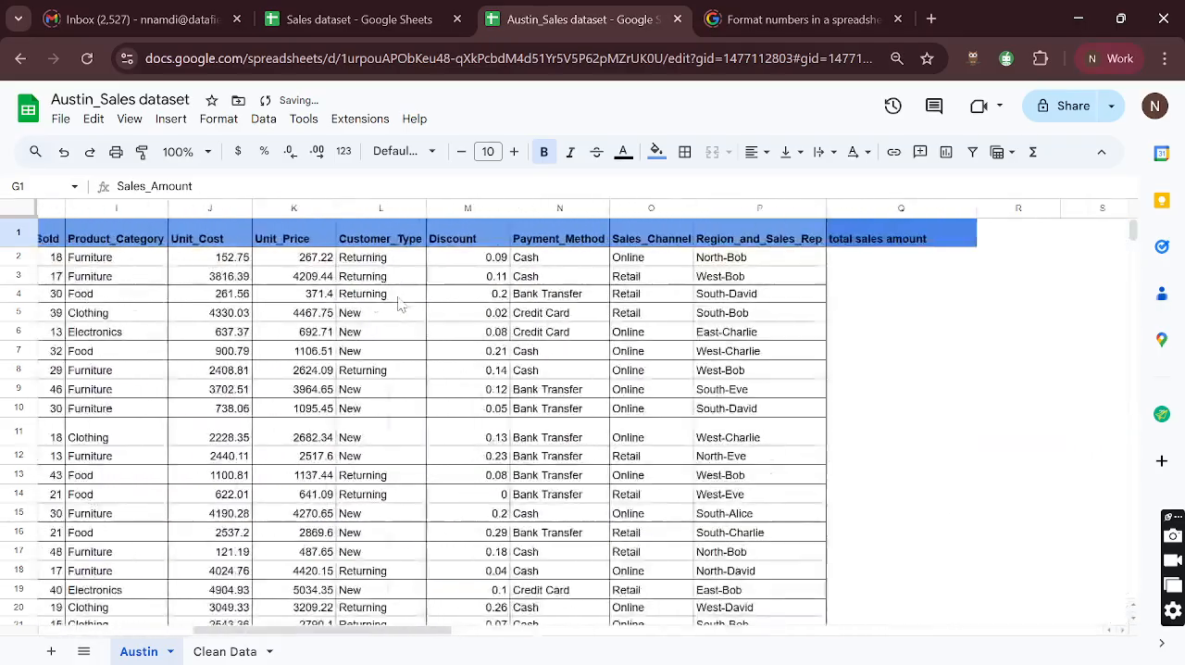
{"action": "scroll", "coordinate": [399, 302], "scroll_direction": "left", "scroll_amount": 5}
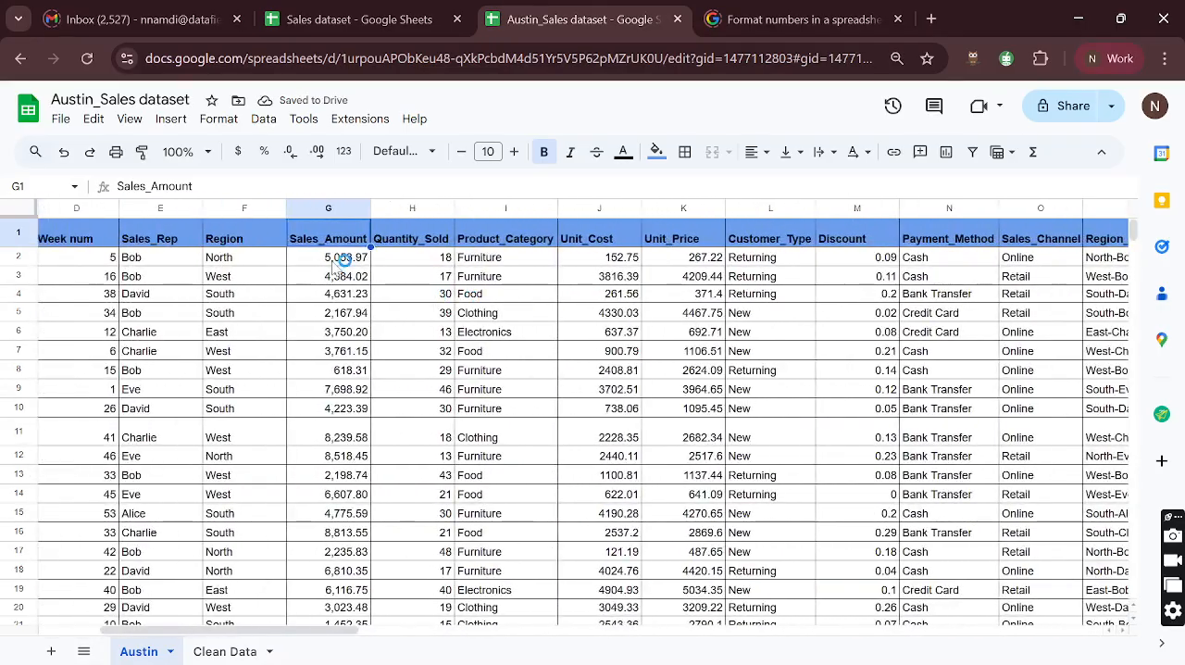
- Examine the sales amount, quantity sold, unit cost and unit price of the first record in the Austin sheet
{"action": "left_click", "coordinate": [344, 259]}
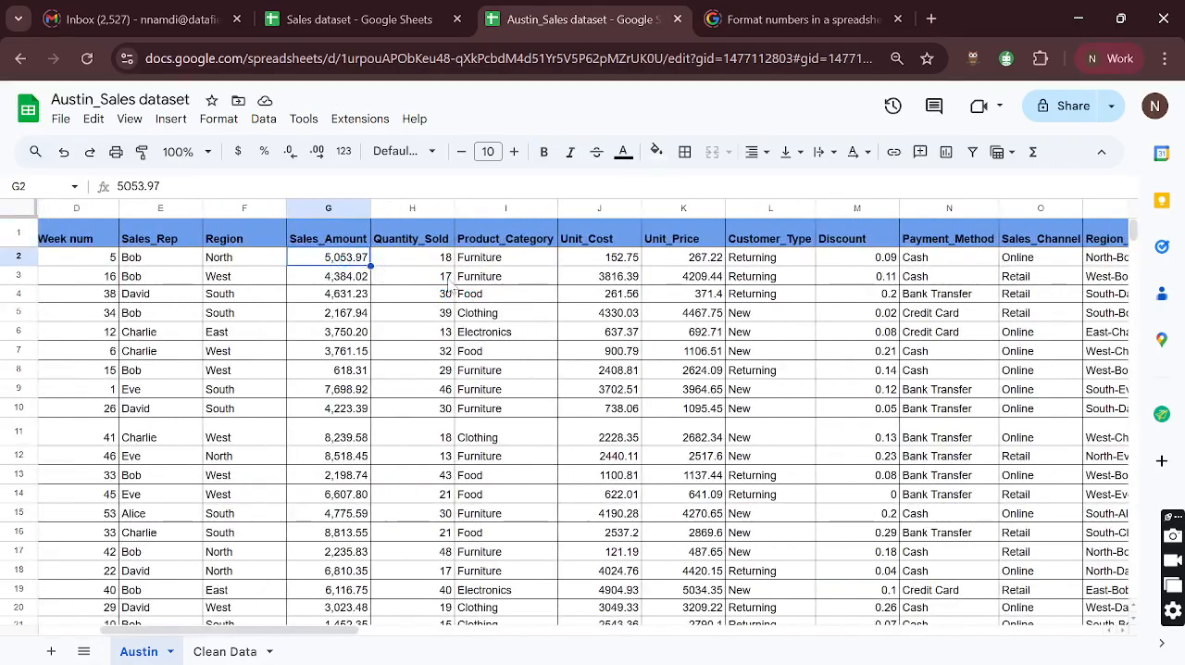
{"action": "left_click", "coordinate": [443, 260]}
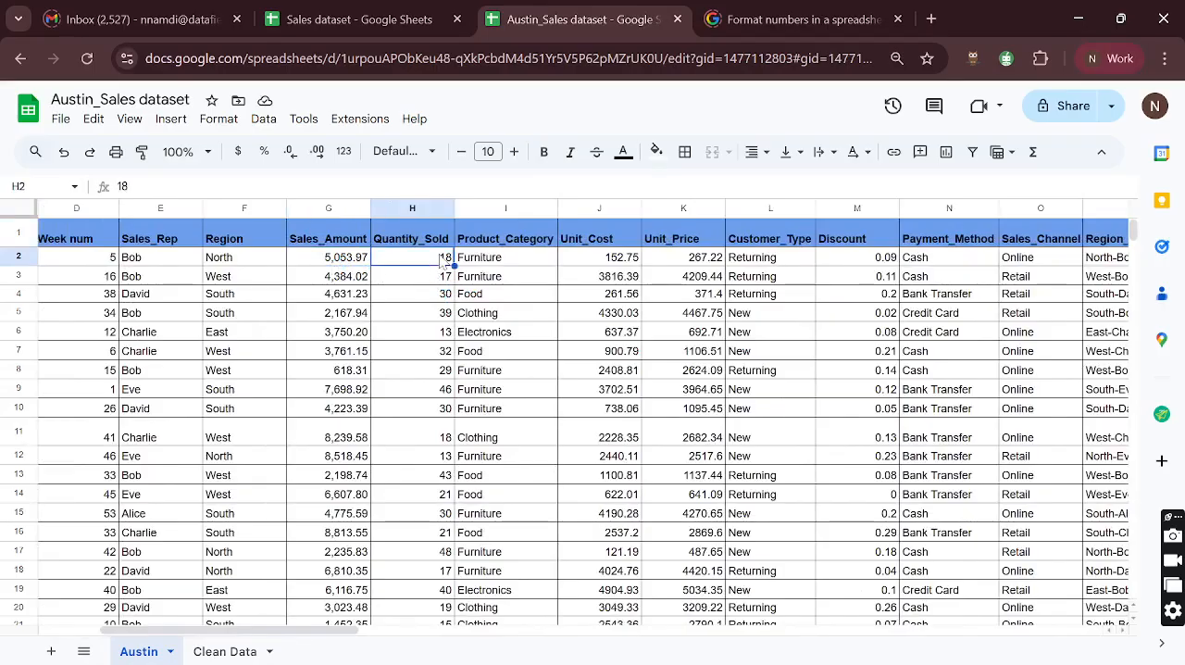
{"action": "left_click", "coordinate": [617, 266]}
{"action": "left_click", "coordinate": [688, 266]}
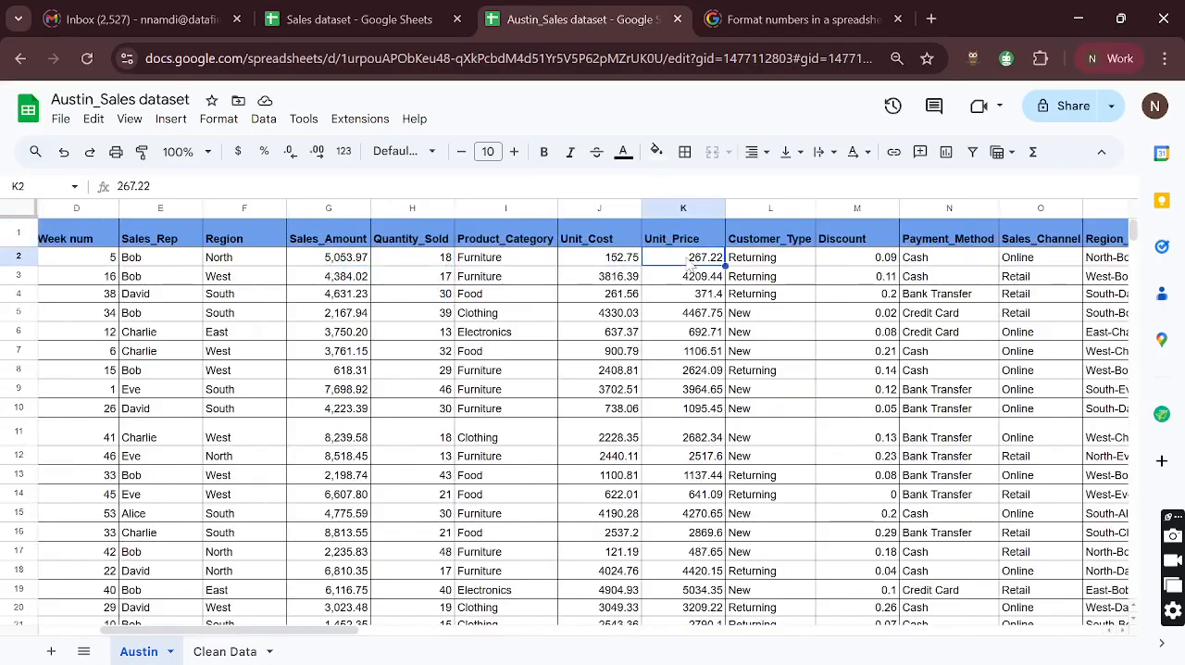
- Calculate the first record's total sales amount in Q2 of the Austin sheet with =H2*K2, declining the suggested autofill
{"action": "scroll", "coordinate": [704, 269], "scroll_direction": "right", "scroll_amount": 10}
{"action": "left_click", "coordinate": [722, 261]}
{"action": "type", "text": "="}
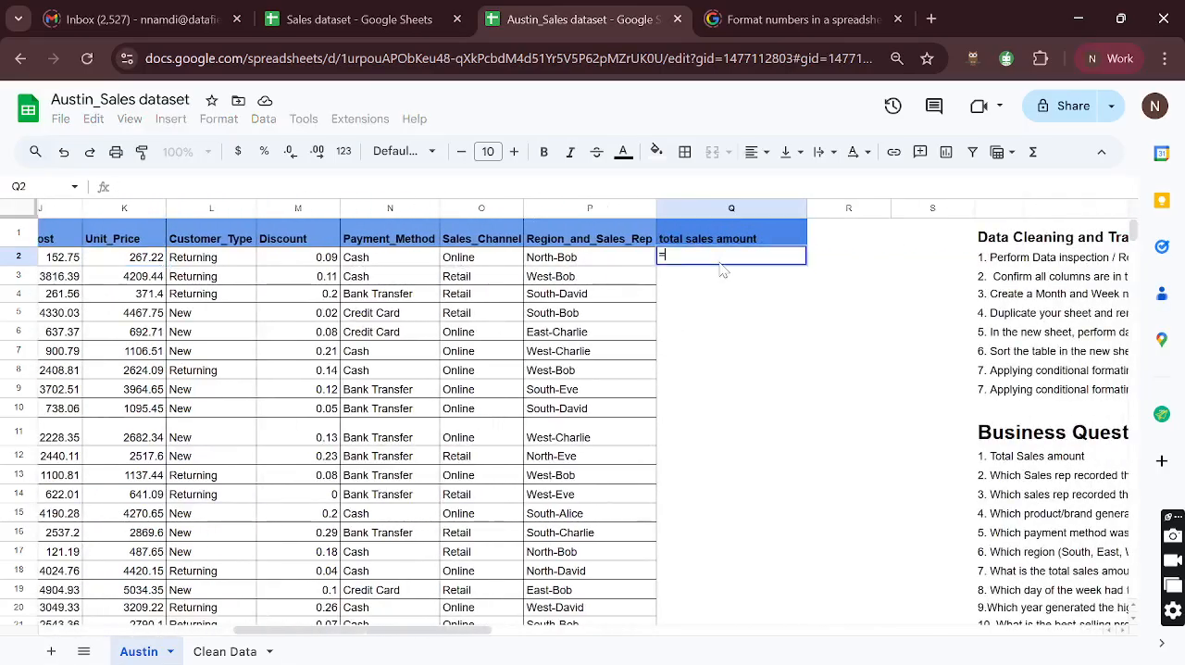
{"action": "scroll", "coordinate": [703, 278], "scroll_direction": "left", "scroll_amount": 5}
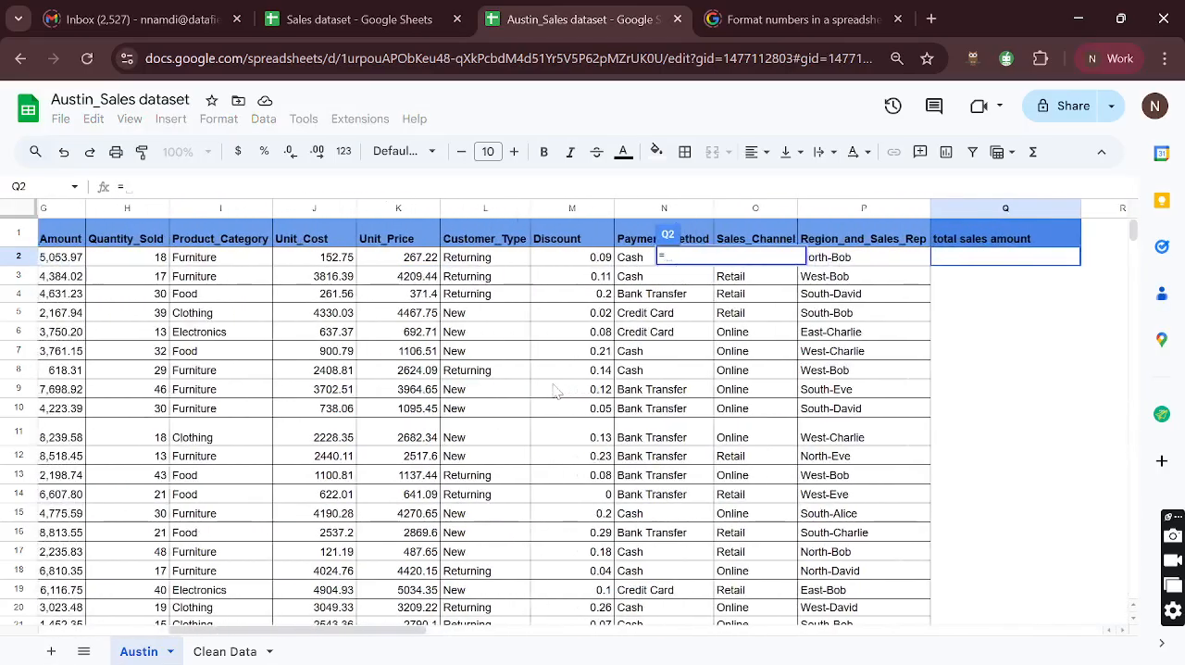
{"action": "left_click", "coordinate": [153, 260]}
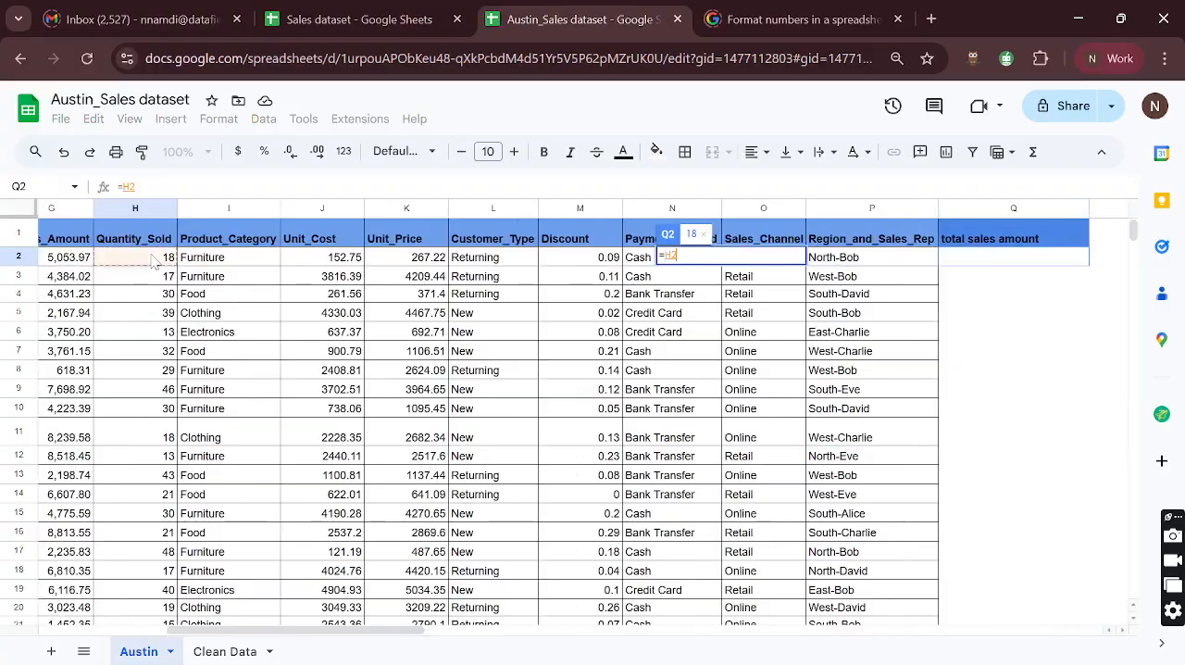
{"action": "type", "text": "*"}
{"action": "left_click", "coordinate": [408, 260]}
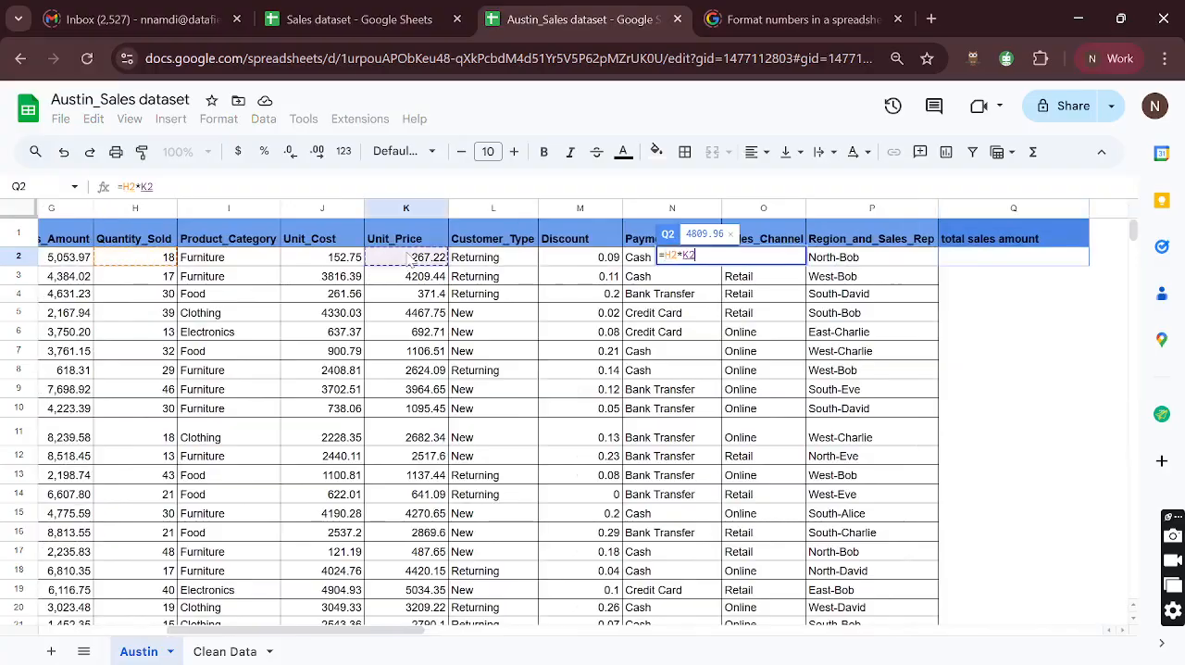
{"action": "key", "text": "Return"}
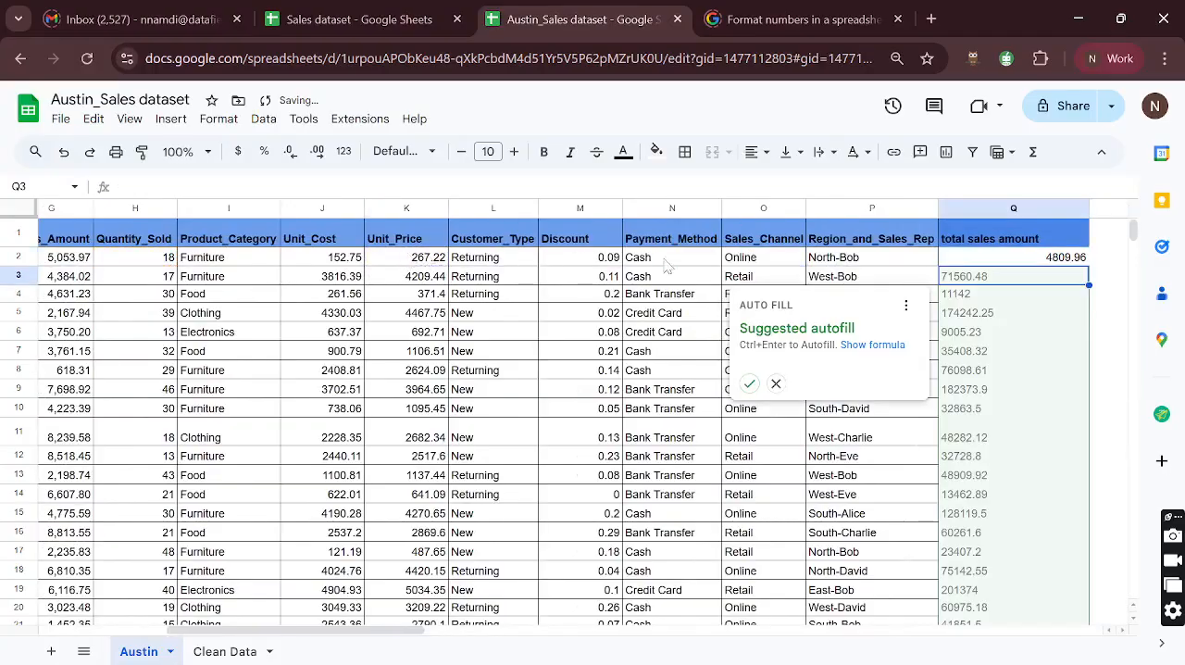
{"action": "left_click", "coordinate": [775, 383]}
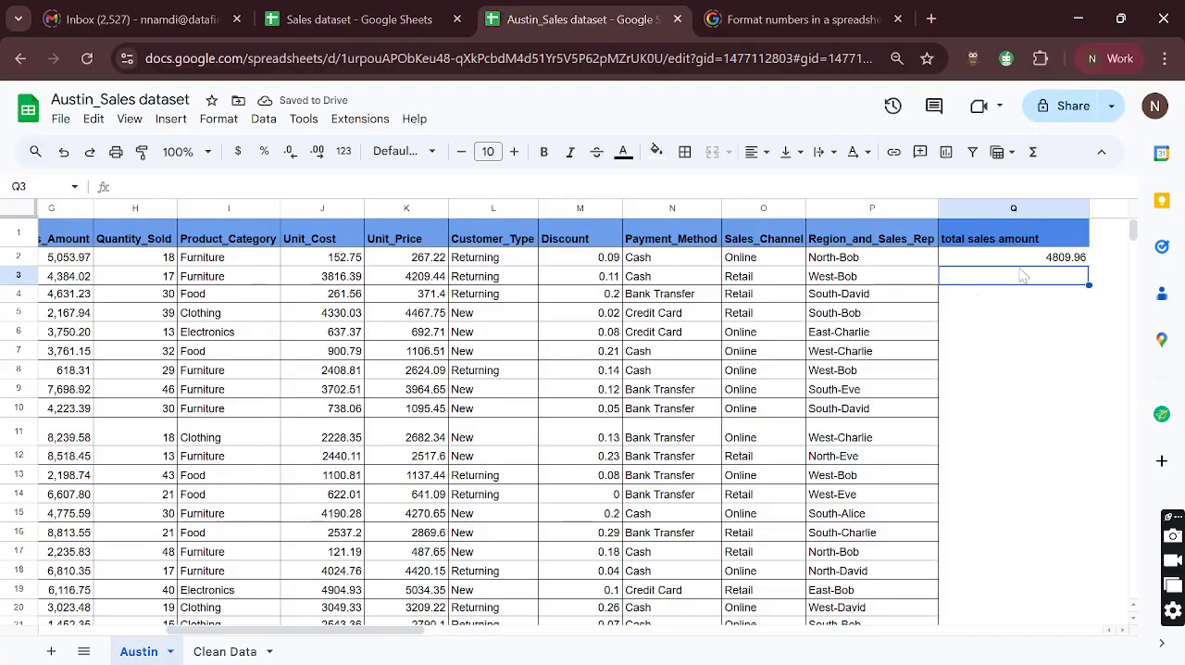
- Compare the first record's calculated total sales amount with its Sales_Amount and Discount values in the Austin sheet
{"action": "left_click", "coordinate": [1067, 264]}
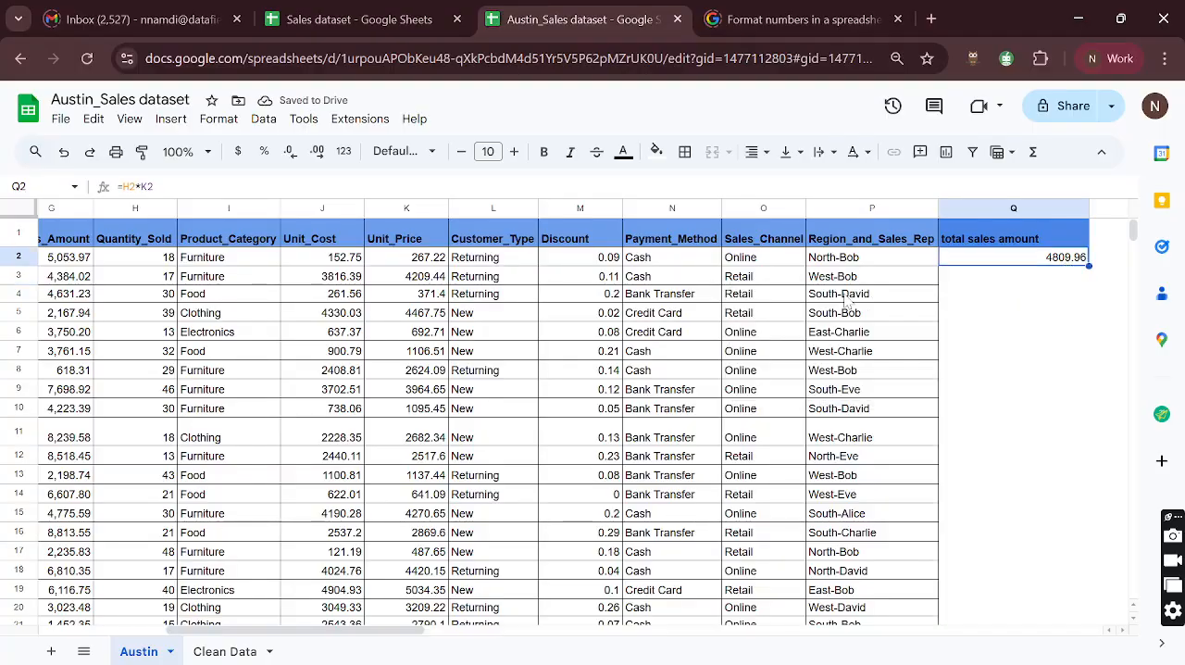
{"action": "scroll", "coordinate": [844, 302], "scroll_direction": "left", "scroll_amount": 3}
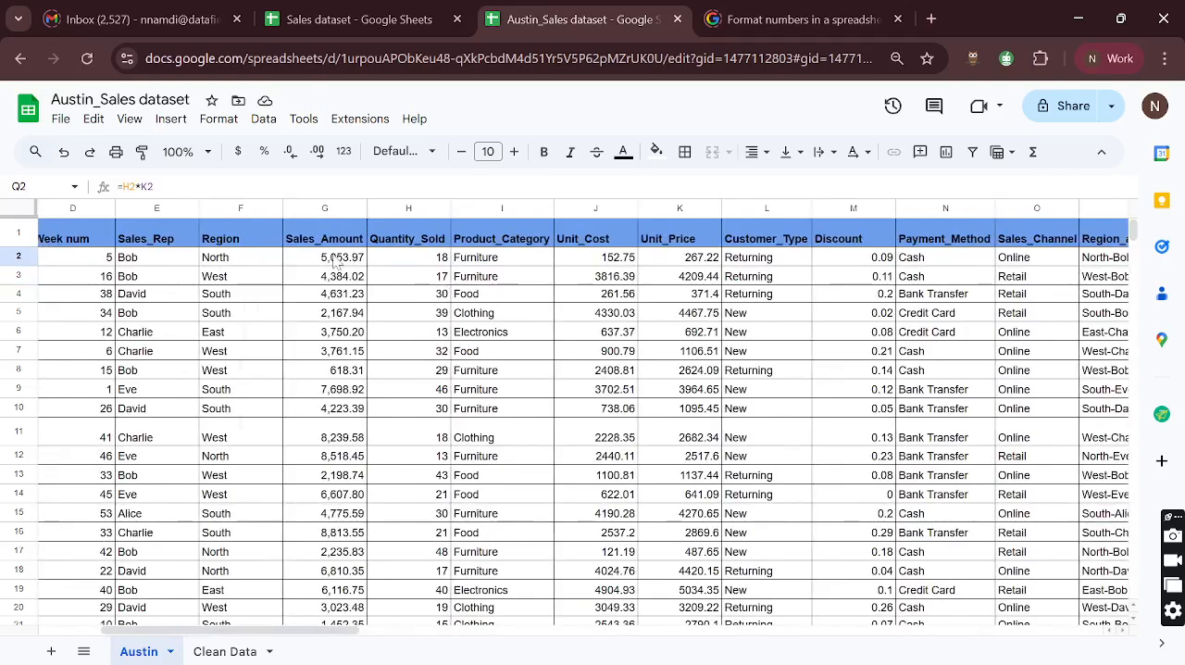
{"action": "left_click", "coordinate": [335, 261]}
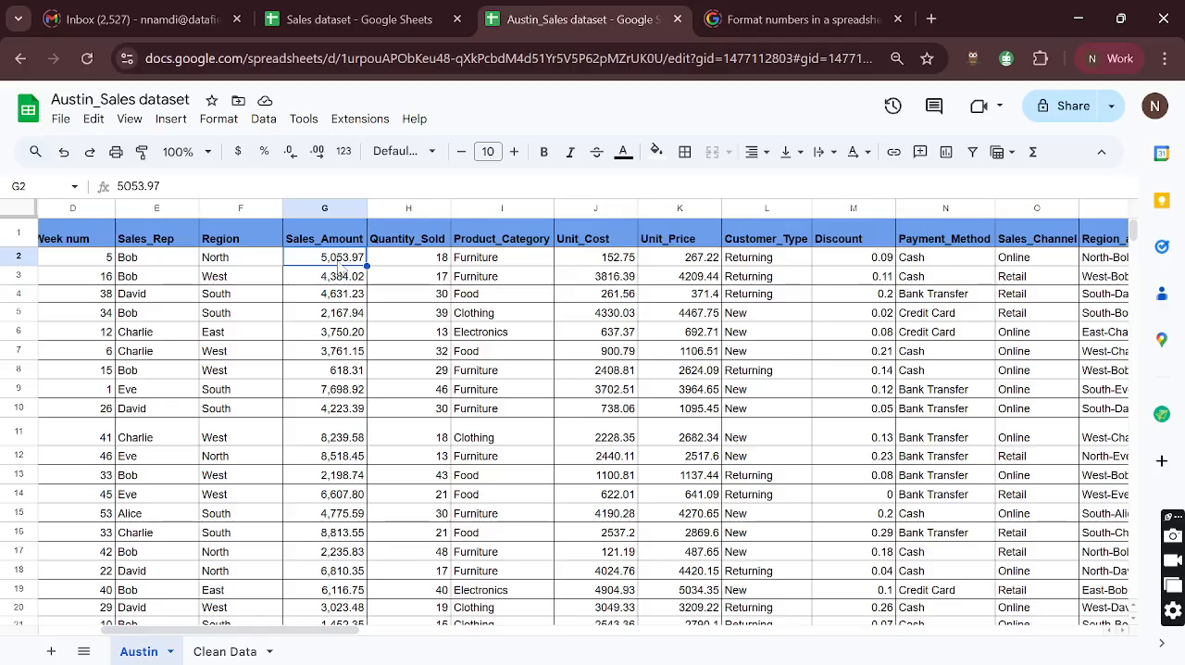
{"action": "scroll", "coordinate": [512, 322], "scroll_direction": "right", "scroll_amount": 2}
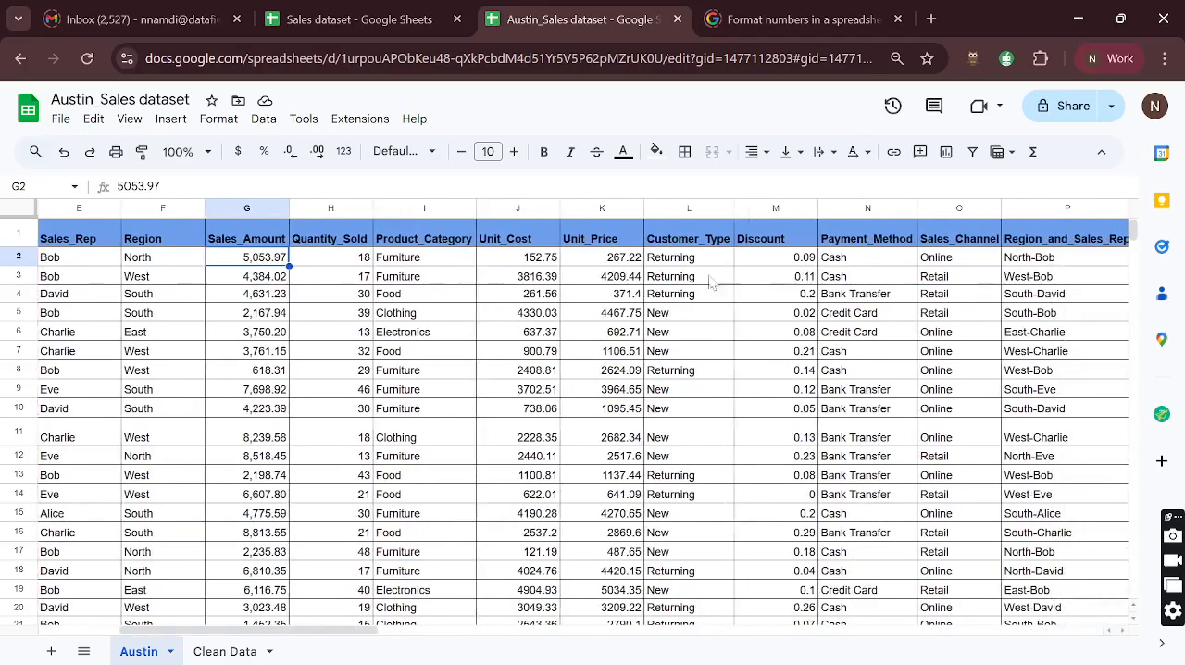
{"action": "left_click", "coordinate": [802, 261]}
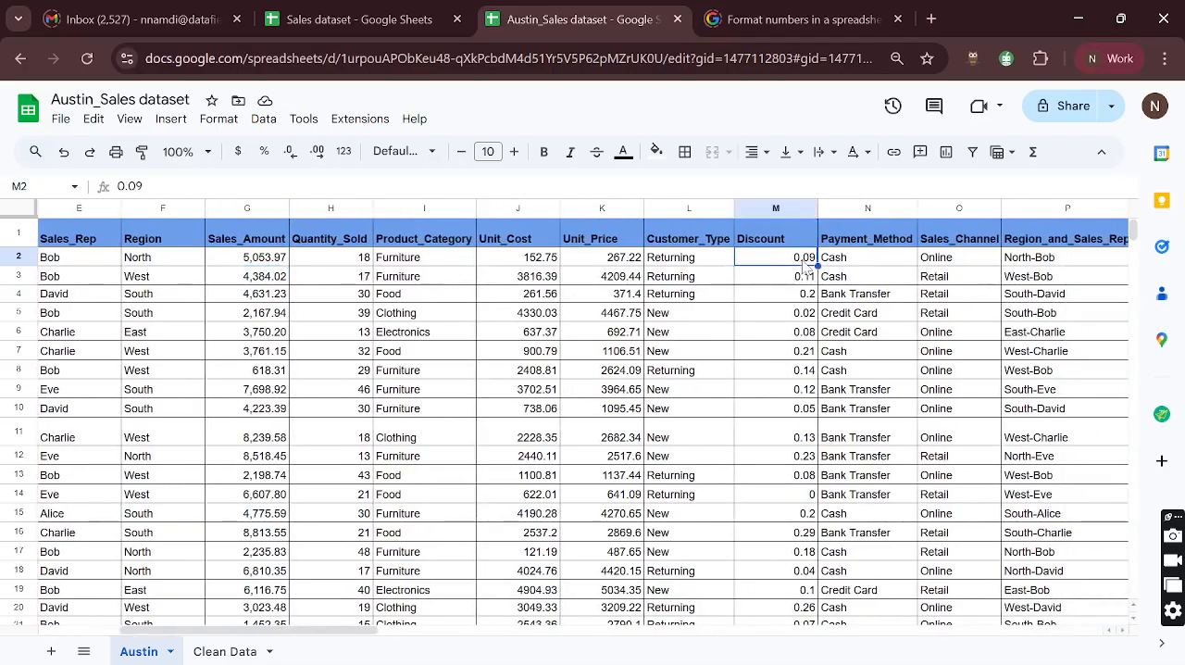
{"action": "left_click", "coordinate": [268, 263]}
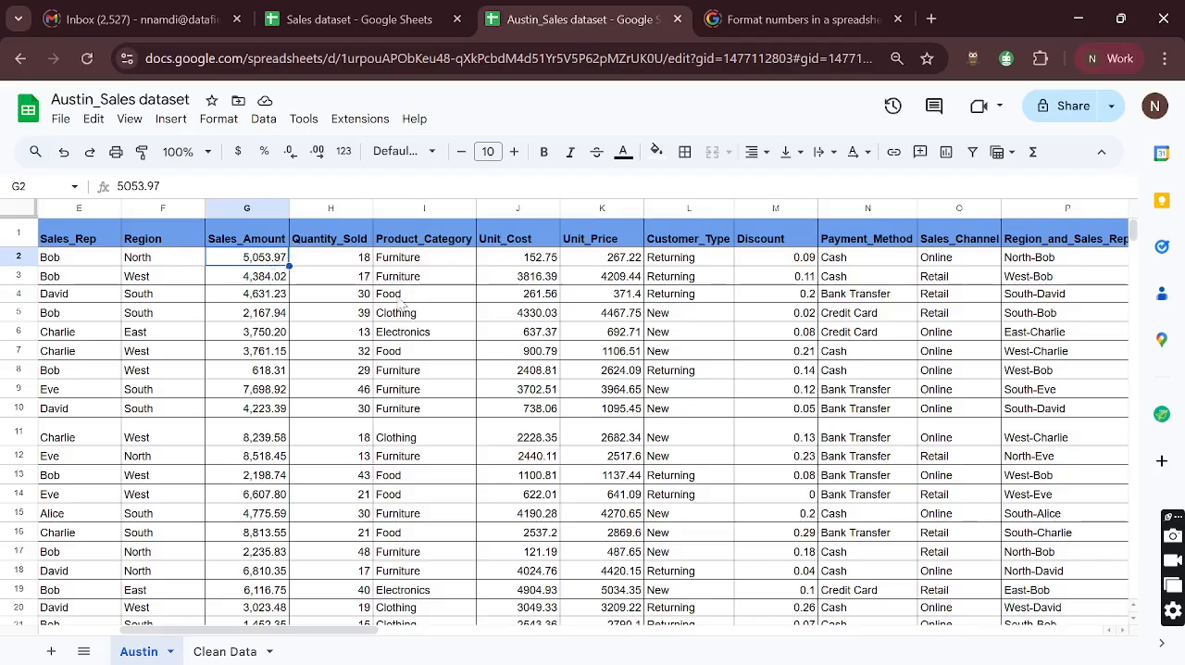
{"action": "scroll", "coordinate": [400, 301], "scroll_direction": "right", "scroll_amount": 2}
{"action": "scroll", "coordinate": [399, 302], "scroll_direction": "right", "scroll_amount": 3}
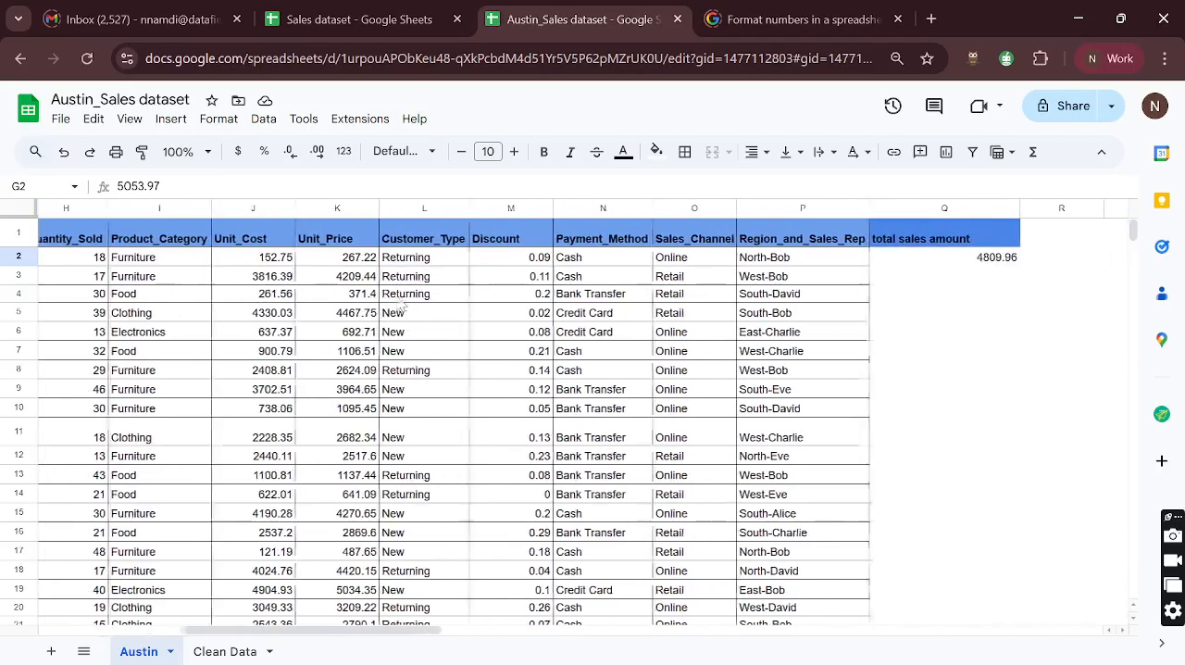
{"action": "scroll", "coordinate": [399, 306], "scroll_direction": "left", "scroll_amount": 3}
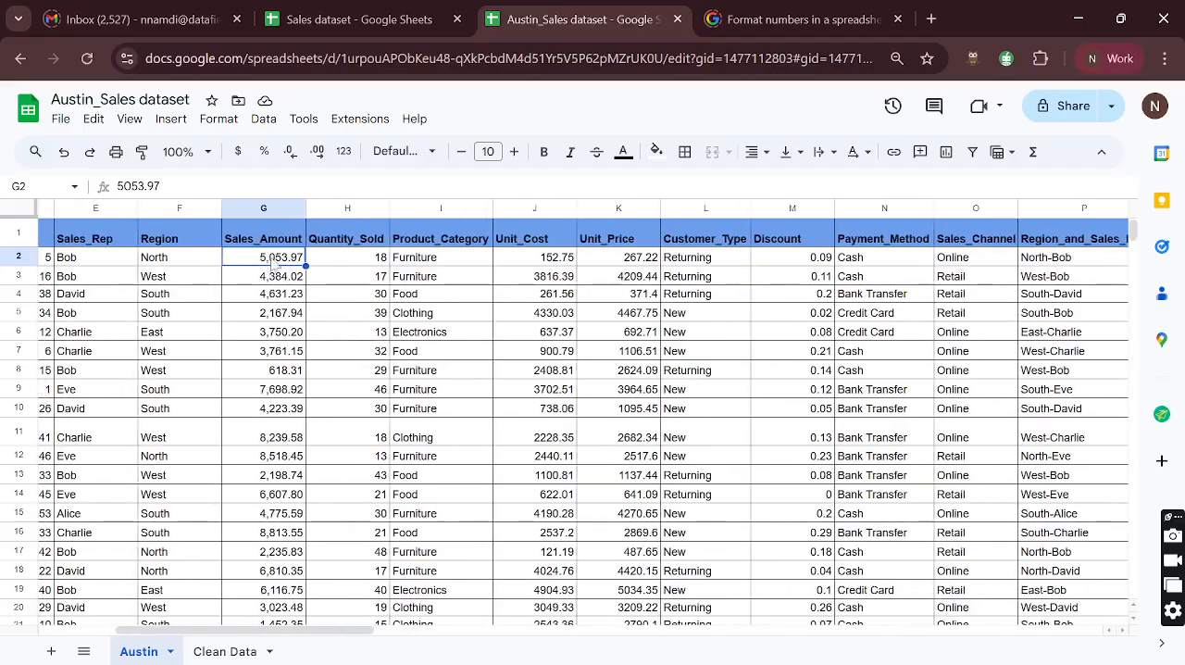
- Check the first record's quantity sold, unit cost, sales amount and discount against the calculated total and its formula
{"action": "left_click", "coordinate": [385, 263]}
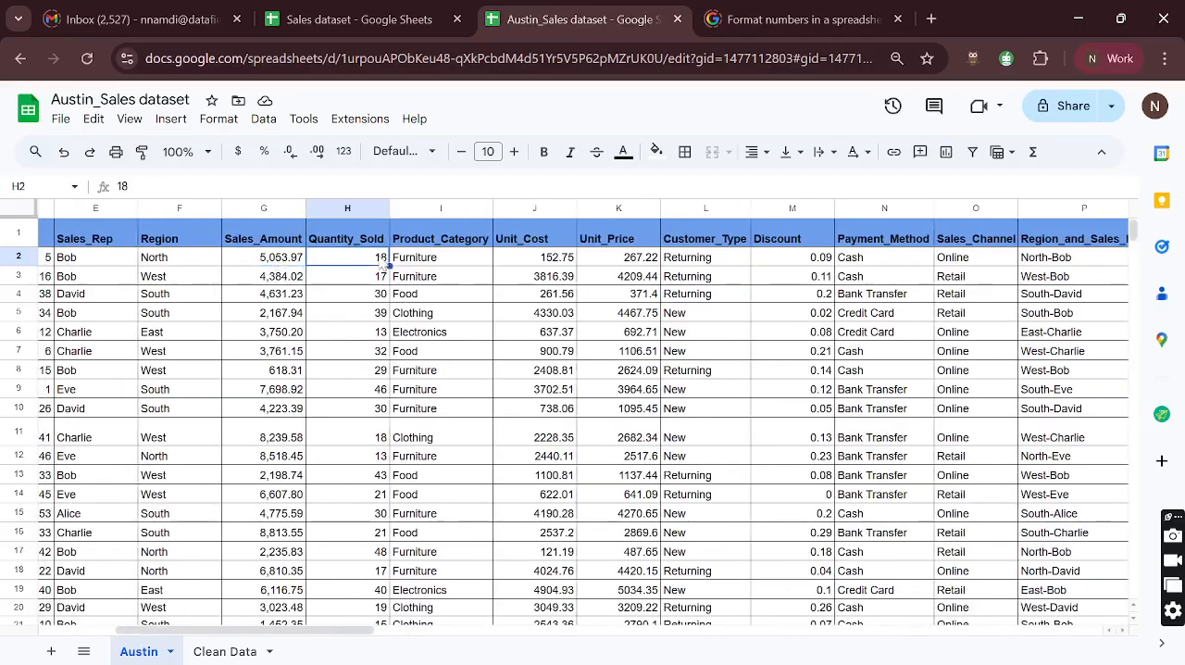
{"action": "left_click", "coordinate": [561, 262]}
{"action": "scroll", "coordinate": [565, 264], "scroll_direction": "right", "scroll_amount": 3}
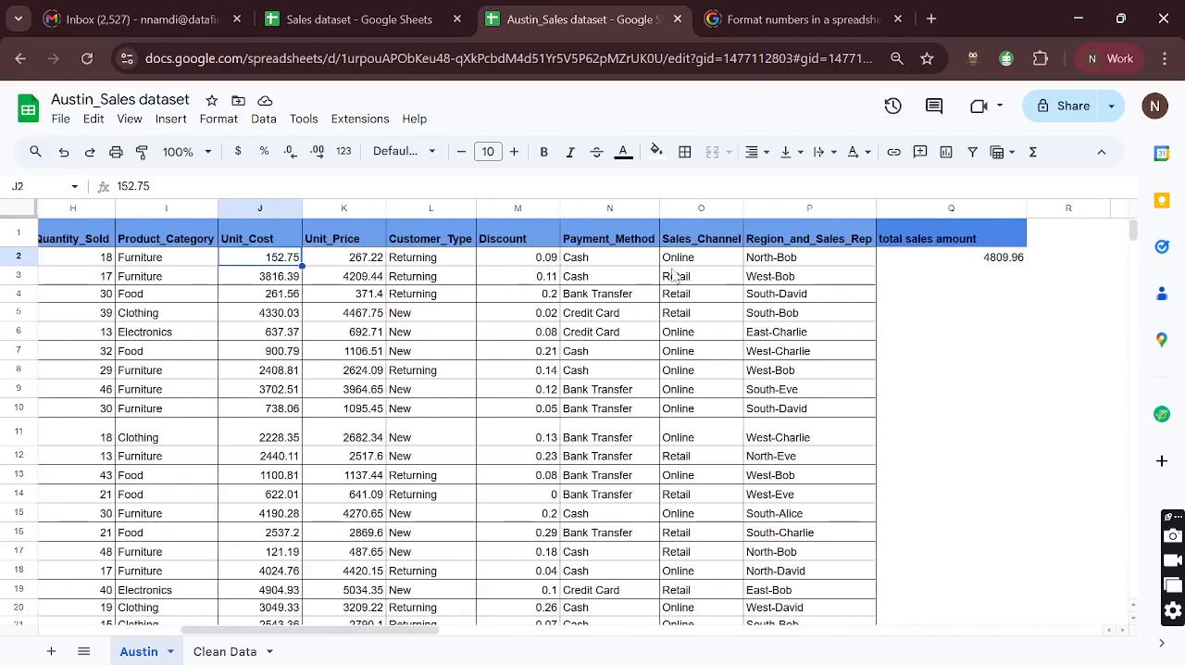
{"action": "scroll", "coordinate": [508, 279], "scroll_direction": "left", "scroll_amount": 2}
{"action": "scroll", "coordinate": [488, 278], "scroll_direction": "left", "scroll_amount": 2}
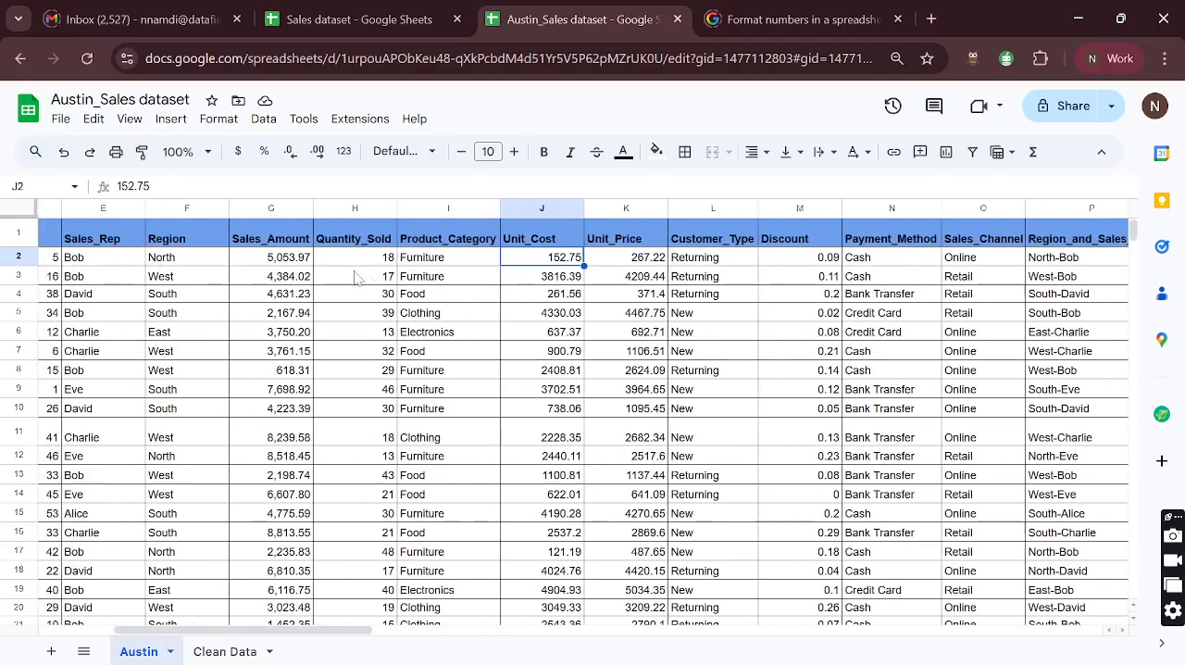
{"action": "left_click", "coordinate": [274, 263]}
{"action": "scroll", "coordinate": [537, 268], "scroll_direction": "right", "scroll_amount": 5}
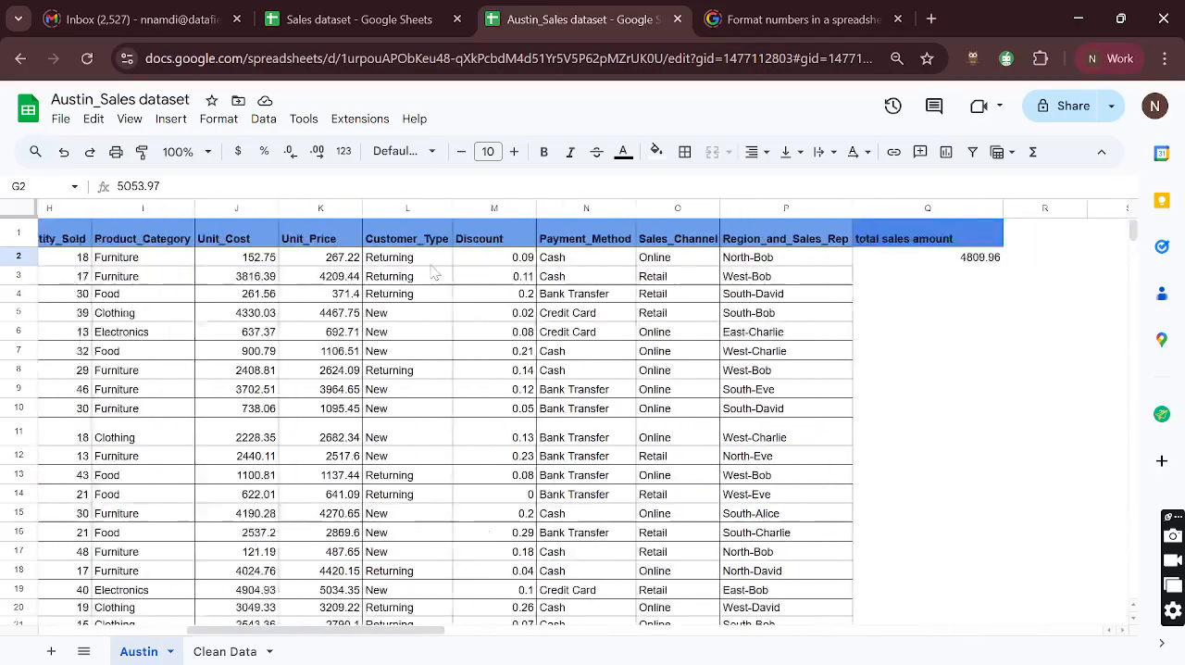
{"action": "left_click", "coordinate": [805, 261]}
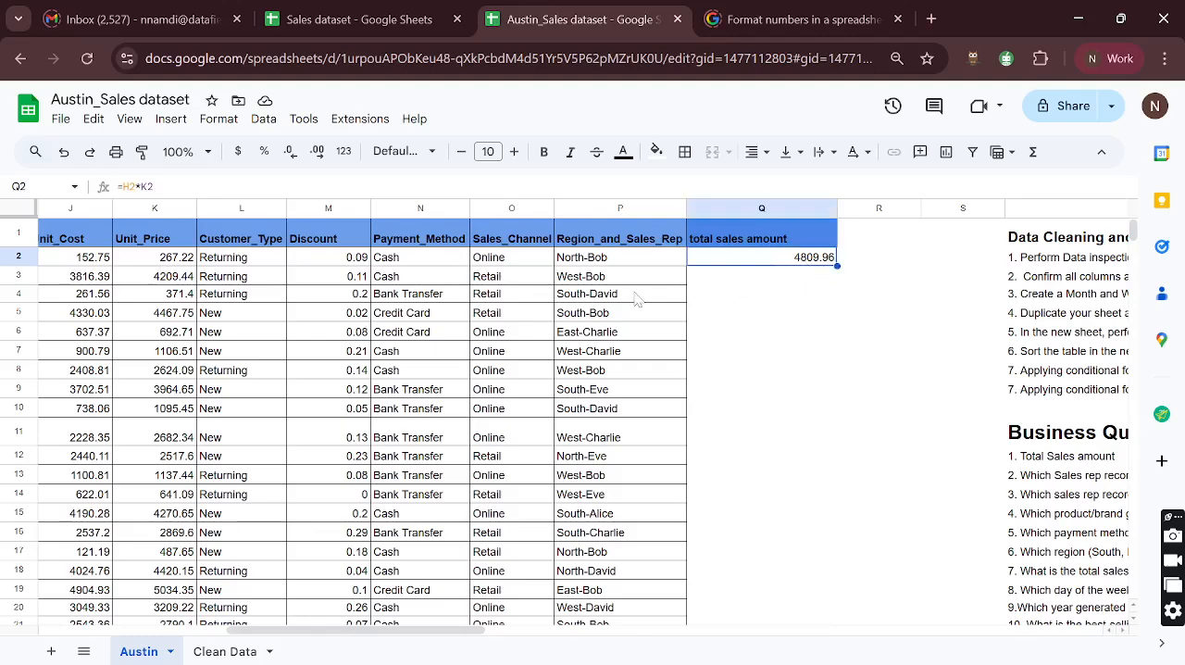
{"action": "scroll", "coordinate": [521, 322], "scroll_direction": "left", "scroll_amount": 1}
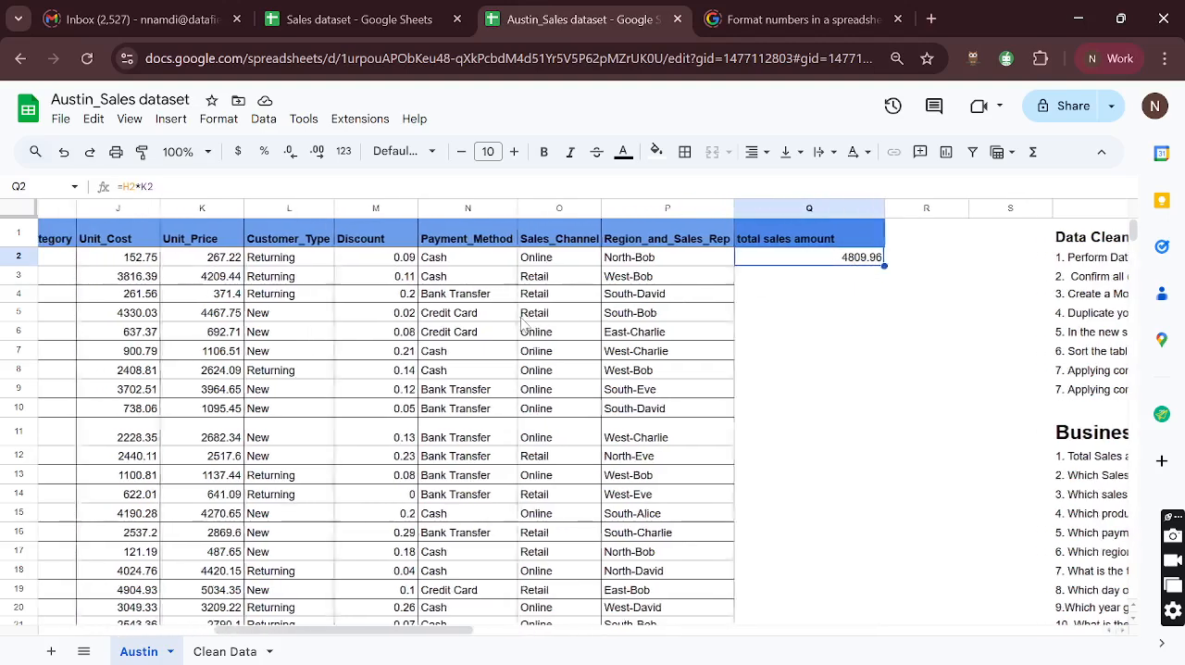
{"action": "left_click", "coordinate": [405, 258]}
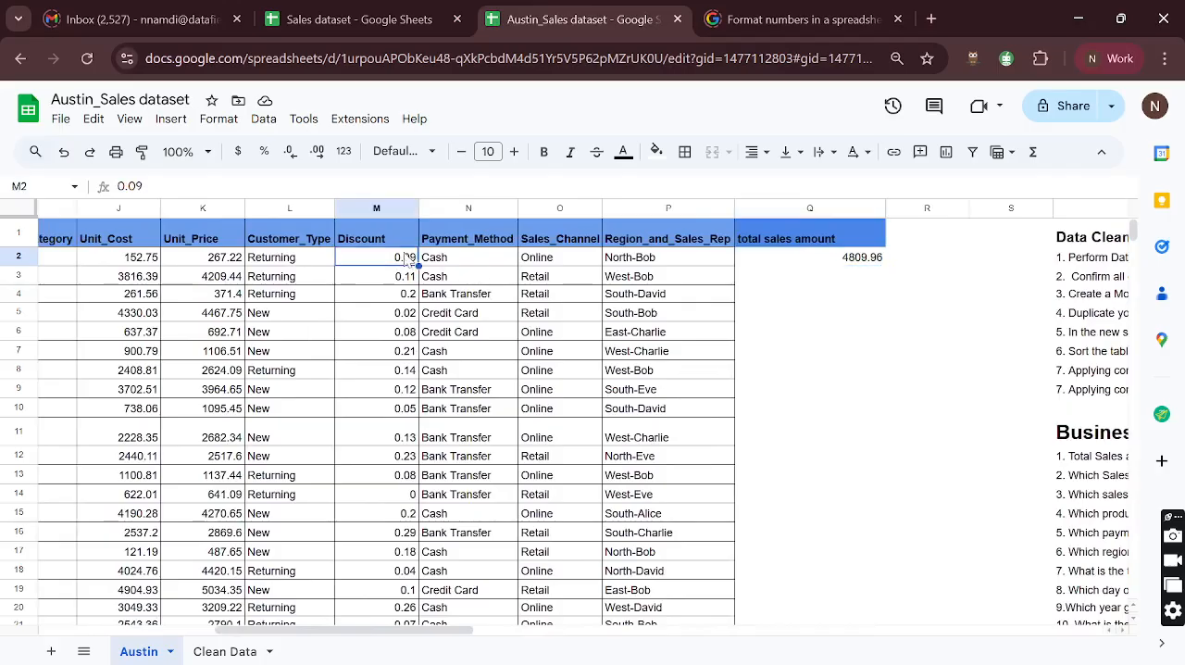
{"action": "scroll", "coordinate": [390, 267], "scroll_direction": "left", "scroll_amount": 1}
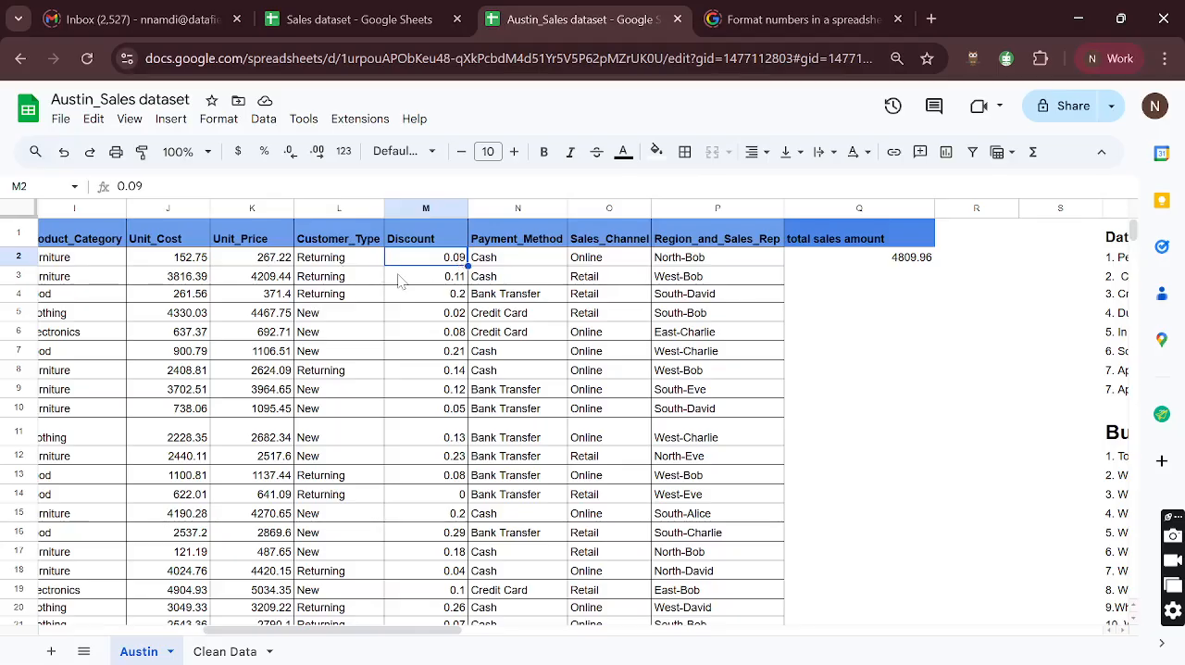
{"action": "scroll", "coordinate": [402, 277], "scroll_direction": "right", "scroll_amount": 2}
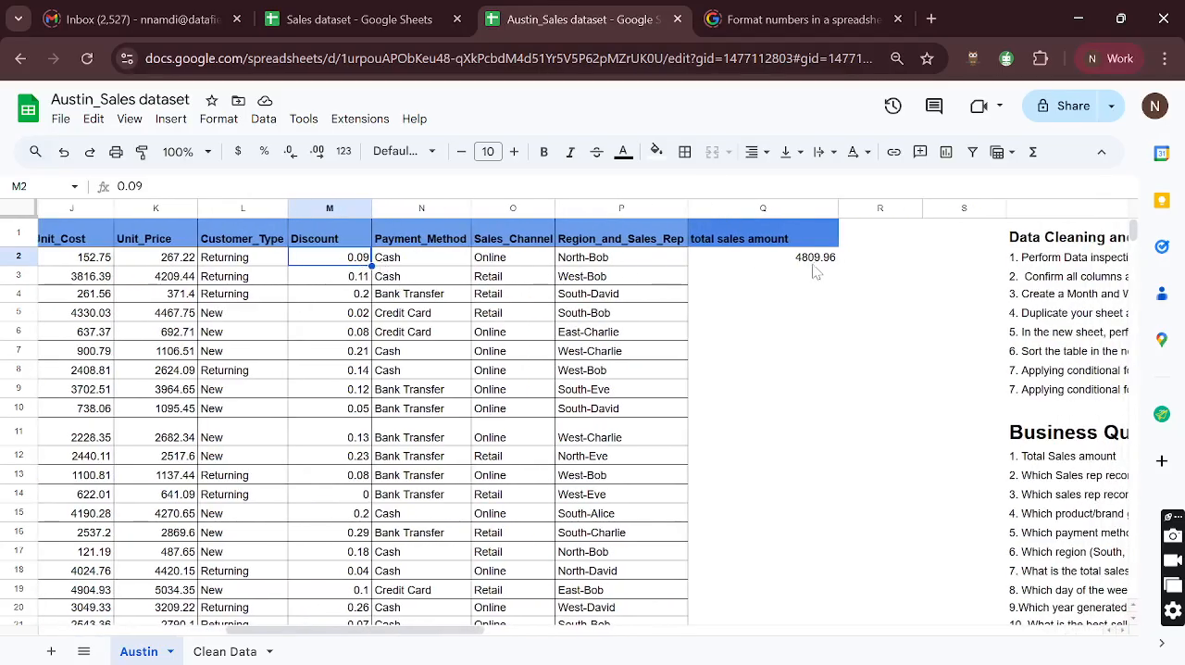
- Enclose the H2*K2 product in parentheses in the total sales amount formula of Q2
{"action": "left_click", "coordinate": [819, 261]}
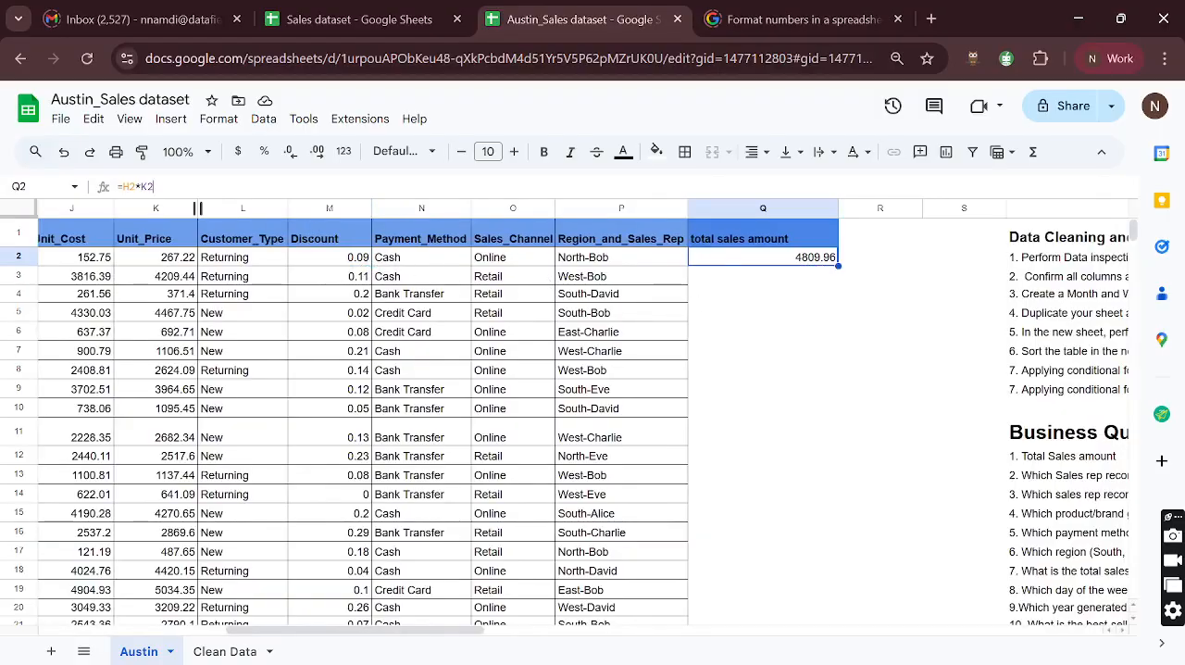
{"action": "left_click_drag", "start_coordinate": [153, 187], "coordinate": [117, 187]}
{"action": "left_click", "coordinate": [122, 187]}
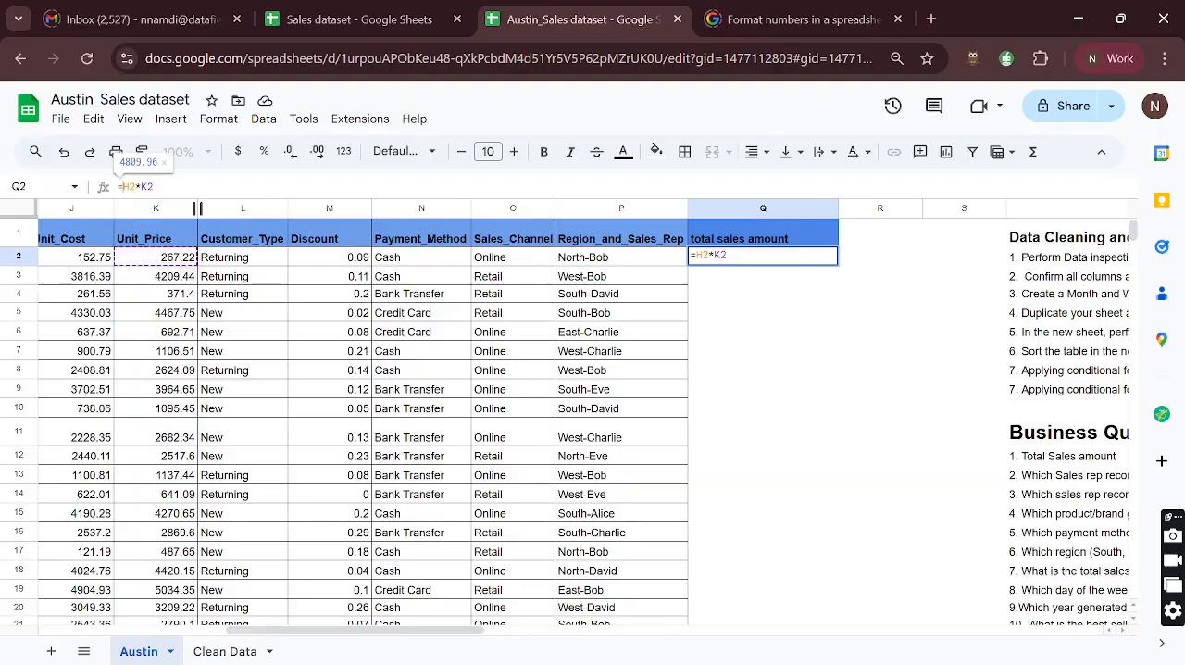
{"action": "type", "text": "("}
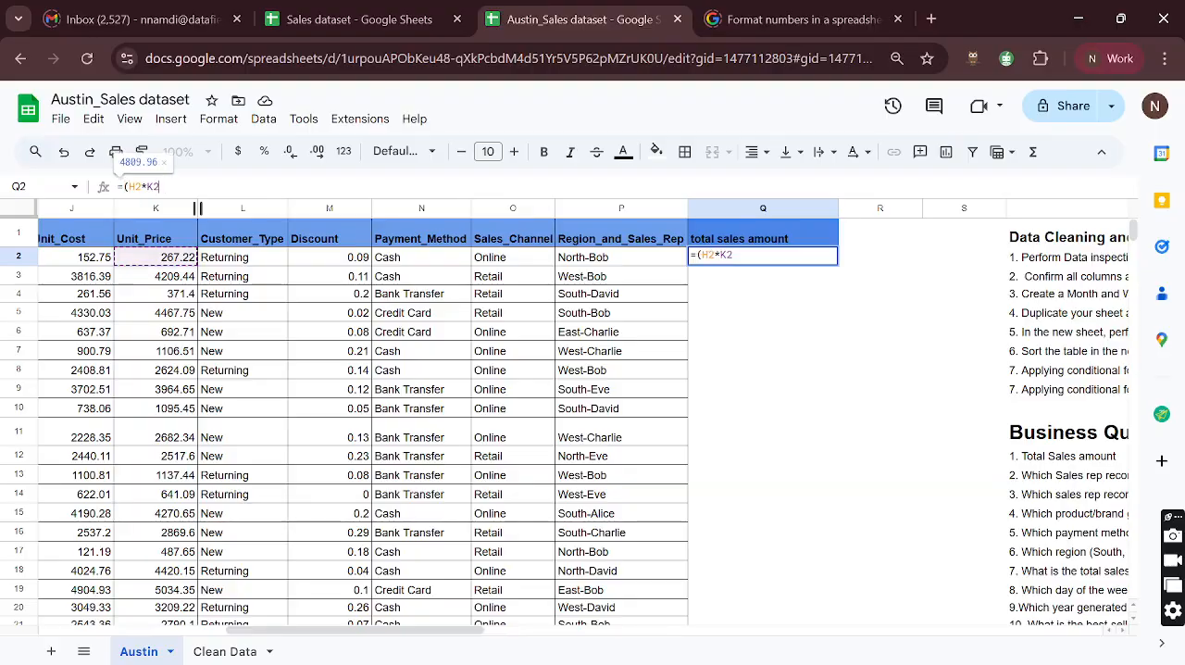
{"action": "key", "text": "End"}
{"action": "type", "text": ")"}
- Add the discount portion to the first record's total so that the Q2 formula is =(H2*K2) + (H2*K2)*M2
{"action": "key", "text": "shift+Left"}
{"action": "key", "text": "shift+Left"}
{"action": "key", "text": "shift+Left"}
{"action": "key", "text": "shift+Left"}
{"action": "key", "text": "shift+Left"}
{"action": "key", "text": "shift+Left"}
{"action": "key", "text": "shift+Left"}
{"action": "key", "text": "ctrl+c"}
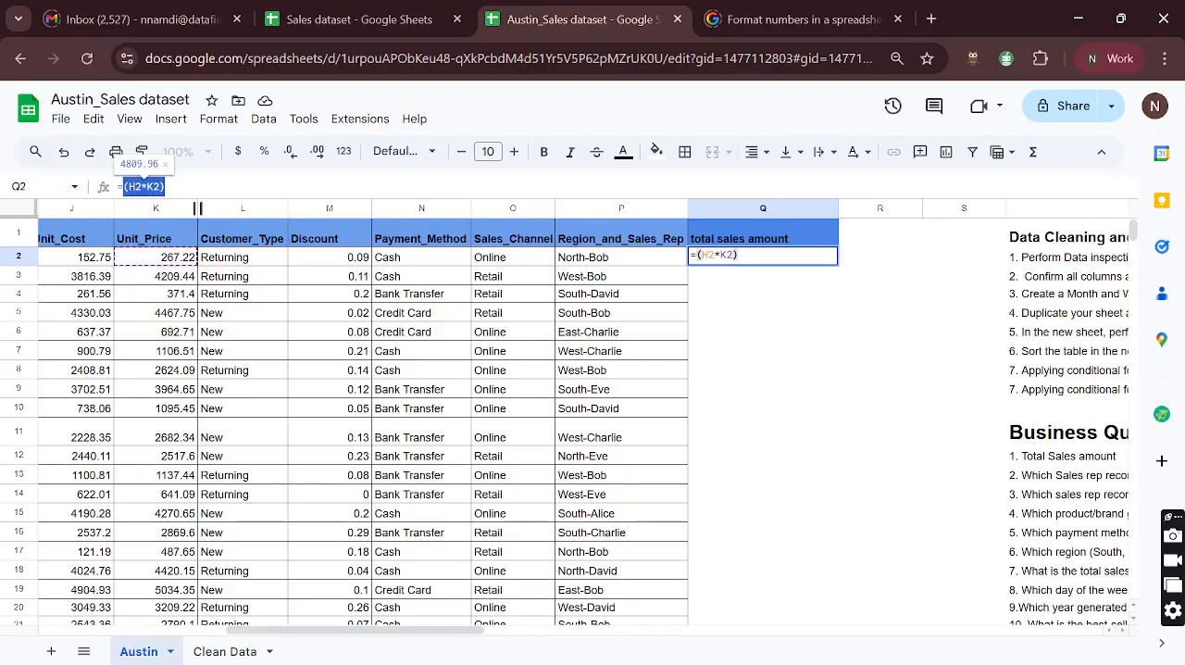
{"action": "key", "text": "End"}
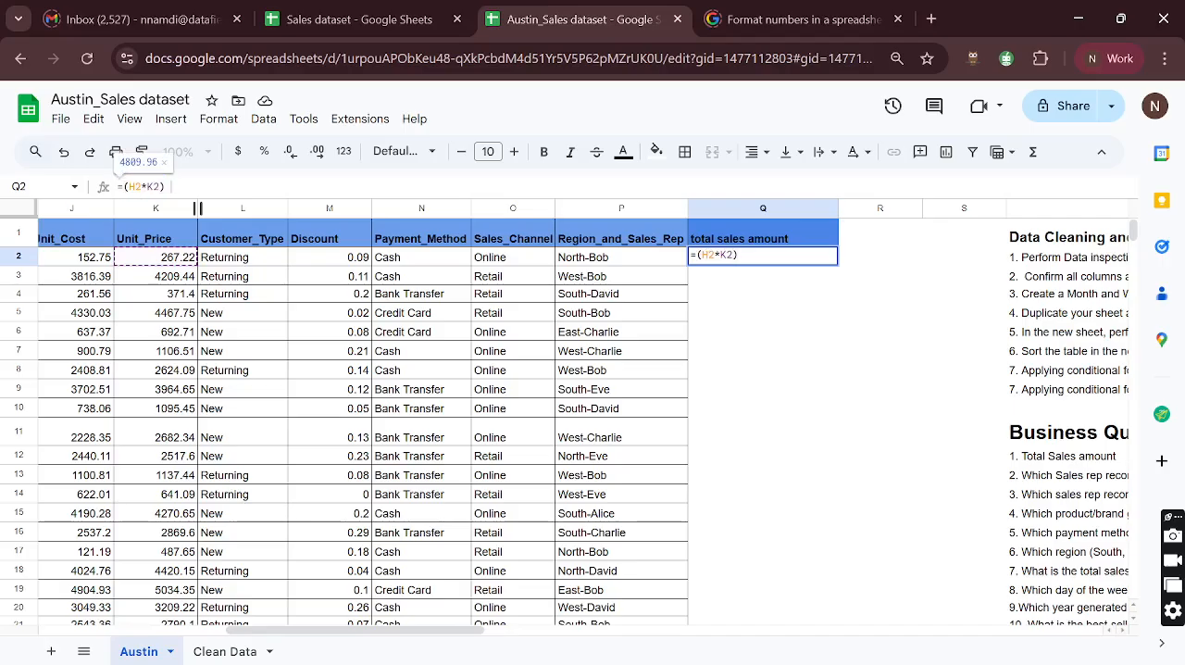
{"action": "type", "text": "+"}
{"action": "key", "text": "ctrl+v"}
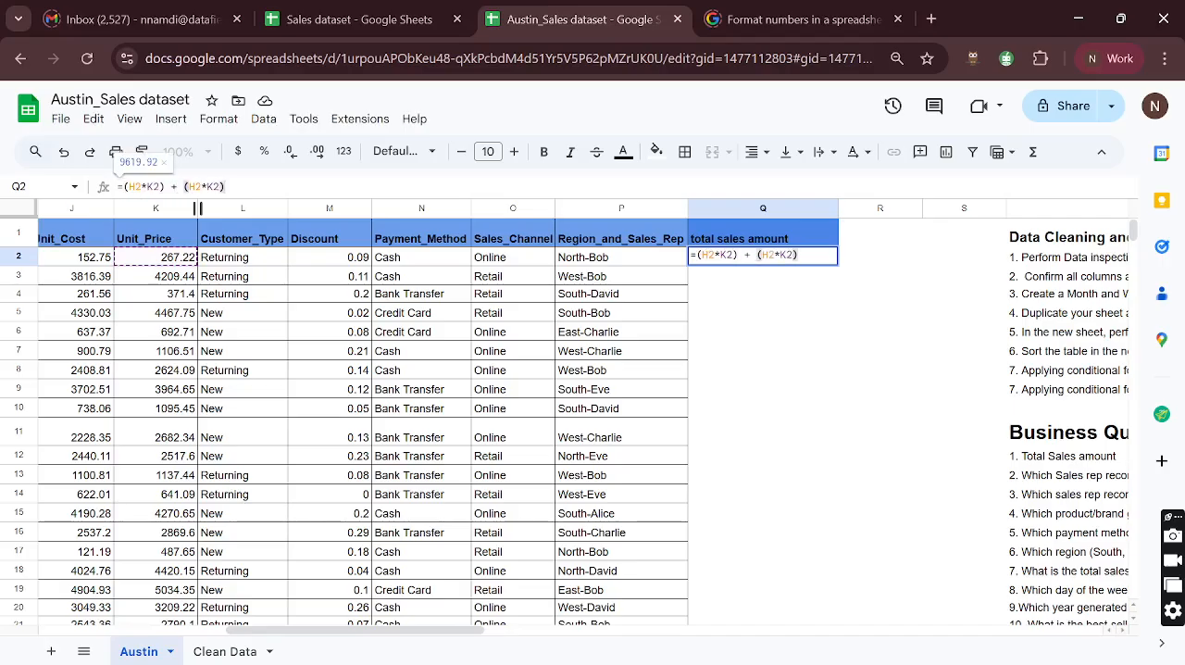
{"action": "type", "text": "*"}
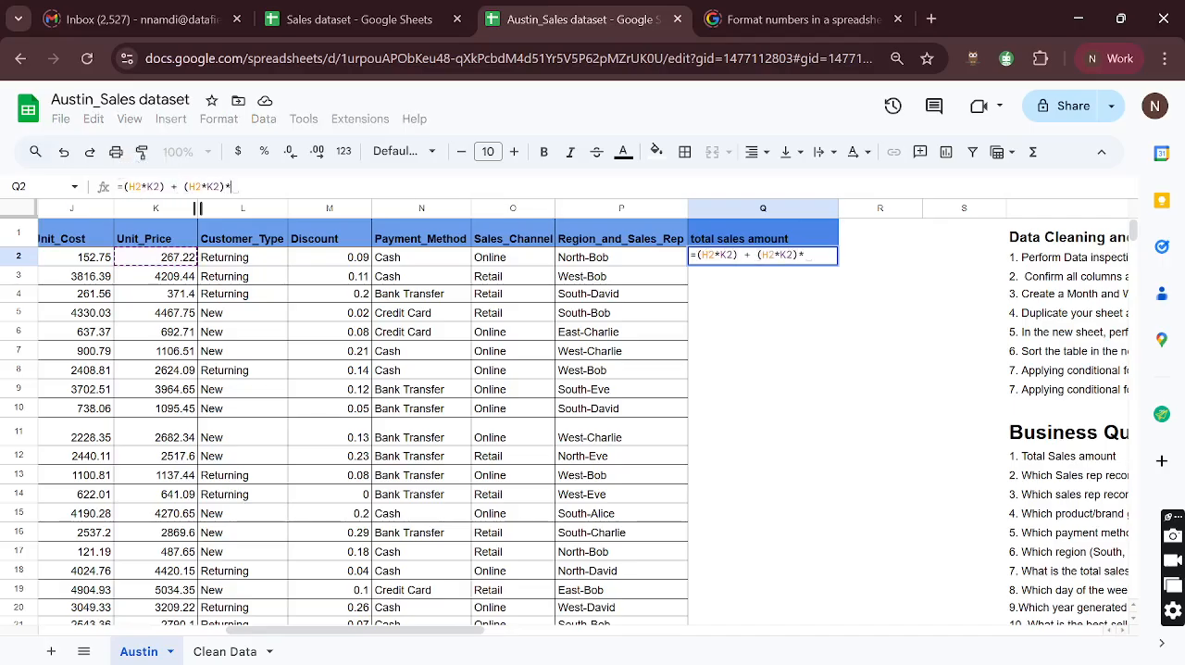
{"action": "left_click", "coordinate": [347, 263]}
{"action": "key", "text": "Return"}
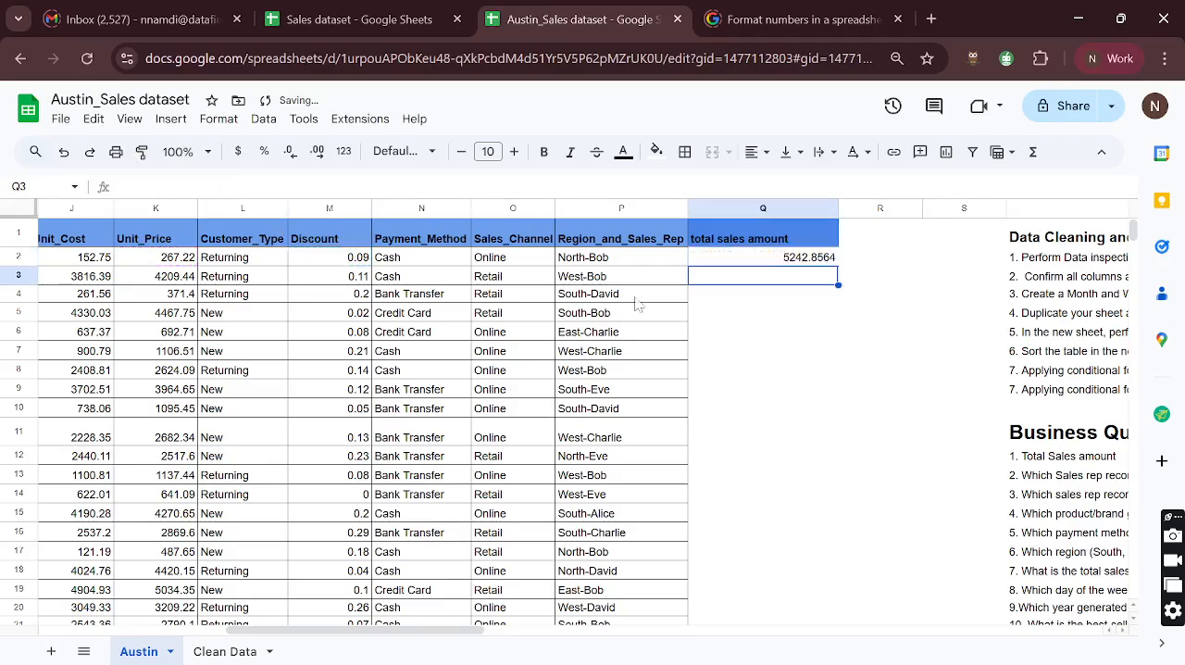
- Compare the revised total in Q2 with the first record's recorded Sales_Amount
{"action": "left_click", "coordinate": [794, 260]}
{"action": "scroll", "coordinate": [534, 313], "scroll_direction": "left", "scroll_amount": 5}
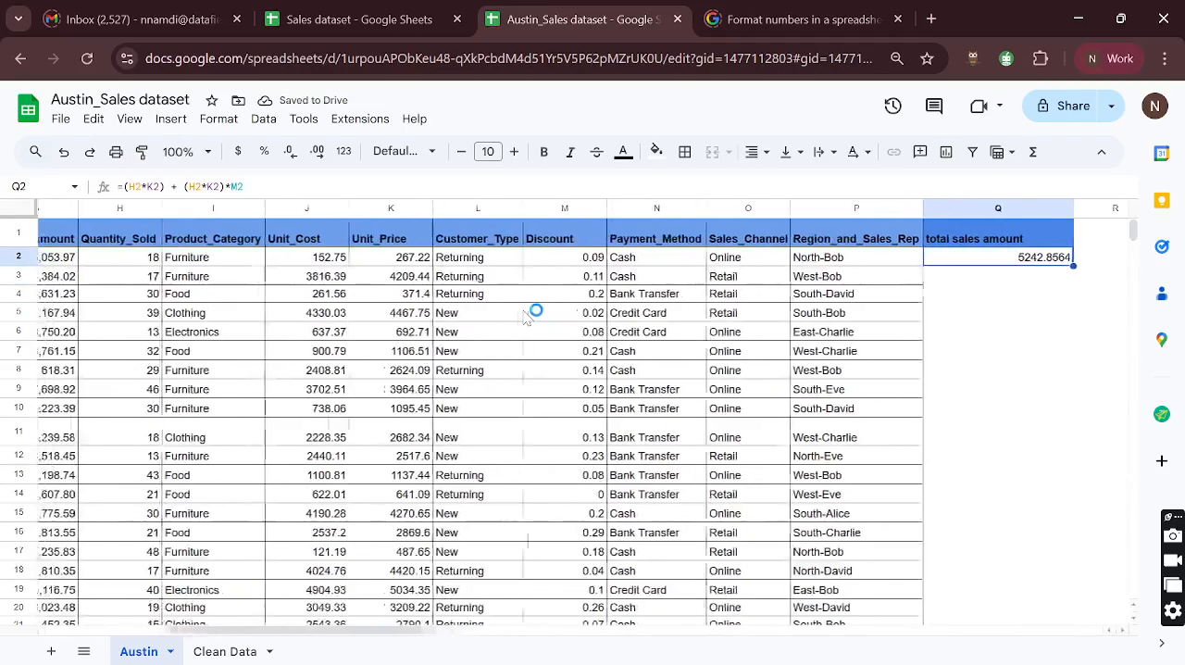
{"action": "left_click", "coordinate": [175, 264]}
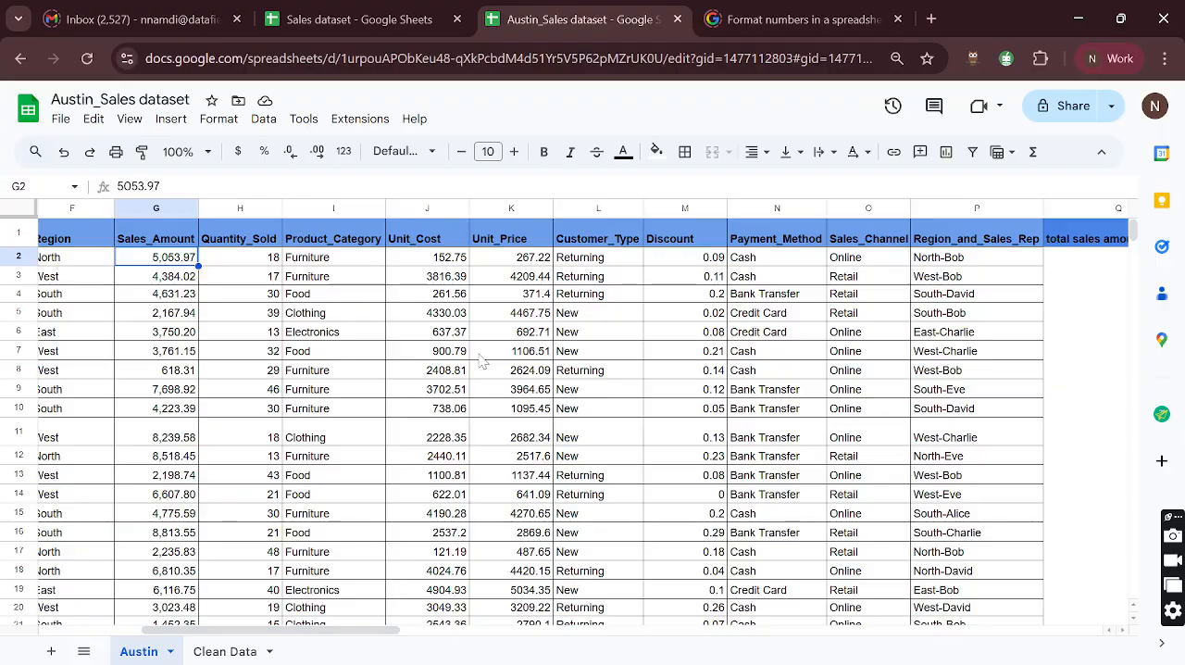
{"action": "scroll", "coordinate": [480, 360], "scroll_direction": "left", "scroll_amount": 3}
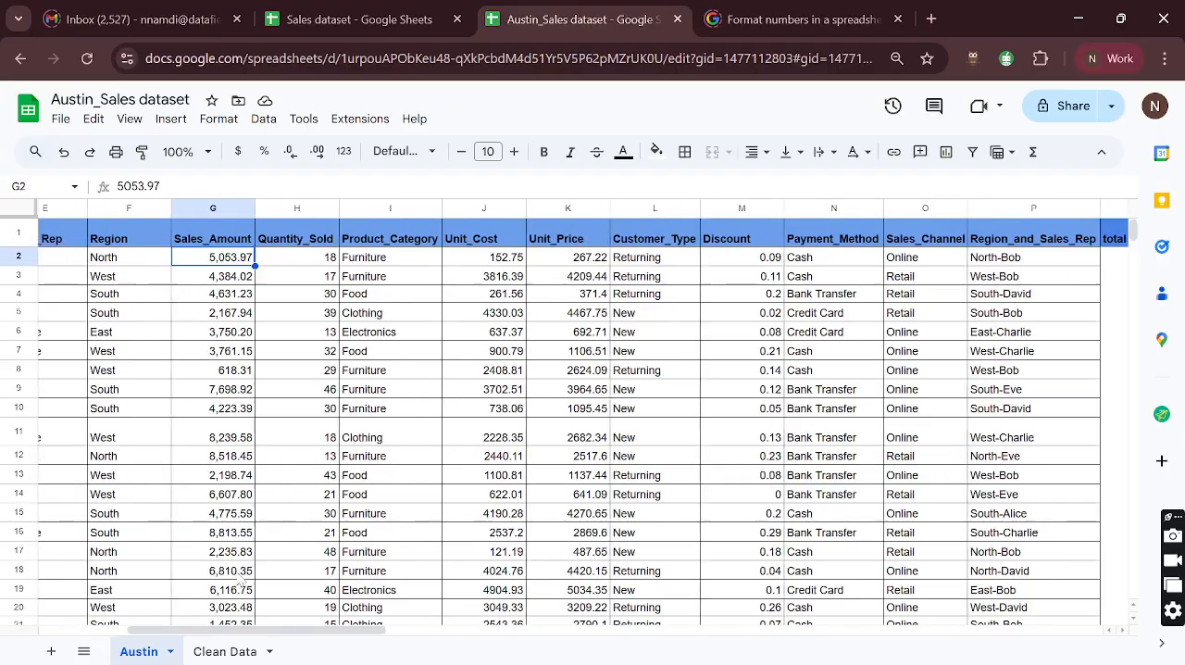
- Read the Sales_Amount definition and the other column descriptions in the About Dataset notes, returning to the total sales amount column
{"action": "scroll", "coordinate": [532, 396], "scroll_direction": "right", "scroll_amount": 10}
{"action": "scroll", "coordinate": [532, 396], "scroll_direction": "right", "scroll_amount": 8}
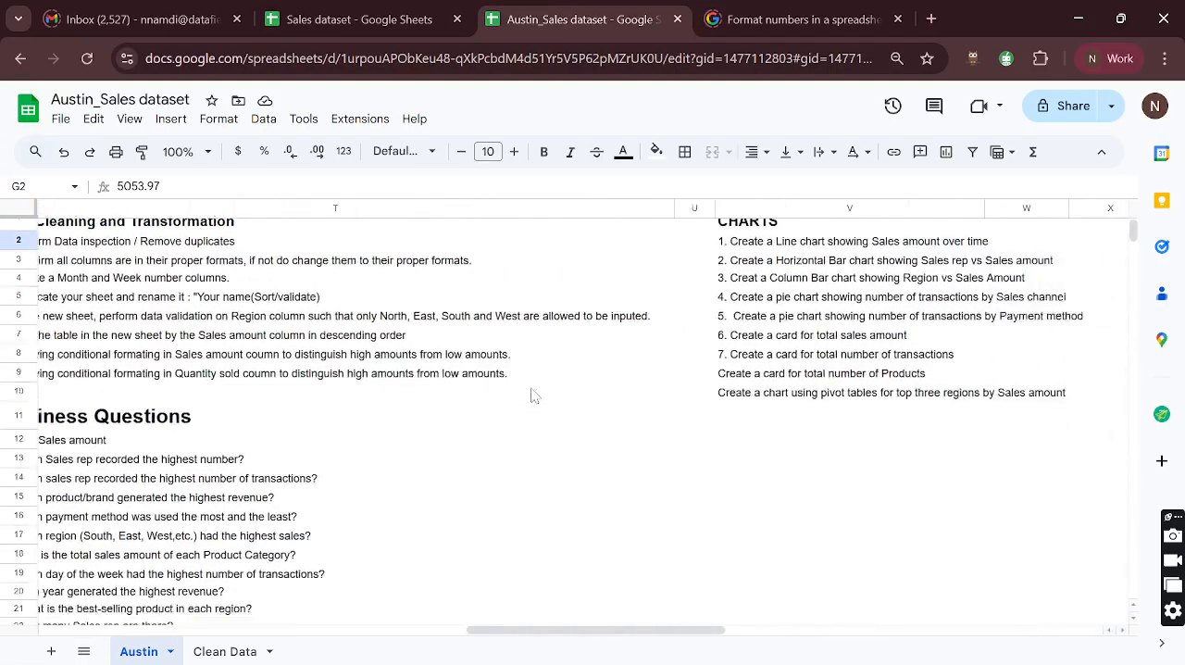
{"action": "scroll", "coordinate": [534, 396], "scroll_direction": "right", "scroll_amount": 8}
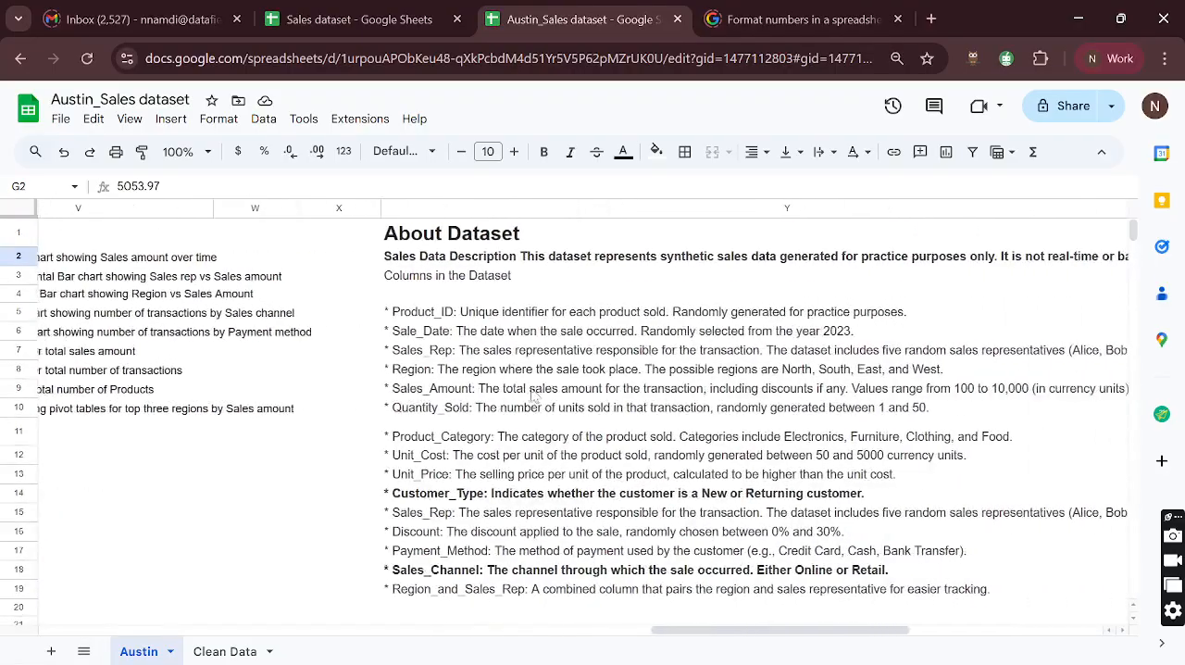
{"action": "left_click", "coordinate": [373, 392]}
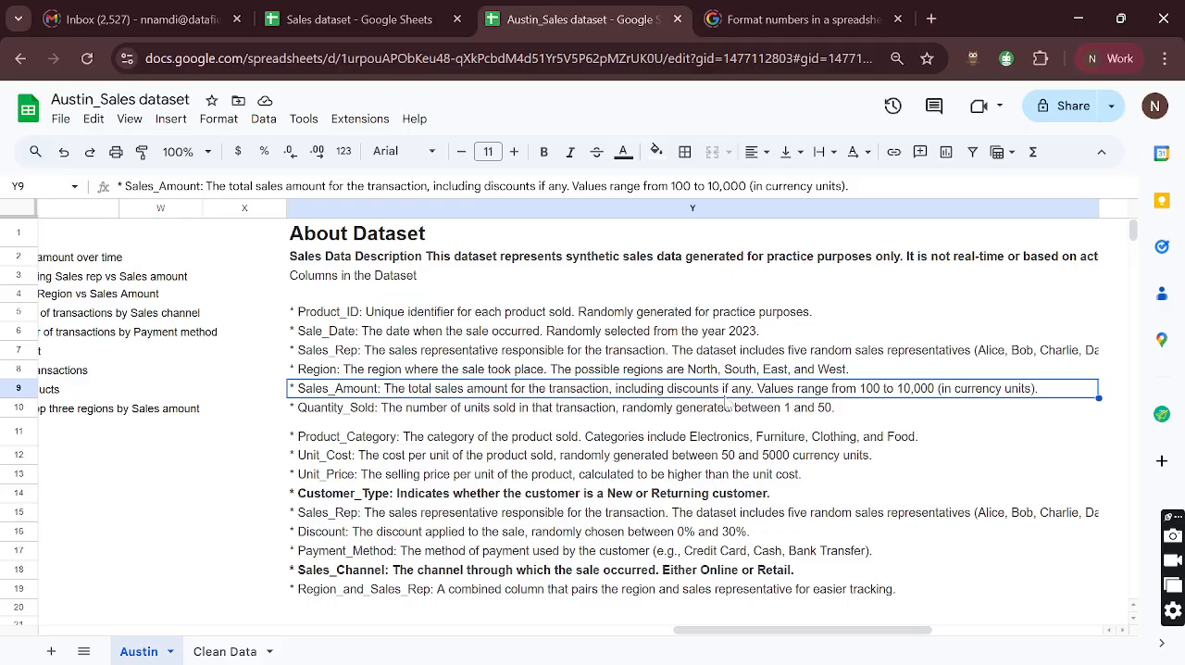
{"action": "scroll", "coordinate": [513, 453], "scroll_direction": "down", "scroll_amount": 1}
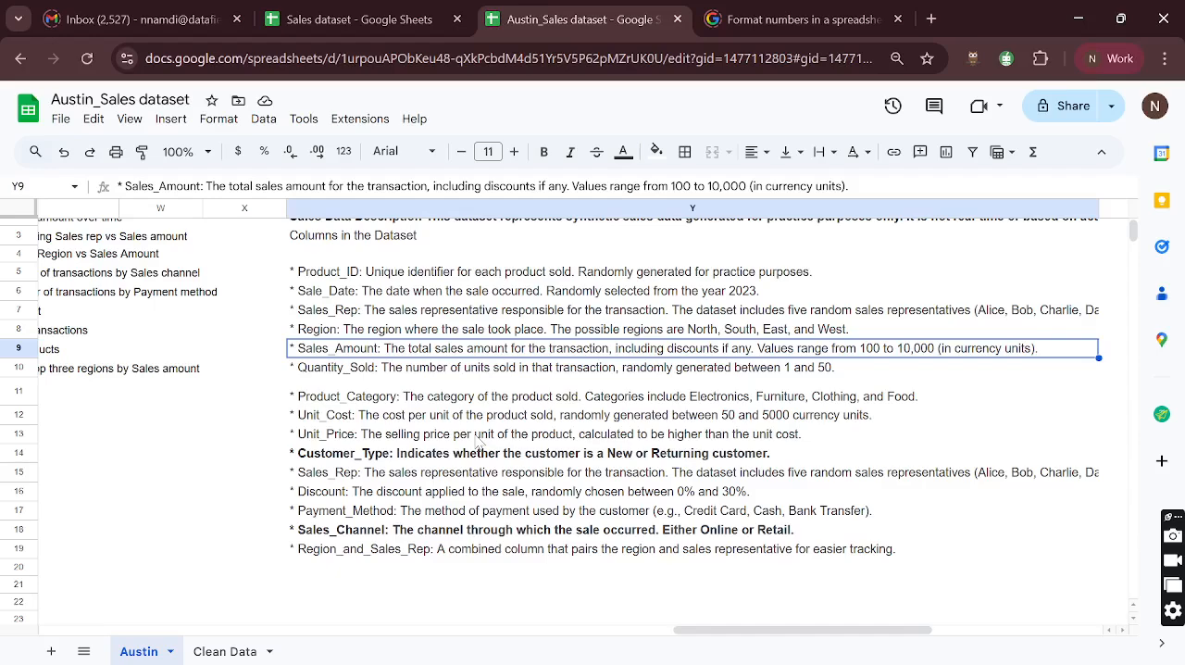
{"action": "scroll", "coordinate": [477, 442], "scroll_direction": "down", "scroll_amount": 2}
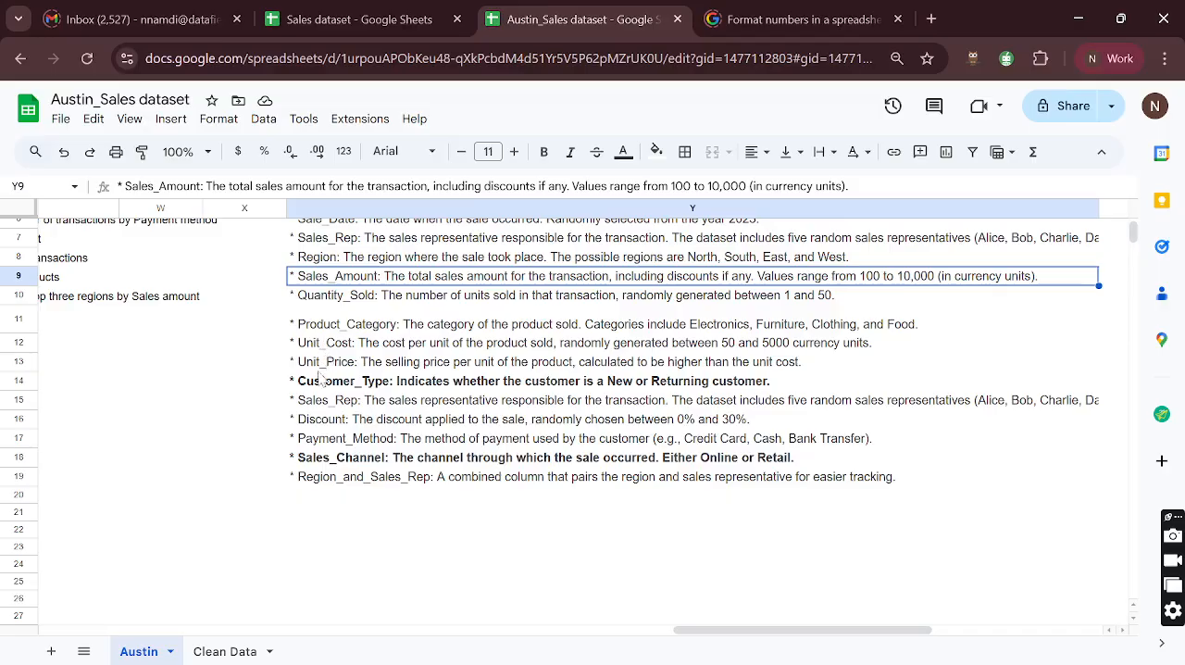
{"action": "scroll", "coordinate": [321, 380], "scroll_direction": "up", "scroll_amount": 3}
{"action": "scroll", "coordinate": [361, 408], "scroll_direction": "left", "scroll_amount": 4}
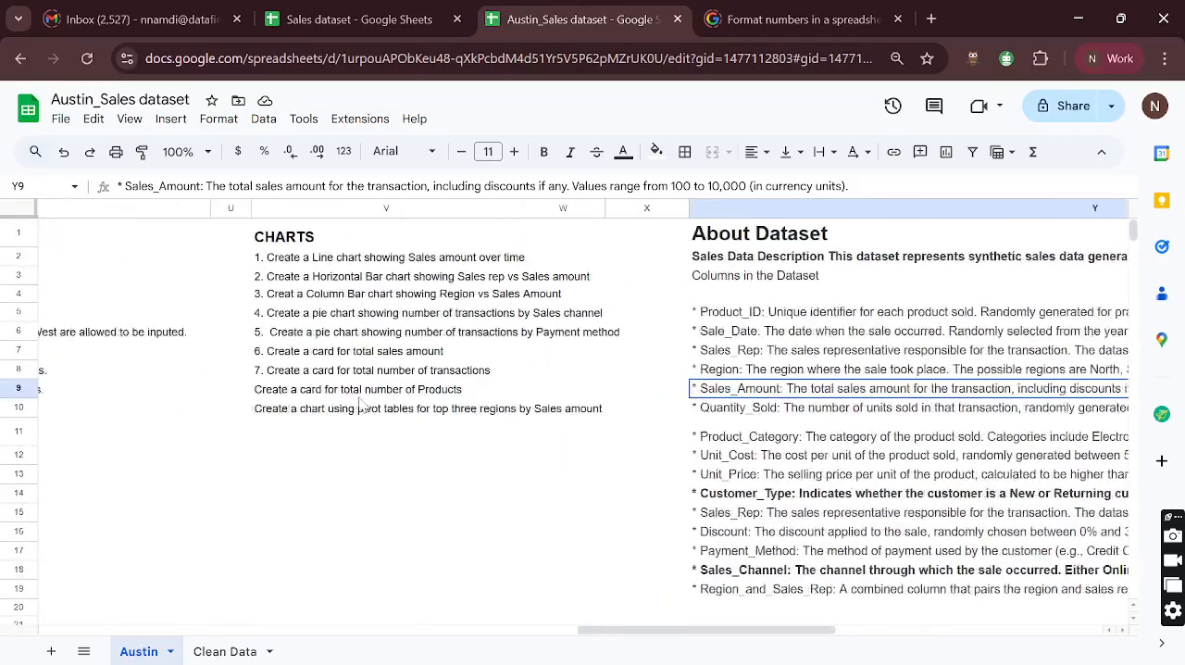
{"action": "scroll", "coordinate": [361, 407], "scroll_direction": "left", "scroll_amount": 10}
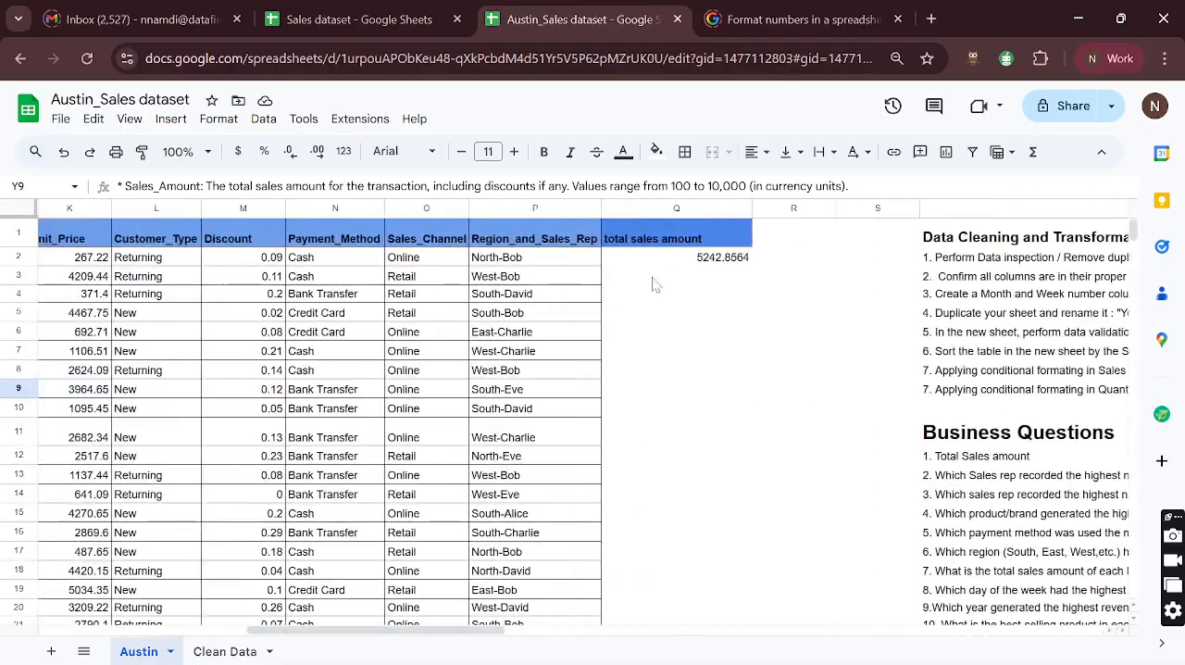
- Clear the first record's total sales amount formula from Q2 and go back to its Sales_Amount value in G2
{"action": "left_click", "coordinate": [685, 260]}
{"action": "key", "text": "Delete"}
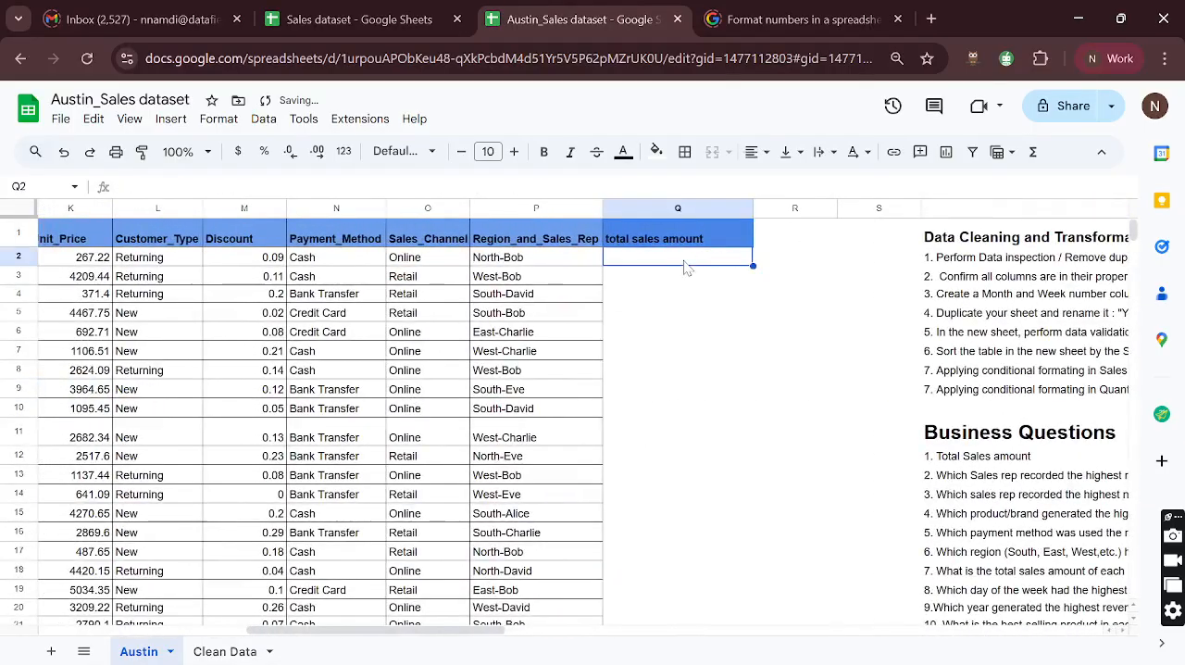
{"action": "scroll", "coordinate": [684, 269], "scroll_direction": "left", "scroll_amount": 10}
{"action": "left_click", "coordinate": [512, 262]}
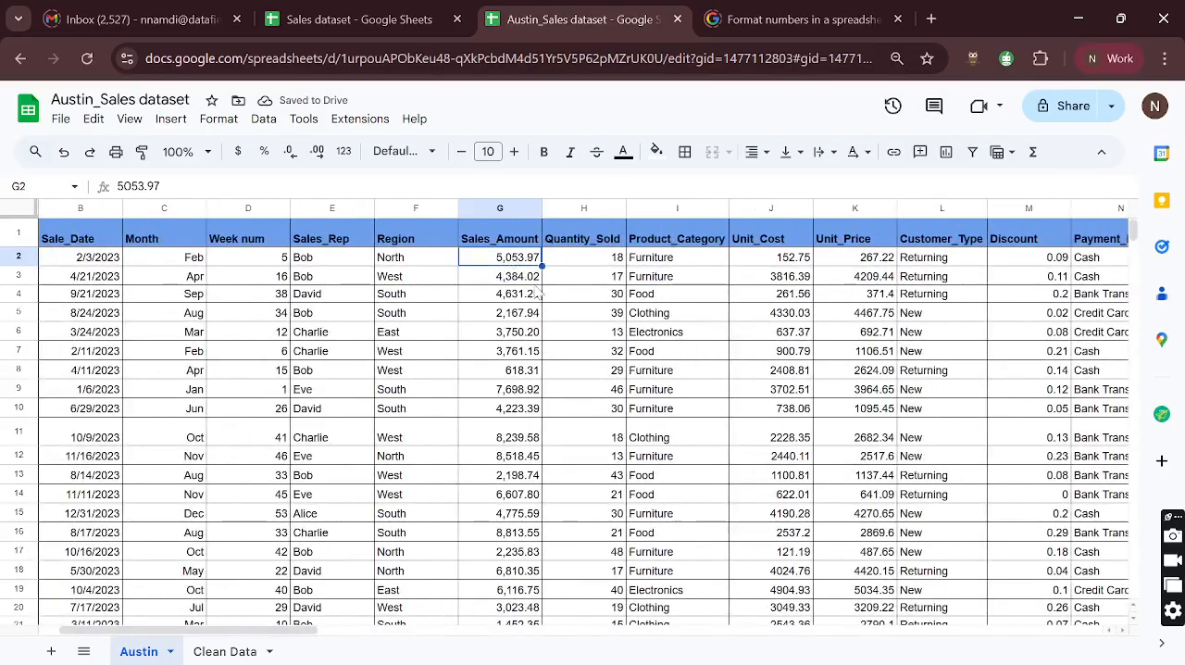
- Shade the entire Sales_Amount column of the Austin sheet with a light green fill
{"action": "scroll", "coordinate": [720, 335], "scroll_direction": "right", "scroll_amount": 2}
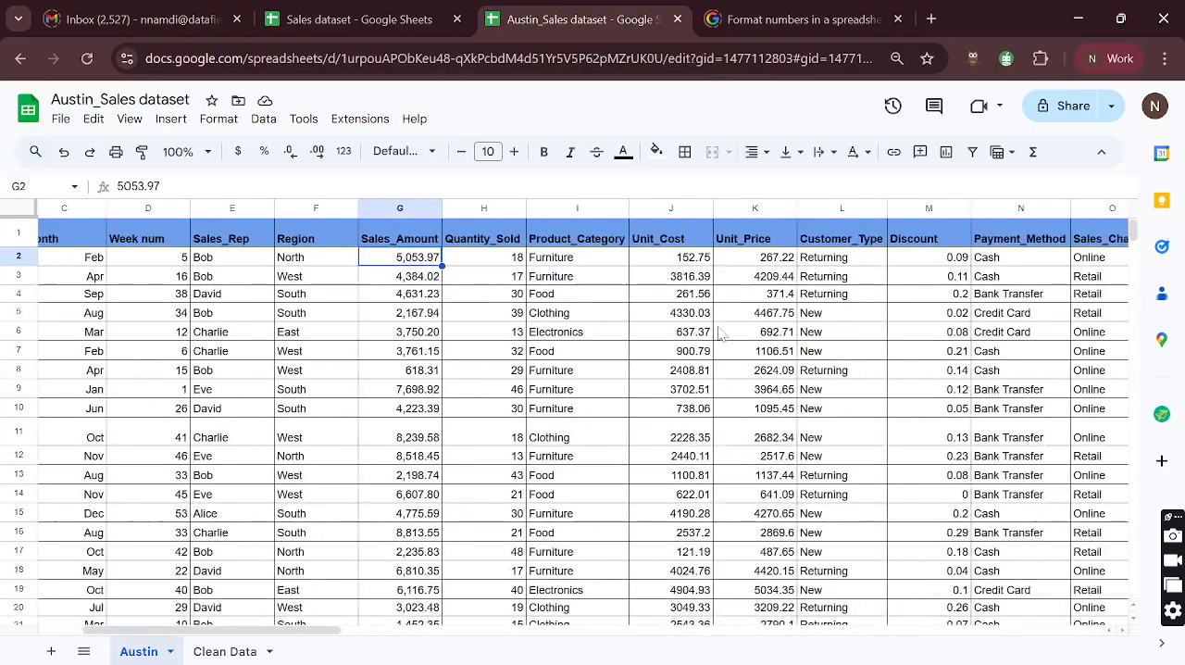
{"action": "scroll", "coordinate": [720, 335], "scroll_direction": "left", "scroll_amount": 3}
{"action": "scroll", "coordinate": [668, 324], "scroll_direction": "right", "scroll_amount": 4}
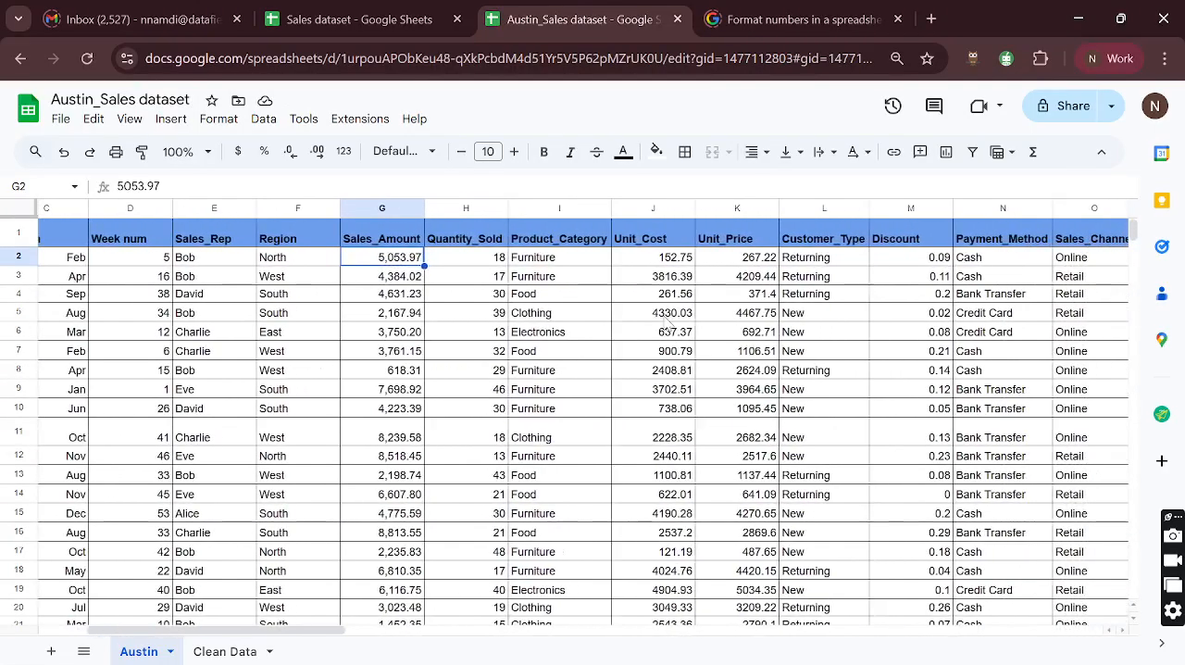
{"action": "left_click", "coordinate": [381, 208]}
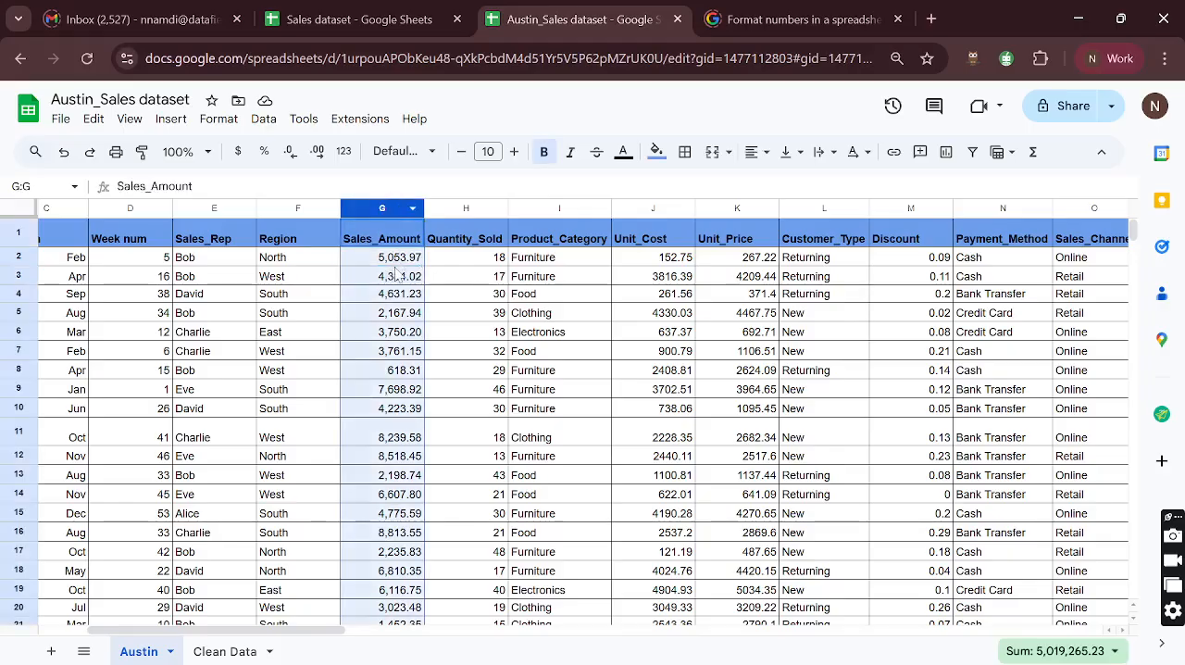
{"action": "left_click", "coordinate": [657, 154]}
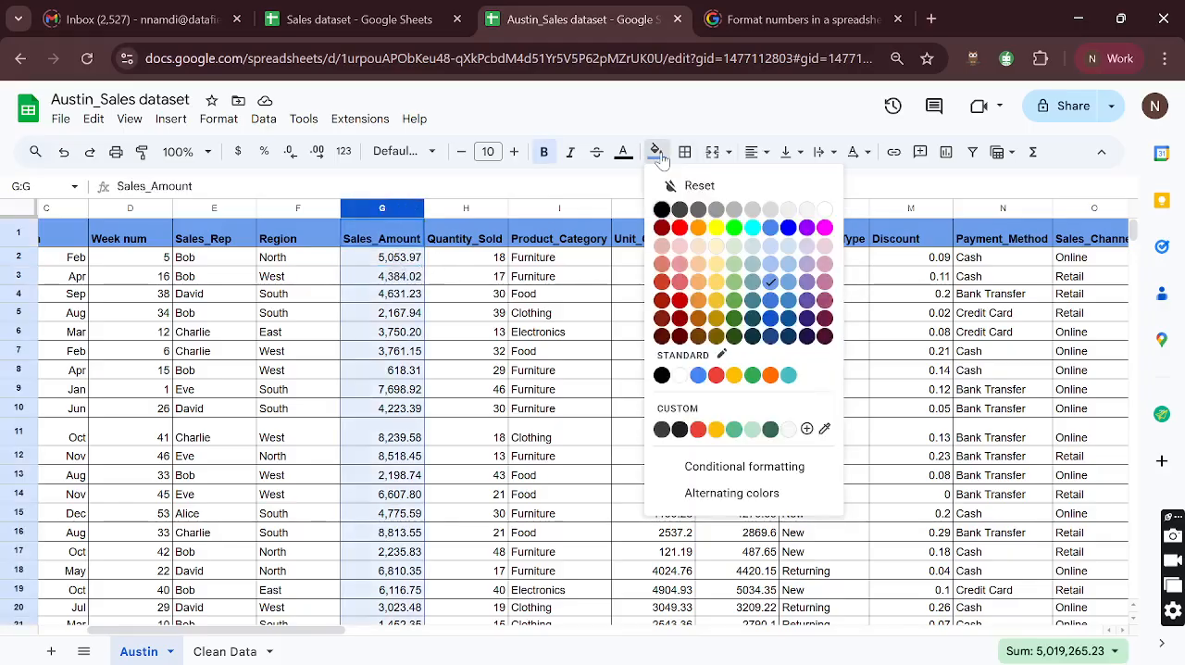
{"action": "left_click", "coordinate": [735, 251]}
{"action": "left_click", "coordinate": [432, 265]}
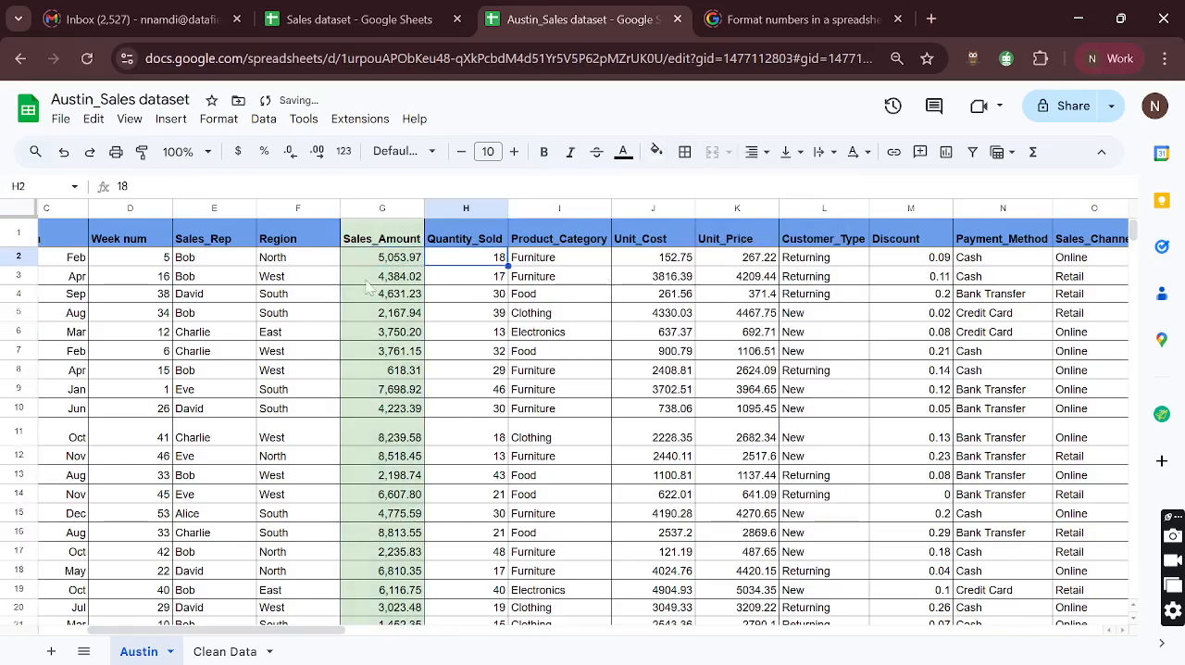
- Review the first record's Quantity_Sold, Unit_Price and Discount as the components of the sales total
{"action": "scroll", "coordinate": [530, 321], "scroll_direction": "right", "scroll_amount": 2}
{"action": "scroll", "coordinate": [530, 321], "scroll_direction": "right", "scroll_amount": 1}
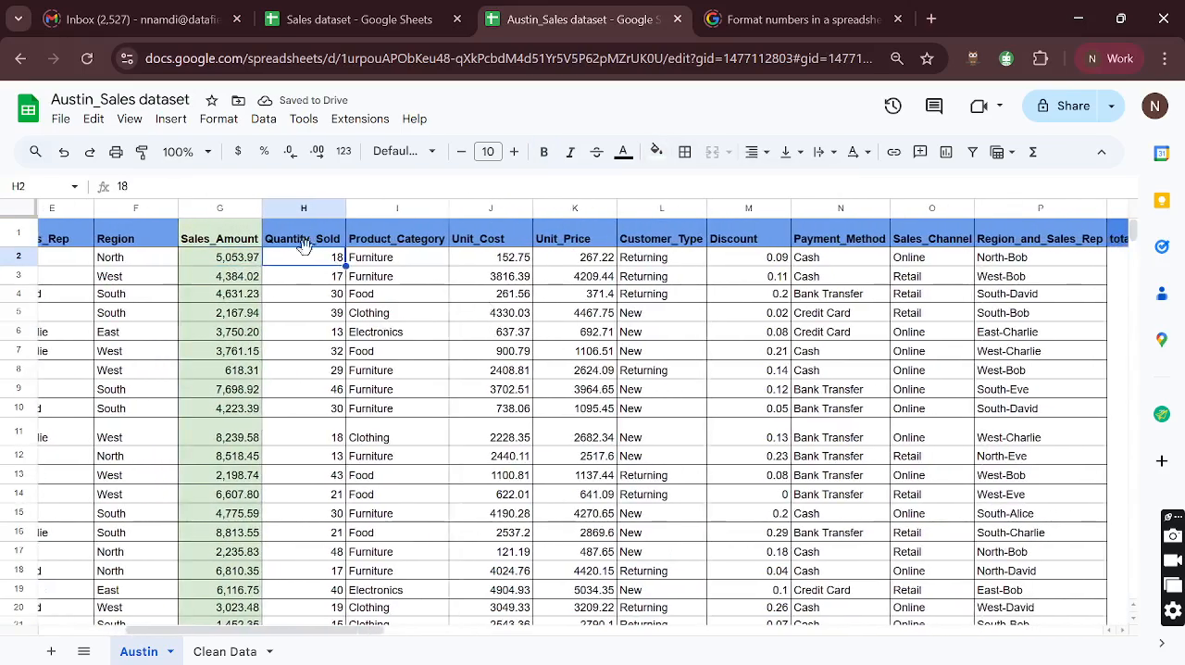
{"action": "left_click", "coordinate": [594, 264]}
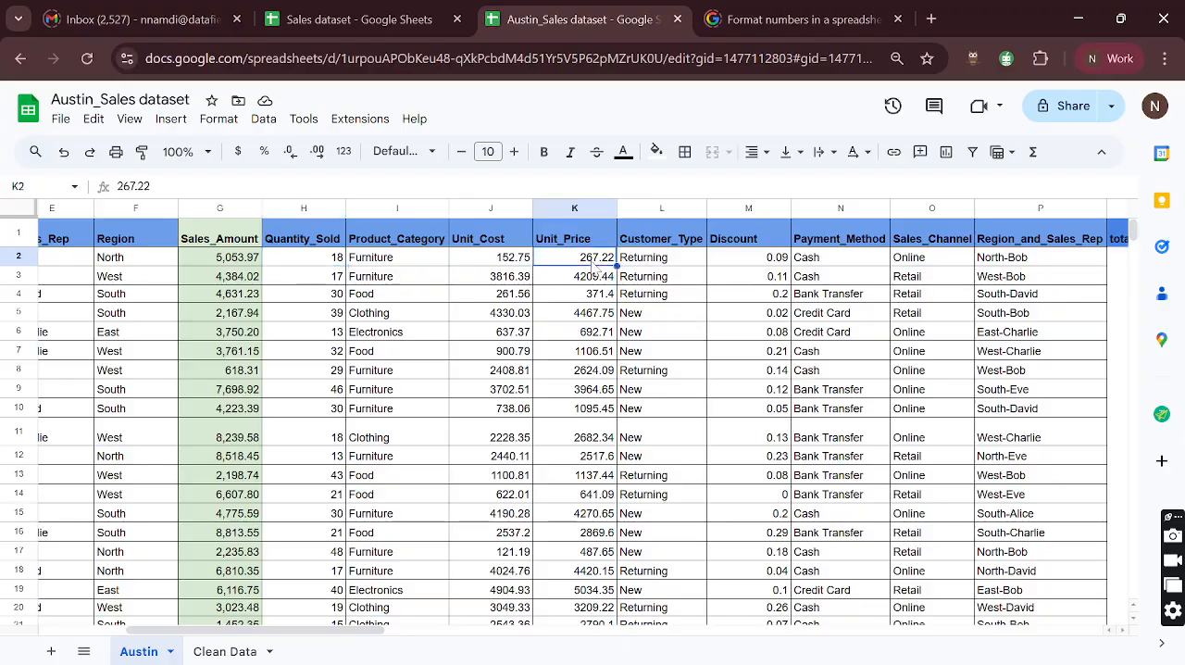
{"action": "left_click", "coordinate": [339, 262]}
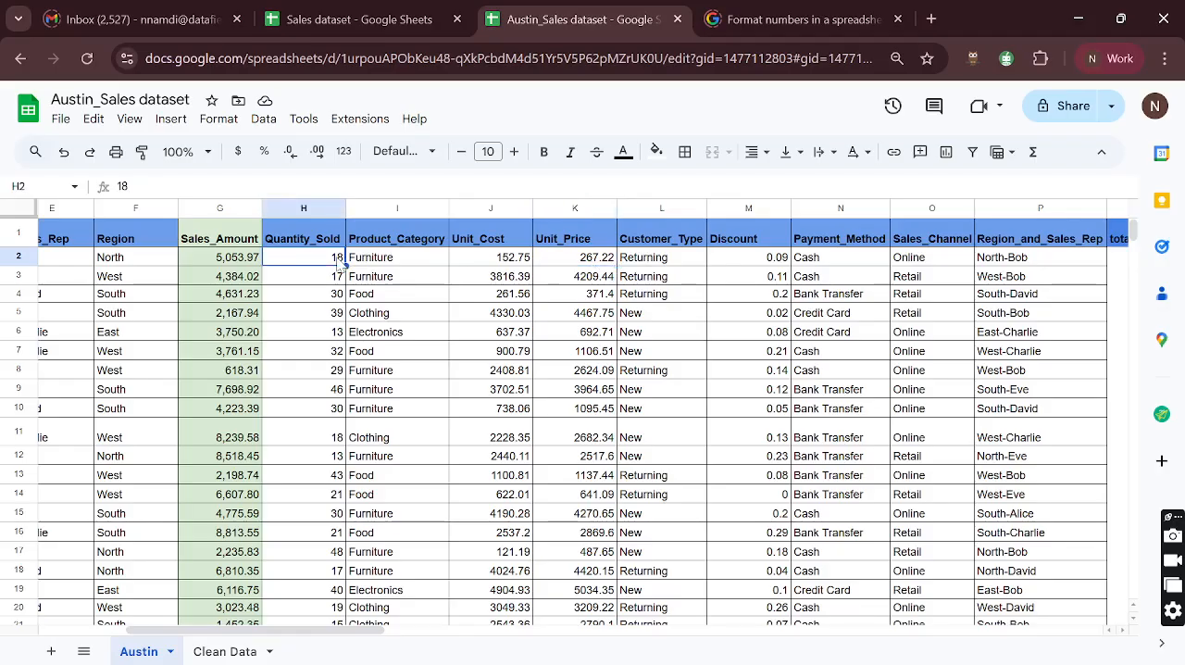
{"action": "left_click", "coordinate": [594, 264]}
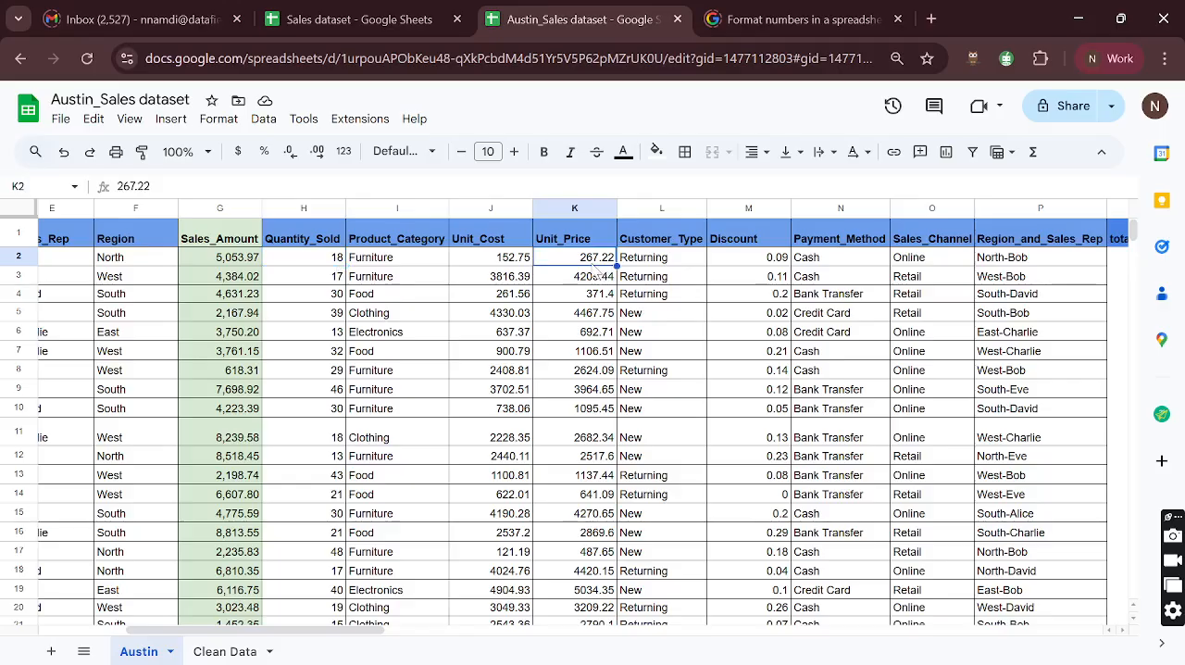
{"action": "scroll", "coordinate": [594, 269], "scroll_direction": "right", "scroll_amount": 2}
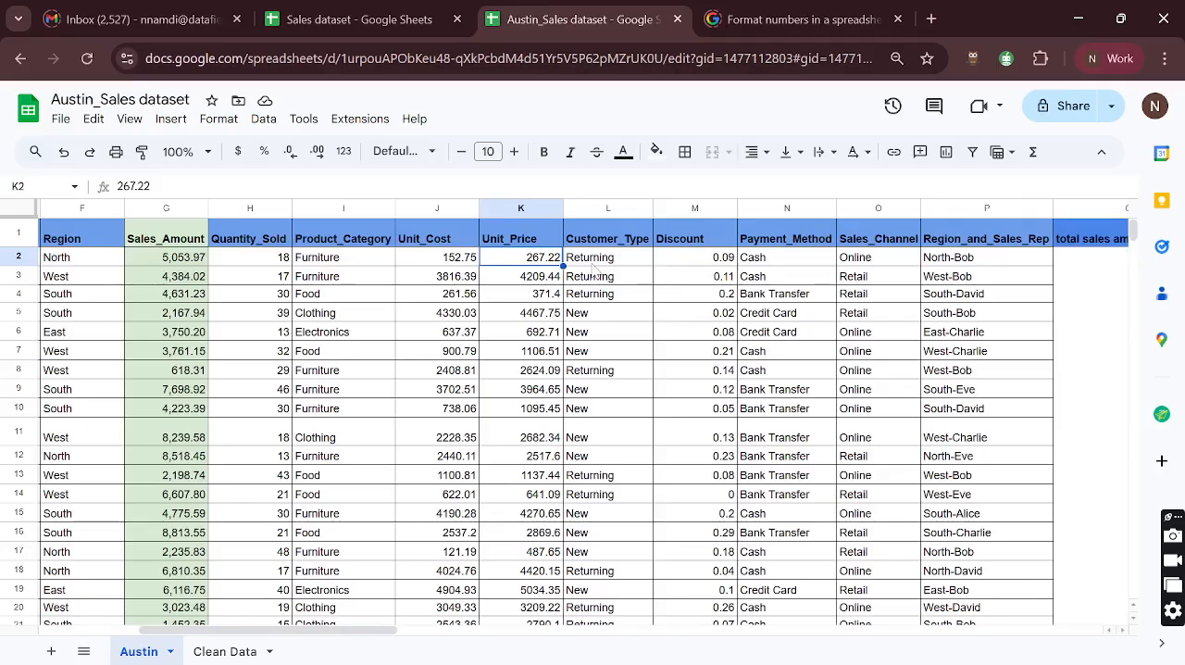
{"action": "left_click", "coordinate": [705, 263]}
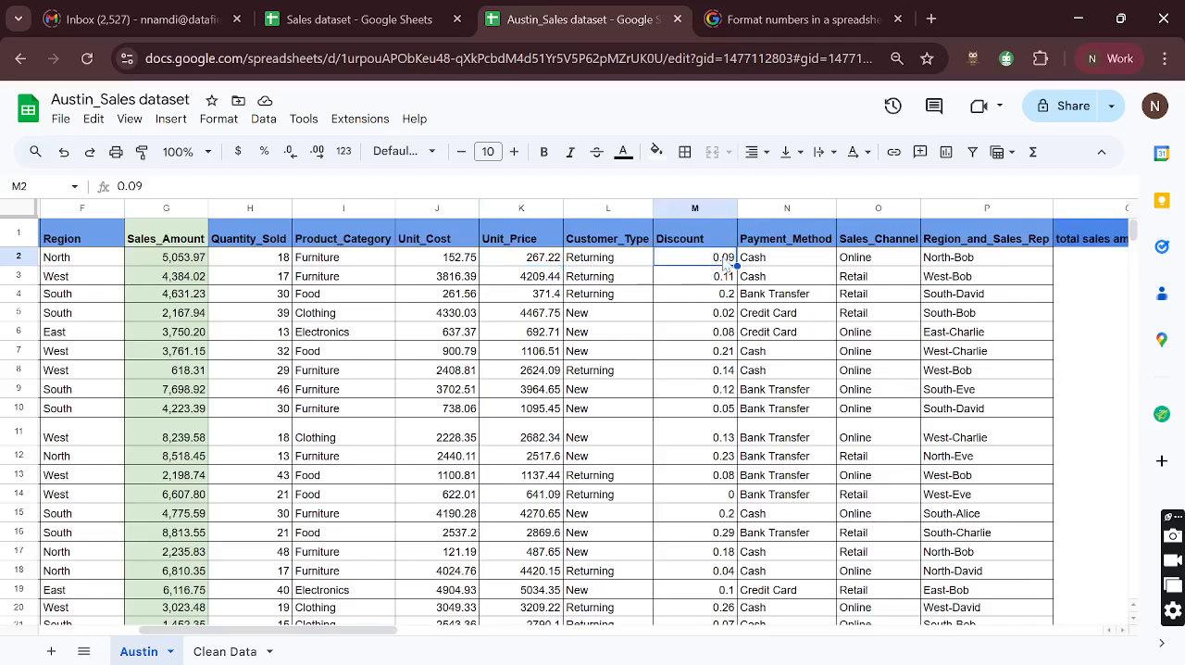
{"action": "left_click", "coordinate": [278, 261]}
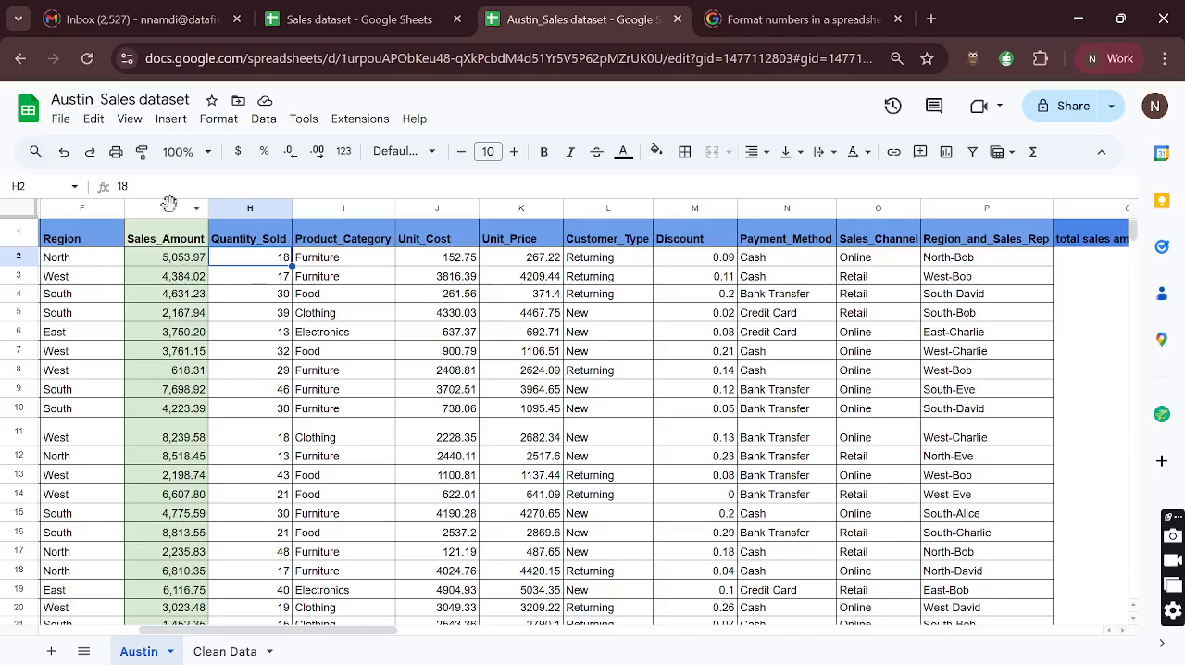
- Check the Sales_Amount column against the first record's quantity, unit price and discount, returning to G2
{"action": "left_click", "coordinate": [172, 209]}
{"action": "scroll", "coordinate": [203, 287], "scroll_direction": "left", "scroll_amount": 2}
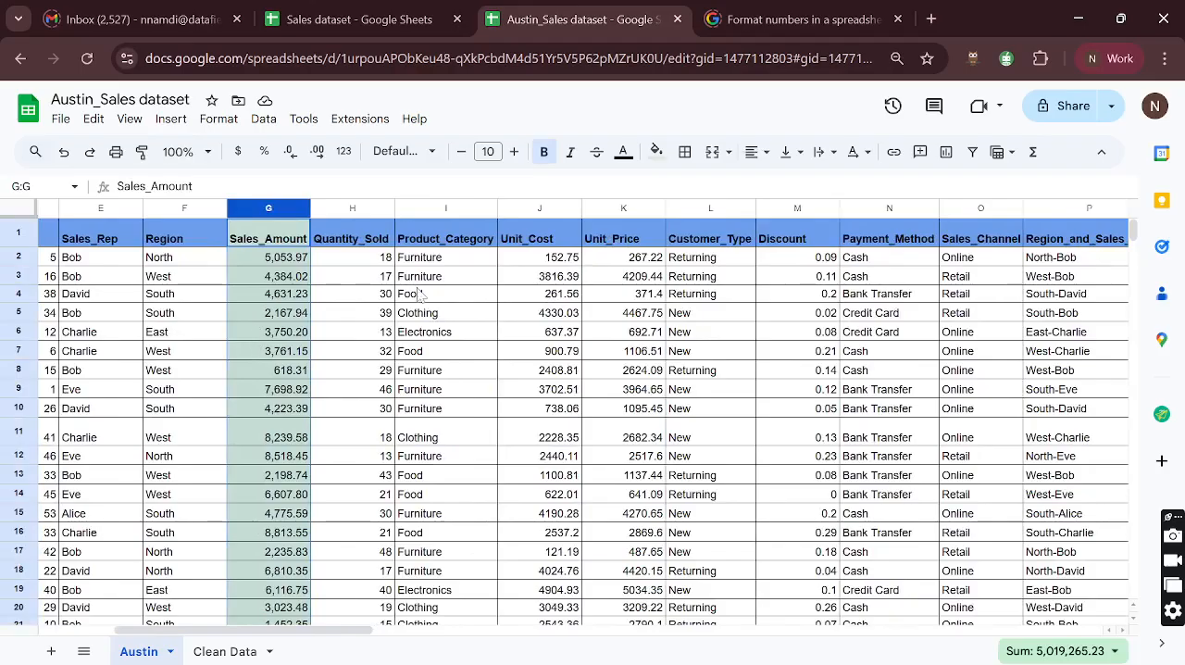
{"action": "scroll", "coordinate": [515, 278], "scroll_direction": "right", "scroll_amount": 2}
{"action": "scroll", "coordinate": [516, 278], "scroll_direction": "right", "scroll_amount": 2}
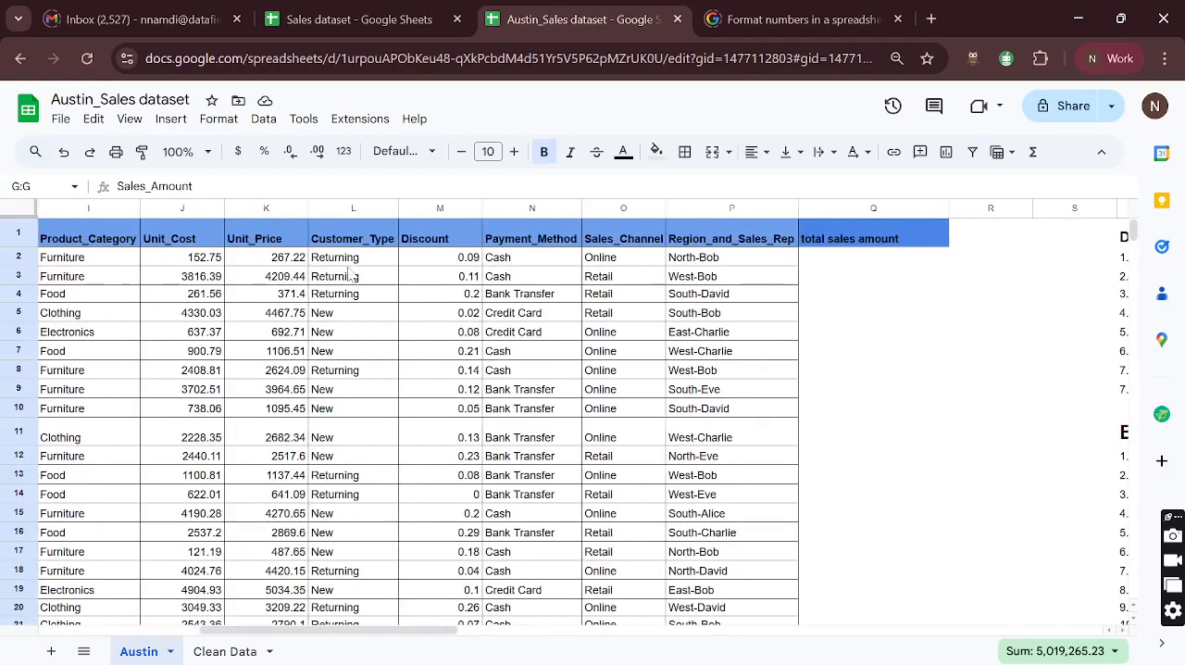
{"action": "scroll", "coordinate": [223, 274], "scroll_direction": "left", "scroll_amount": 3}
{"action": "left_click", "coordinate": [221, 266]}
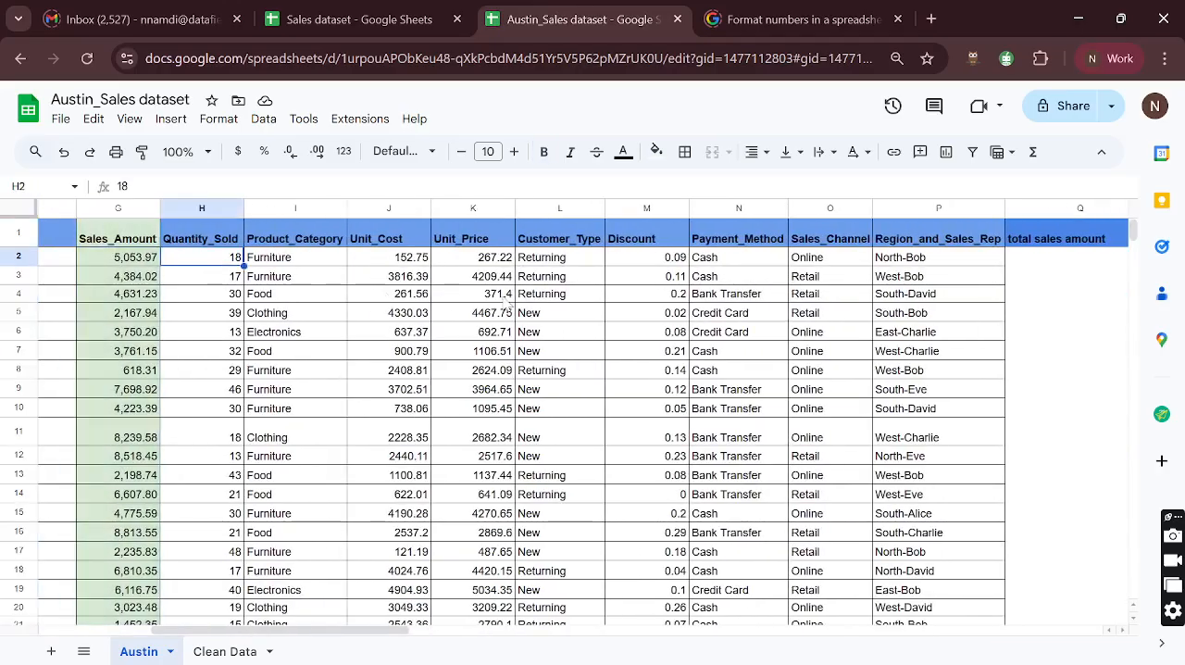
{"action": "left_click", "coordinate": [482, 261]}
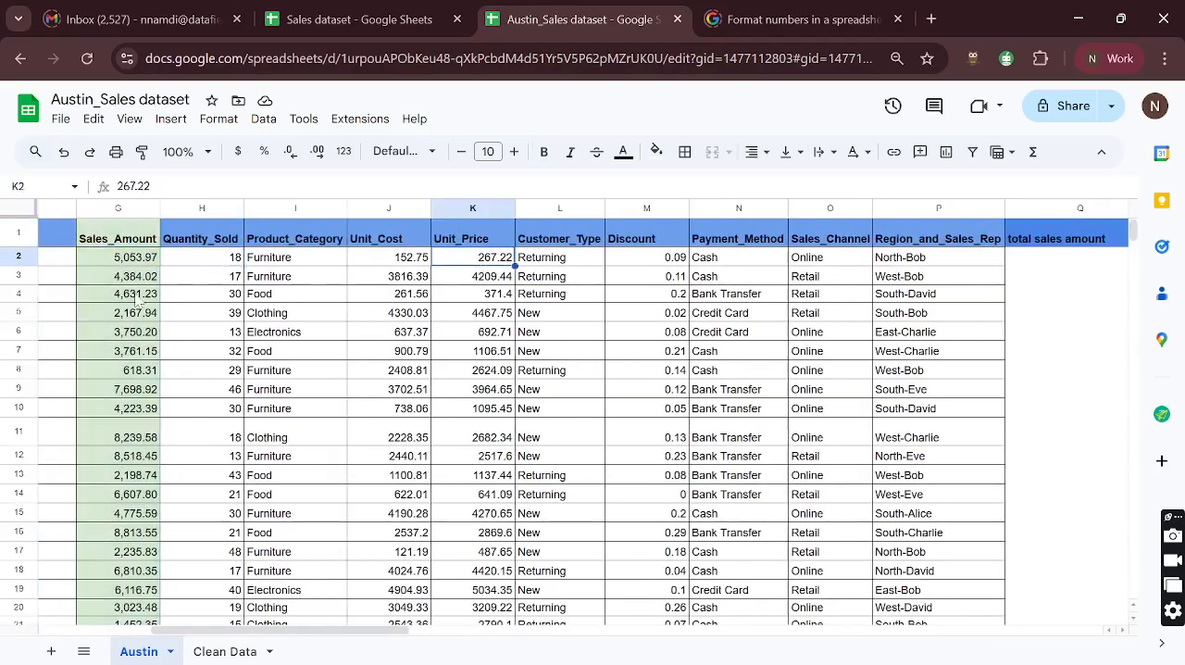
{"action": "left_click", "coordinate": [129, 265]}
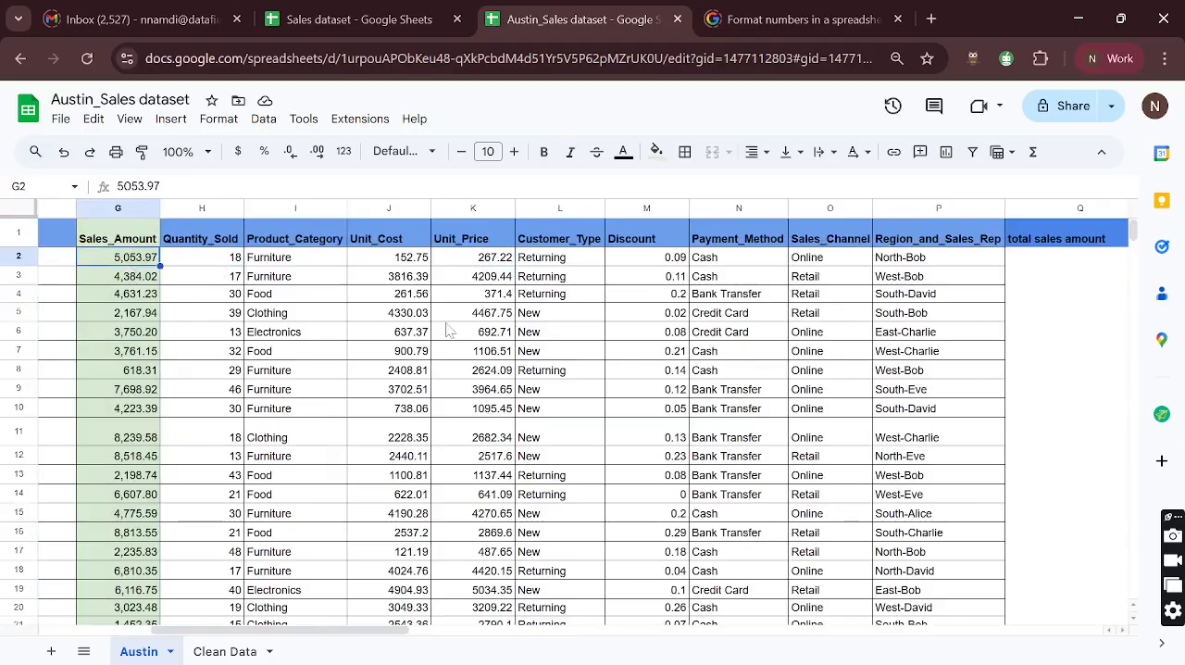
{"action": "left_click", "coordinate": [670, 263]}
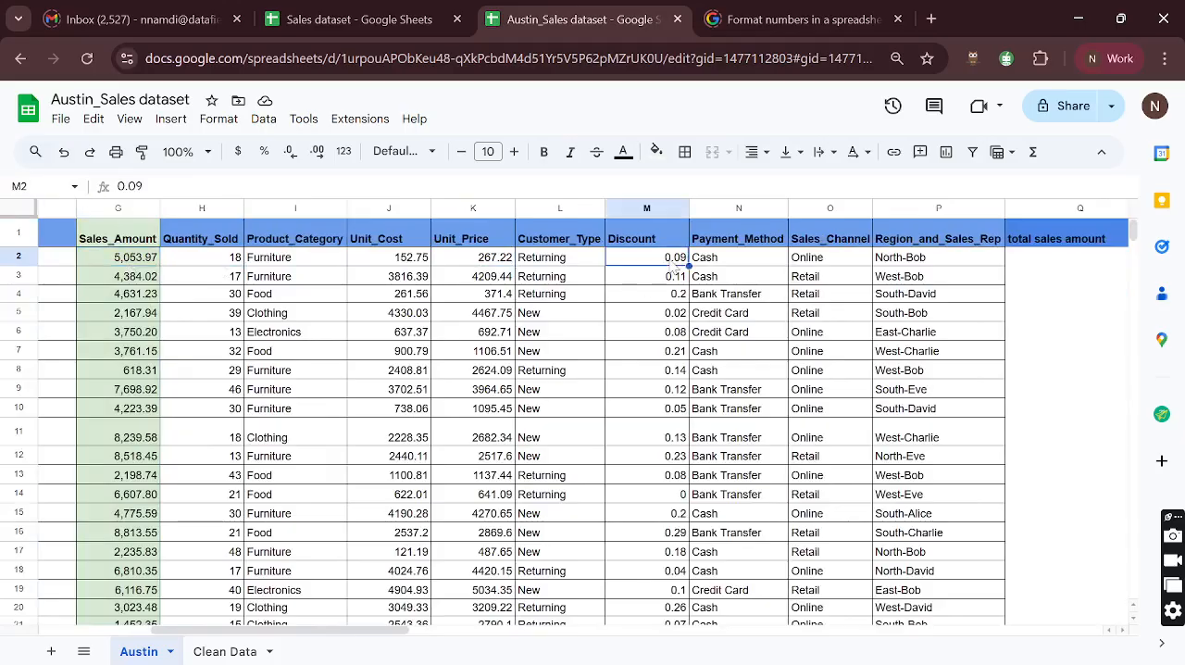
{"action": "left_click", "coordinate": [117, 265]}
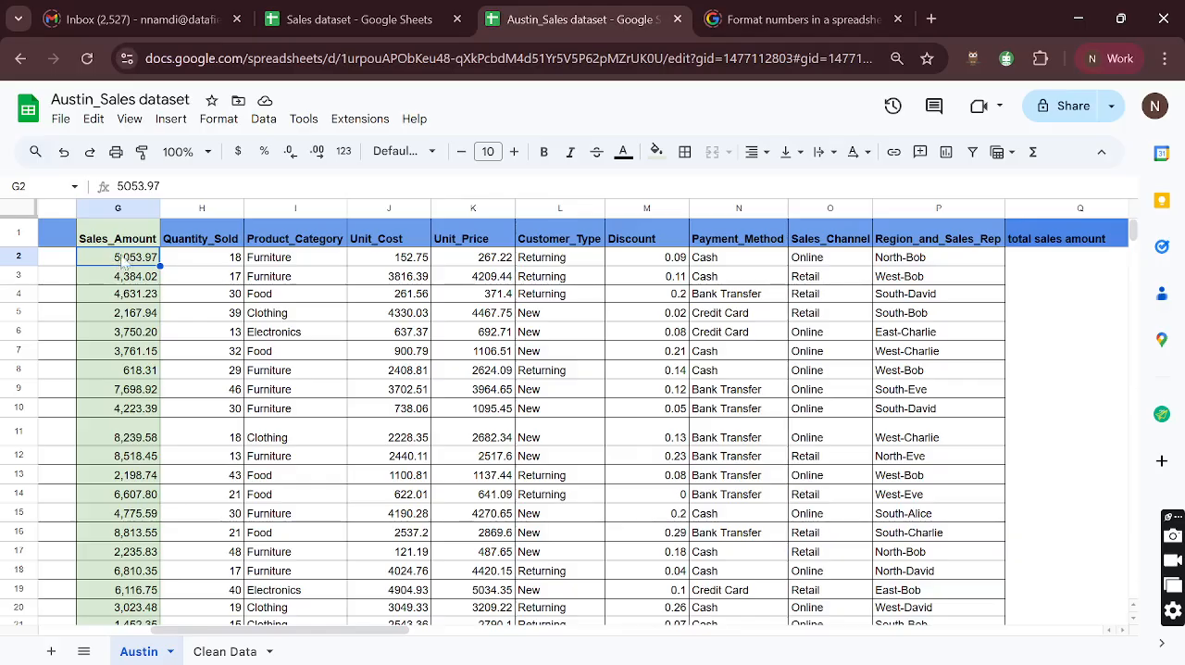
- Hide the Sales_Amount column in the Clean Data sheet
{"action": "left_click", "coordinate": [222, 651]}
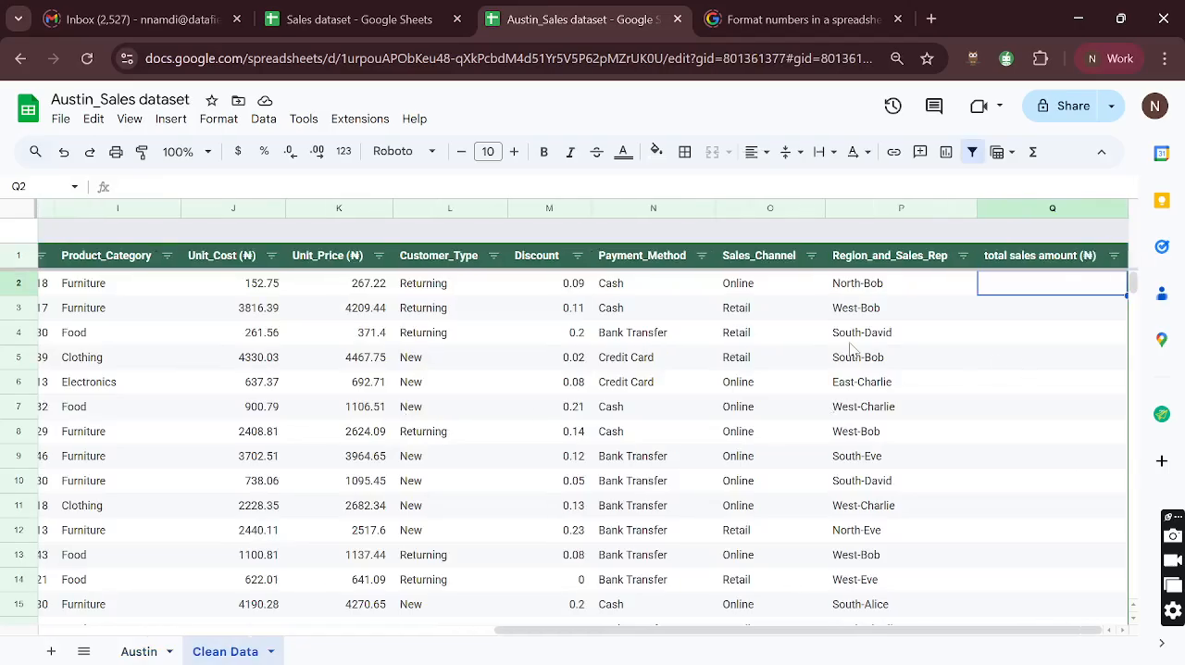
{"action": "scroll", "coordinate": [450, 416], "scroll_direction": "left", "scroll_amount": 10}
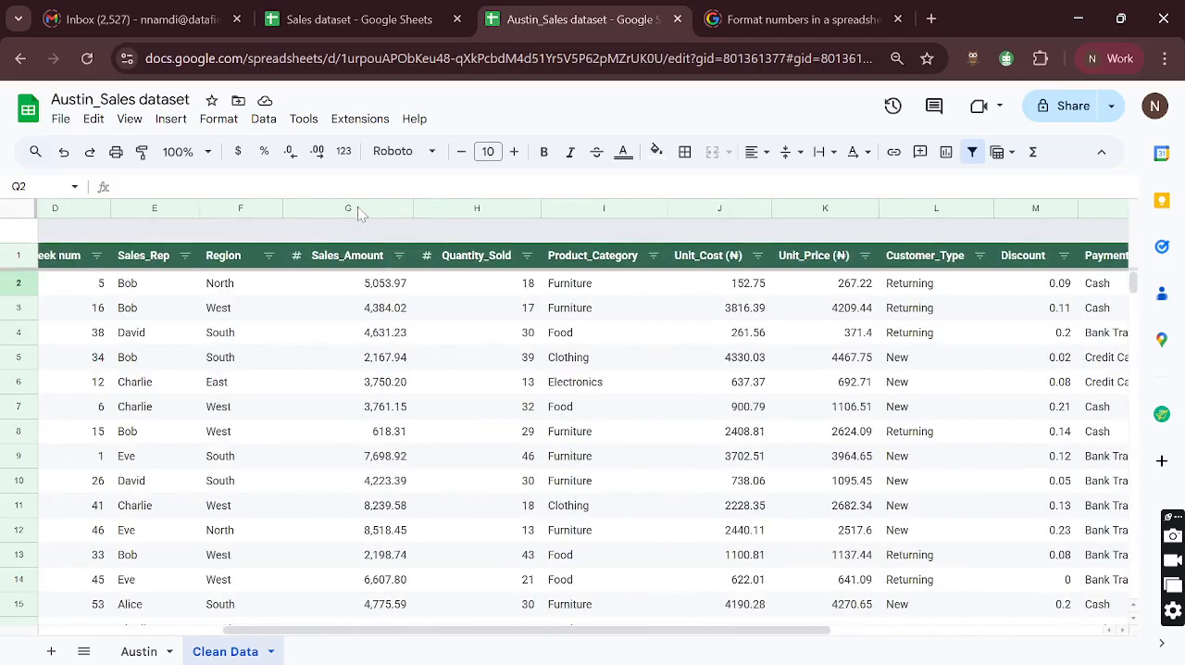
{"action": "left_click", "coordinate": [357, 209]}
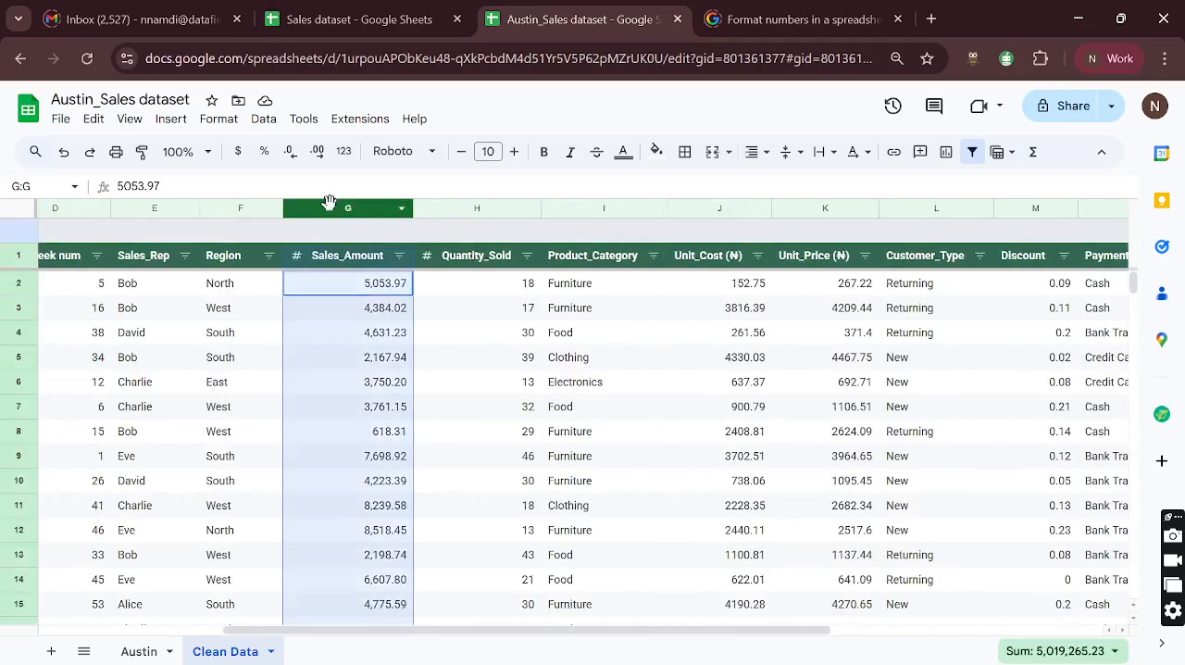
{"action": "right_click", "coordinate": [328, 205]}
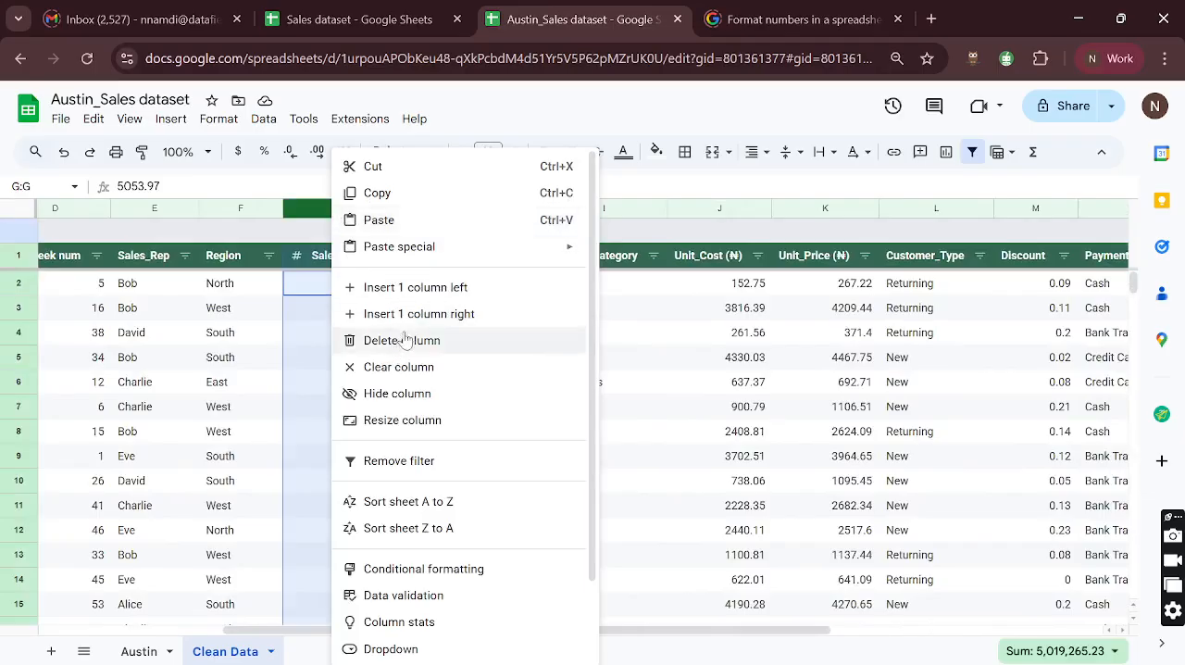
{"action": "left_click", "coordinate": [393, 393]}
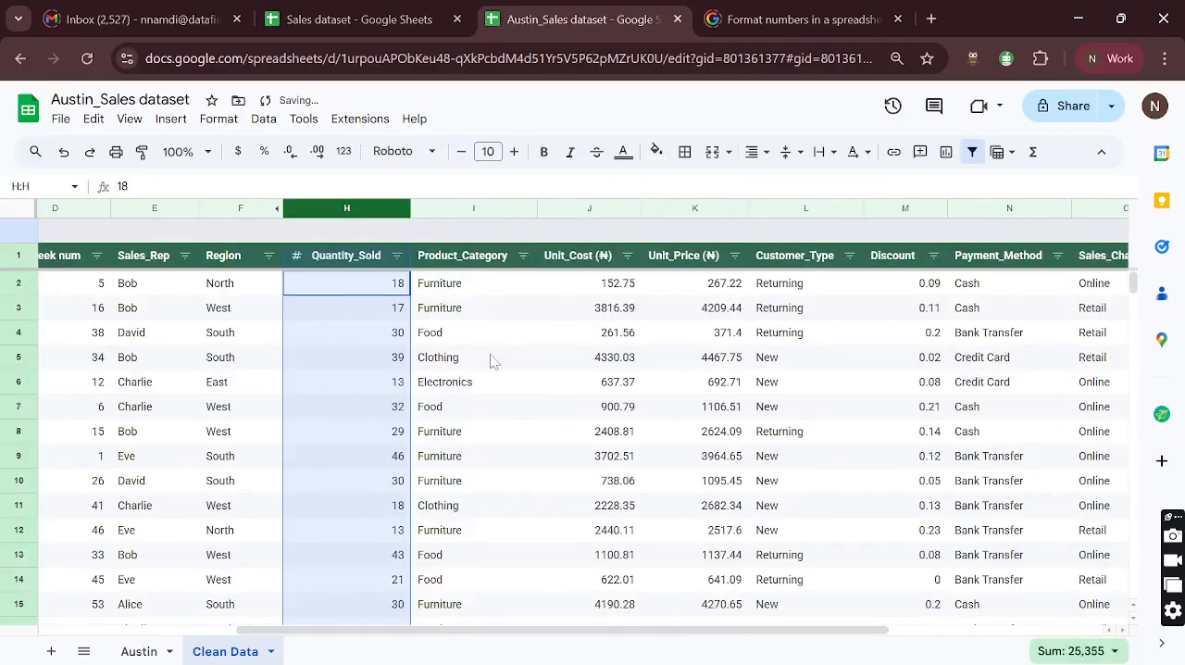
{"action": "left_click", "coordinate": [491, 361]}
- Examine the first record's quantity, unit price and discount in Clean Data, ending on its empty total sales amount cell Q2
{"action": "scroll", "coordinate": [492, 361], "scroll_direction": "right", "scroll_amount": 2}
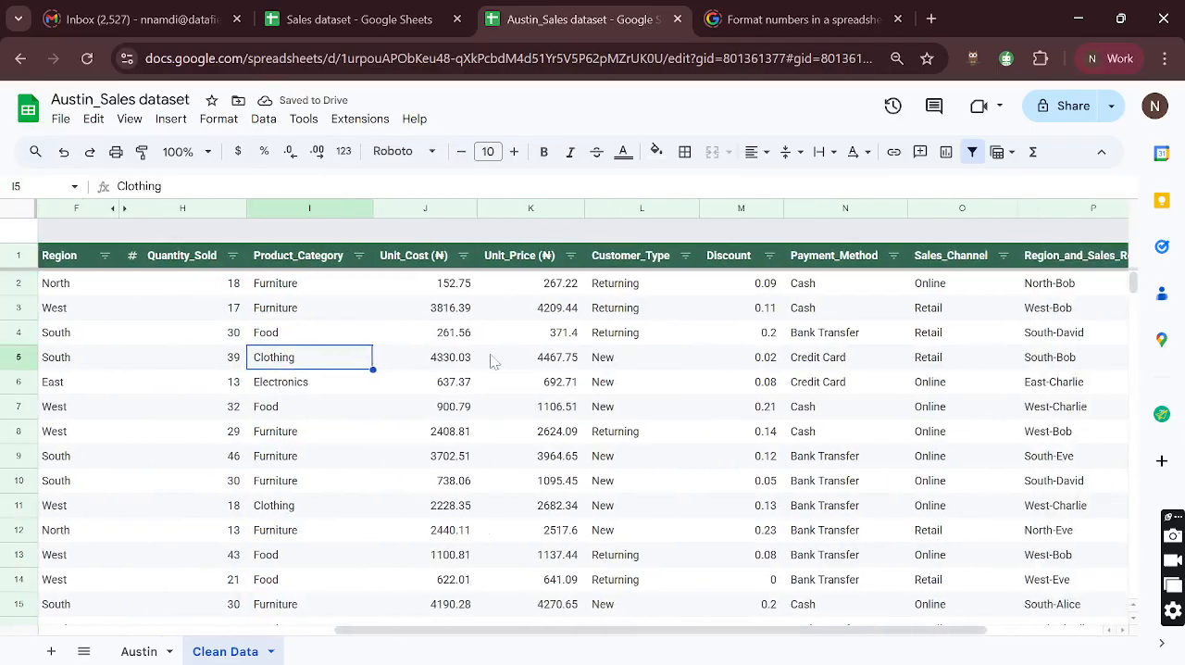
{"action": "scroll", "coordinate": [425, 363], "scroll_direction": "right", "scroll_amount": 3}
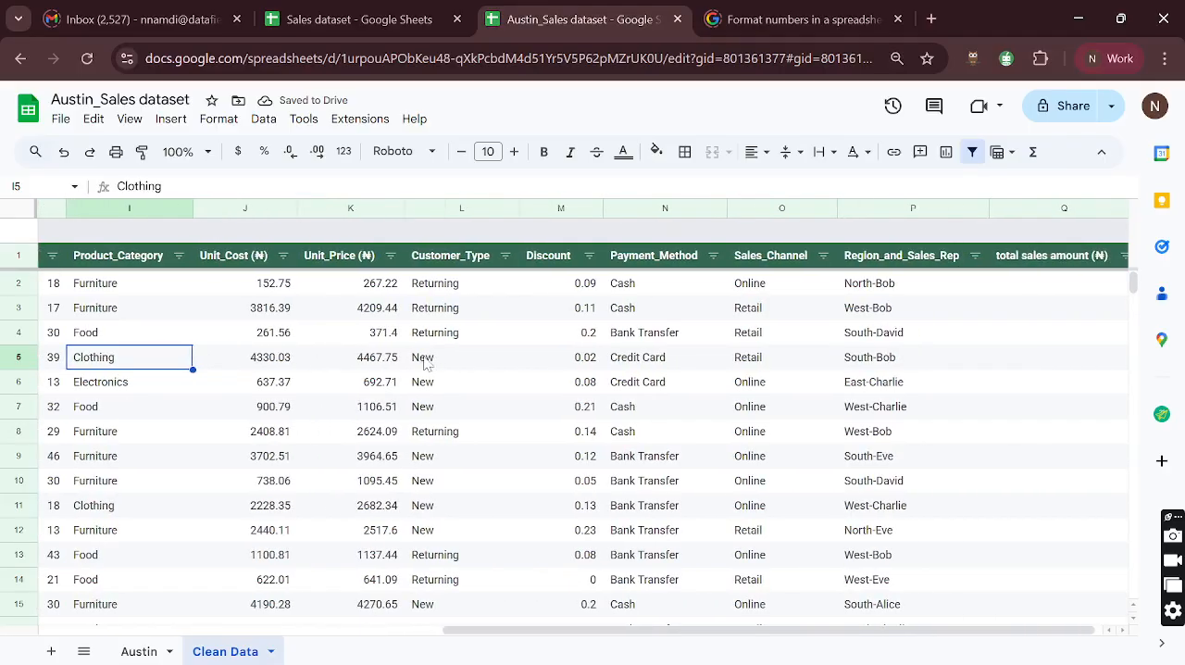
{"action": "scroll", "coordinate": [424, 363], "scroll_direction": "left", "scroll_amount": 2}
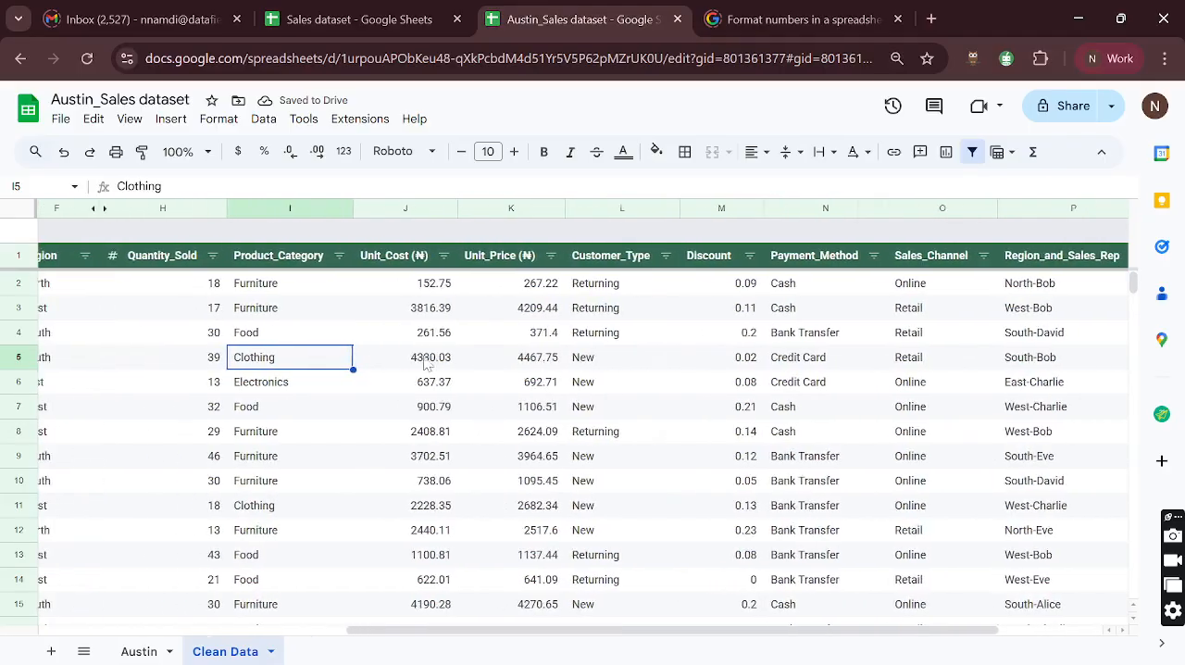
{"action": "left_click", "coordinate": [189, 288]}
{"action": "left_click", "coordinate": [524, 281]}
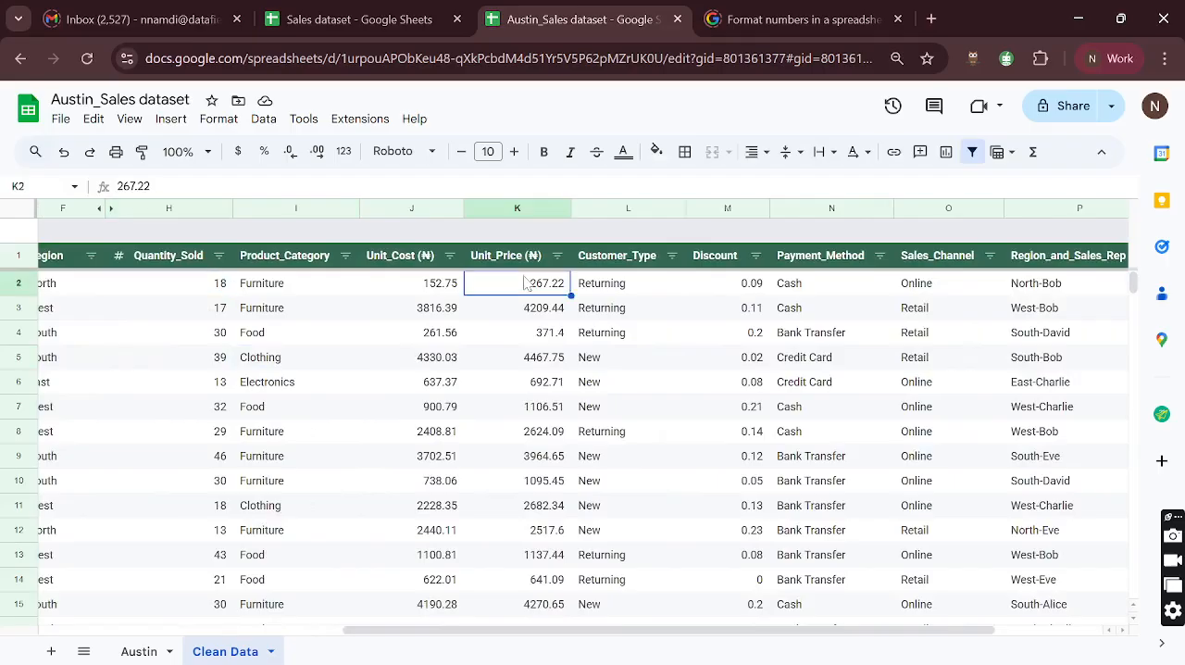
{"action": "scroll", "coordinate": [525, 282], "scroll_direction": "right", "scroll_amount": 2}
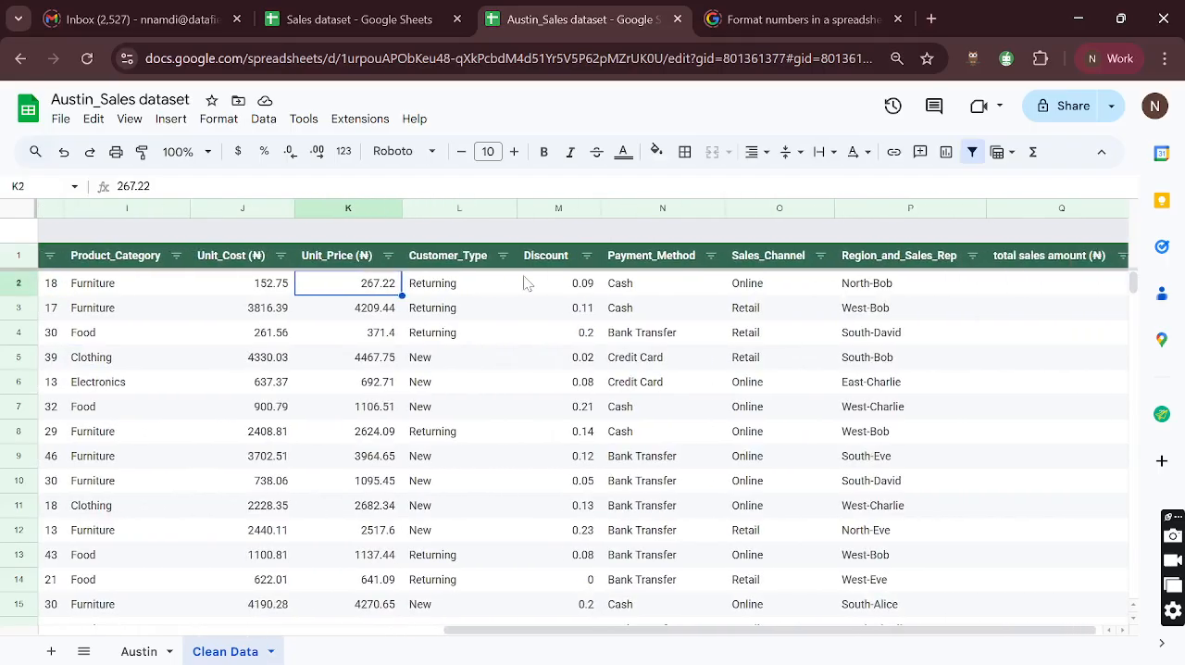
{"action": "left_click", "coordinate": [569, 290]}
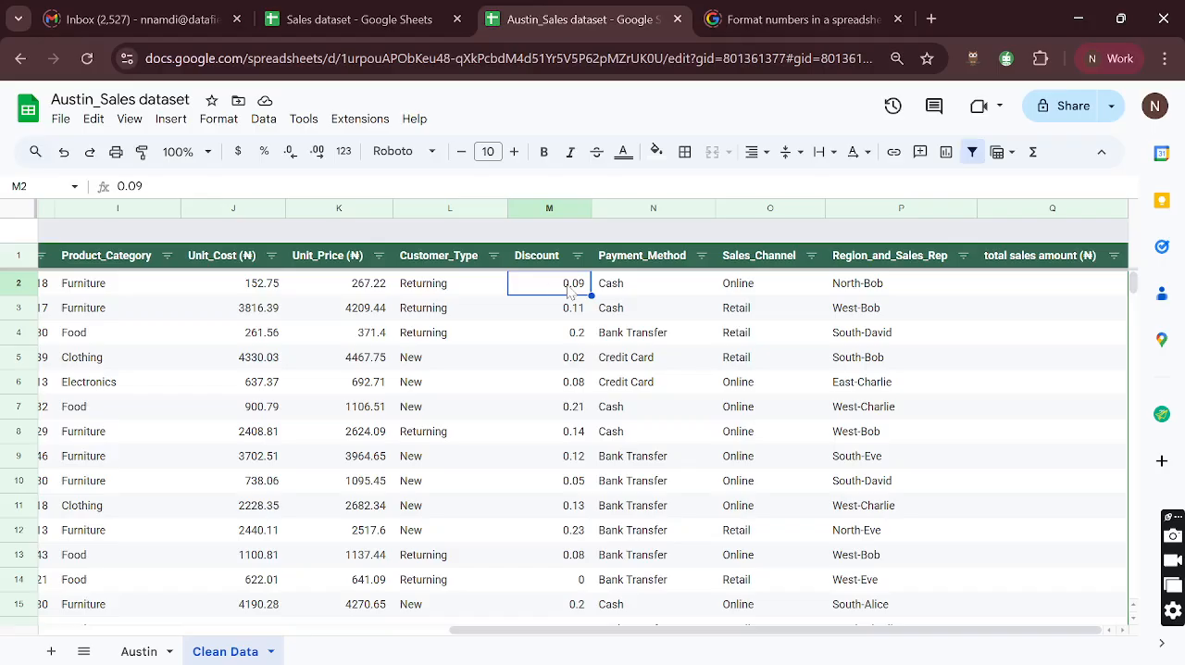
{"action": "scroll", "coordinate": [400, 292], "scroll_direction": "left", "scroll_amount": 1}
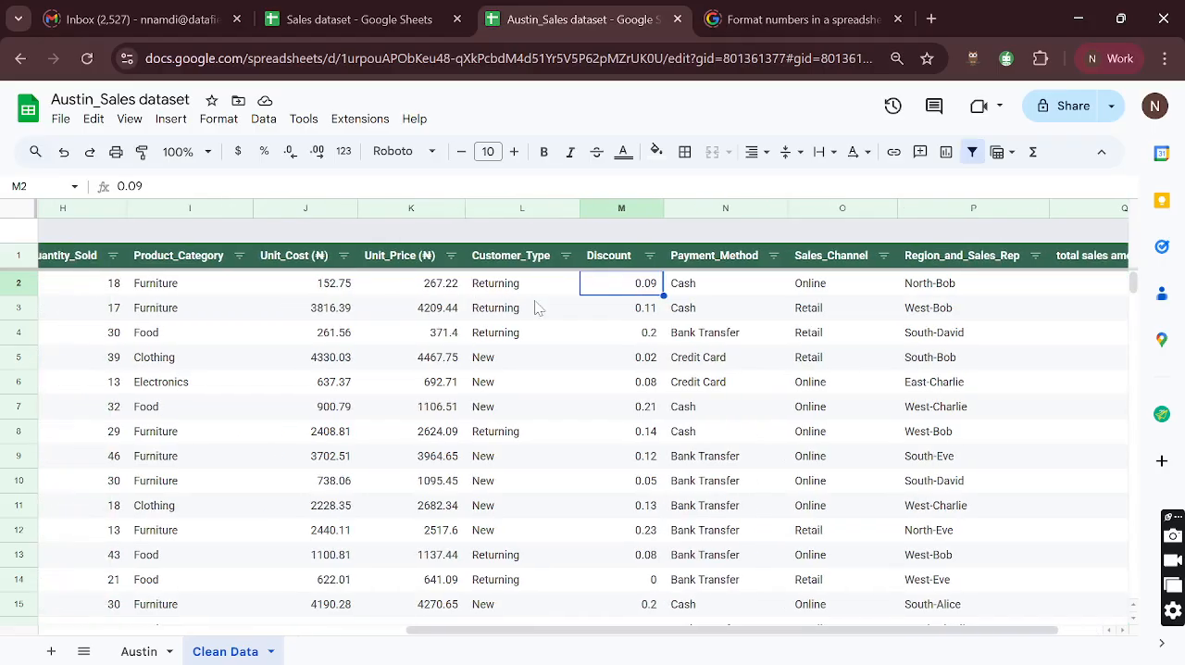
{"action": "left_click", "coordinate": [426, 291]}
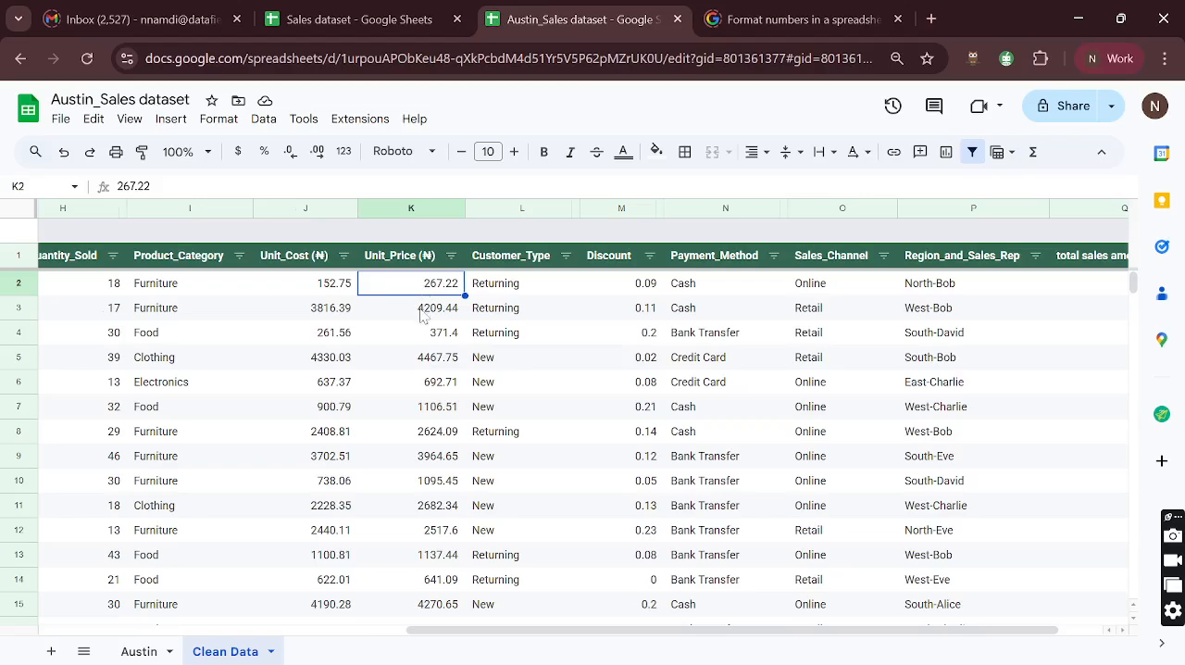
{"action": "scroll", "coordinate": [421, 315], "scroll_direction": "right", "scroll_amount": 1}
{"action": "left_click", "coordinate": [1027, 288]}
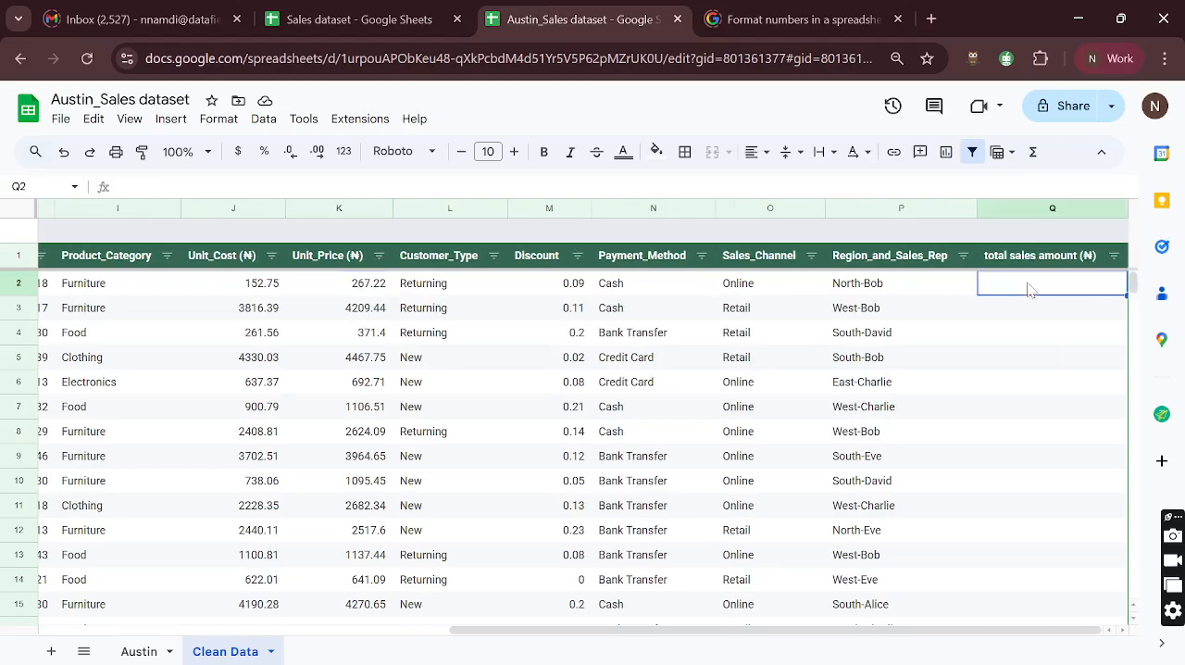
- Begin the first record's total sales amount formula in Q2 with quantity times unit price in parentheses, =(H2*K2)
{"action": "type", "text": "="}
{"action": "scroll", "coordinate": [273, 317], "scroll_direction": "left", "scroll_amount": 1}
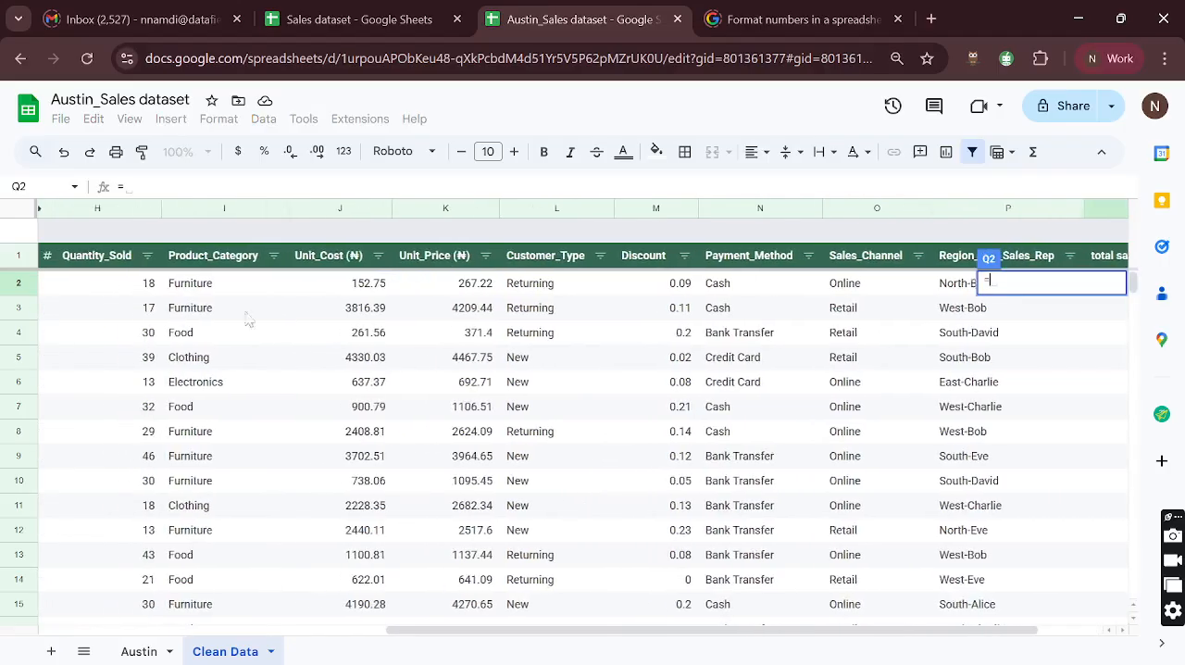
{"action": "left_click", "coordinate": [139, 291]}
{"action": "type", "text": "*"}
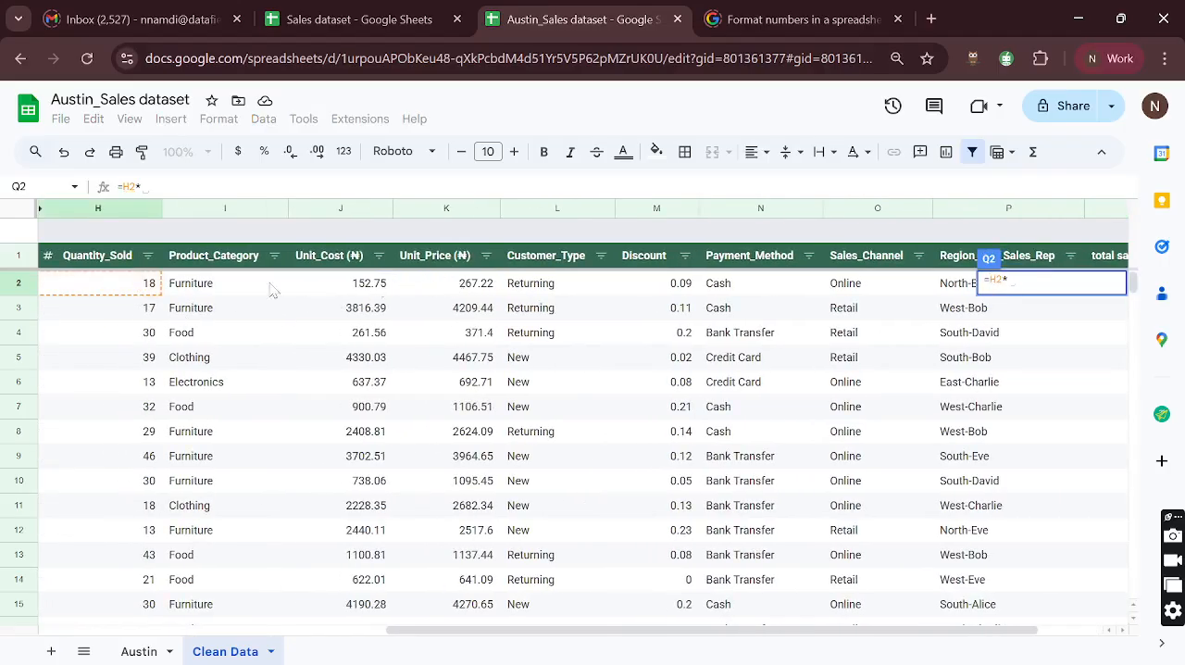
{"action": "left_click", "coordinate": [468, 288]}
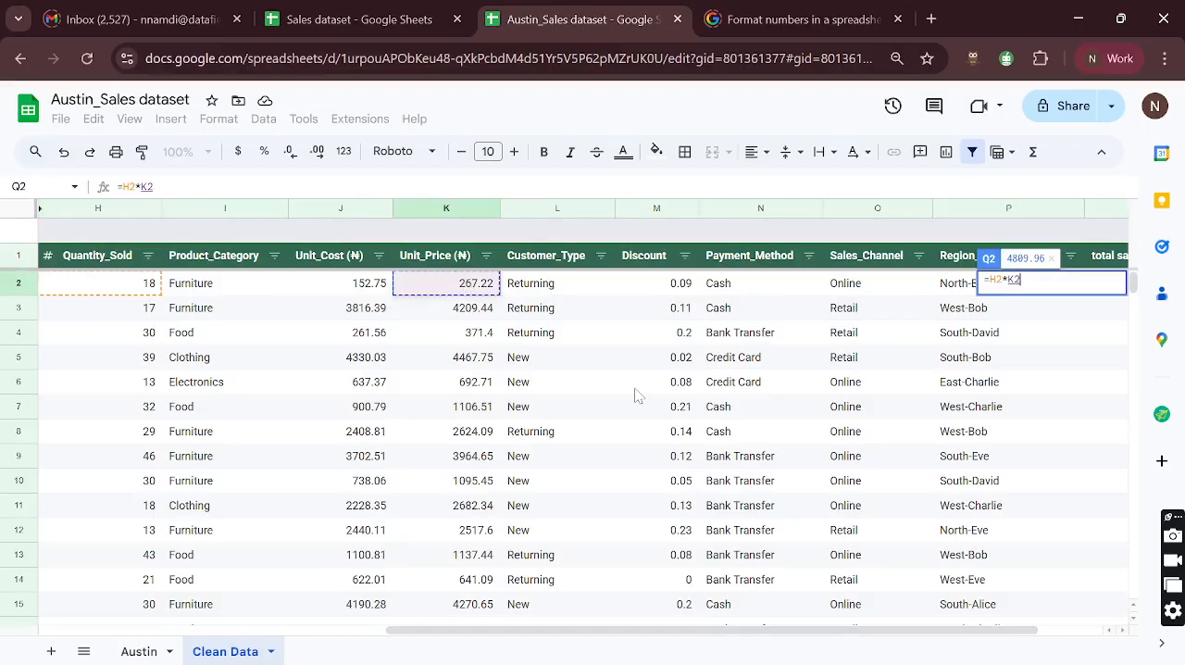
{"action": "left_click", "coordinate": [990, 279]}
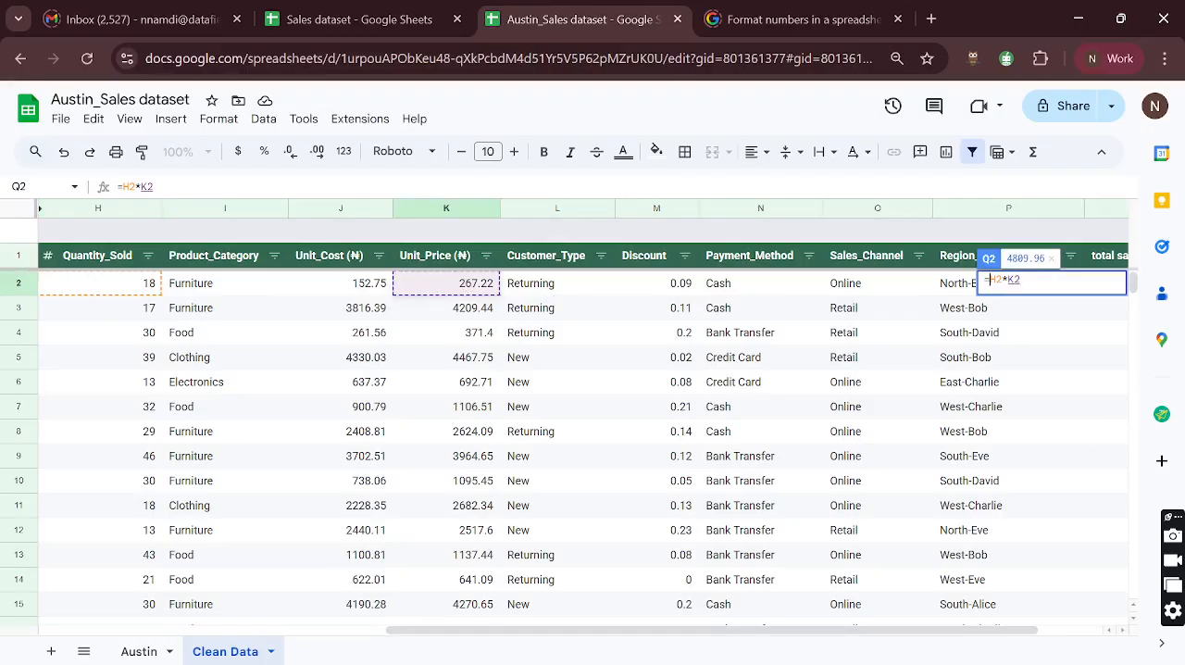
{"action": "type", "text": "("}
{"action": "left_click", "coordinate": [1027, 279]}
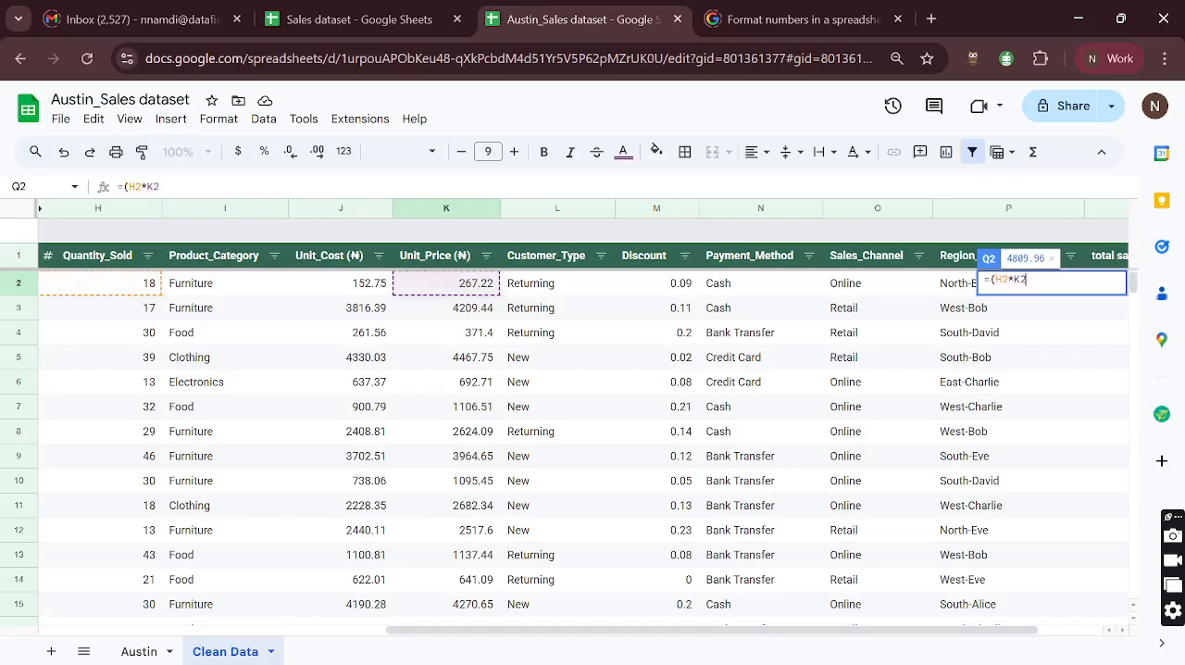
{"action": "type", "text": ")"}
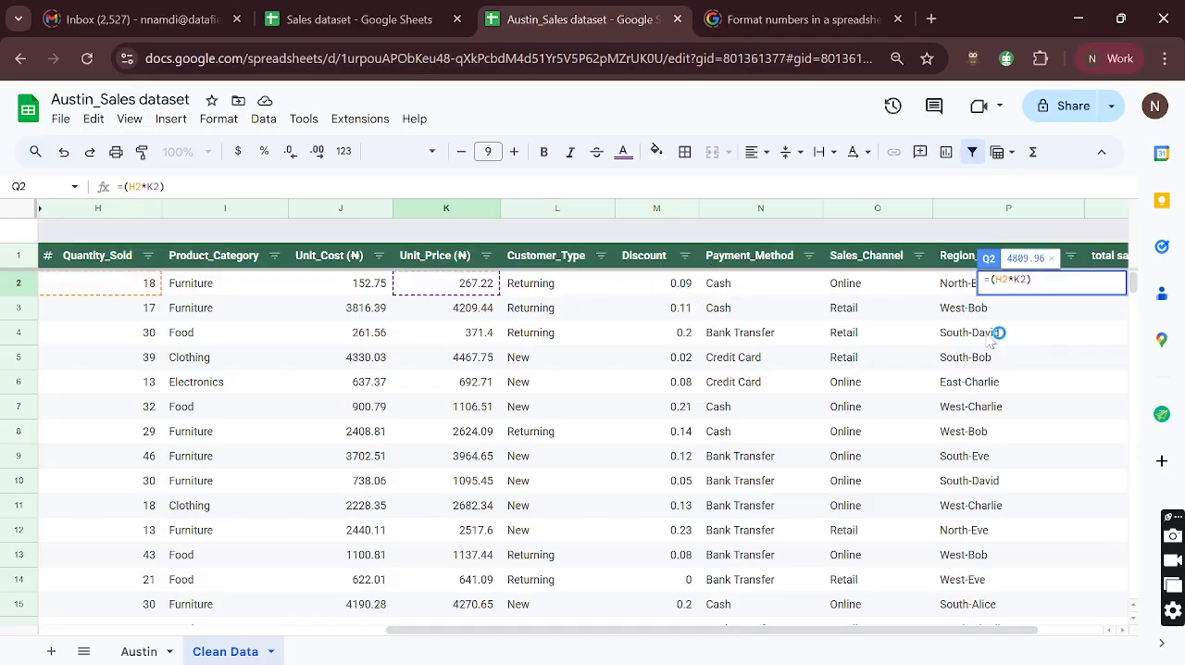
{"action": "type", "text": " - "}
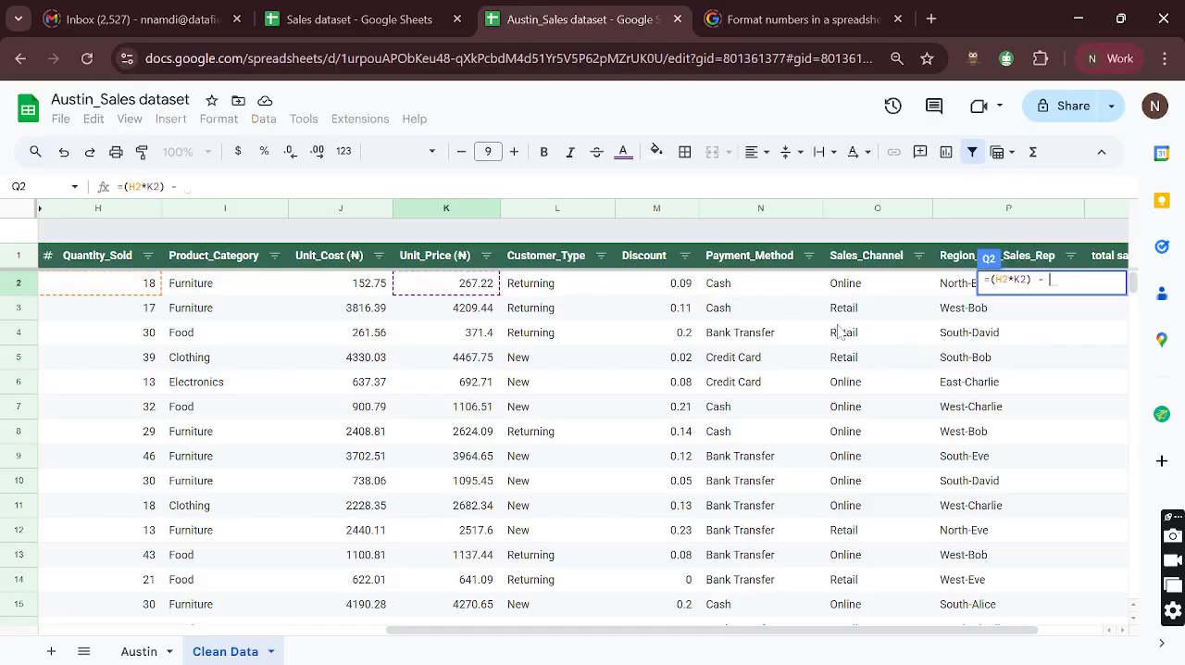
{"action": "type", "text": "("}
- Complete the Q2 formula by subtracting the discount as (H2*K2)*M2, and accept the suggested autofill for the rest of the column
{"action": "left_click", "coordinate": [105, 292]}
{"action": "type", "text": "*"}
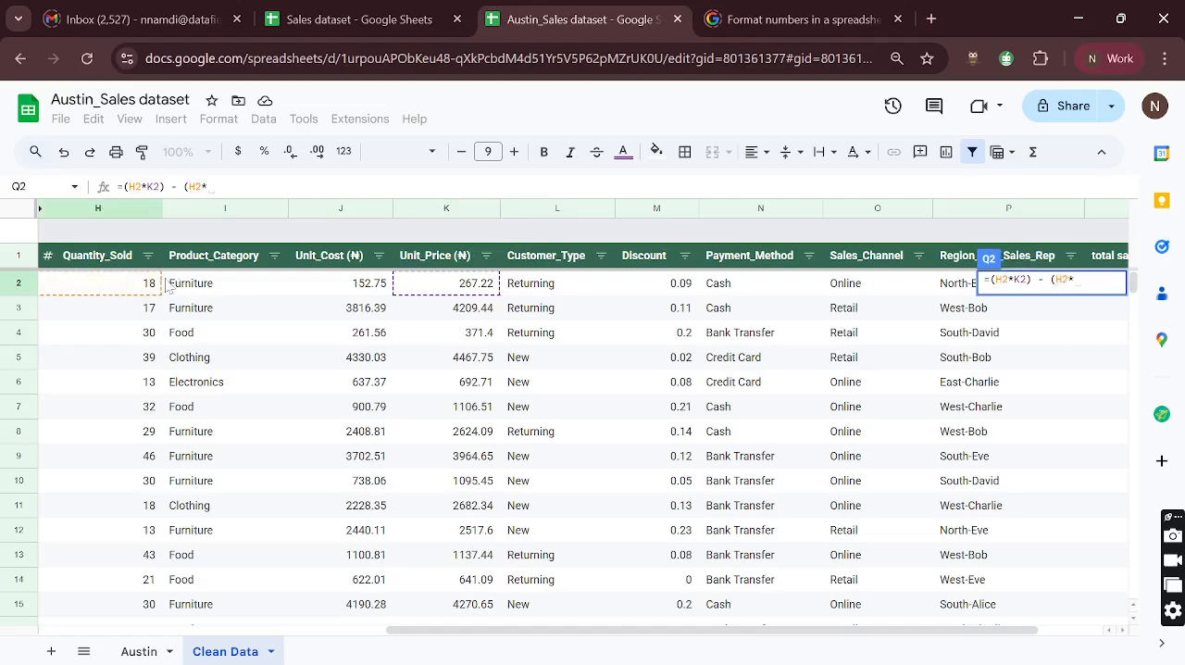
{"action": "left_click", "coordinate": [449, 287]}
{"action": "type", "text": ")"}
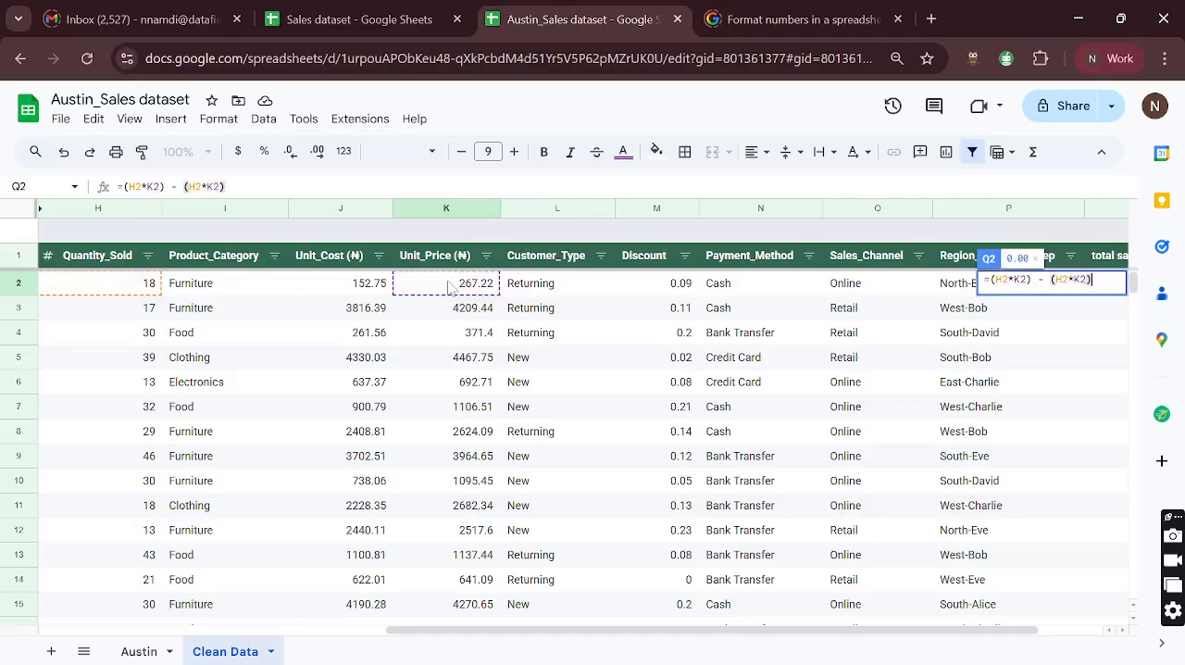
{"action": "type", "text": "*"}
{"action": "left_click", "coordinate": [663, 288]}
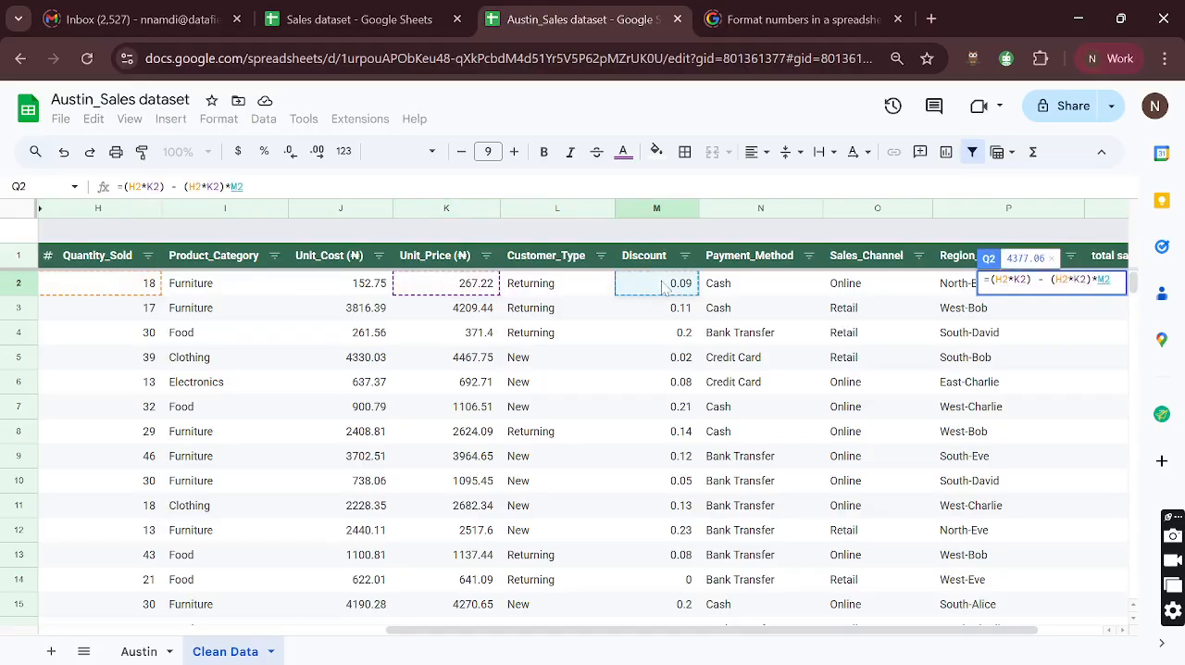
{"action": "key", "text": "Return"}
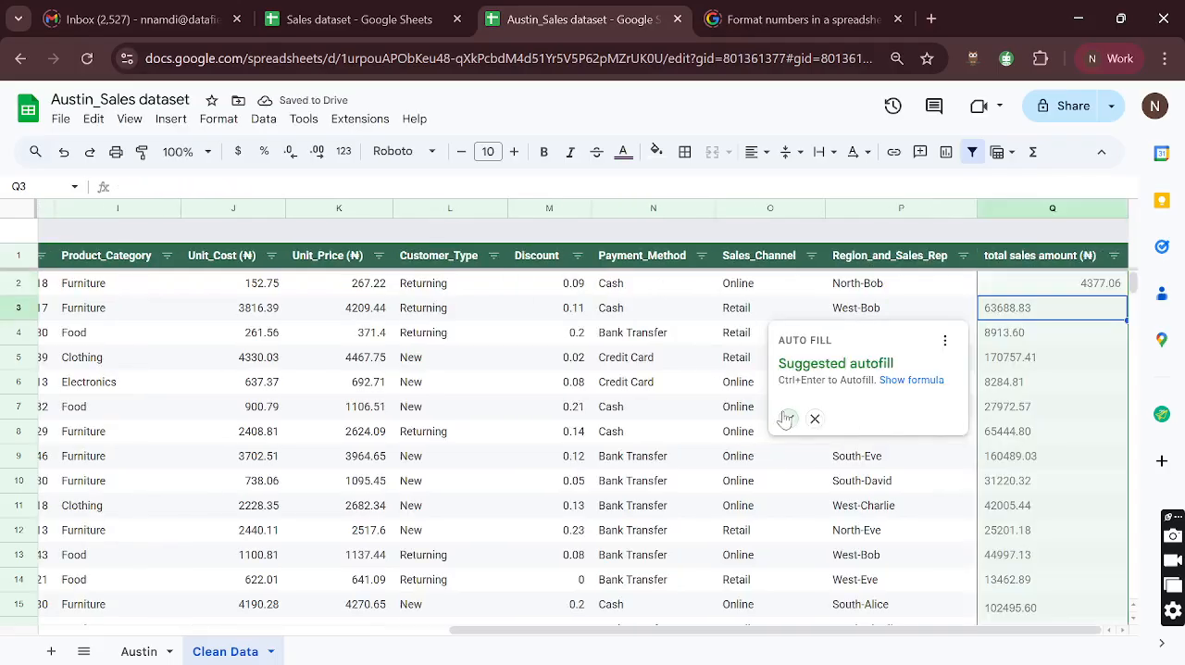
{"action": "key", "text": "ctrl+Return"}
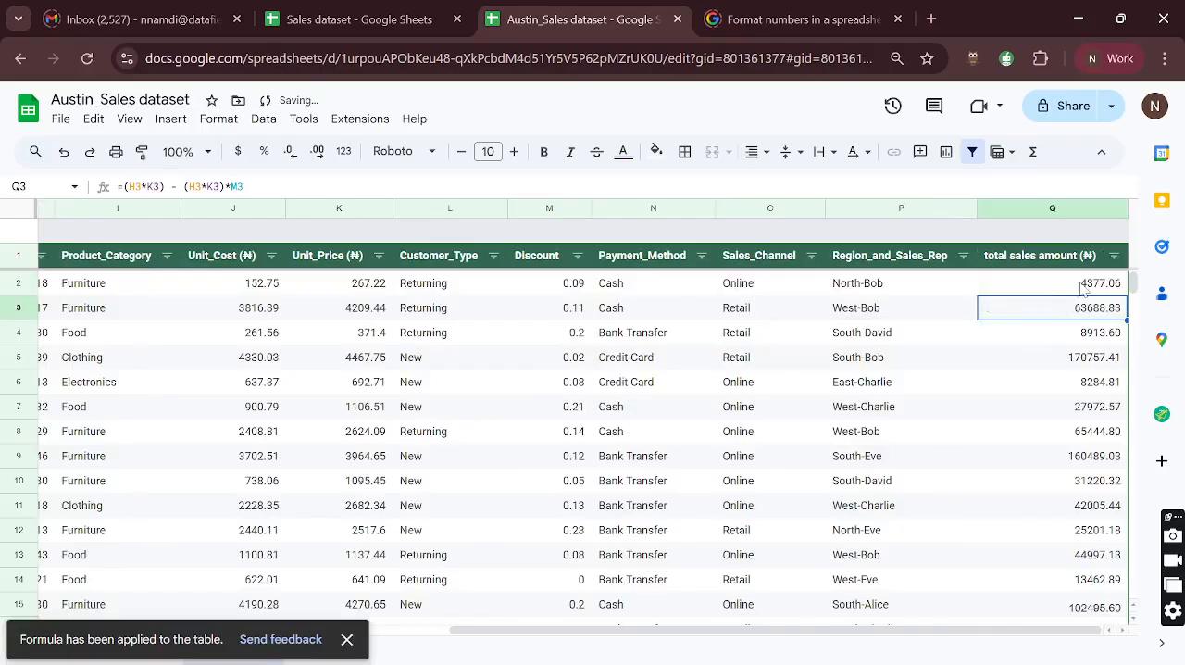
- Check the Q2 formula against the first record's quantity and price columns, ending back on Q2
{"action": "left_click", "coordinate": [1083, 287]}
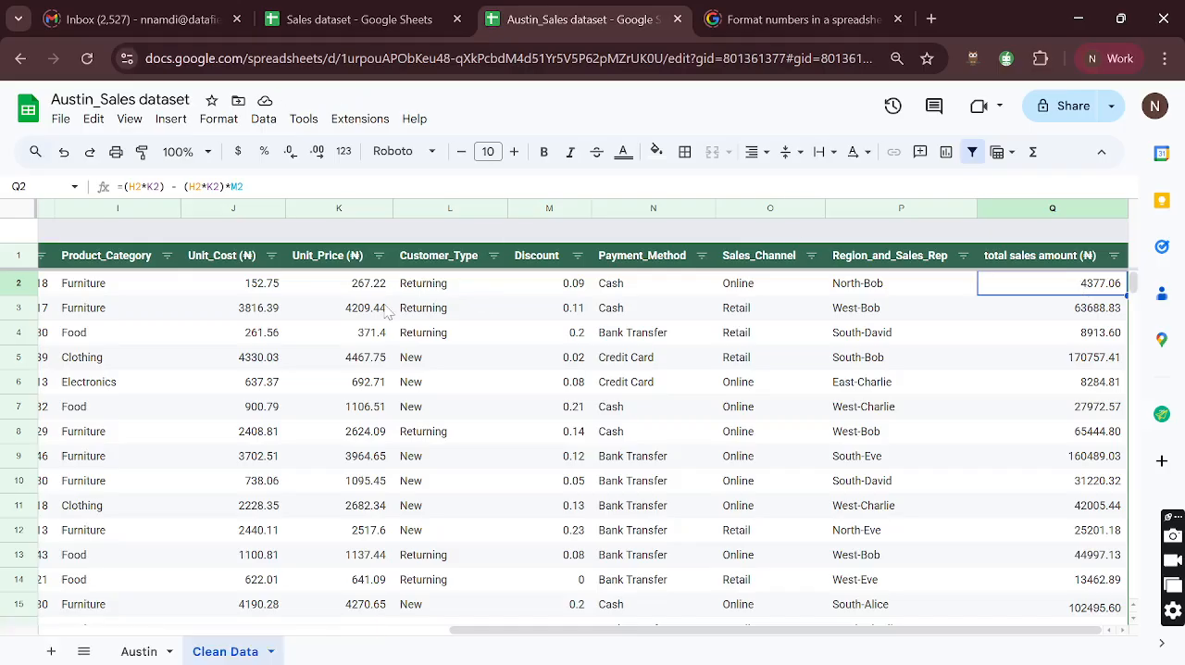
{"action": "scroll", "coordinate": [481, 301], "scroll_direction": "left", "scroll_amount": 5}
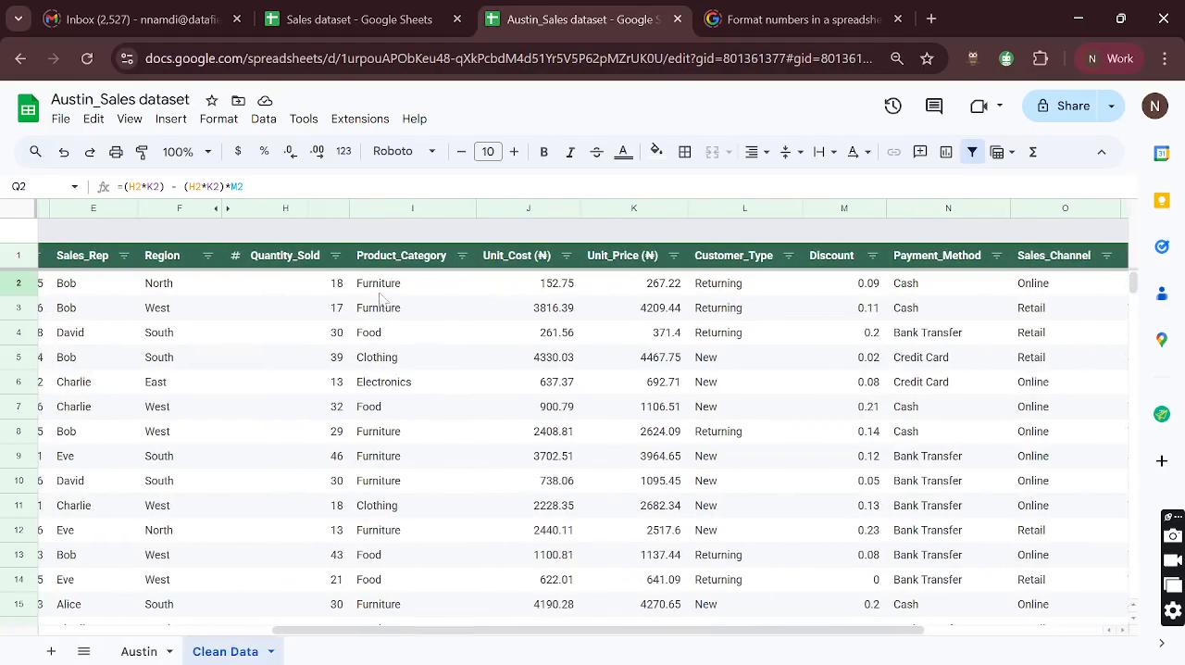
{"action": "left_click", "coordinate": [333, 287]}
{"action": "left_click", "coordinate": [413, 287]}
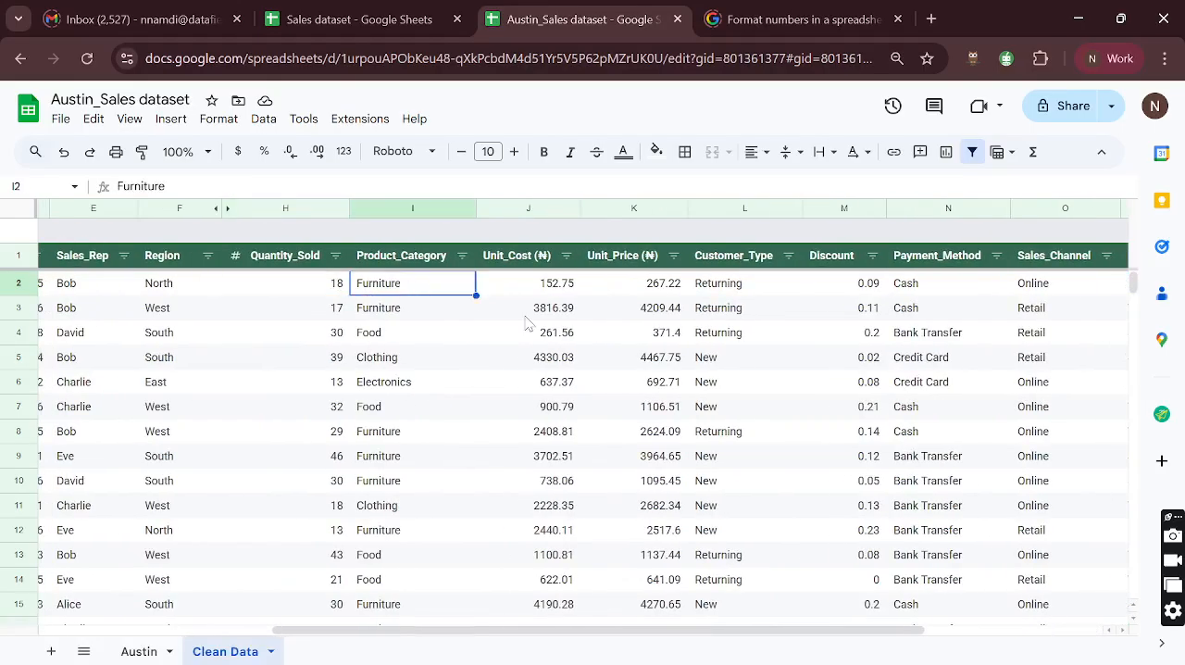
{"action": "scroll", "coordinate": [749, 347], "scroll_direction": "right", "scroll_amount": 4}
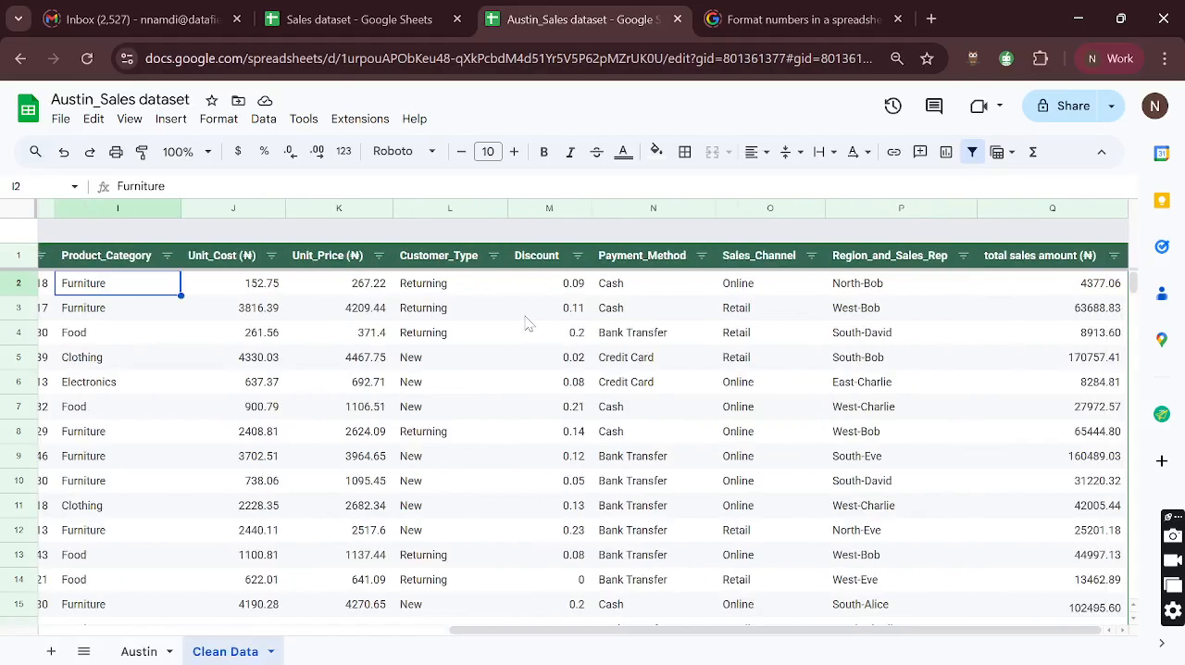
{"action": "left_click", "coordinate": [1085, 285]}
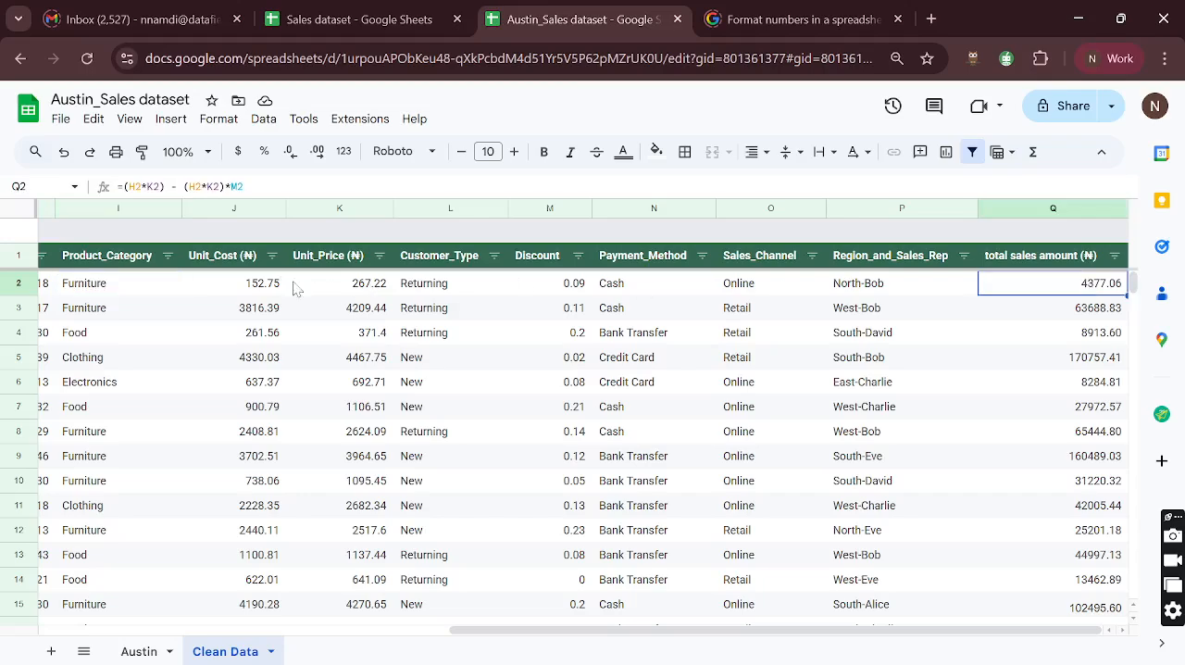
- Replace the naira symbol with $ in the Unit_Cost and Unit_Price headers of Clean Data
{"action": "left_click", "coordinate": [254, 259]}
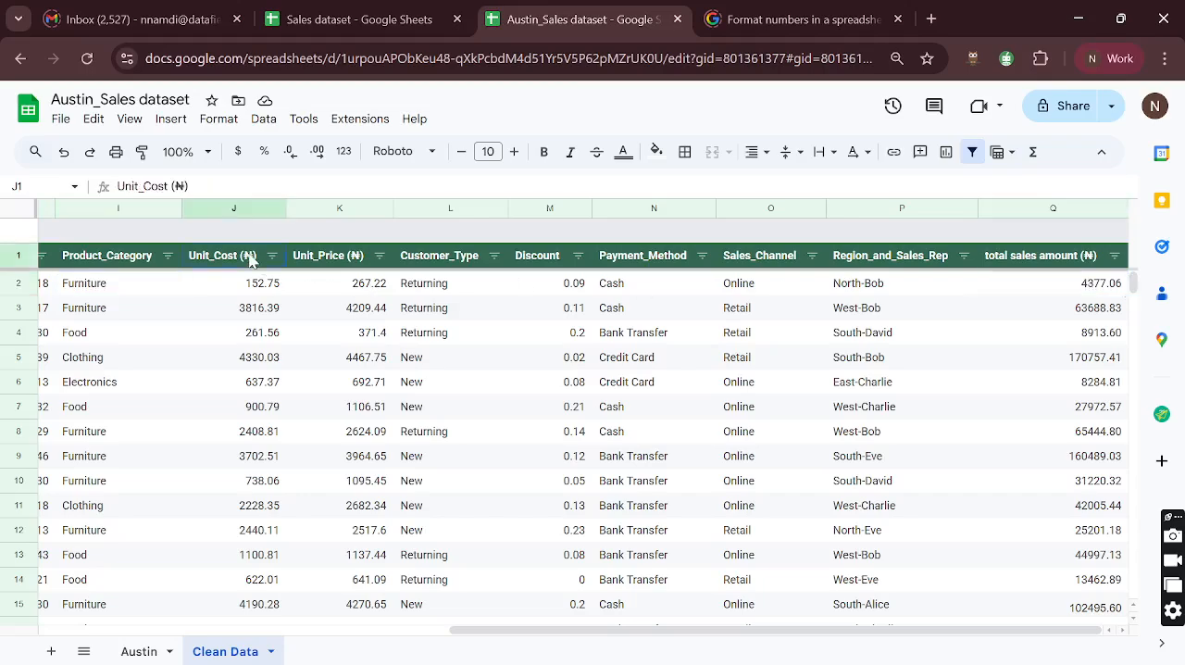
{"action": "double_click", "coordinate": [179, 186]}
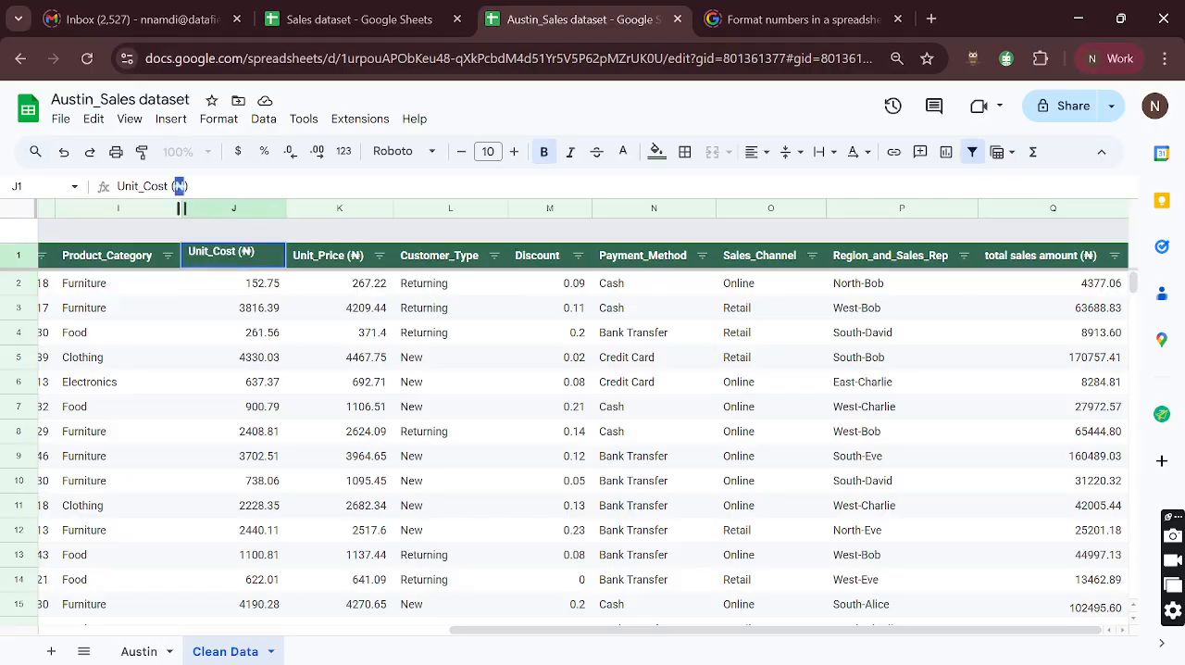
{"action": "type", "text": "$"}
{"action": "left_click", "coordinate": [353, 265]}
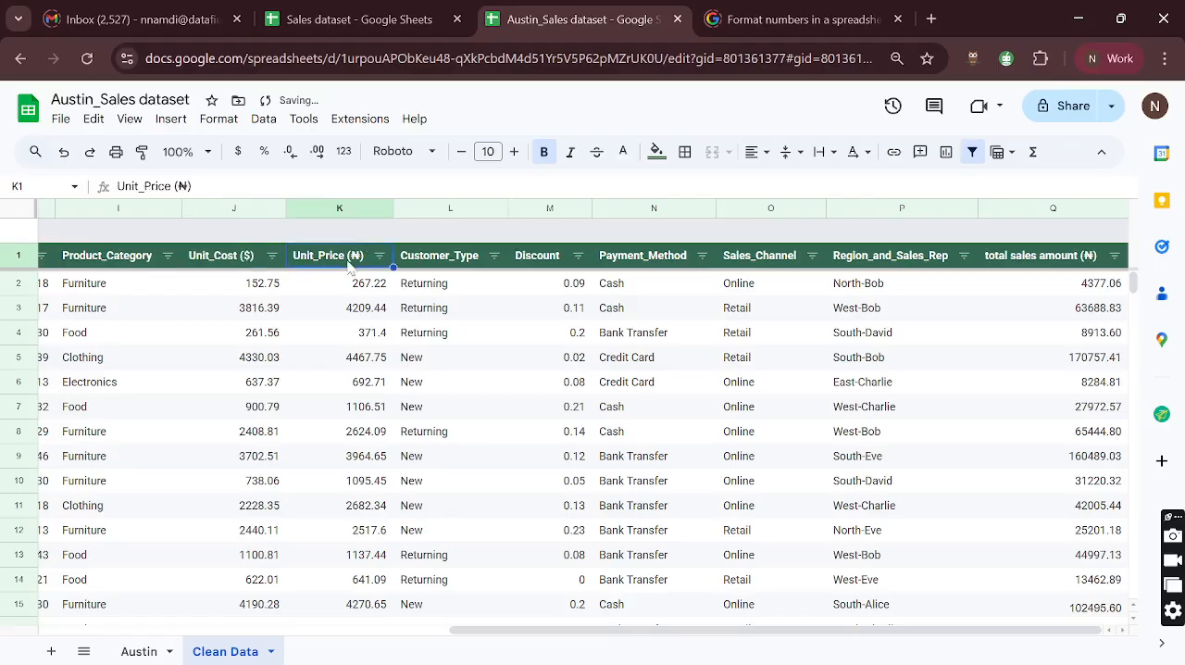
{"action": "double_click", "coordinate": [182, 187]}
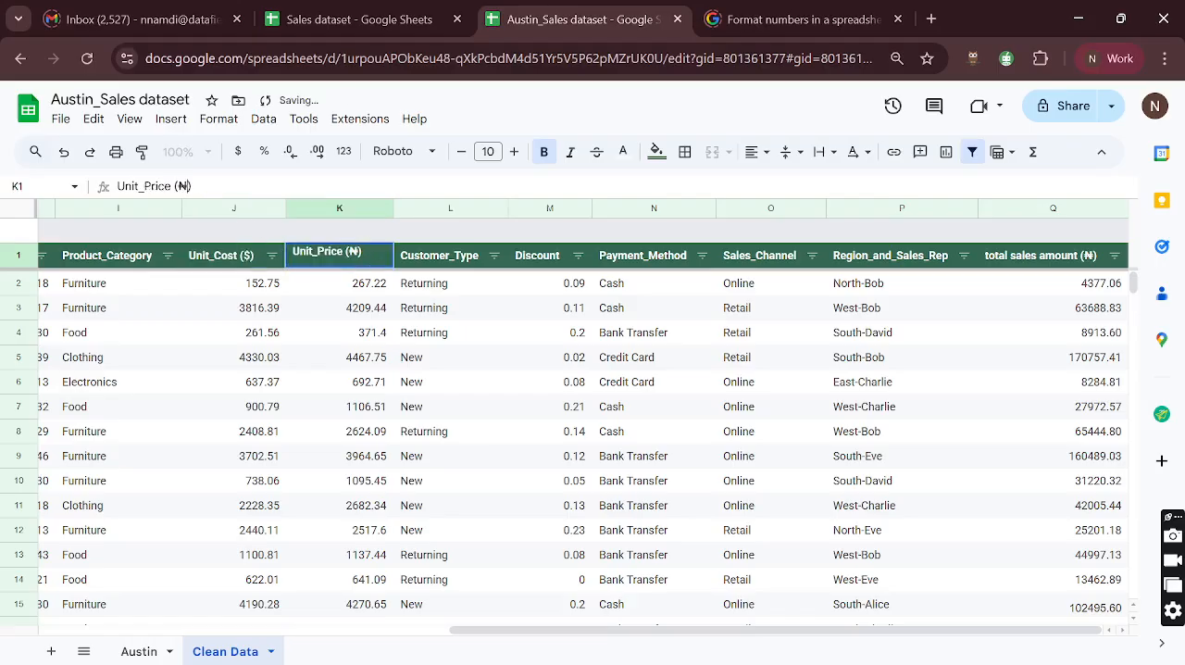
{"action": "type", "text": "$"}
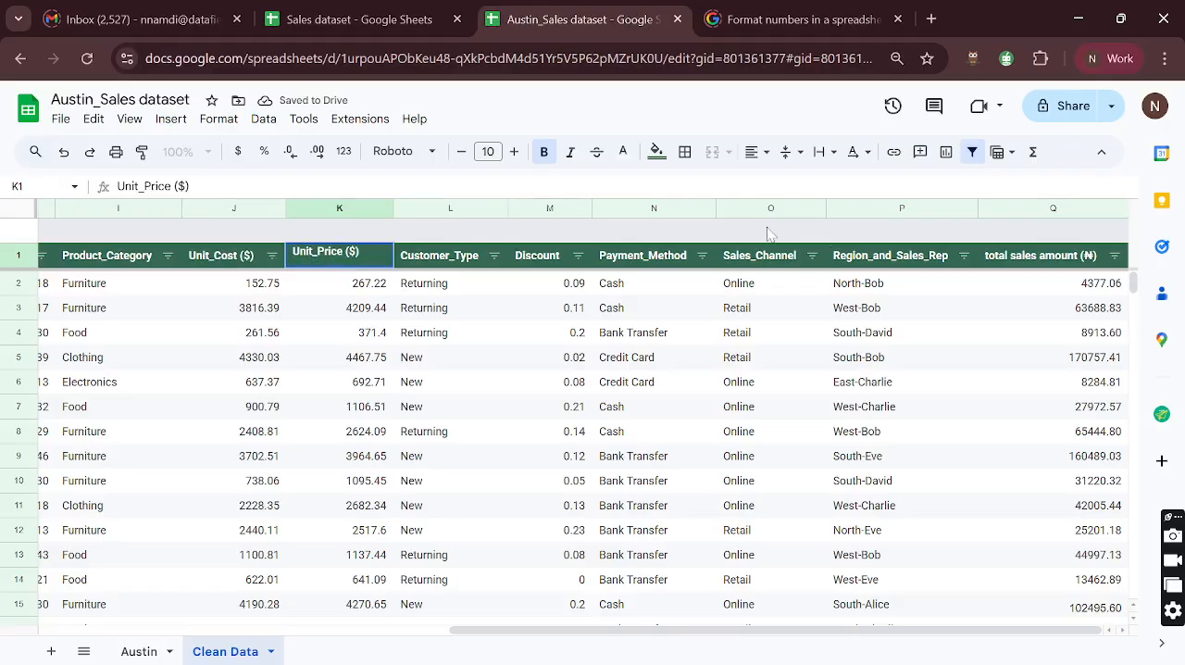
- Change the currency symbol in the total sales amount header in Q1 to $
{"action": "left_click", "coordinate": [1037, 264]}
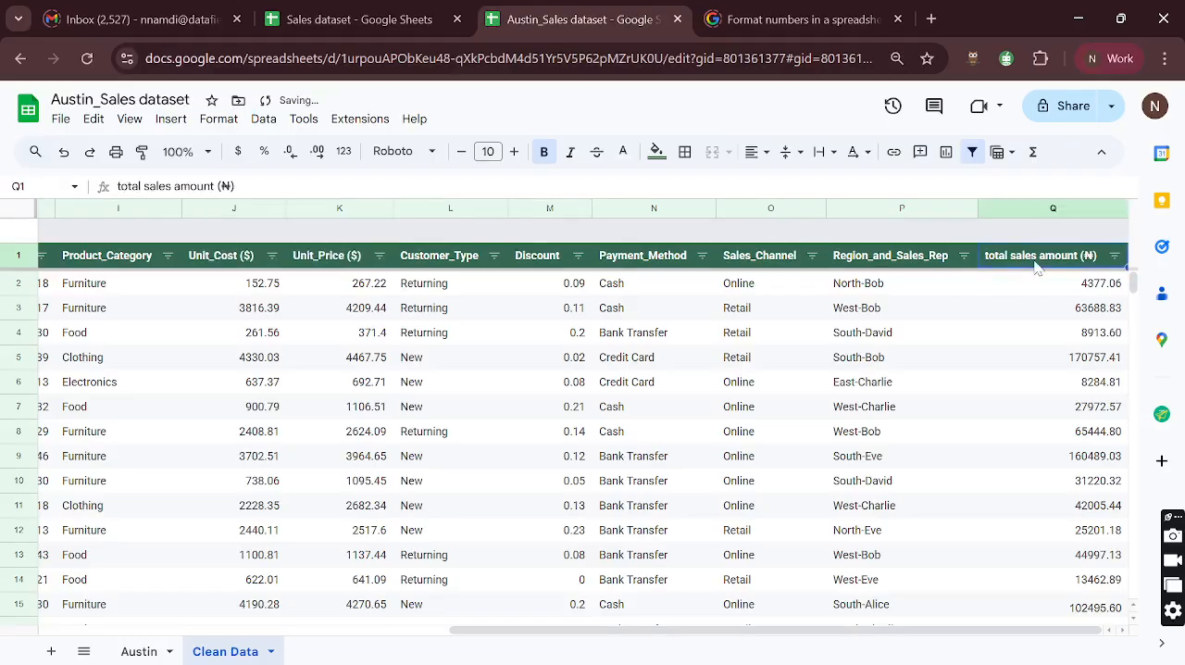
{"action": "left_click", "coordinate": [225, 186]}
{"action": "double_click", "coordinate": [225, 187]}
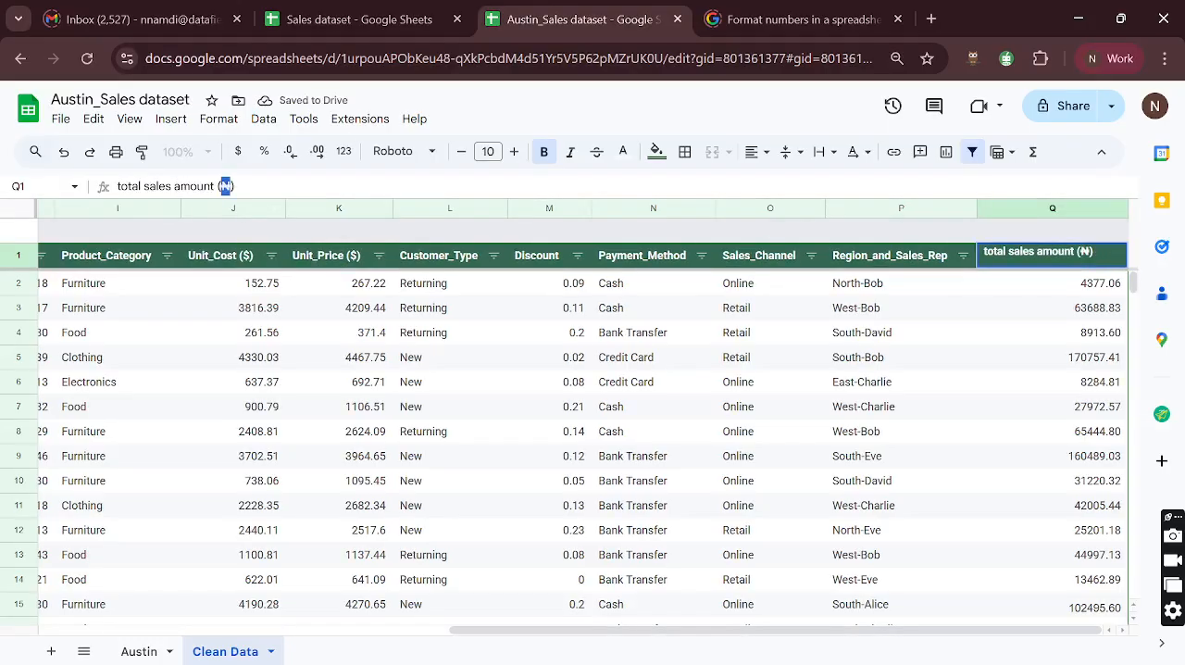
{"action": "type", "text": "$"}
{"action": "key", "text": "Return"}
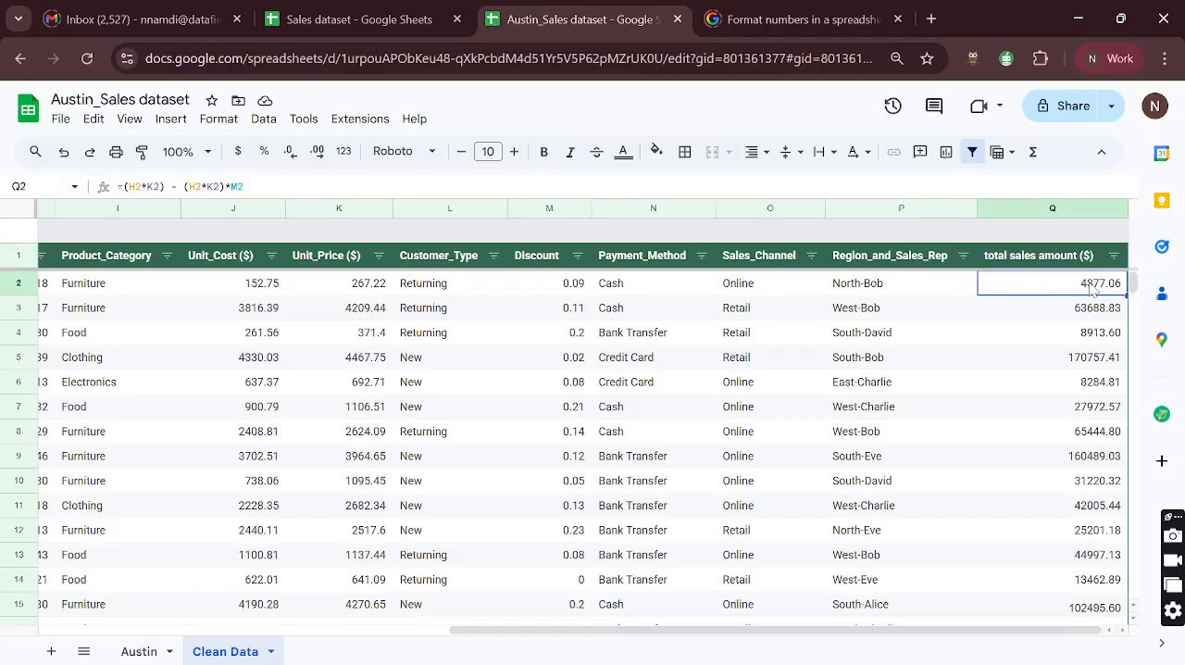
- Review the first record's discount in M2 and the calculated total sales amounts, selecting Q2:Q11
{"action": "left_click", "coordinate": [558, 293]}
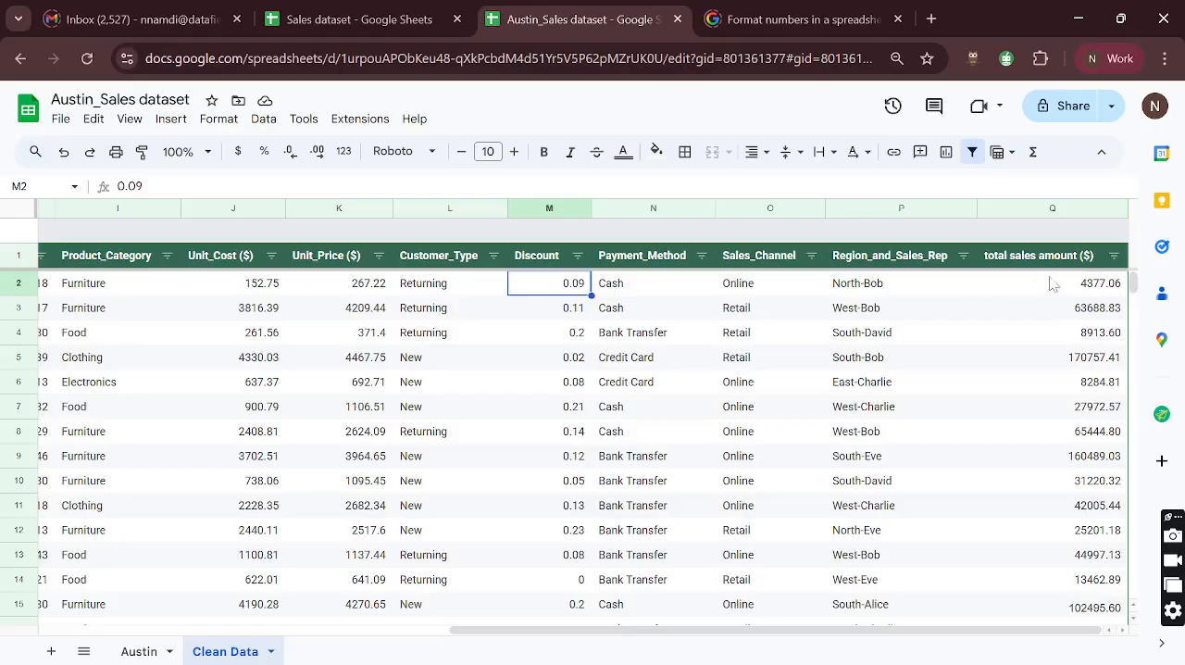
{"action": "left_click_drag", "start_coordinate": [1054, 283], "coordinate": [1035, 497]}
{"action": "scroll", "coordinate": [1035, 497], "scroll_direction": "down", "scroll_amount": 3}
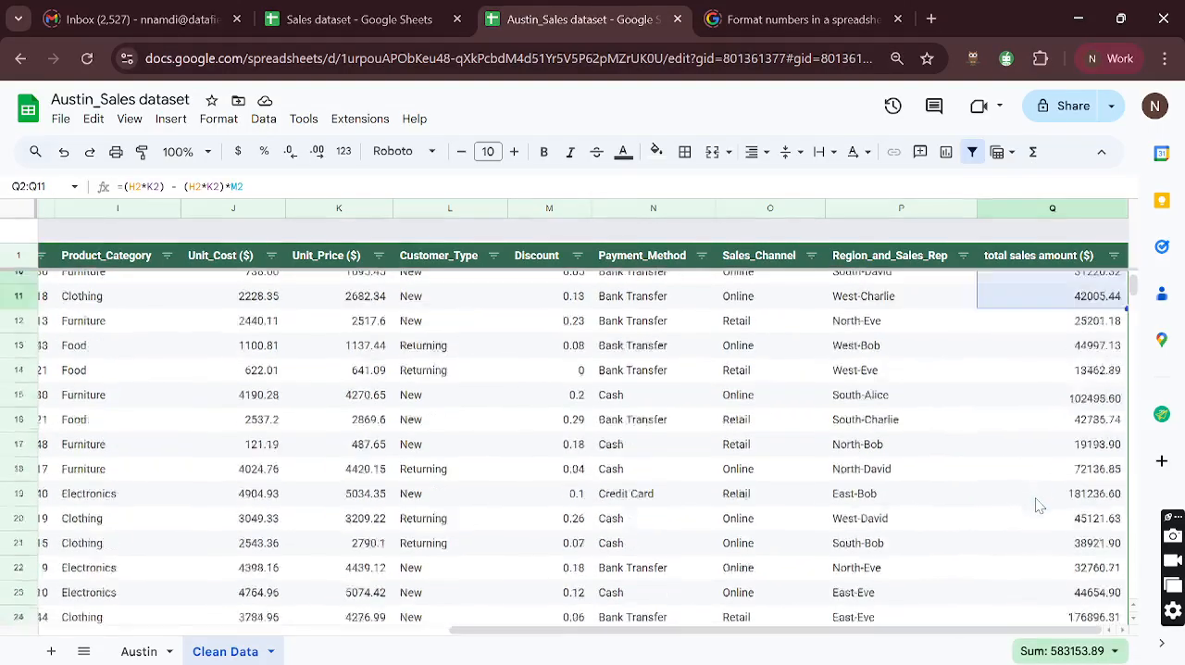
{"action": "scroll", "coordinate": [1035, 497], "scroll_direction": "up", "scroll_amount": 3}
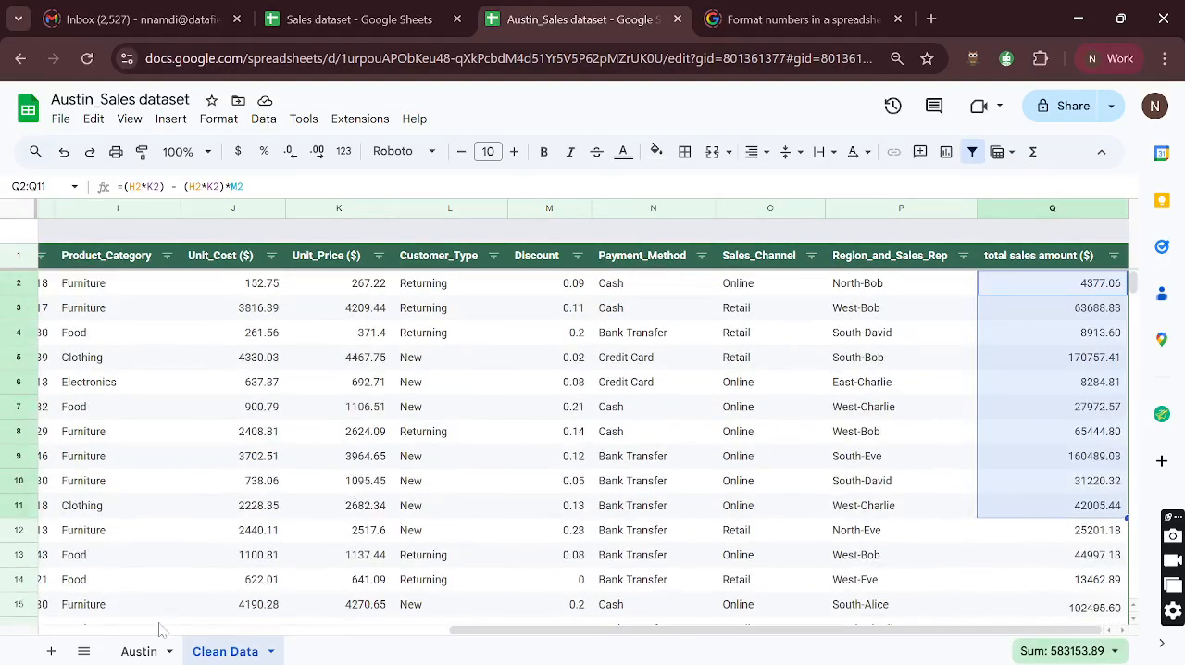
- Consult the first business question, Total Sales amount, in the Austin sheet and return to Clean Data
{"action": "left_click", "coordinate": [141, 649]}
{"action": "scroll", "coordinate": [761, 423], "scroll_direction": "right", "scroll_amount": 10}
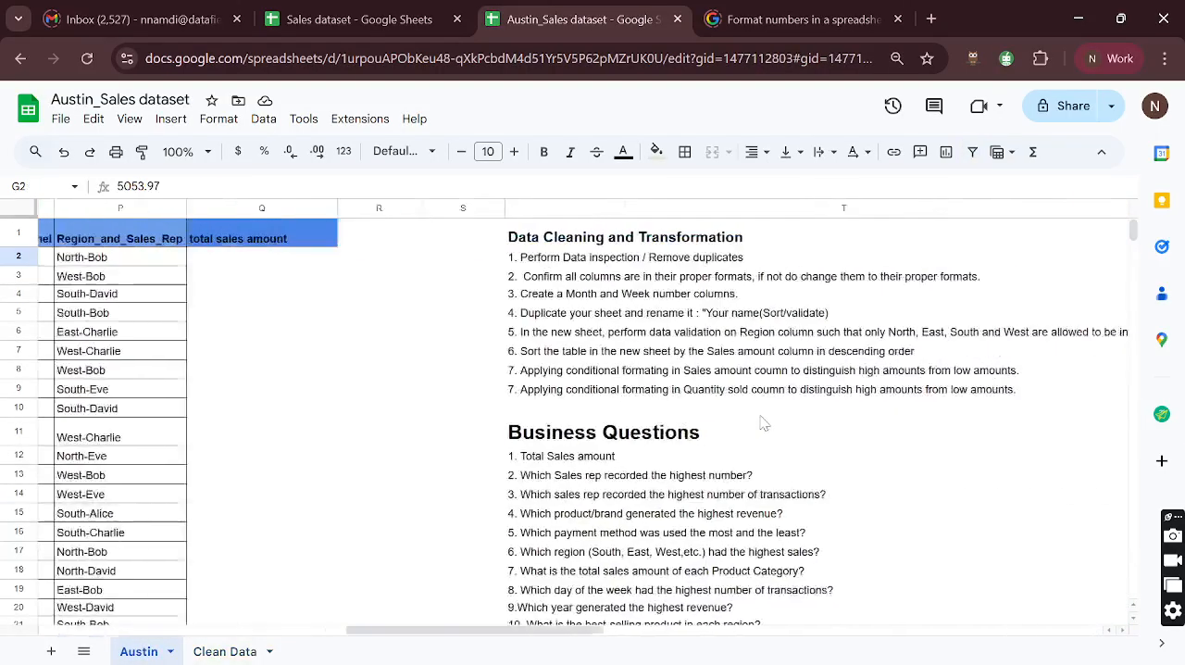
{"action": "left_click", "coordinate": [315, 463]}
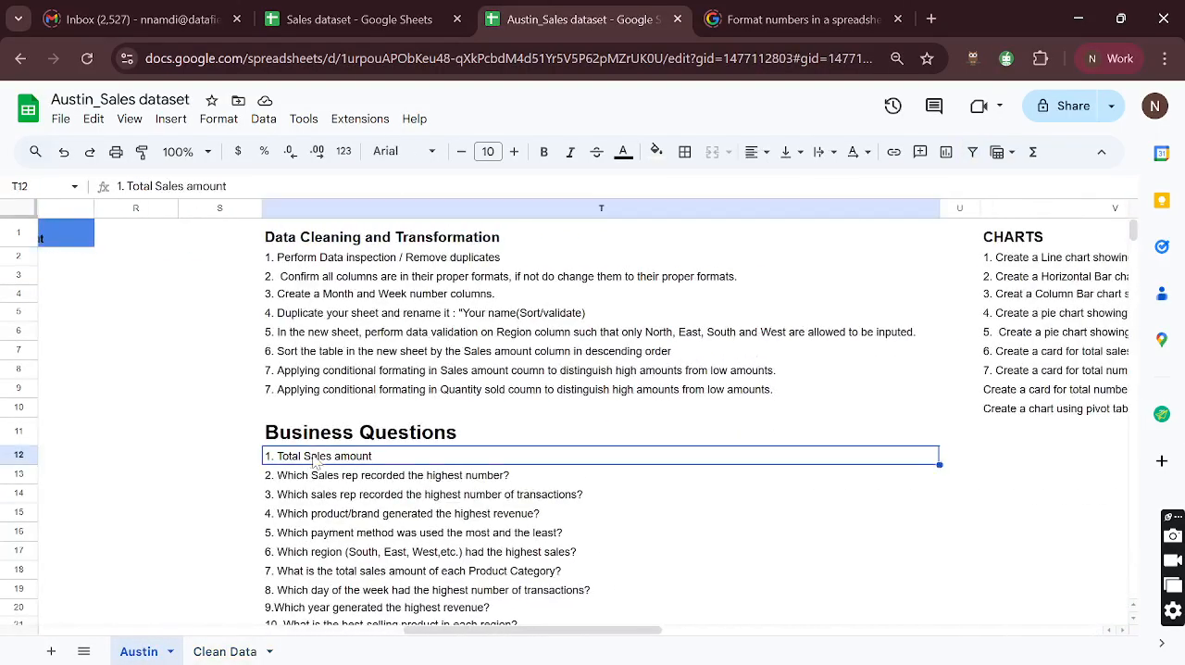
{"action": "left_click", "coordinate": [225, 651]}
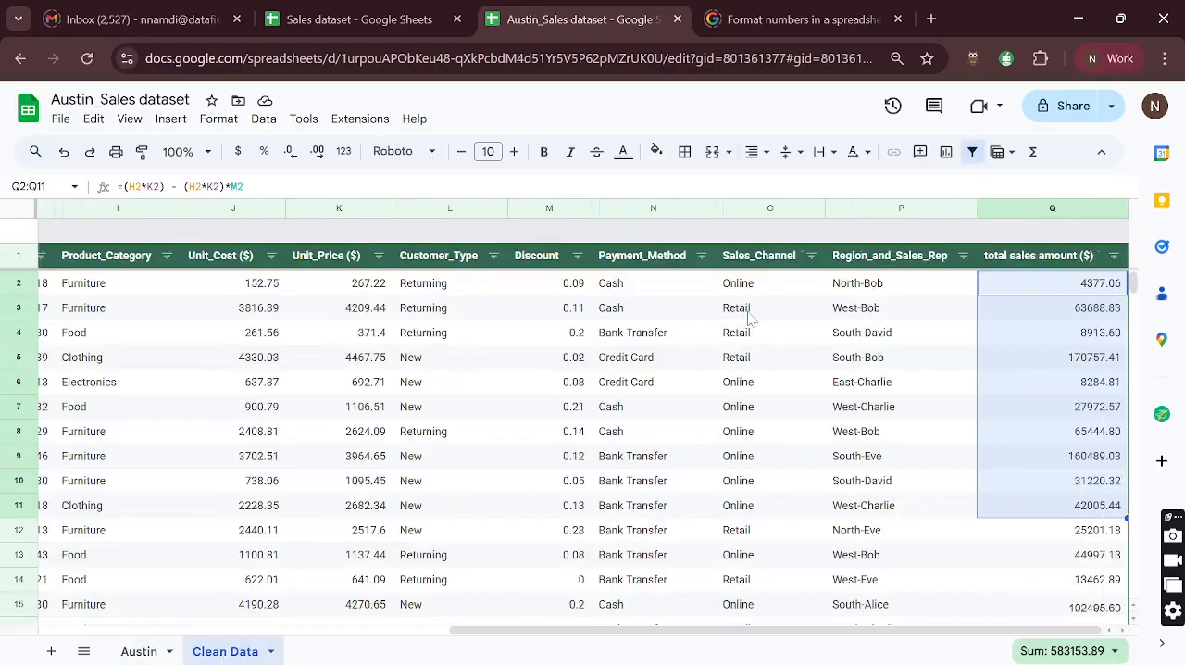
- Select the whole total sales amount range Q2:Q1001 to read its sum, and look over the last records
{"action": "left_click", "coordinate": [1062, 287]}
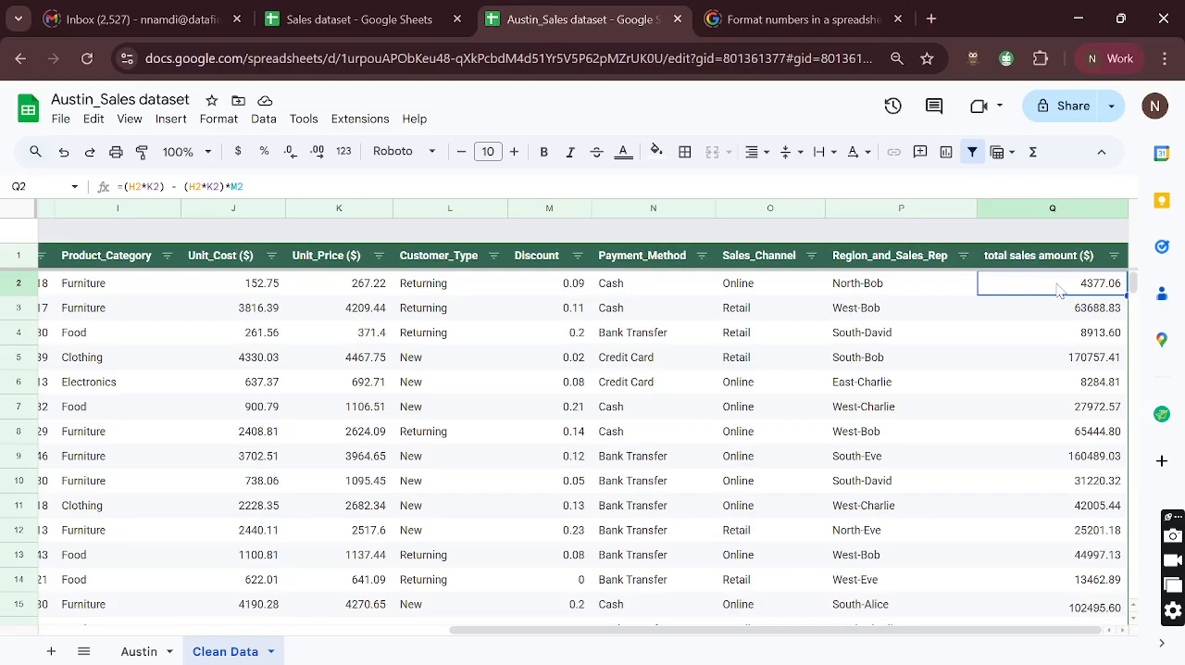
{"action": "key", "text": "ctrl+shift+Down"}
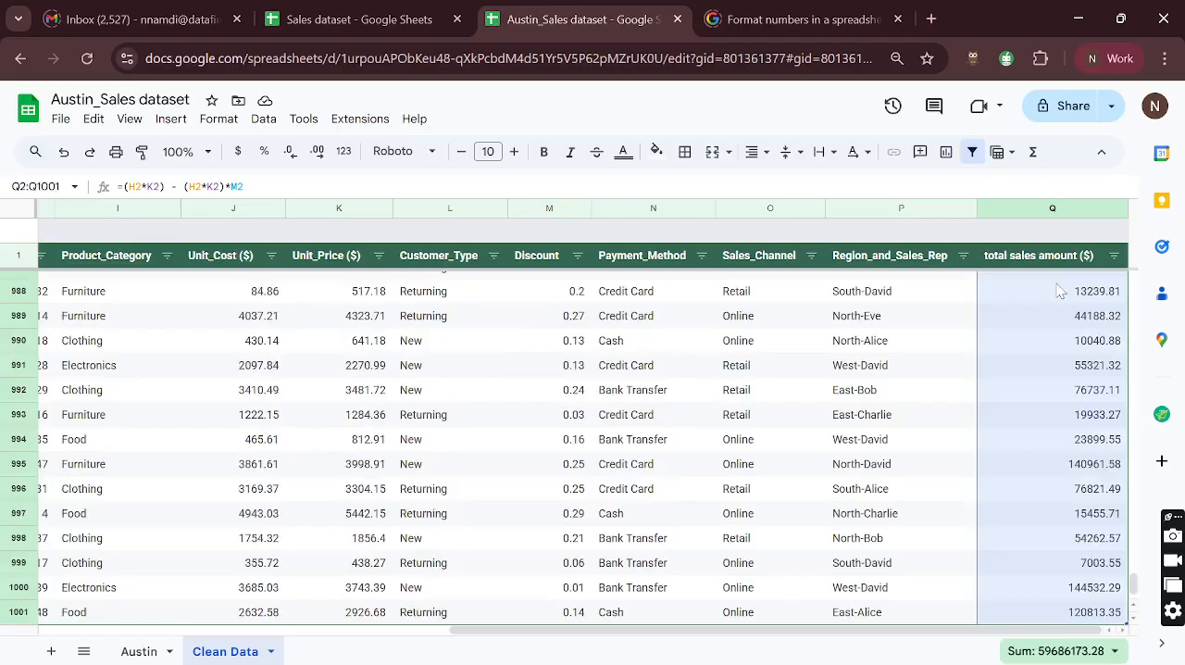
{"action": "scroll", "coordinate": [1060, 290], "scroll_direction": "up", "scroll_amount": 2}
{"action": "scroll", "coordinate": [1060, 291], "scroll_direction": "down", "scroll_amount": 4}
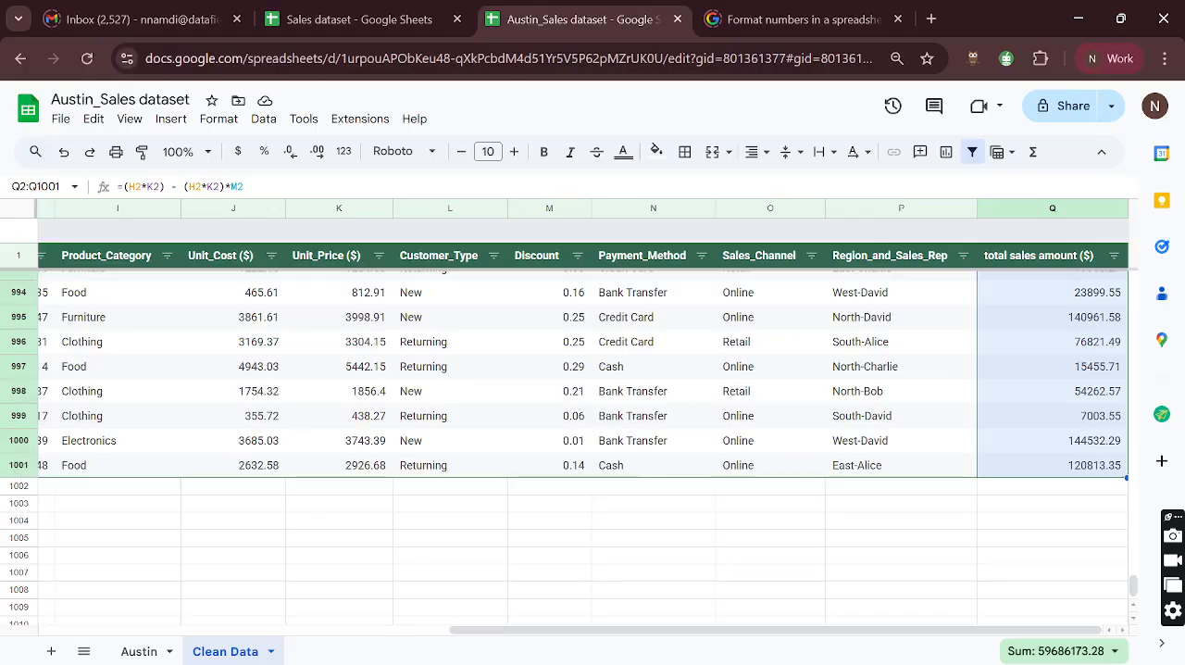
{"action": "scroll", "coordinate": [1075, 379], "scroll_direction": "up", "scroll_amount": 12}
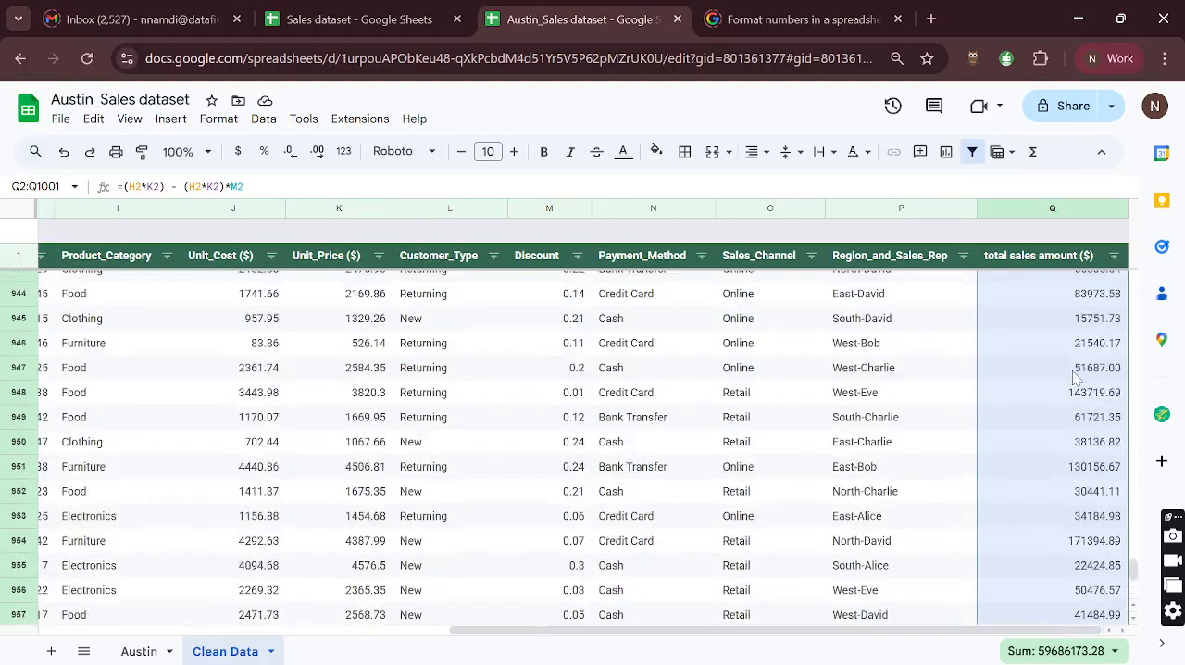
- Insert a chart of the total sales amounts in Q2:Q1001 and look over the resulting line chart near the top of the sheet
{"action": "scroll", "coordinate": [1075, 378], "scroll_direction": "up", "scroll_amount": 7}
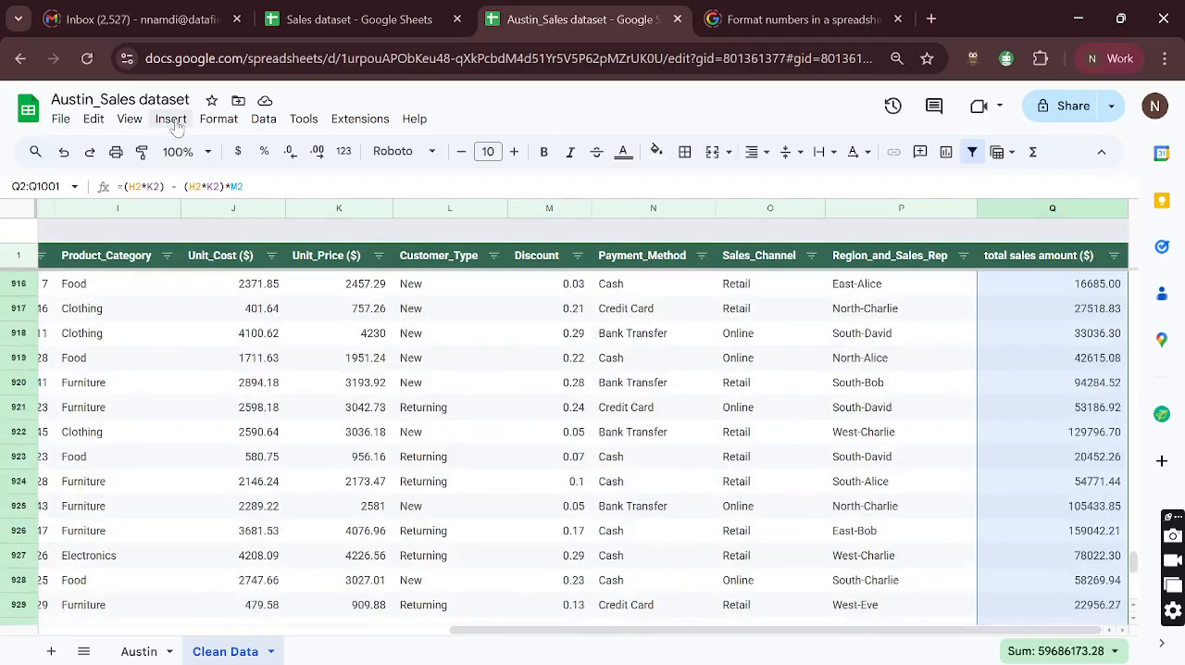
{"action": "left_click", "coordinate": [172, 120]}
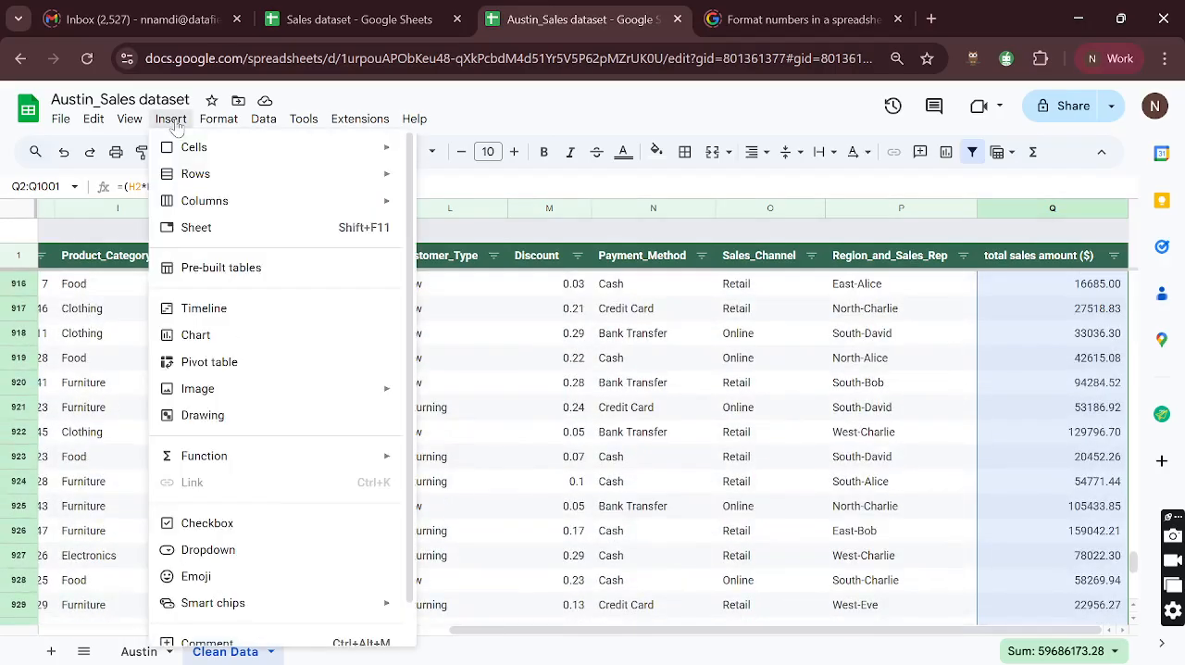
{"action": "left_click", "coordinate": [190, 336]}
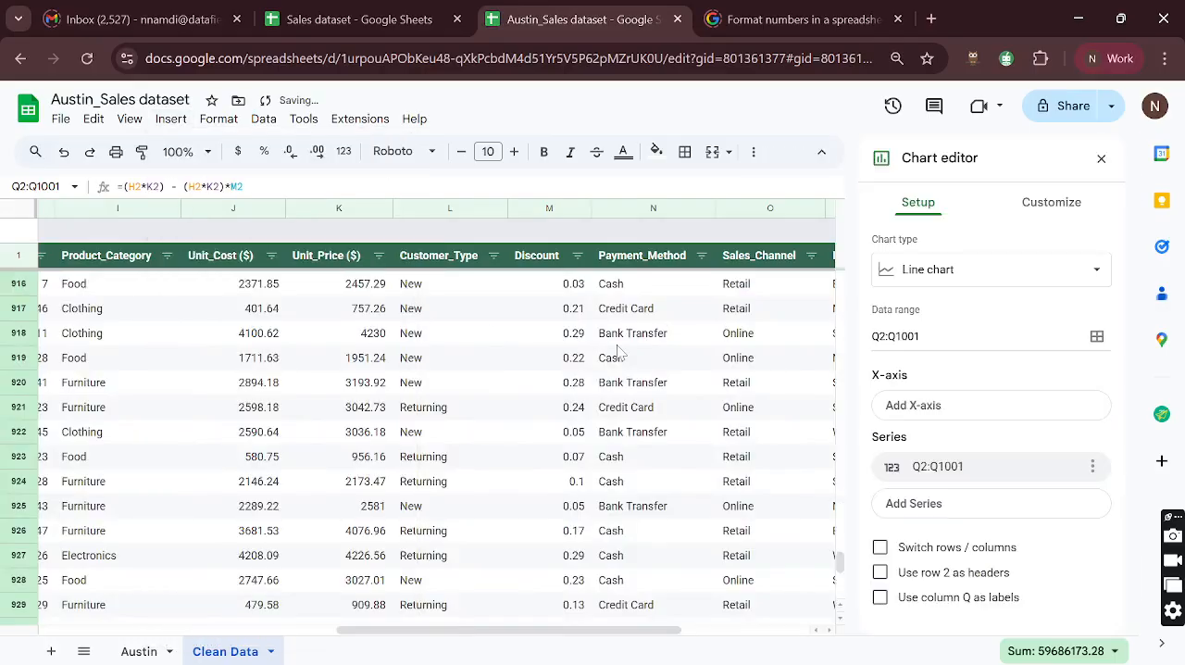
{"action": "scroll", "coordinate": [669, 368], "scroll_direction": "right", "scroll_amount": 5}
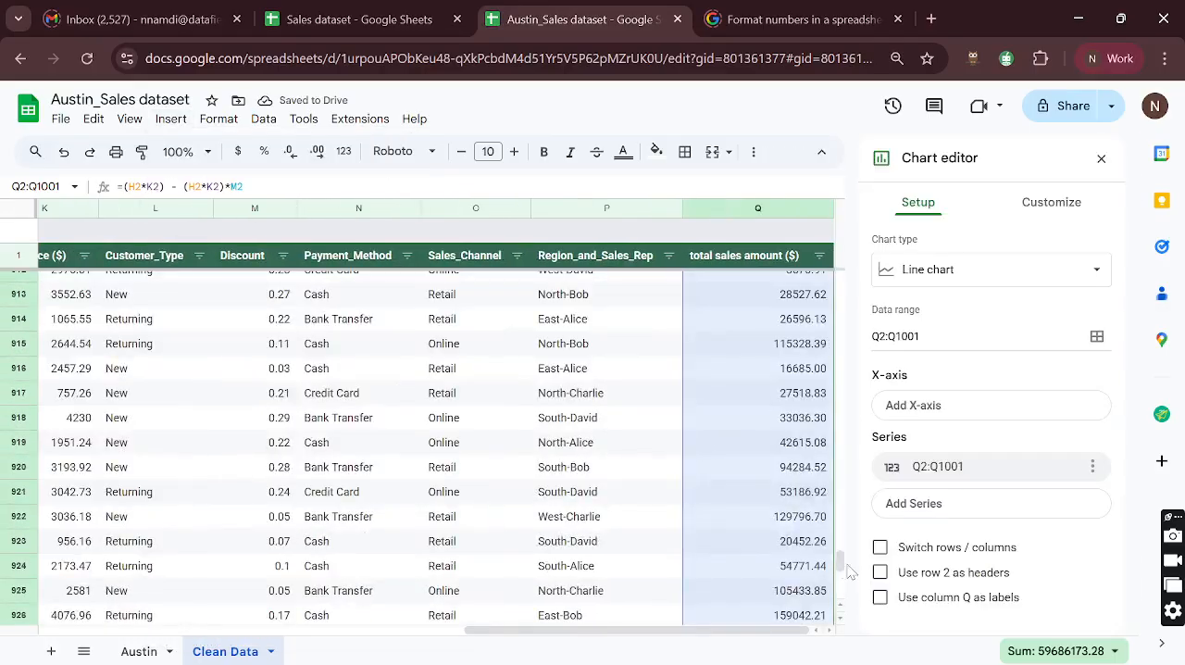
{"action": "left_click_drag", "start_coordinate": [843, 566], "coordinate": [837, 283]}
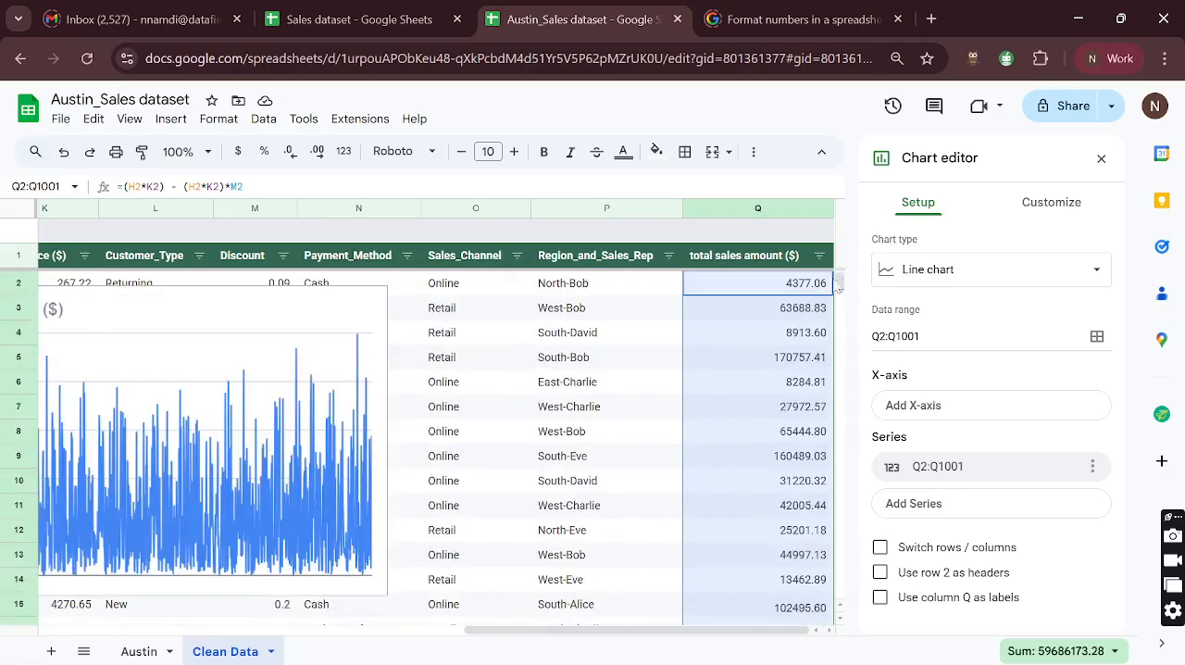
{"action": "scroll", "coordinate": [322, 502], "scroll_direction": "left", "scroll_amount": 5}
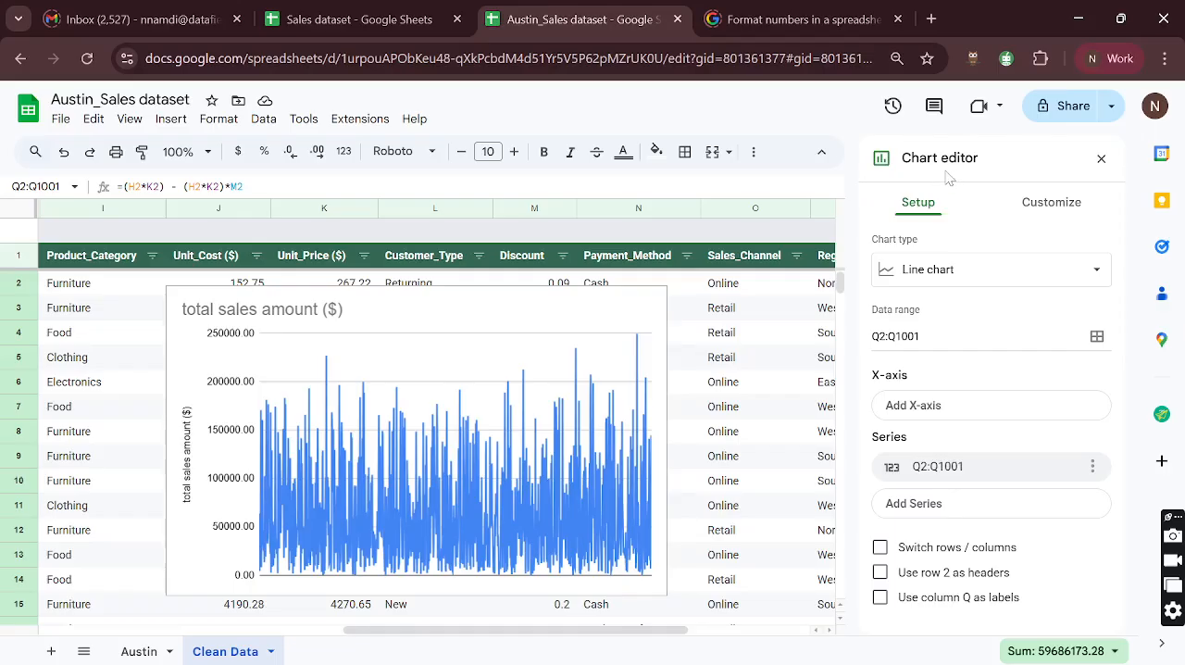
{"action": "scroll", "coordinate": [484, 403], "scroll_direction": "down", "scroll_amount": 1}
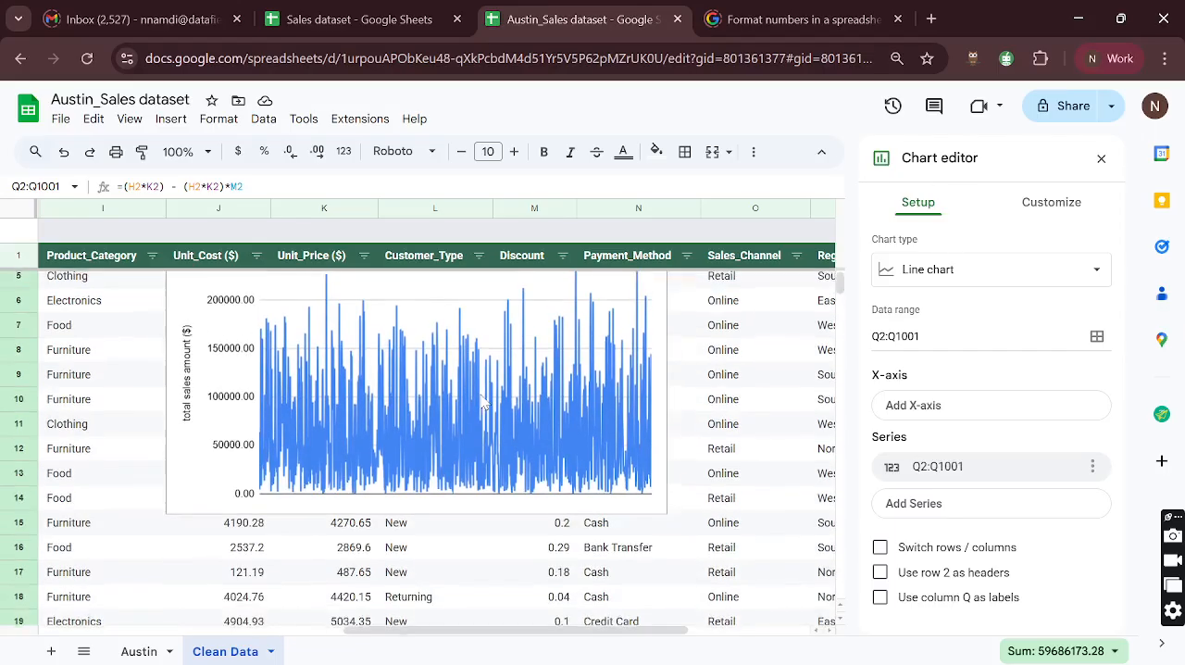
{"action": "scroll", "coordinate": [483, 404], "scroll_direction": "up", "scroll_amount": 1}
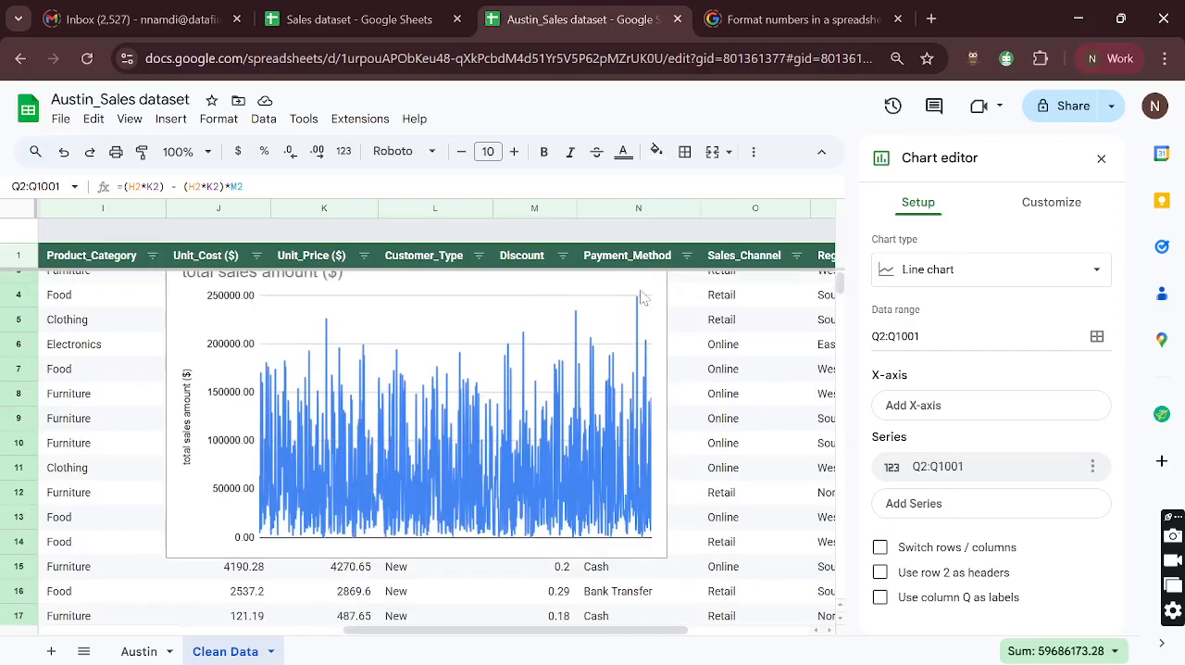
- Change the total sales amount chart from a line chart to a Scorecard chart
{"action": "left_click", "coordinate": [339, 476]}
{"action": "scroll", "coordinate": [379, 500], "scroll_direction": "up", "scroll_amount": 1}
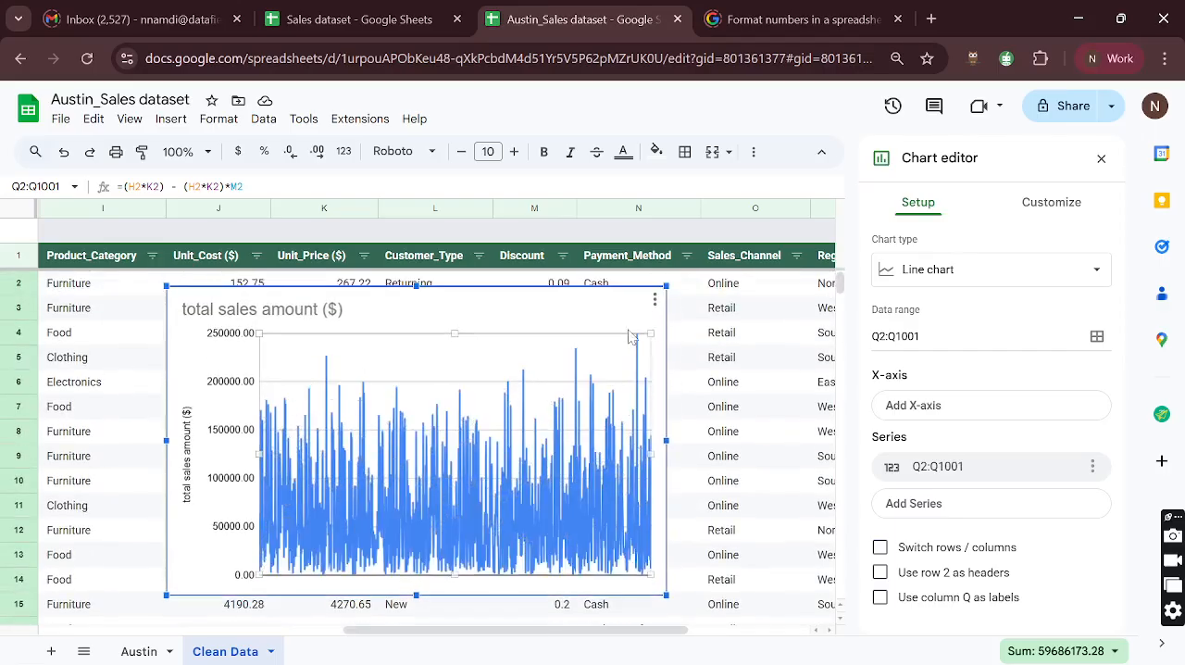
{"action": "left_click", "coordinate": [654, 300]}
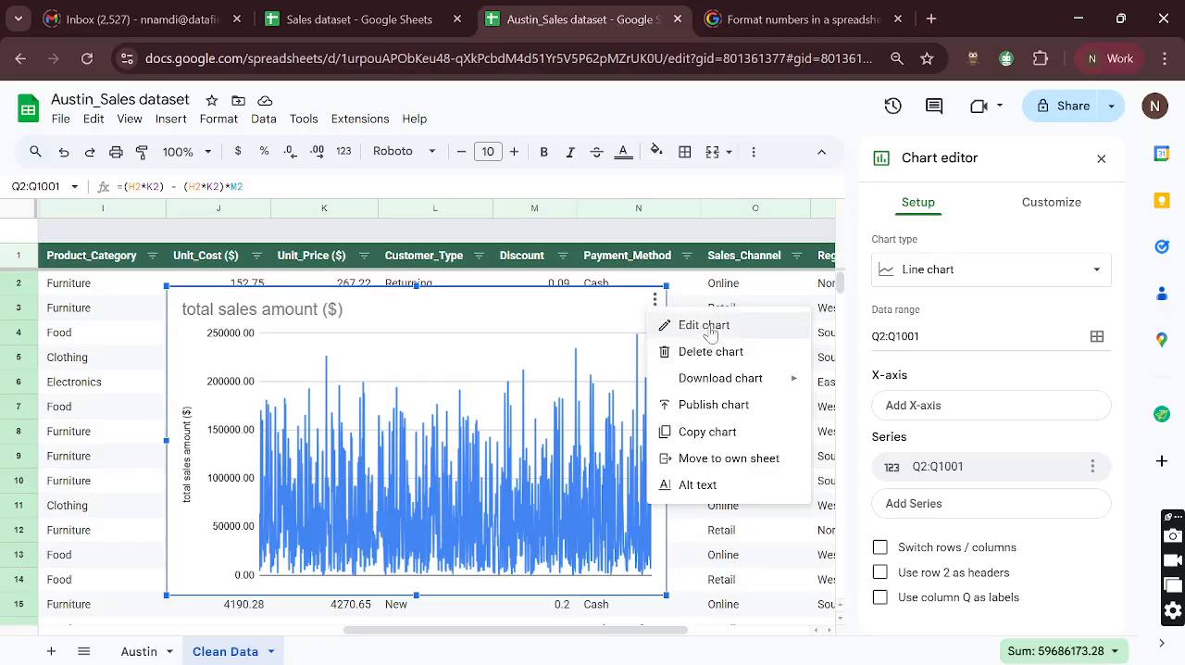
{"action": "left_click", "coordinate": [976, 185]}
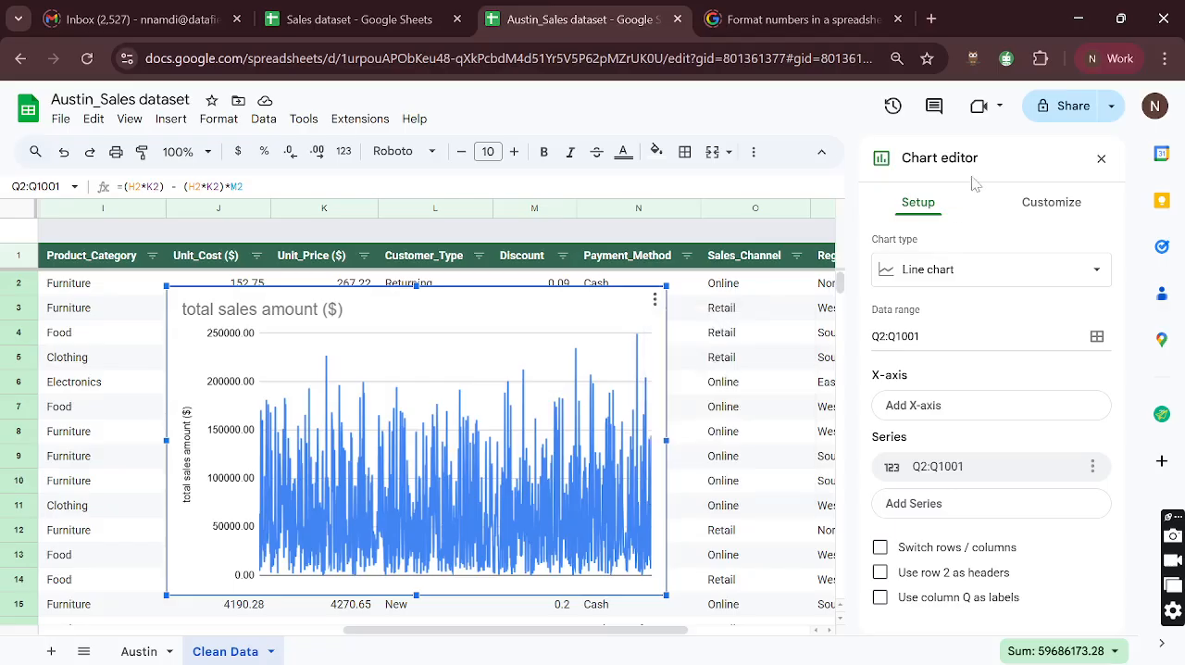
{"action": "left_click", "coordinate": [973, 269]}
{"action": "scroll", "coordinate": [970, 419], "scroll_direction": "down", "scroll_amount": 10}
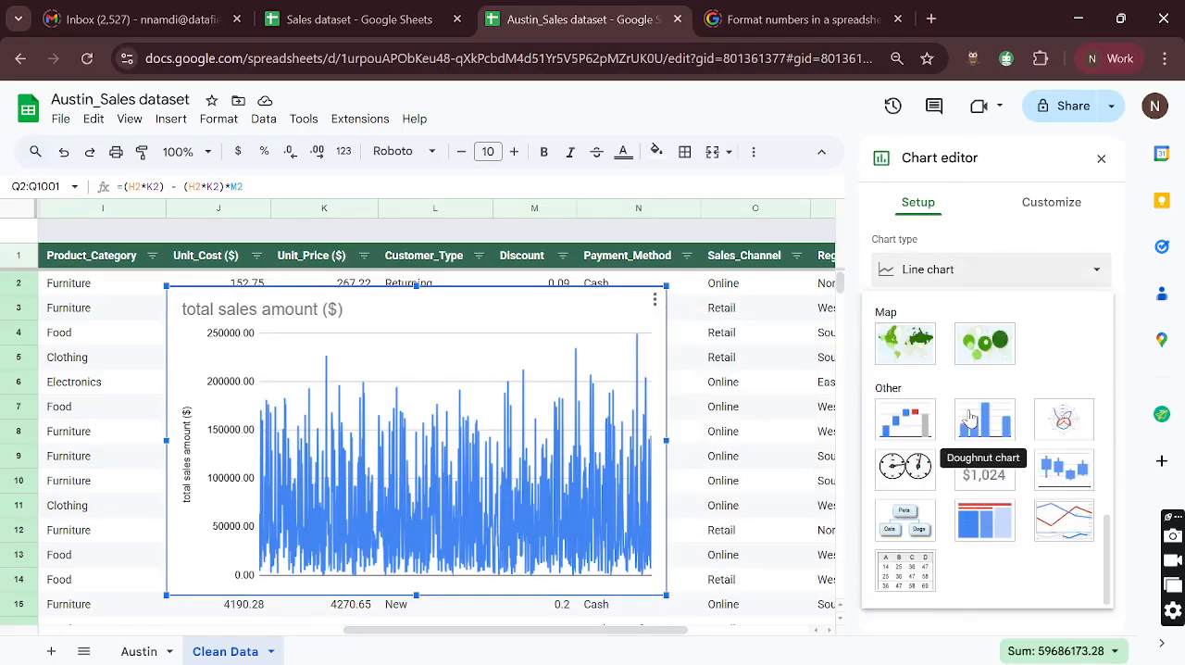
{"action": "left_click", "coordinate": [974, 482]}
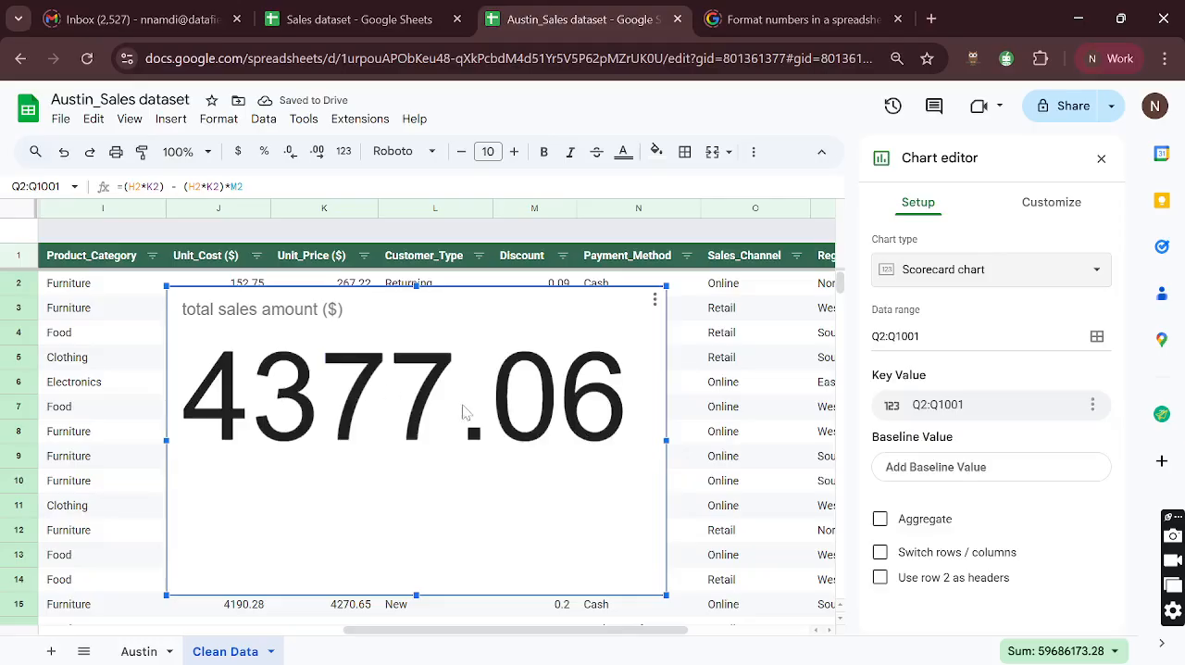
- Move the scorecard closer to the total sales amount column and aggregate its key value as Sum
{"action": "scroll", "coordinate": [466, 410], "scroll_direction": "right", "scroll_amount": 3}
{"action": "scroll", "coordinate": [685, 370], "scroll_direction": "right", "scroll_amount": 2}
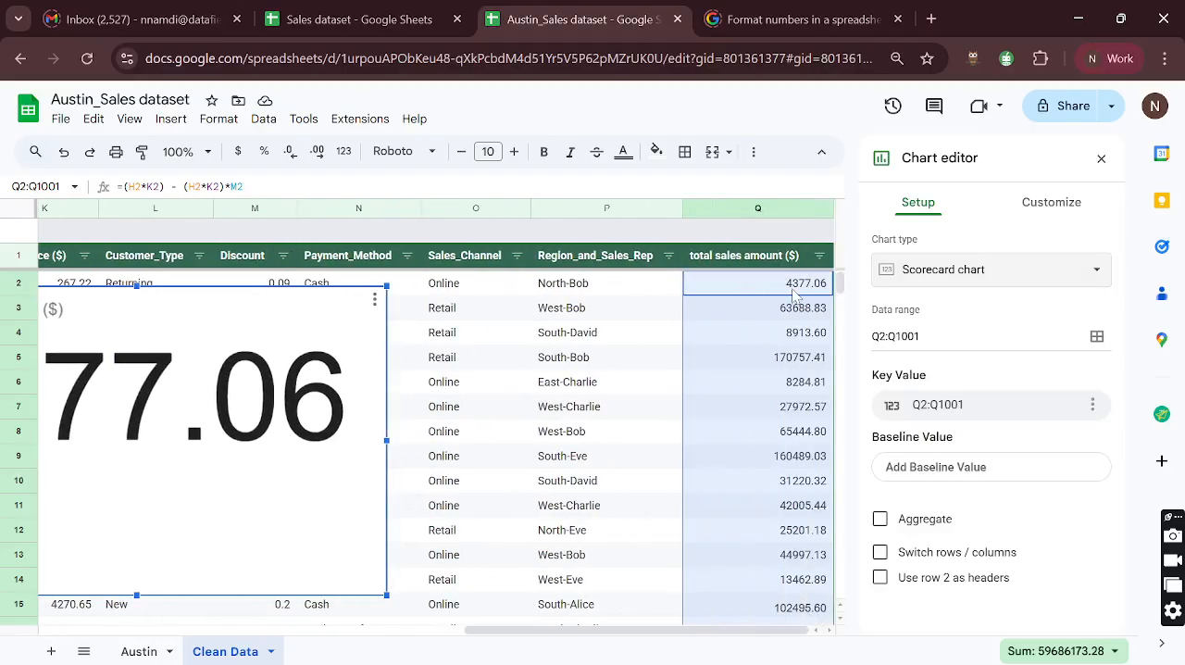
{"action": "scroll", "coordinate": [435, 366], "scroll_direction": "left", "scroll_amount": 2}
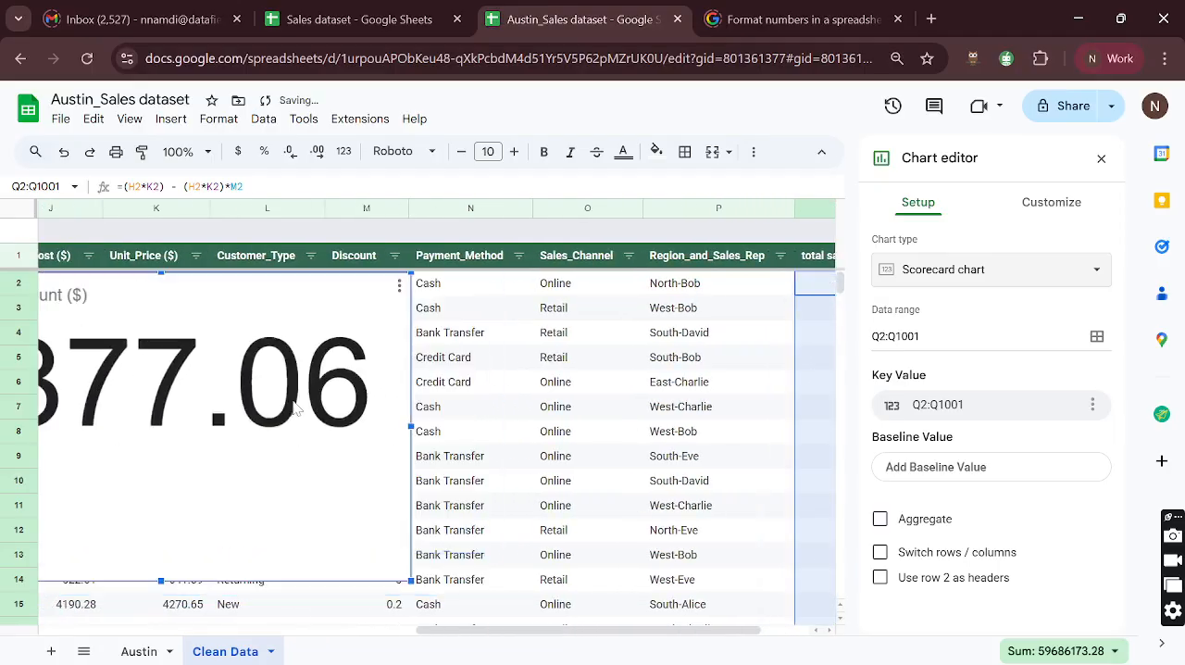
{"action": "left_click_drag", "start_coordinate": [334, 342], "coordinate": [646, 416]}
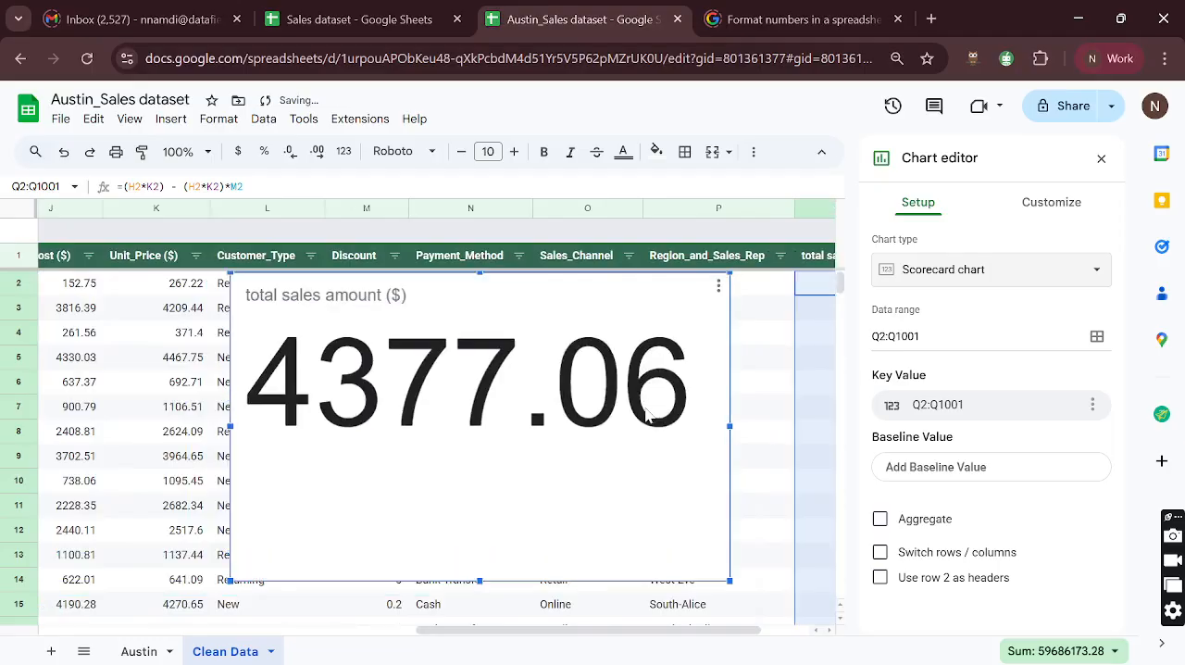
{"action": "scroll", "coordinate": [646, 417], "scroll_direction": "right", "scroll_amount": 2}
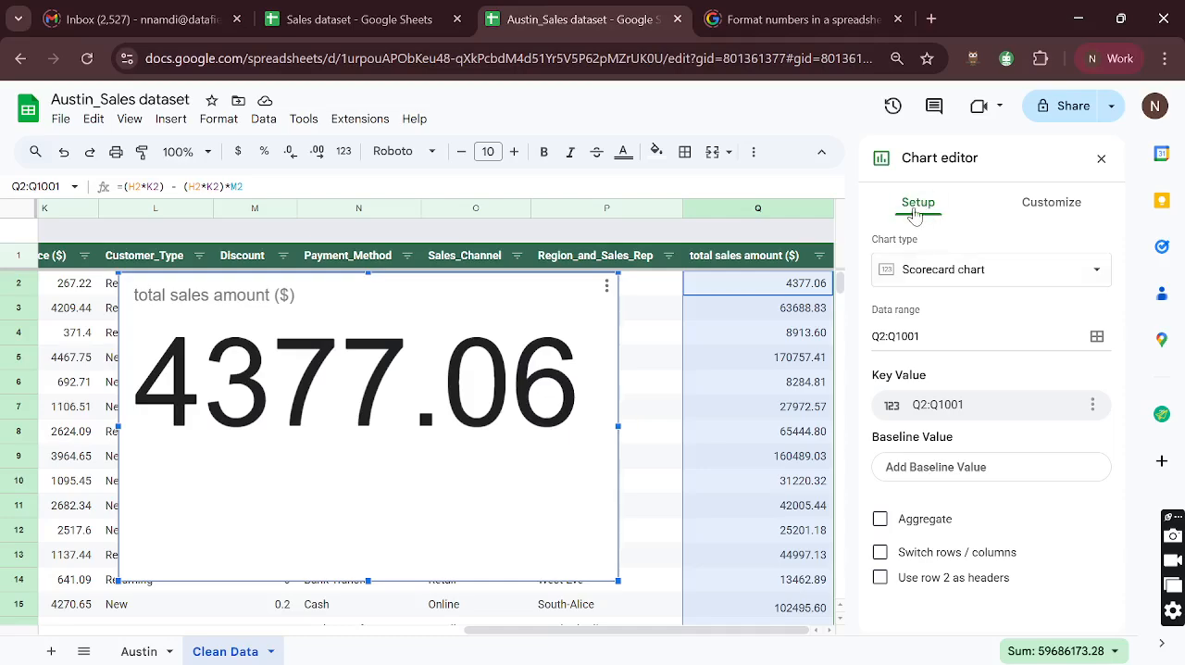
{"action": "left_click", "coordinate": [879, 520]}
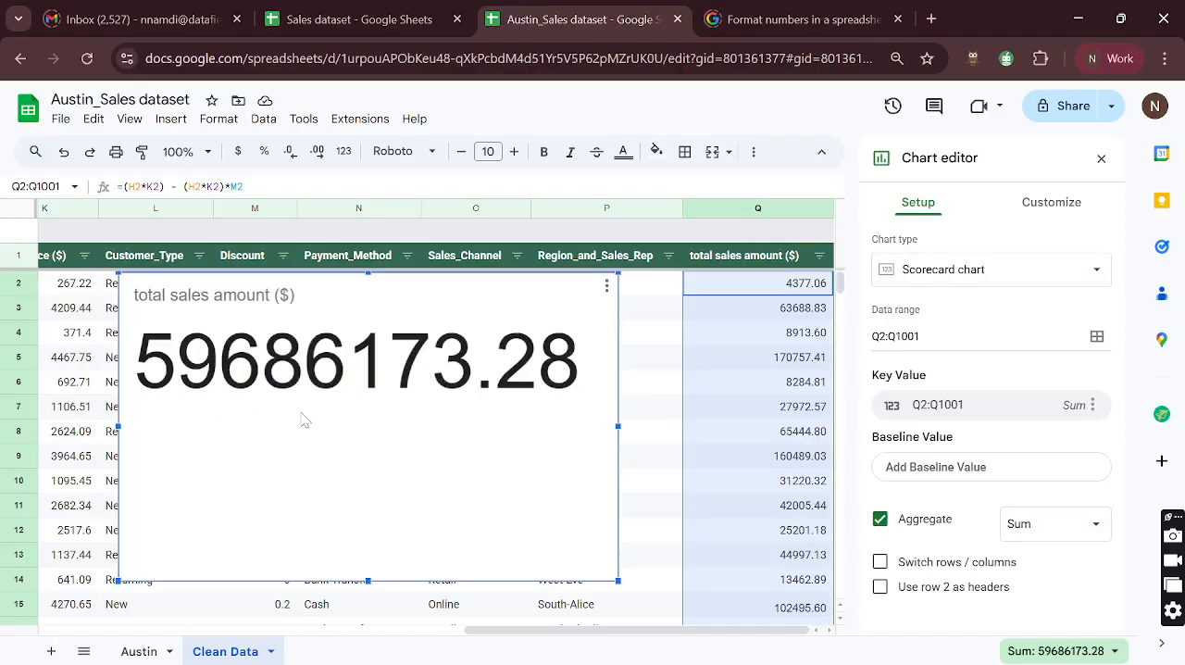
- Try the Average, Count and Max aggregations on the scorecard's key value and return it to Sum
{"action": "left_click", "coordinate": [1049, 533]}
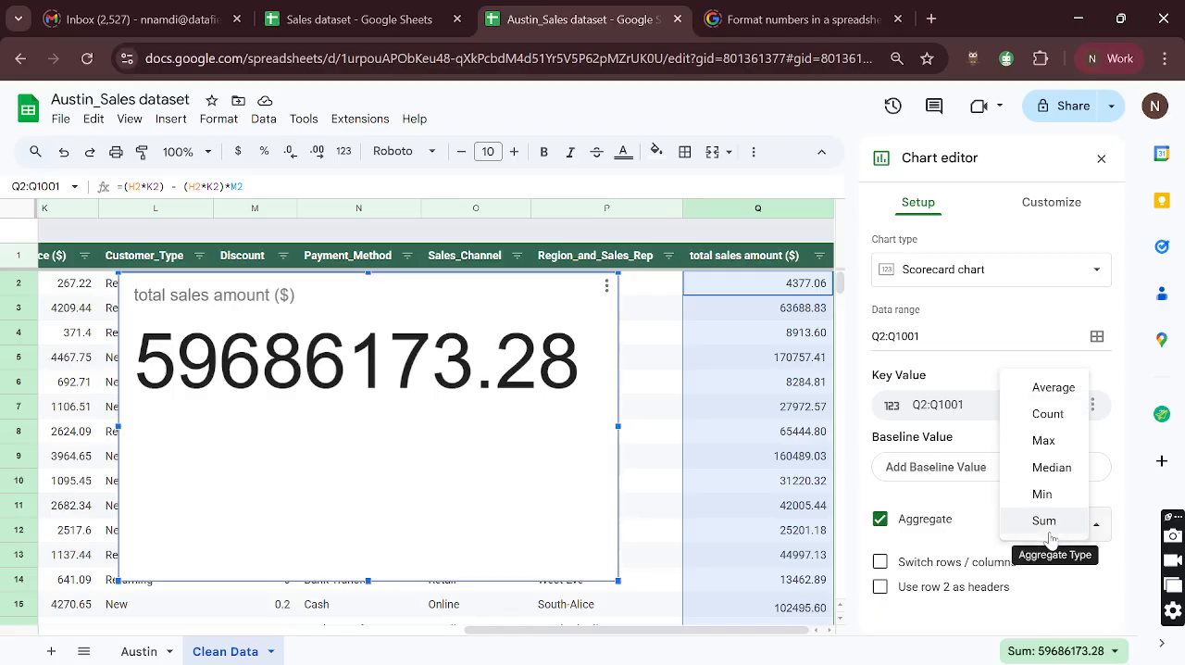
{"action": "left_click", "coordinate": [1054, 389]}
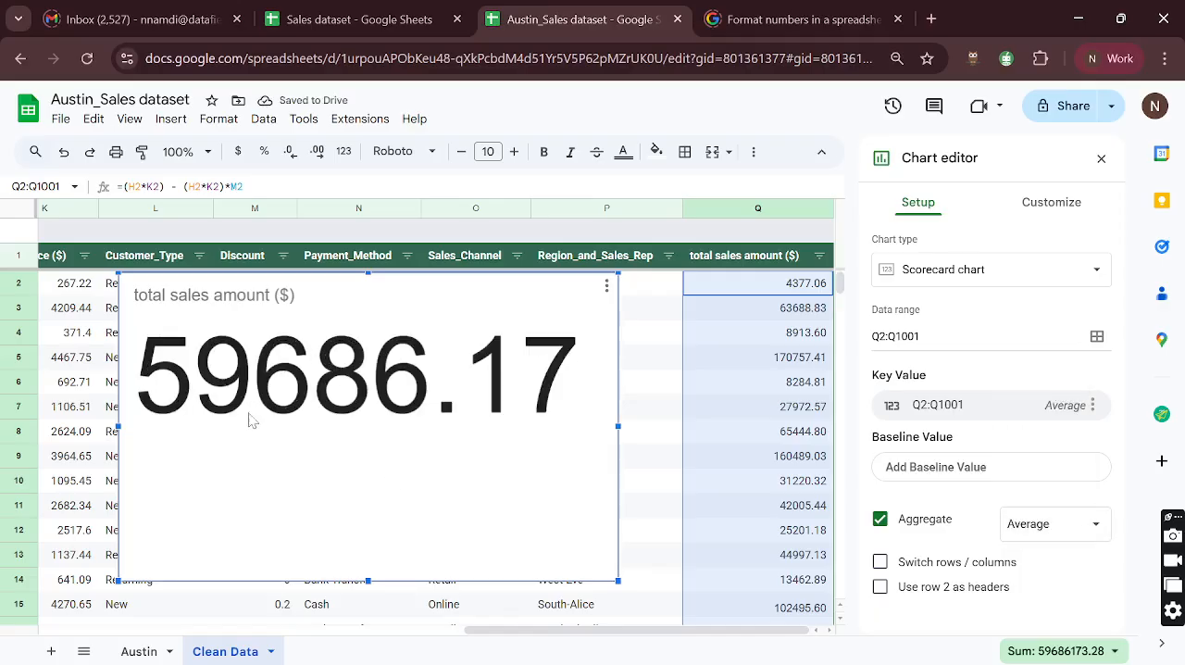
{"action": "left_click", "coordinate": [1044, 527]}
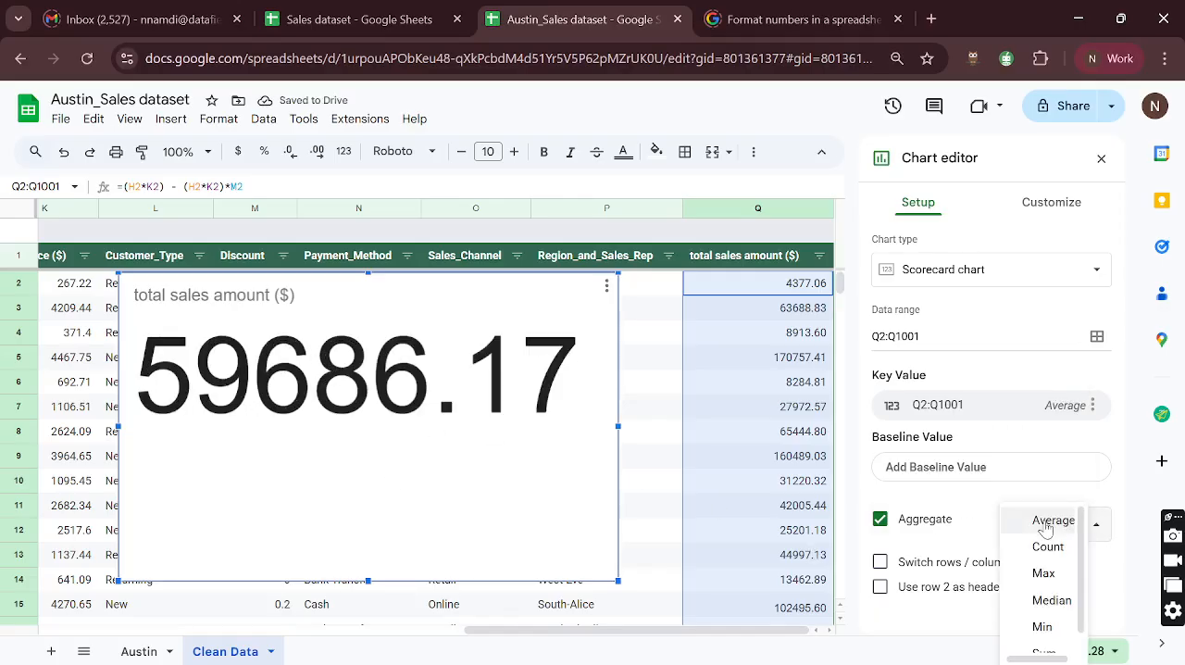
{"action": "left_click", "coordinate": [1051, 545]}
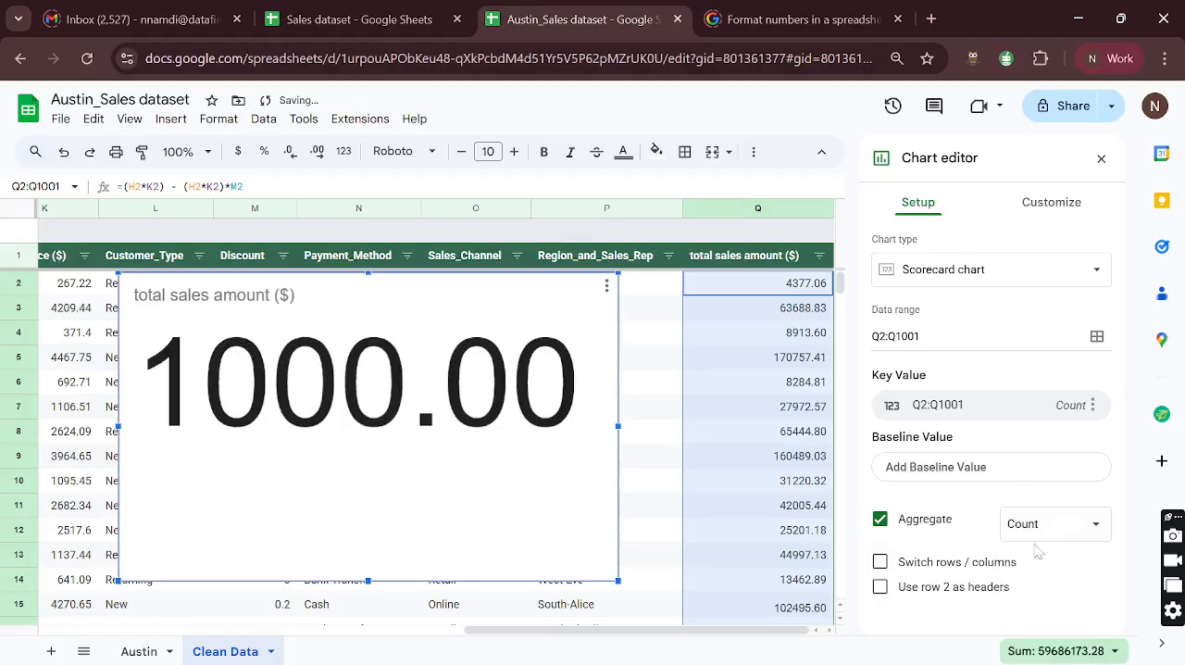
{"action": "left_click", "coordinate": [1033, 535]}
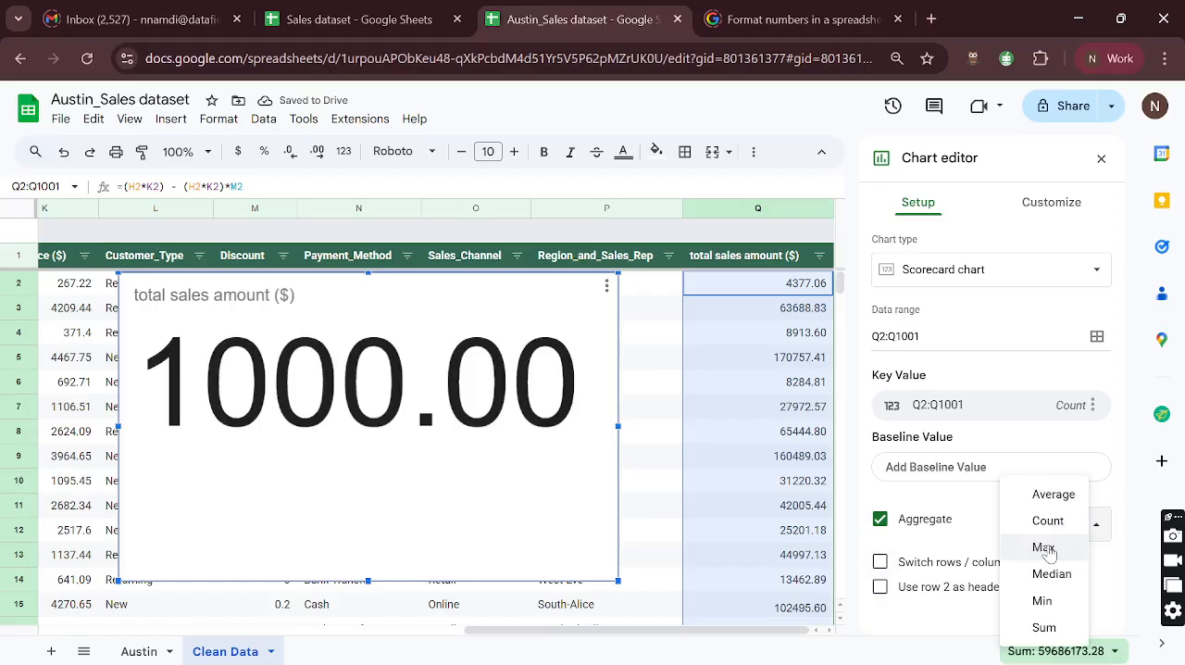
{"action": "left_click", "coordinate": [1044, 548]}
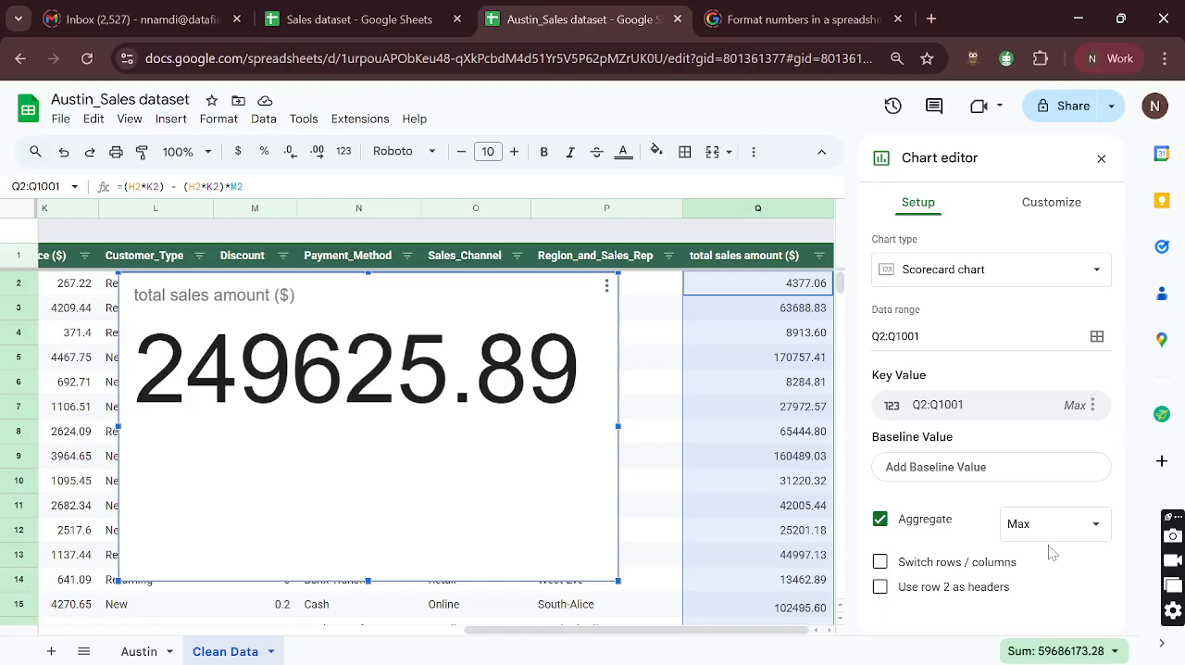
{"action": "left_click", "coordinate": [1045, 527]}
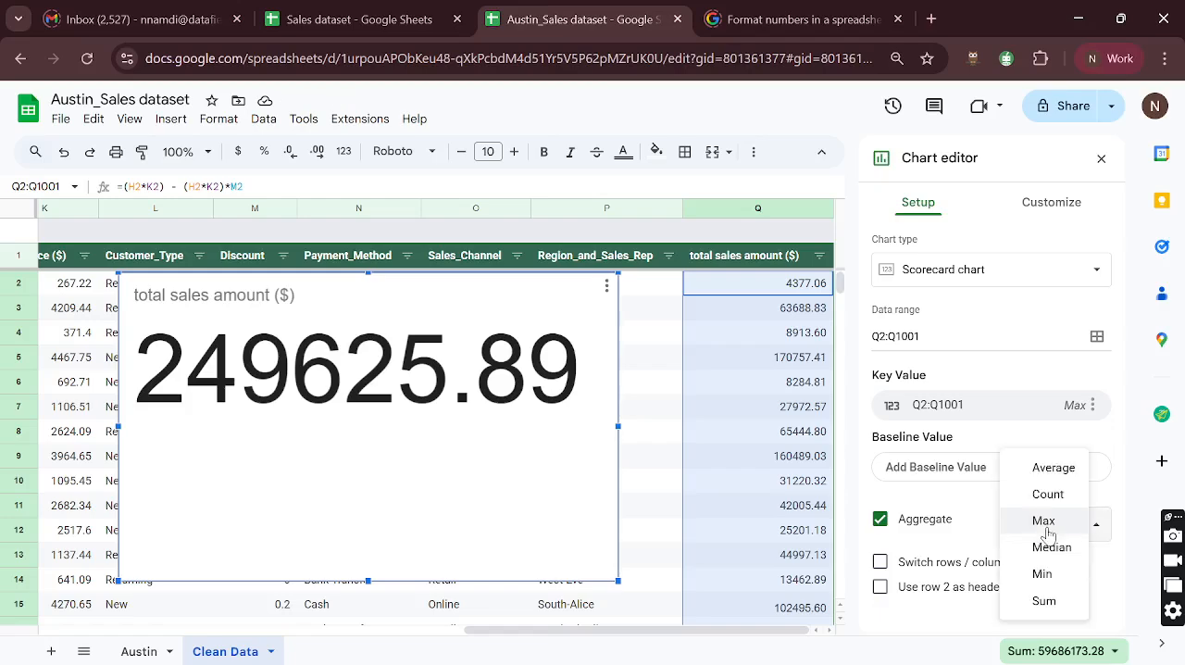
{"action": "left_click", "coordinate": [1043, 602]}
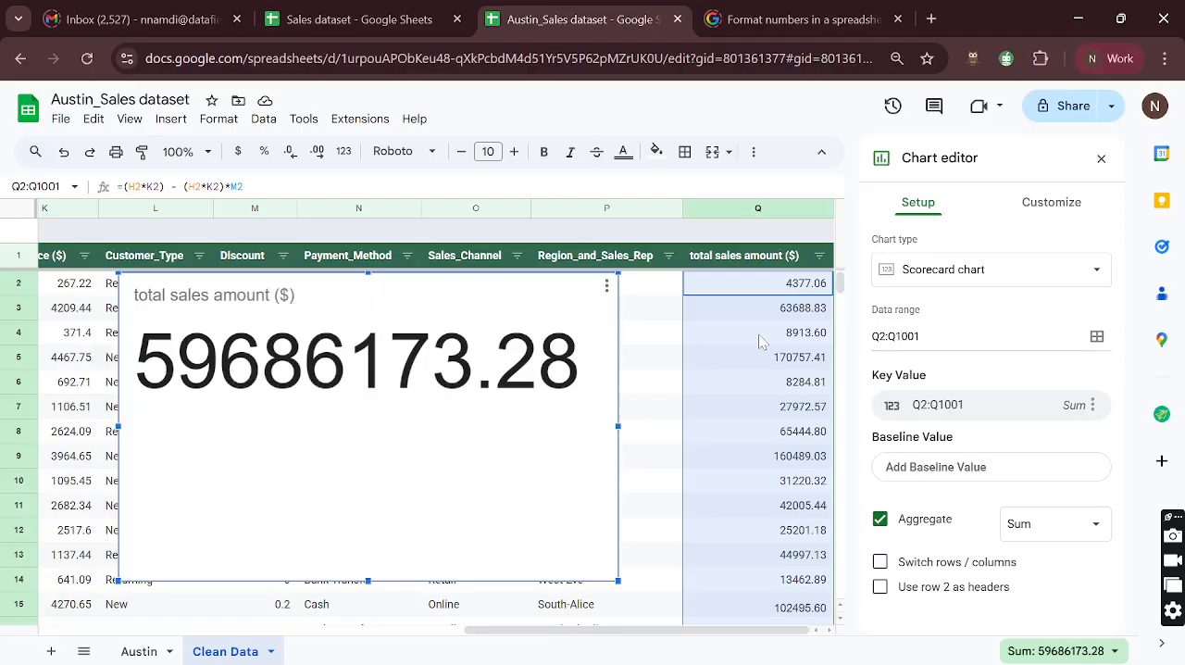
- Try a scale factor of 1,000,000,000 for the scorecard's key value and settle on 1,000,000
{"action": "left_click", "coordinate": [1051, 204]}
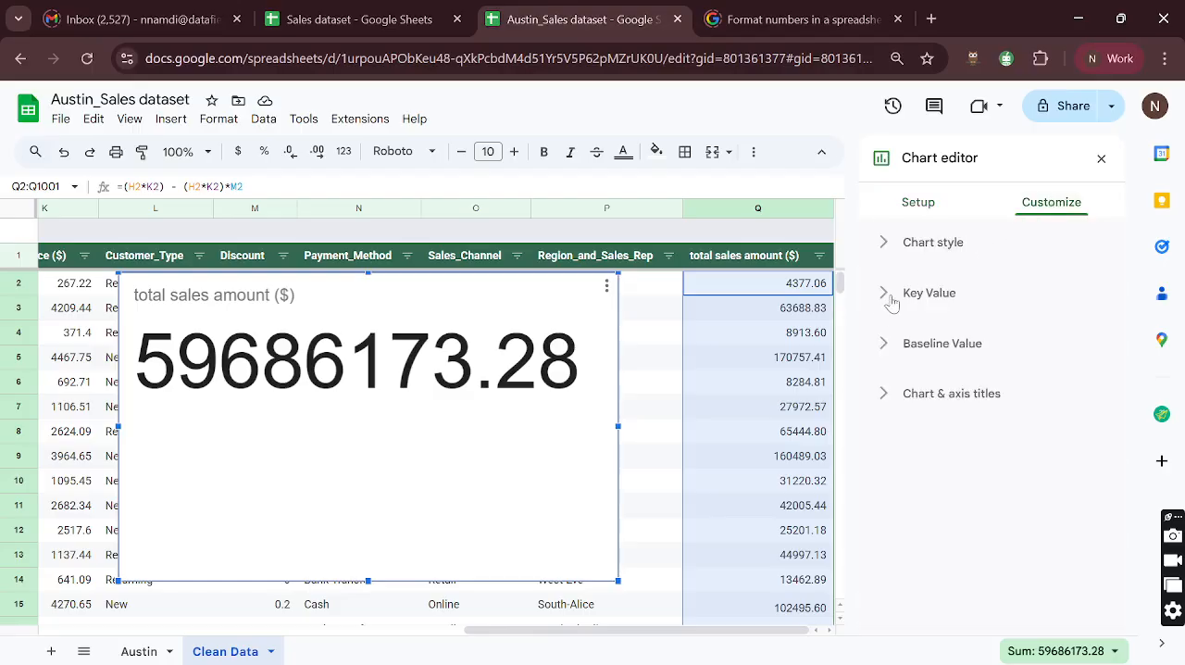
{"action": "left_click", "coordinate": [884, 294]}
{"action": "scroll", "coordinate": [966, 333], "scroll_direction": "down", "scroll_amount": 2}
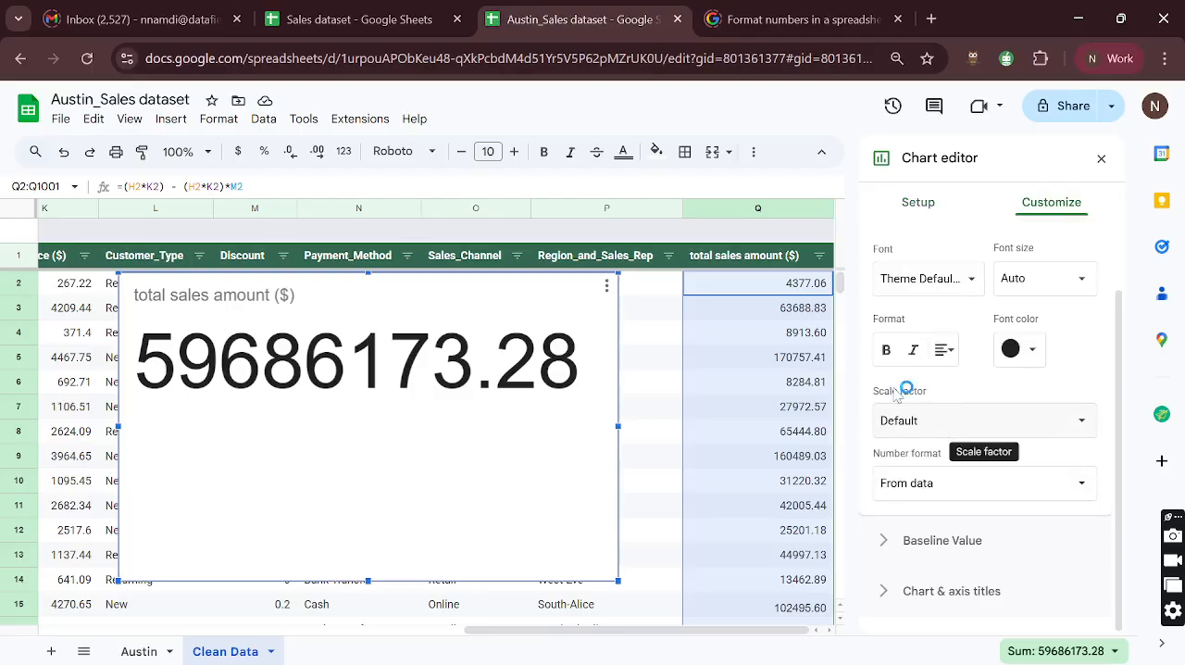
{"action": "left_click", "coordinate": [936, 426]}
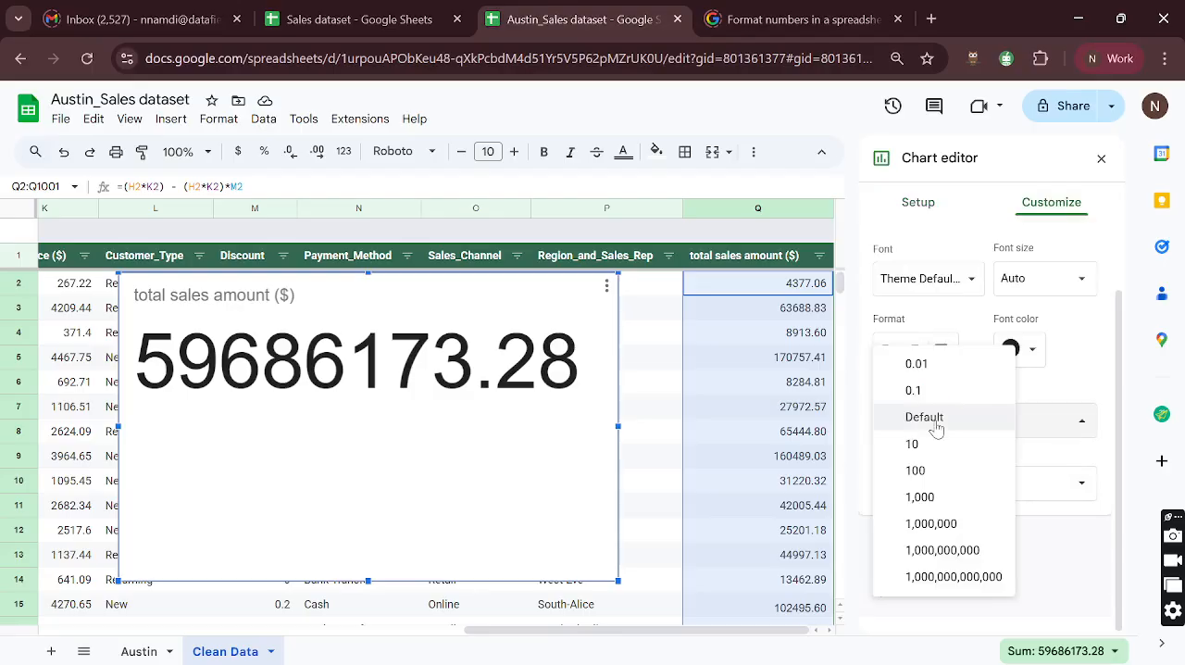
{"action": "left_click", "coordinate": [933, 553]}
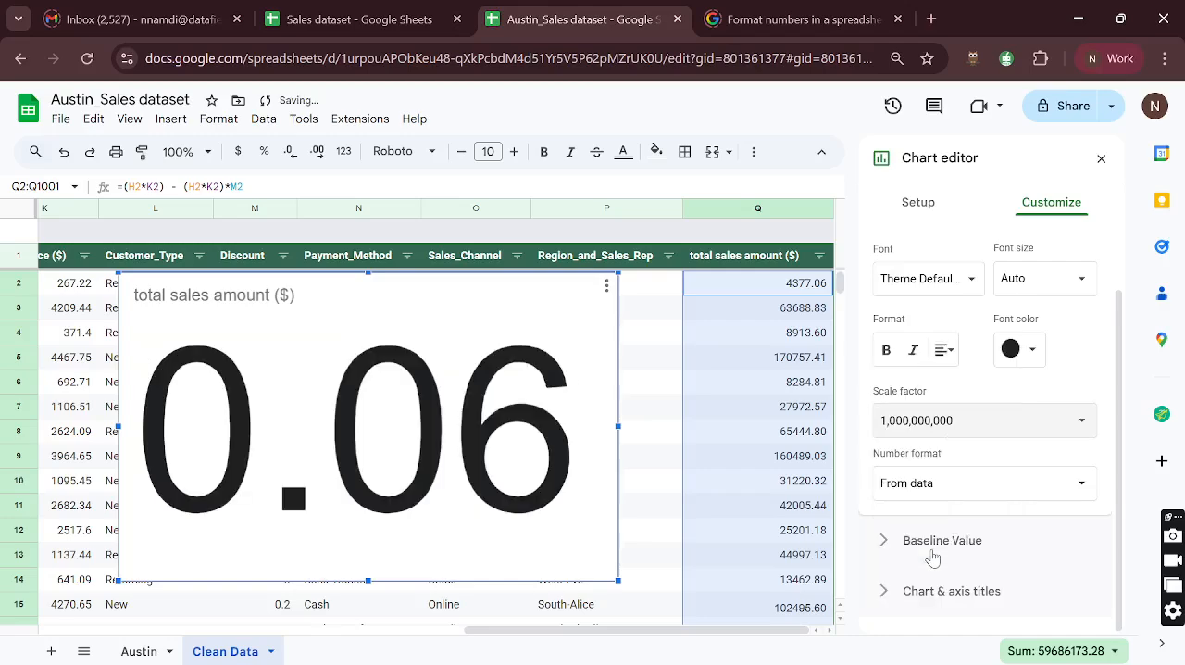
{"action": "left_click", "coordinate": [975, 422]}
{"action": "left_click", "coordinate": [939, 391]}
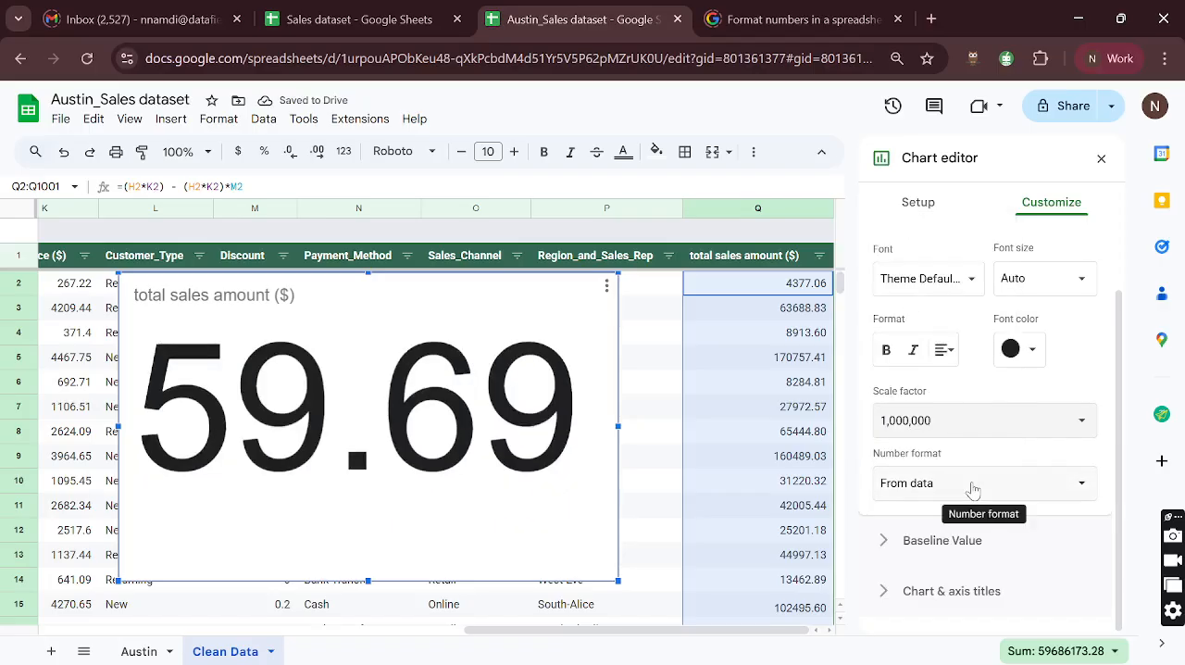
- Set the scorecard key value's number format to Custom with the suffix M
{"action": "left_click", "coordinate": [973, 489]}
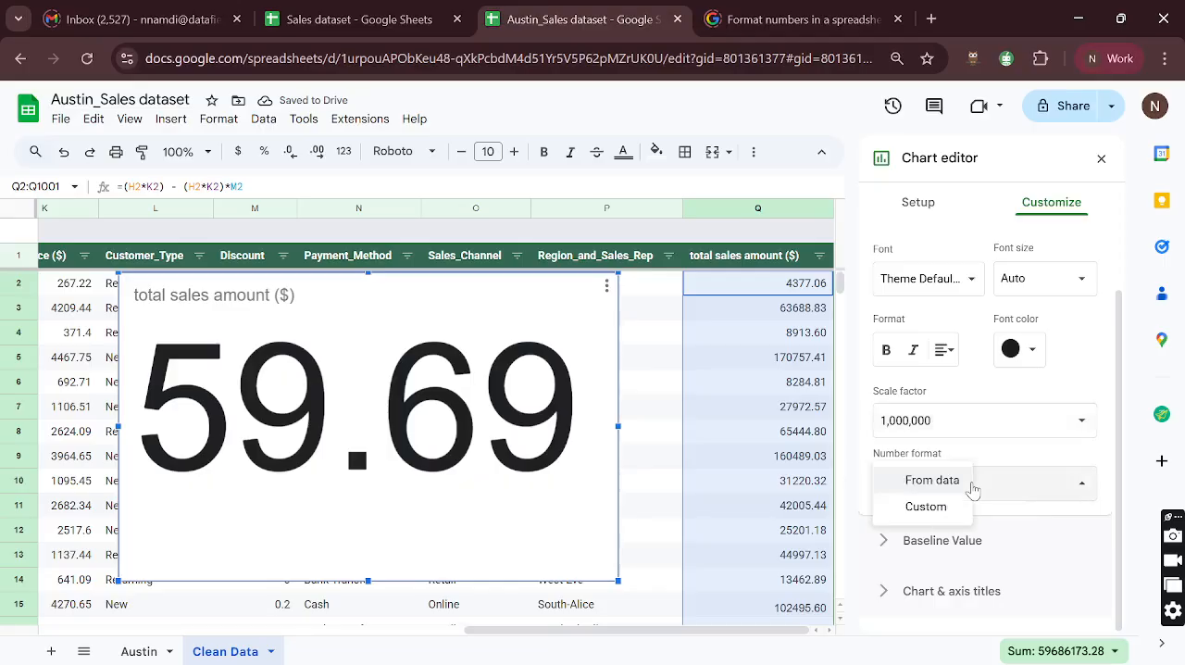
{"action": "left_click", "coordinate": [924, 507]}
{"action": "scroll", "coordinate": [954, 441], "scroll_direction": "down", "scroll_amount": 1}
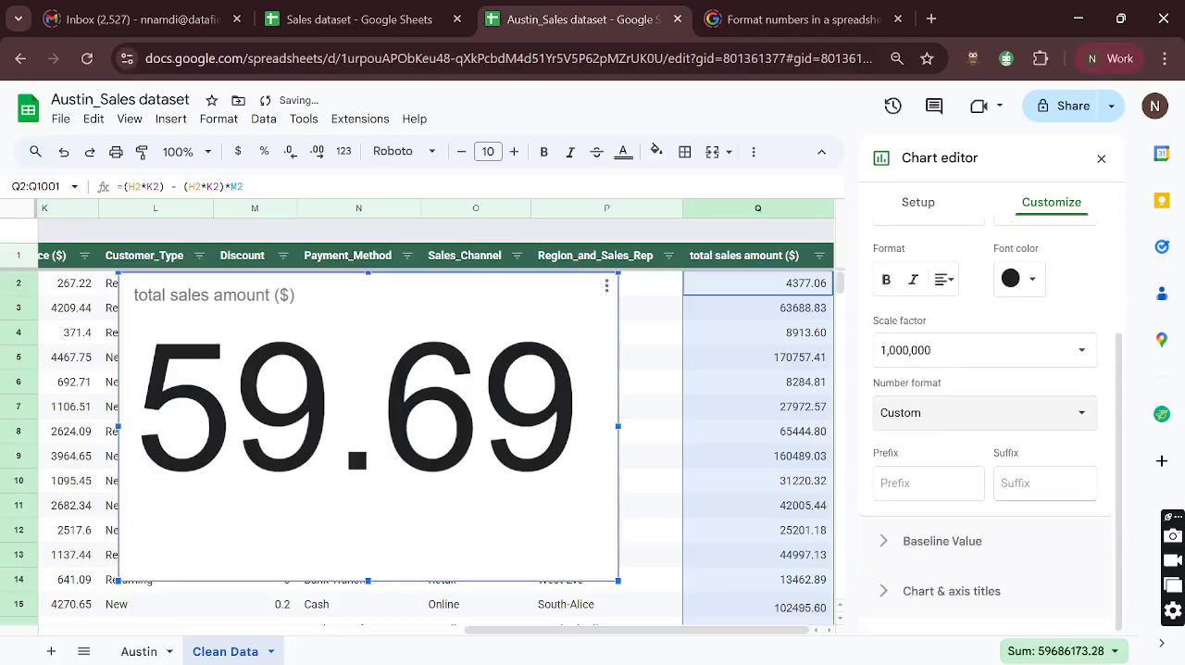
{"action": "left_click", "coordinate": [1044, 482]}
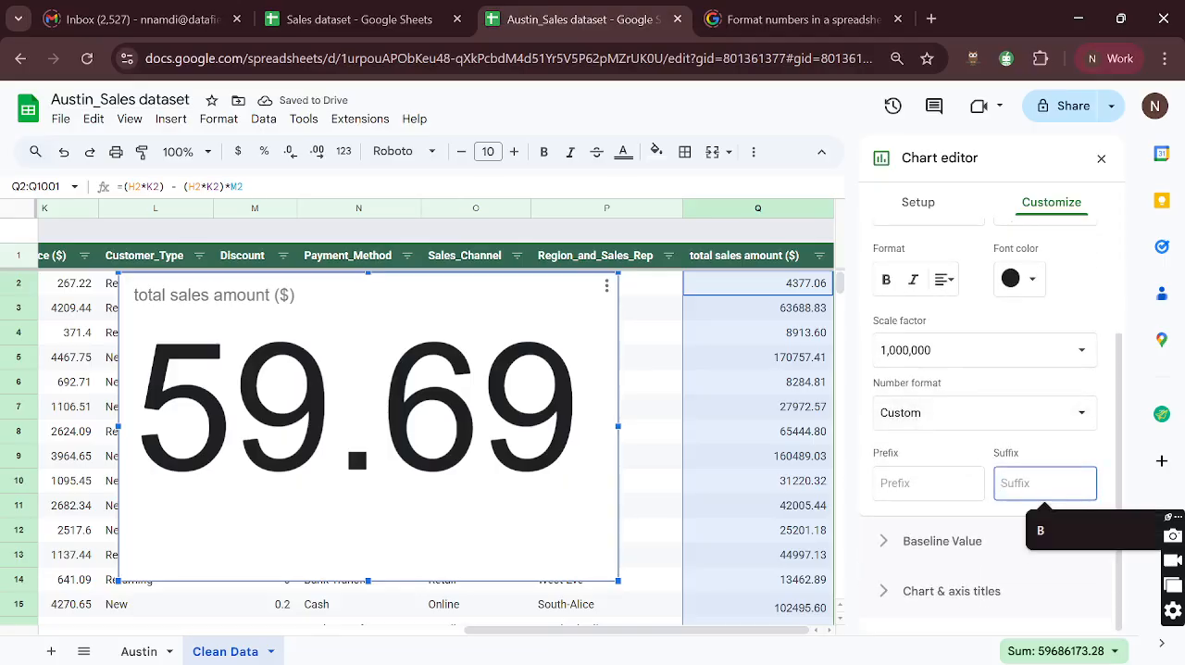
{"action": "type", "text": "M"}
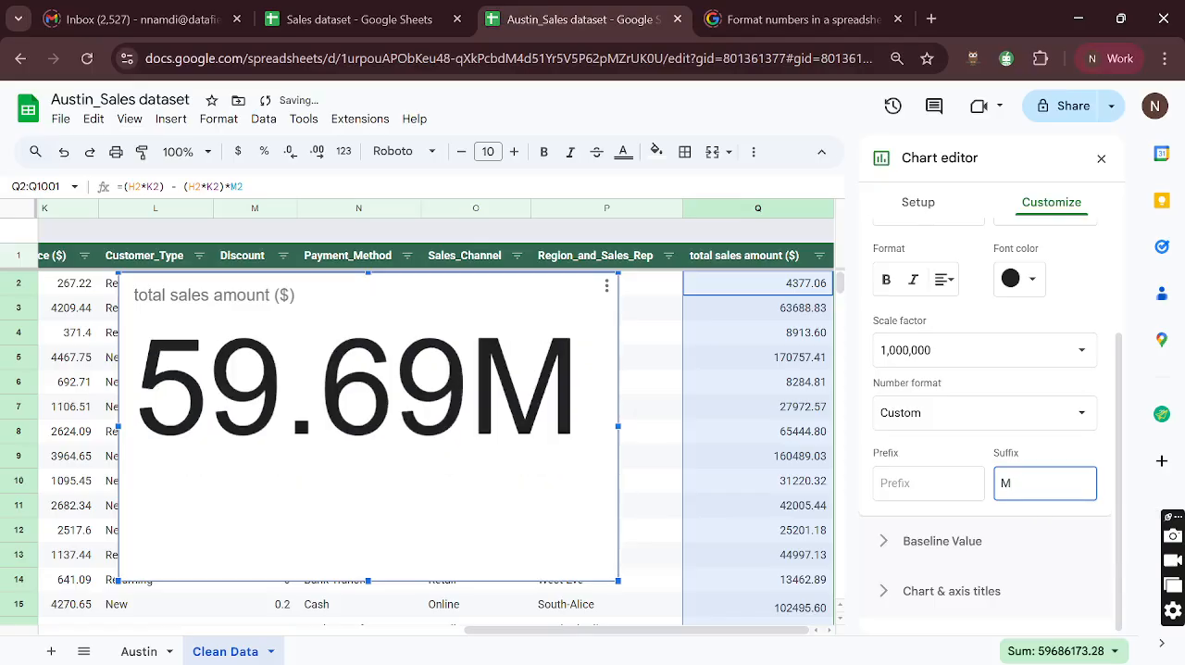
- Add the prefix $ to the scorecard's key value and shrink the chart to a compact card ending at row 6
{"action": "left_click", "coordinate": [927, 483]}
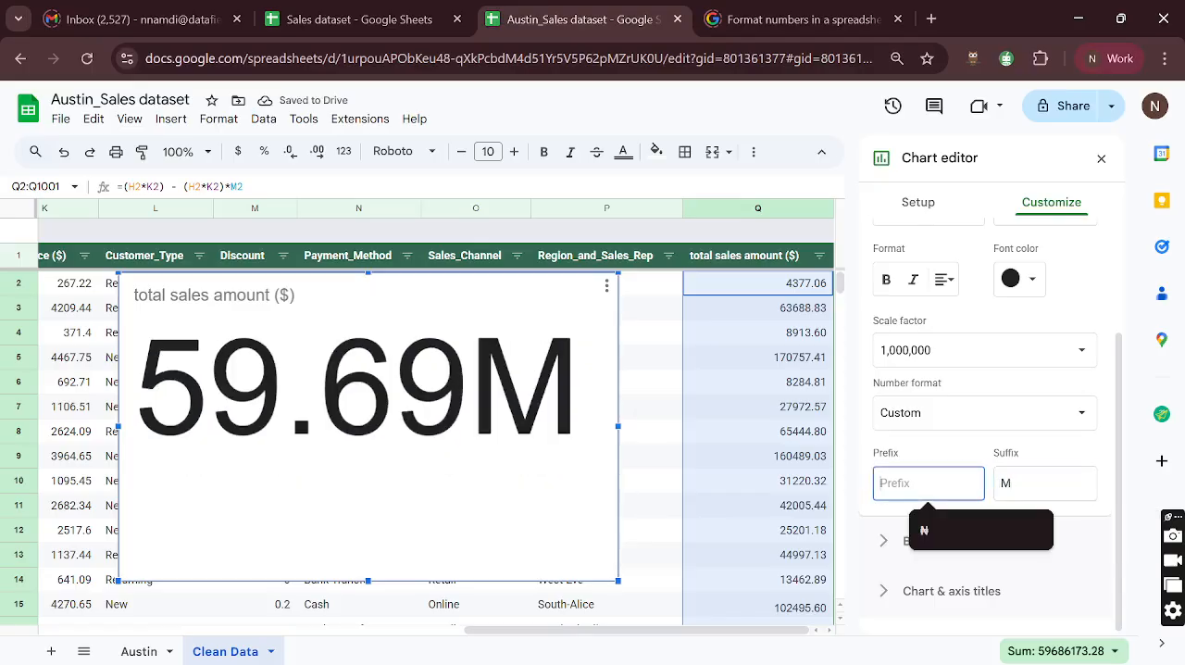
{"action": "type", "text": "$"}
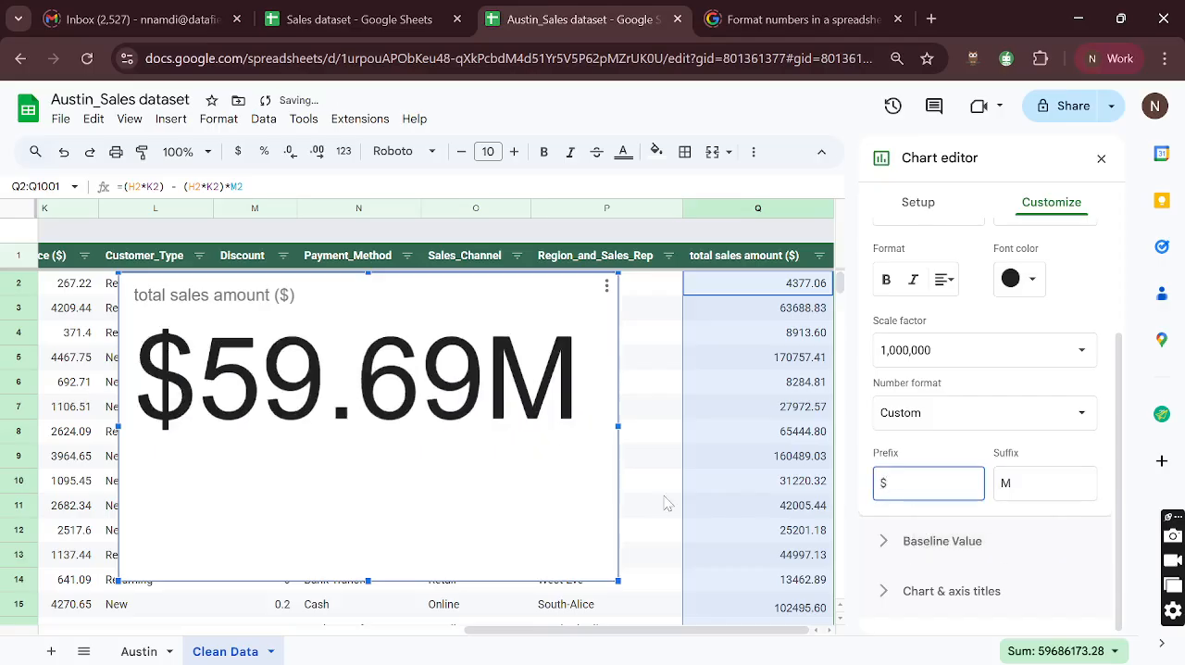
{"action": "left_click_drag", "start_coordinate": [617, 578], "coordinate": [441, 470]}
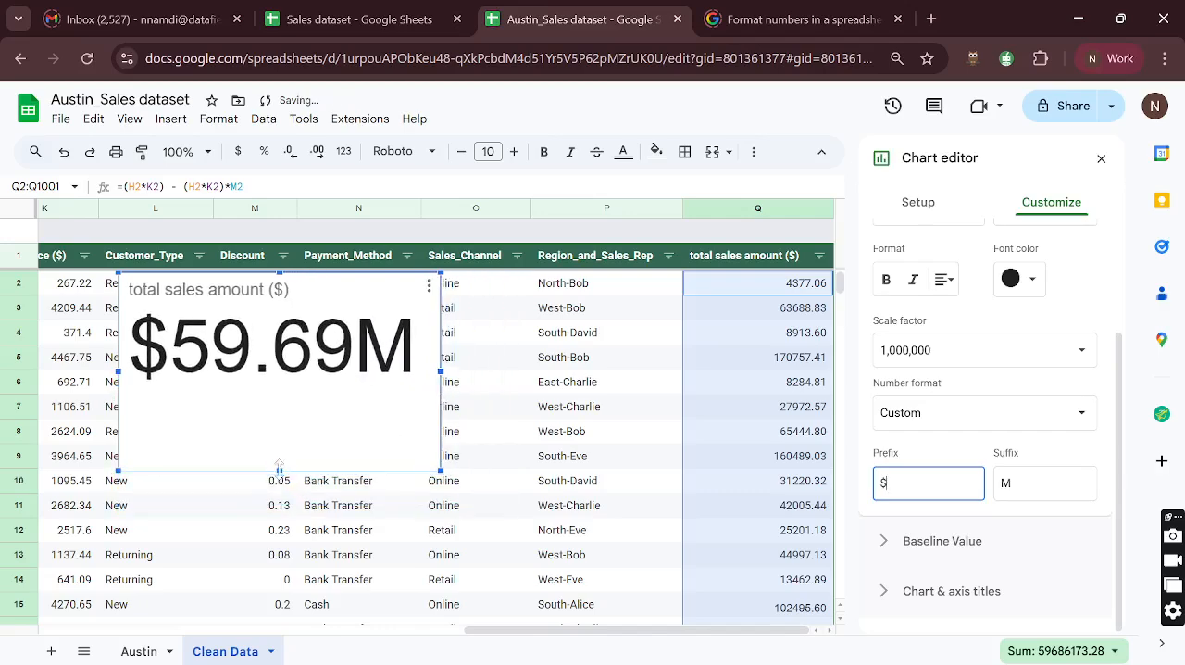
{"action": "left_click_drag", "start_coordinate": [280, 470], "coordinate": [280, 387]}
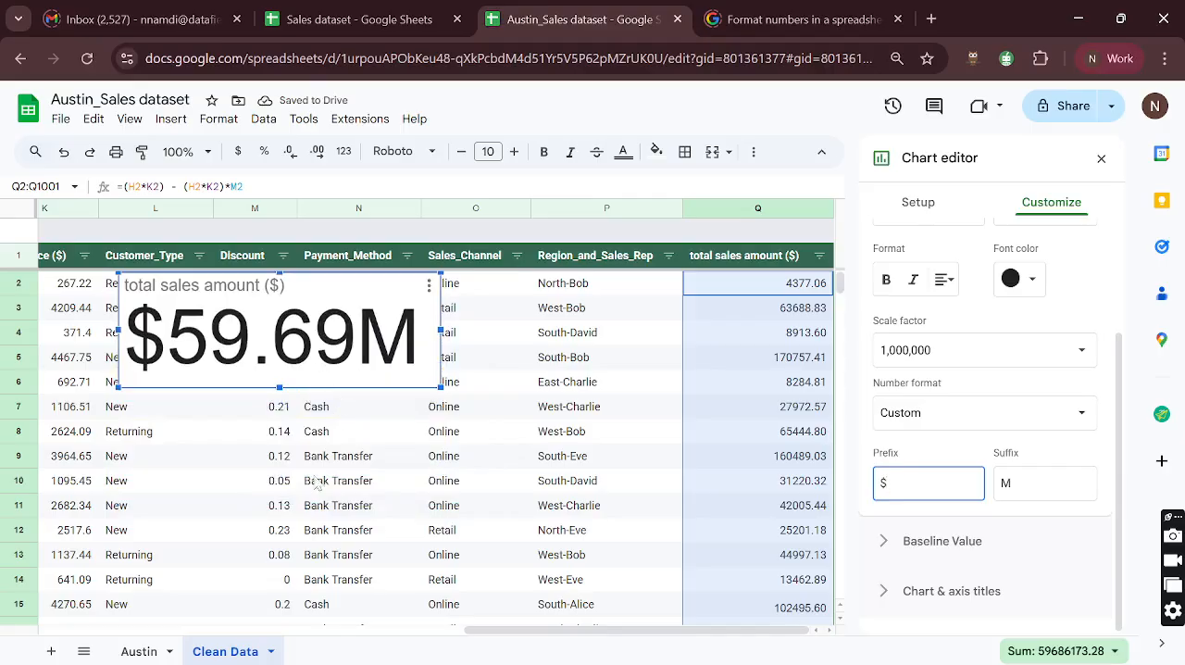
- Add a new sheet named Dashboard and leave its cell A1 empty
{"action": "left_click", "coordinate": [53, 653]}
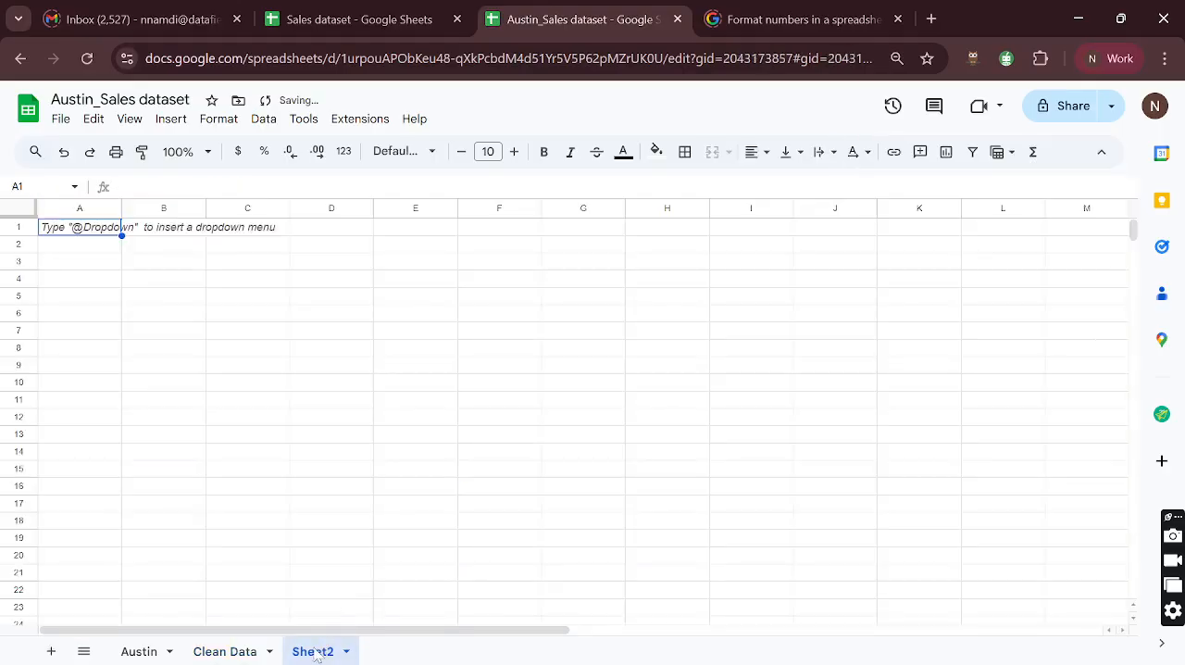
{"action": "double_click", "coordinate": [315, 652]}
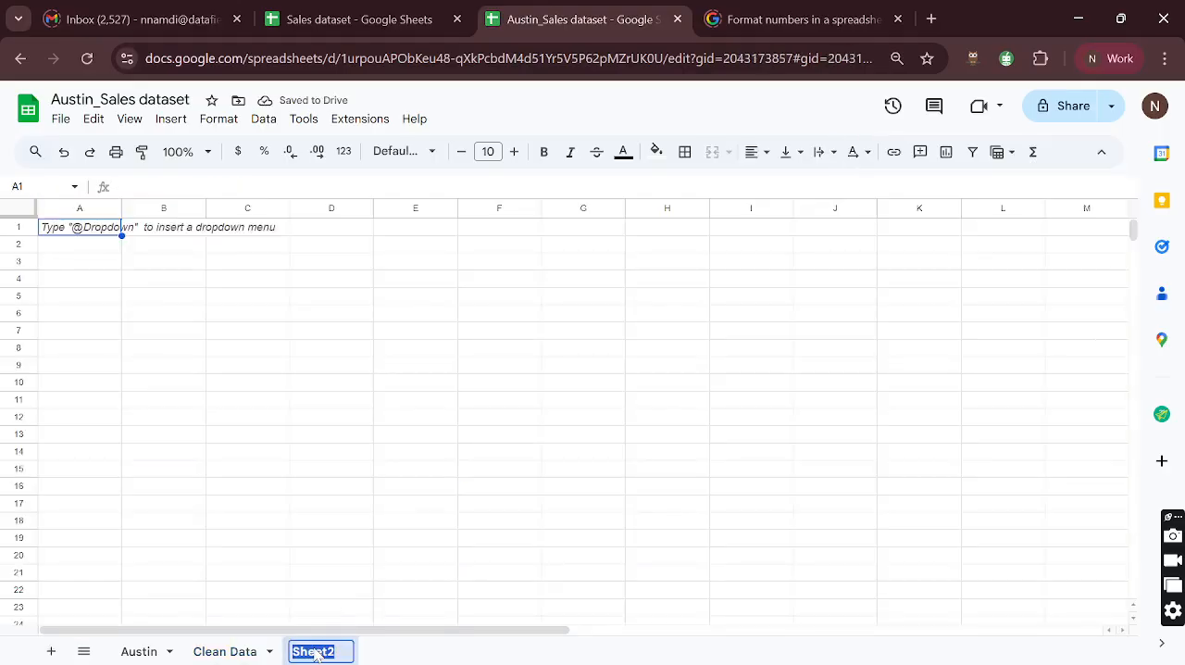
{"action": "type", "text": "Dashboard"}
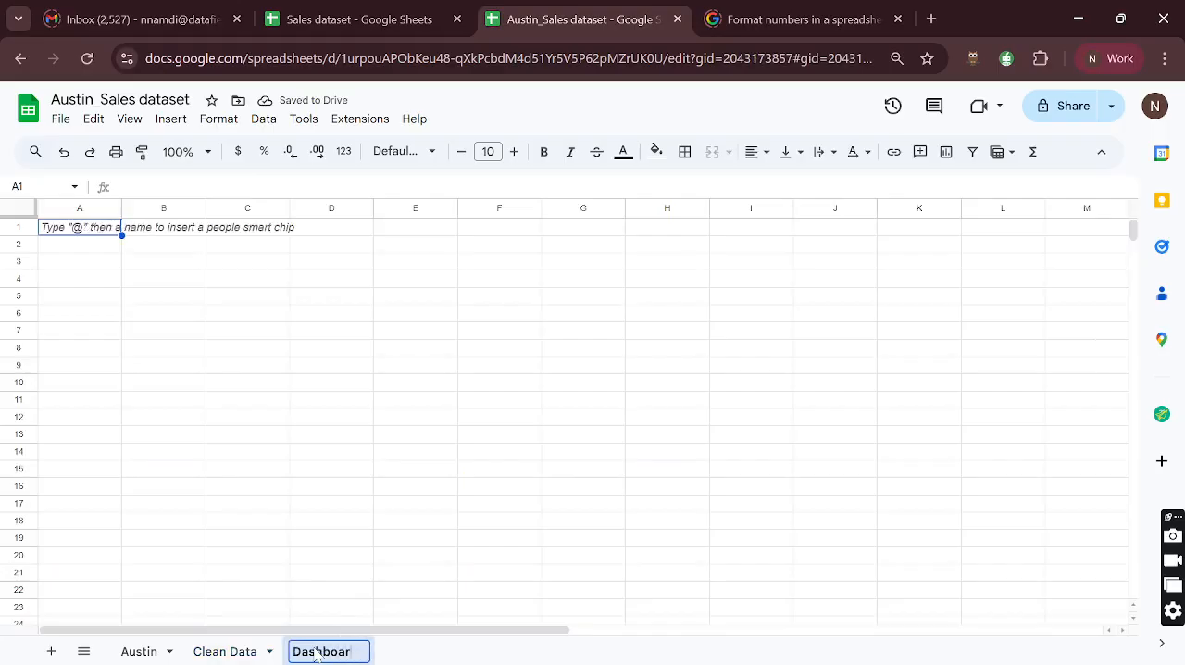
{"action": "key", "text": "Return"}
{"action": "type", "text": "$"}
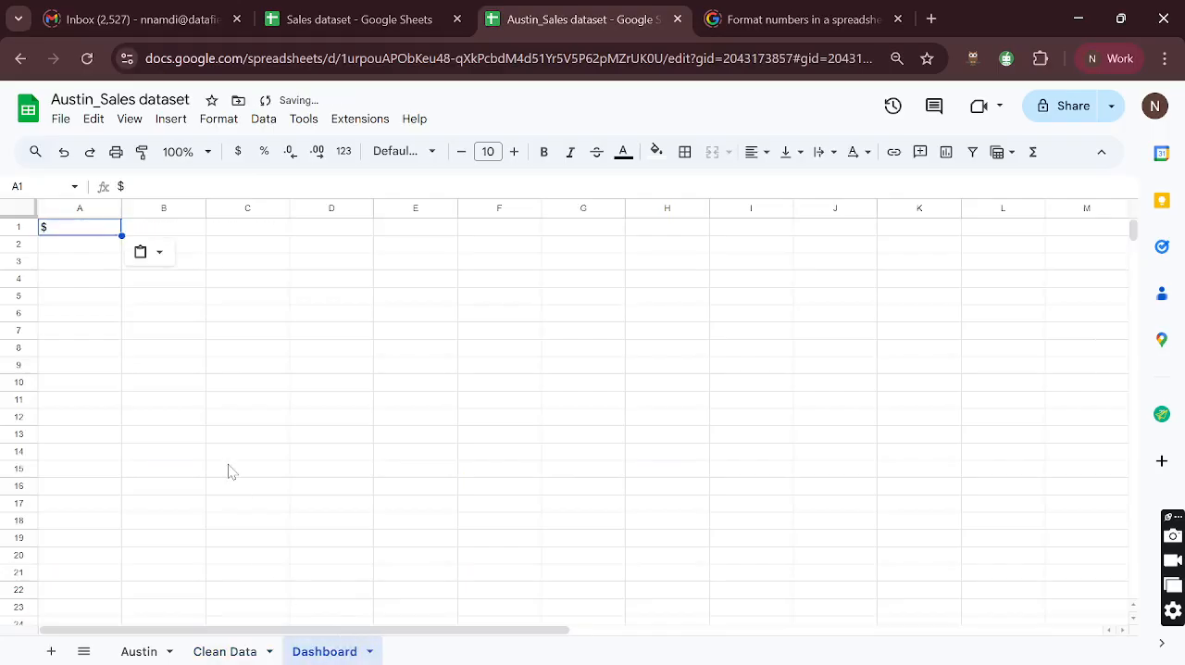
{"action": "key", "text": "Delete"}
- Move the total sales amount scorecard from the Clean Data sheet to the Dashboard sheet
{"action": "left_click", "coordinate": [225, 651]}
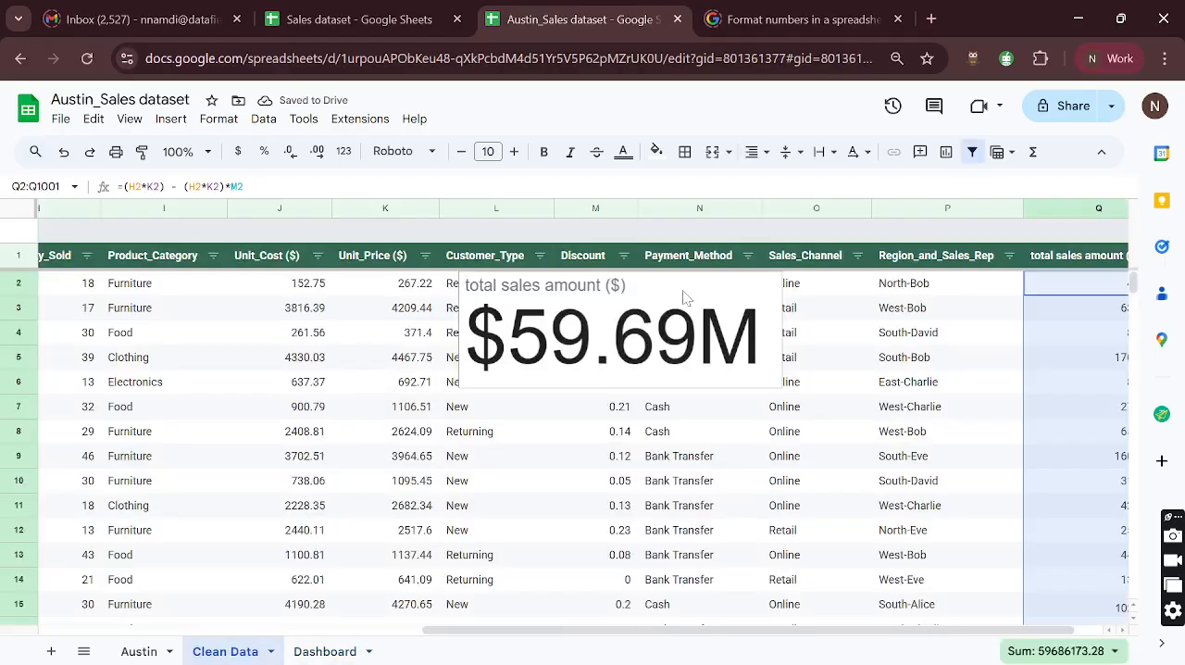
{"action": "left_click", "coordinate": [685, 296]}
{"action": "key", "text": "ctrl+x"}
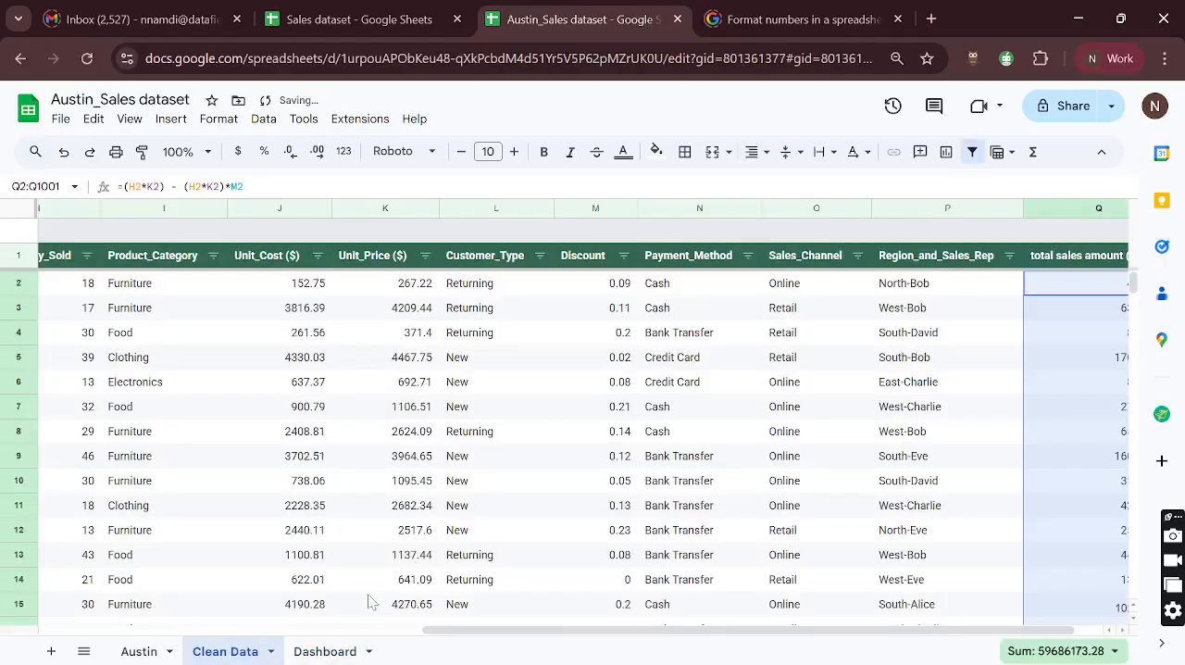
{"action": "left_click", "coordinate": [319, 650]}
{"action": "key", "text": "ctrl+v"}
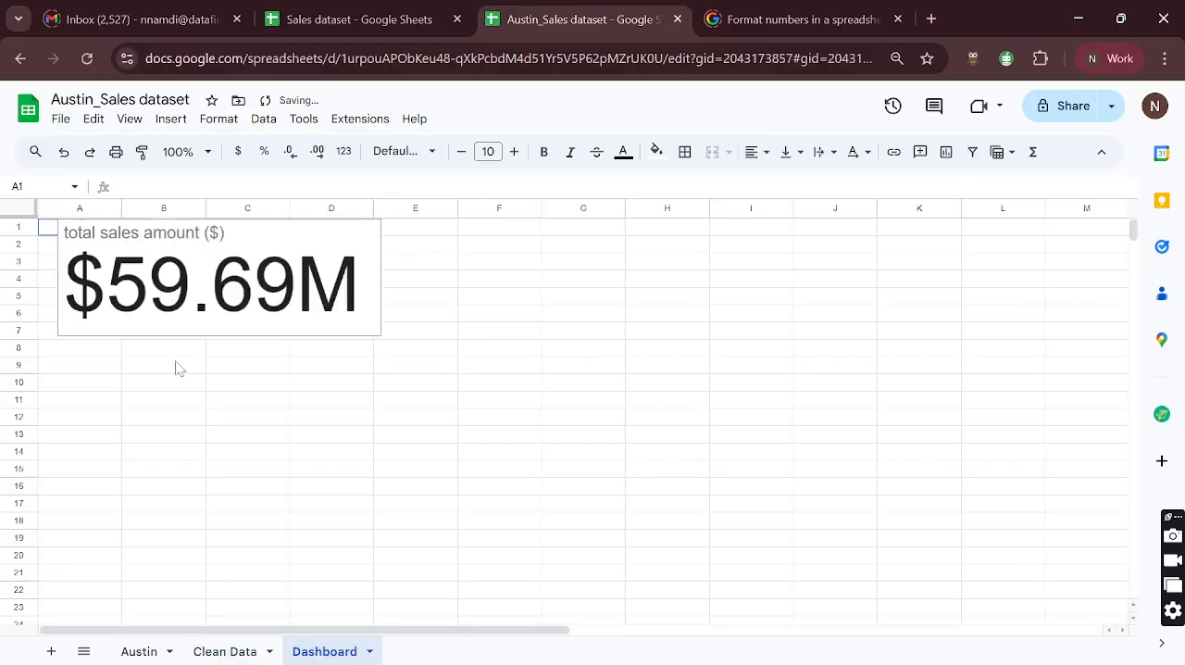
- Place the scorecard at the start of row 2 on the Dashboard and shrink it to span columns A to C down to row 6
{"action": "left_click", "coordinate": [235, 237]}
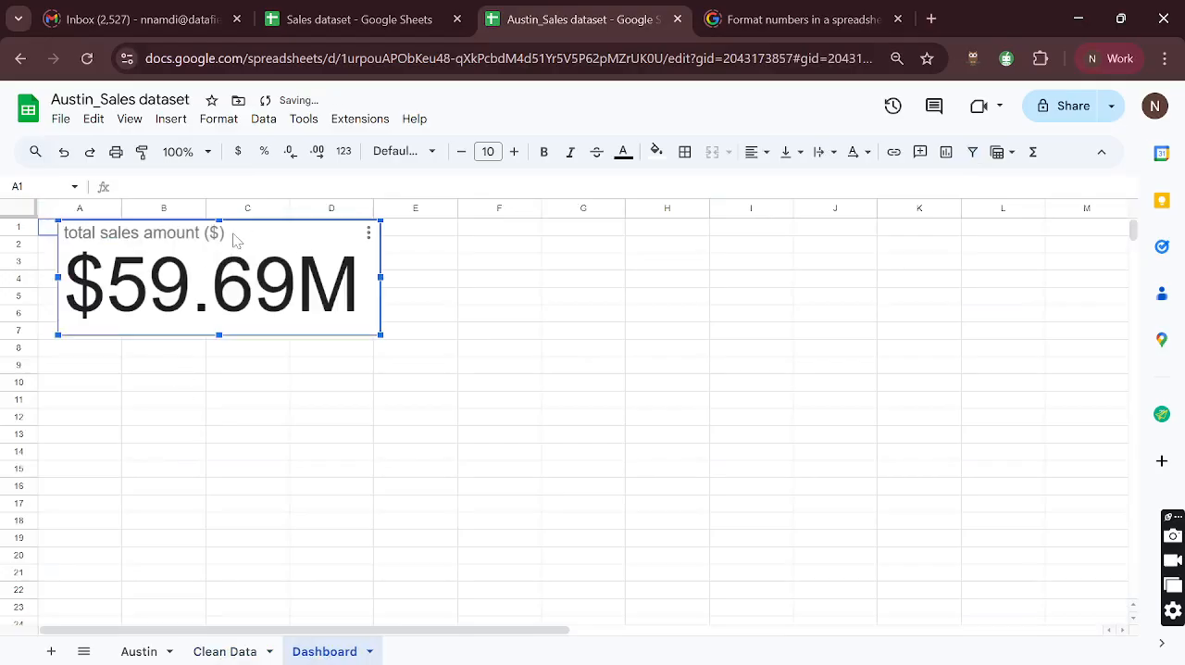
{"action": "left_click_drag", "start_coordinate": [275, 245], "coordinate": [248, 256]}
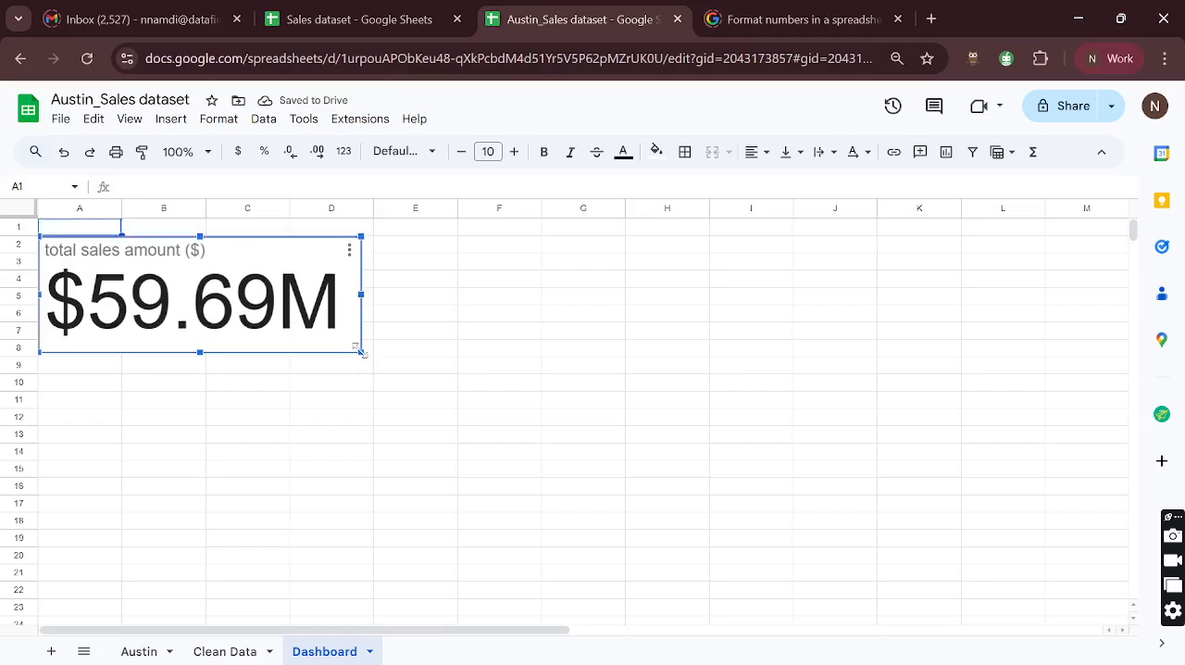
{"action": "left_click_drag", "start_coordinate": [361, 348], "coordinate": [267, 330]}
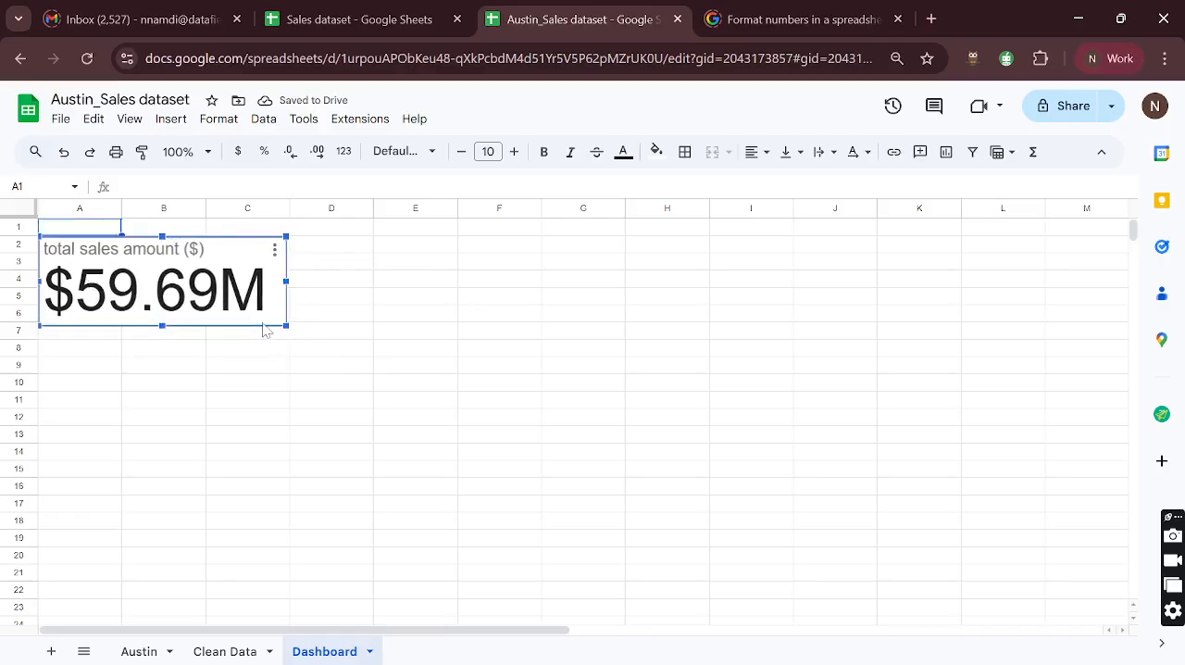
{"action": "left_click", "coordinate": [315, 342]}
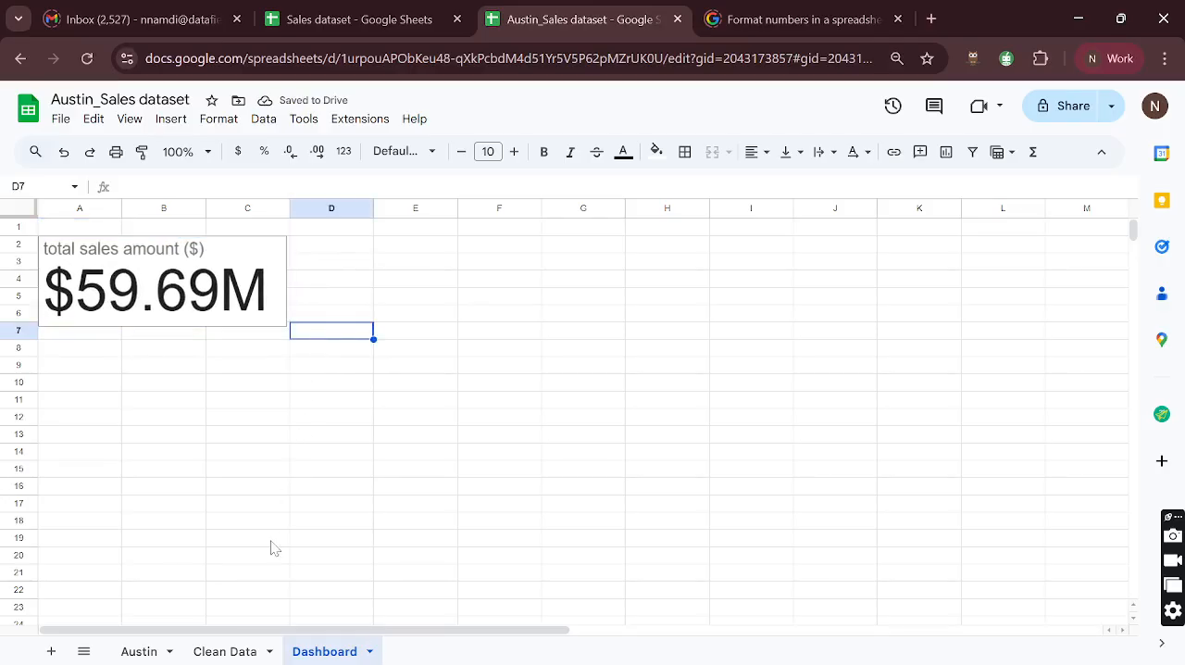
- Review the CHARTS task list on the Austin sheet, including the cards for total sales amount and total number of transactions
{"action": "left_click", "coordinate": [148, 653]}
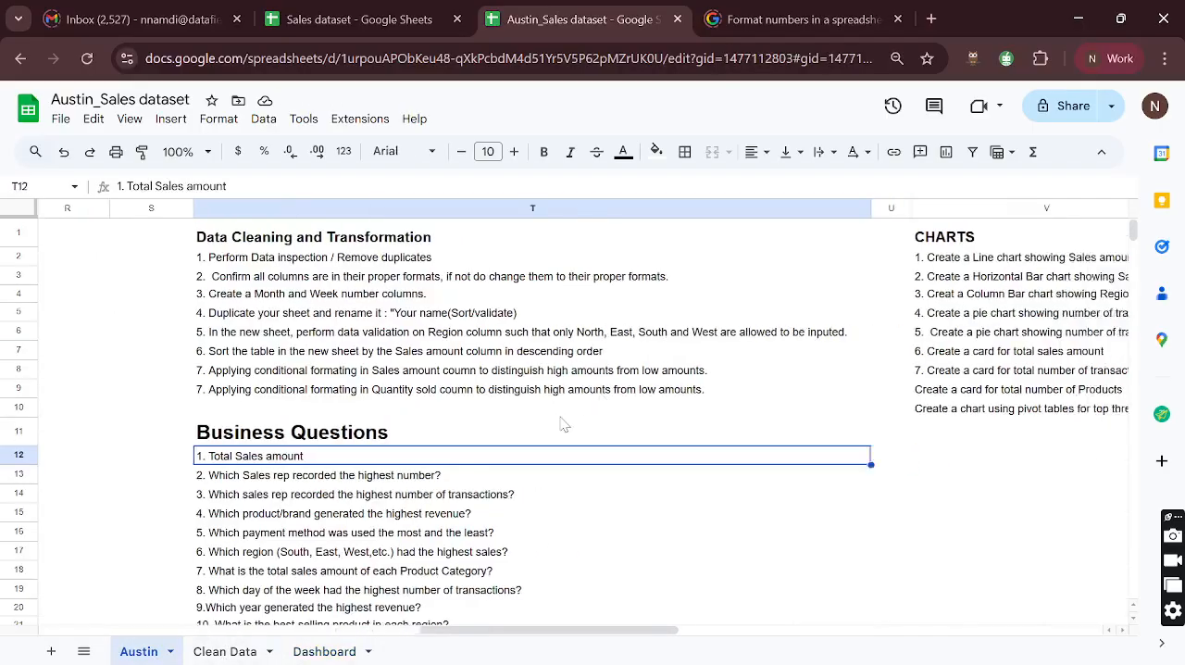
{"action": "scroll", "coordinate": [562, 423], "scroll_direction": "right", "scroll_amount": 2}
{"action": "scroll", "coordinate": [462, 417], "scroll_direction": "down", "scroll_amount": 1}
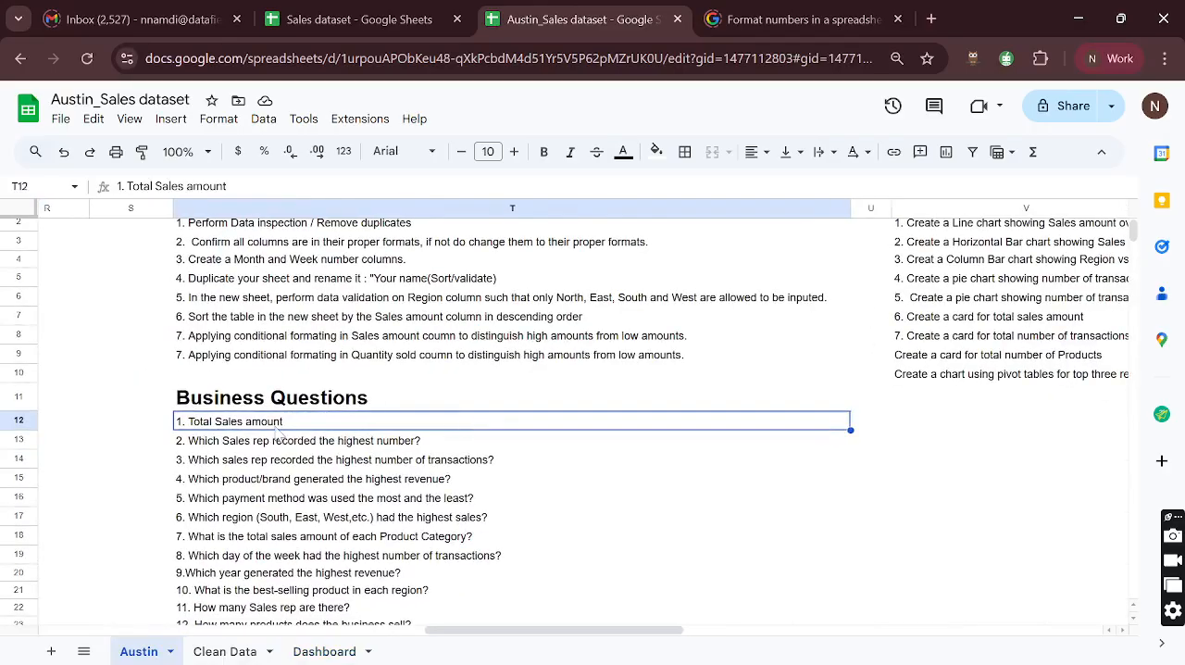
{"action": "scroll", "coordinate": [278, 435], "scroll_direction": "up", "scroll_amount": 1}
{"action": "scroll", "coordinate": [280, 433], "scroll_direction": "right", "scroll_amount": 2}
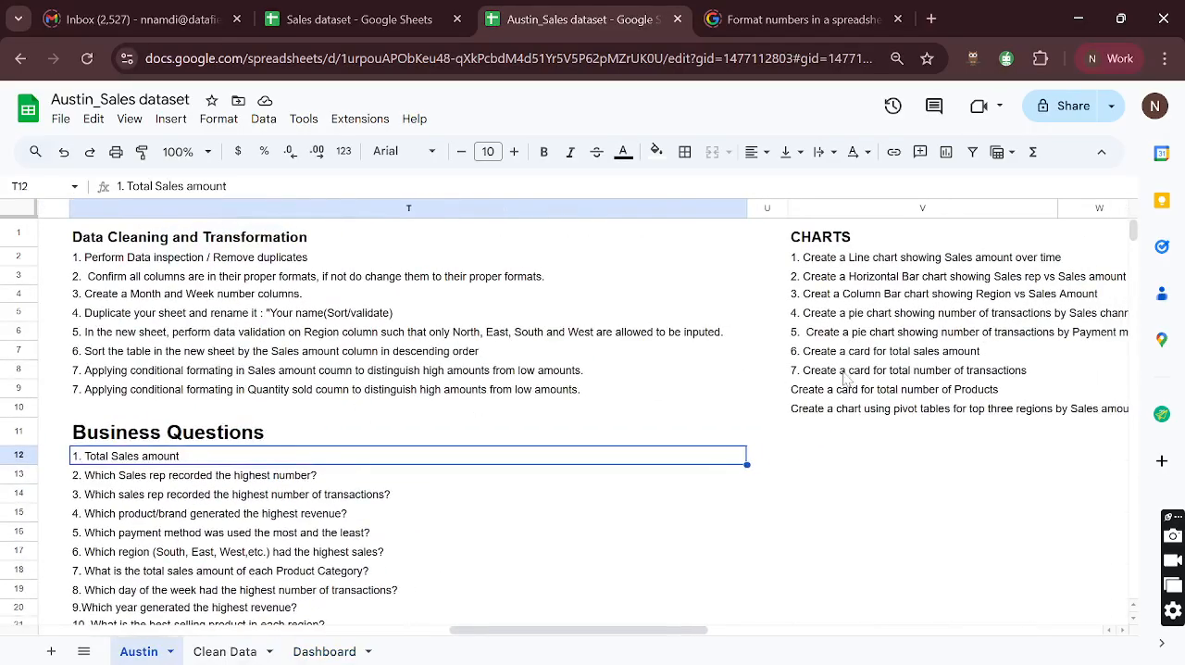
{"action": "scroll", "coordinate": [831, 339], "scroll_direction": "right", "scroll_amount": 1}
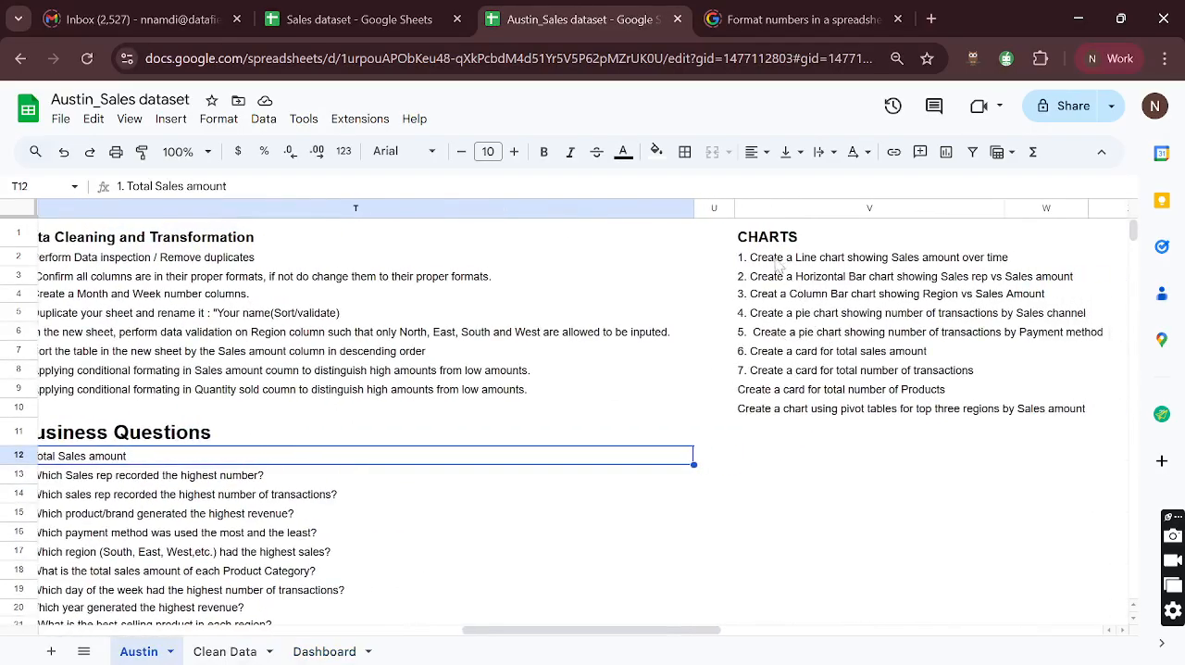
{"action": "left_click_drag", "start_coordinate": [776, 261], "coordinate": [786, 413]}
{"action": "left_click", "coordinate": [786, 413]}
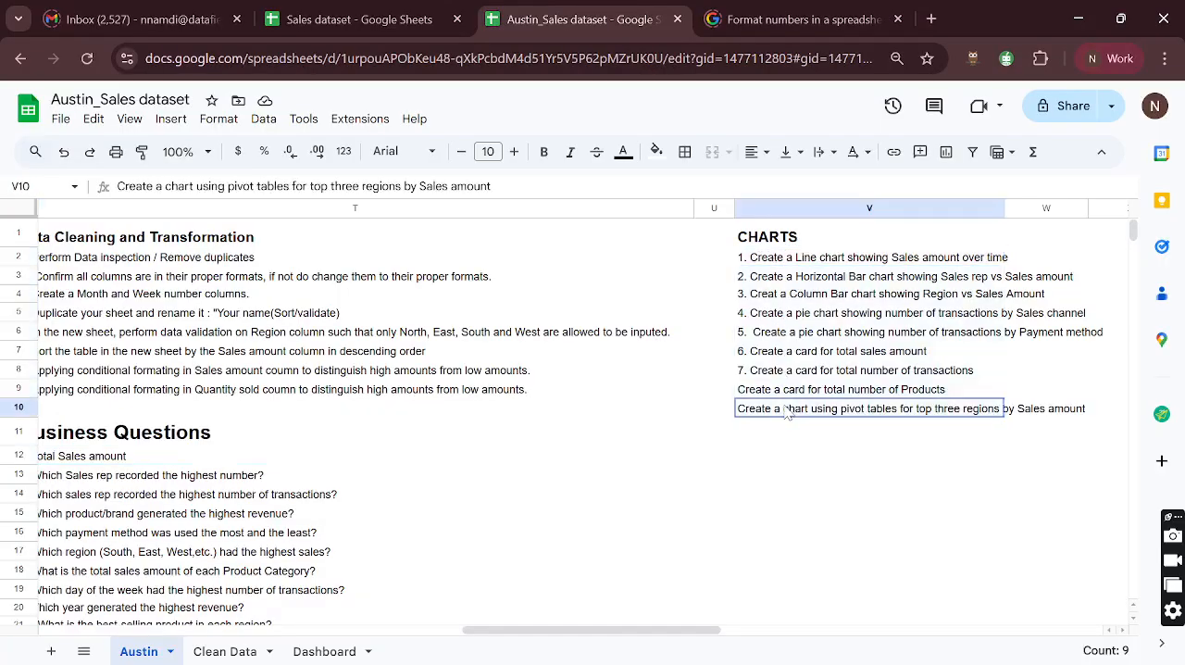
{"action": "scroll", "coordinate": [547, 431], "scroll_direction": "left", "scroll_amount": 5}
{"action": "scroll", "coordinate": [547, 431], "scroll_direction": "down", "scroll_amount": 1}
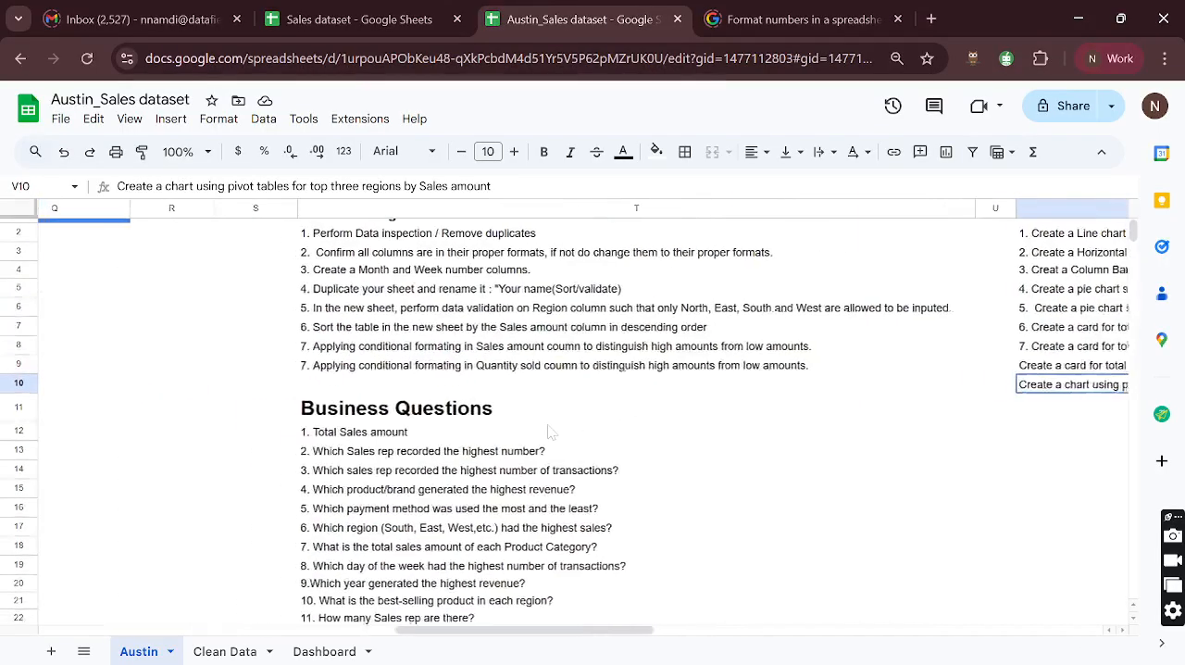
{"action": "left_click", "coordinate": [375, 438]}
{"action": "scroll", "coordinate": [472, 450], "scroll_direction": "right", "scroll_amount": 6}
{"action": "scroll", "coordinate": [548, 444], "scroll_direction": "up", "scroll_amount": 1}
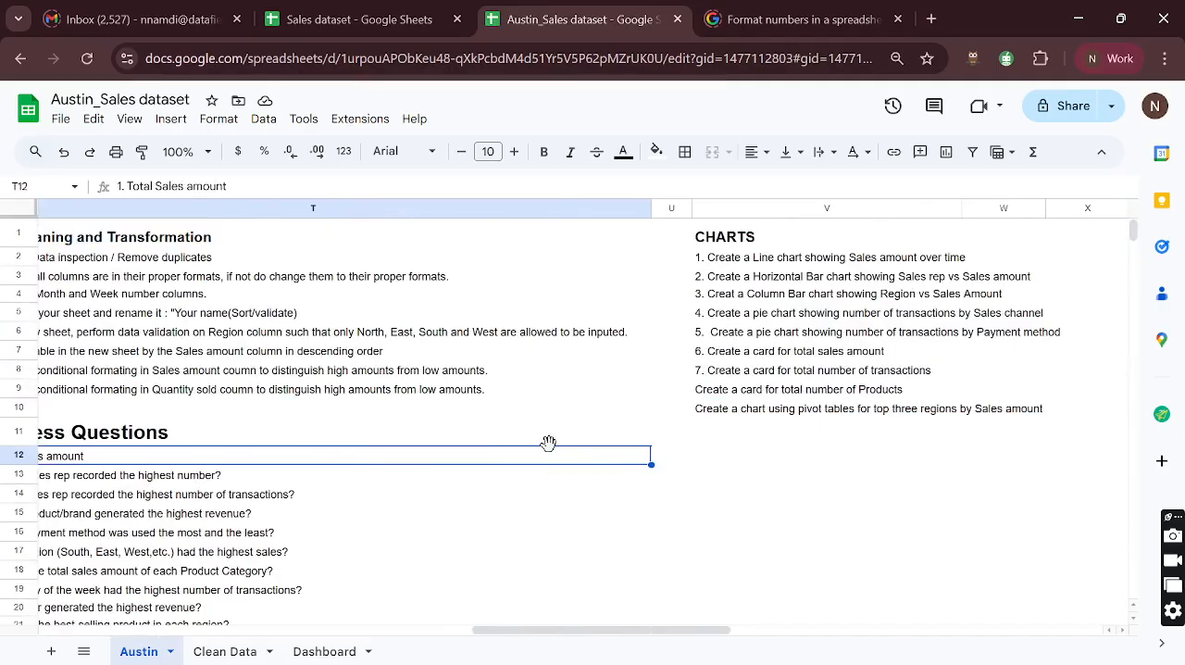
{"action": "scroll", "coordinate": [546, 443], "scroll_direction": "left", "scroll_amount": 2}
{"action": "left_click", "coordinate": [840, 357]}
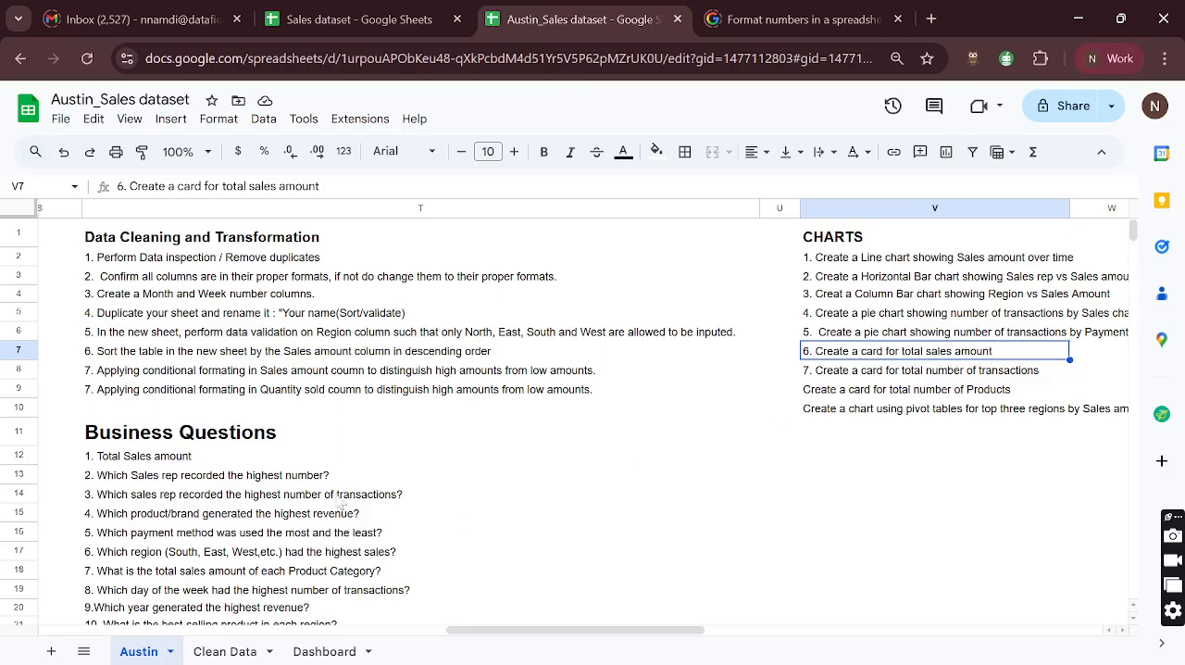
{"action": "left_click", "coordinate": [868, 373]}
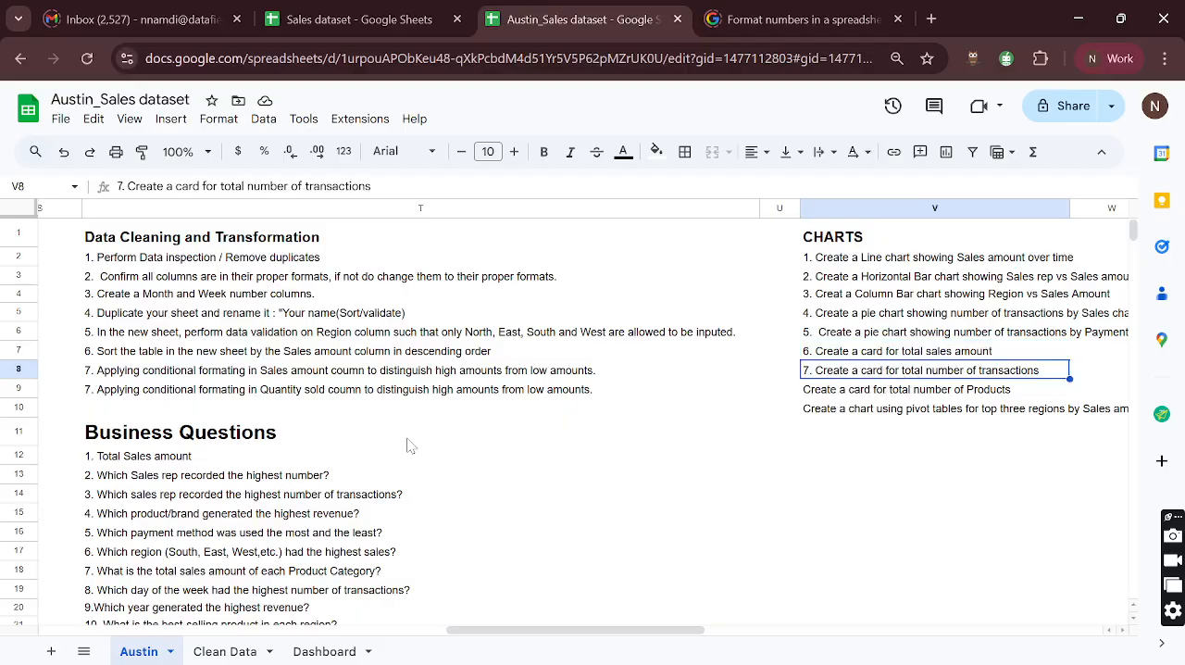
- Read through the full Business Questions list on the Austin sheet for questions related to the number of transactions
{"action": "scroll", "coordinate": [407, 408], "scroll_direction": "down", "scroll_amount": 3}
{"action": "scroll", "coordinate": [209, 537], "scroll_direction": "up", "scroll_amount": 3}
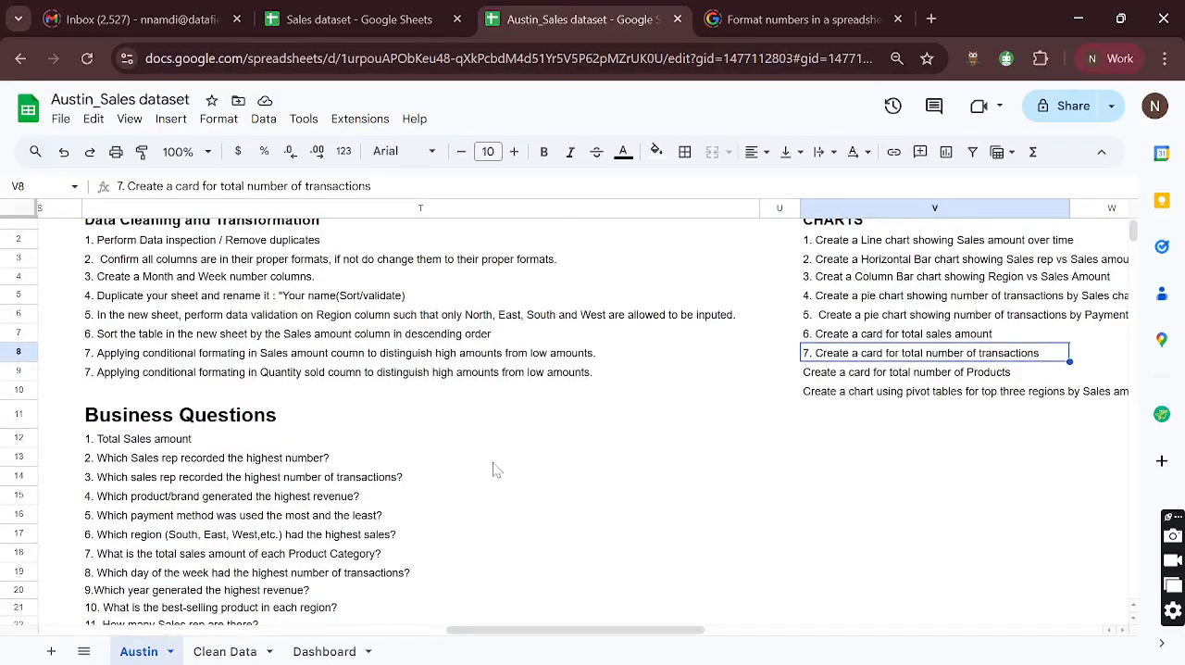
{"action": "scroll", "coordinate": [435, 470], "scroll_direction": "down", "scroll_amount": 1}
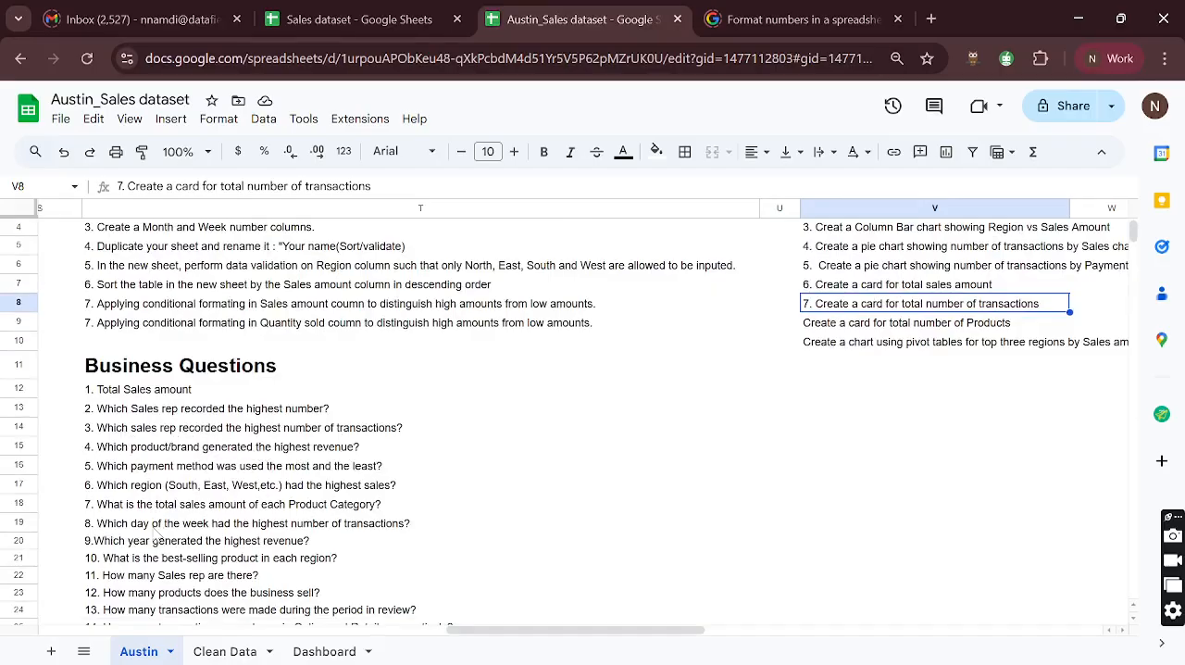
{"action": "scroll", "coordinate": [154, 534], "scroll_direction": "down", "scroll_amount": 1}
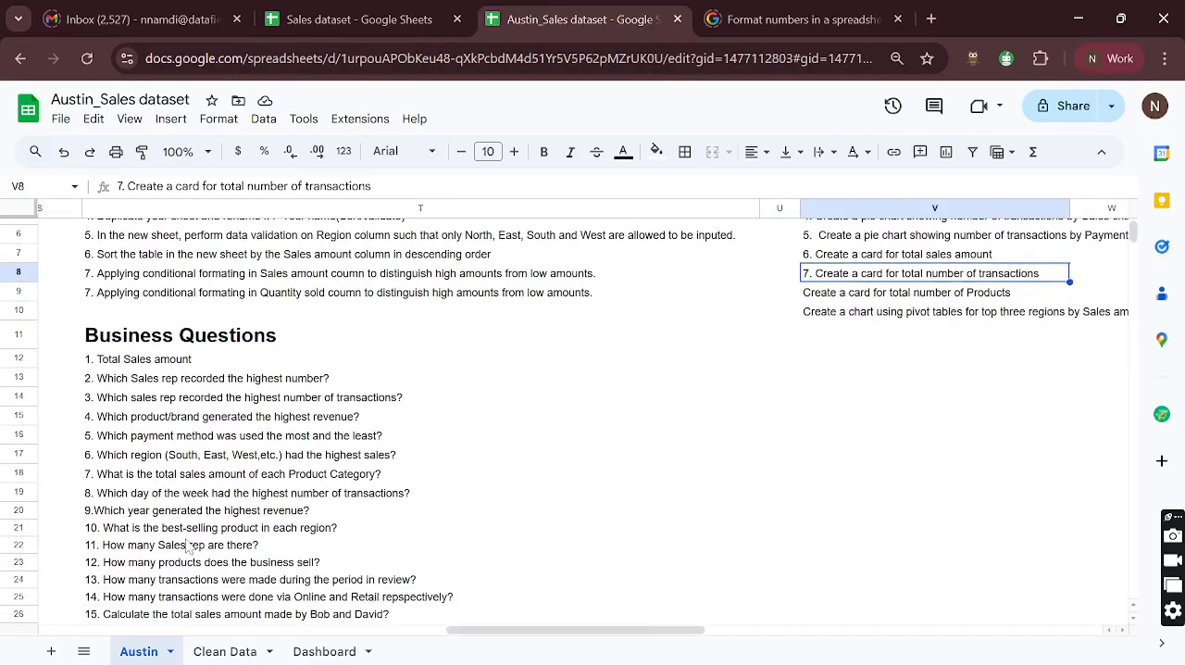
{"action": "scroll", "coordinate": [188, 506], "scroll_direction": "down", "scroll_amount": 2}
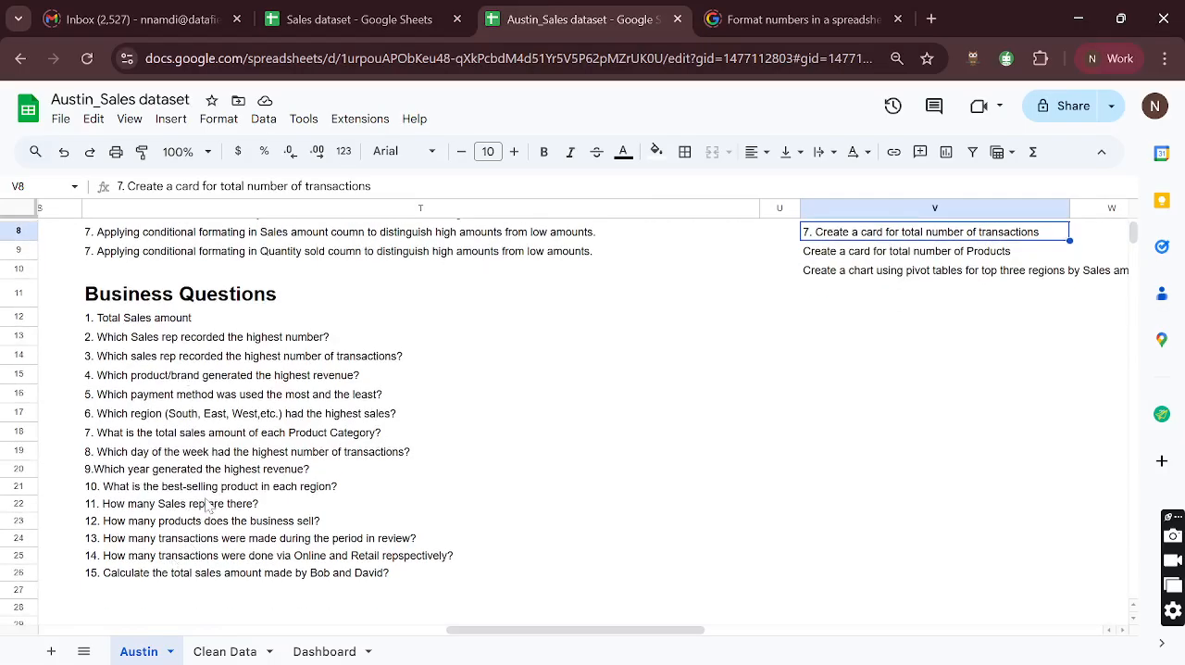
{"action": "scroll", "coordinate": [206, 500], "scroll_direction": "up", "scroll_amount": 3}
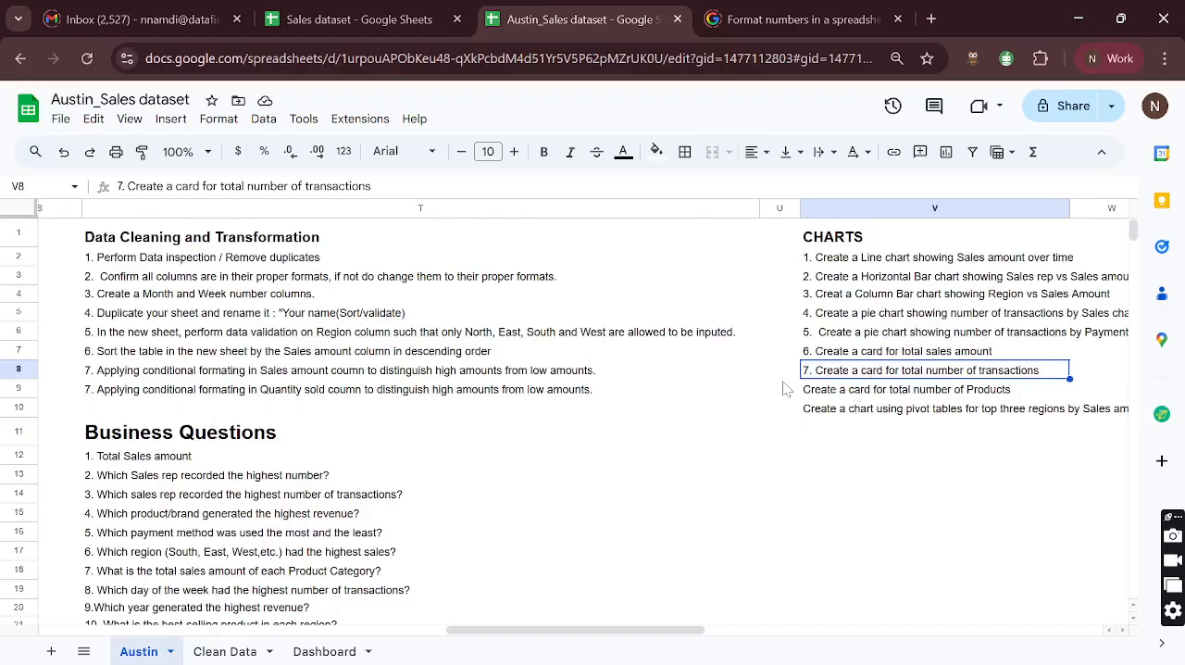
{"action": "scroll", "coordinate": [620, 447], "scroll_direction": "left", "scroll_amount": 3}
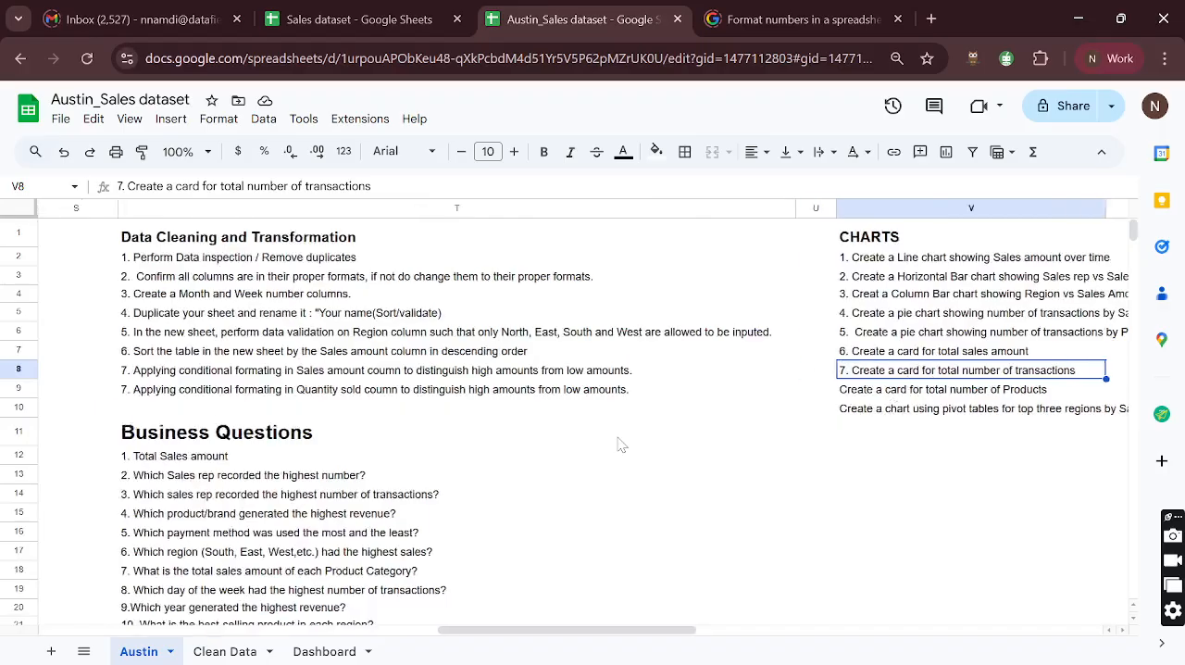
{"action": "scroll", "coordinate": [620, 447], "scroll_direction": "left", "scroll_amount": 10}
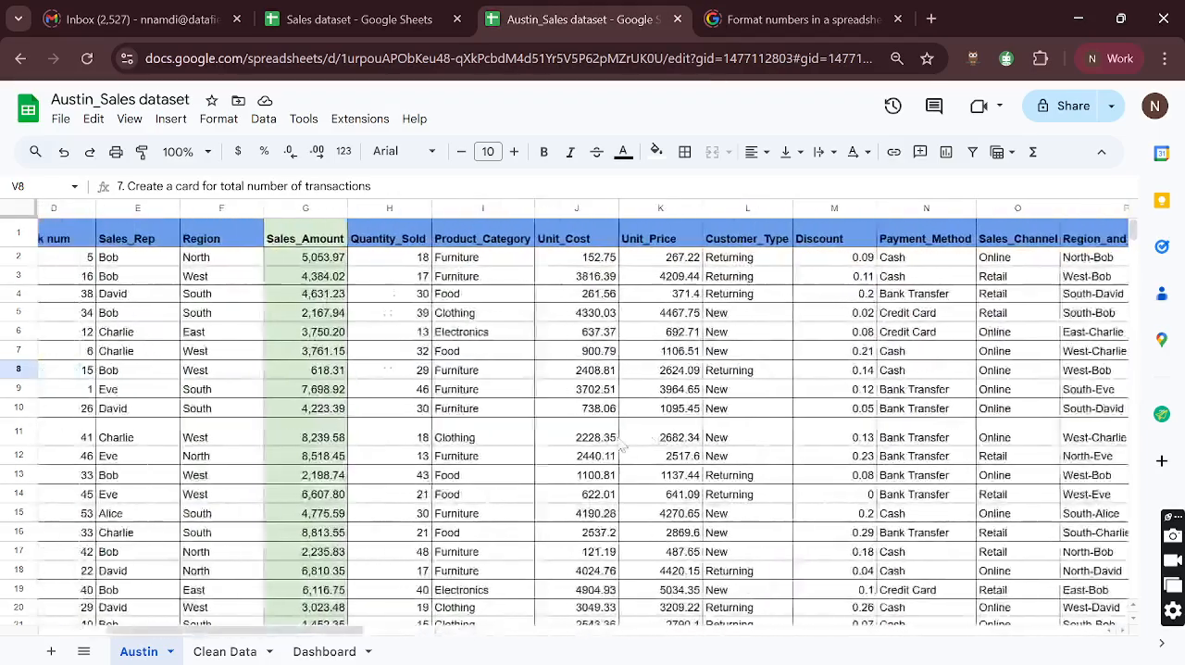
- Select all Product_ID values, A2:A1001, on the Clean Data sheet
{"action": "left_click", "coordinate": [223, 650]}
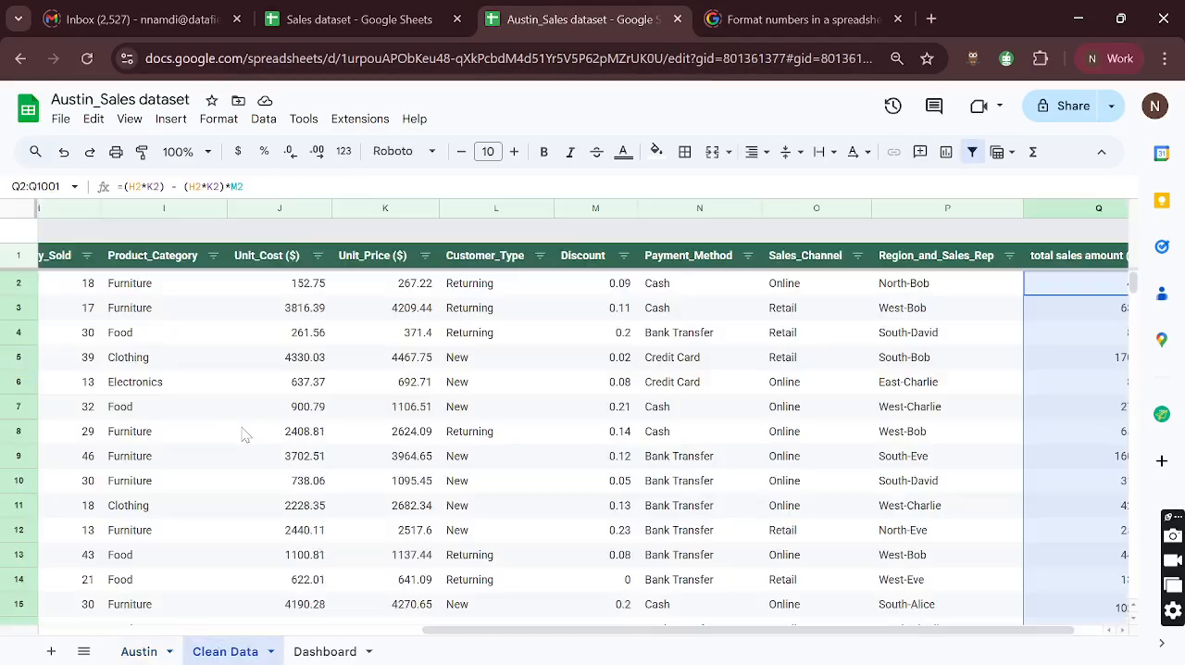
{"action": "scroll", "coordinate": [197, 405], "scroll_direction": "left", "scroll_amount": 8}
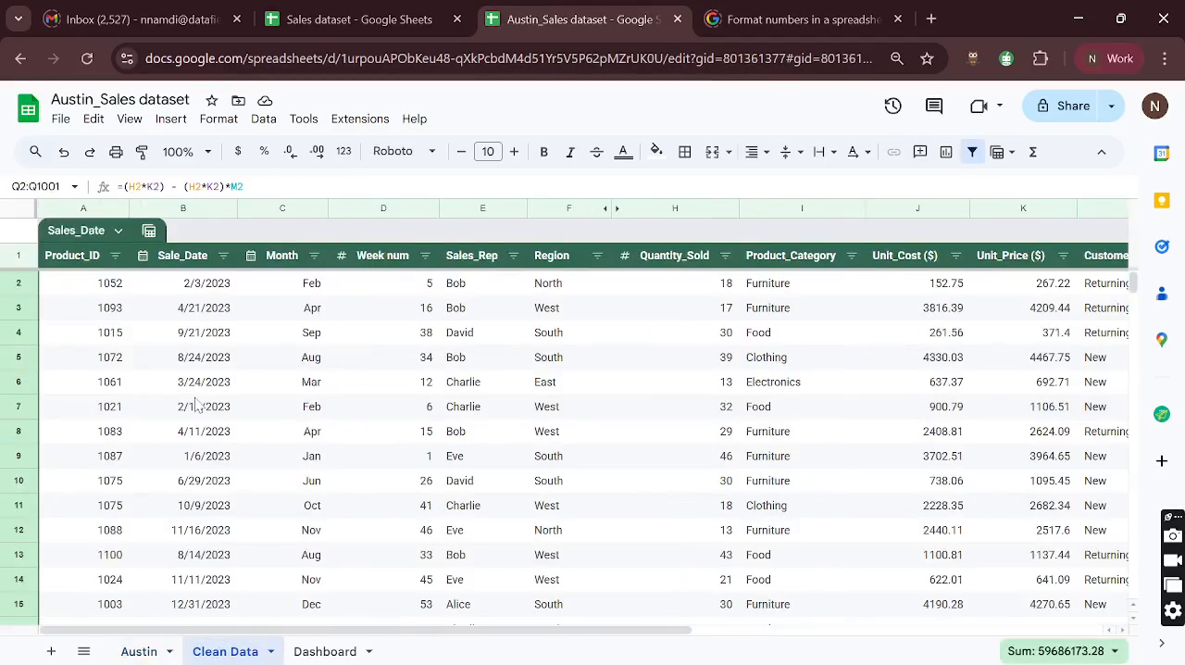
{"action": "left_click", "coordinate": [93, 291]}
{"action": "key", "text": "ctrl+shift+Down"}
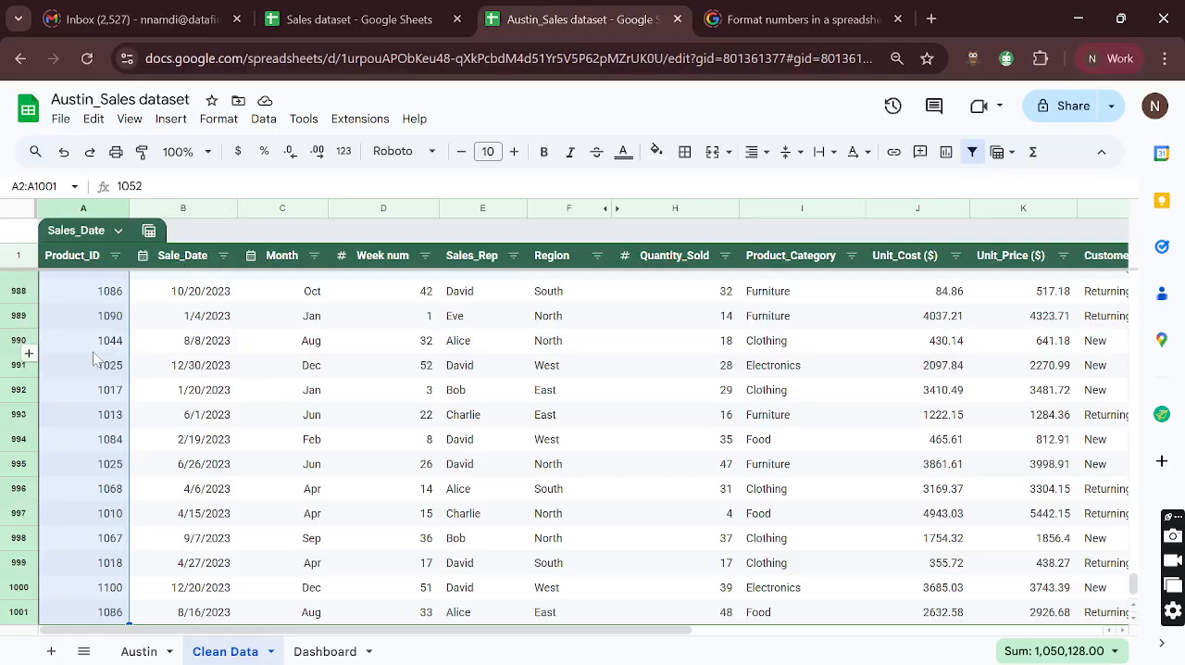
{"action": "scroll", "coordinate": [93, 358], "scroll_direction": "up", "scroll_amount": 10}
{"action": "scroll", "coordinate": [93, 359], "scroll_direction": "up", "scroll_amount": 20}
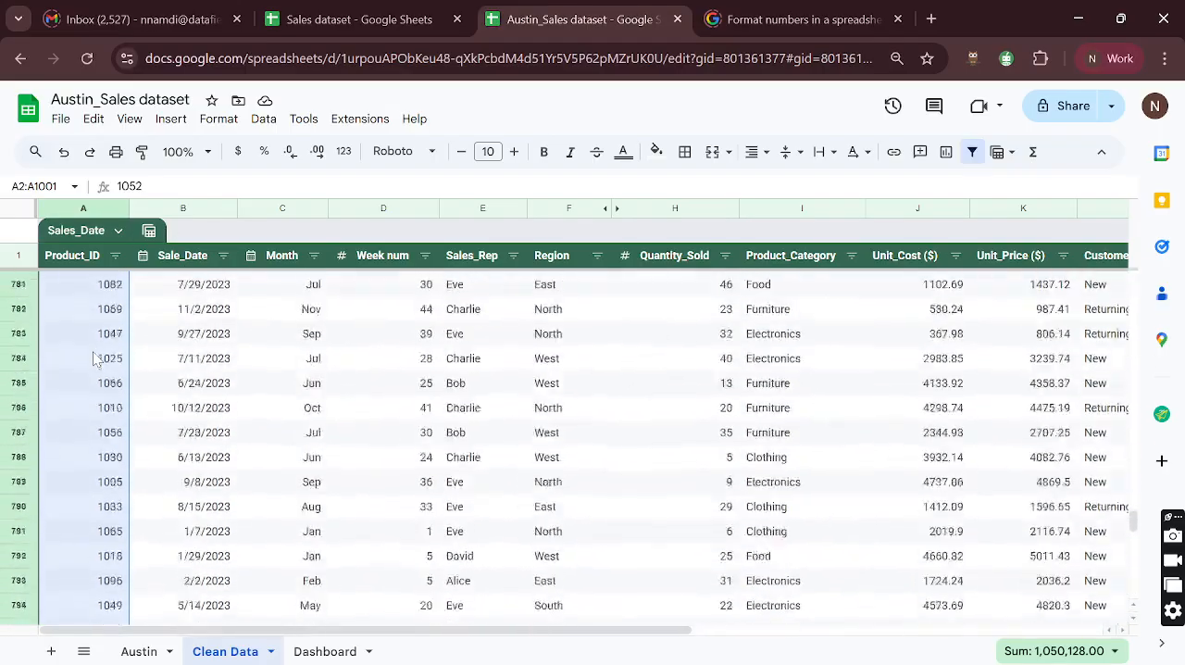
- Insert a scorecard chart from the selected Product_ID values A2:A1001 on the Clean Data sheet
{"action": "scroll", "coordinate": [94, 358], "scroll_direction": "up", "scroll_amount": 9}
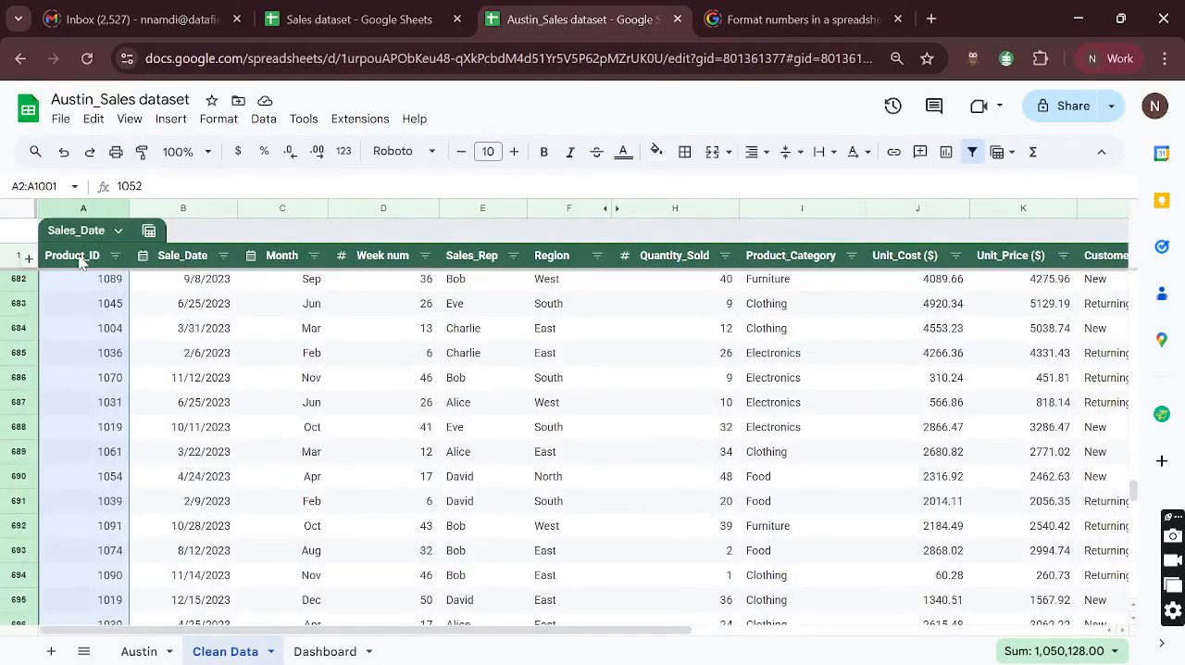
{"action": "left_click", "coordinate": [176, 126]}
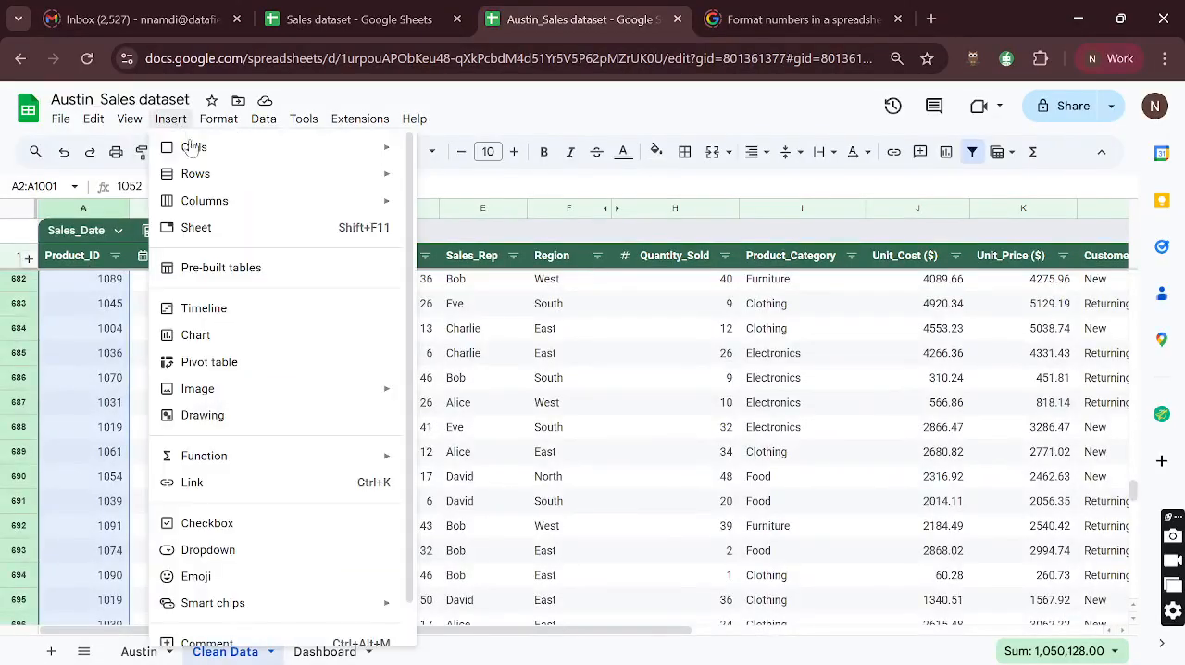
{"action": "left_click", "coordinate": [206, 335]}
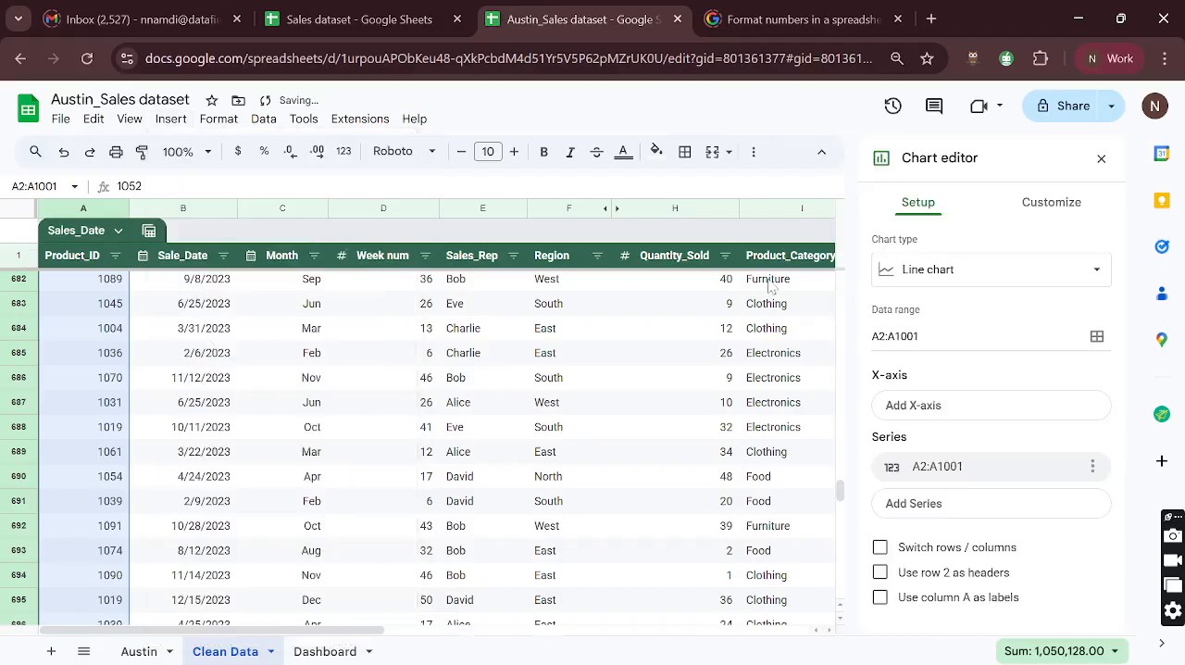
{"action": "left_click", "coordinate": [890, 281]}
{"action": "scroll", "coordinate": [965, 463], "scroll_direction": "down", "scroll_amount": 5}
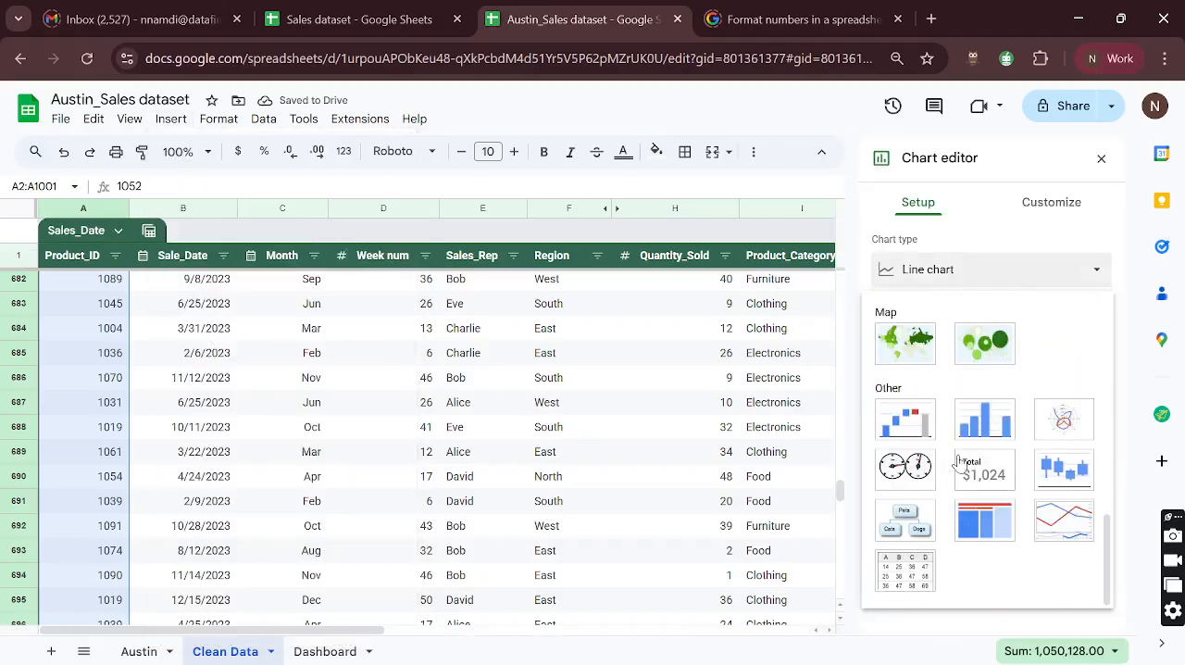
{"action": "left_click", "coordinate": [970, 479]}
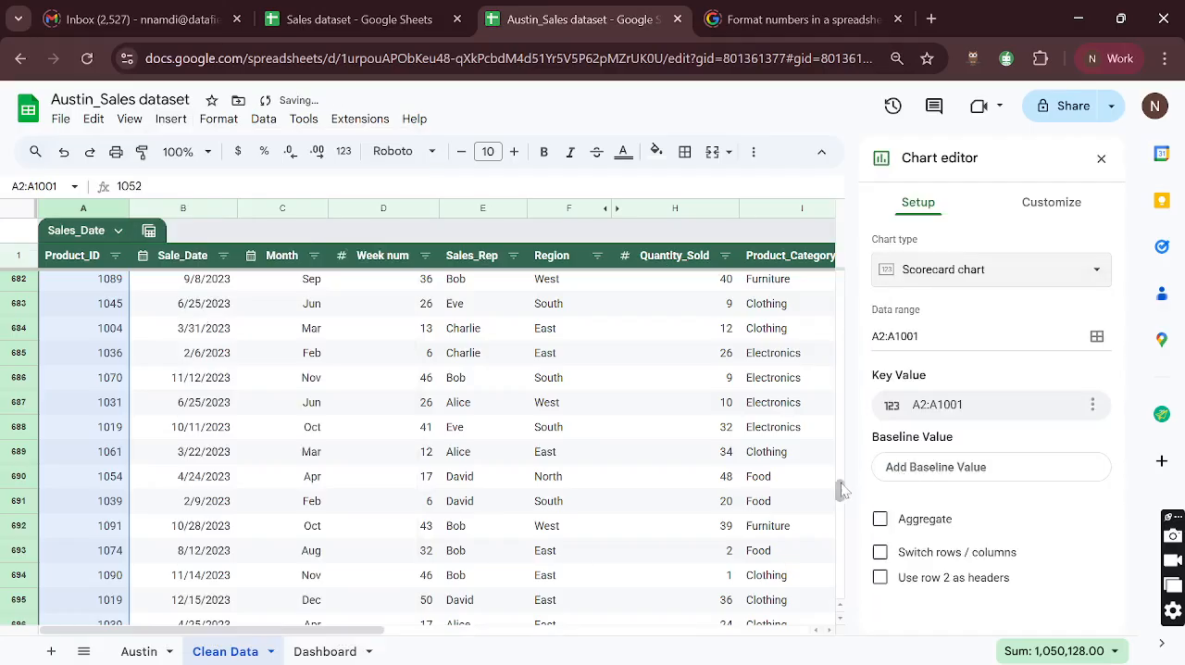
{"action": "left_click_drag", "start_coordinate": [839, 491], "coordinate": [839, 278]}
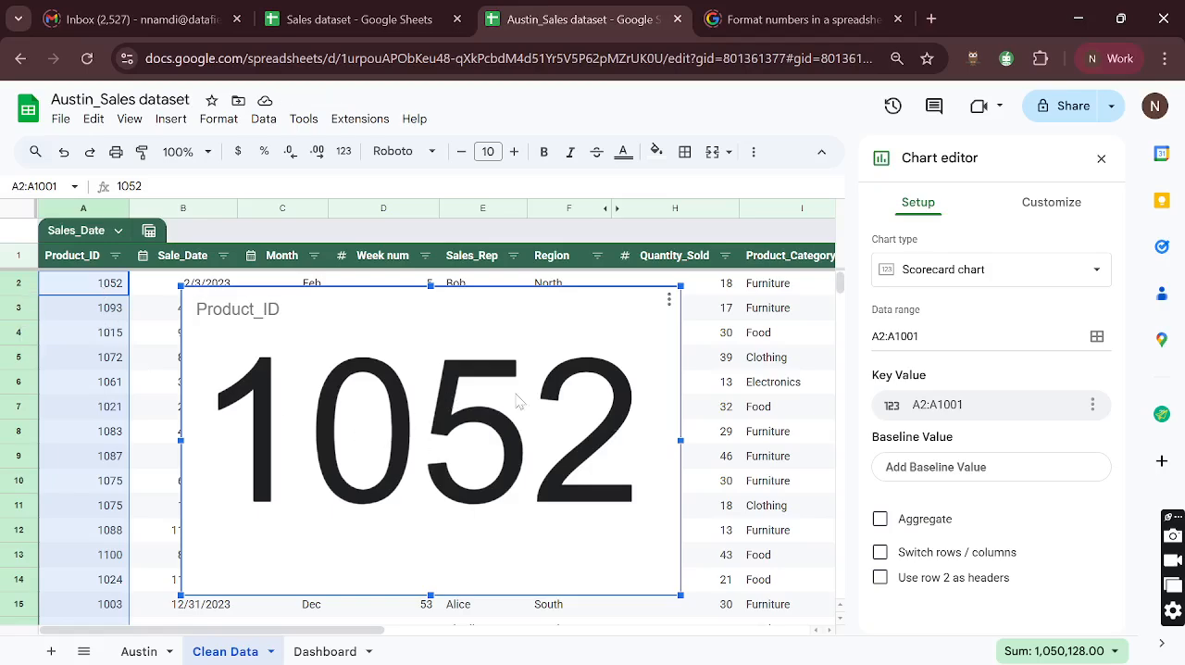
- Aggregate the Product_ID scorecard's key value by Count
{"action": "left_click", "coordinate": [880, 520]}
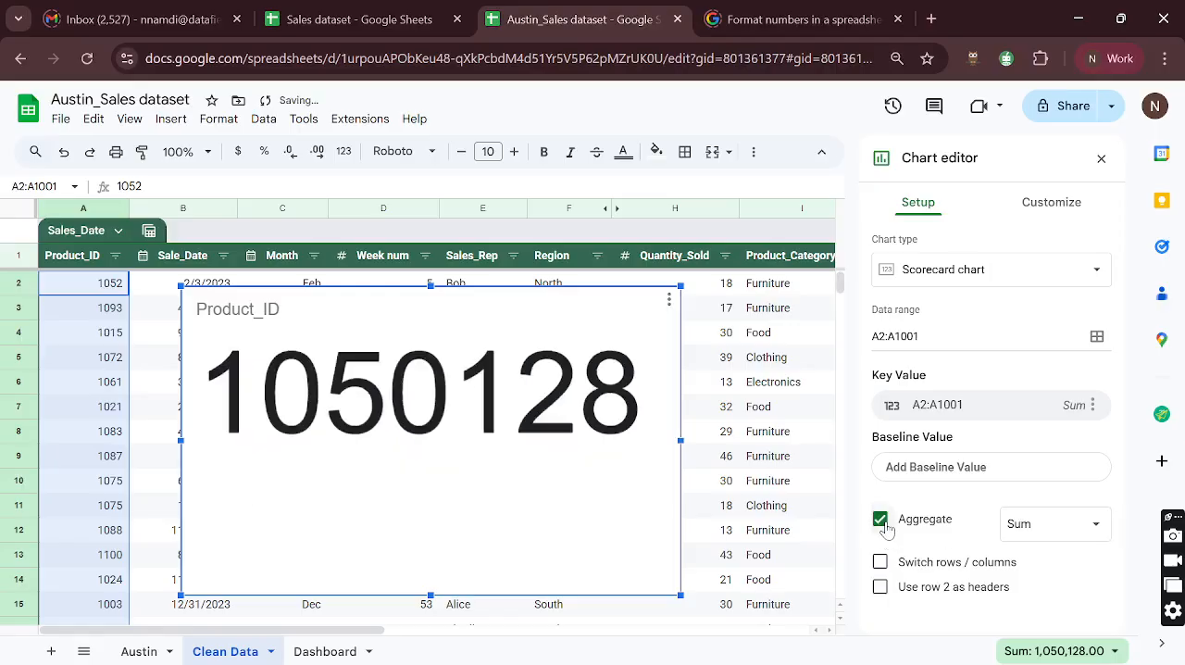
{"action": "left_click", "coordinate": [1042, 528]}
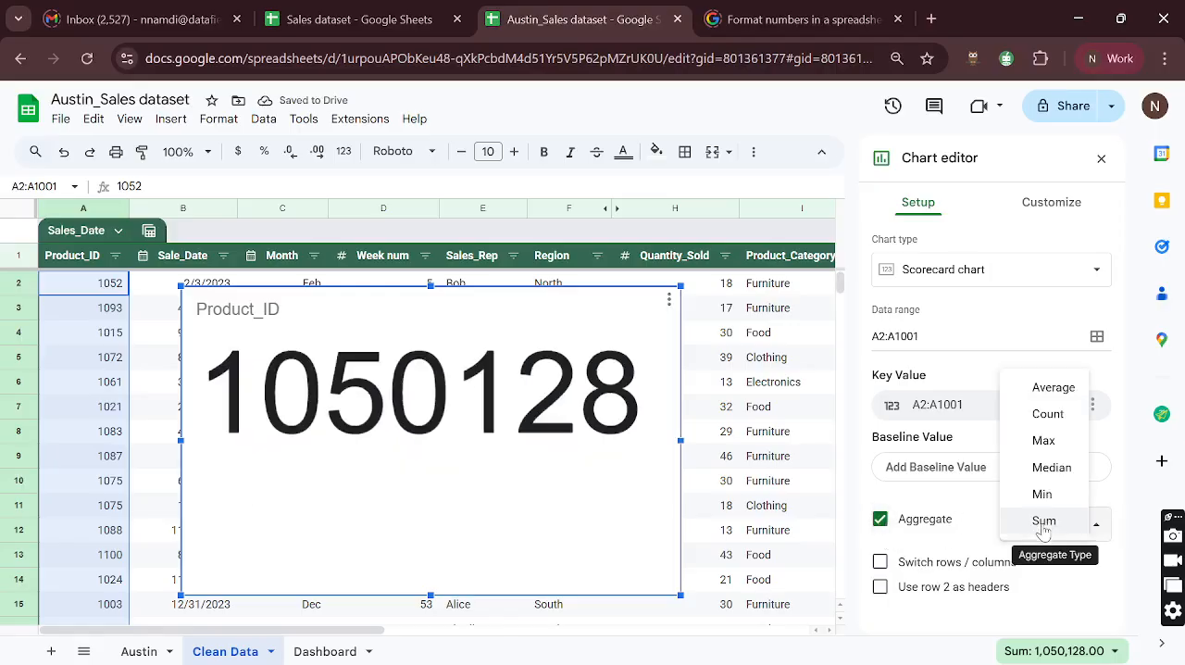
{"action": "left_click", "coordinate": [1048, 414]}
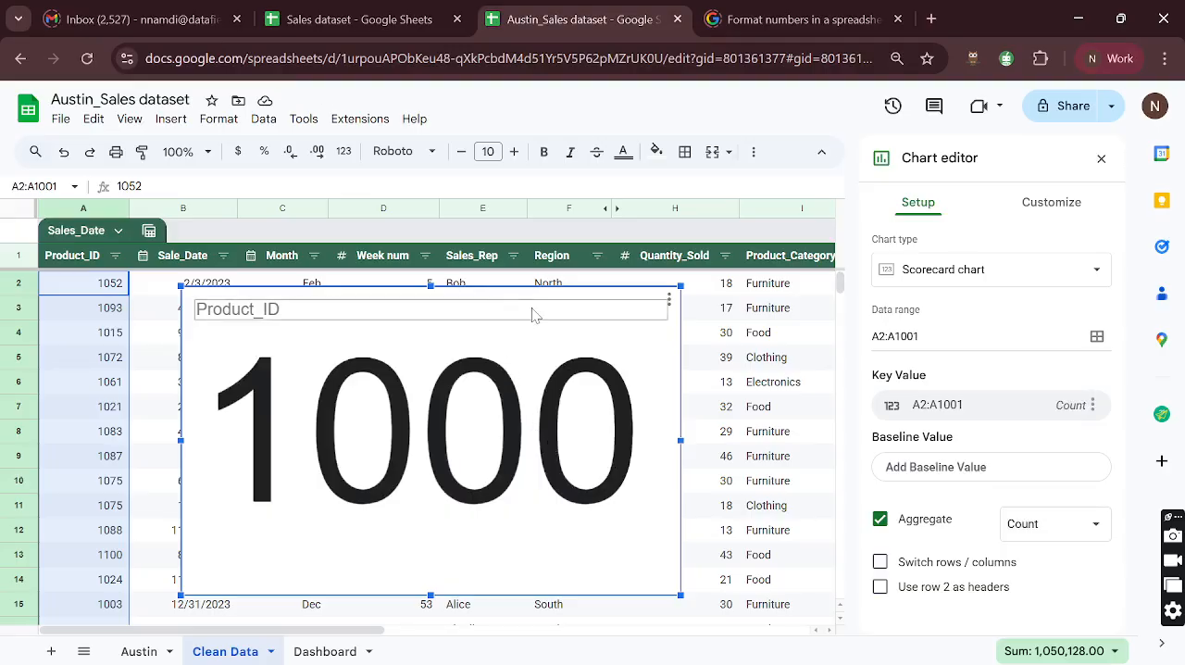
- Copy the Product_ID count scorecard and paste it at cell D2 of the Dashboard sheet
{"action": "left_click", "coordinate": [537, 310]}
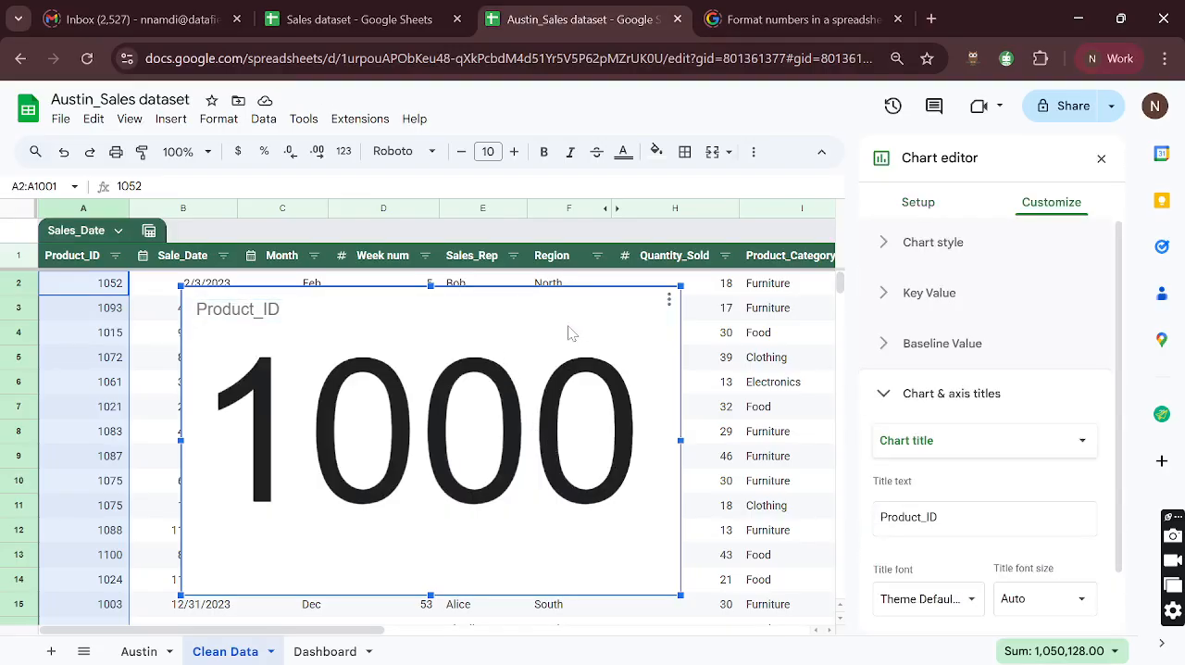
{"action": "key", "text": "ctrl+x"}
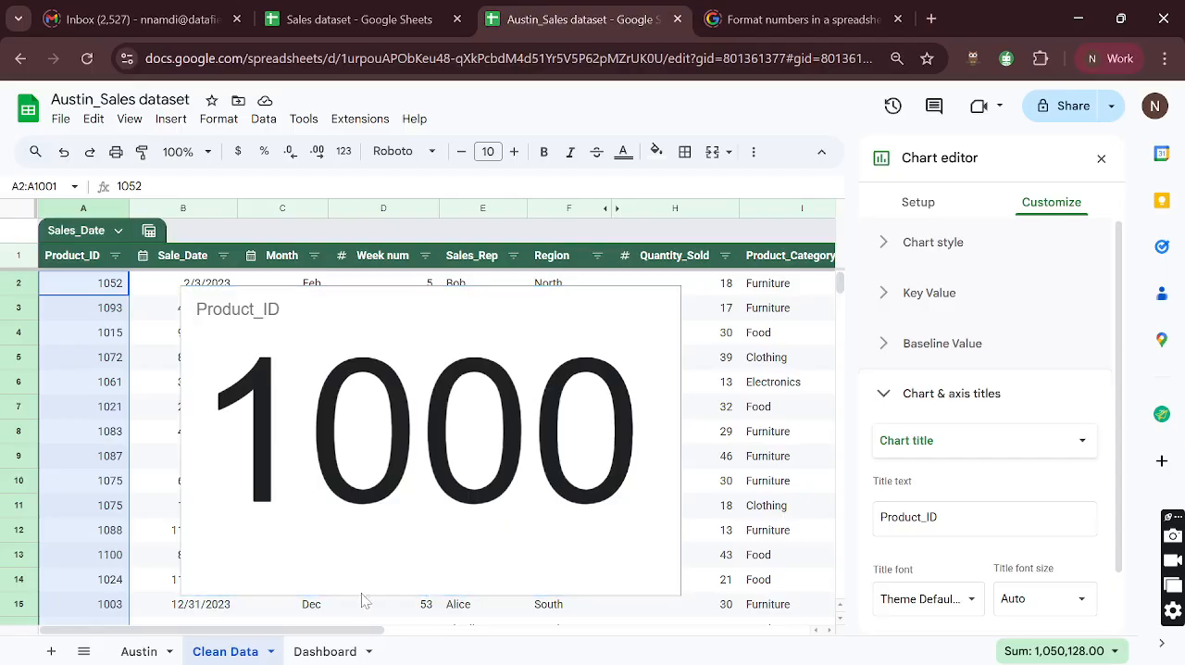
{"action": "left_click", "coordinate": [333, 649]}
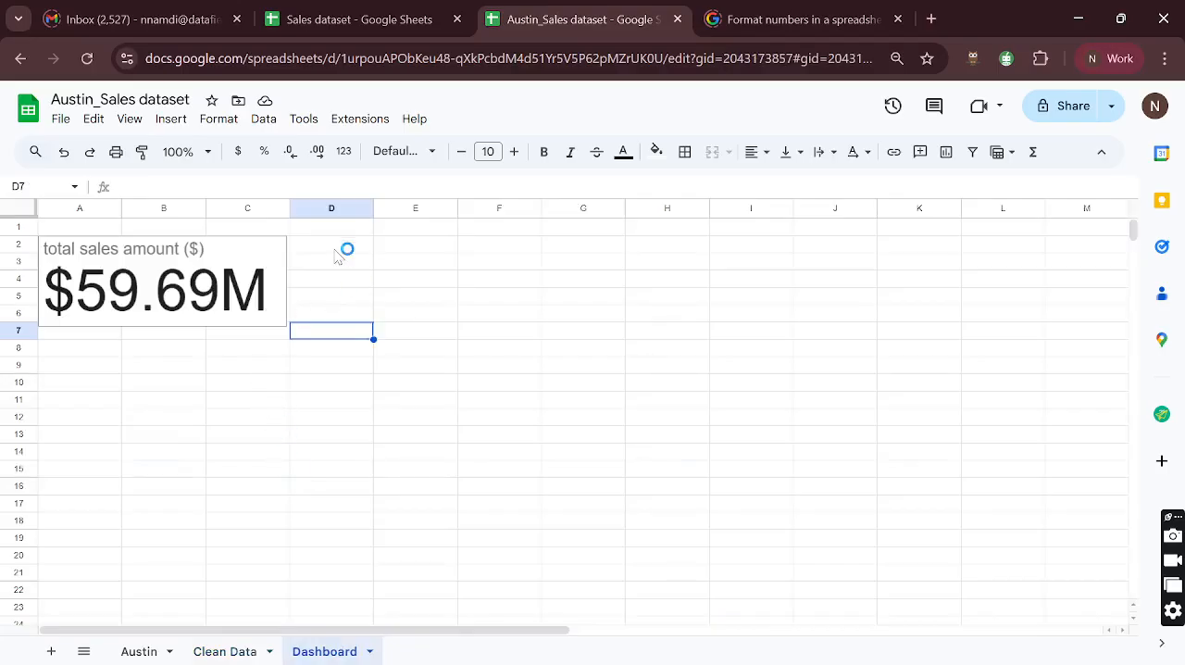
{"action": "left_click", "coordinate": [337, 252]}
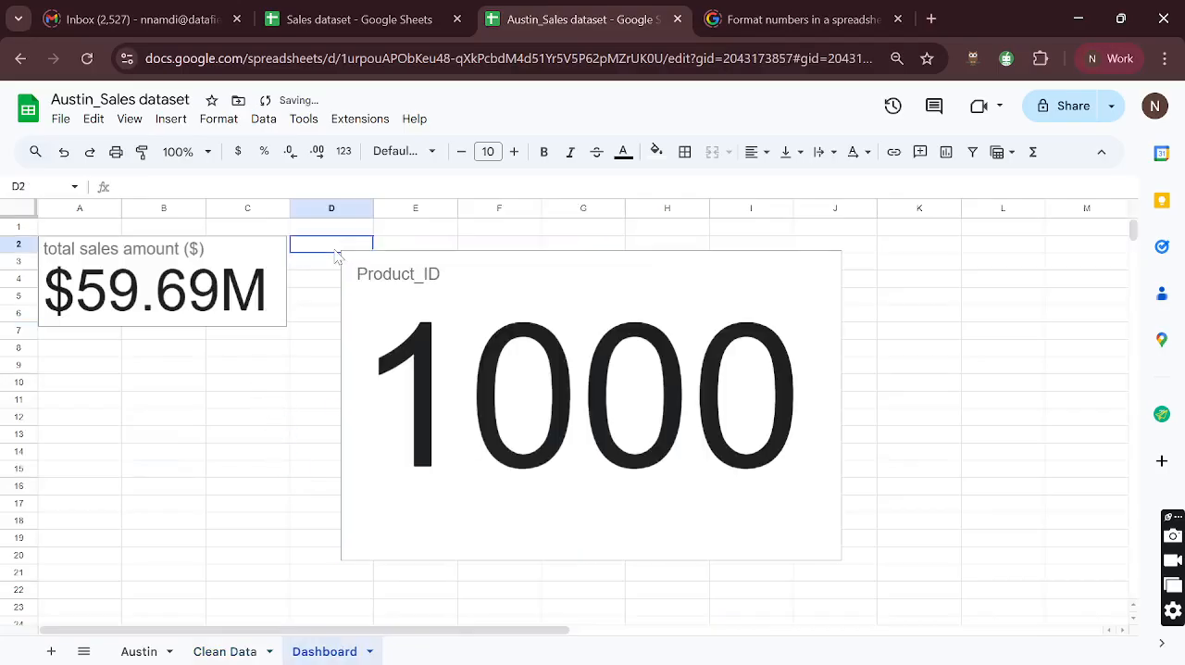
- Shrink the pasted Product_ID scorecard and place it directly beside the total sales amount card
{"action": "left_click", "coordinate": [710, 361]}
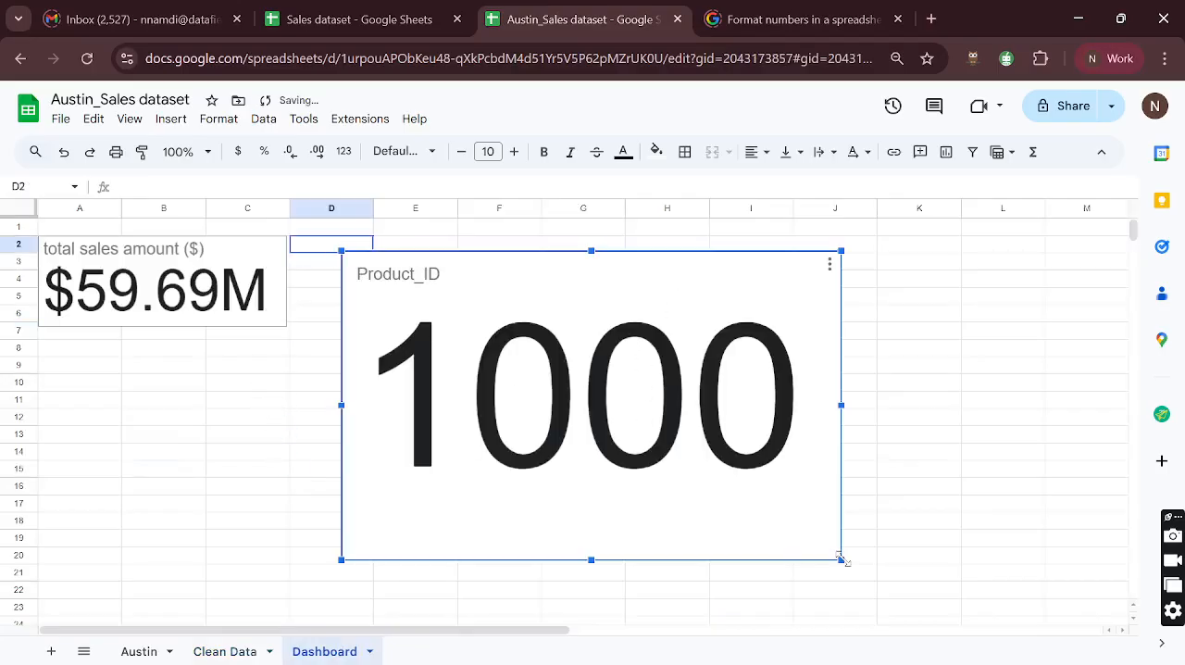
{"action": "left_click_drag", "start_coordinate": [840, 559], "coordinate": [545, 376]}
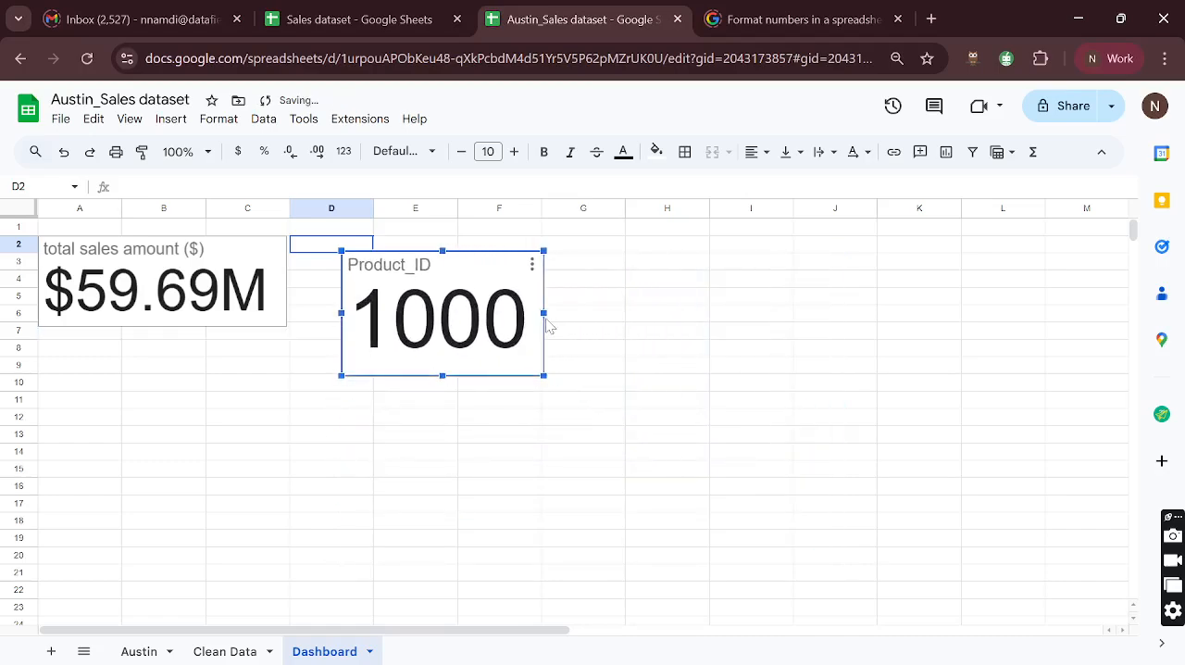
{"action": "left_click_drag", "start_coordinate": [442, 379], "coordinate": [408, 321]}
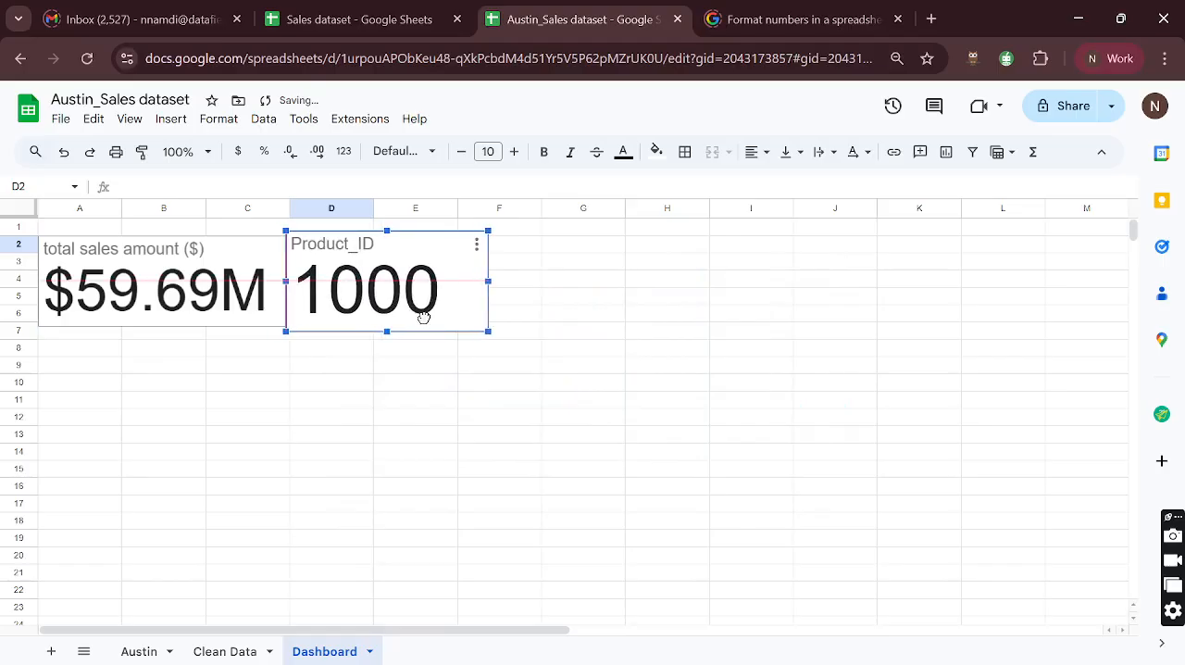
- Fill the three card tasks in V7:V9 of the Austin sheet's CHARTS list with light green
{"action": "left_click", "coordinate": [126, 652]}
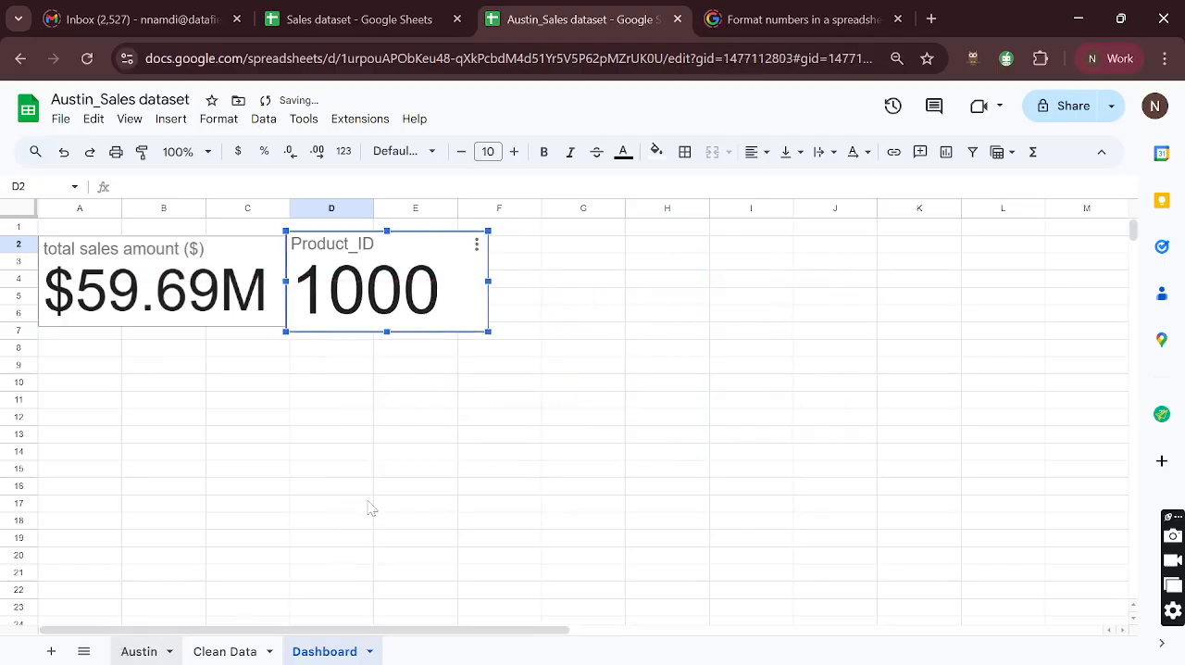
{"action": "scroll", "coordinate": [827, 324], "scroll_direction": "right", "scroll_amount": 10}
{"action": "scroll", "coordinate": [827, 329], "scroll_direction": "right", "scroll_amount": 5}
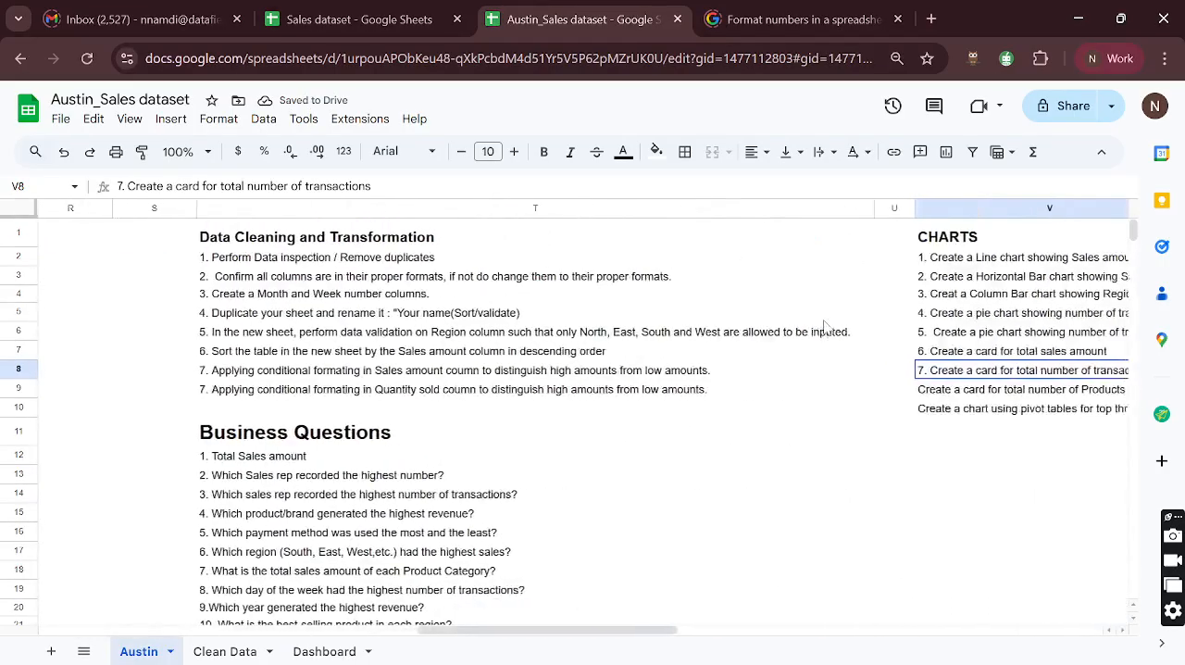
{"action": "left_click", "coordinate": [852, 394]}
{"action": "scroll", "coordinate": [852, 393], "scroll_direction": "right", "scroll_amount": 2}
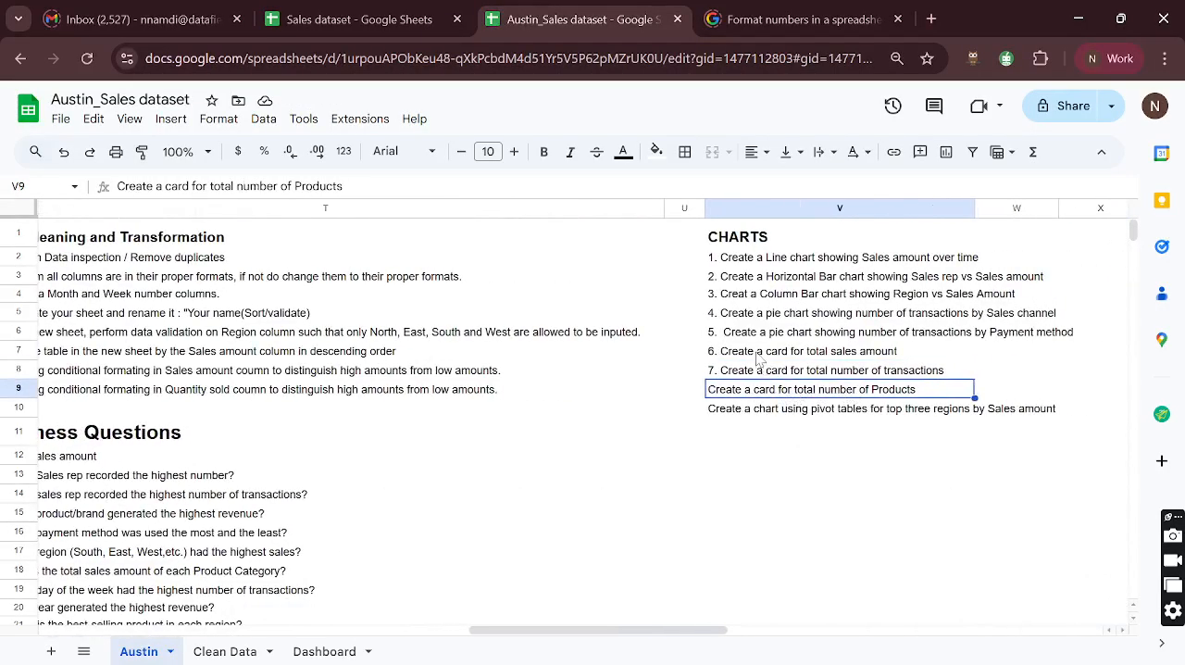
{"action": "left_click_drag", "start_coordinate": [757, 355], "coordinate": [763, 389]}
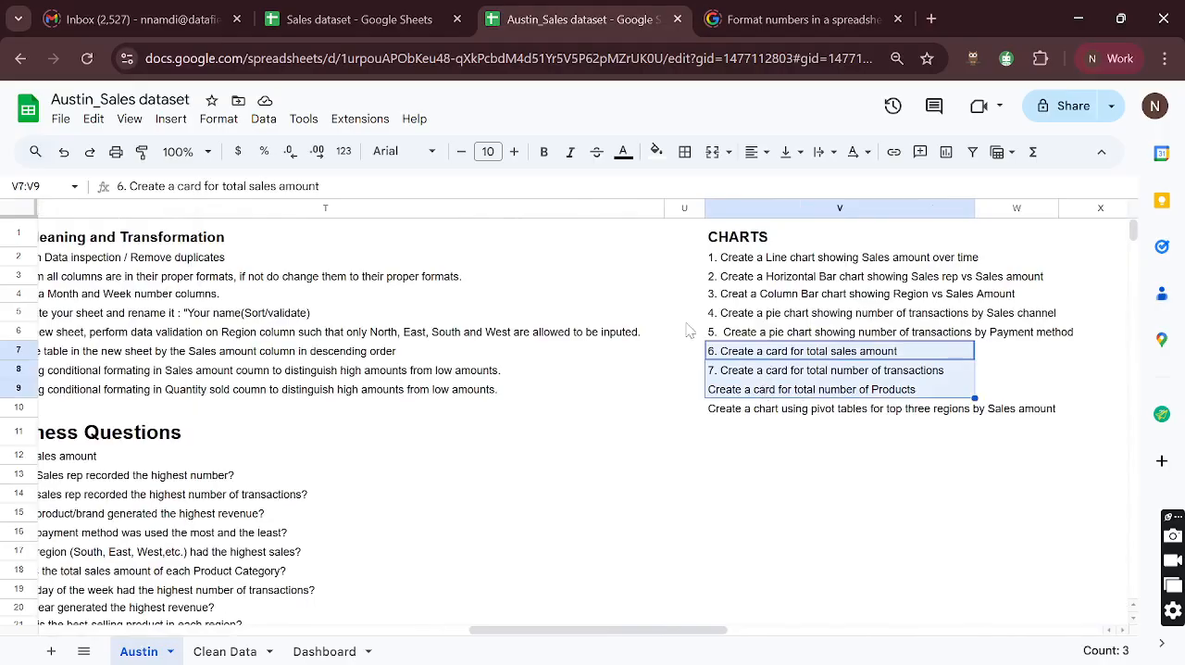
{"action": "left_click", "coordinate": [656, 151]}
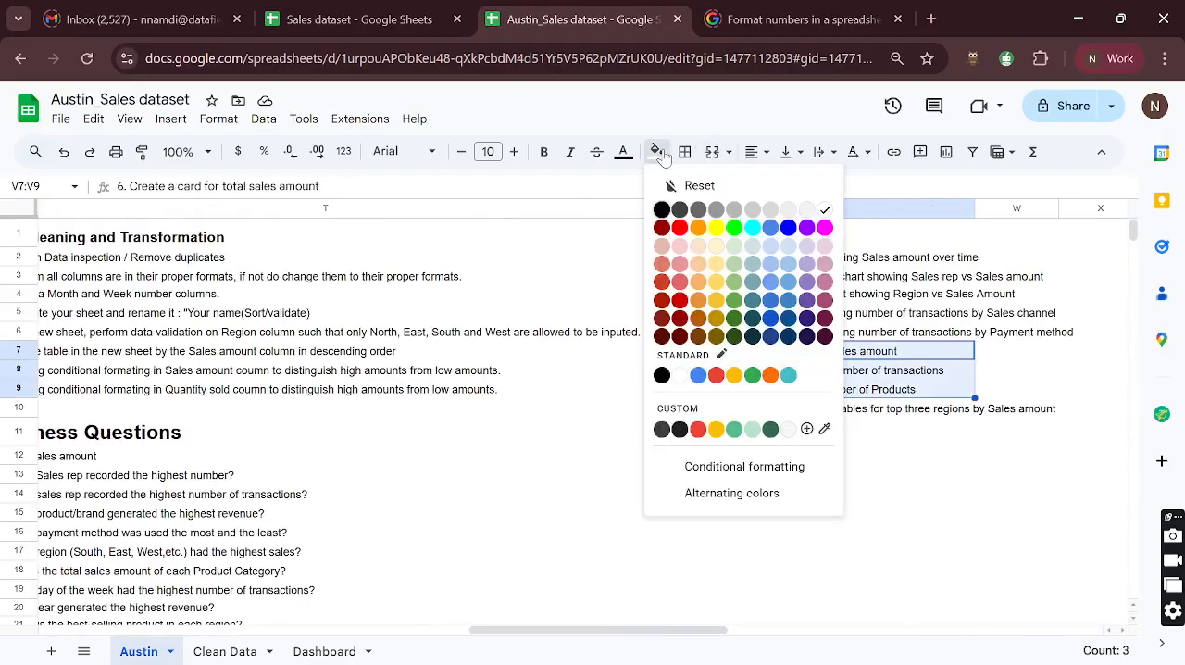
{"action": "left_click", "coordinate": [736, 246]}
- Prefix the "Create a card for total number of Products" task in V9 with the number "8. "
{"action": "left_click", "coordinate": [783, 393]}
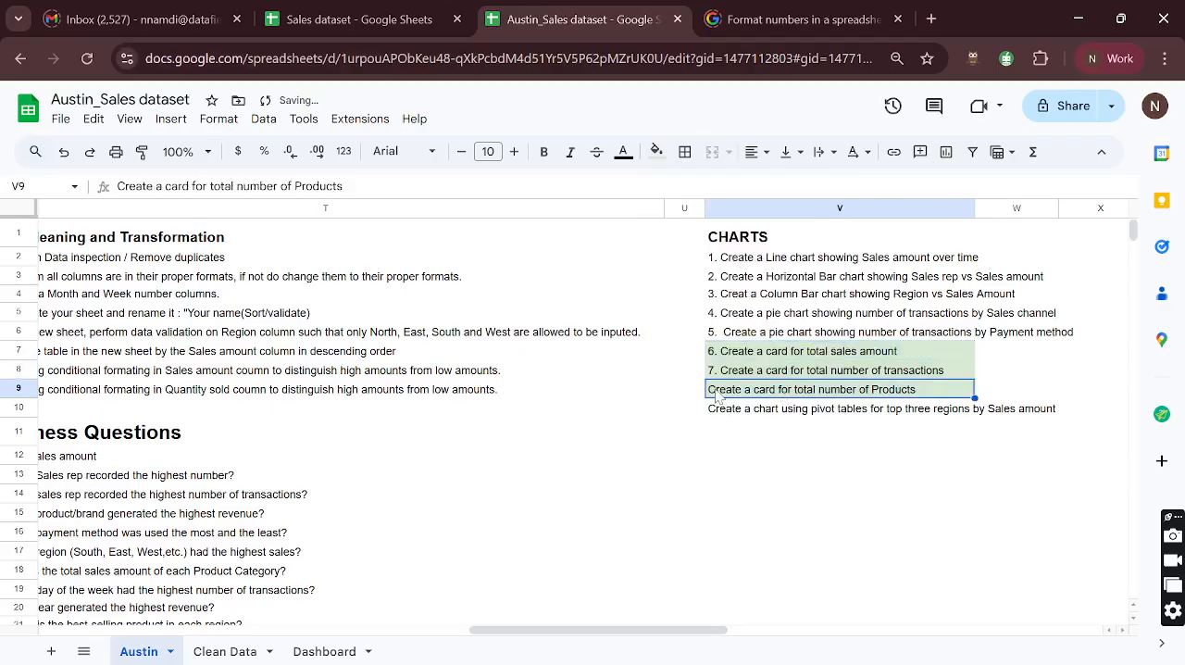
{"action": "key", "text": "Return"}
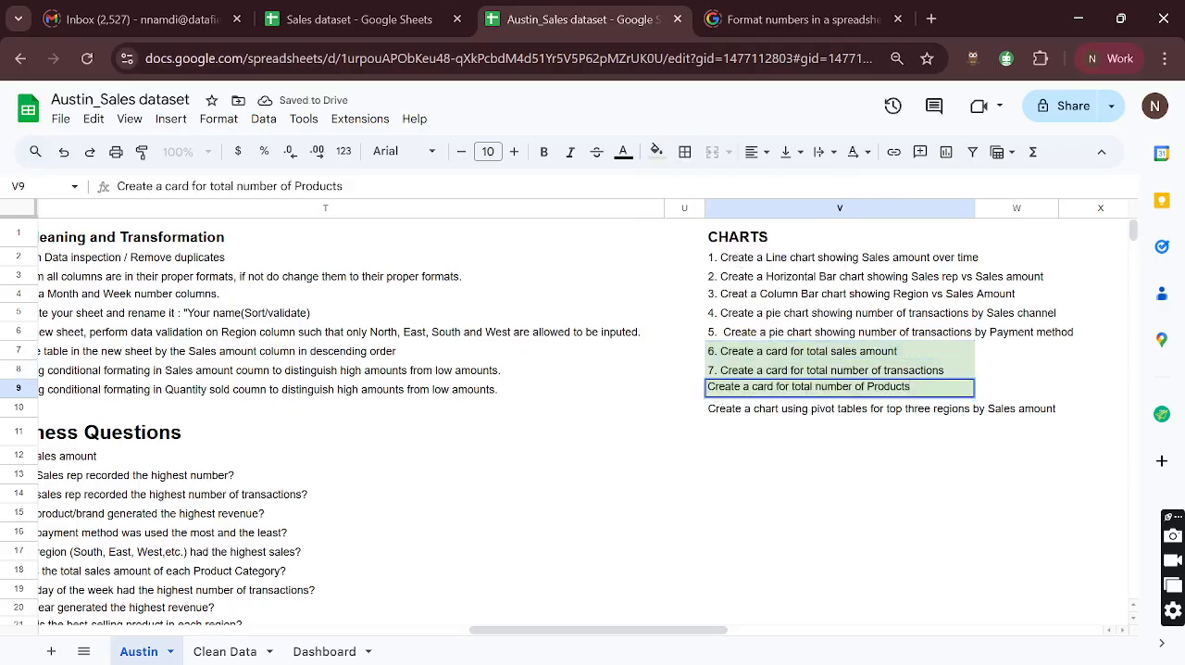
{"action": "key", "text": "Home"}
{"action": "type", "text": "8."}
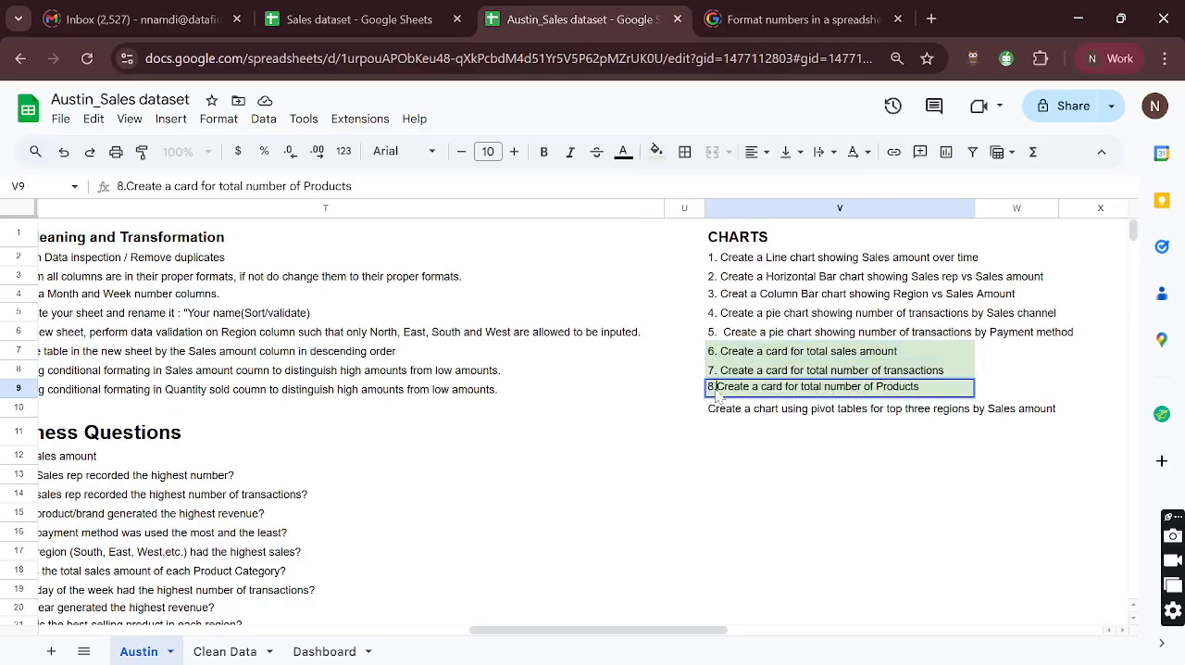
{"action": "key", "text": "Return"}
{"action": "left_click", "coordinate": [724, 392]}
{"action": "key", "text": "Return"}
{"action": "key", "text": "Home"}
{"action": "key", "text": "Right"}
{"action": "key", "text": "BackSpace"}
{"action": "key", "text": "Right"}
{"action": "key", "text": "Return"}
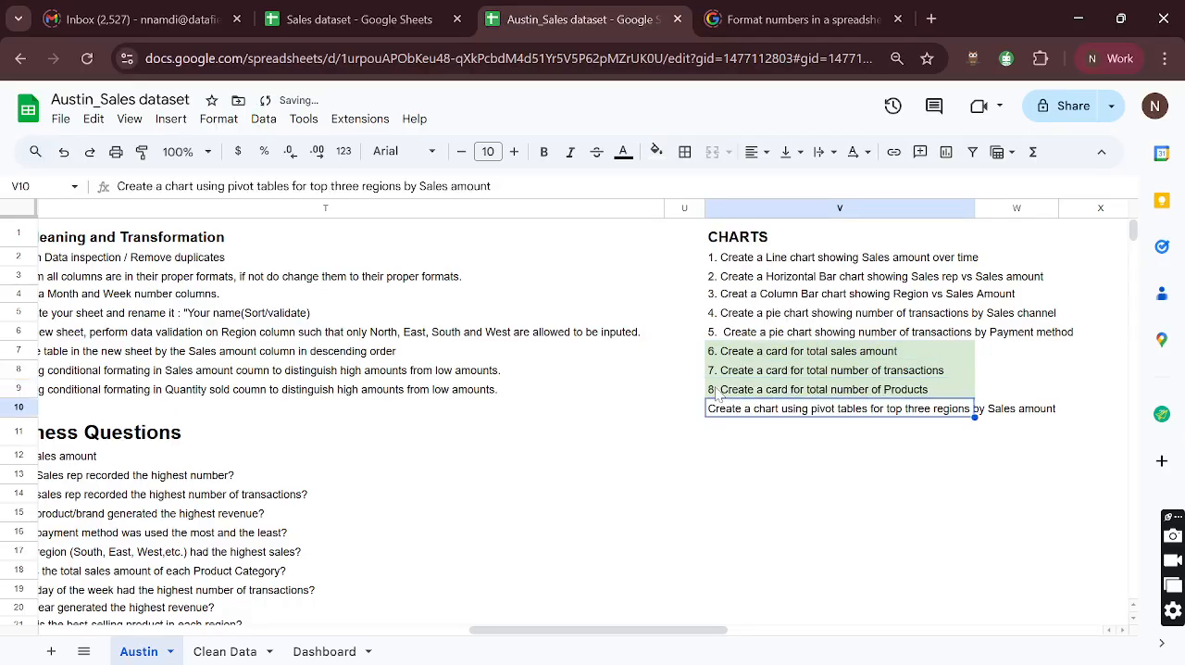
- Prefix the pivot table chart task for the top three regions in V10 with the number "9. "
{"action": "key", "text": "Return"}
{"action": "type", "text": "9."}
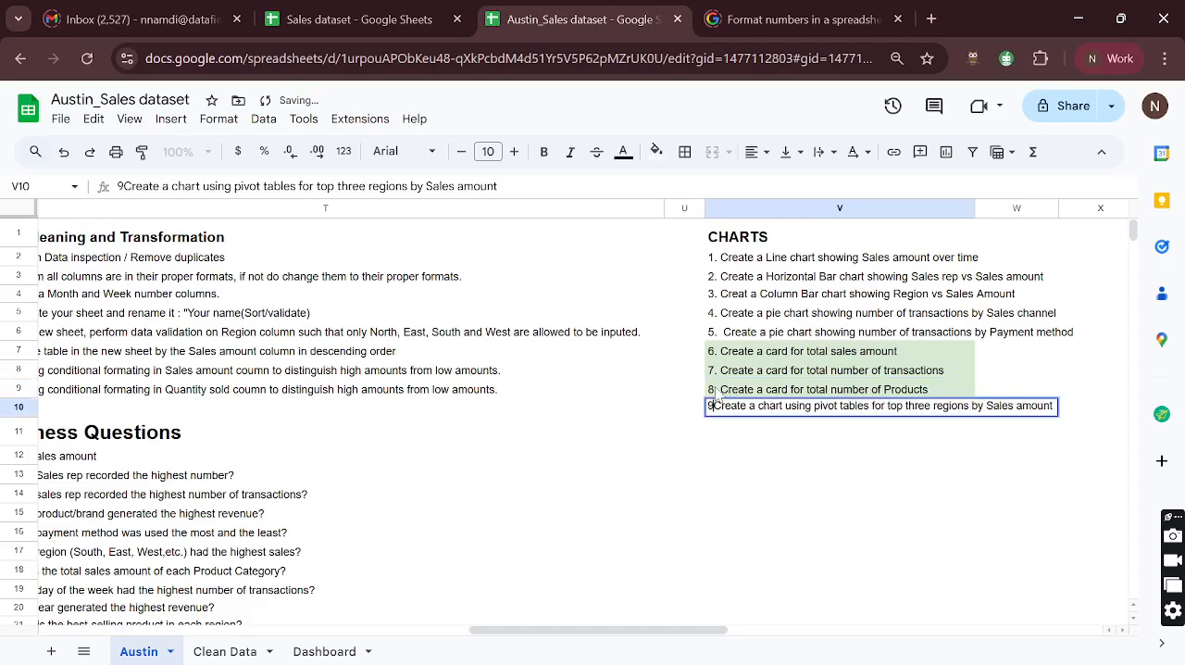
{"action": "key", "text": "Return"}
{"action": "left_click", "coordinate": [748, 392]}
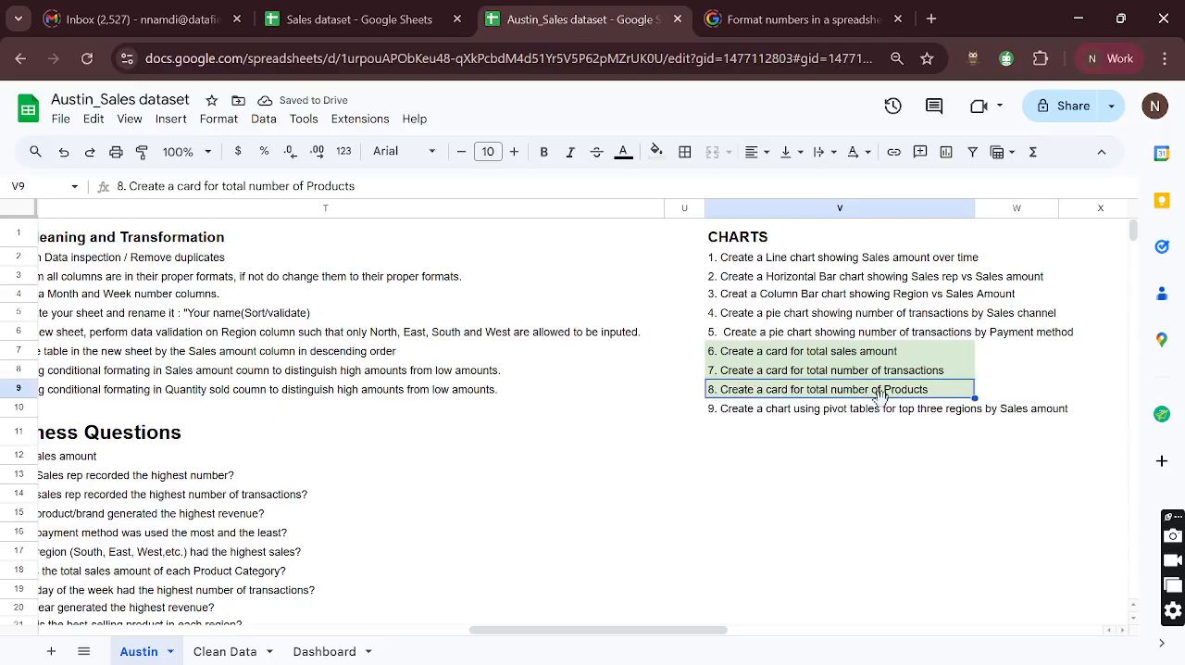
- Delete the original Product_ID scorecard from the Clean Data sheet
{"action": "scroll", "coordinate": [563, 462], "scroll_direction": "left", "scroll_amount": 2}
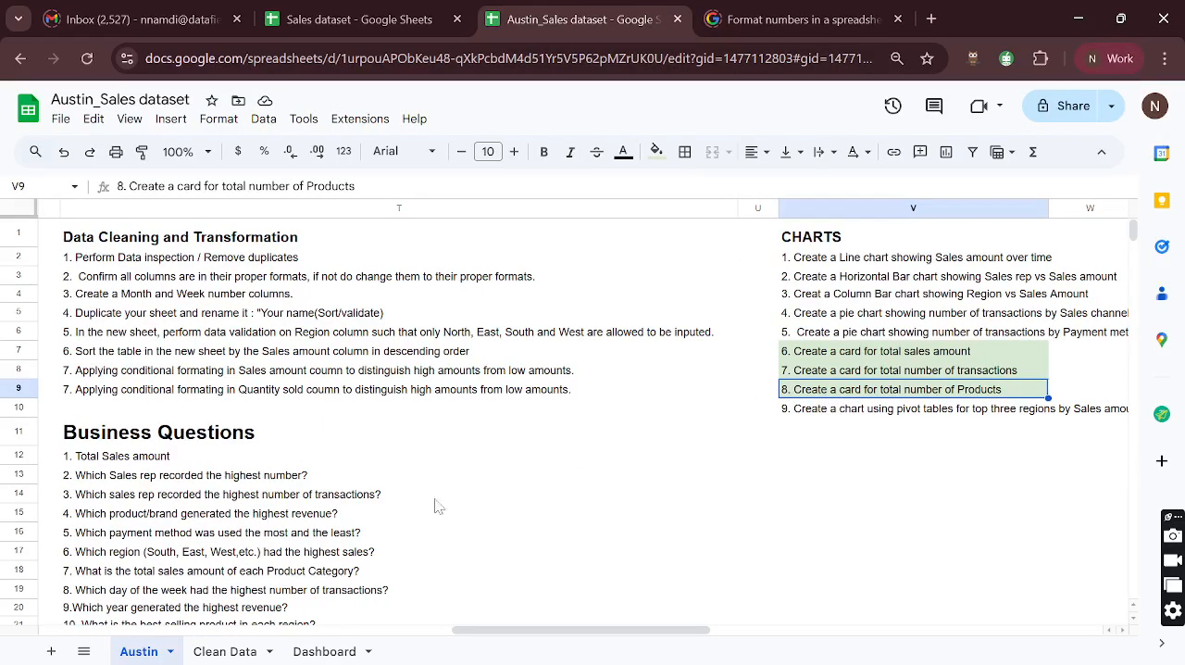
{"action": "left_click", "coordinate": [315, 651]}
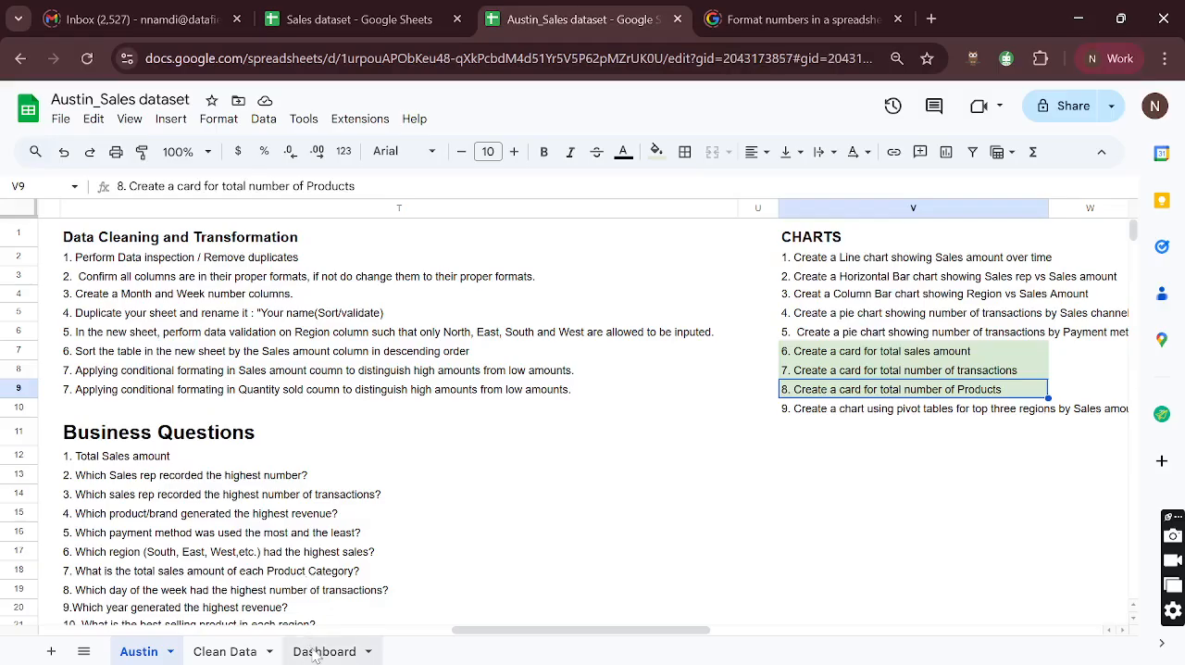
{"action": "left_click", "coordinate": [227, 651]}
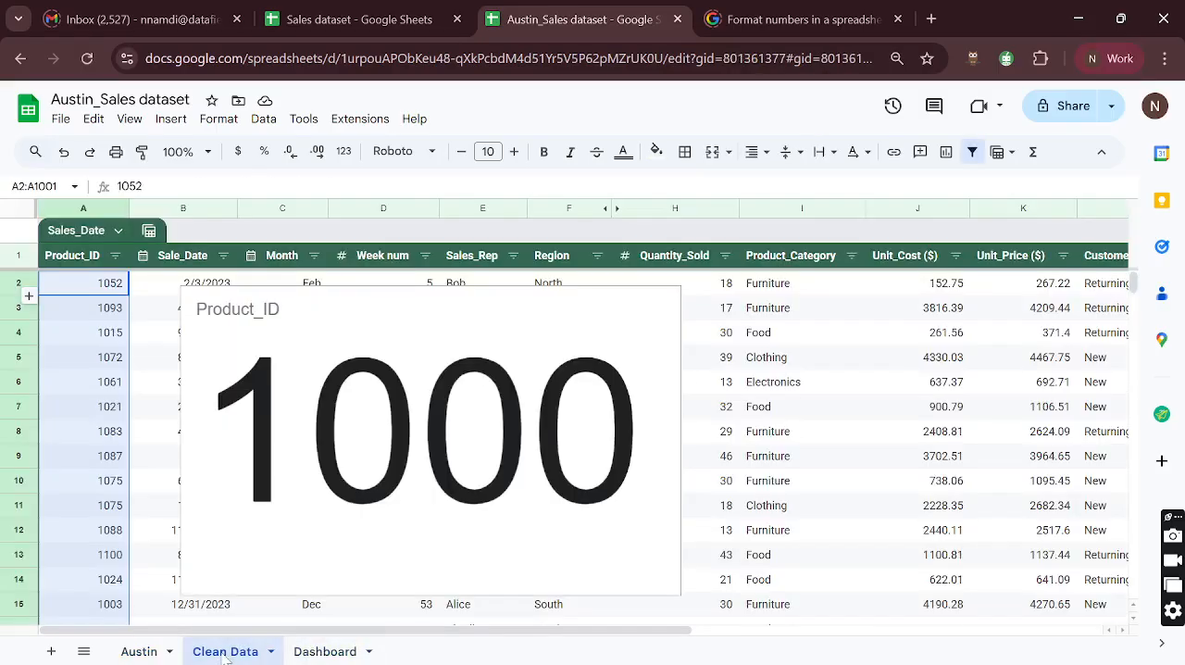
{"action": "left_click", "coordinate": [660, 298]}
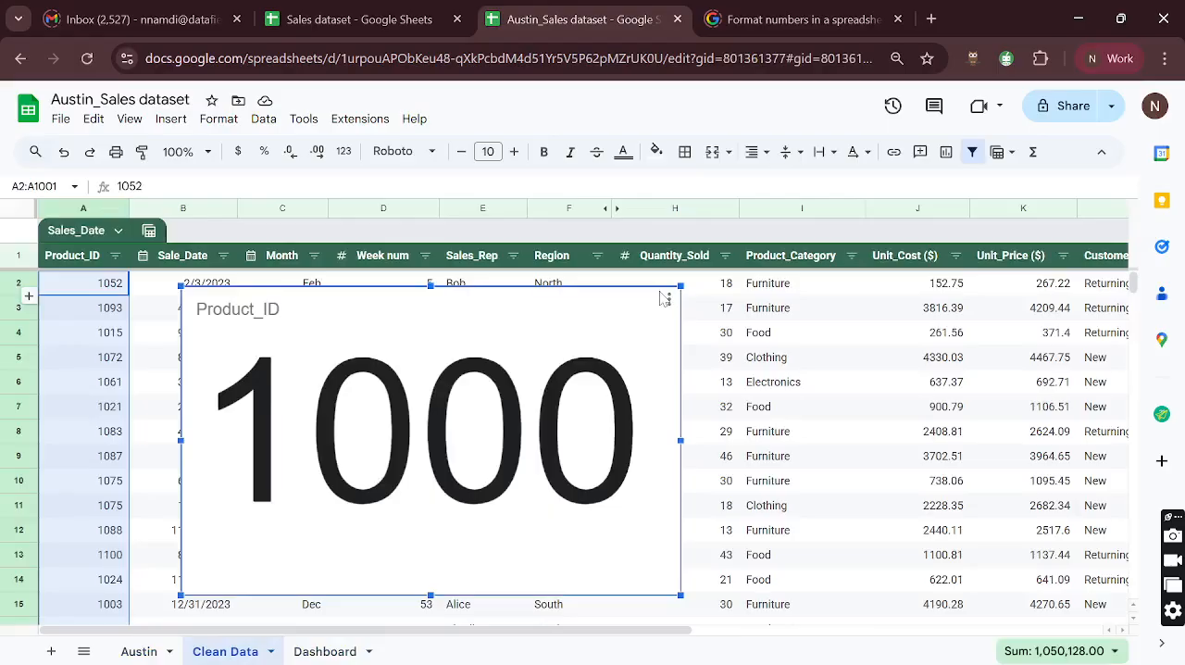
{"action": "key", "text": "Delete"}
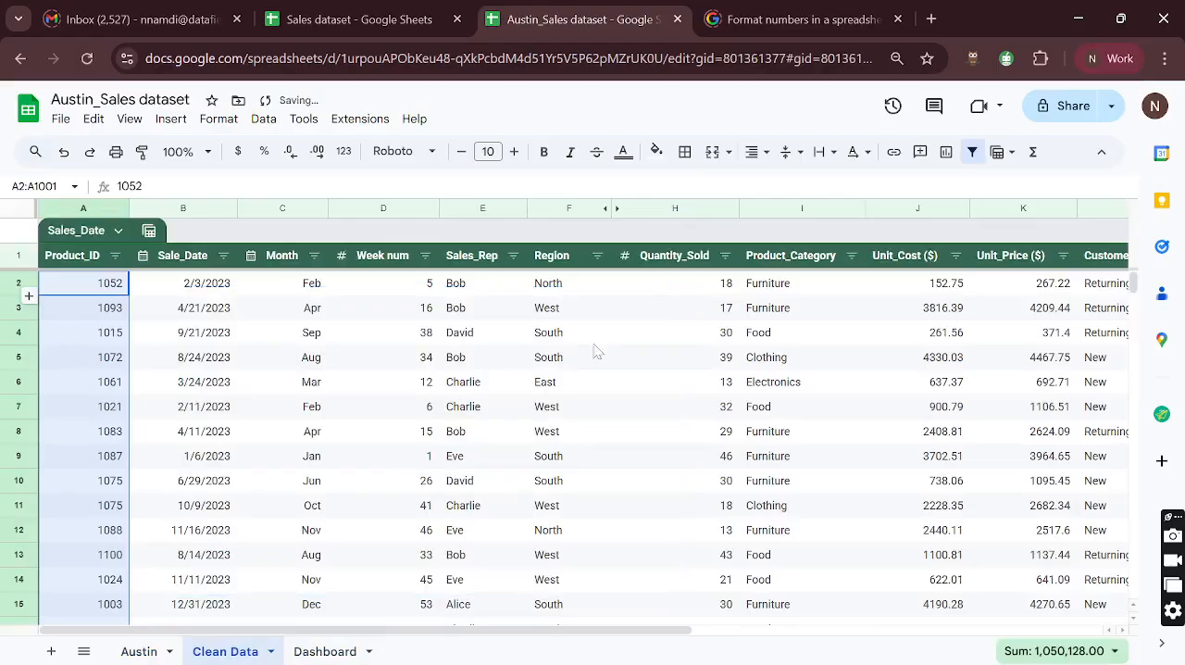
- Look through the Clean Data columns from Product_ID to total sales amount ($) for the field to count products by
{"action": "scroll", "coordinate": [601, 357], "scroll_direction": "right", "scroll_amount": 3}
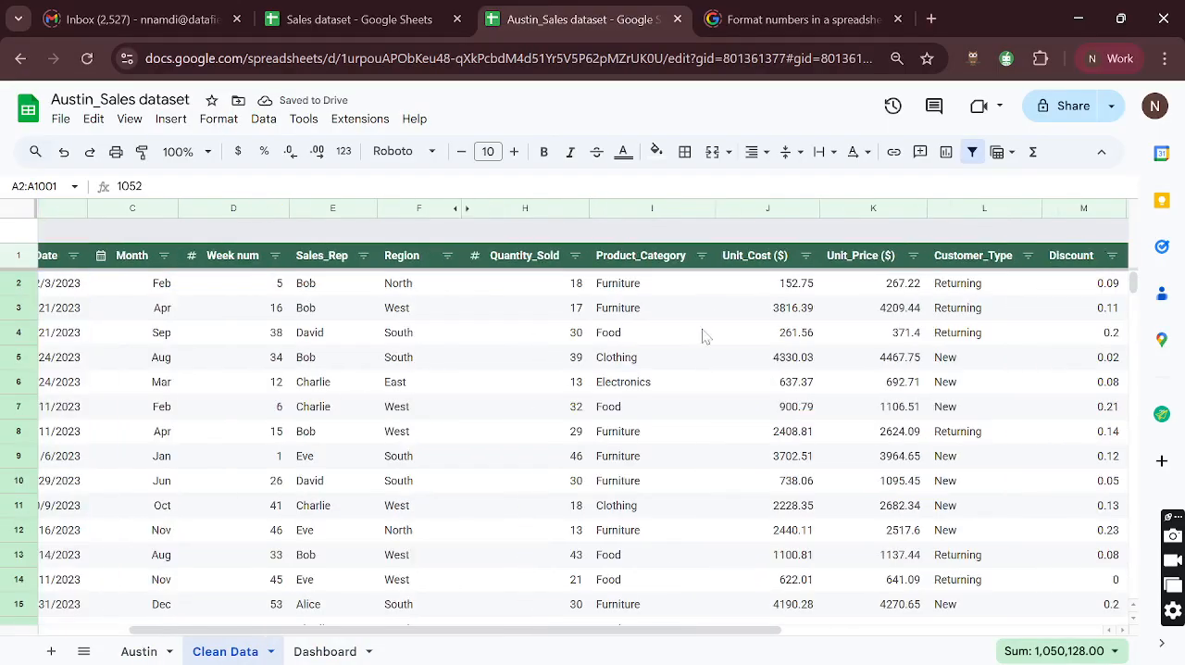
{"action": "left_click", "coordinate": [631, 204]}
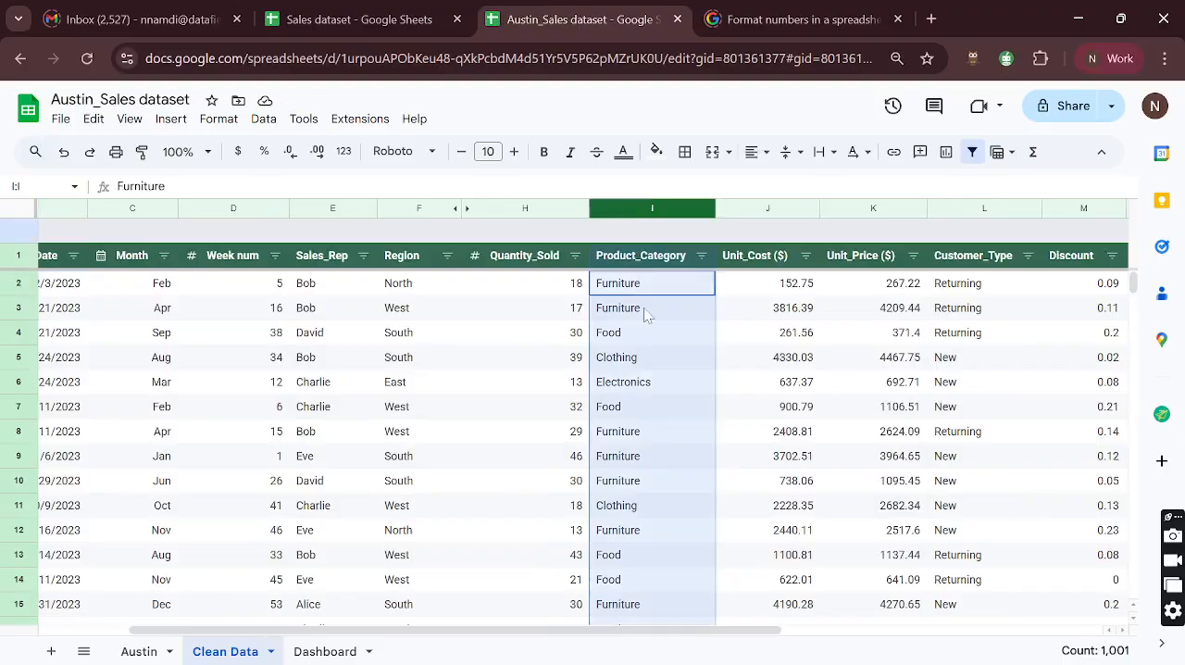
{"action": "scroll", "coordinate": [645, 314], "scroll_direction": "right", "scroll_amount": 1}
{"action": "scroll", "coordinate": [645, 315], "scroll_direction": "right", "scroll_amount": 5}
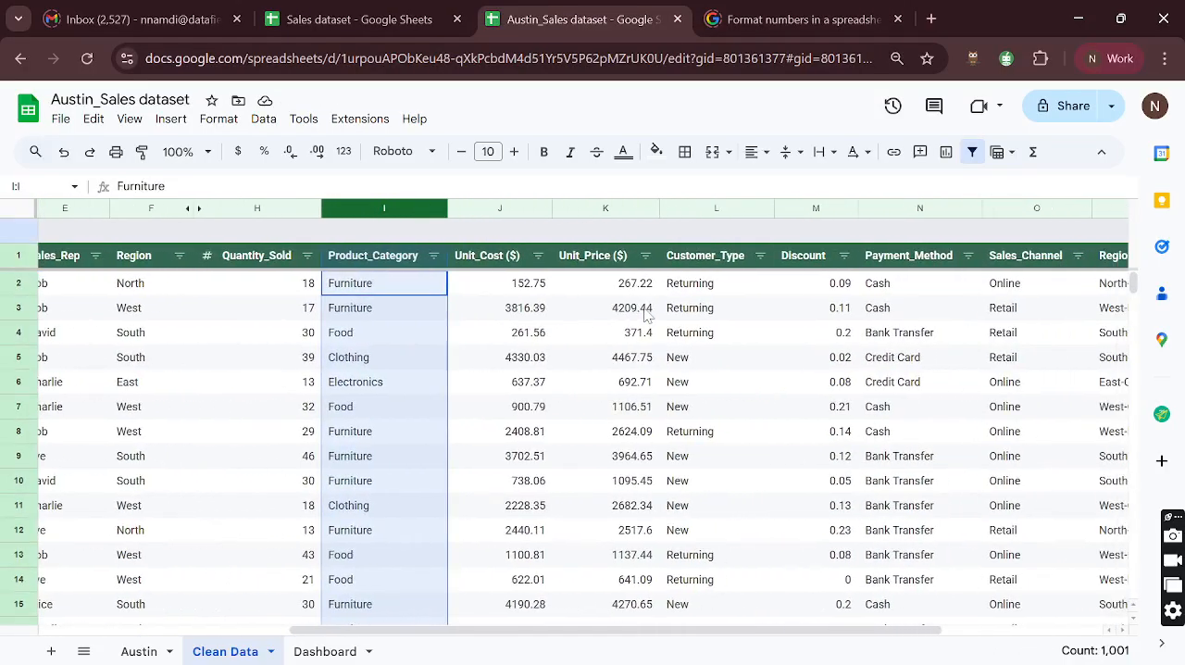
{"action": "scroll", "coordinate": [645, 315], "scroll_direction": "right", "scroll_amount": 5}
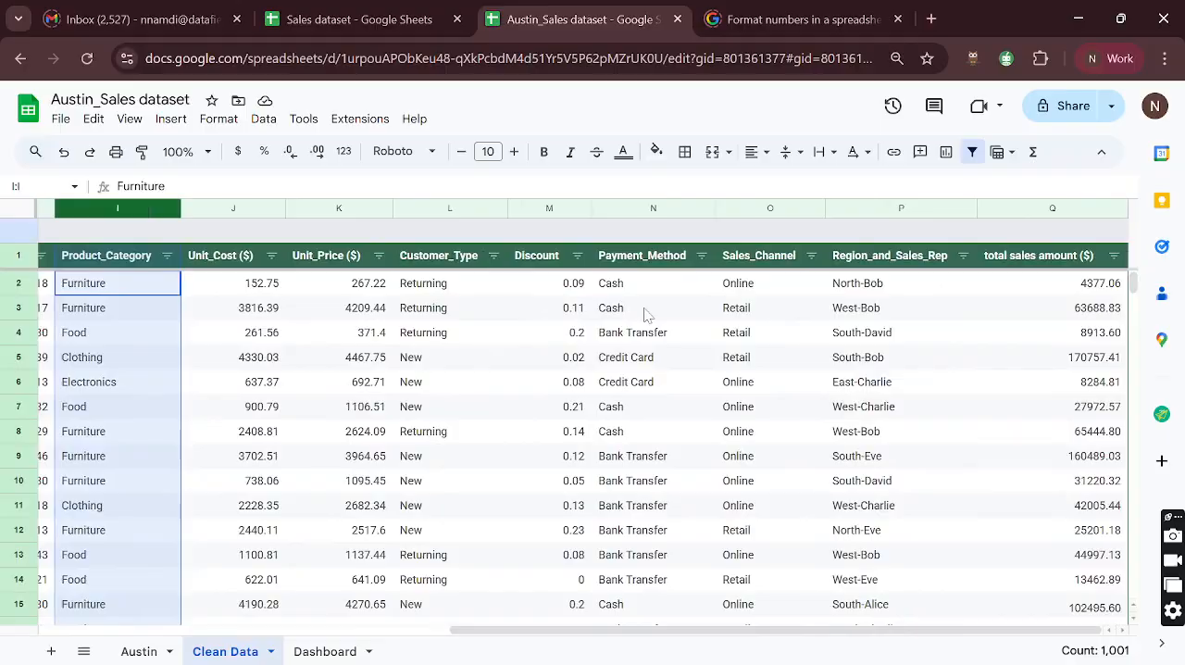
{"action": "scroll", "coordinate": [645, 315], "scroll_direction": "left", "scroll_amount": 6}
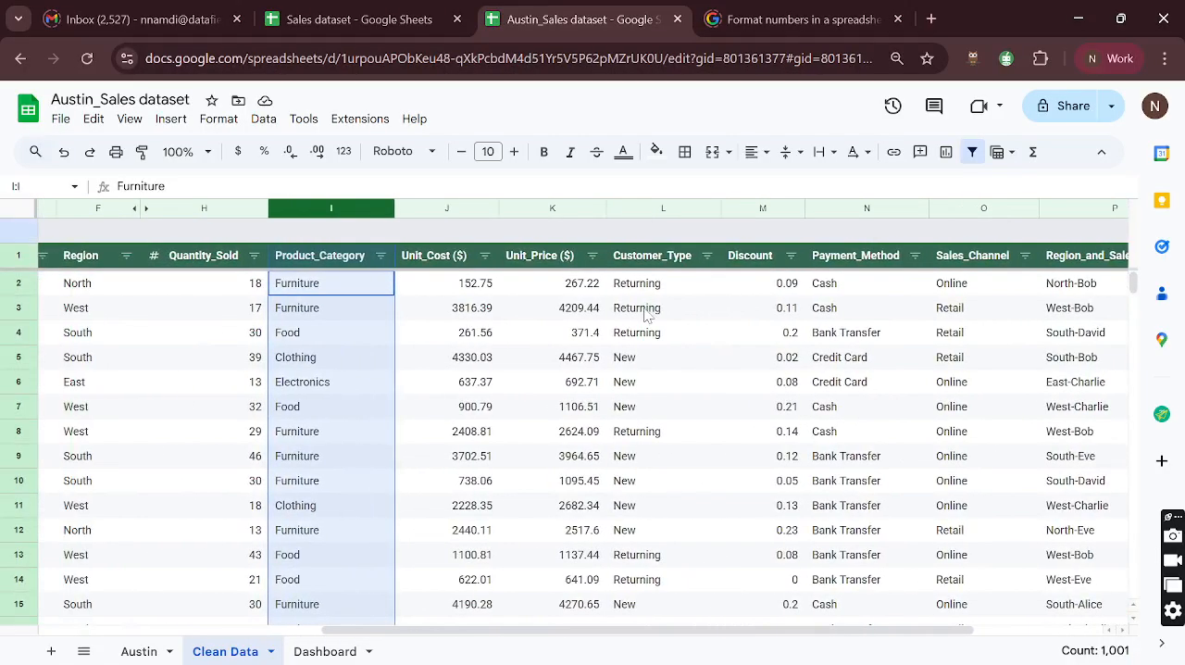
{"action": "scroll", "coordinate": [645, 315], "scroll_direction": "left", "scroll_amount": 4}
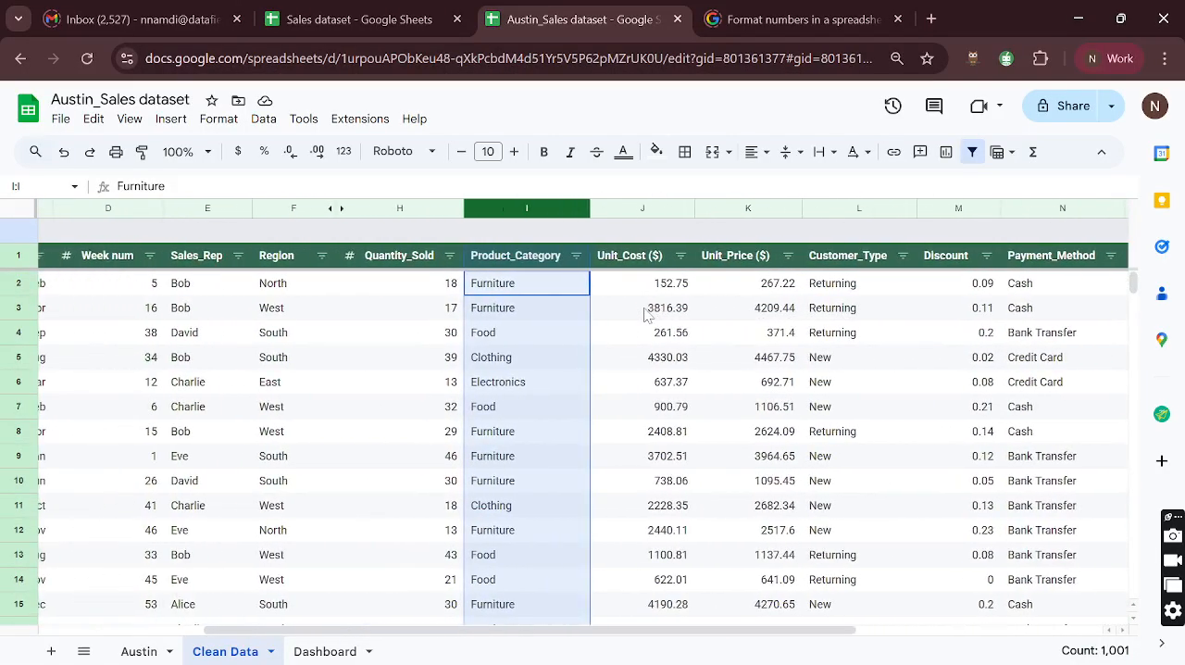
{"action": "scroll", "coordinate": [625, 390], "scroll_direction": "left", "scroll_amount": 2}
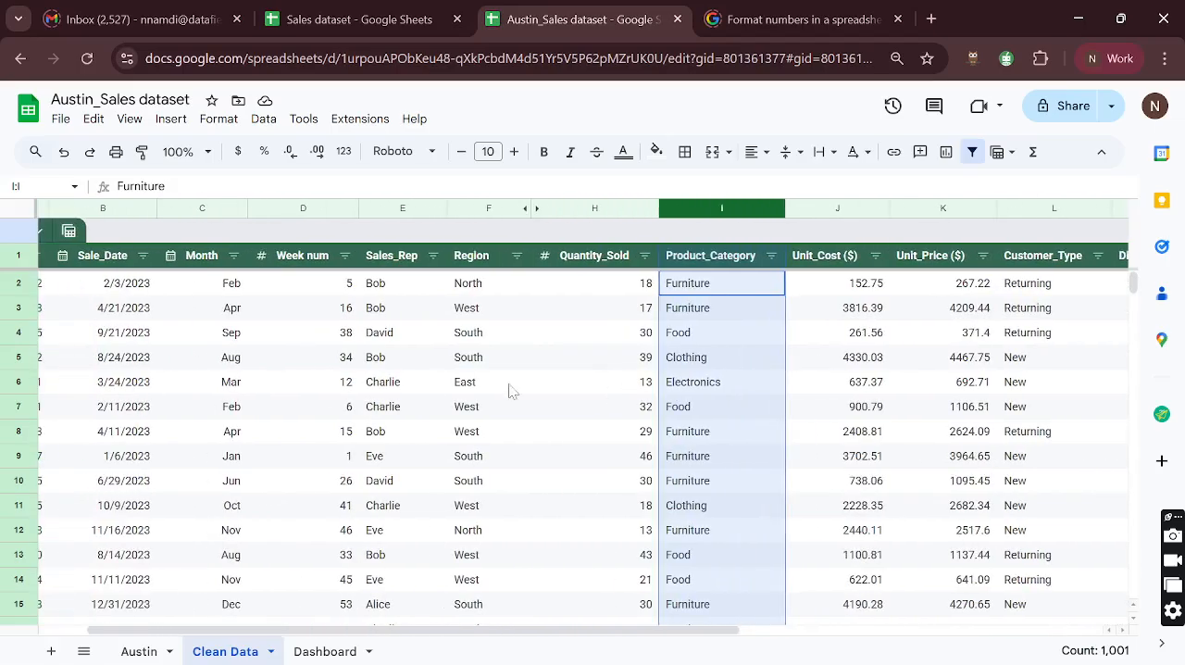
{"action": "scroll", "coordinate": [472, 388], "scroll_direction": "left", "scroll_amount": 2}
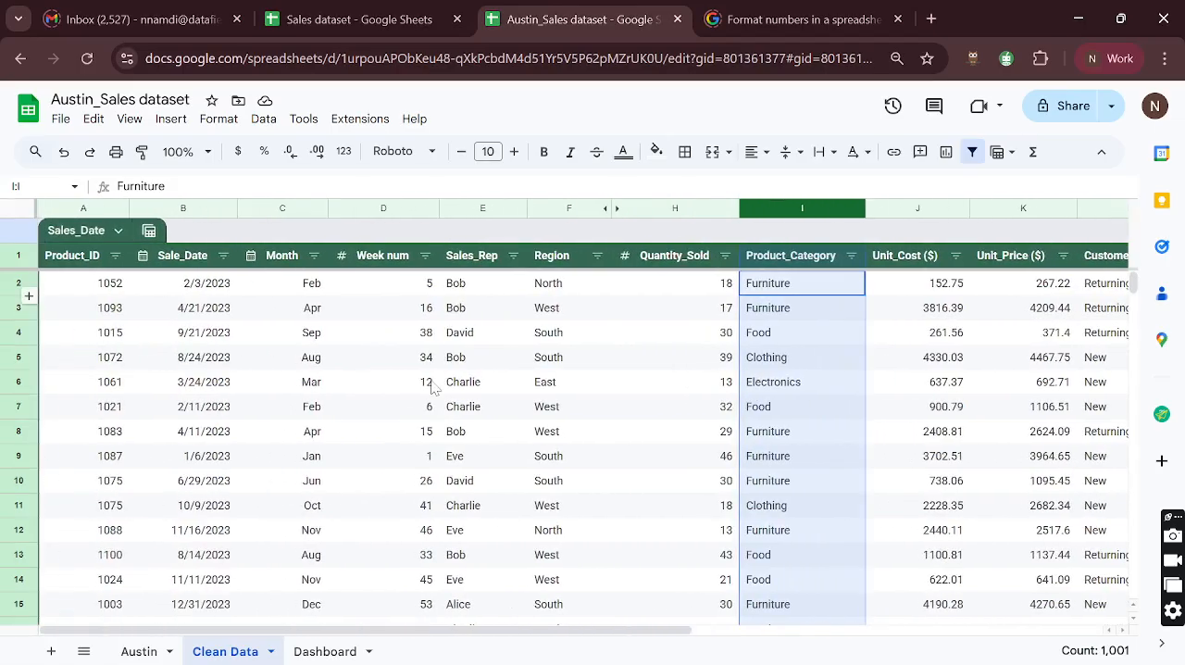
{"action": "scroll", "coordinate": [433, 387], "scroll_direction": "right", "scroll_amount": 10}
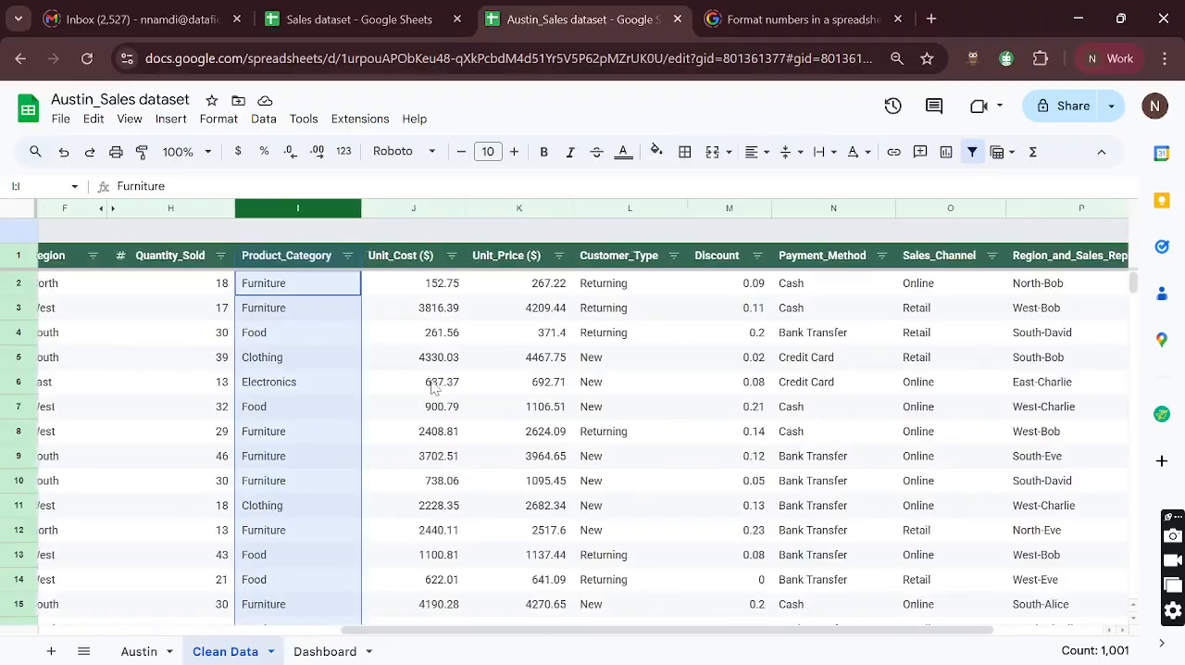
{"action": "scroll", "coordinate": [432, 387], "scroll_direction": "right", "scroll_amount": 1}
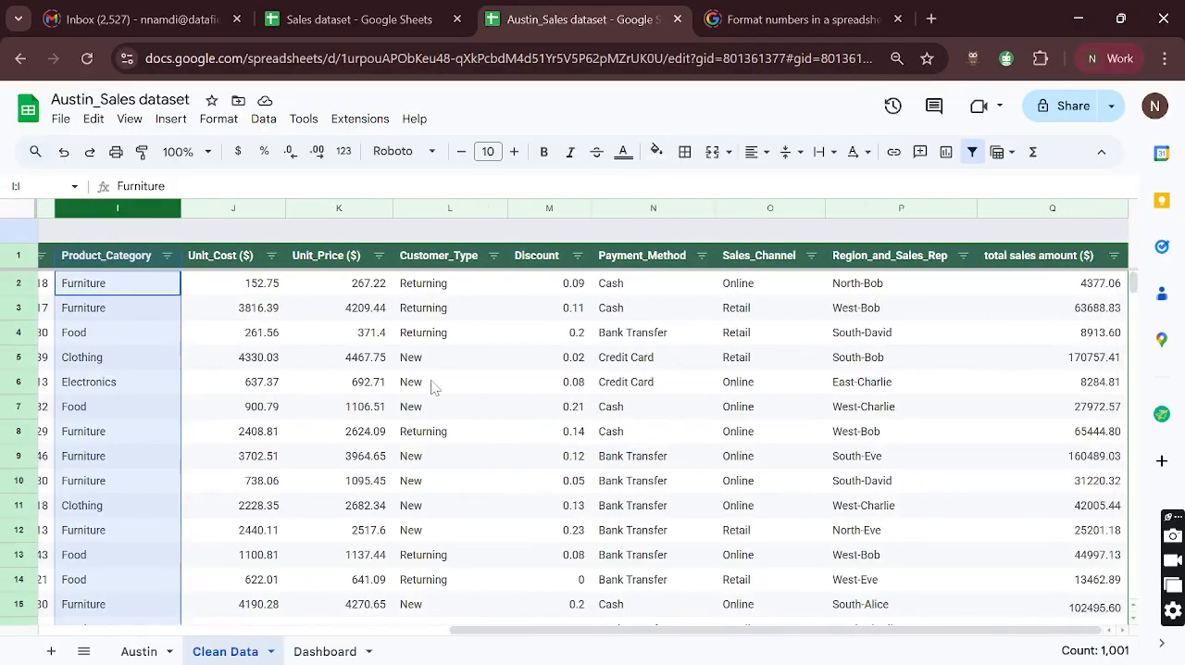
{"action": "scroll", "coordinate": [432, 387], "scroll_direction": "left", "scroll_amount": 2}
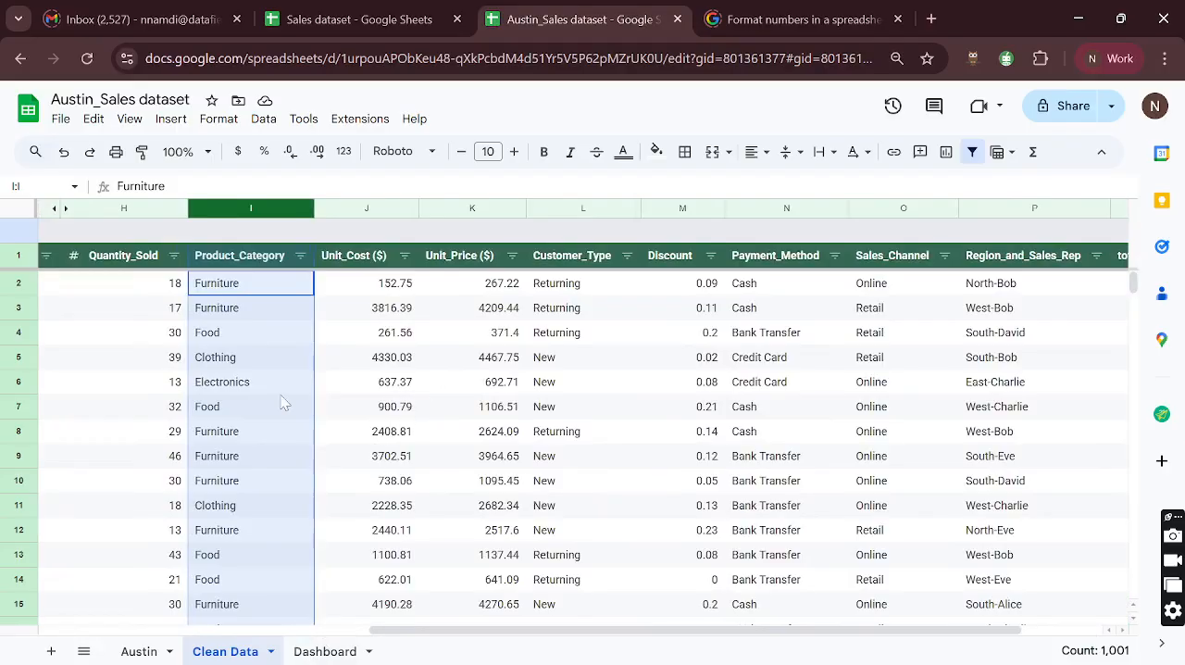
- Insert a chart from the Product_Category values in I2:I1001 of the Clean Data sheet
{"action": "left_click", "coordinate": [266, 292]}
{"action": "key", "text": "ctrl+shift+Down"}
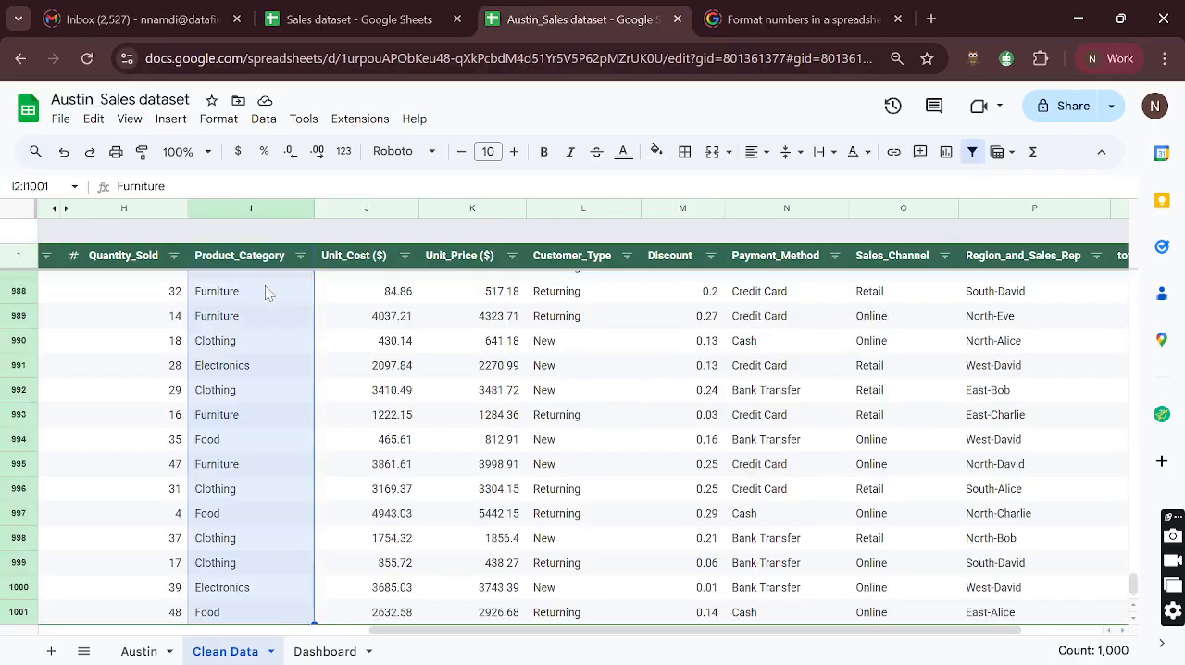
{"action": "left_click", "coordinate": [170, 118]}
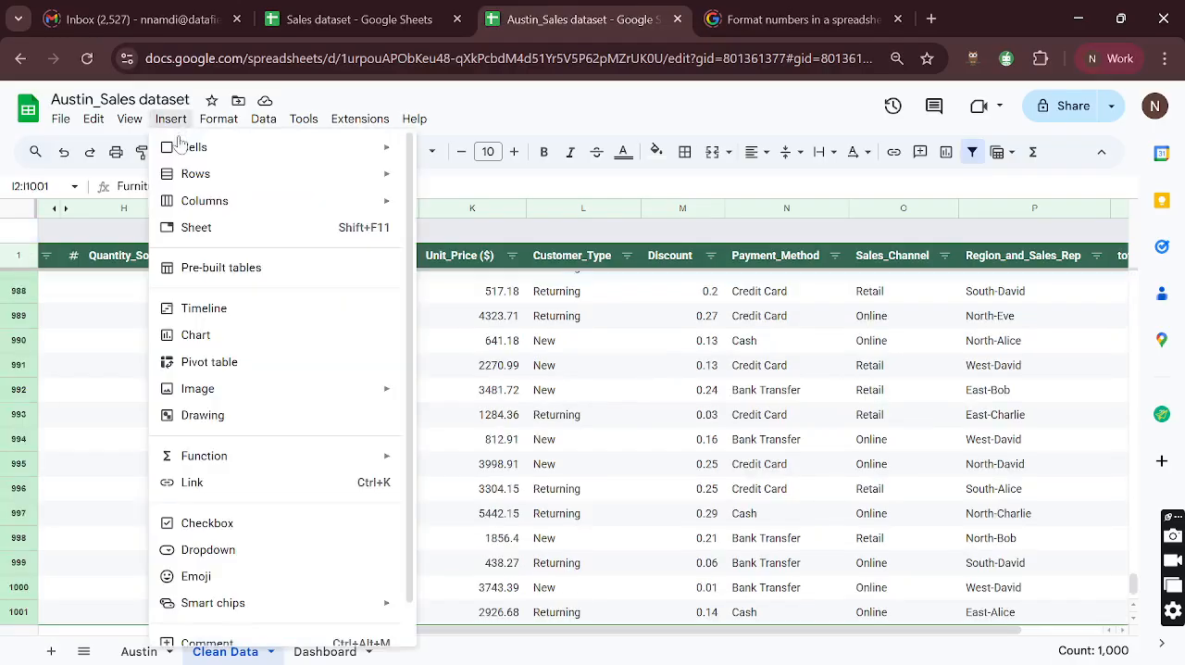
{"action": "left_click", "coordinate": [215, 339]}
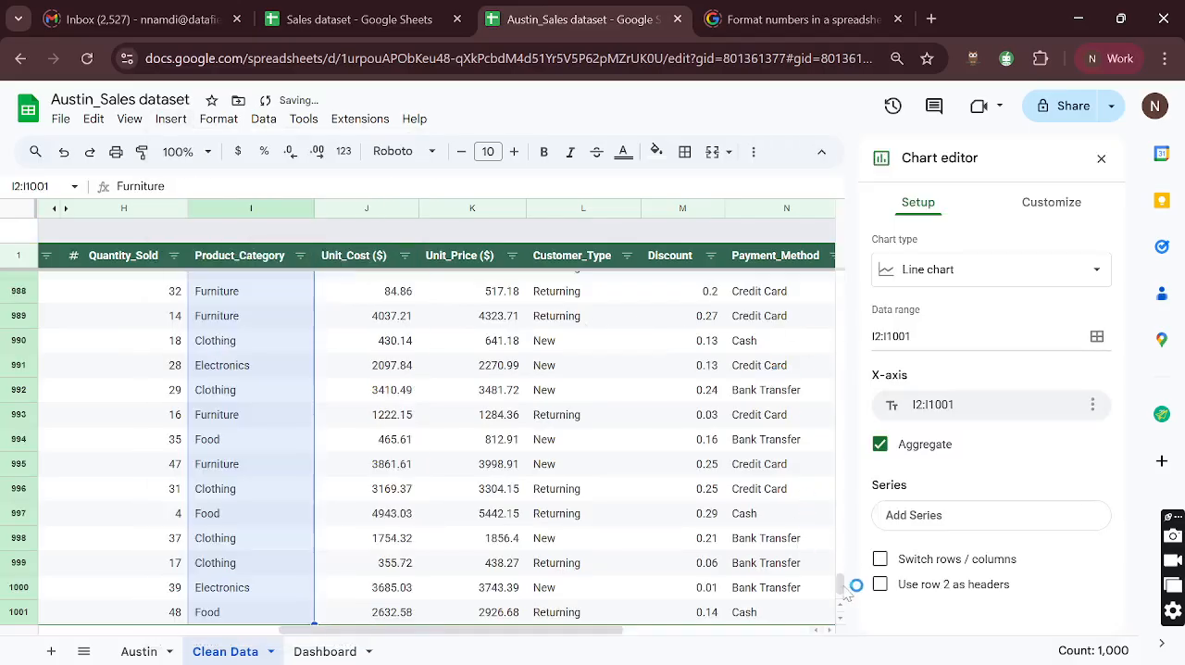
{"action": "left_click_drag", "start_coordinate": [841, 580], "coordinate": [844, 270]}
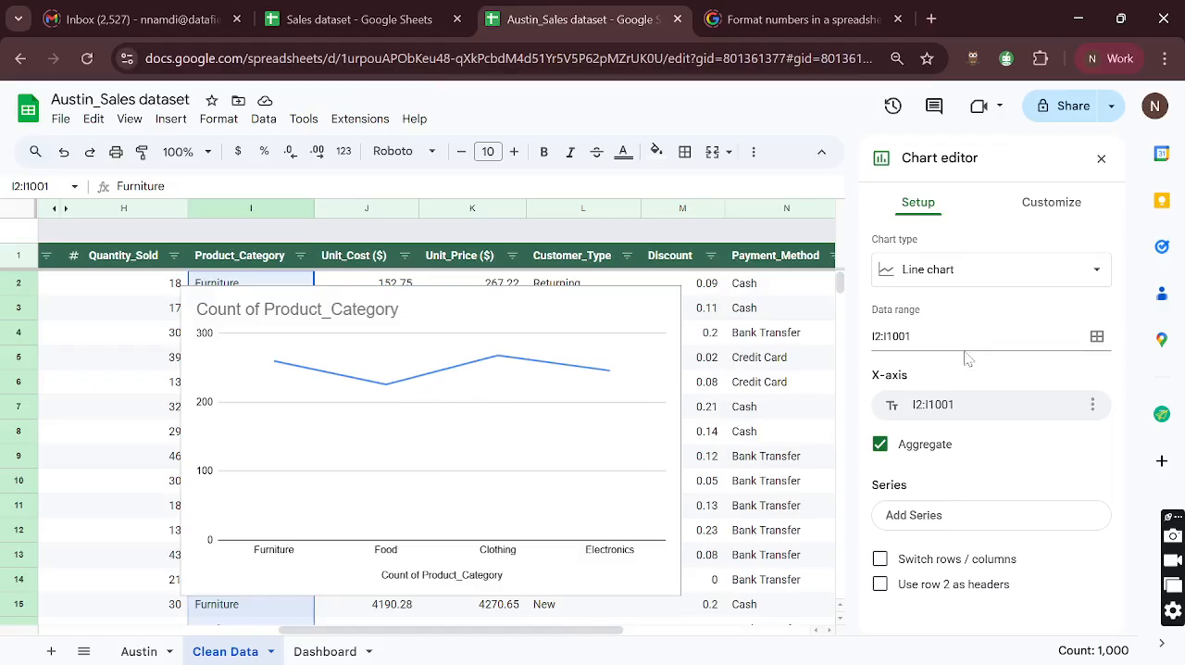
- Change the Product_Category chart to a scorecard chart and check its aggregation options
{"action": "left_click", "coordinate": [1009, 271]}
{"action": "scroll", "coordinate": [981, 445], "scroll_direction": "down", "scroll_amount": 10}
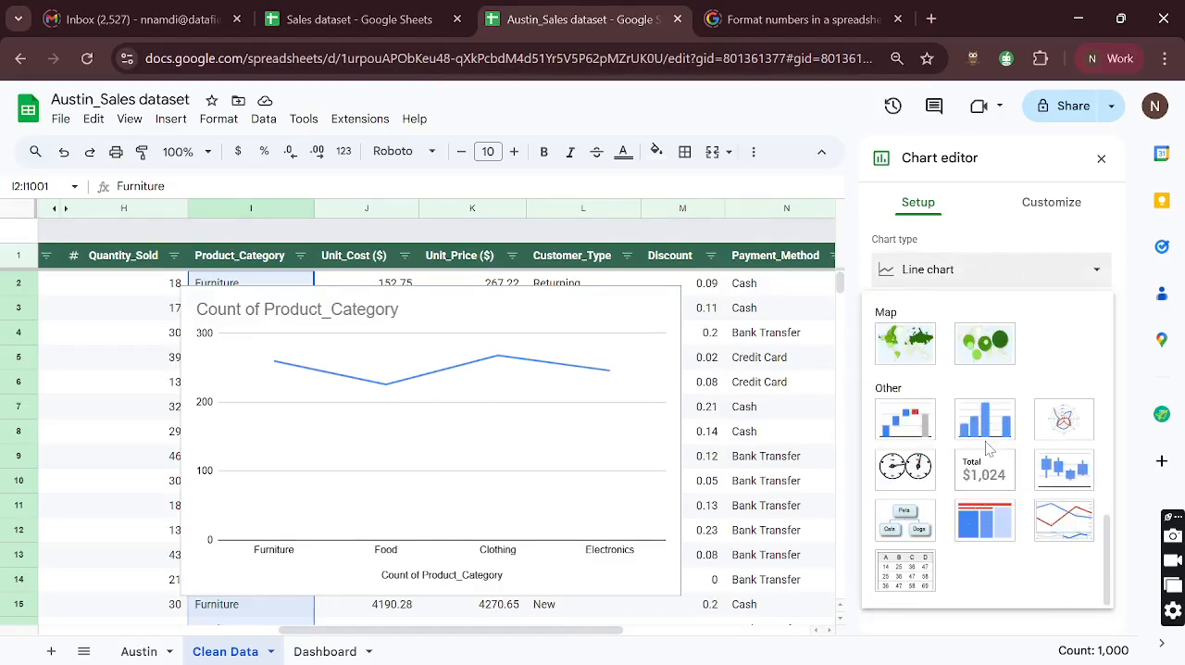
{"action": "left_click", "coordinate": [981, 482]}
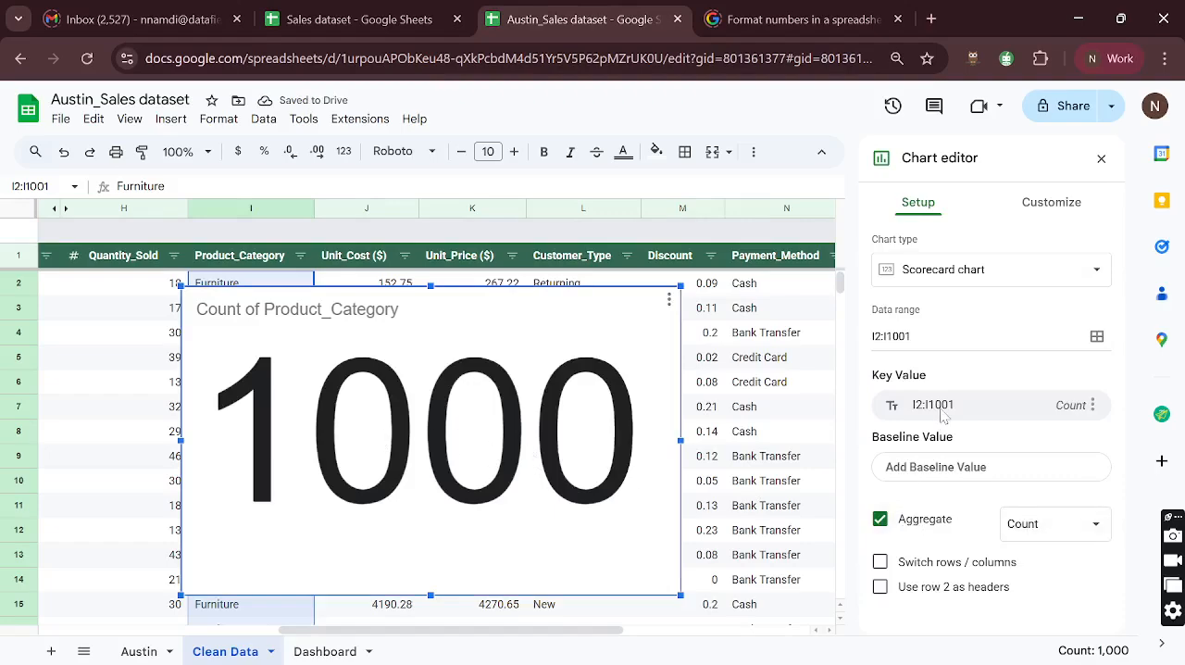
{"action": "left_click", "coordinate": [1045, 528]}
{"action": "left_click", "coordinate": [1096, 527]}
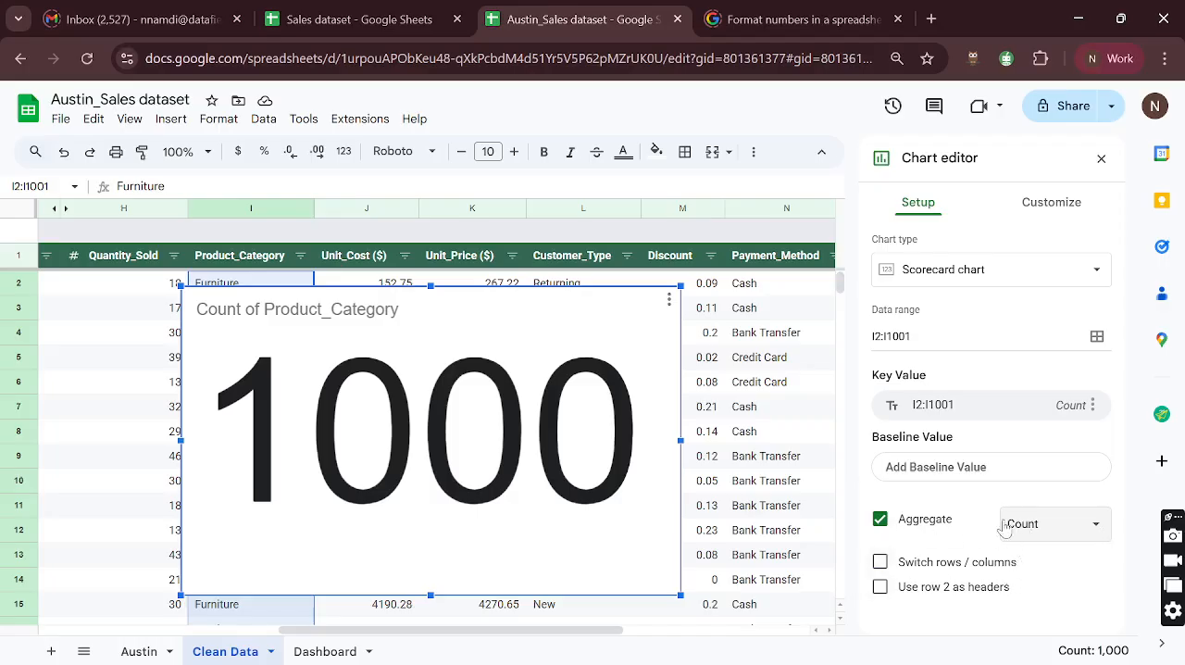
- Check the Product_Category scorecard's key value and customization options, and delete the chart from Clean Data
{"action": "left_click", "coordinate": [1092, 408]}
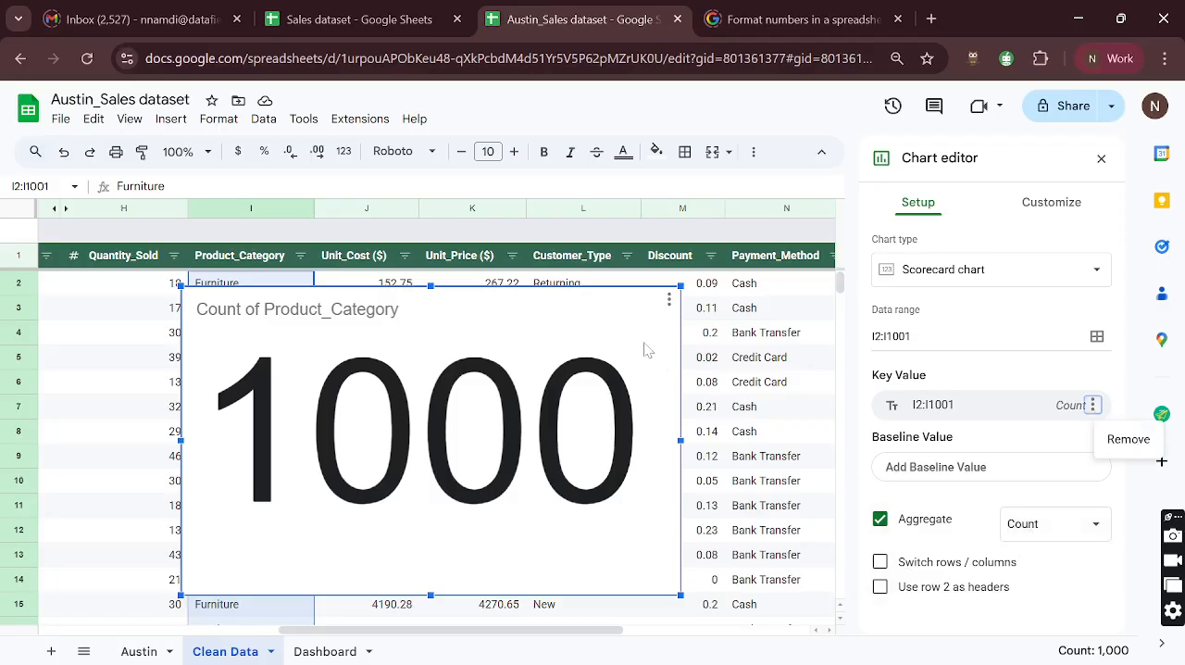
{"action": "left_click", "coordinate": [619, 326]}
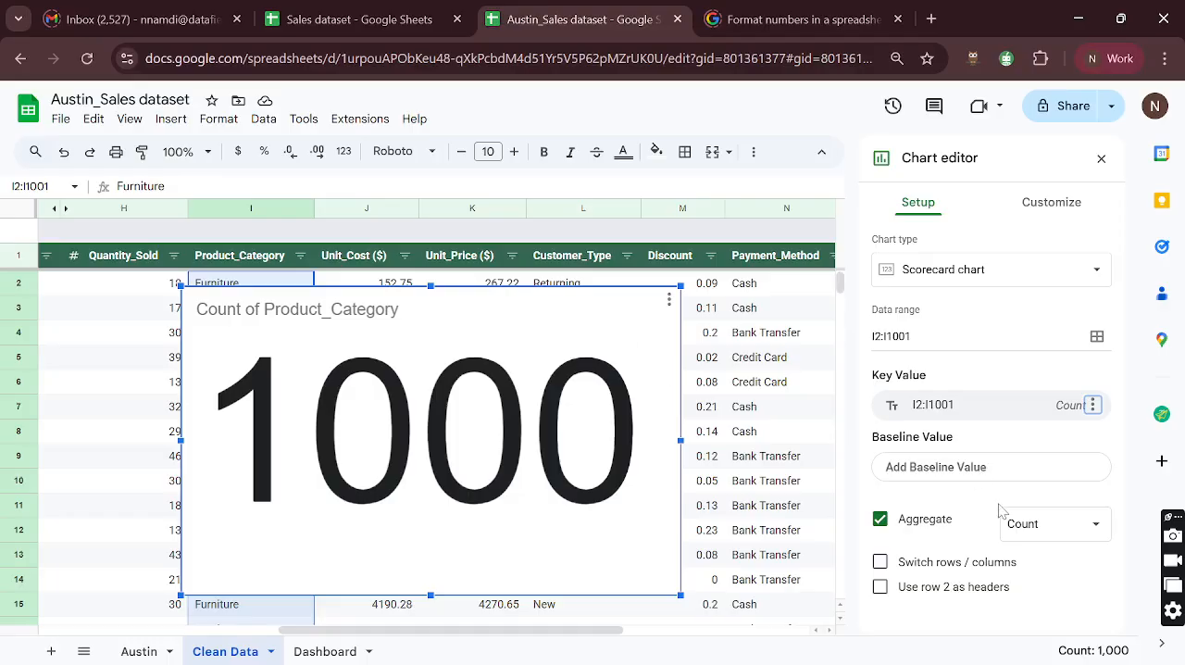
{"action": "left_click", "coordinate": [1064, 203]}
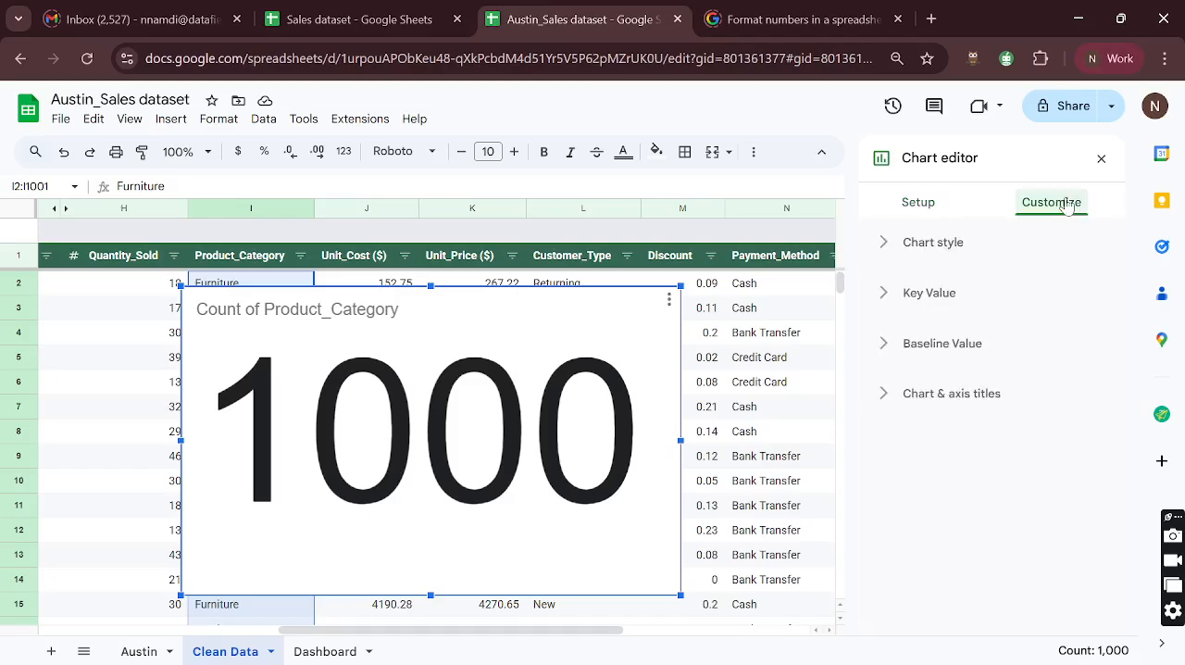
{"action": "left_click", "coordinate": [918, 202]}
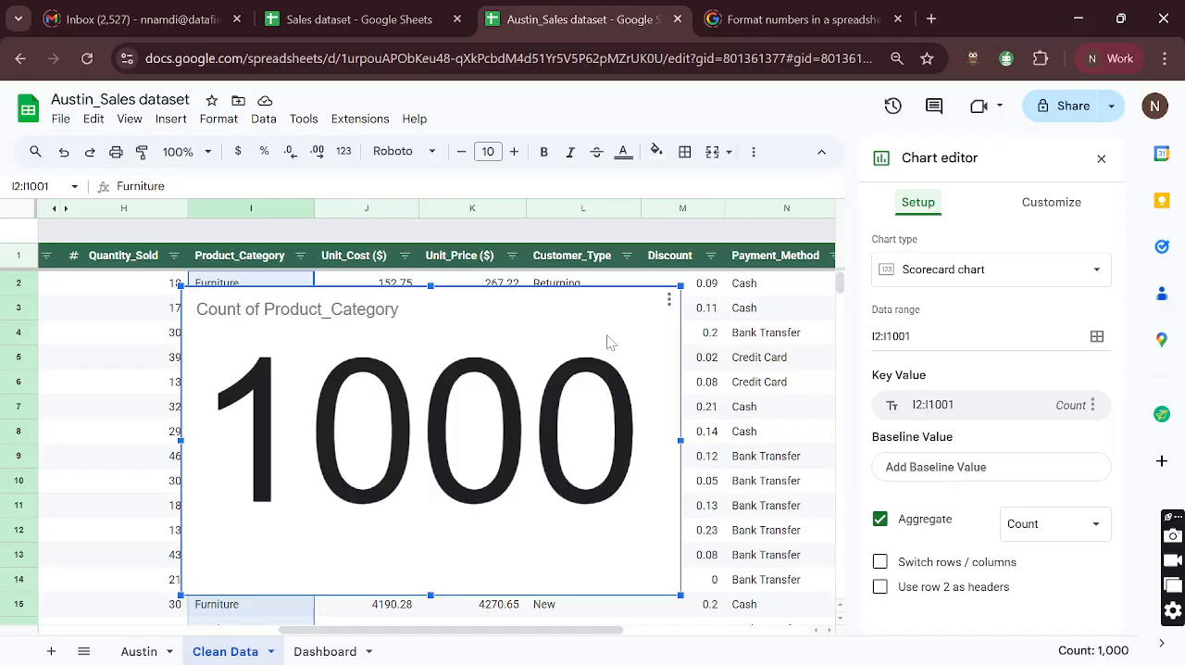
{"action": "left_click", "coordinate": [667, 309]}
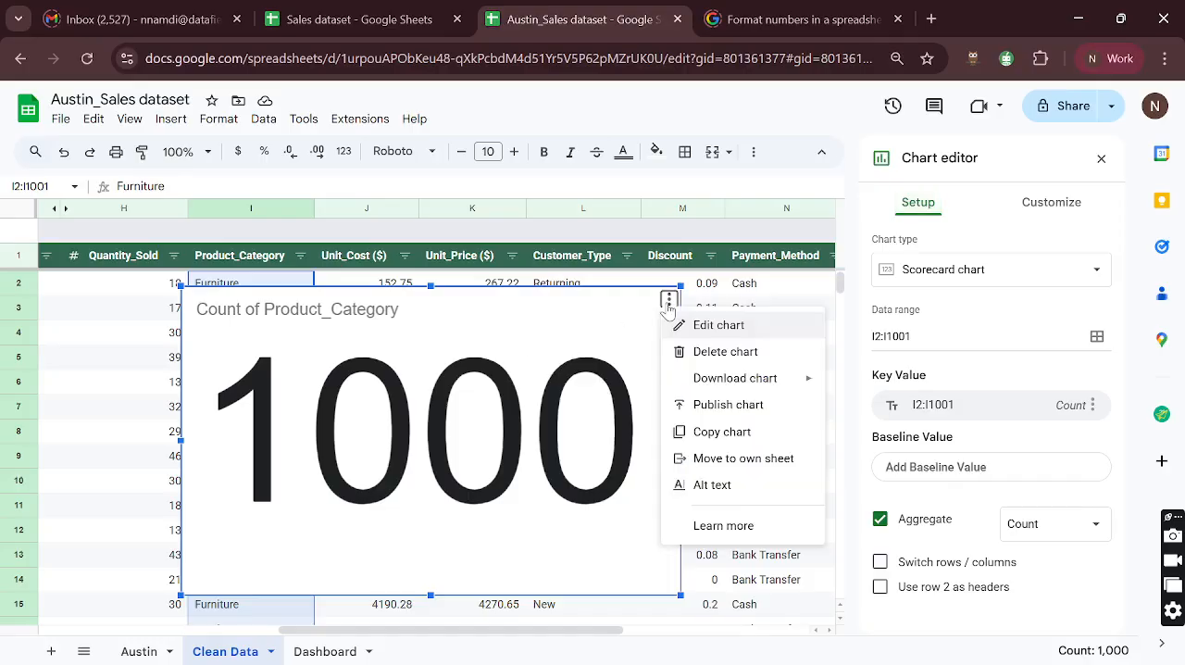
{"action": "left_click", "coordinate": [696, 357]}
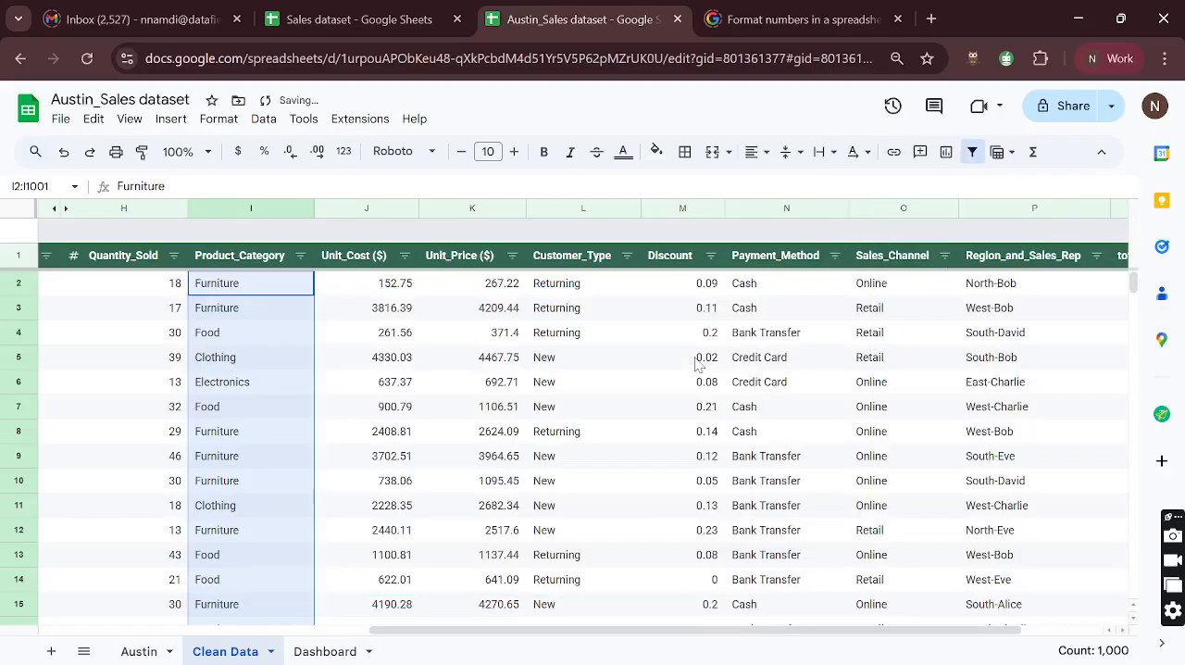
- Start a pivot table from the Clean Data table and check which data range it uses
{"action": "left_click", "coordinate": [265, 332]}
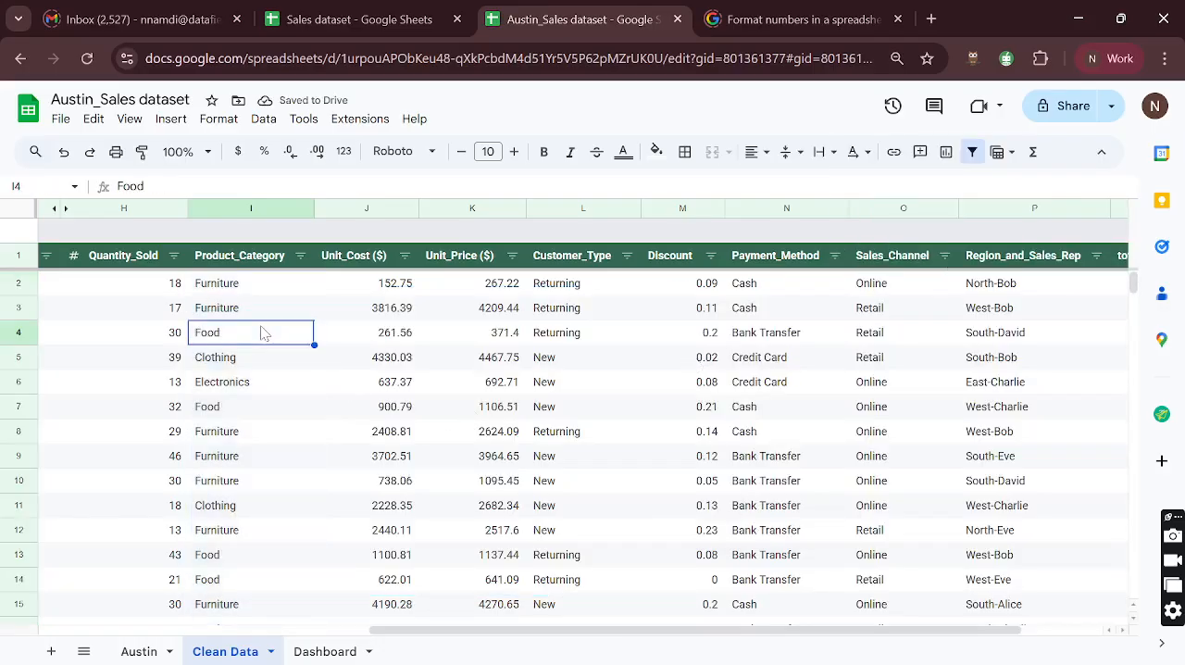
{"action": "left_click", "coordinate": [170, 118]}
{"action": "left_click", "coordinate": [170, 119]}
{"action": "left_click", "coordinate": [171, 119]}
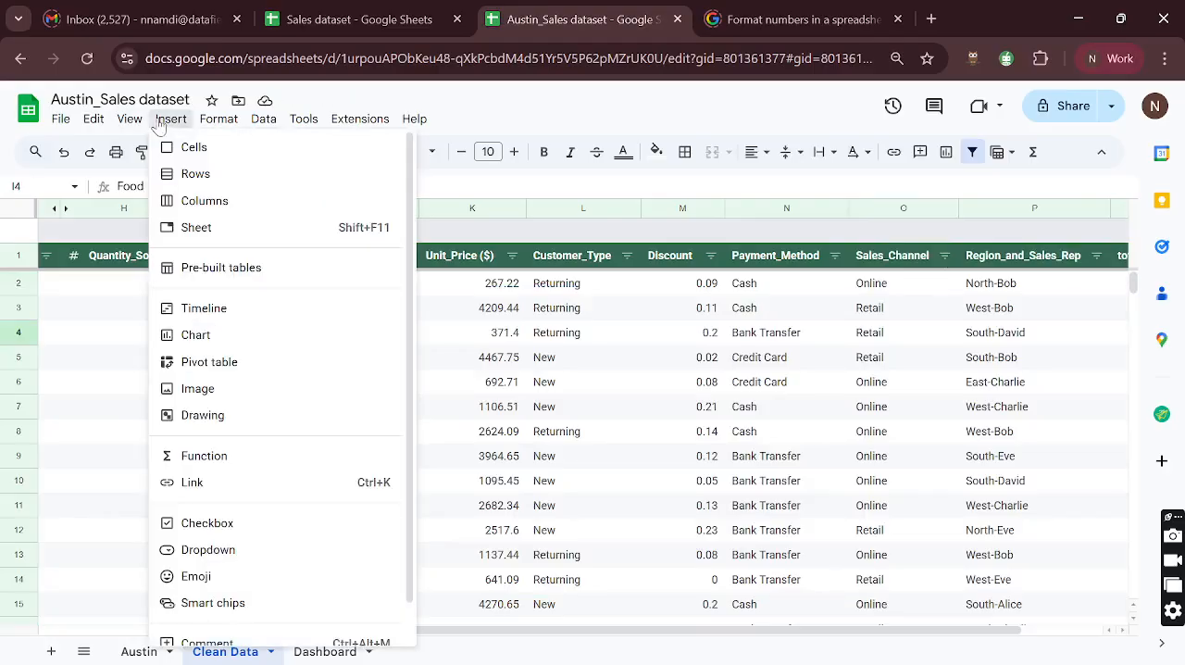
{"action": "left_click", "coordinate": [225, 363]}
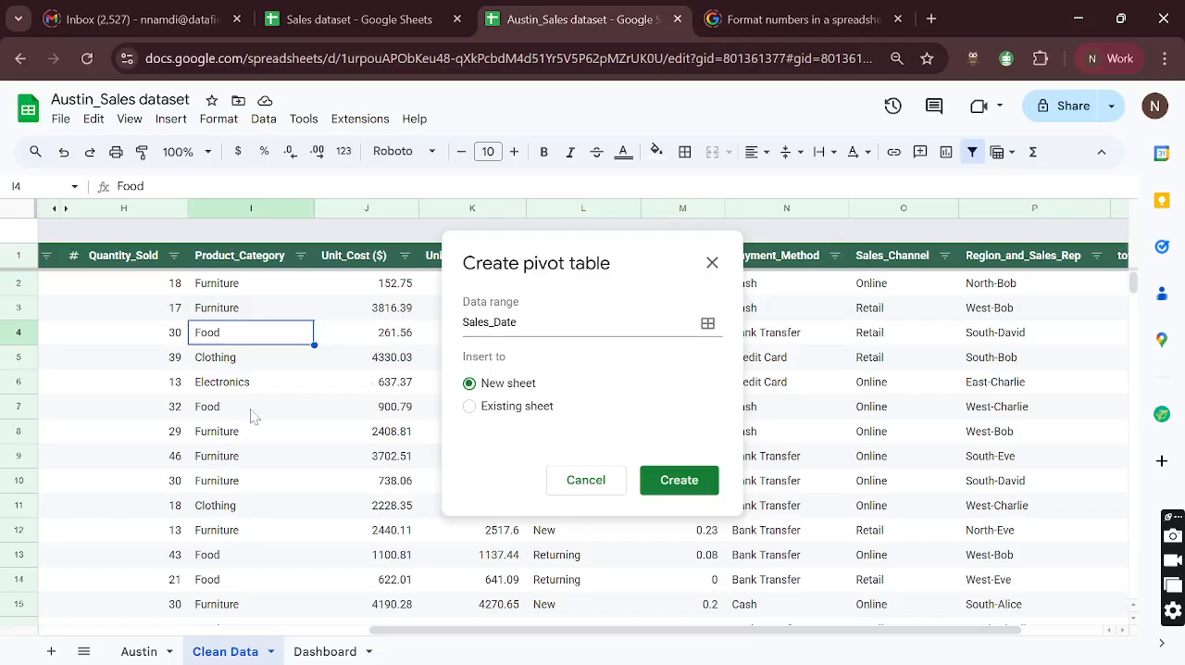
{"action": "scroll", "coordinate": [223, 418], "scroll_direction": "left", "scroll_amount": 6}
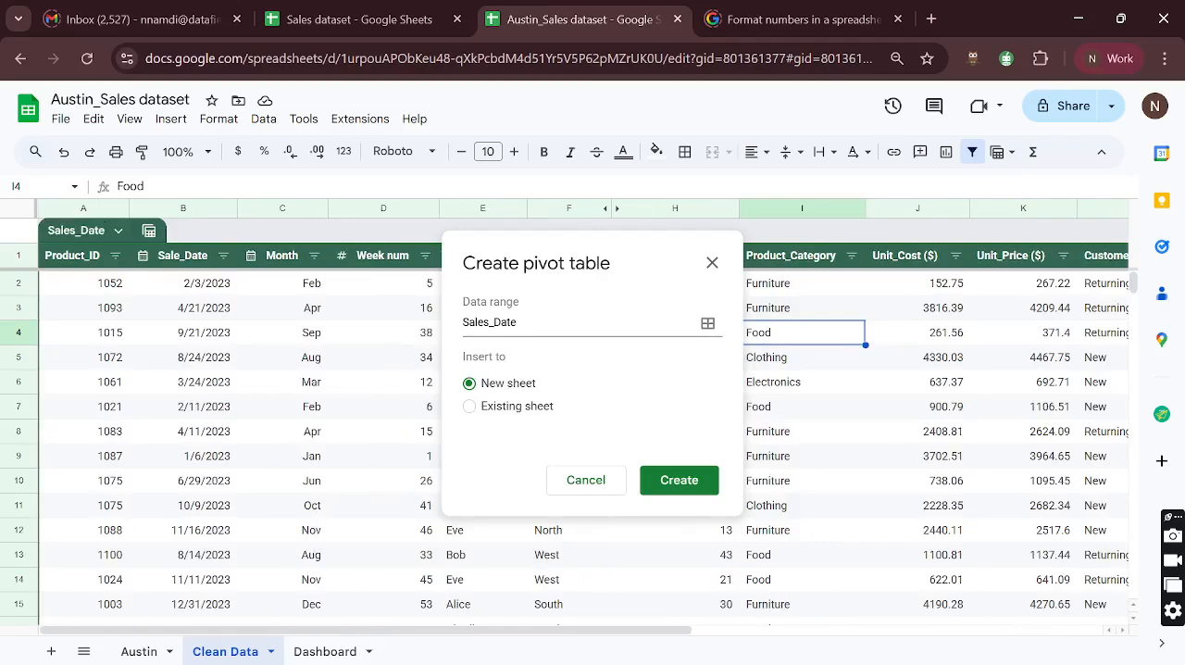
{"action": "left_click", "coordinate": [464, 331]}
{"action": "left_click", "coordinate": [519, 322]}
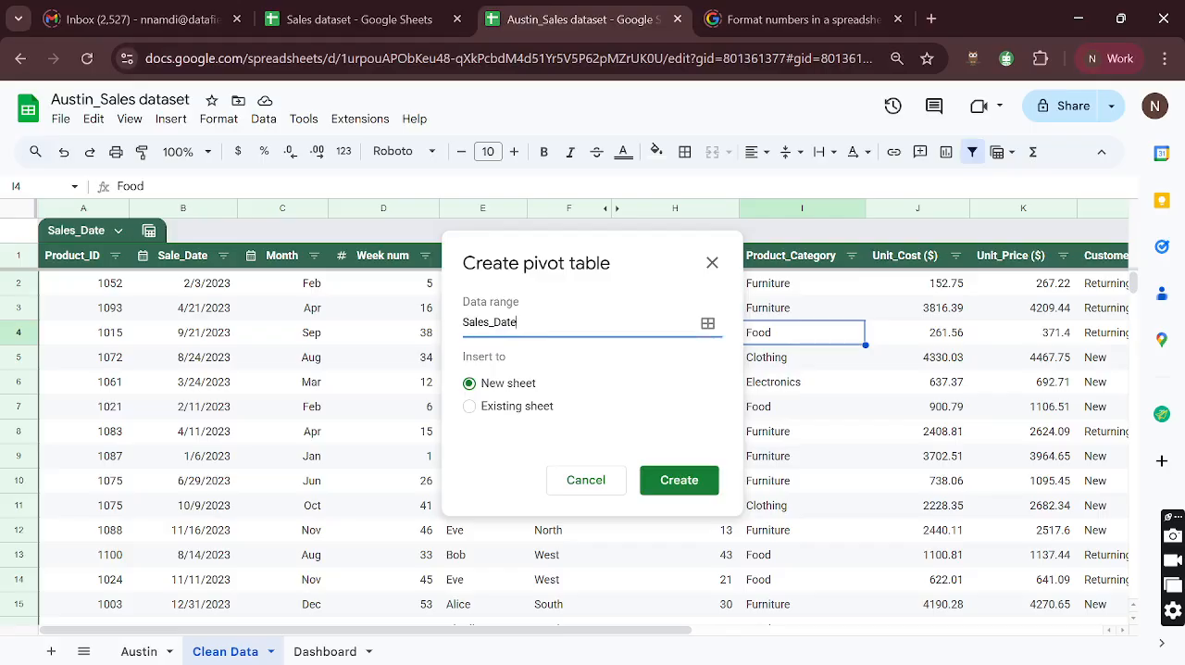
{"action": "left_click_drag", "start_coordinate": [517, 322], "coordinate": [461, 336]}
- Rename the Clean Data table to Sales_Data and cancel the pivot table creation
{"action": "left_click", "coordinate": [102, 230]}
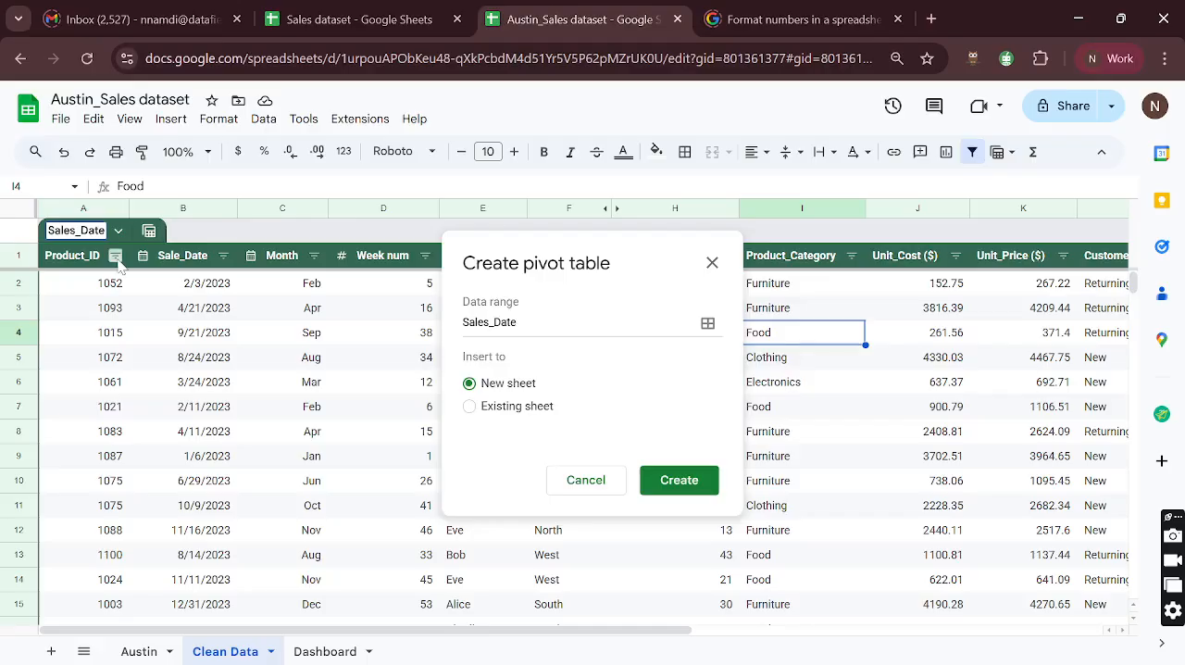
{"action": "key", "text": "Return"}
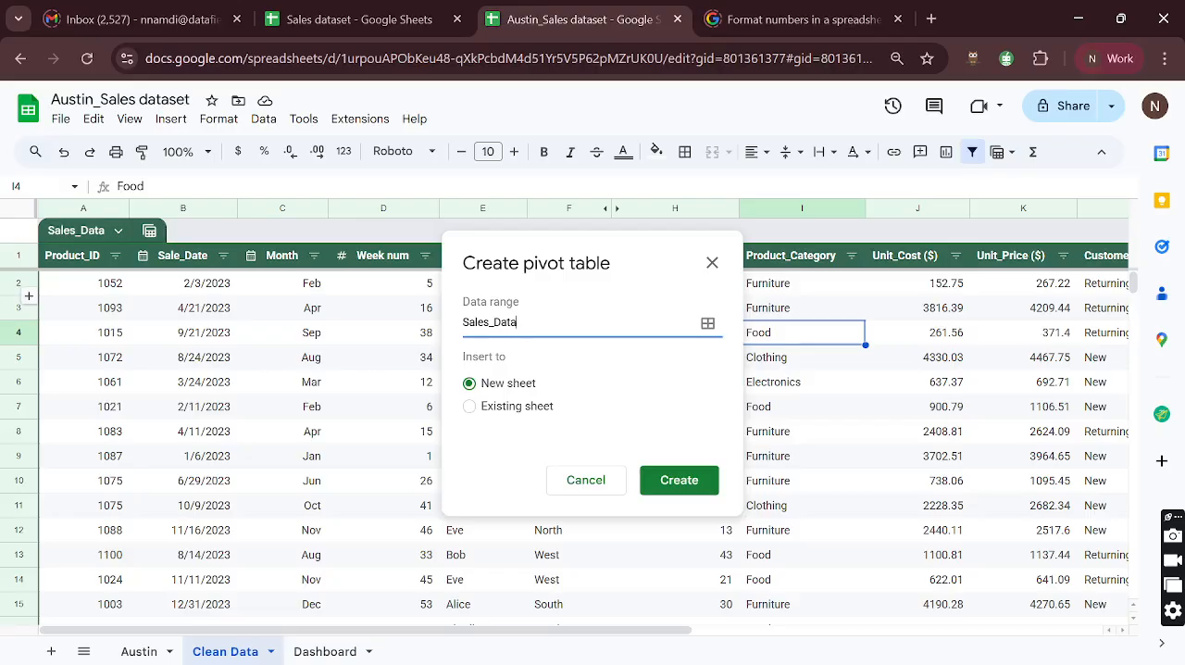
{"action": "left_click", "coordinate": [581, 482]}
- Start a pivot table from the Austin sheet to inspect its data range, and cancel its creation
{"action": "left_click", "coordinate": [139, 651]}
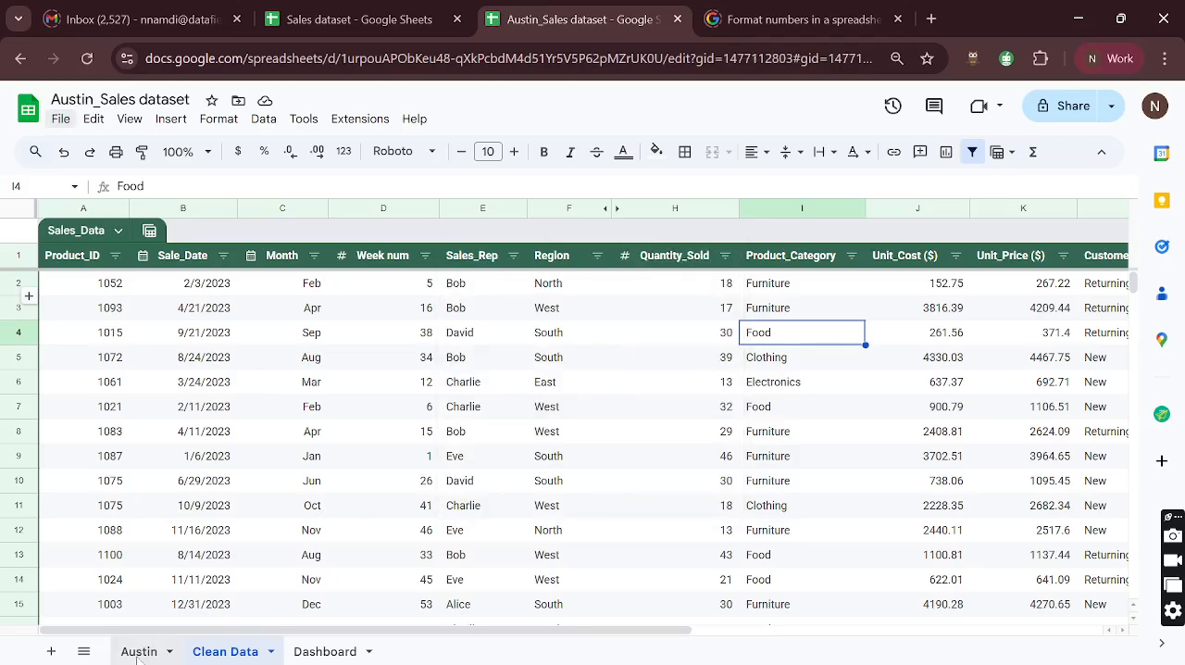
{"action": "left_click", "coordinate": [256, 357]}
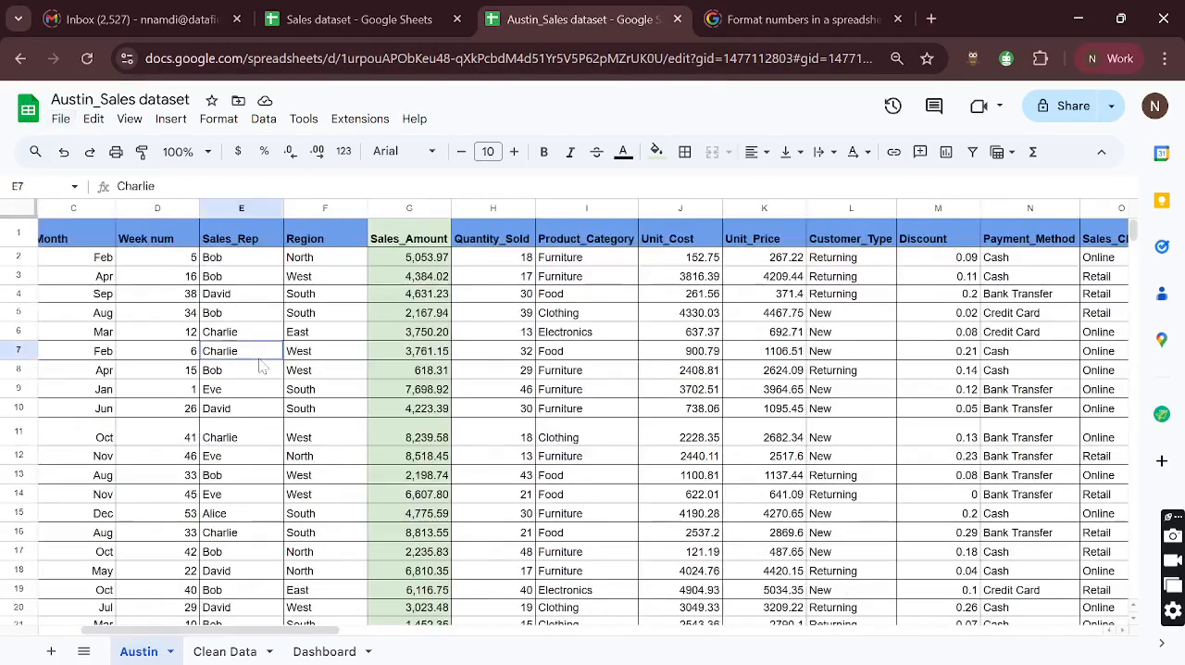
{"action": "left_click", "coordinate": [170, 119]}
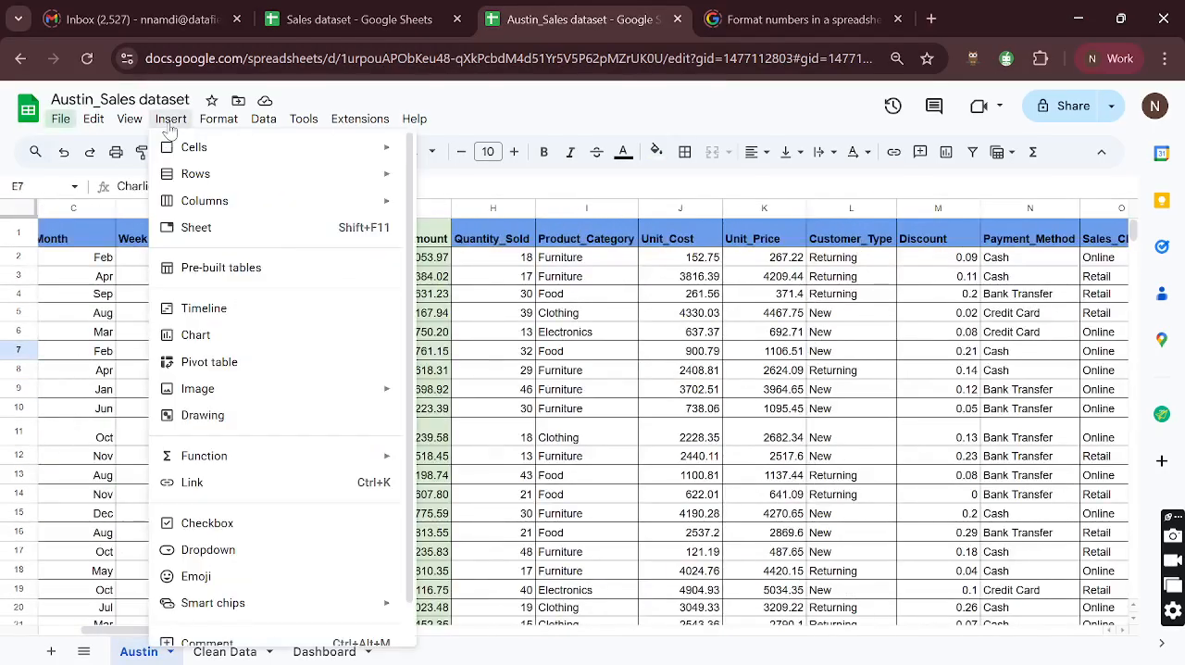
{"action": "left_click", "coordinate": [211, 366]}
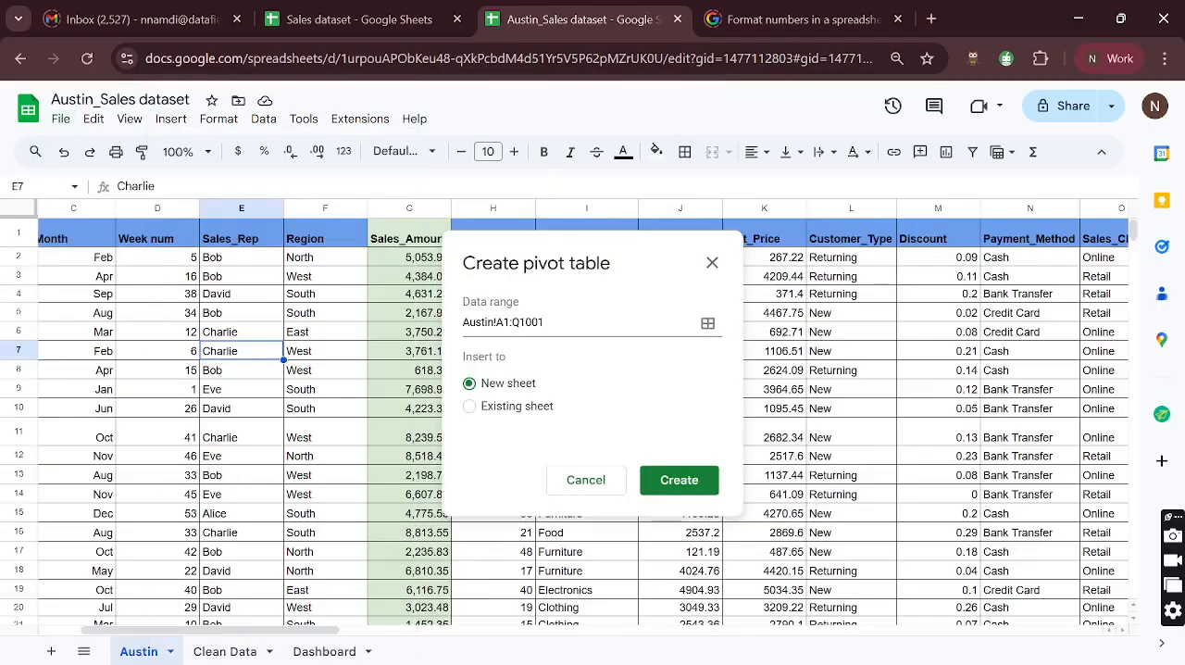
{"action": "left_click_drag", "start_coordinate": [503, 322], "coordinate": [546, 322]}
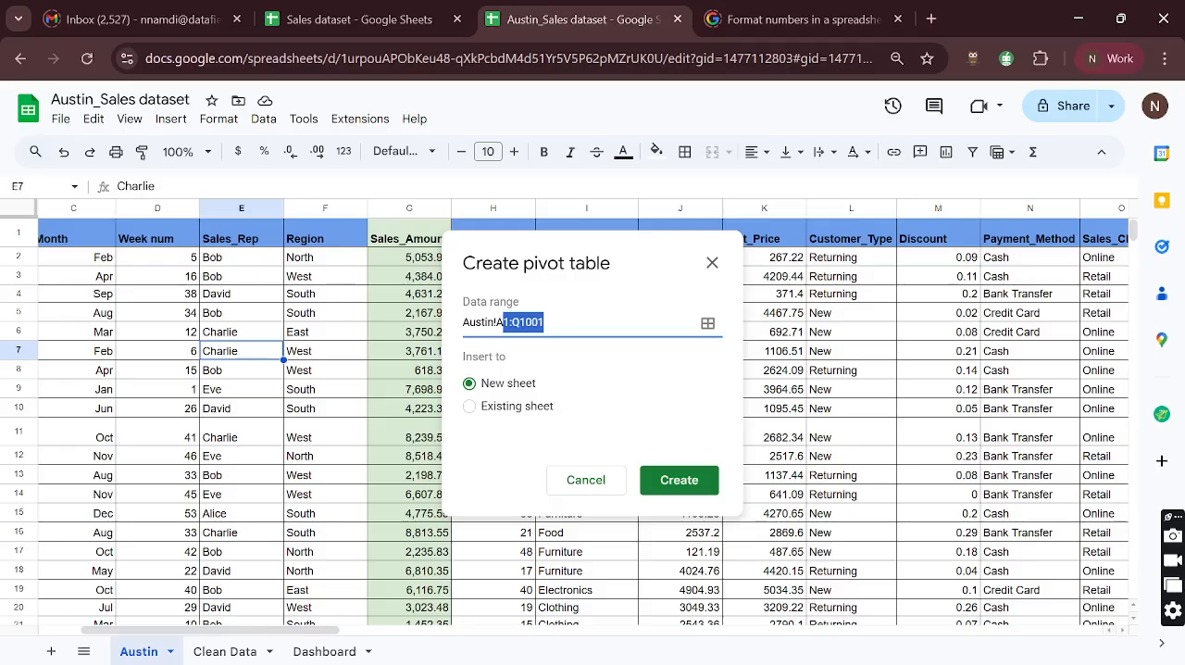
{"action": "left_click", "coordinate": [548, 322]}
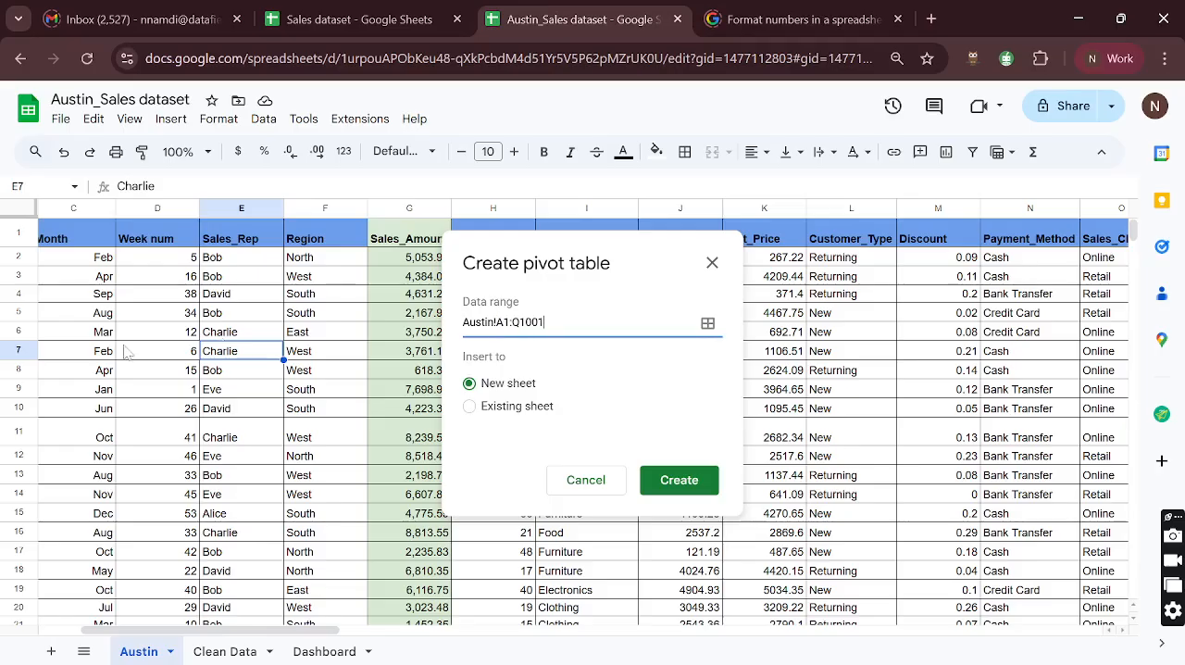
{"action": "left_click", "coordinate": [575, 483]}
- Create a pivot table from the Sales_Data table of Clean Data in a new sheet
{"action": "left_click", "coordinate": [223, 654]}
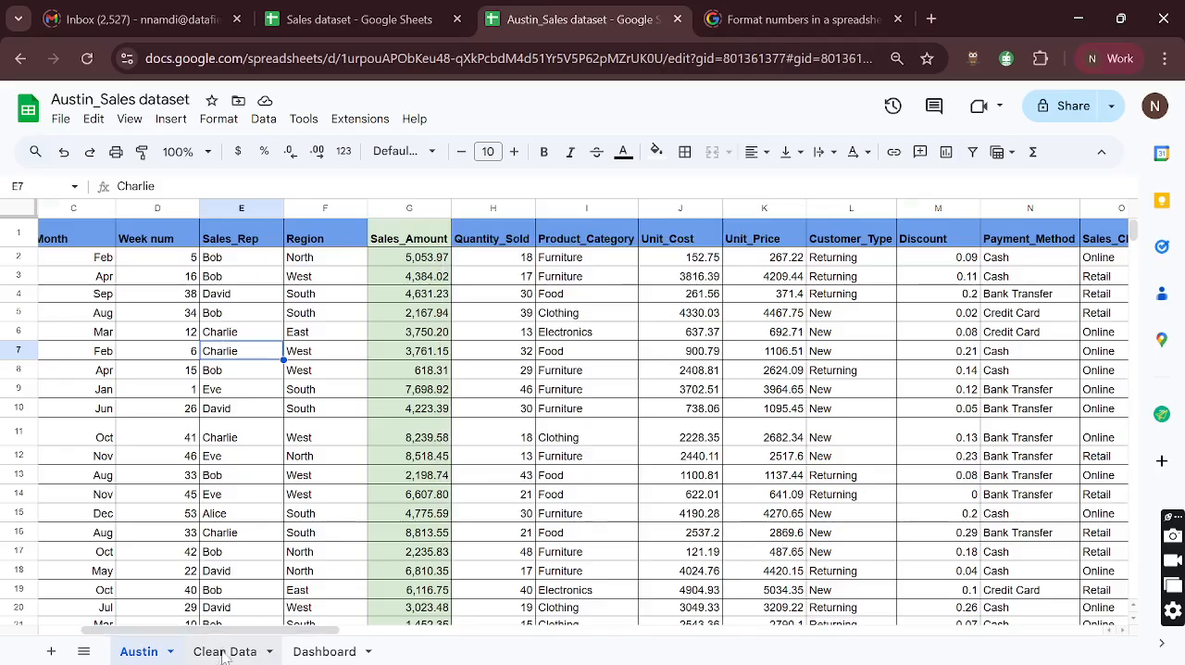
{"action": "left_click", "coordinate": [268, 431]}
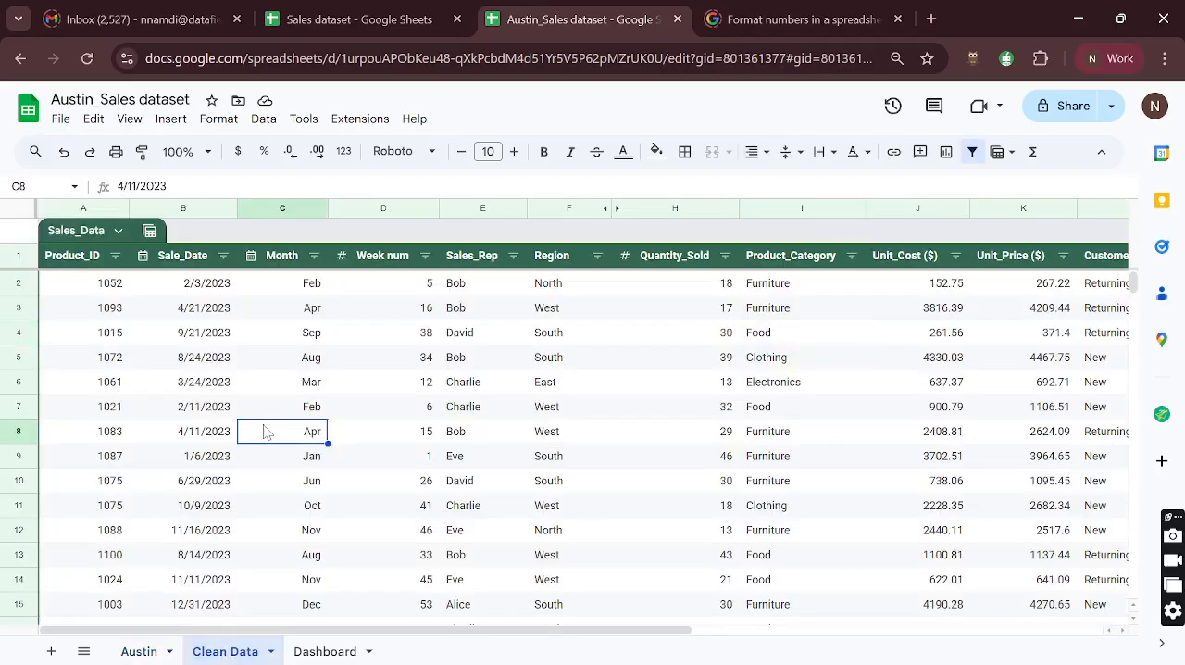
{"action": "left_click", "coordinate": [171, 120]}
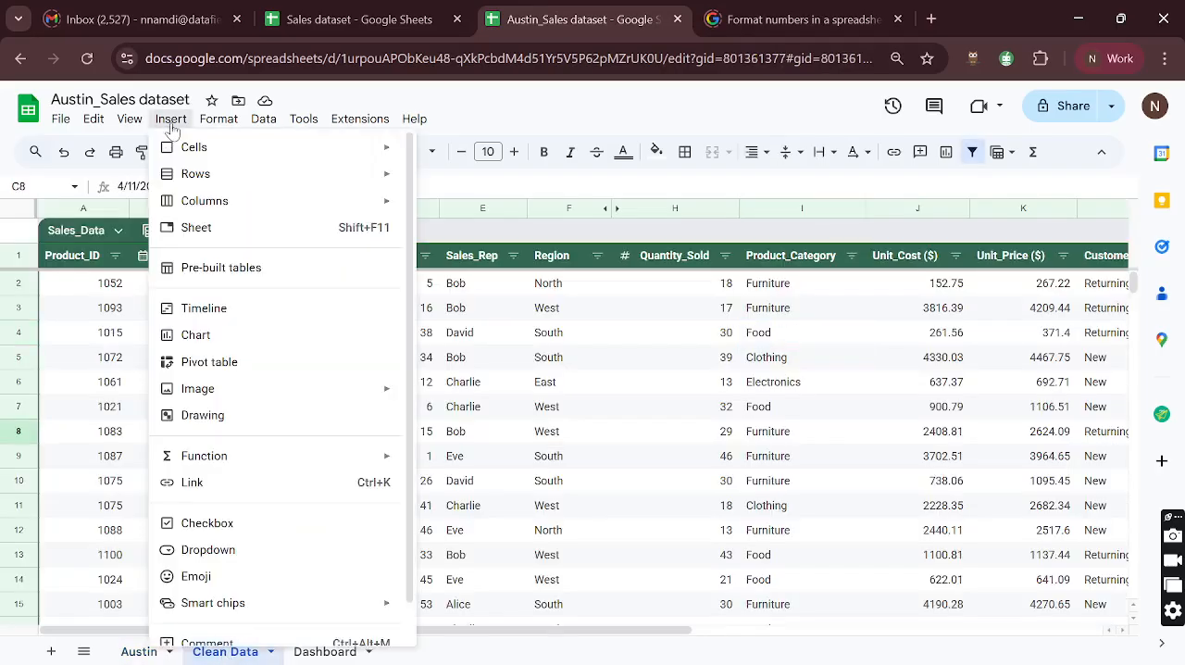
{"action": "left_click", "coordinate": [213, 362]}
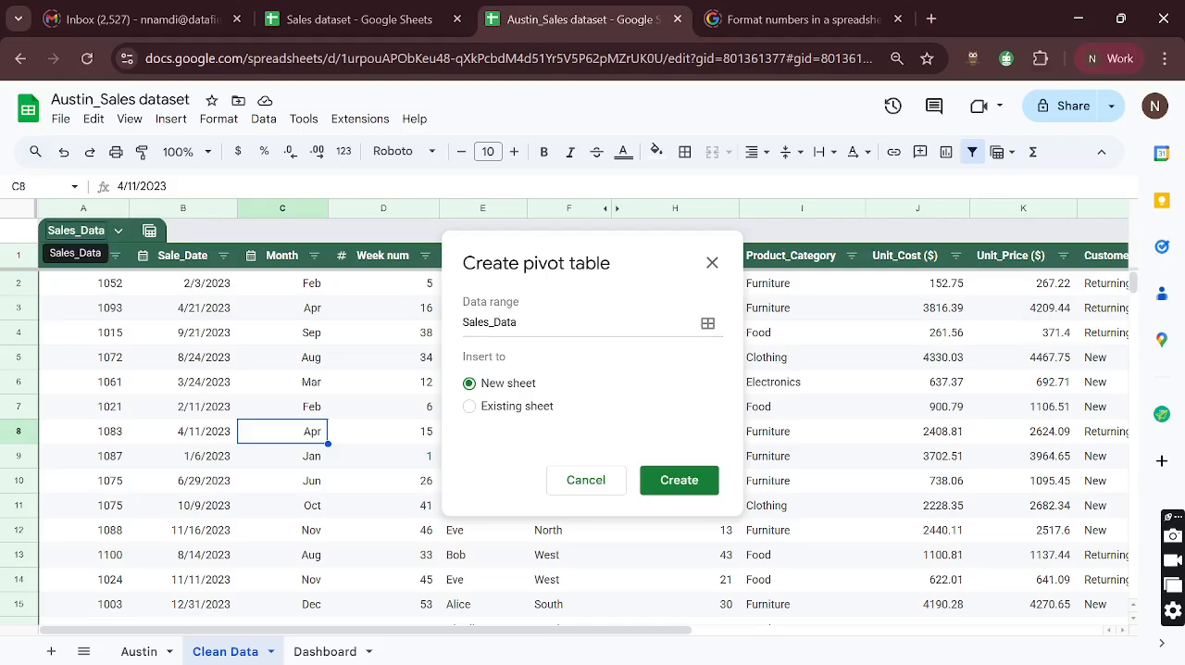
{"action": "left_click_drag", "start_coordinate": [47, 231], "coordinate": [108, 236]}
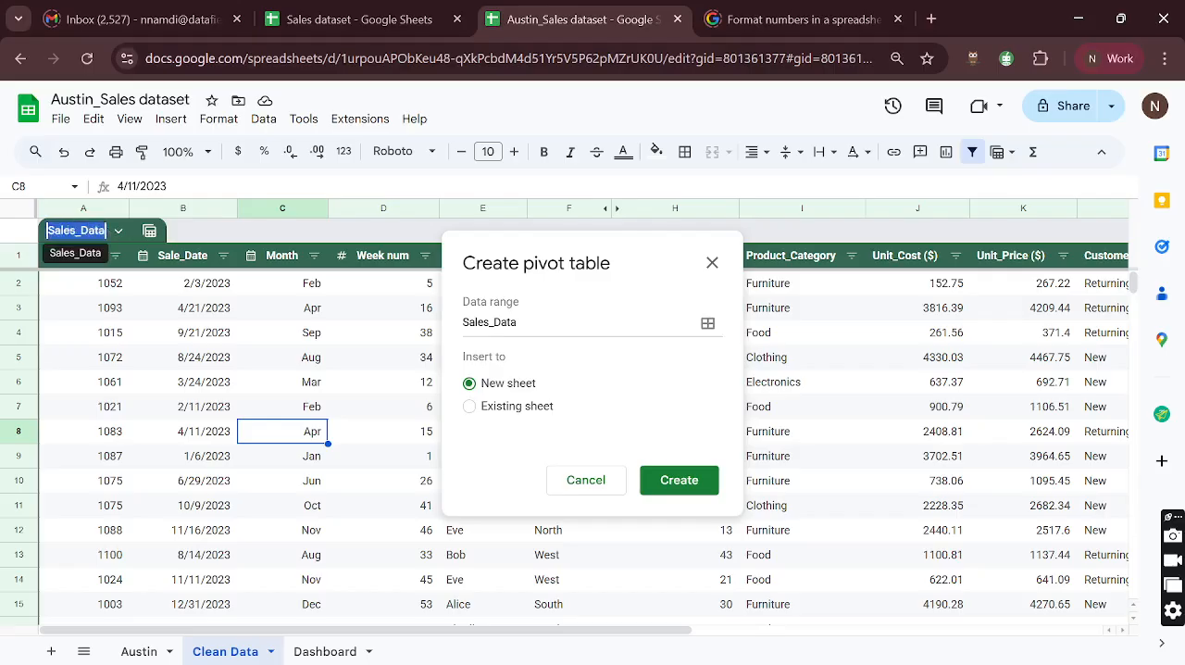
{"action": "left_click", "coordinate": [82, 230]}
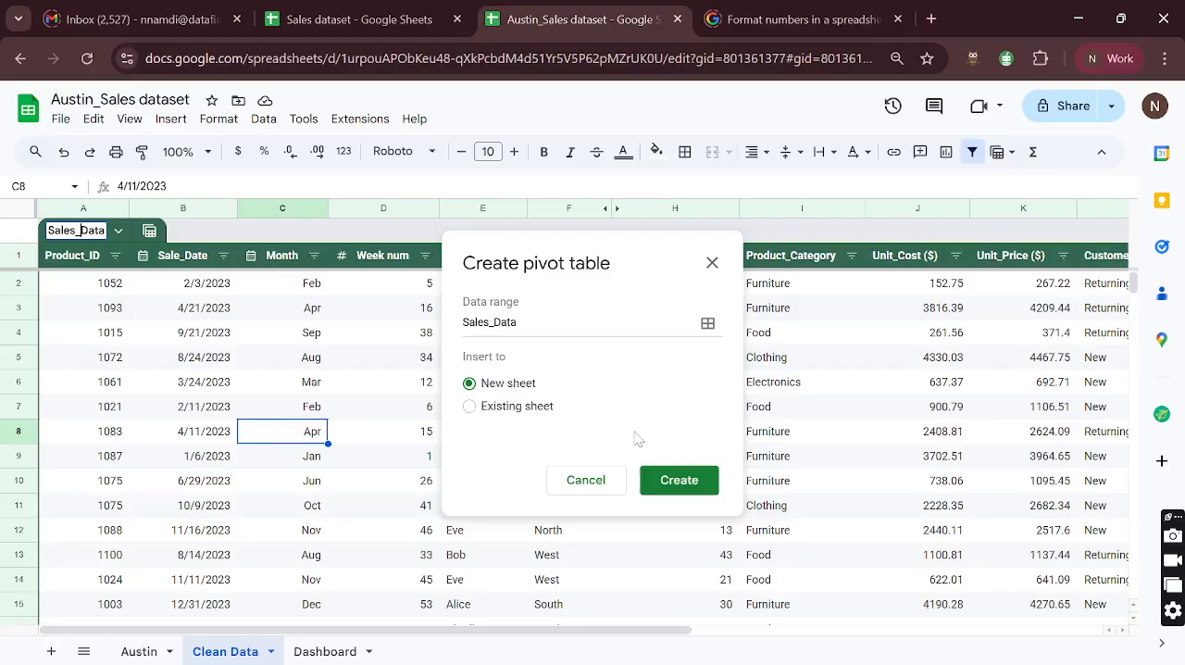
{"action": "left_click", "coordinate": [688, 483]}
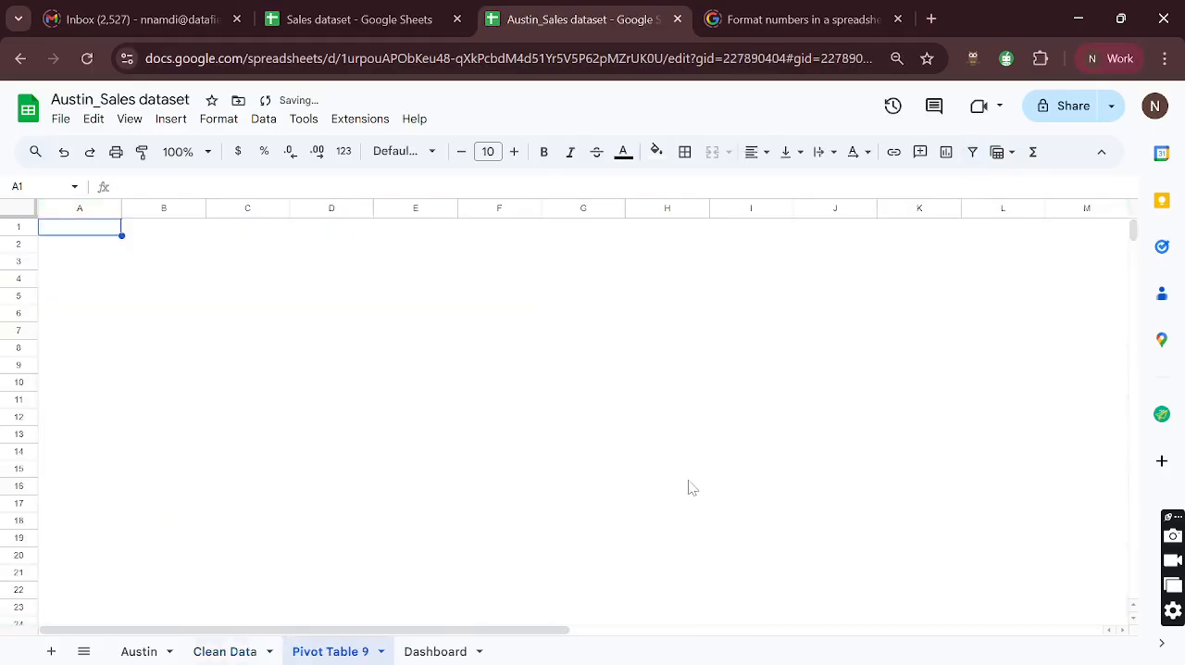
- Rename the new pivot table sheet as Pivot Table
{"action": "double_click", "coordinate": [342, 654]}
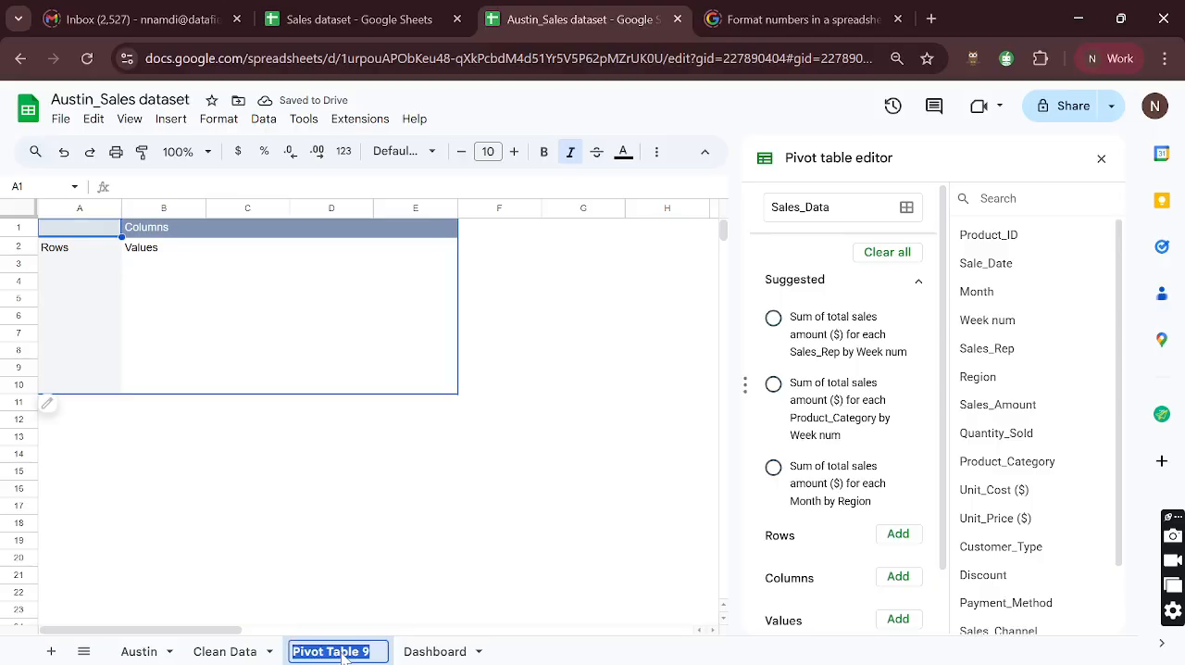
{"action": "key", "text": "End"}
{"action": "key", "text": "BackSpace"}
{"action": "key", "text": "BackSpace"}
{"action": "key", "text": "Return"}
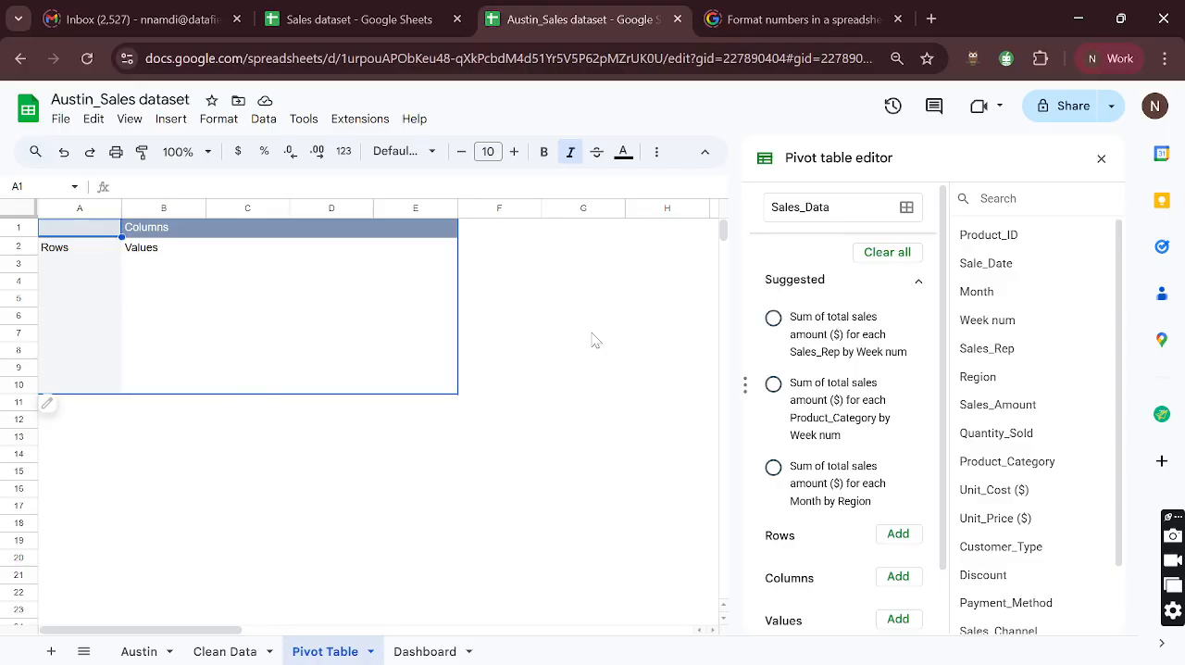
- Add Product_Category to the pivot table's rows and review the categories listed in A2:A5
{"action": "scroll", "coordinate": [872, 375], "scroll_direction": "down", "scroll_amount": 2}
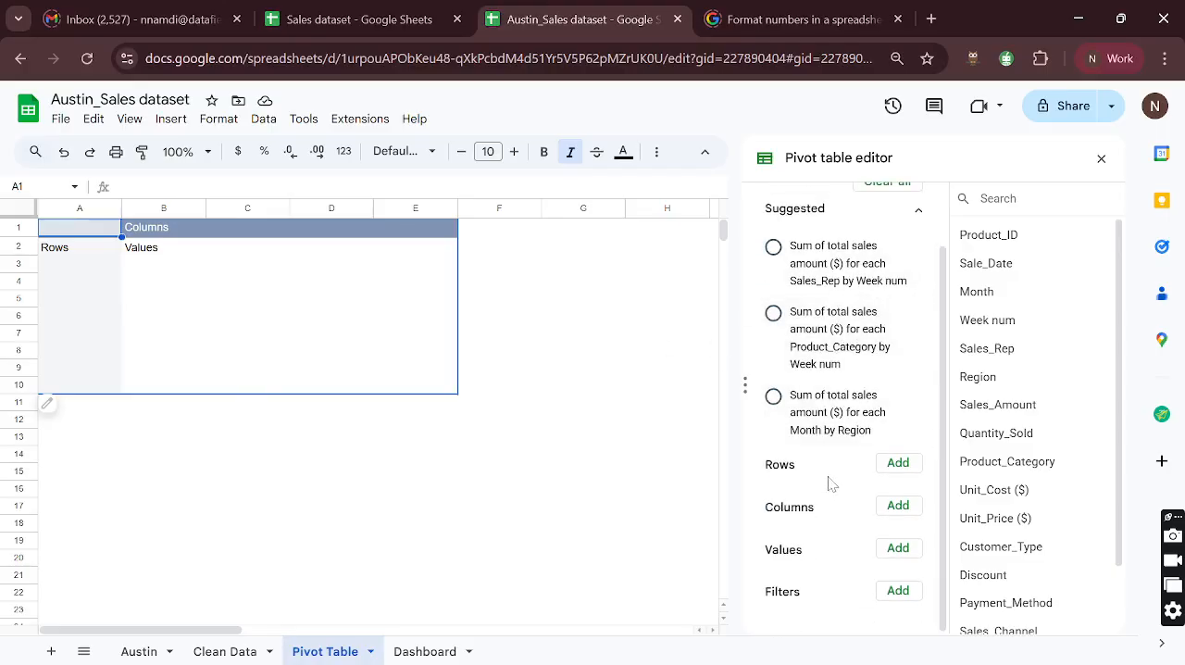
{"action": "left_click", "coordinate": [896, 465]}
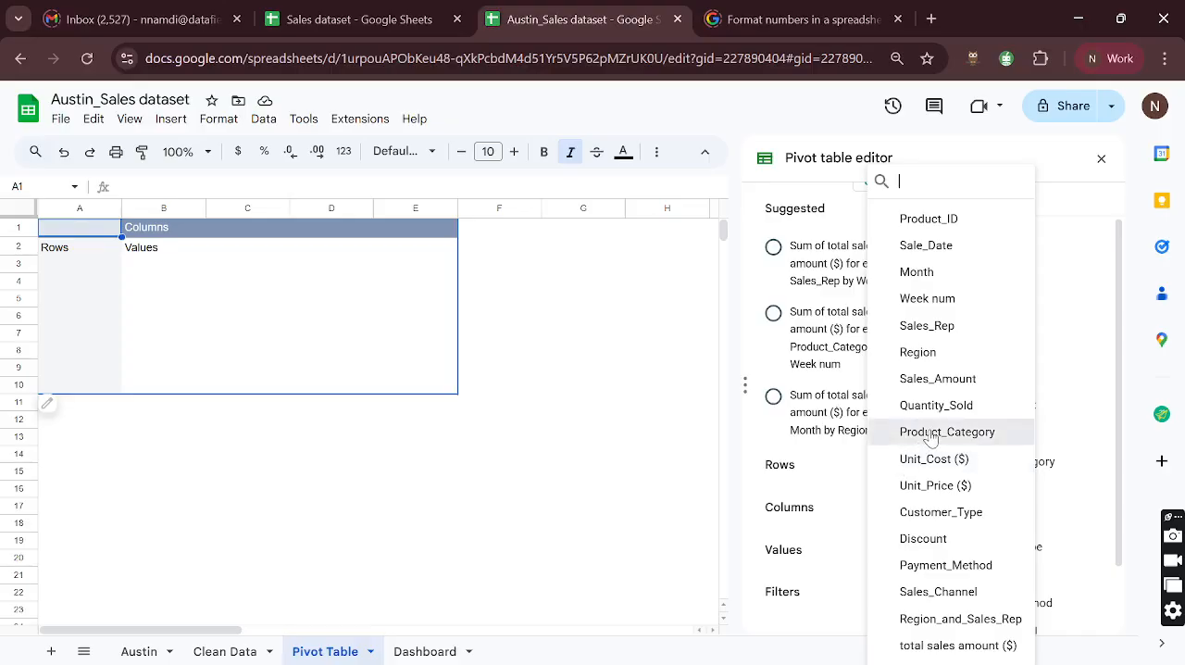
{"action": "left_click", "coordinate": [930, 434]}
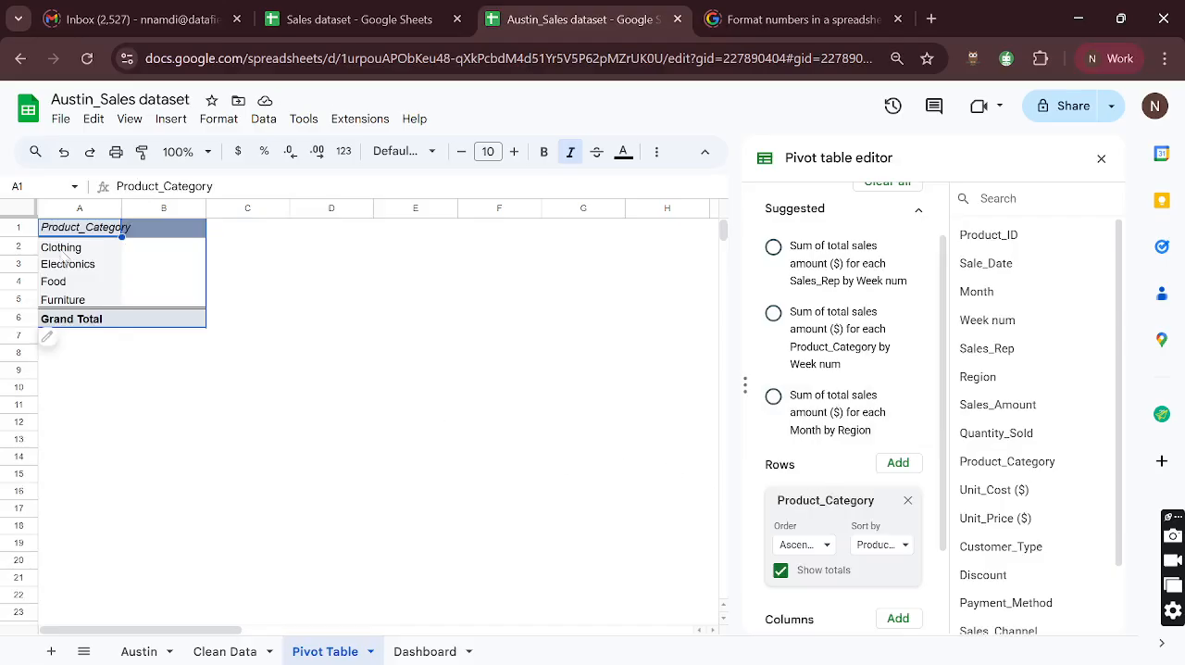
{"action": "left_click_drag", "start_coordinate": [66, 250], "coordinate": [80, 293]}
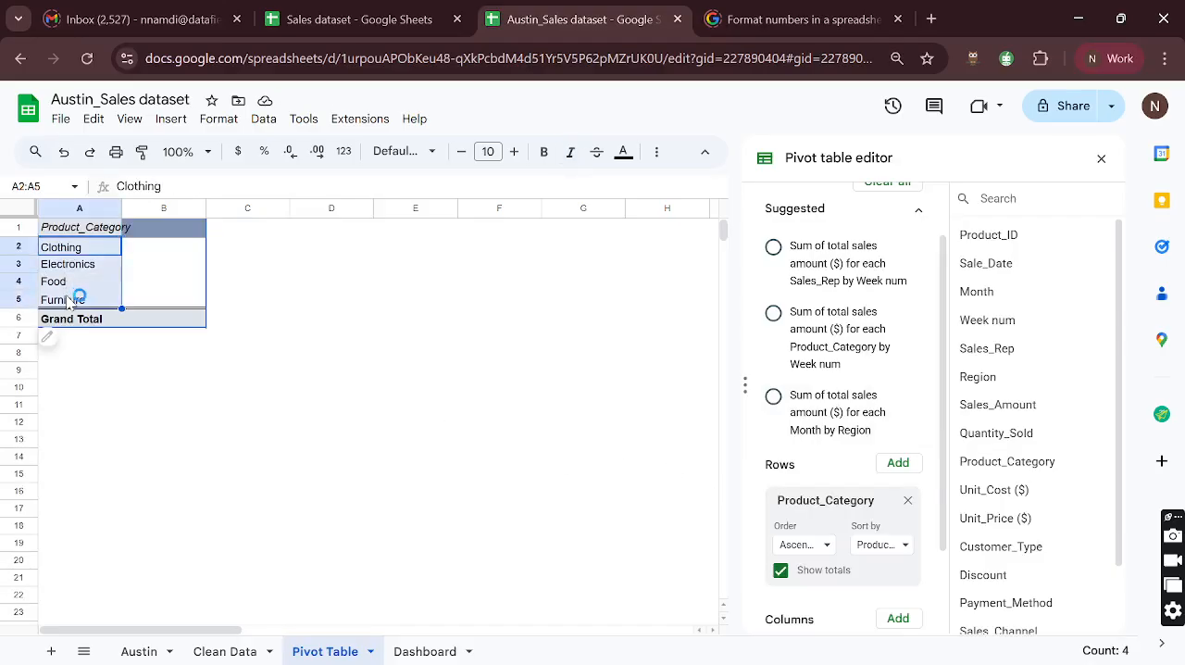
{"action": "left_click", "coordinate": [80, 296]}
{"action": "left_click", "coordinate": [76, 249]}
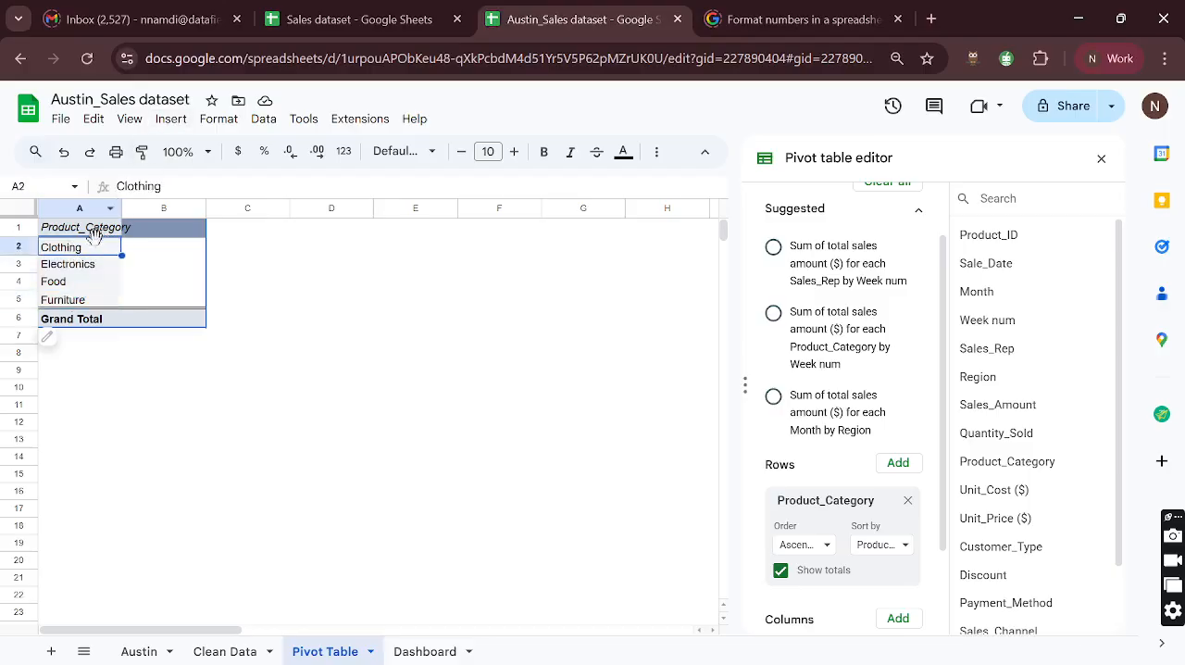
{"action": "left_click_drag", "start_coordinate": [88, 229], "coordinate": [84, 301]}
{"action": "left_click", "coordinate": [83, 300]}
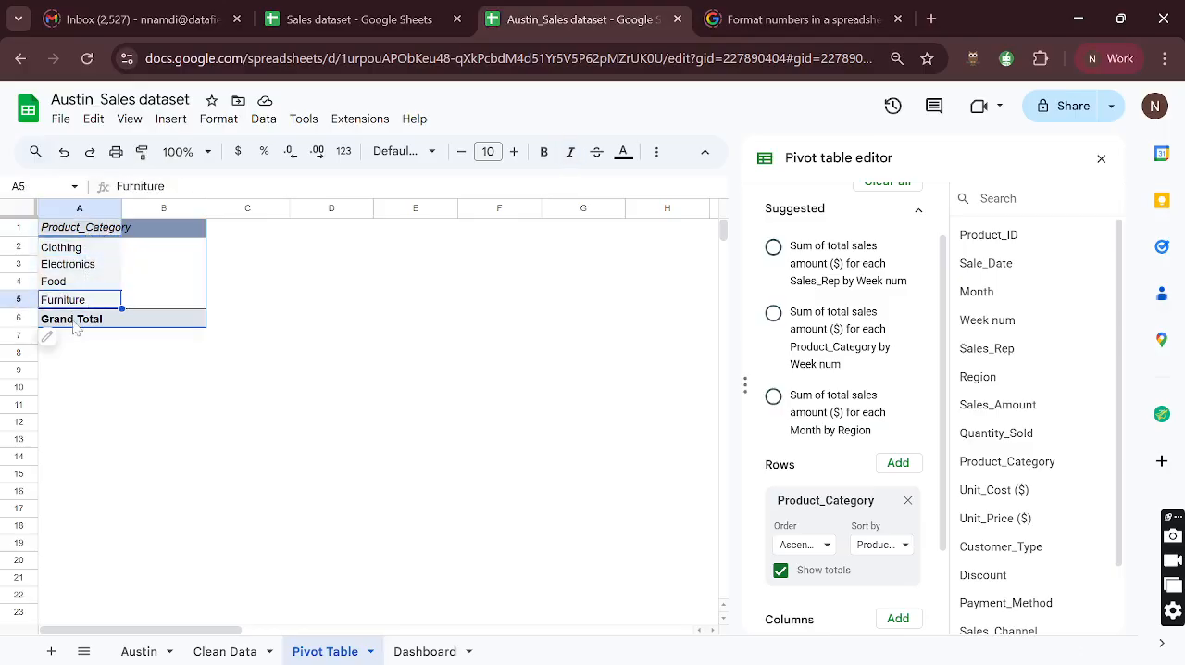
{"action": "scroll", "coordinate": [792, 573], "scroll_direction": "down", "scroll_amount": 2}
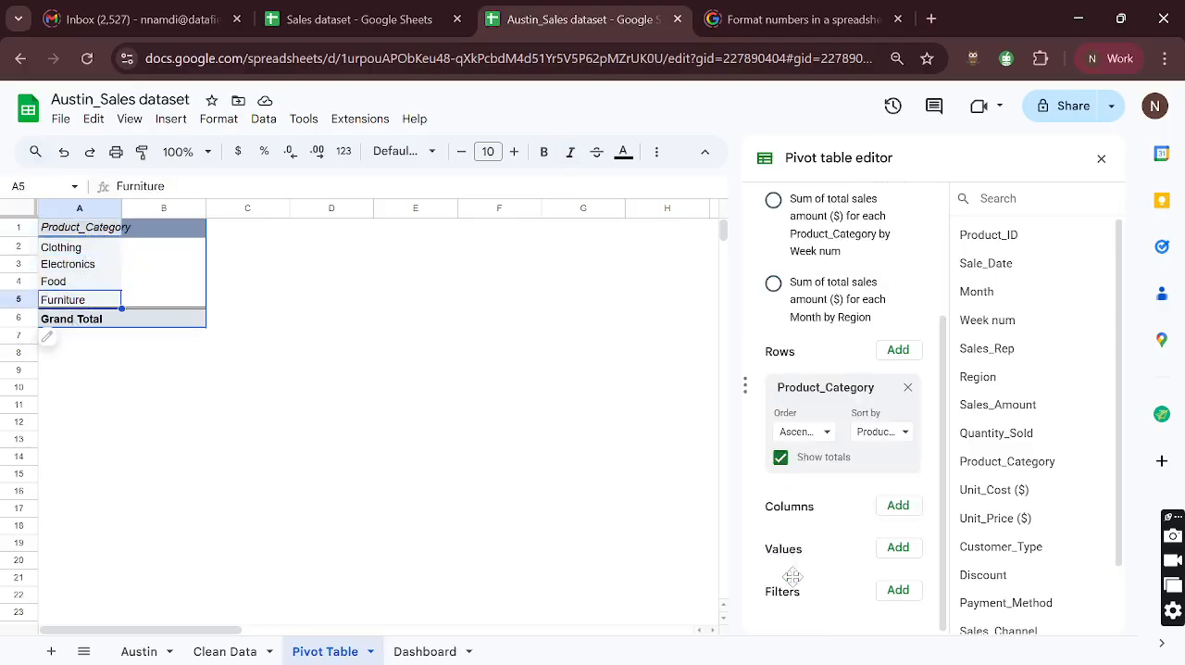
- Turn off the totals for the Product_Category rows of the pivot table
{"action": "left_click", "coordinate": [780, 458]}
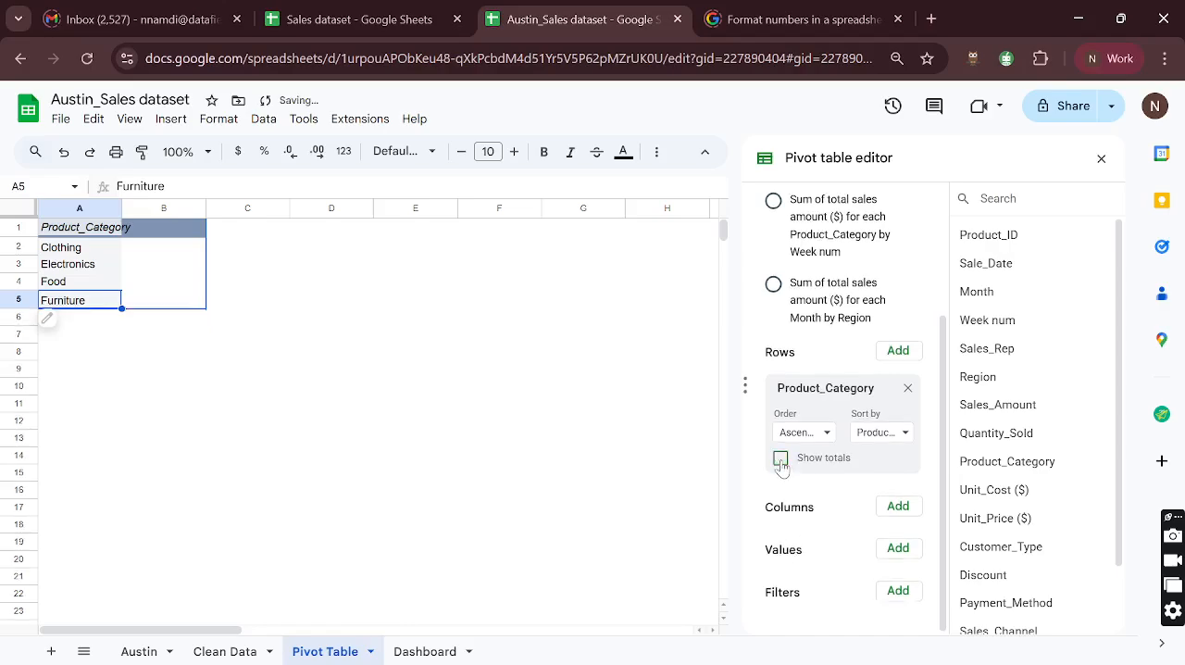
{"action": "left_click", "coordinate": [781, 459]}
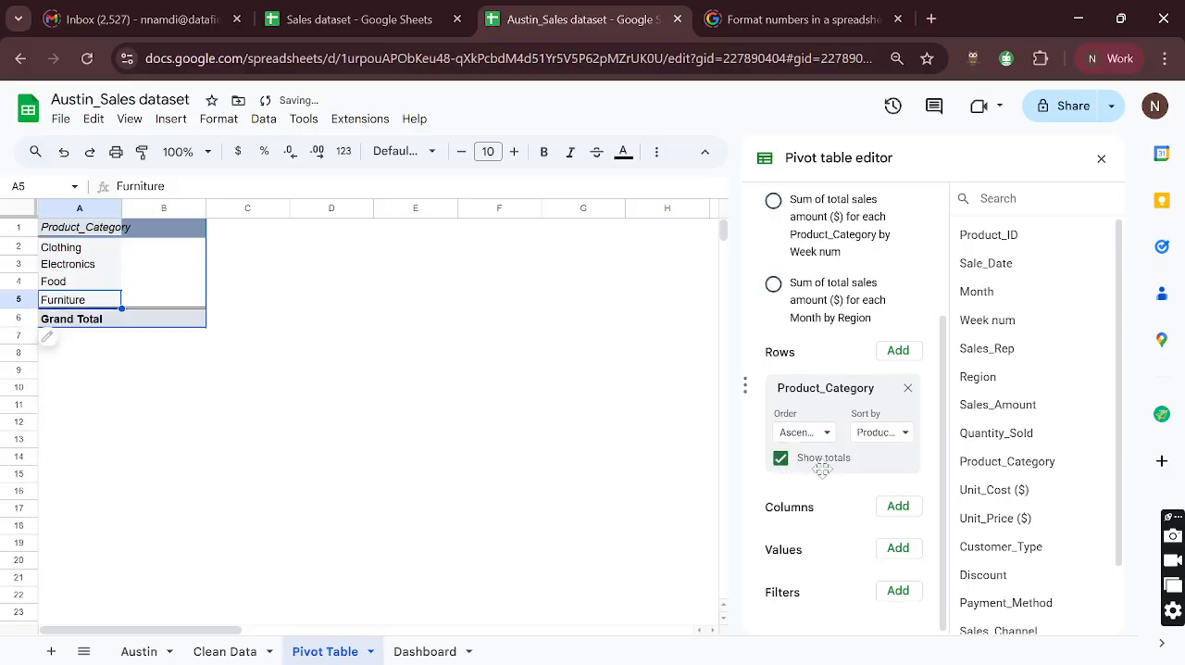
{"action": "left_click", "coordinate": [780, 459]}
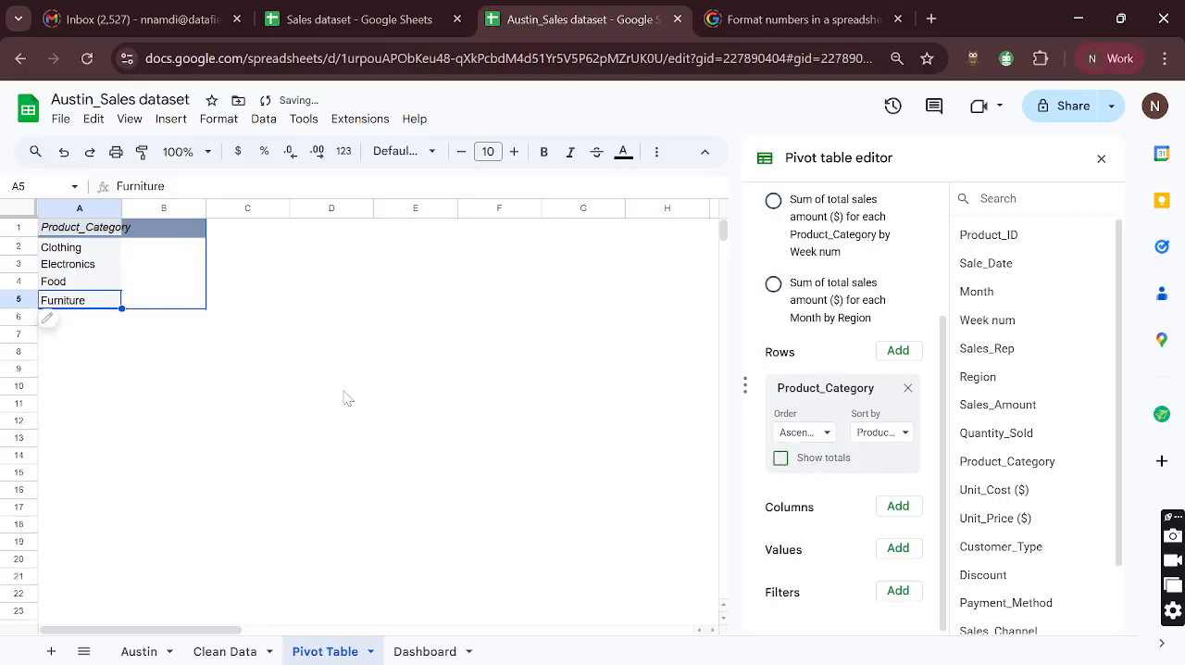
- Insert a chart from the pivot table range A1:A5 and turn on aggregation for its X-axis
{"action": "left_click_drag", "start_coordinate": [80, 232], "coordinate": [81, 298]}
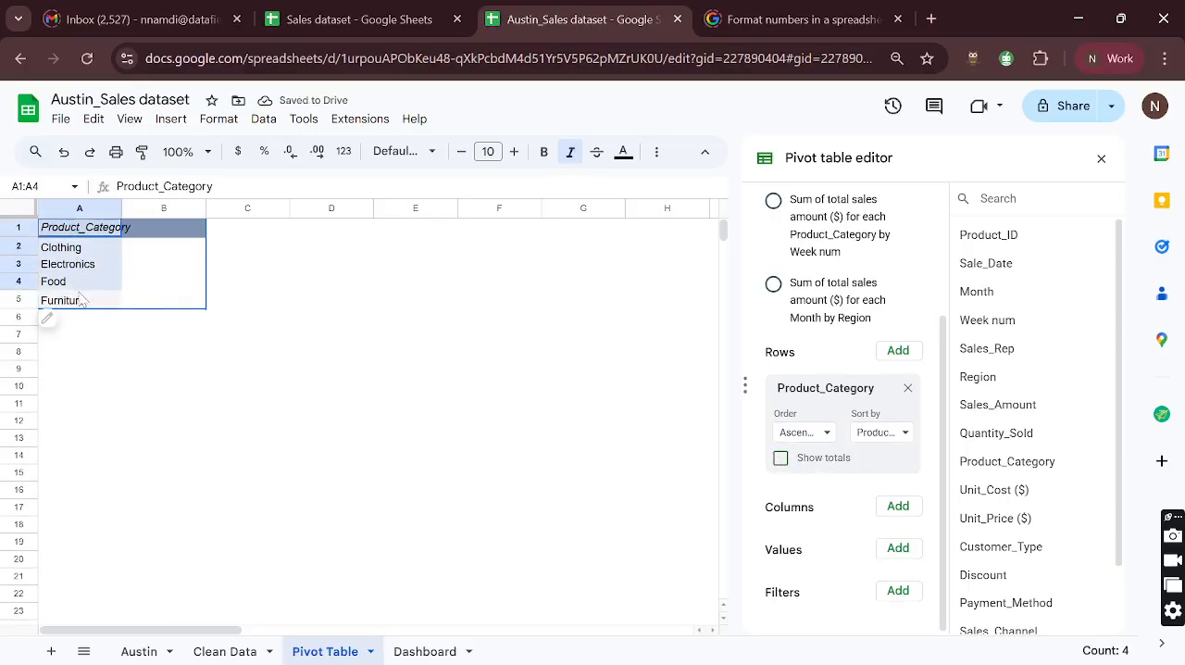
{"action": "left_click", "coordinate": [170, 119]}
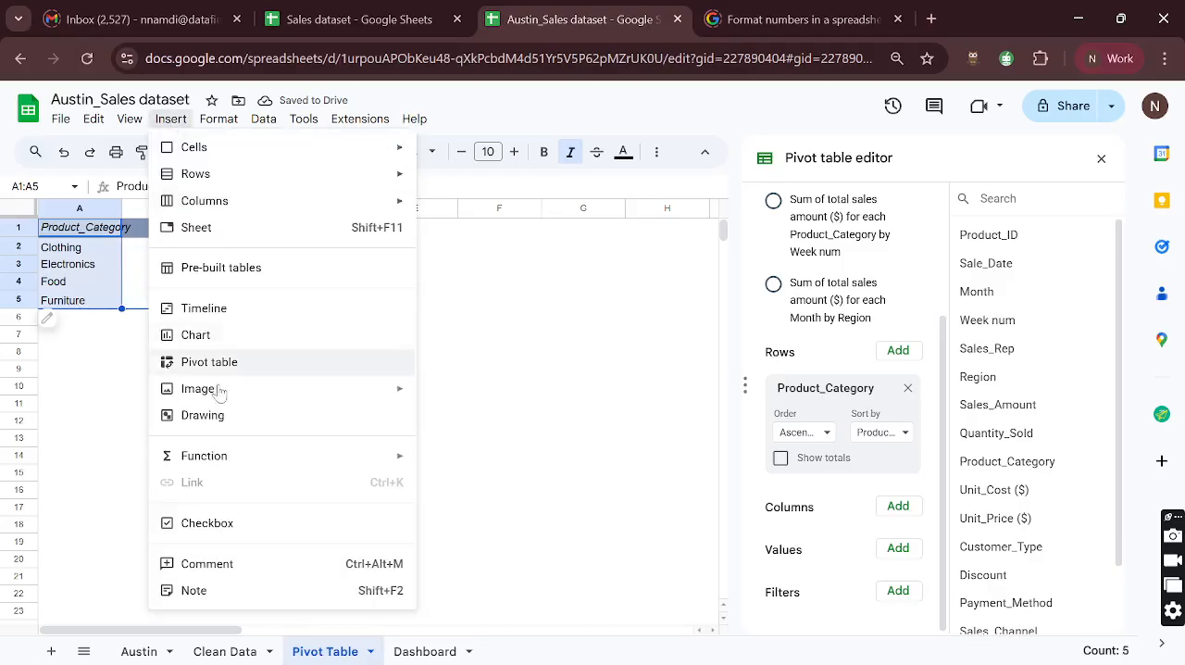
{"action": "left_click", "coordinate": [217, 338]}
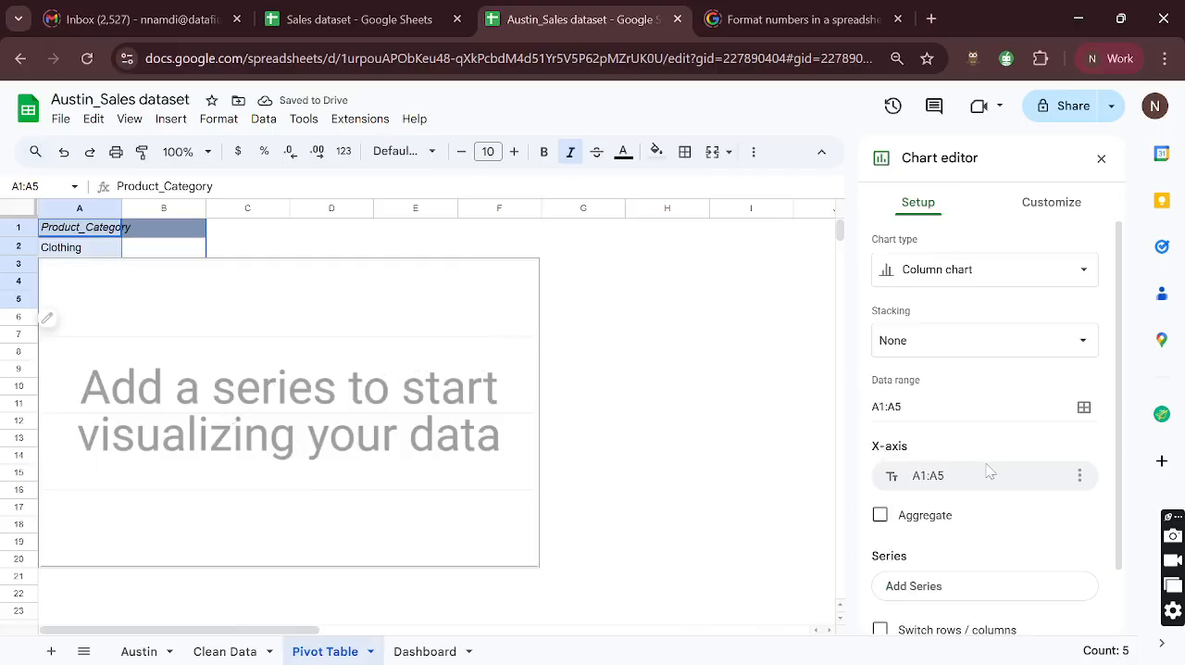
{"action": "scroll", "coordinate": [987, 471], "scroll_direction": "down", "scroll_amount": 1}
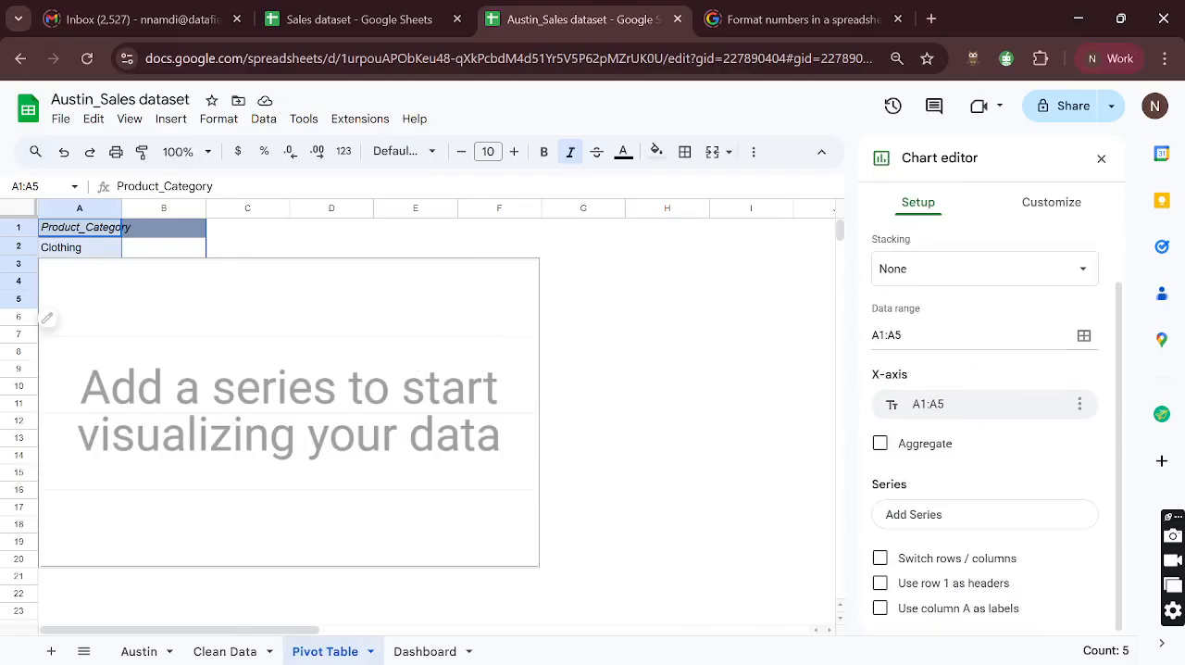
{"action": "left_click", "coordinate": [879, 445]}
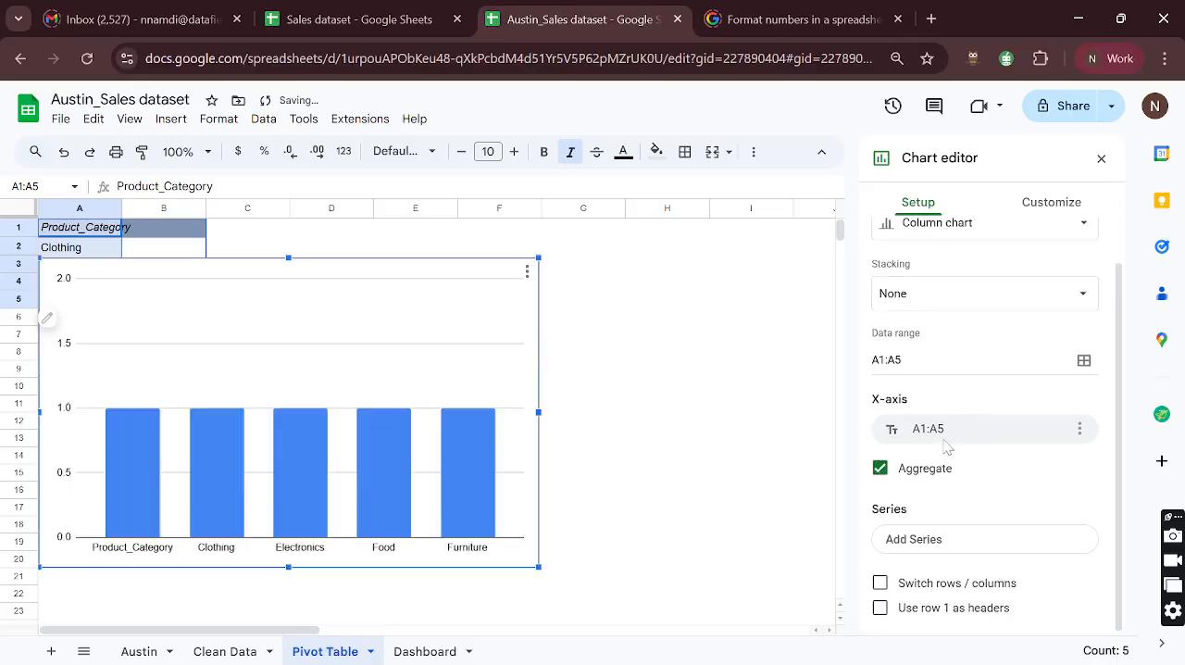
{"action": "scroll", "coordinate": [994, 487], "scroll_direction": "down", "scroll_amount": 1}
{"action": "scroll", "coordinate": [986, 427], "scroll_direction": "up", "scroll_amount": 1}
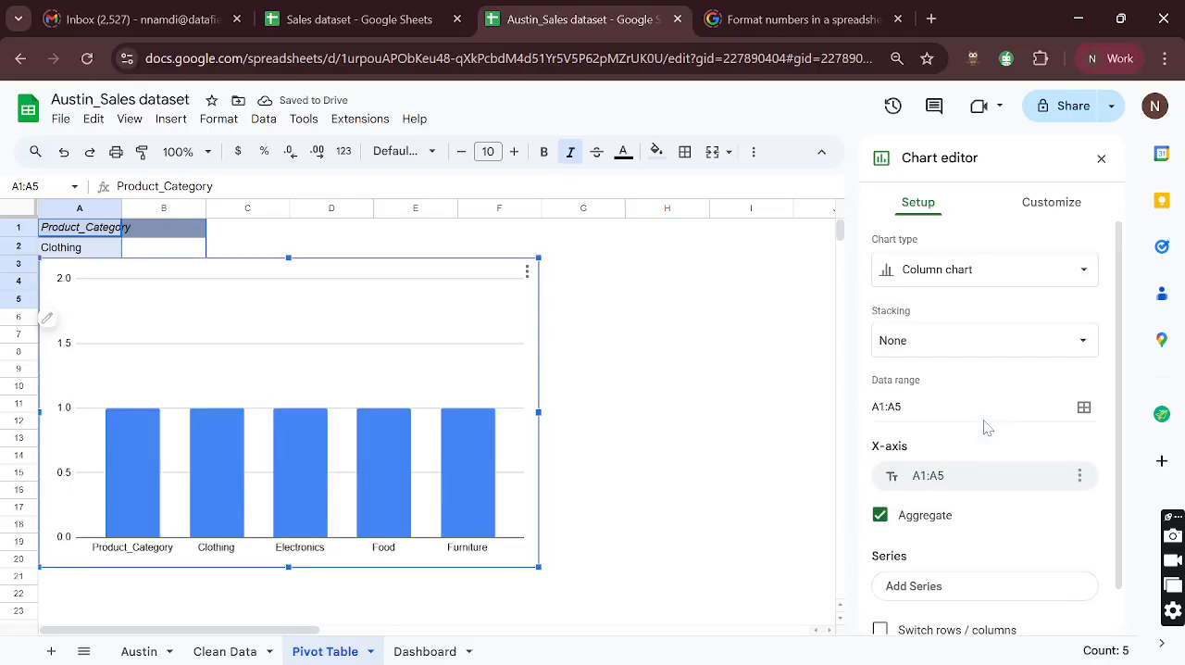
- Change the chart type to a scorecard and aggregate its A1:A5 key value by Count
{"action": "left_click", "coordinate": [978, 268]}
{"action": "scroll", "coordinate": [963, 506], "scroll_direction": "down", "scroll_amount": 10}
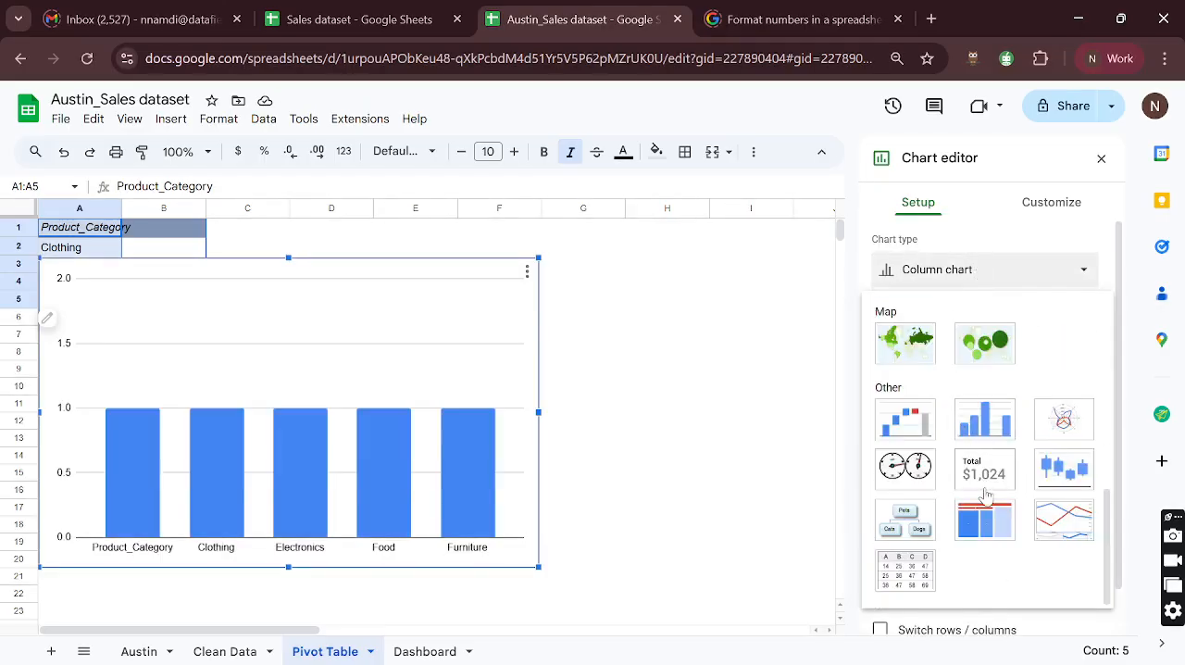
{"action": "left_click", "coordinate": [983, 480]}
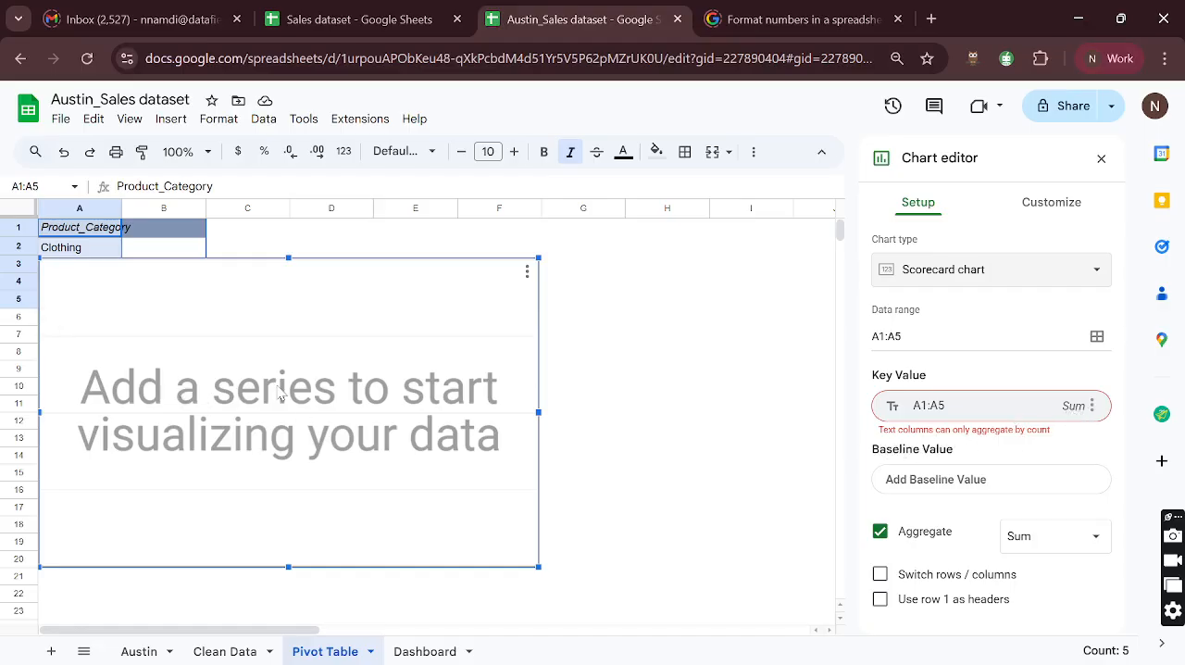
{"action": "left_click", "coordinate": [882, 435]}
{"action": "left_click", "coordinate": [1088, 430]}
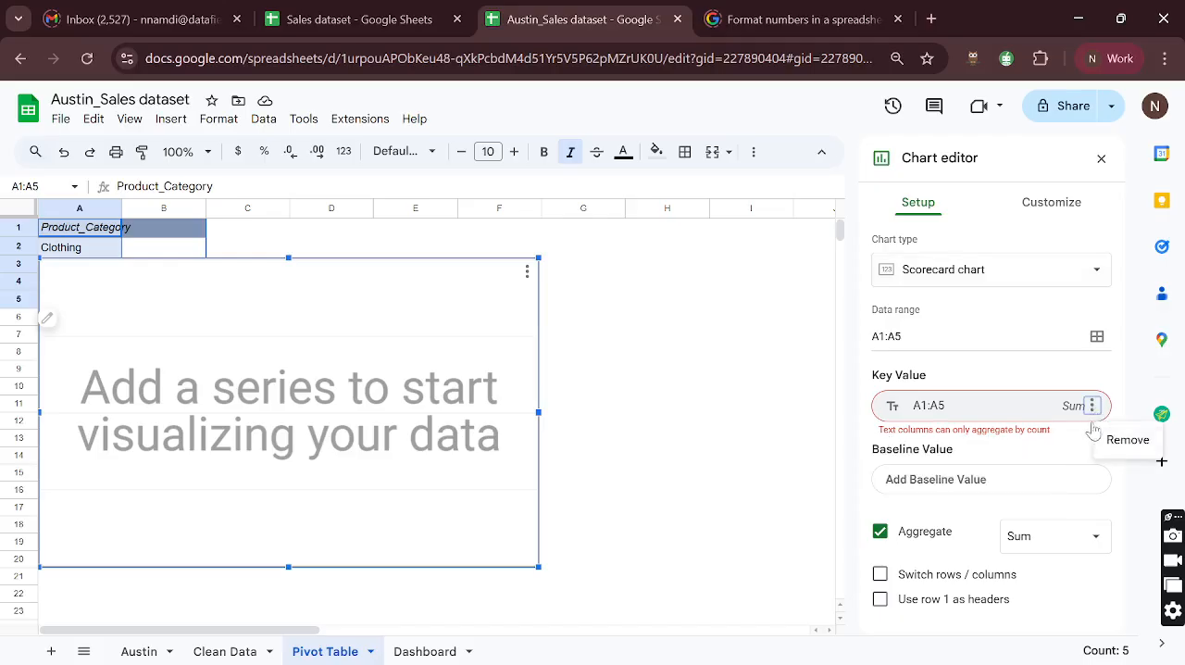
{"action": "left_click", "coordinate": [1075, 414]}
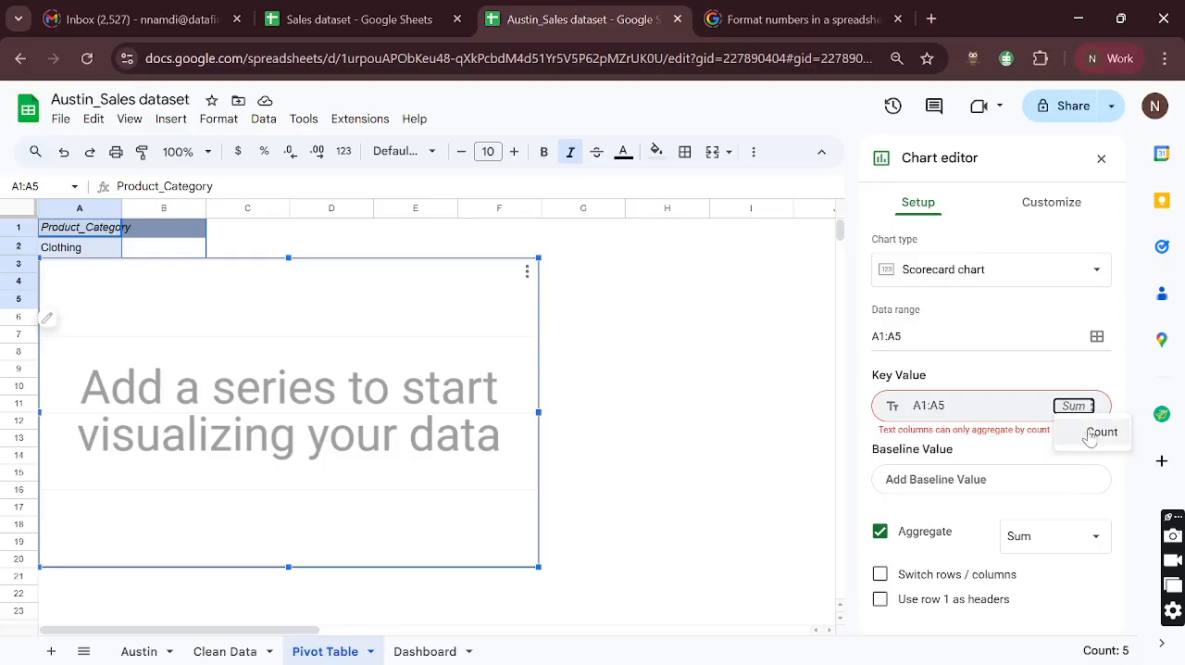
{"action": "left_click", "coordinate": [1068, 461]}
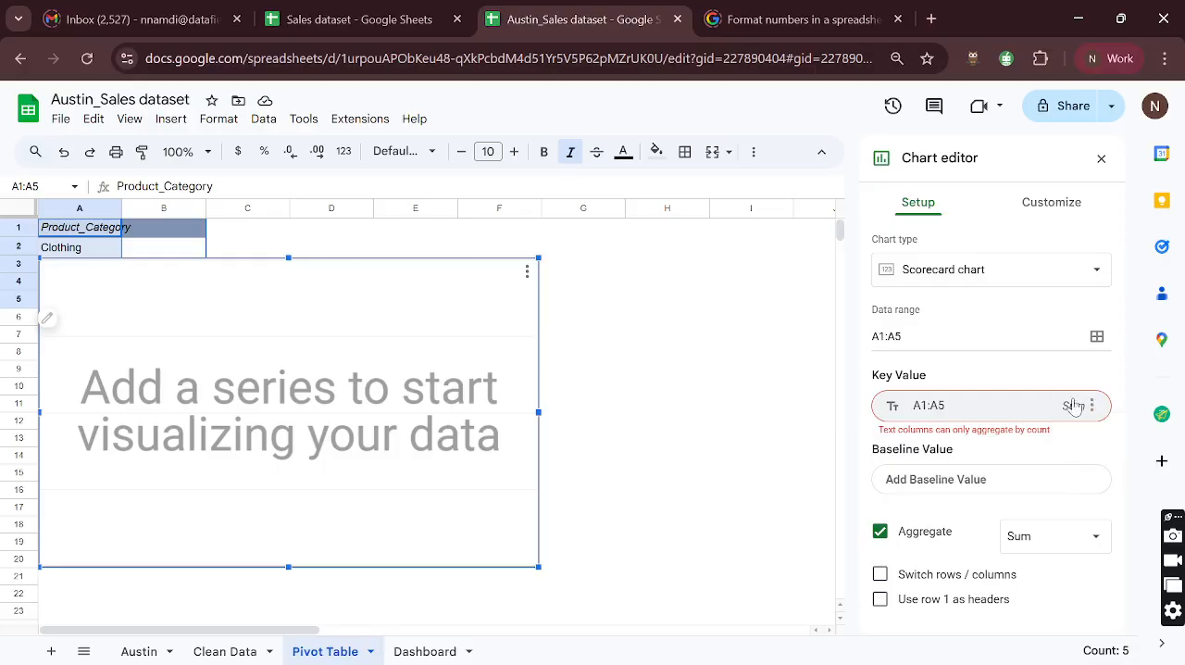
{"action": "left_click", "coordinate": [1075, 406]}
{"action": "left_click", "coordinate": [1102, 432]}
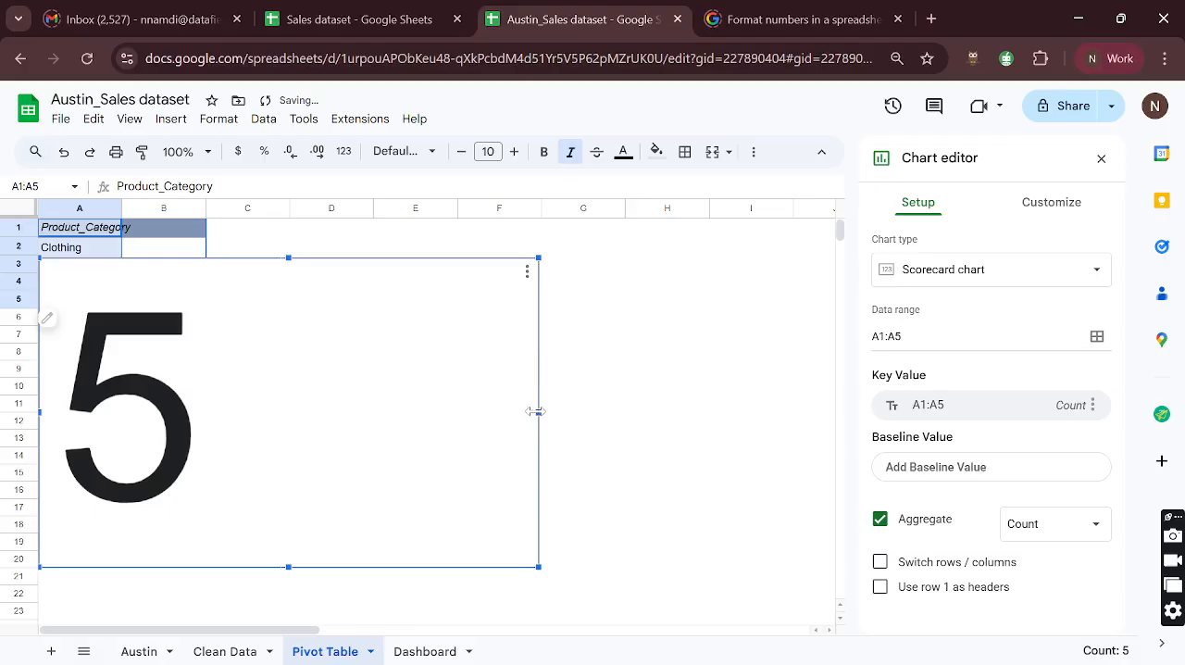
- Narrow the scorecard and move it clear of the category list, and set its data range to A2:A5
{"action": "left_click_drag", "start_coordinate": [538, 412], "coordinate": [298, 407]}
{"action": "left_click_drag", "start_coordinate": [220, 293], "coordinate": [504, 292]}
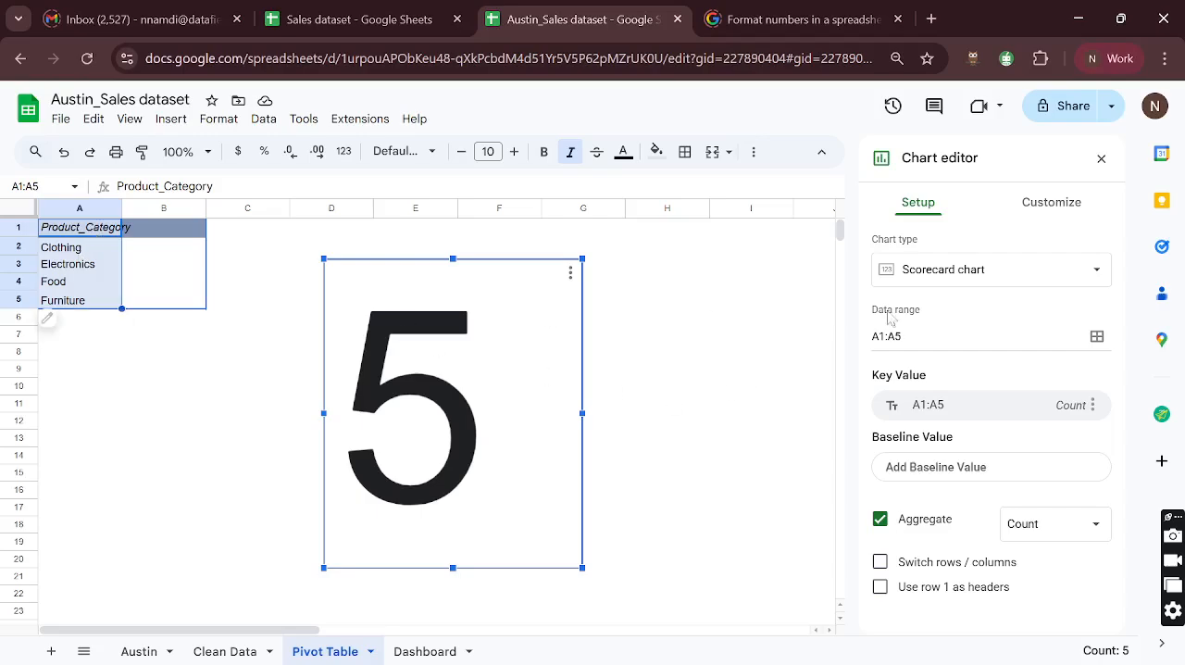
{"action": "left_click", "coordinate": [886, 336]}
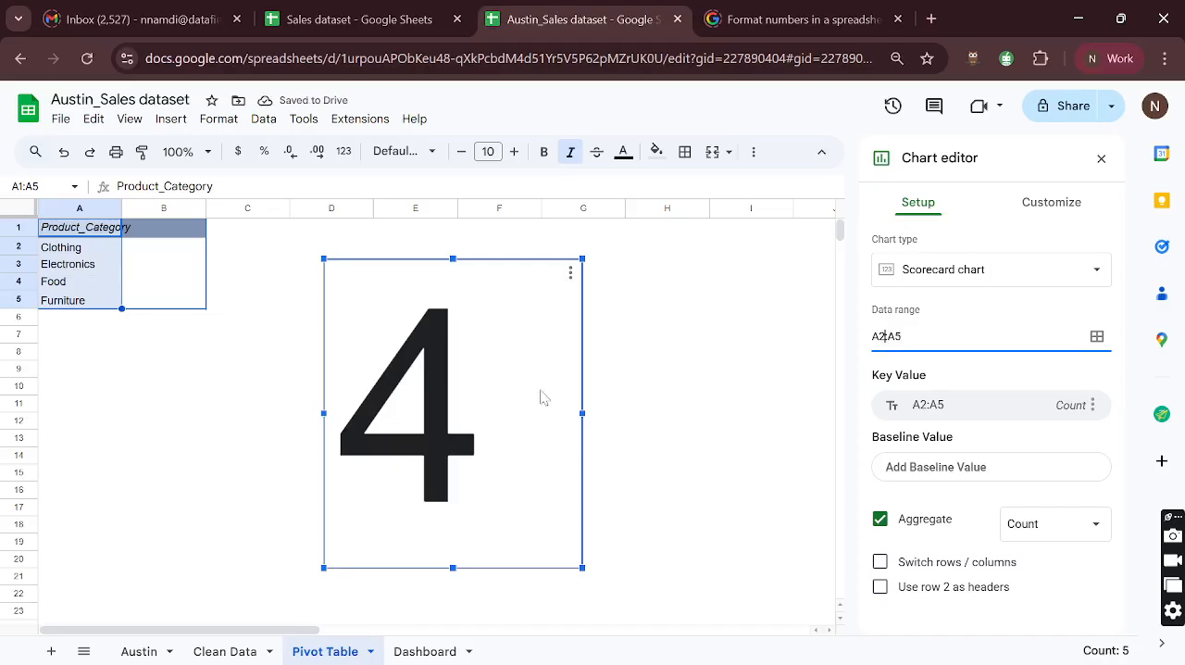
- Title the scorecard "# Product Category" and shorten it into a compact card beside the pivot table
{"action": "left_click", "coordinate": [1053, 204]}
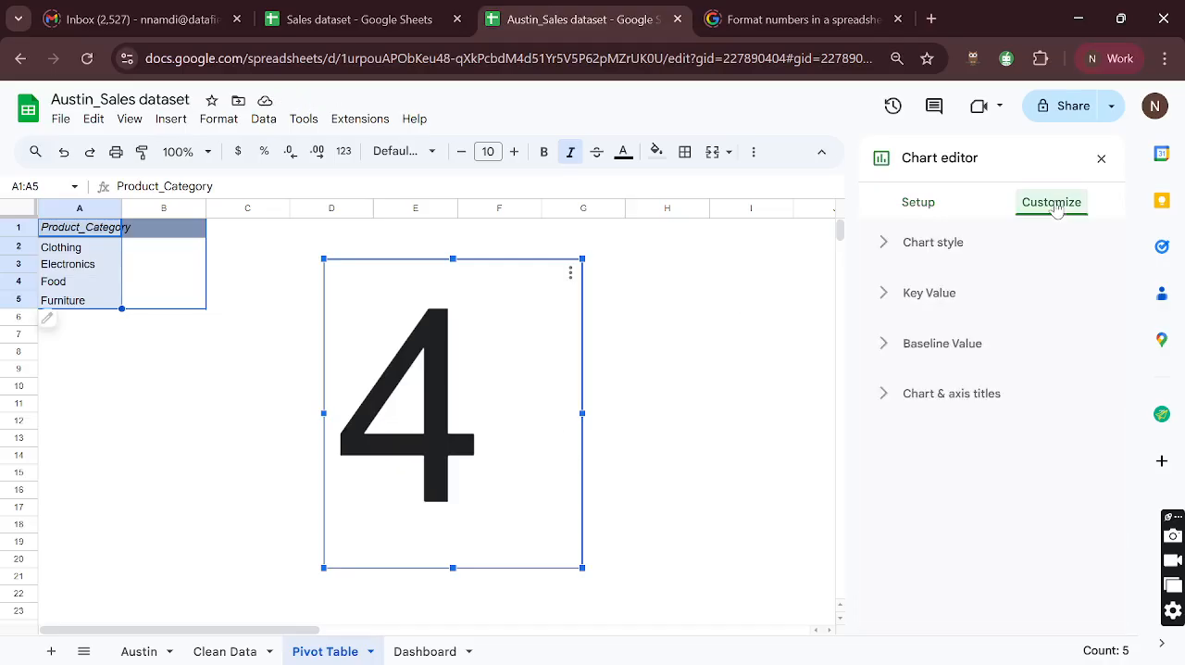
{"action": "left_click", "coordinate": [881, 395]}
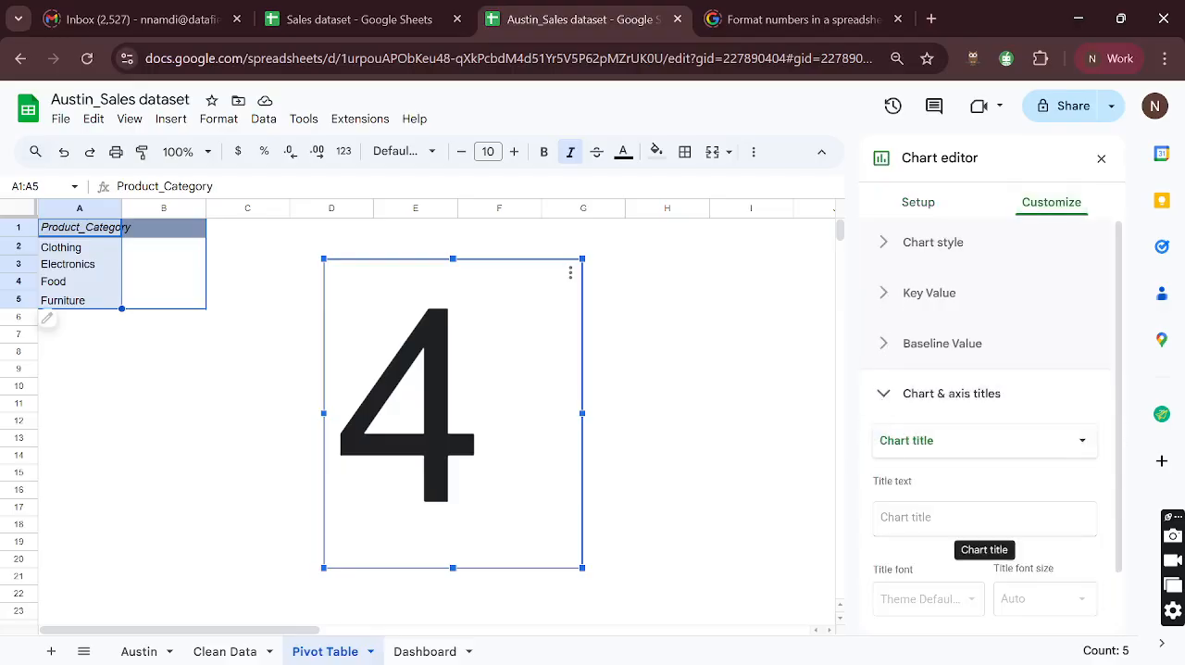
{"action": "left_click", "coordinate": [963, 518]}
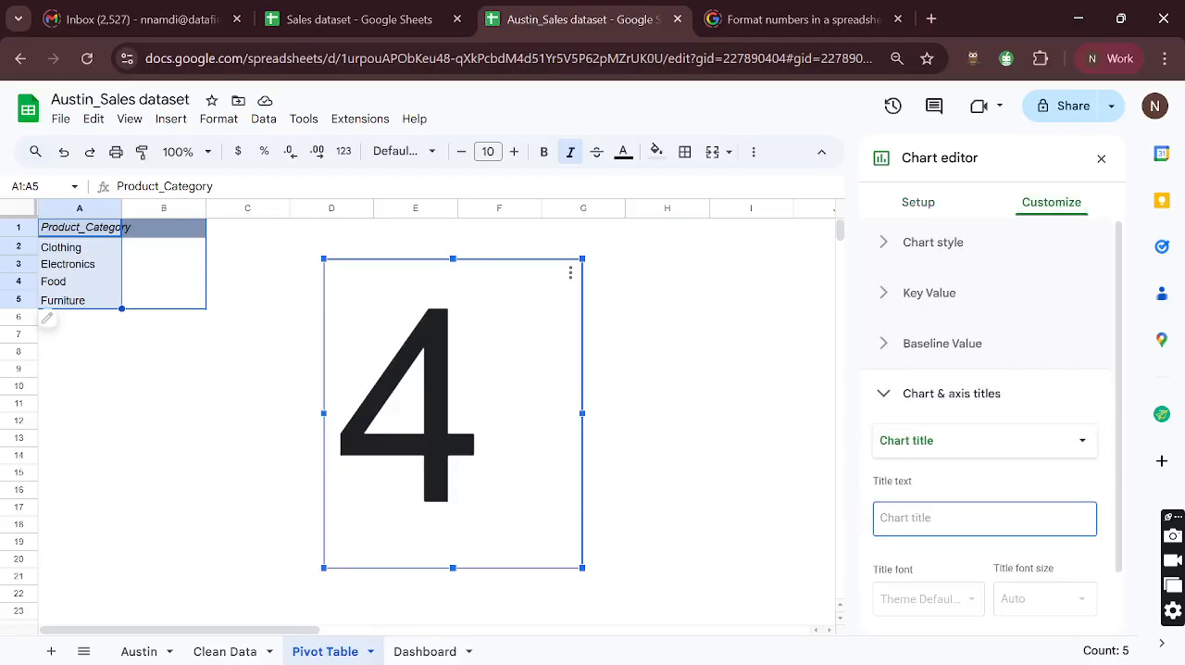
{"action": "type", "text": "Pro"}
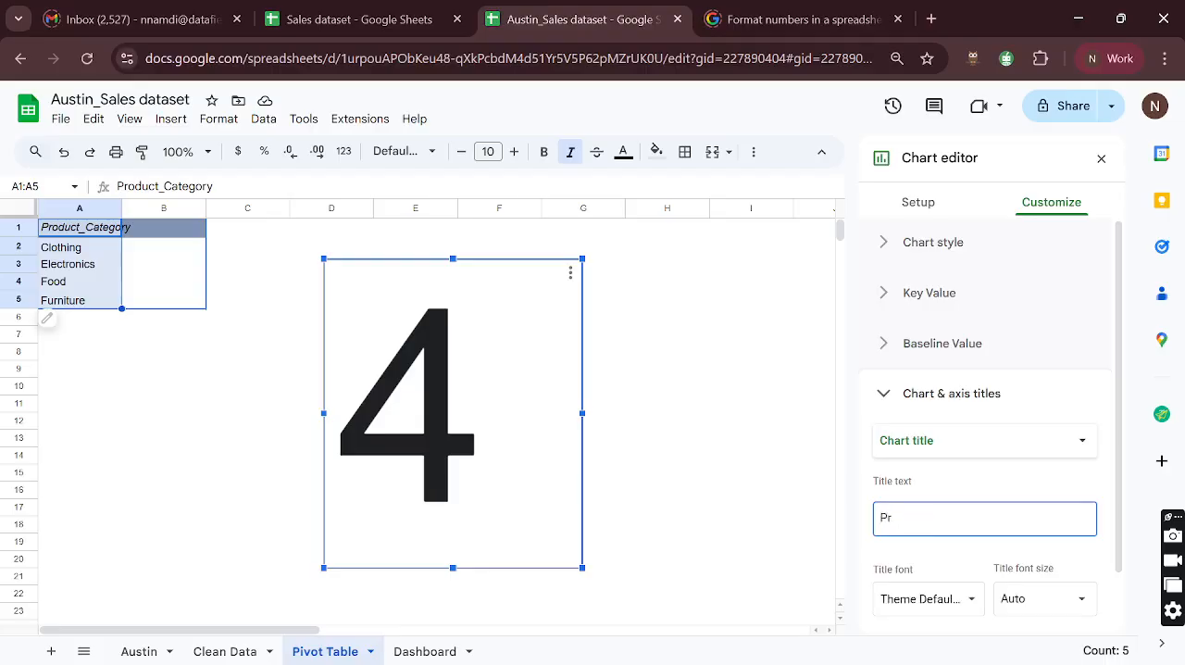
{"action": "key", "text": "BackSpace"}
{"action": "key", "text": "BackSpace"}
{"action": "type", "text": "N"}
{"action": "key", "text": "BackSpace"}
{"action": "key", "text": "BackSpace"}
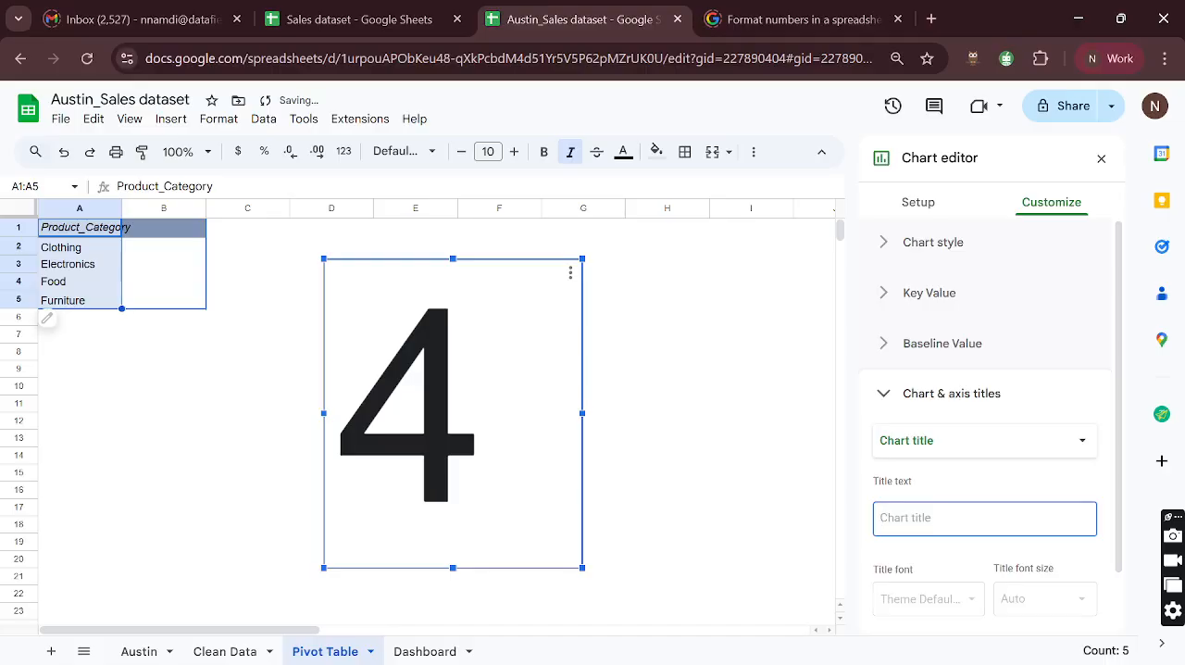
{"action": "type", "text": "# Pr"}
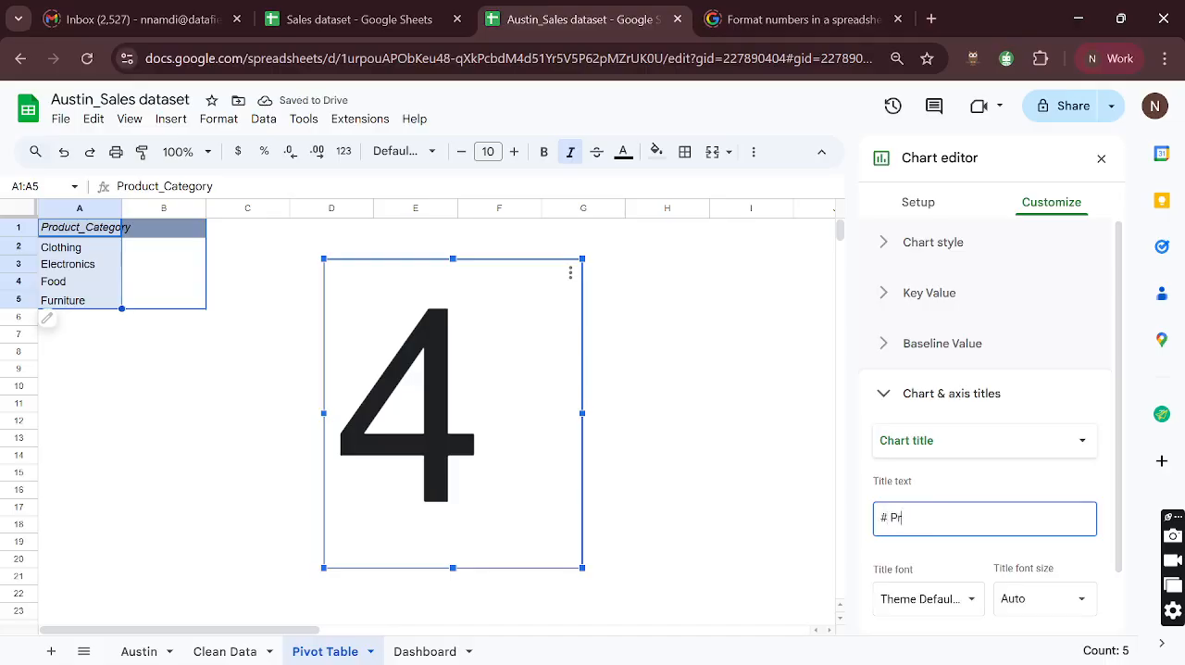
{"action": "type", "text": "oduct Category"}
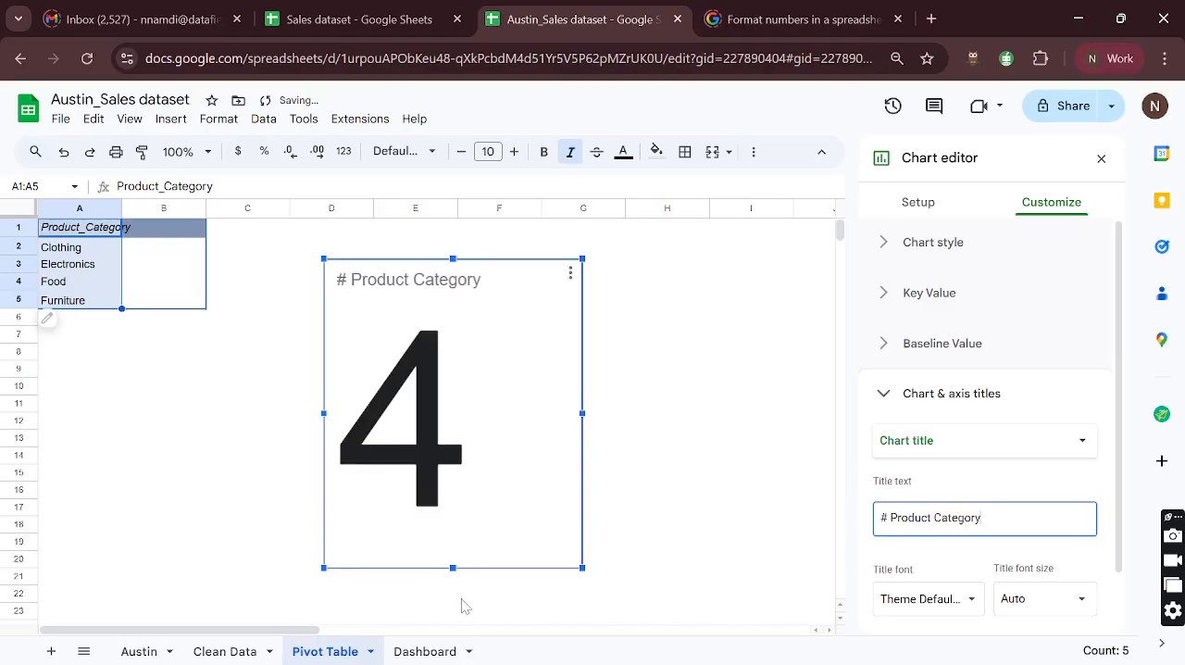
{"action": "left_click_drag", "start_coordinate": [453, 567], "coordinate": [473, 381]}
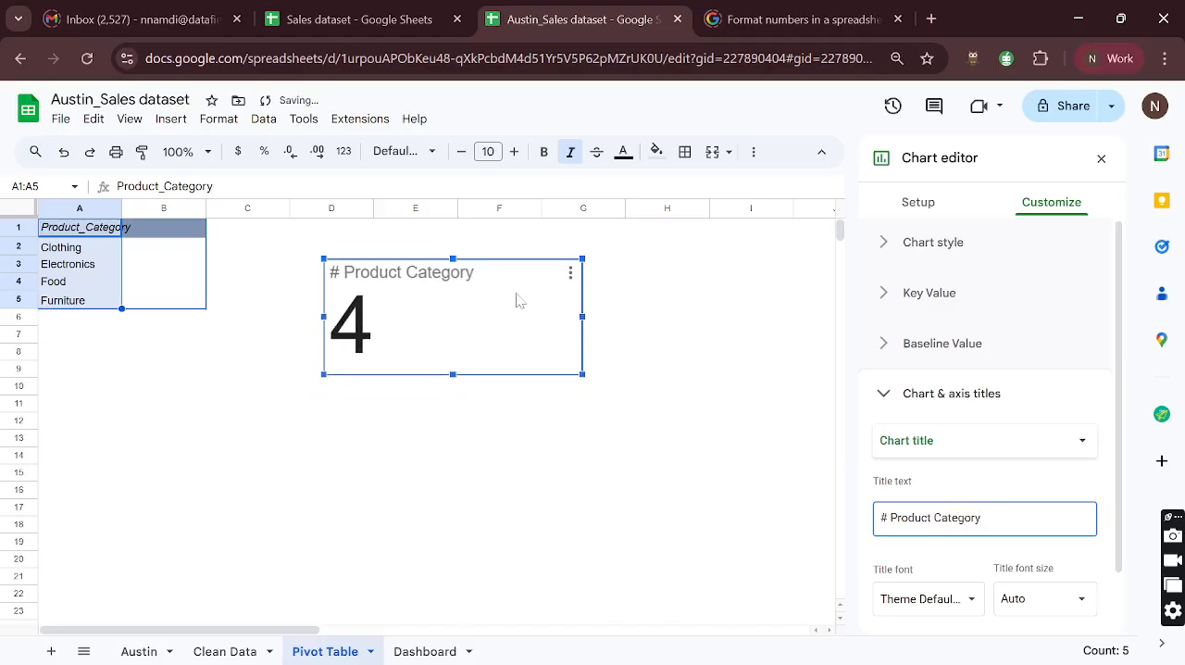
{"action": "left_click_drag", "start_coordinate": [537, 299], "coordinate": [569, 344]}
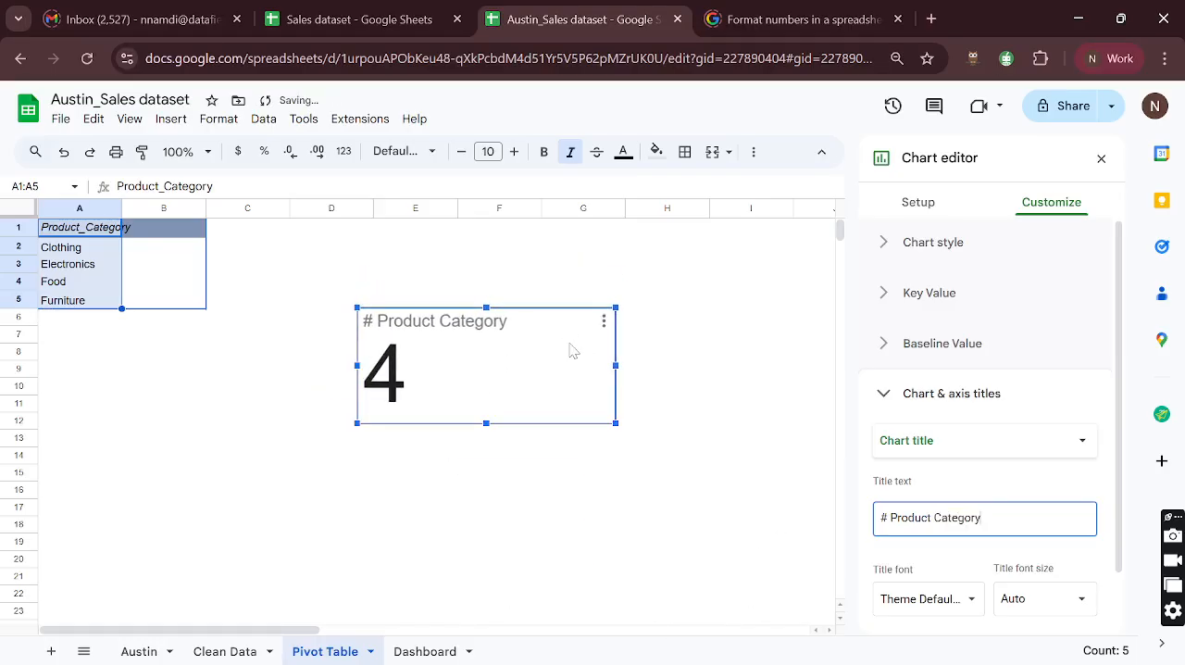
{"action": "left_click", "coordinate": [425, 651]}
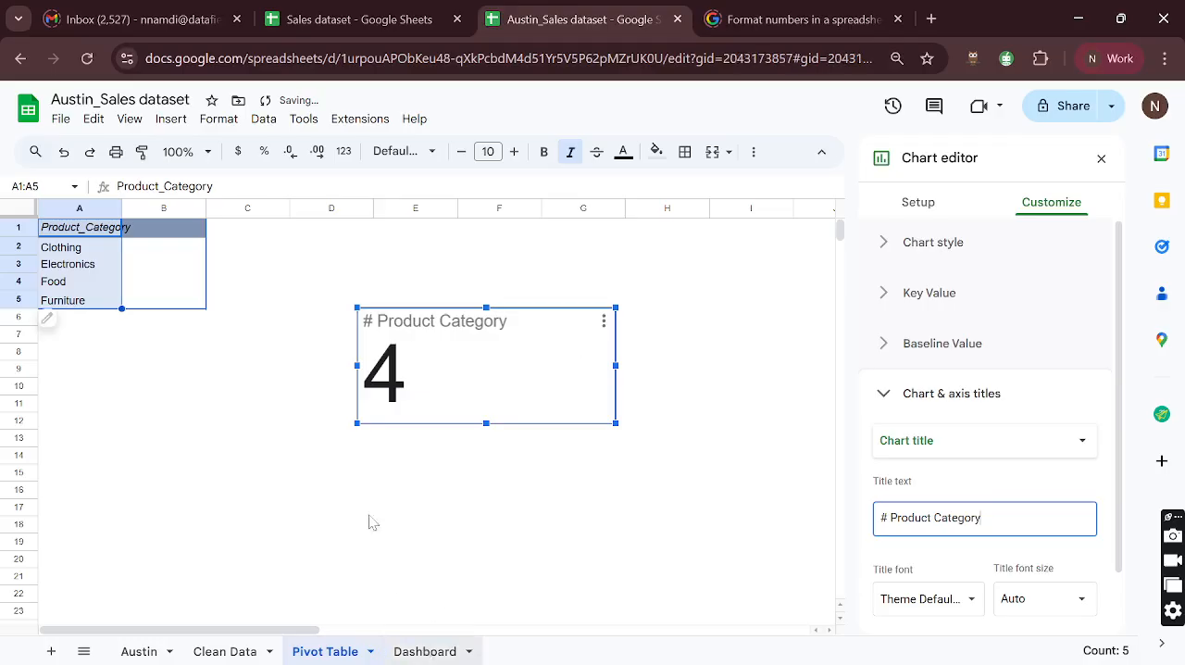
{"action": "left_click", "coordinate": [555, 248]}
{"action": "key", "text": "ctrl+v"}
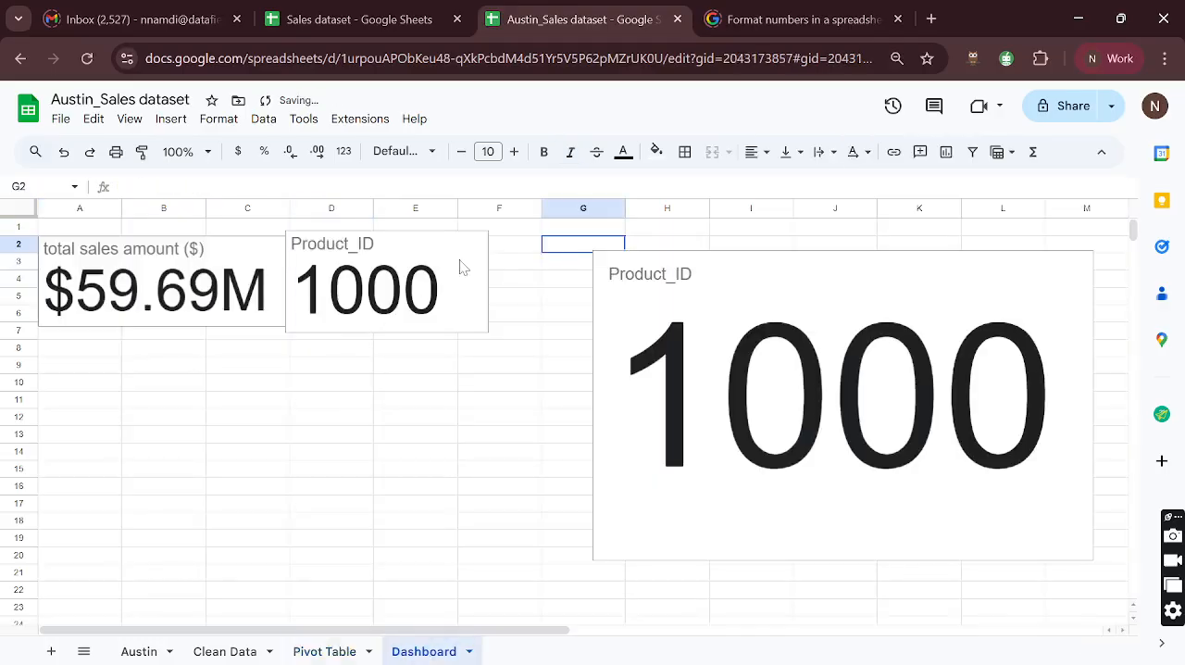
{"action": "key", "text": "Delete"}
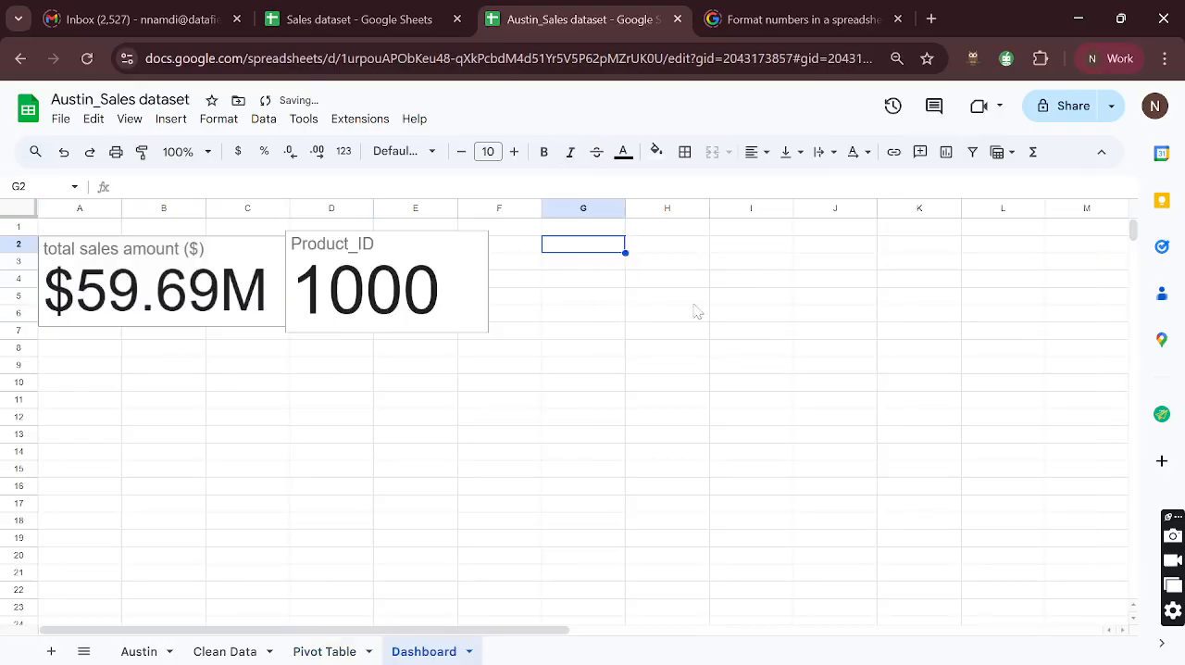
- Copy the # Product Category scorecard from the Pivot Table sheet to the Dashboard and place it directly beside the Product_ID card
{"action": "left_click", "coordinate": [325, 651]}
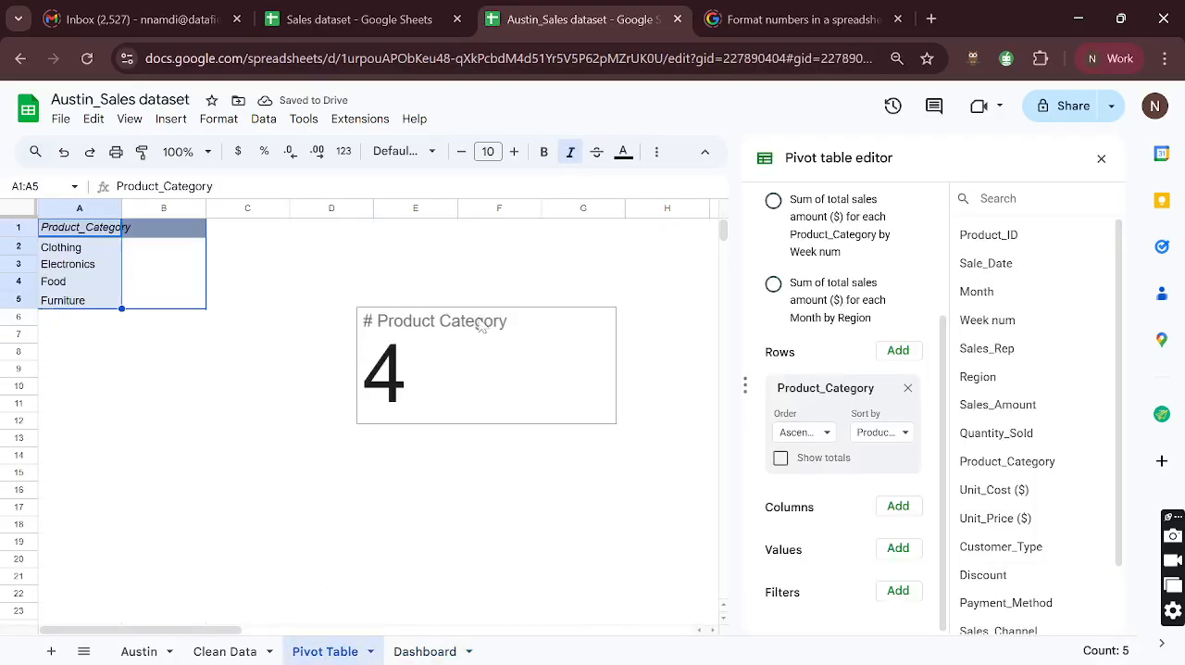
{"action": "left_click", "coordinate": [518, 331]}
{"action": "left_click", "coordinate": [423, 650]}
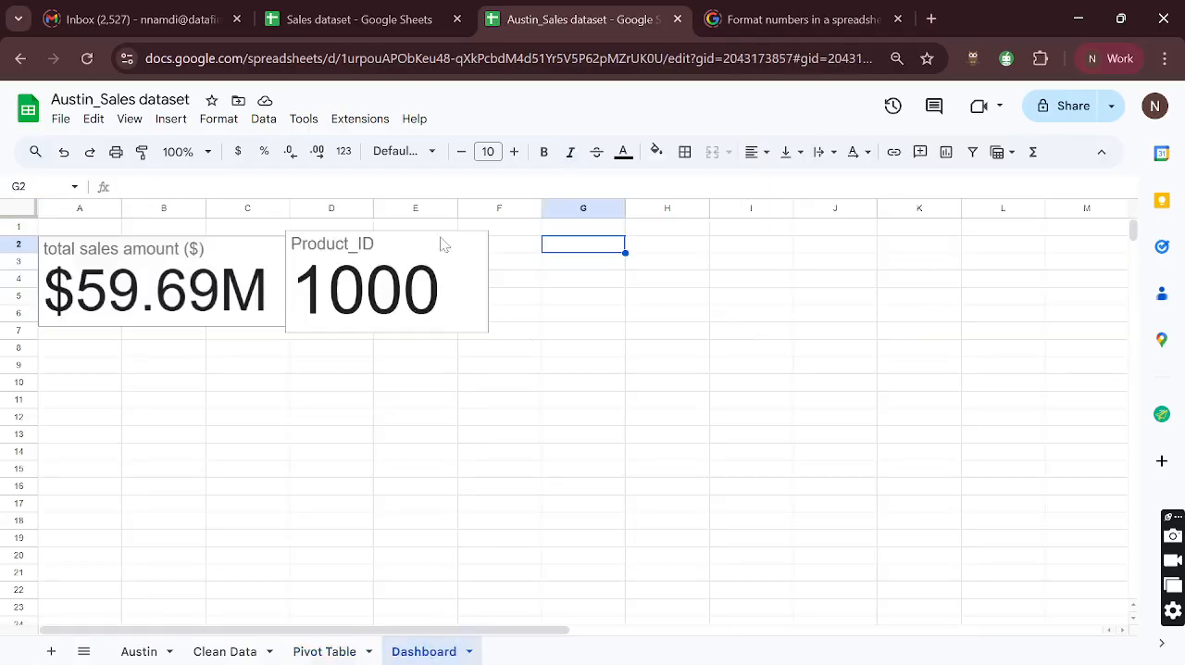
{"action": "left_click", "coordinate": [529, 246]}
{"action": "key", "text": "ctrl+v"}
{"action": "left_click", "coordinate": [651, 269]}
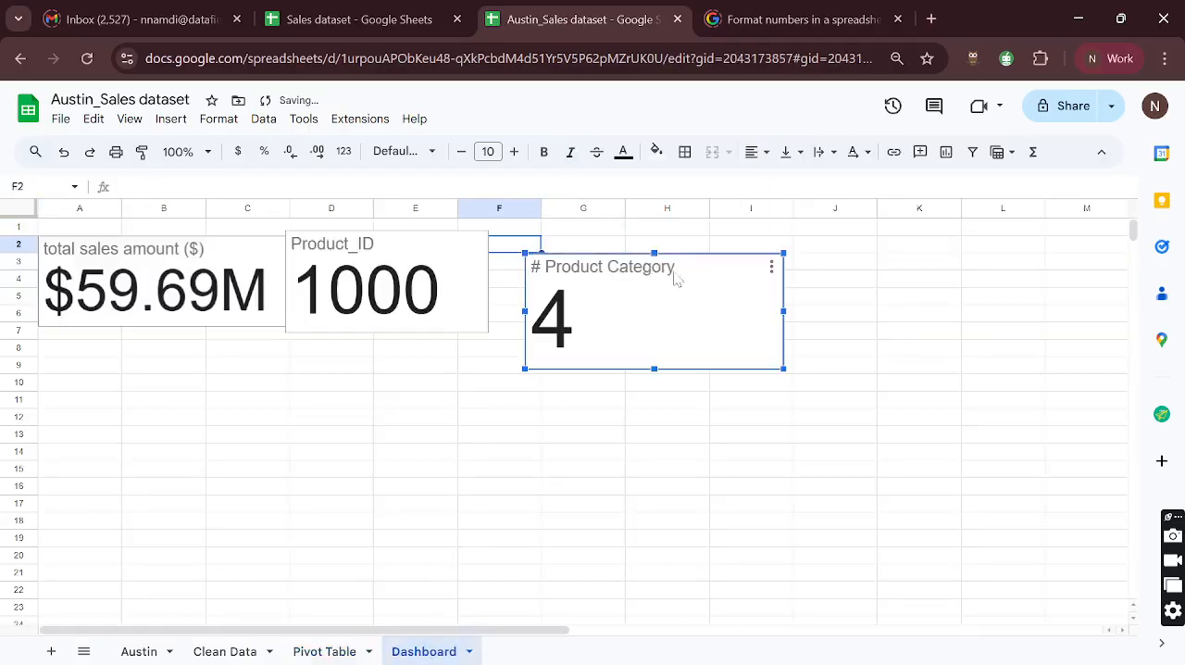
{"action": "left_click_drag", "start_coordinate": [688, 275], "coordinate": [666, 268]}
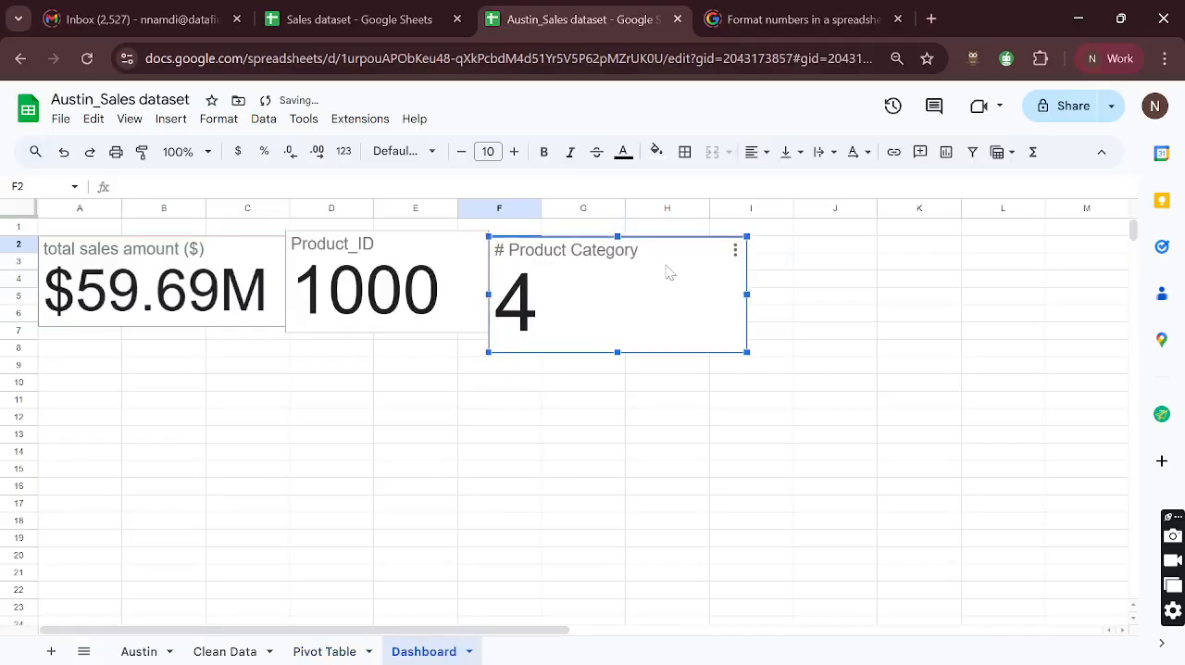
- Delete the original # Product Category scorecard from the Pivot Table sheet
{"action": "left_click", "coordinate": [314, 650]}
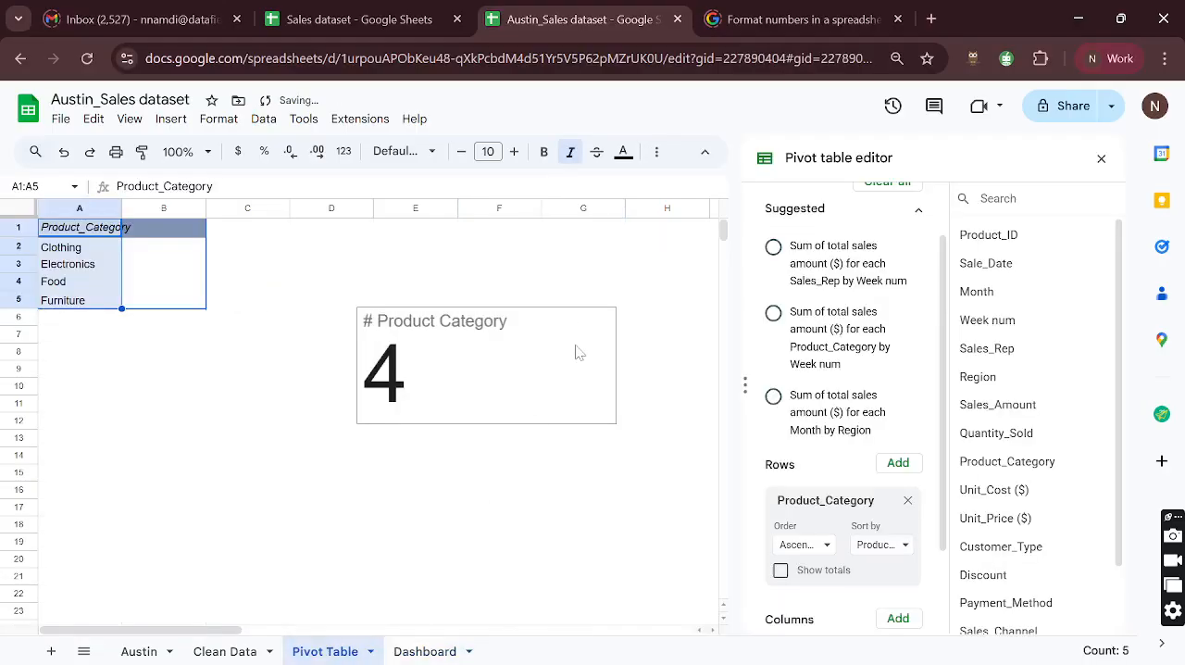
{"action": "left_click", "coordinate": [576, 350]}
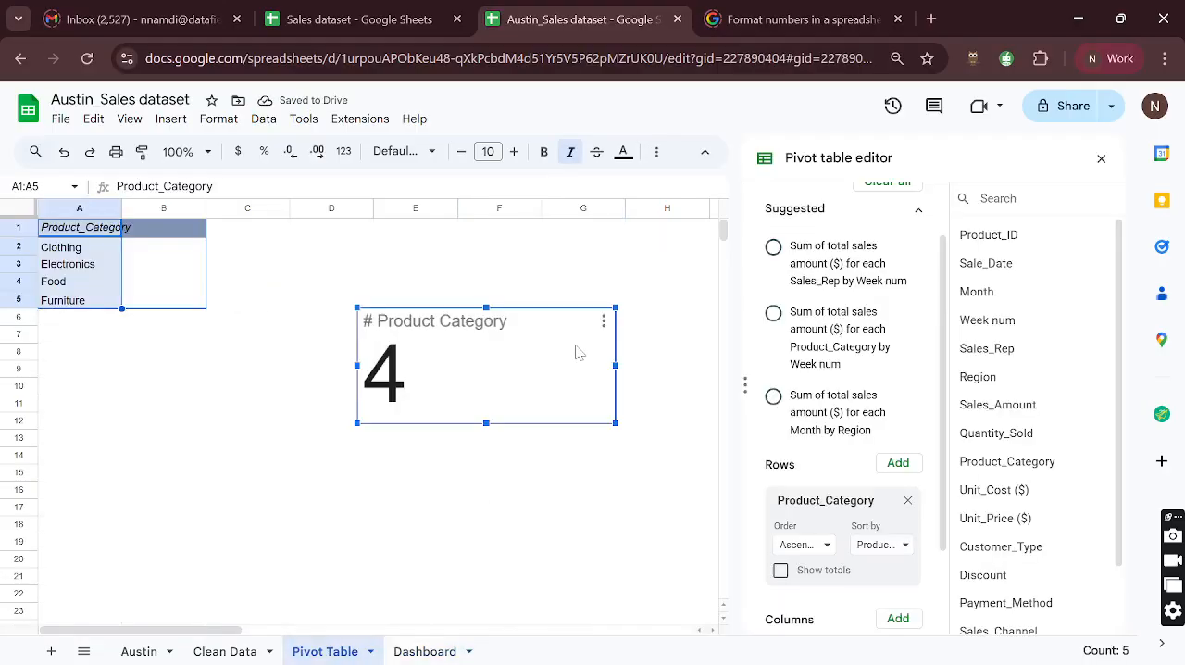
{"action": "key", "text": "Delete"}
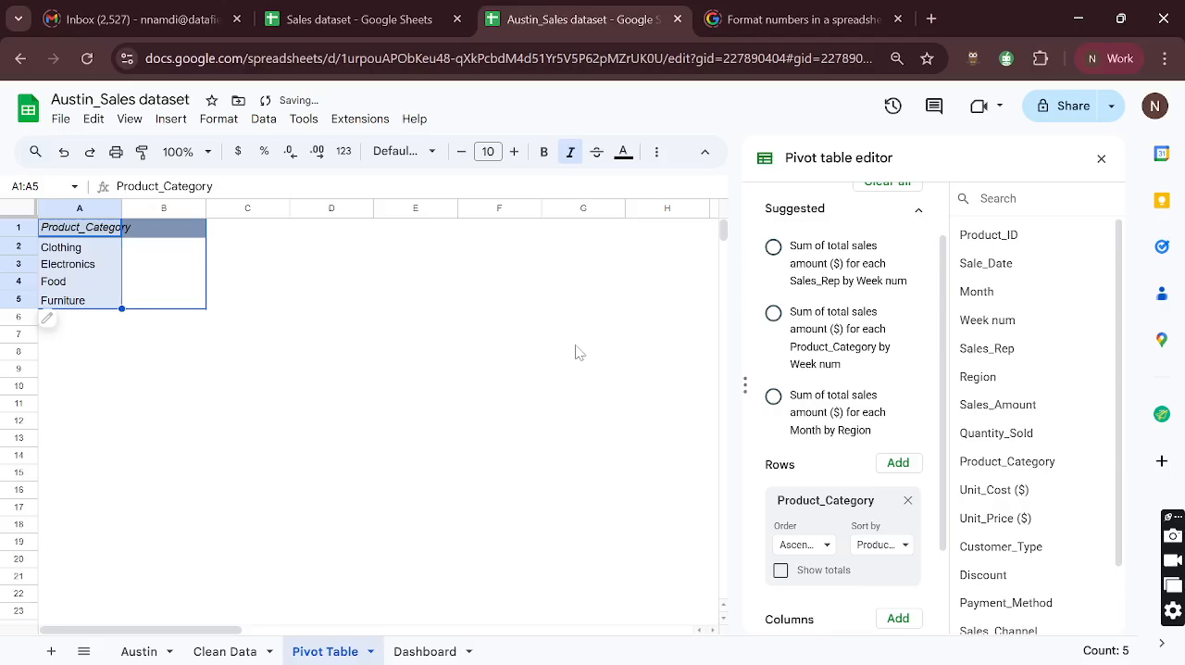
- Fill the "1. Total Sales amount" business question on the Austin sheet with the same light green as the highlighted card tasks
{"action": "left_click", "coordinate": [130, 652]}
{"action": "scroll", "coordinate": [768, 324], "scroll_direction": "right", "scroll_amount": 10}
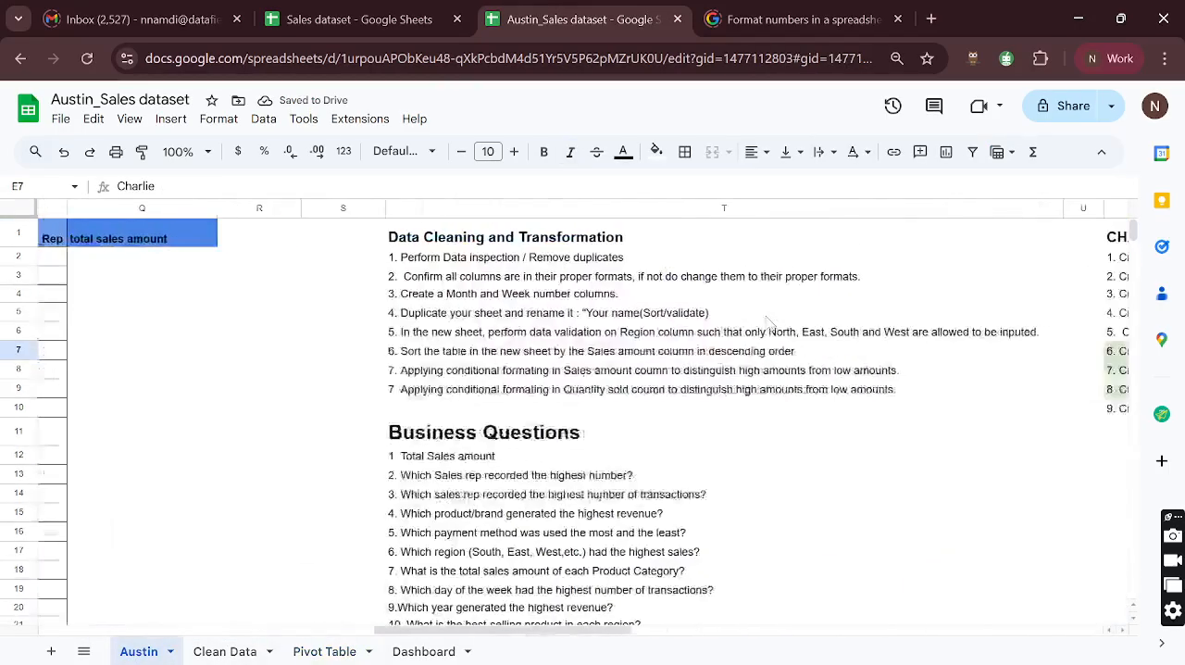
{"action": "scroll", "coordinate": [768, 324], "scroll_direction": "right", "scroll_amount": 6}
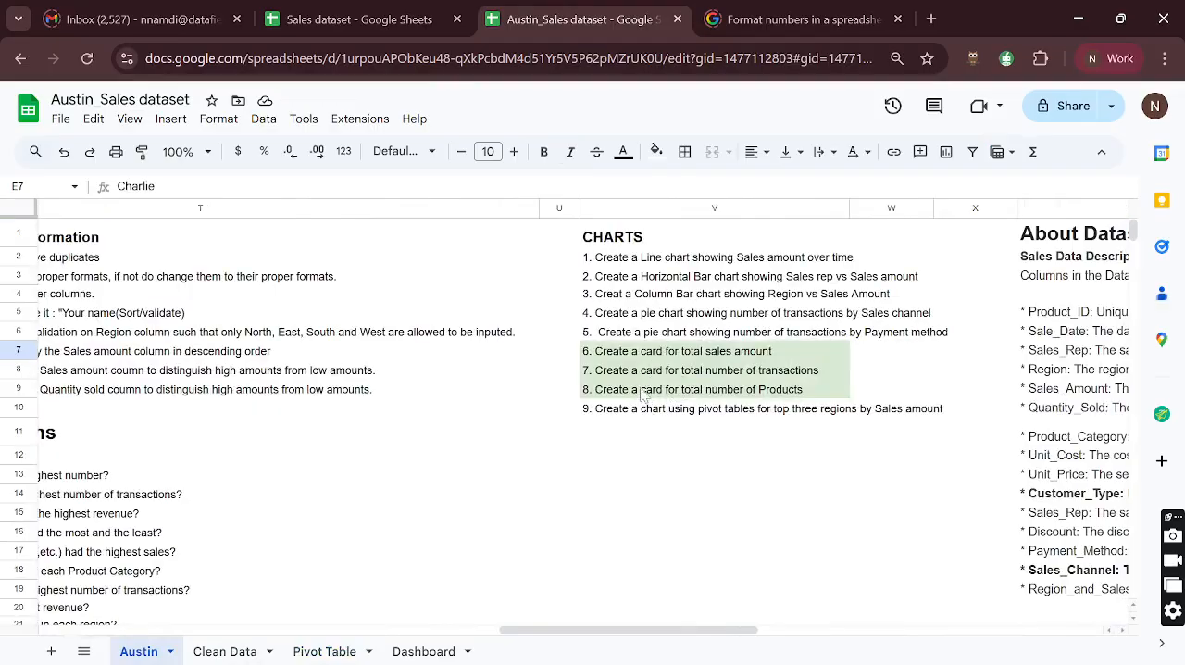
{"action": "left_click", "coordinate": [619, 263]}
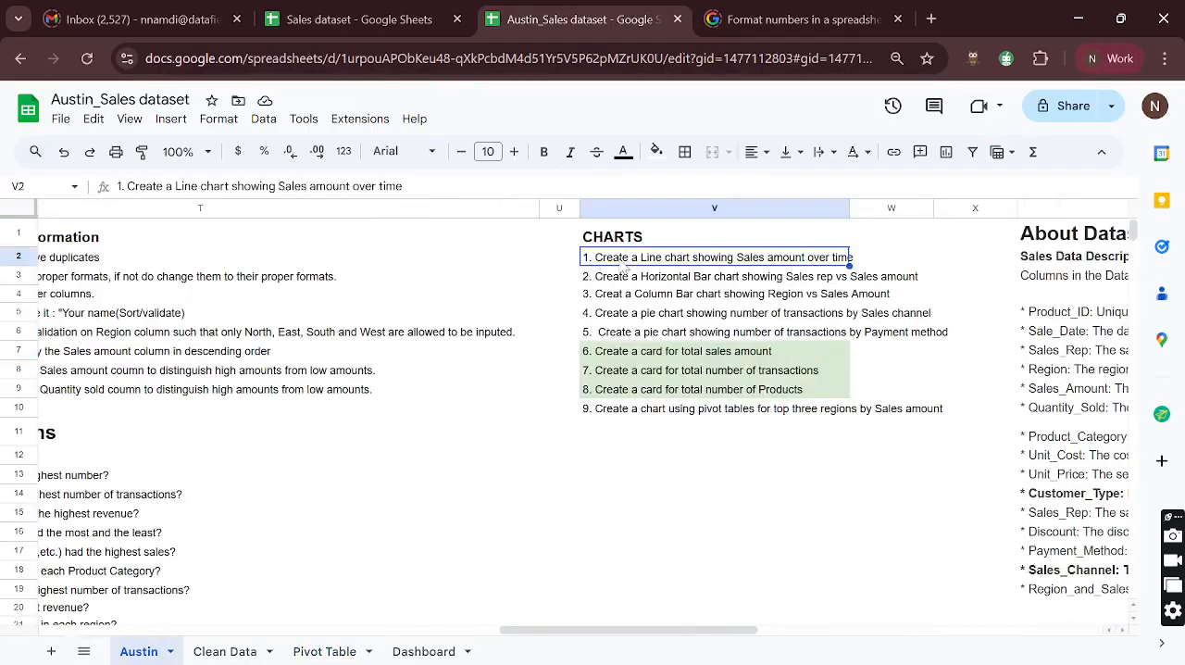
{"action": "scroll", "coordinate": [388, 409], "scroll_direction": "left", "scroll_amount": 5}
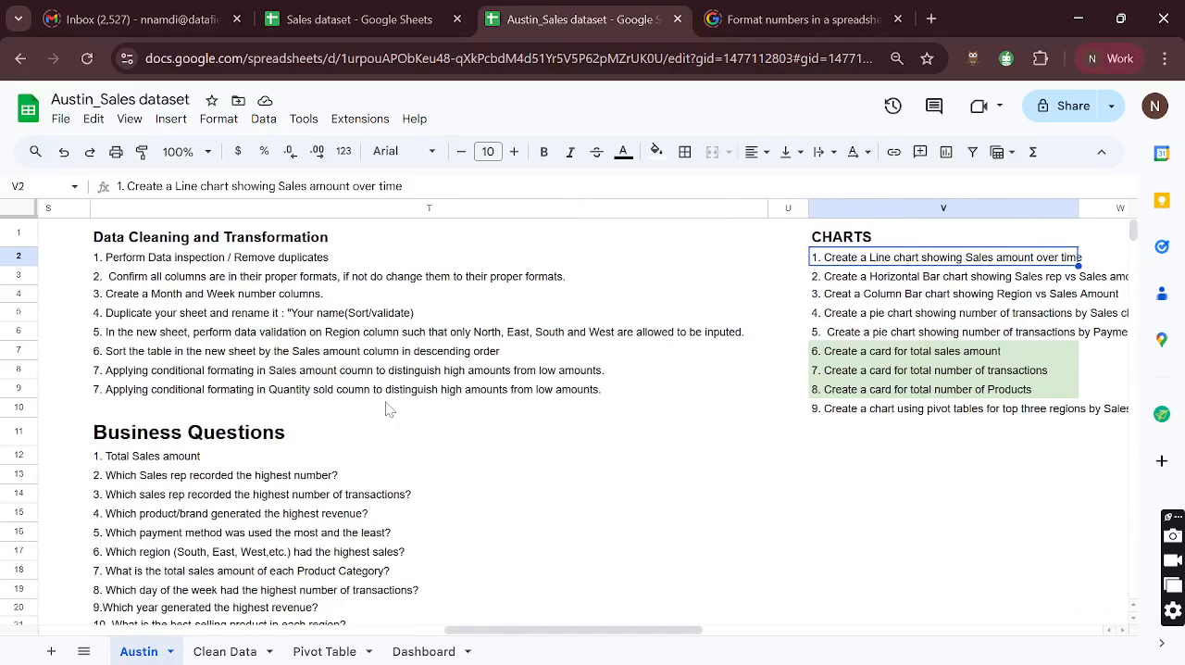
{"action": "left_click", "coordinate": [174, 458]}
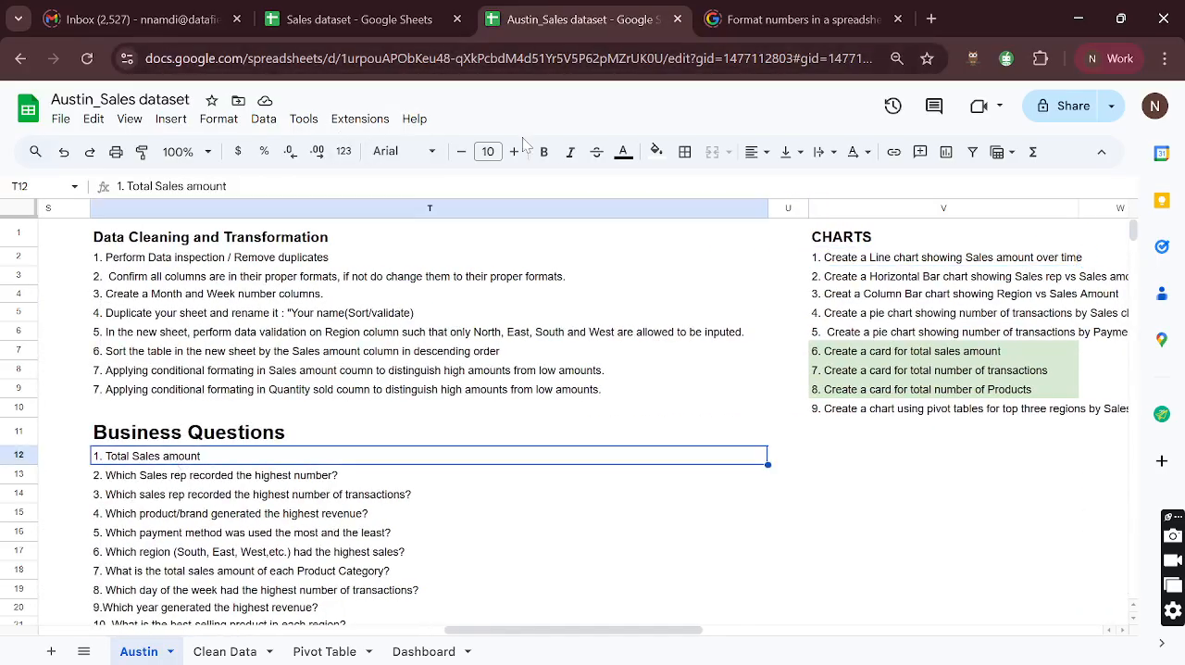
{"action": "left_click", "coordinate": [655, 151]}
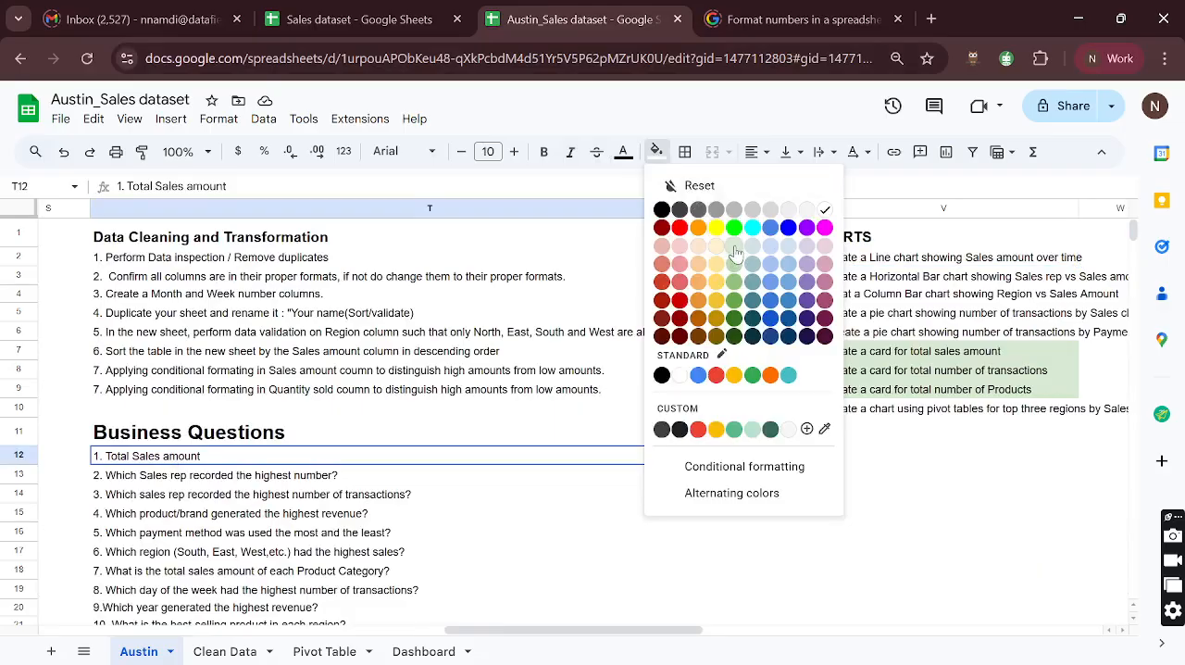
{"action": "left_click", "coordinate": [734, 246]}
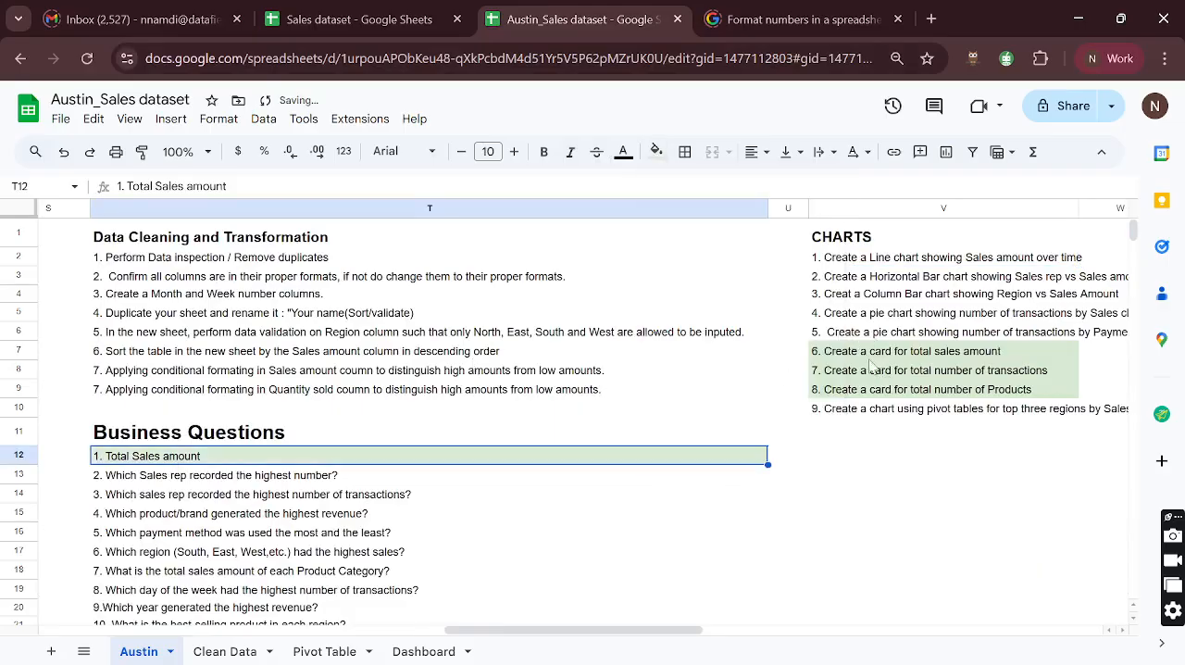
- Review the line chart task and the Business Questions on the Austin sheet, and check the date values in the Sale_Date column
{"action": "left_click", "coordinate": [848, 262]}
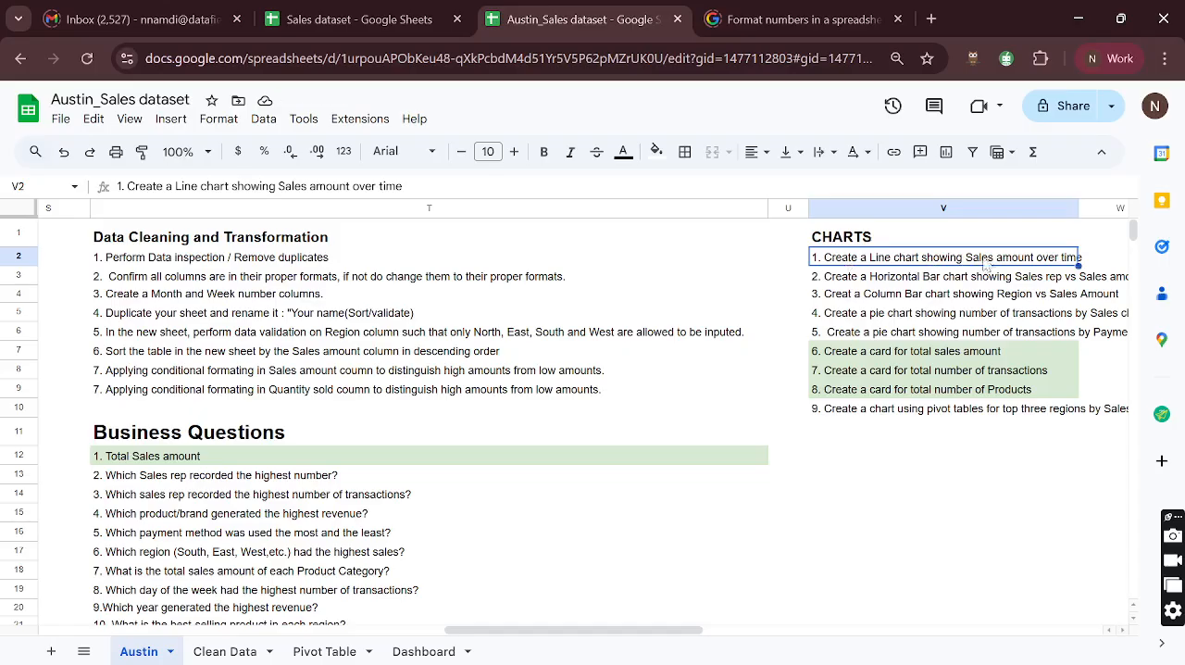
{"action": "scroll", "coordinate": [462, 431], "scroll_direction": "down", "scroll_amount": 2}
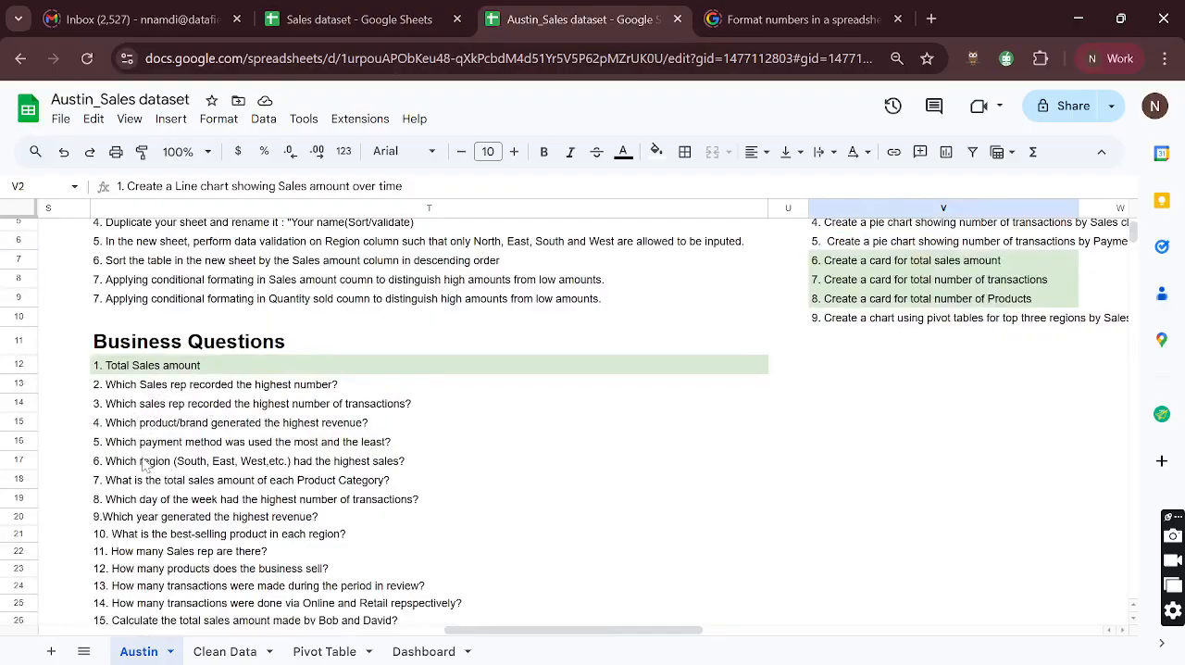
{"action": "scroll", "coordinate": [144, 465], "scroll_direction": "down", "scroll_amount": 1}
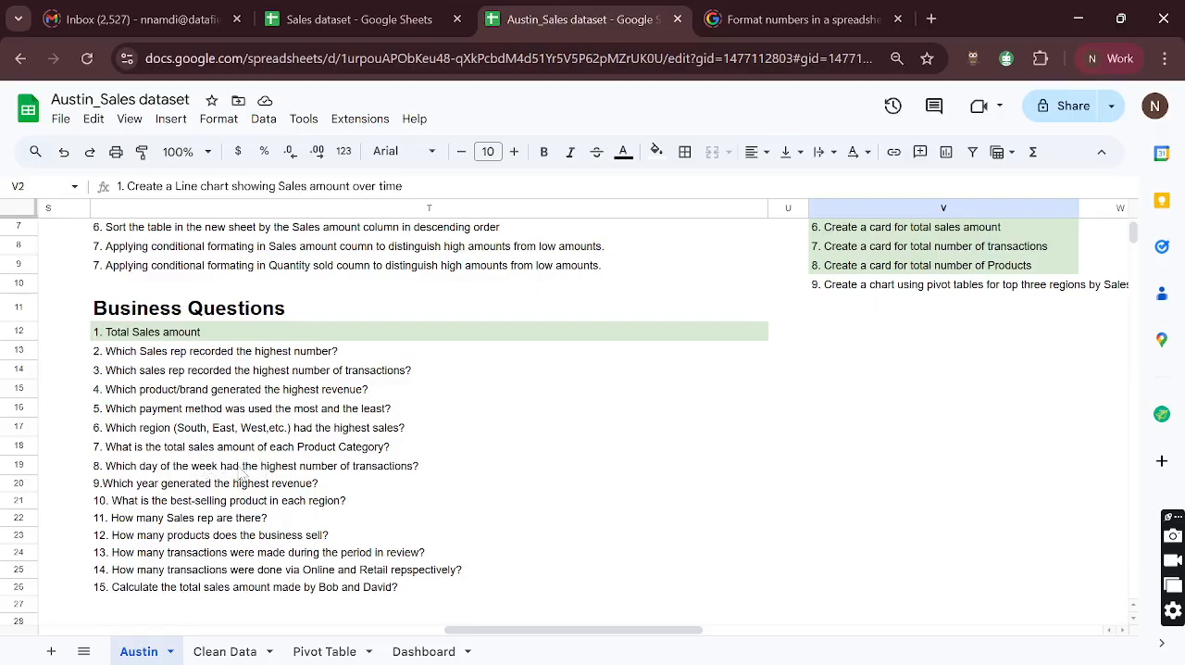
{"action": "scroll", "coordinate": [255, 467], "scroll_direction": "up", "scroll_amount": 3}
{"action": "scroll", "coordinate": [239, 474], "scroll_direction": "right", "scroll_amount": 2}
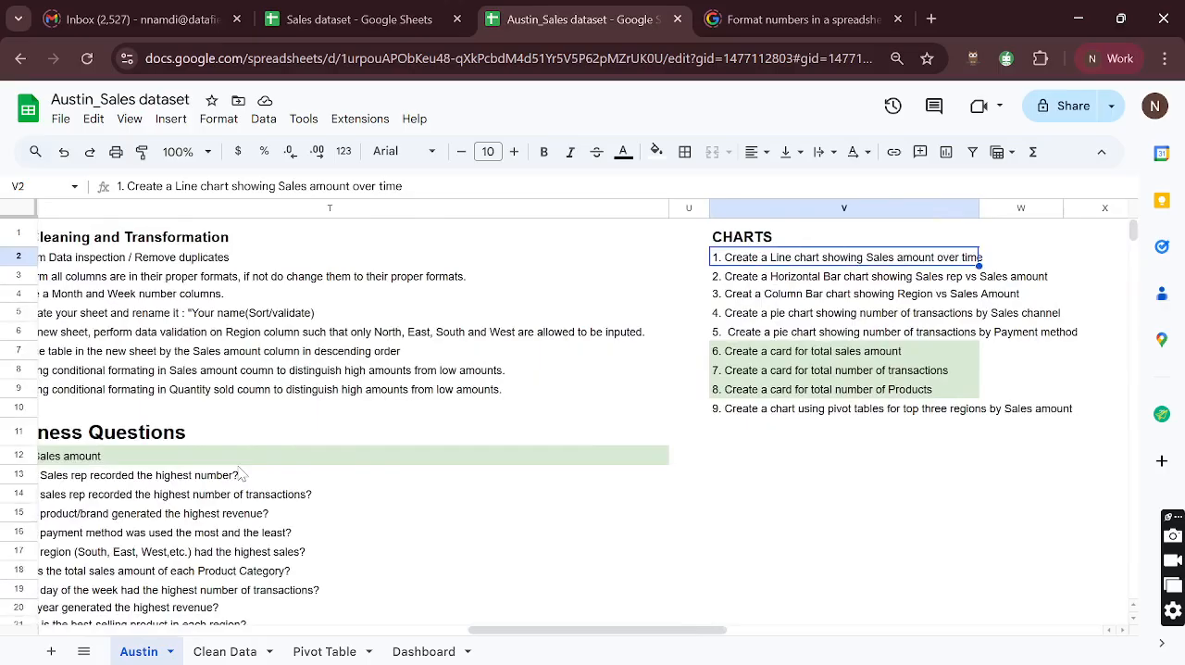
{"action": "scroll", "coordinate": [444, 353], "scroll_direction": "left", "scroll_amount": 10}
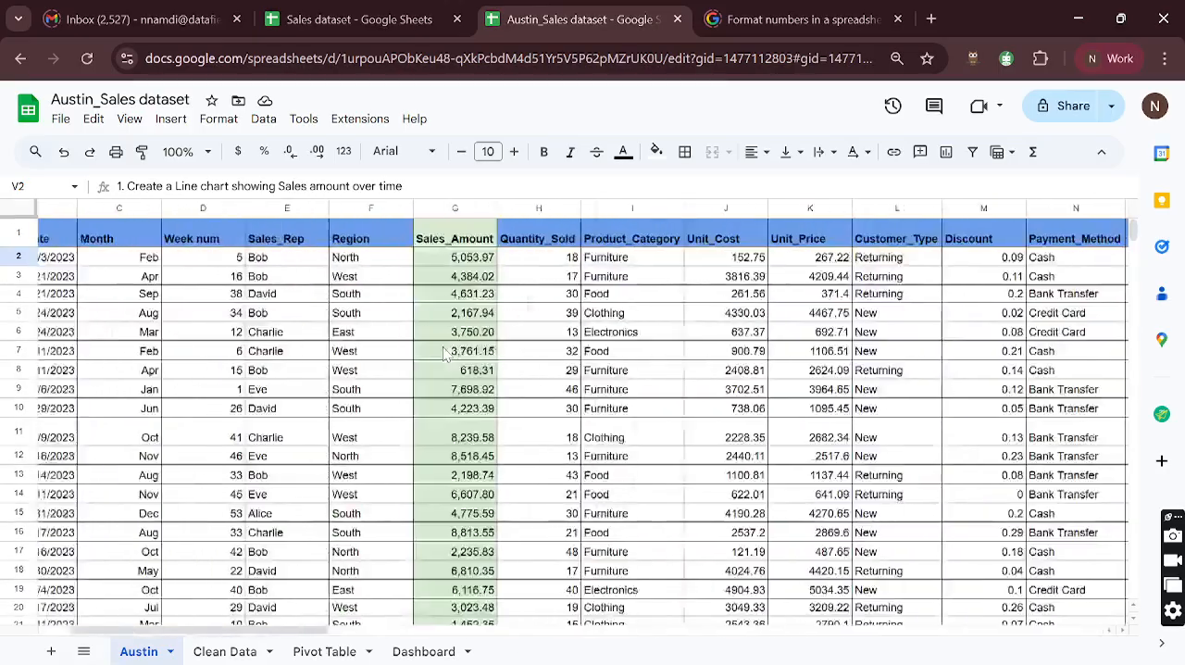
{"action": "scroll", "coordinate": [444, 352], "scroll_direction": "left", "scroll_amount": 3}
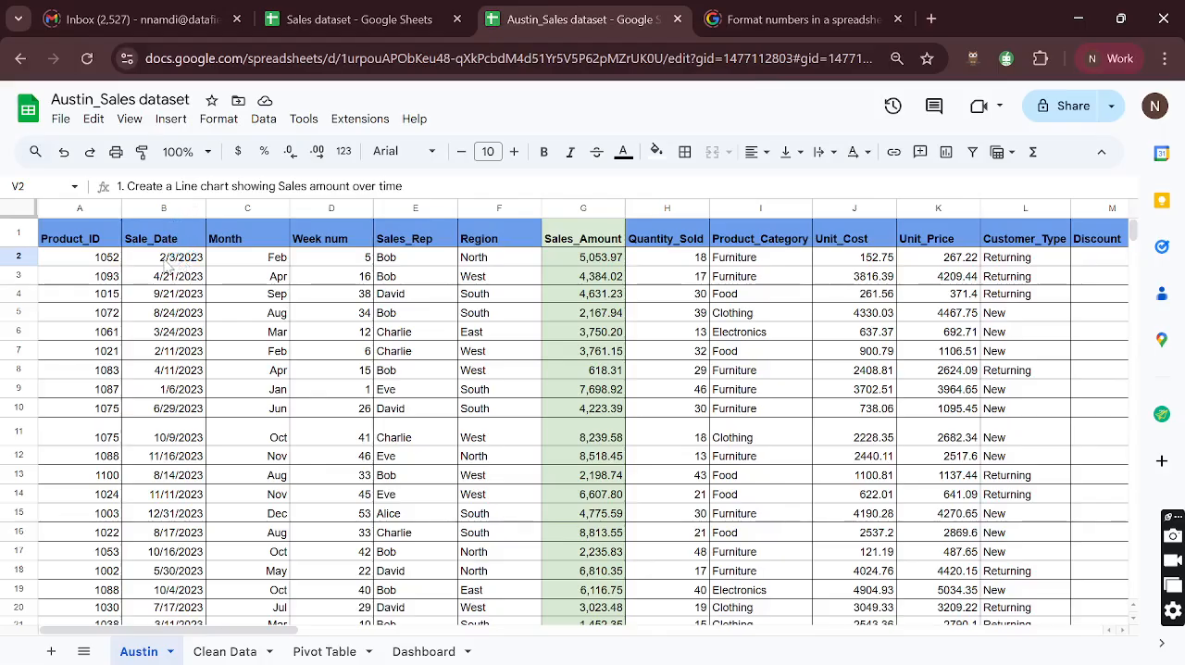
{"action": "double_click", "coordinate": [169, 265]}
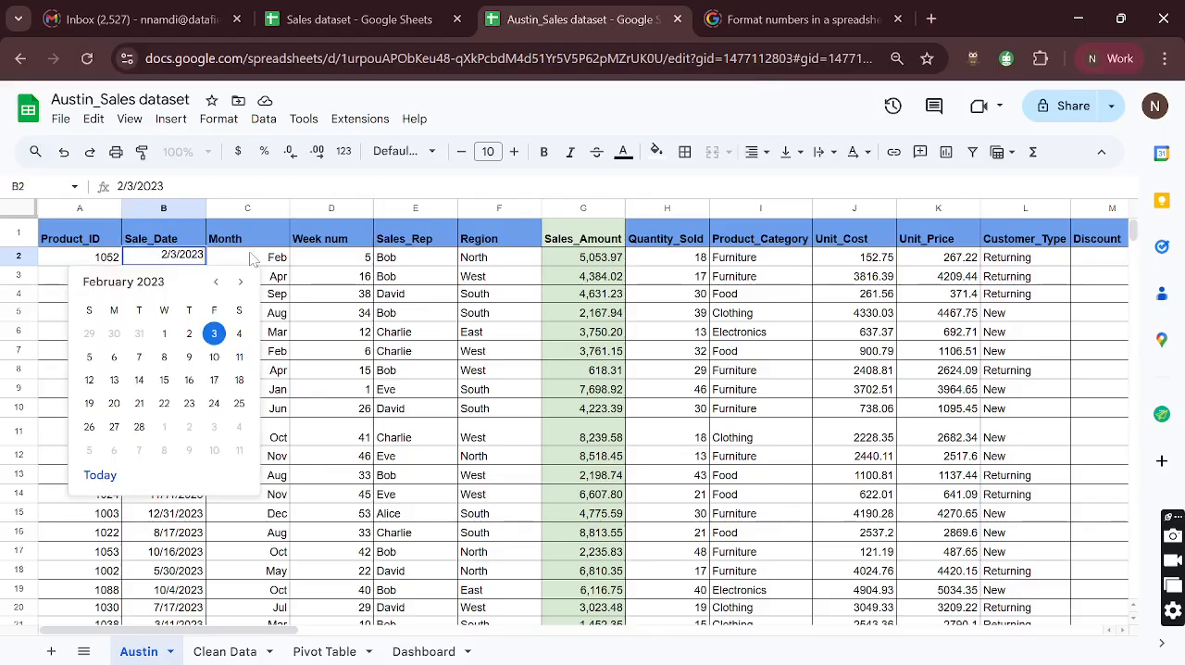
{"action": "left_click", "coordinate": [285, 259]}
{"action": "left_click", "coordinate": [161, 263]}
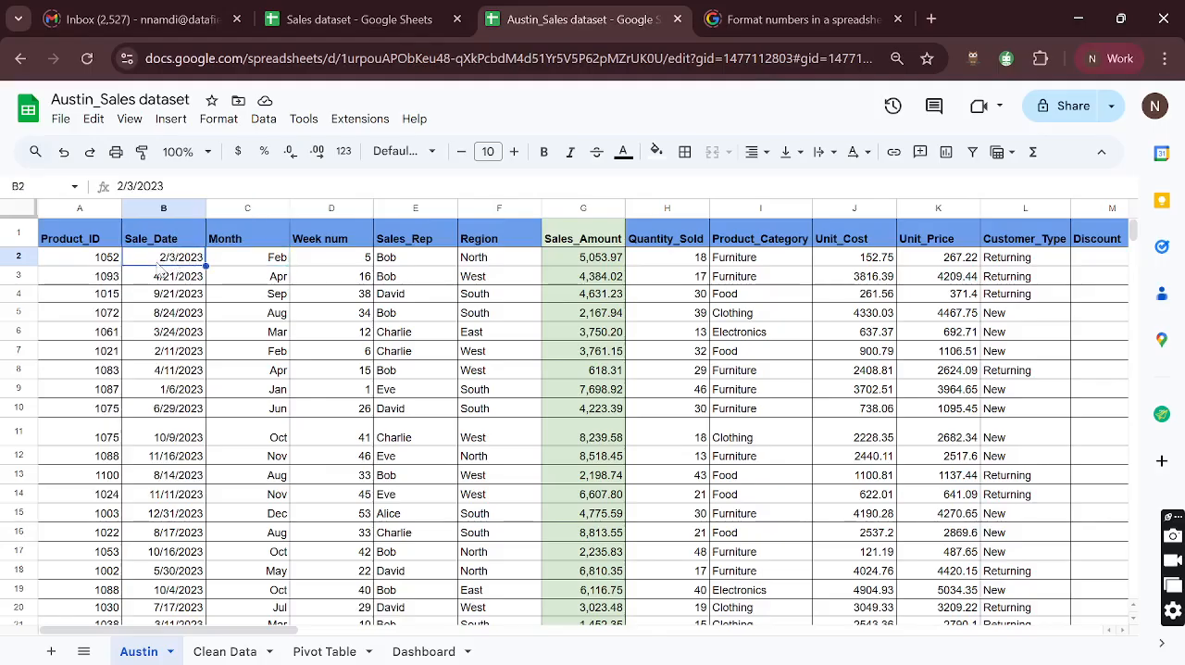
- Compare the sales-over-time line chart task with the business question about which day of the week had the most transactions
{"action": "scroll", "coordinate": [338, 346], "scroll_direction": "right", "scroll_amount": 10}
{"action": "scroll", "coordinate": [340, 346], "scroll_direction": "right", "scroll_amount": 5}
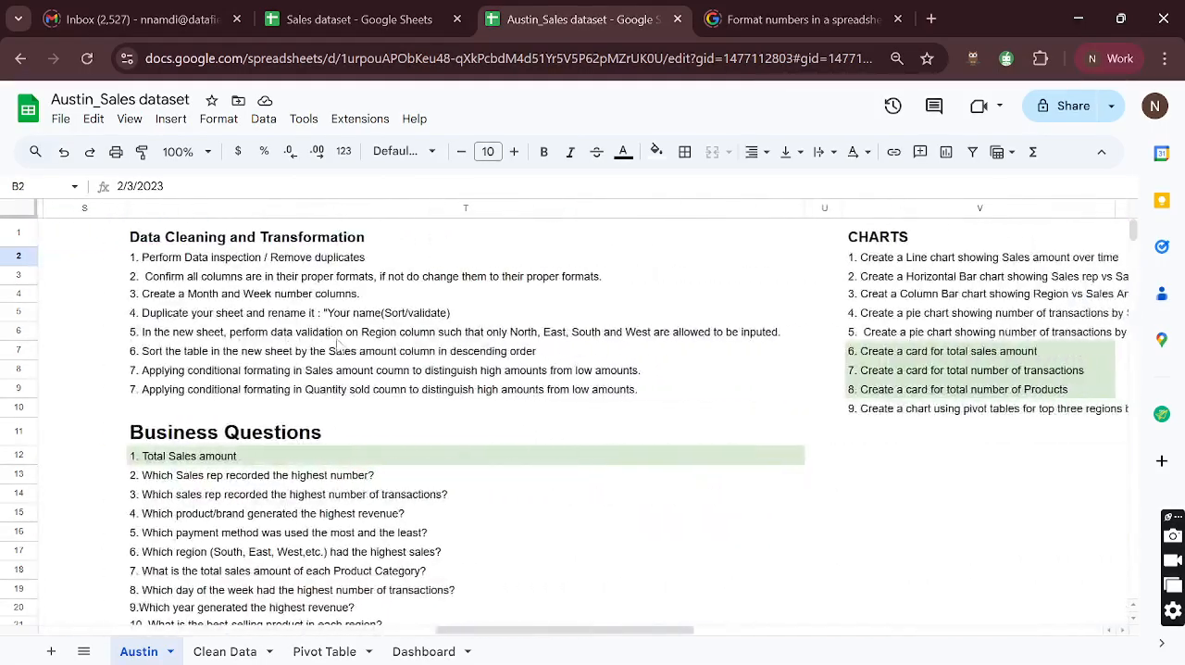
{"action": "left_click", "coordinate": [847, 264]}
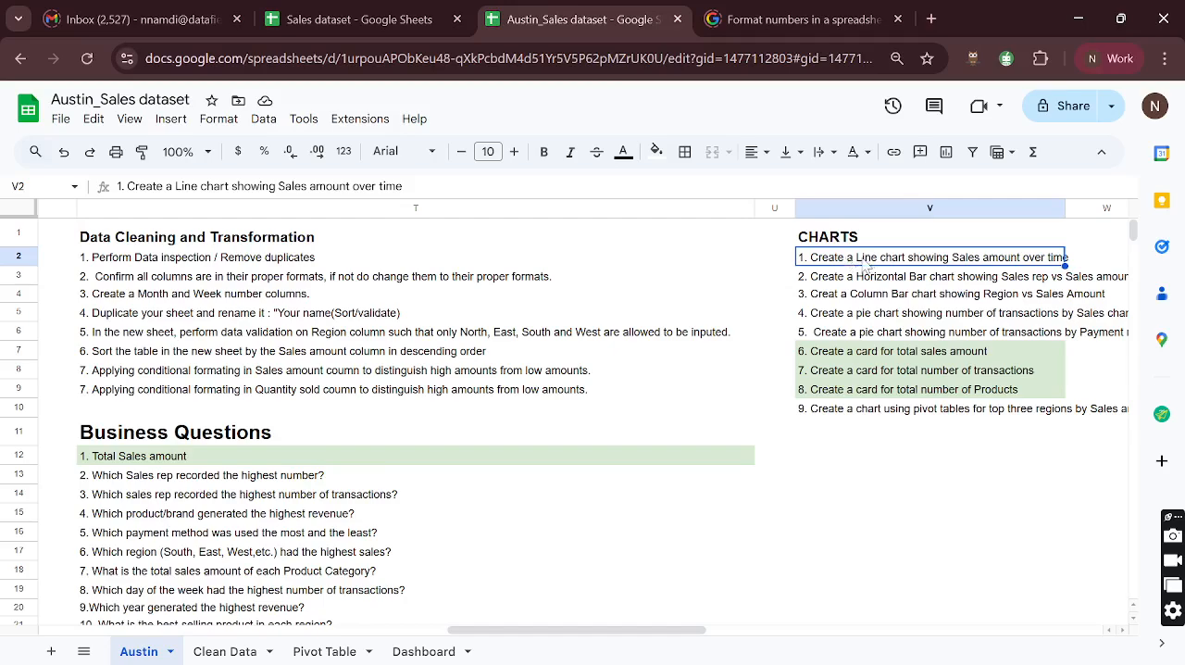
{"action": "scroll", "coordinate": [242, 479], "scroll_direction": "down", "scroll_amount": 3}
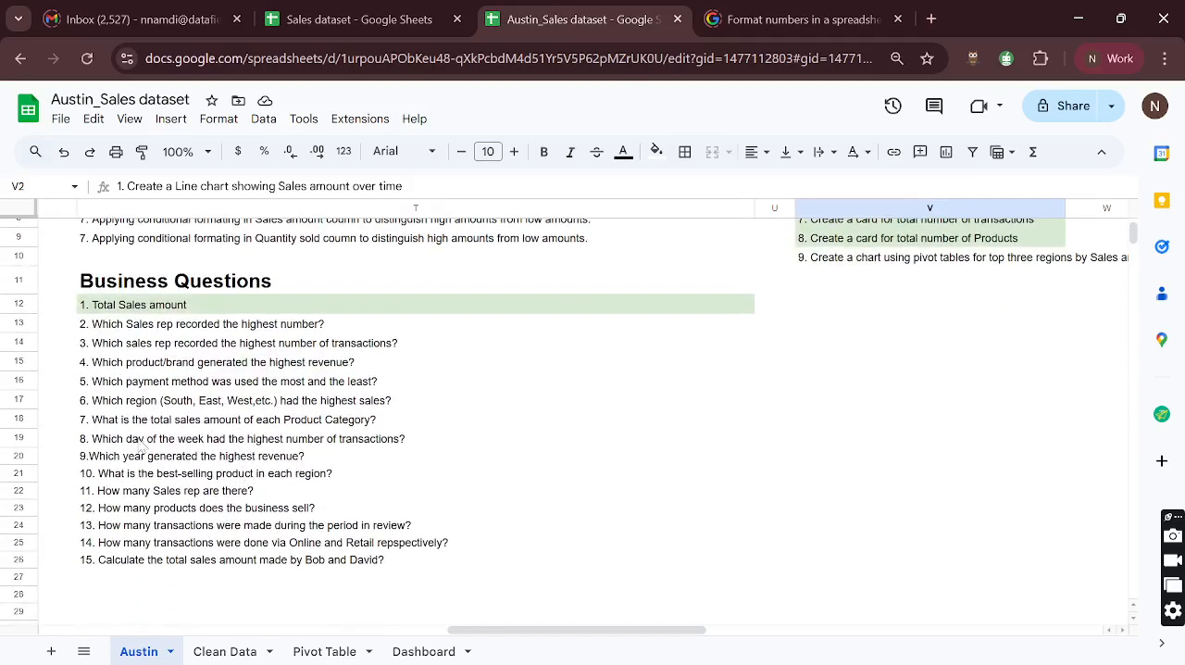
{"action": "left_click", "coordinate": [117, 442]}
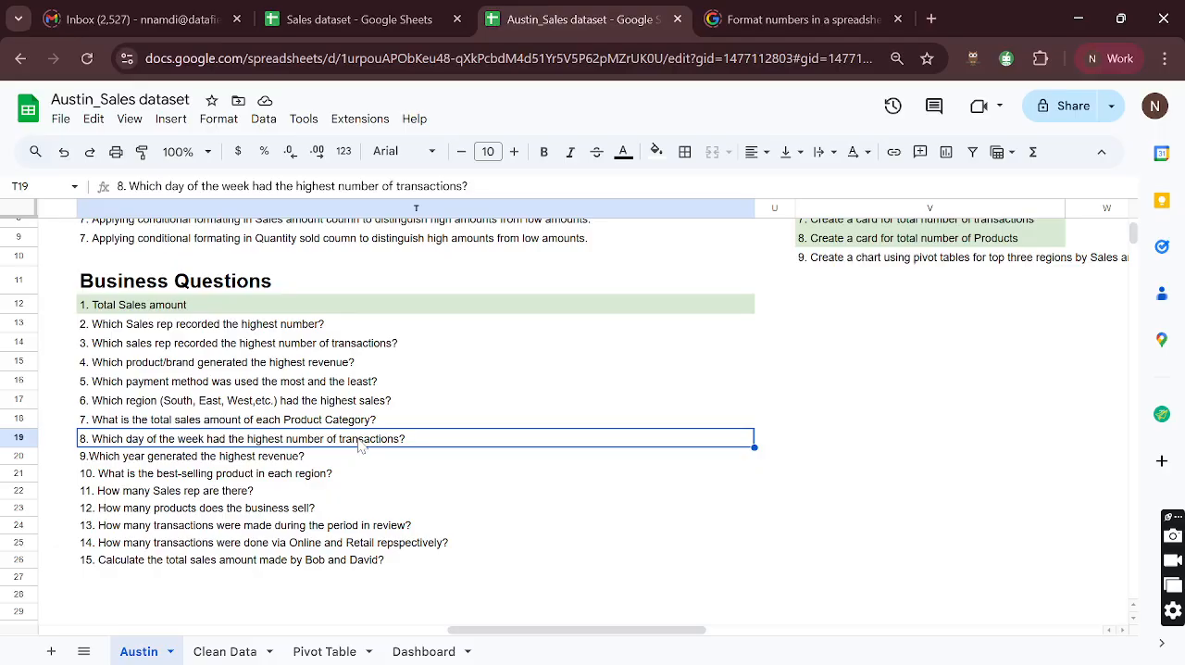
{"action": "scroll", "coordinate": [361, 445], "scroll_direction": "up", "scroll_amount": 3}
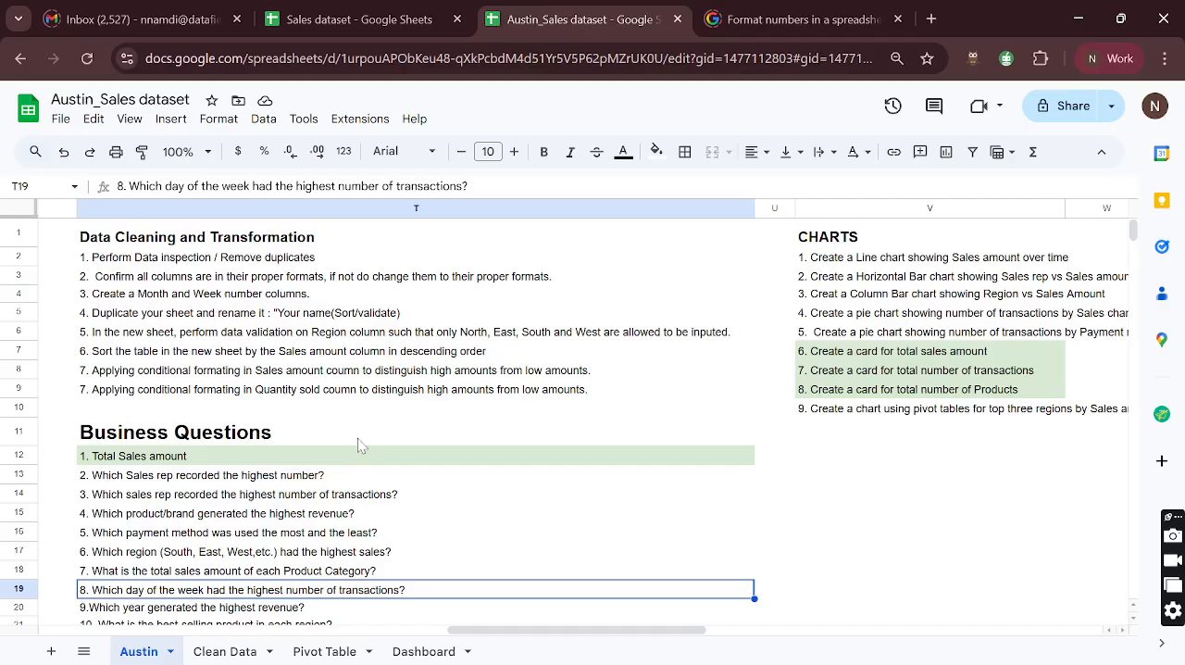
{"action": "scroll", "coordinate": [278, 514], "scroll_direction": "down", "scroll_amount": 2}
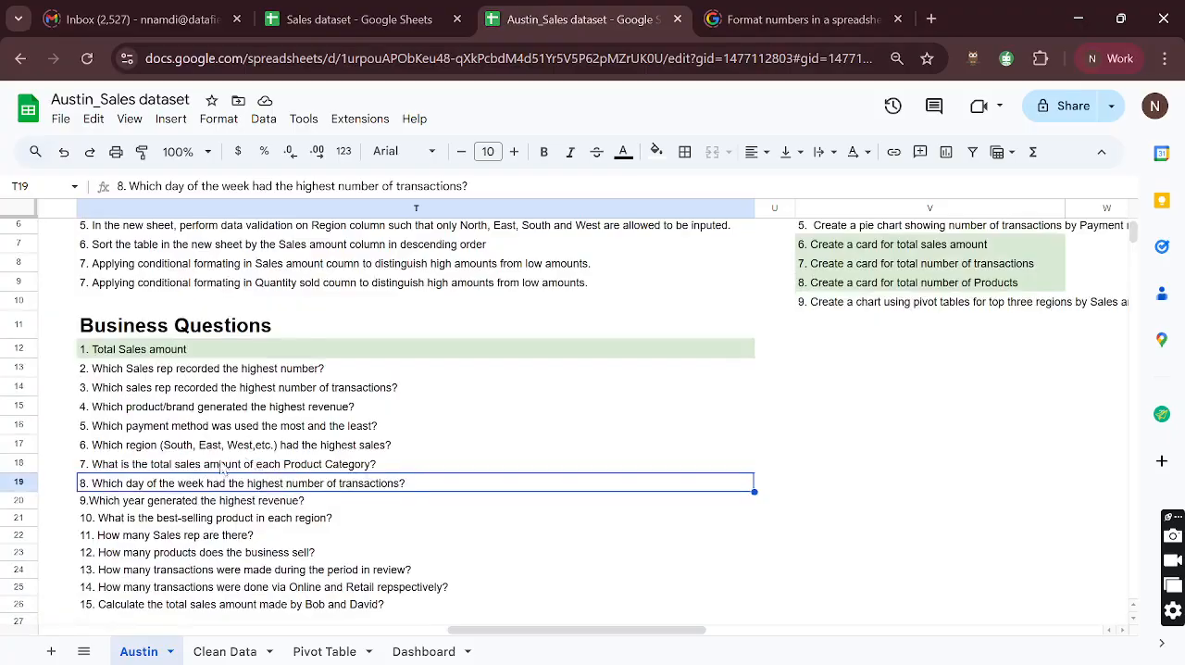
{"action": "scroll", "coordinate": [197, 474], "scroll_direction": "up", "scroll_amount": 2}
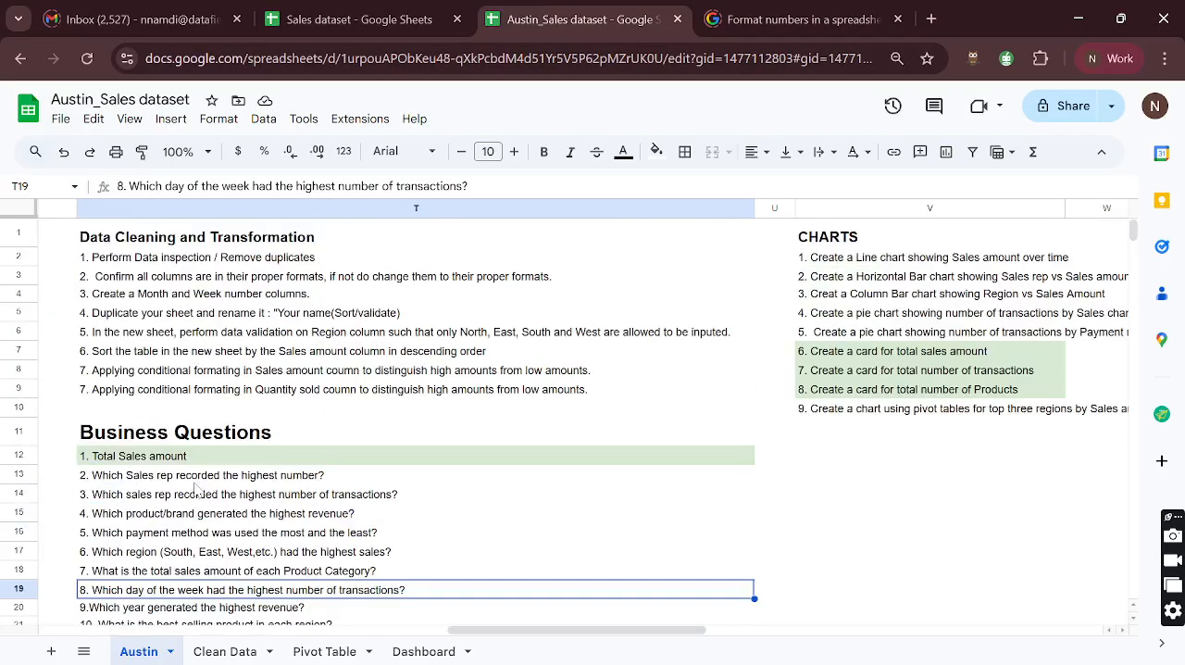
{"action": "scroll", "coordinate": [197, 485], "scroll_direction": "down", "scroll_amount": 1}
{"action": "scroll", "coordinate": [197, 490], "scroll_direction": "up", "scroll_amount": 1}
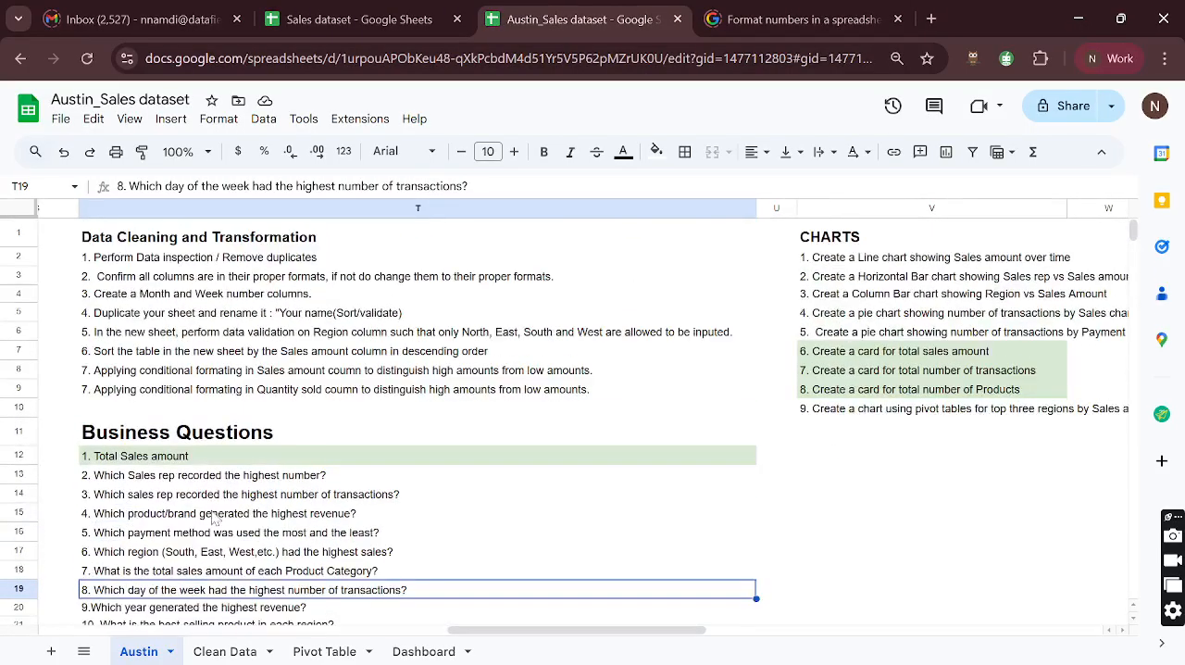
{"action": "left_click", "coordinate": [873, 263]}
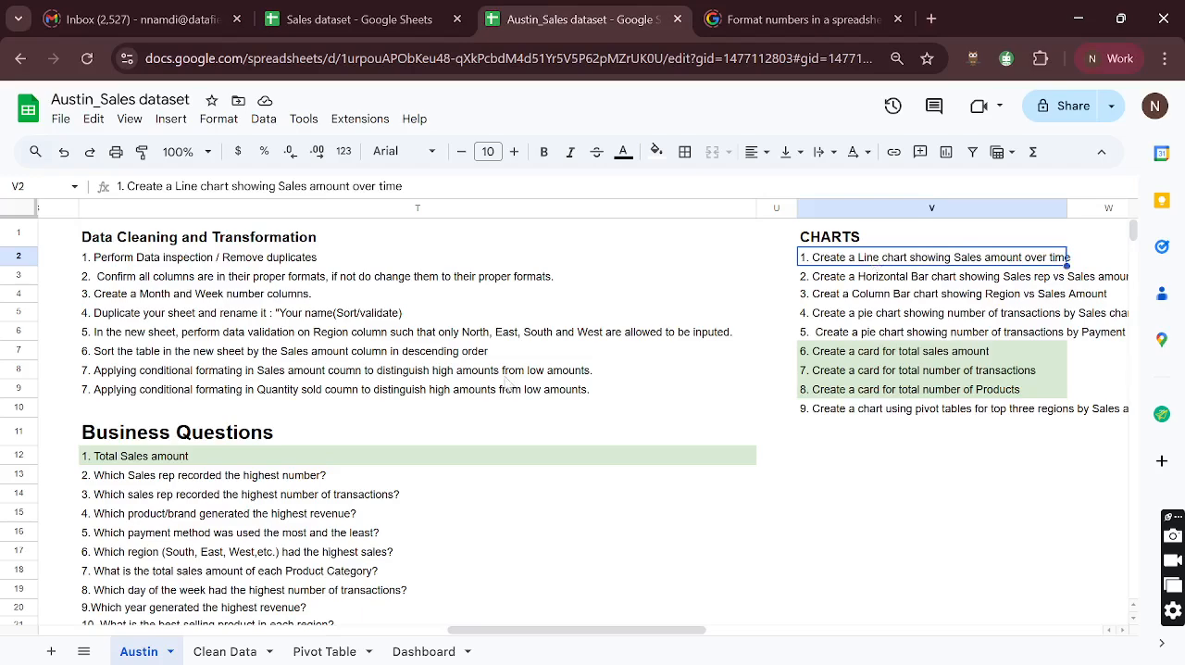
{"action": "scroll", "coordinate": [383, 448], "scroll_direction": "down", "scroll_amount": 2}
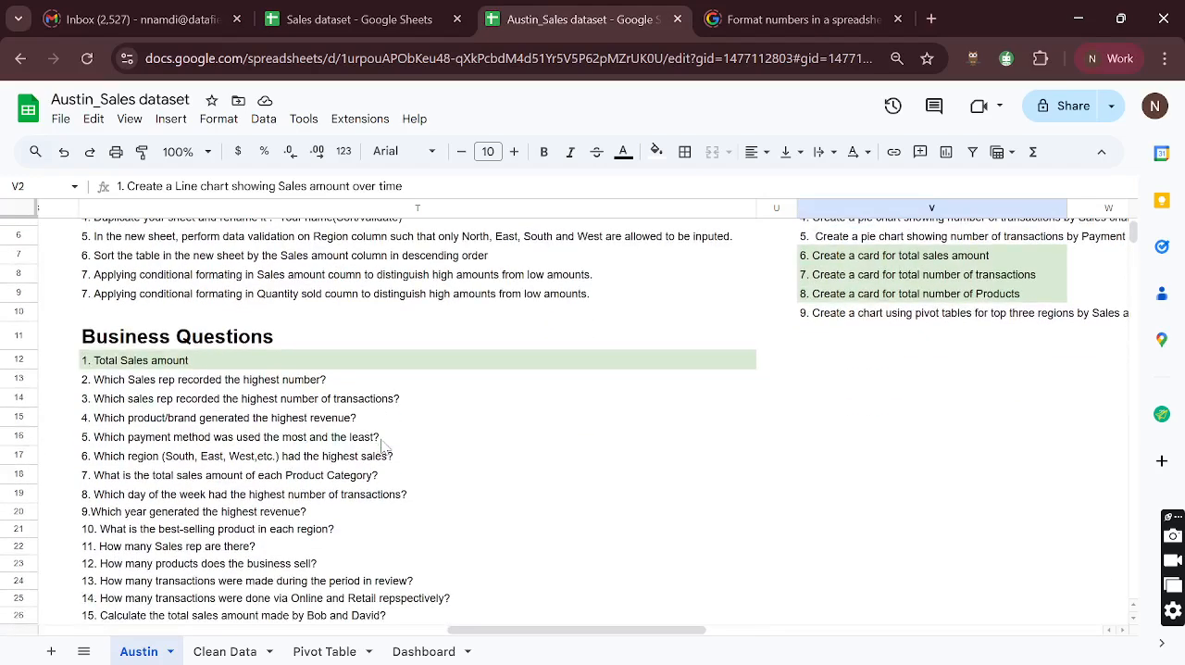
- Insert a new column directly after Sale_Date on the Clean Data sheet and name it Day
{"action": "left_click", "coordinate": [227, 650]}
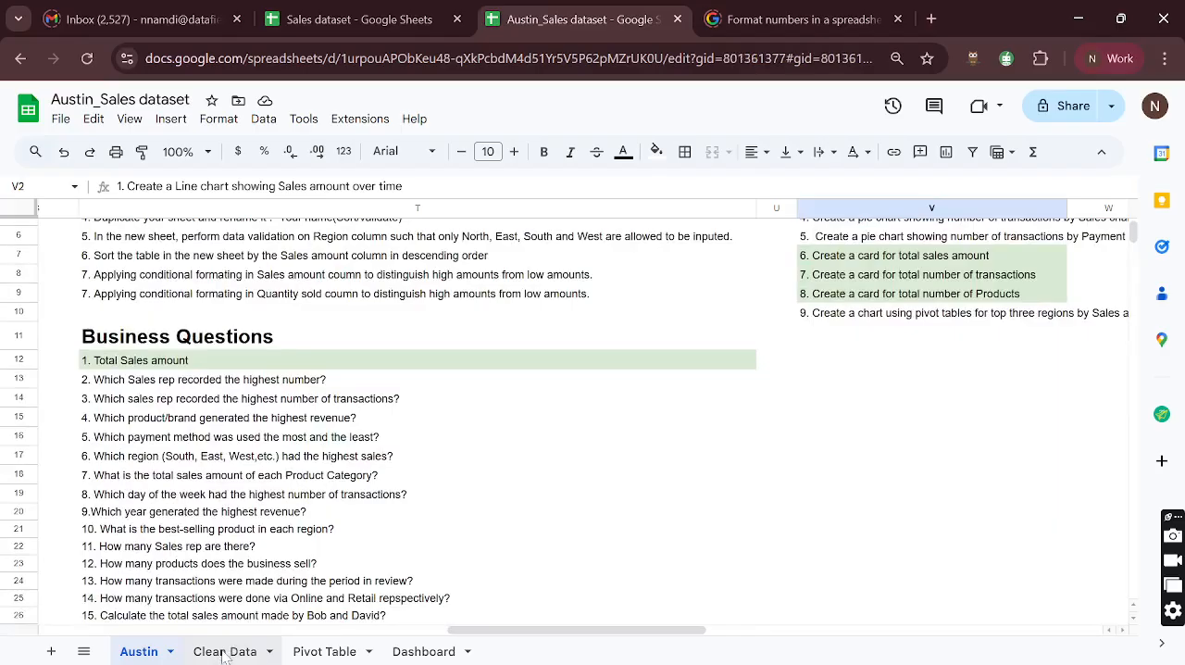
{"action": "scroll", "coordinate": [206, 539], "scroll_direction": "down", "scroll_amount": 1}
{"action": "scroll", "coordinate": [206, 538], "scroll_direction": "up", "scroll_amount": 1}
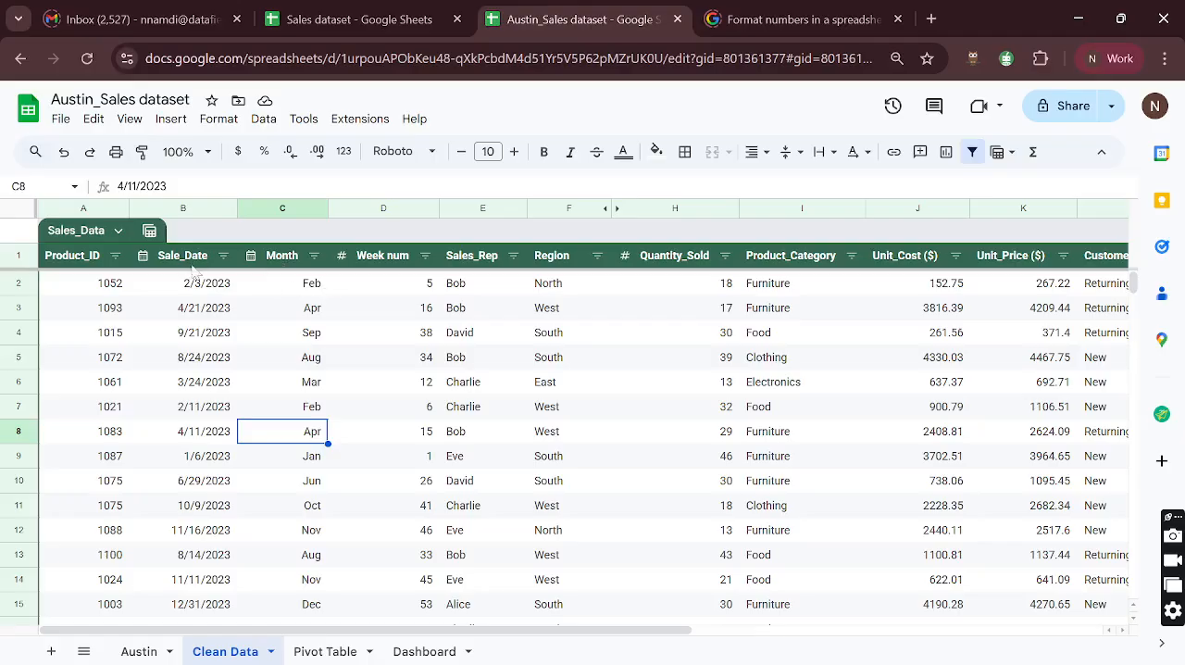
{"action": "left_click", "coordinate": [191, 209]}
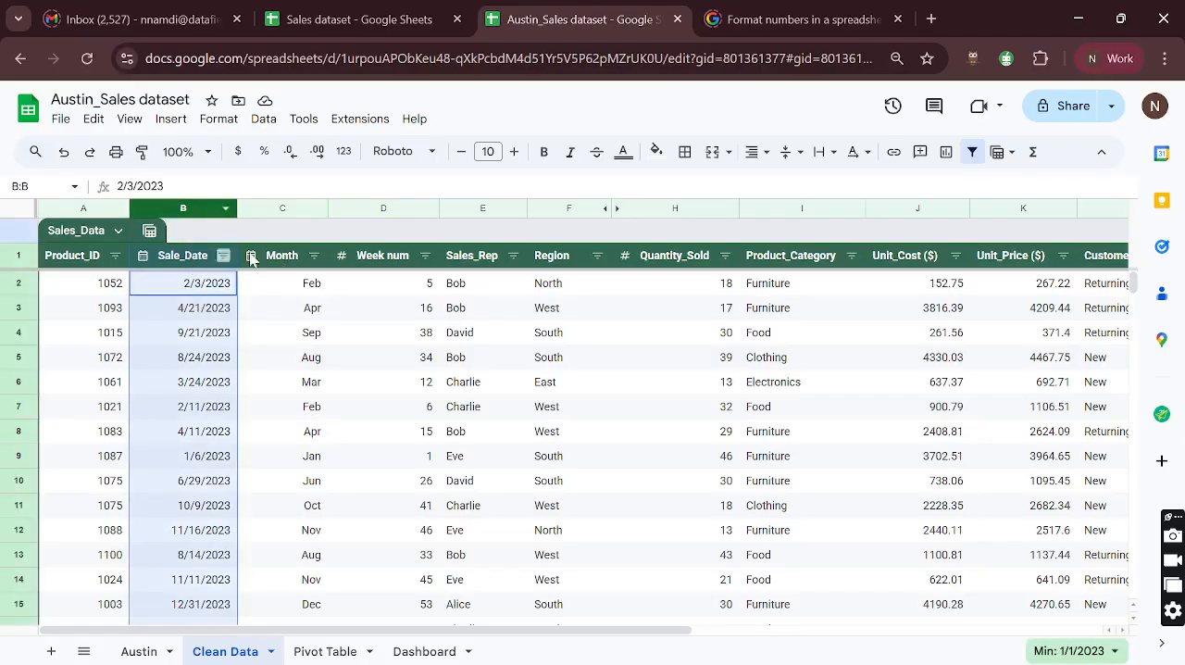
{"action": "right_click", "coordinate": [186, 207]}
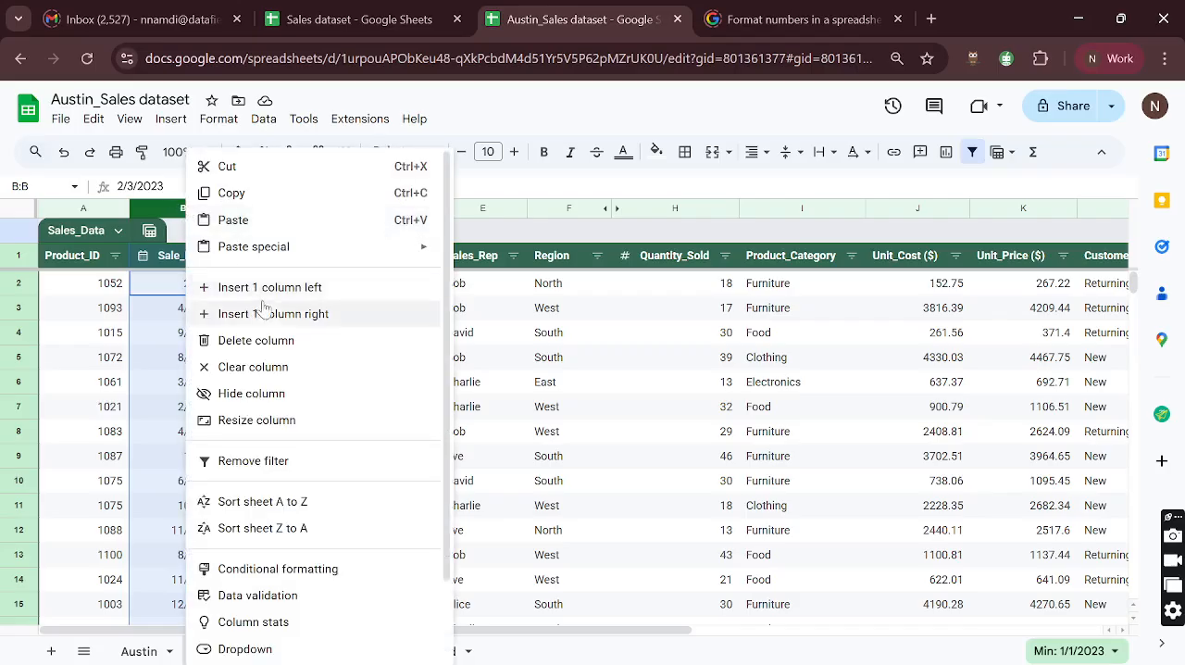
{"action": "left_click", "coordinate": [289, 319]}
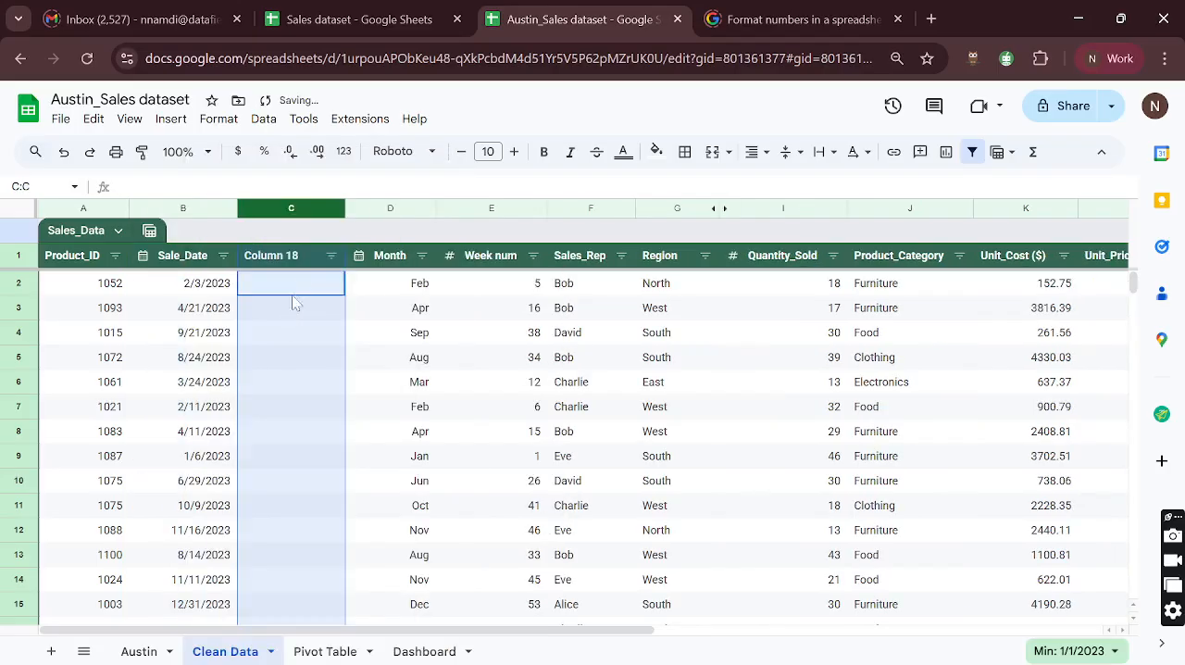
{"action": "left_click", "coordinate": [285, 255]}
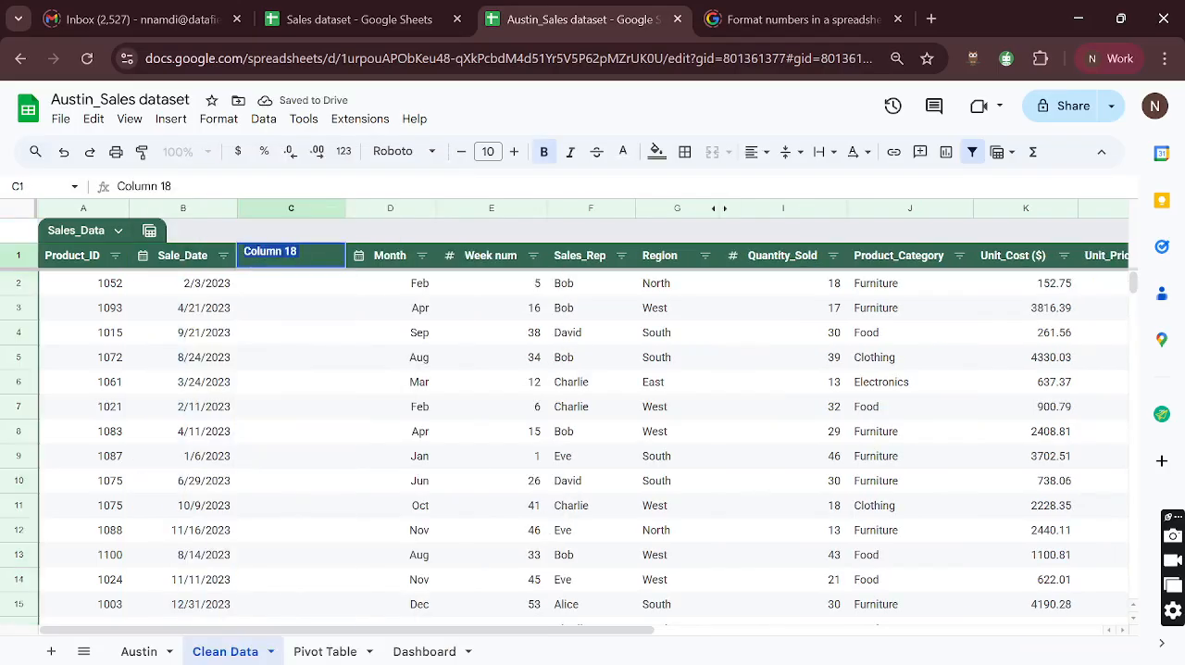
{"action": "type", "text": "Da"}
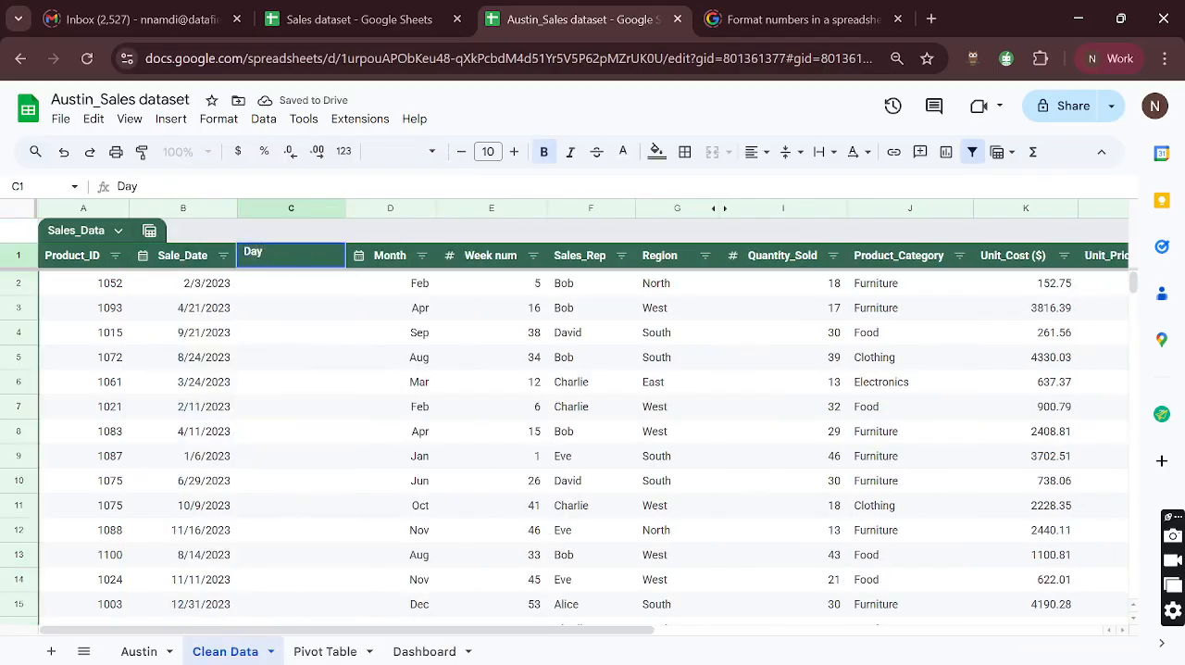
{"action": "type", "text": "y"}
{"action": "key", "text": "Return"}
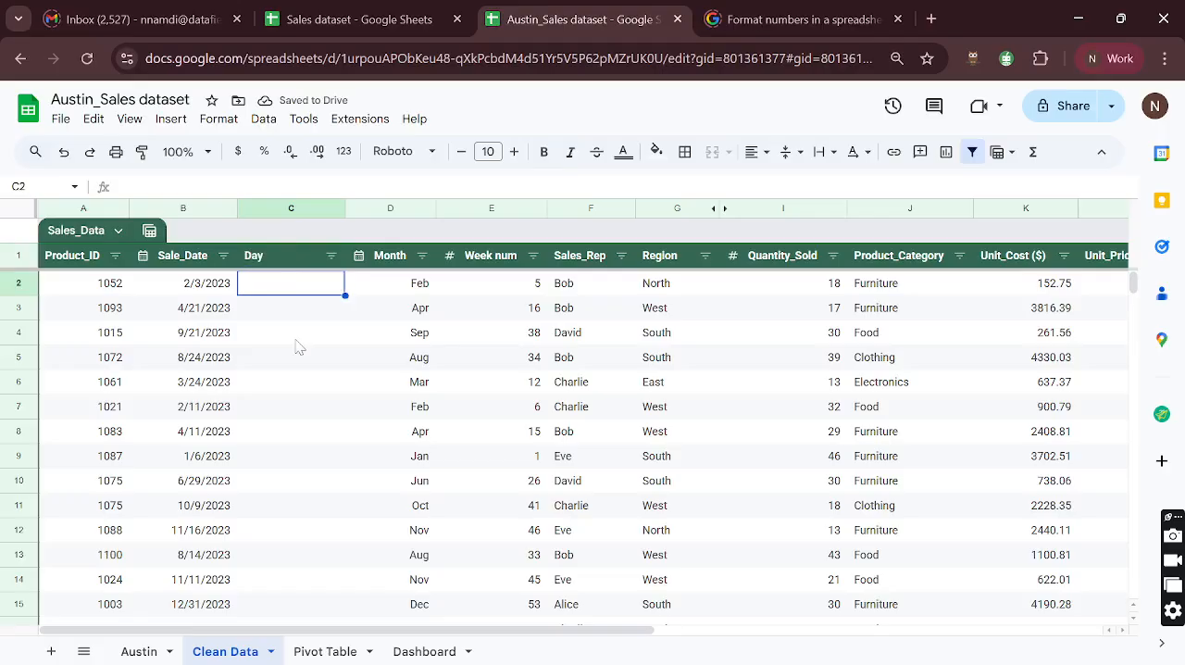
- Enter =TEXT(B2, "DDD") in the first Day cell and accept the suggested autofill for the rest of the column
{"action": "type", "text": "=TEXT"}
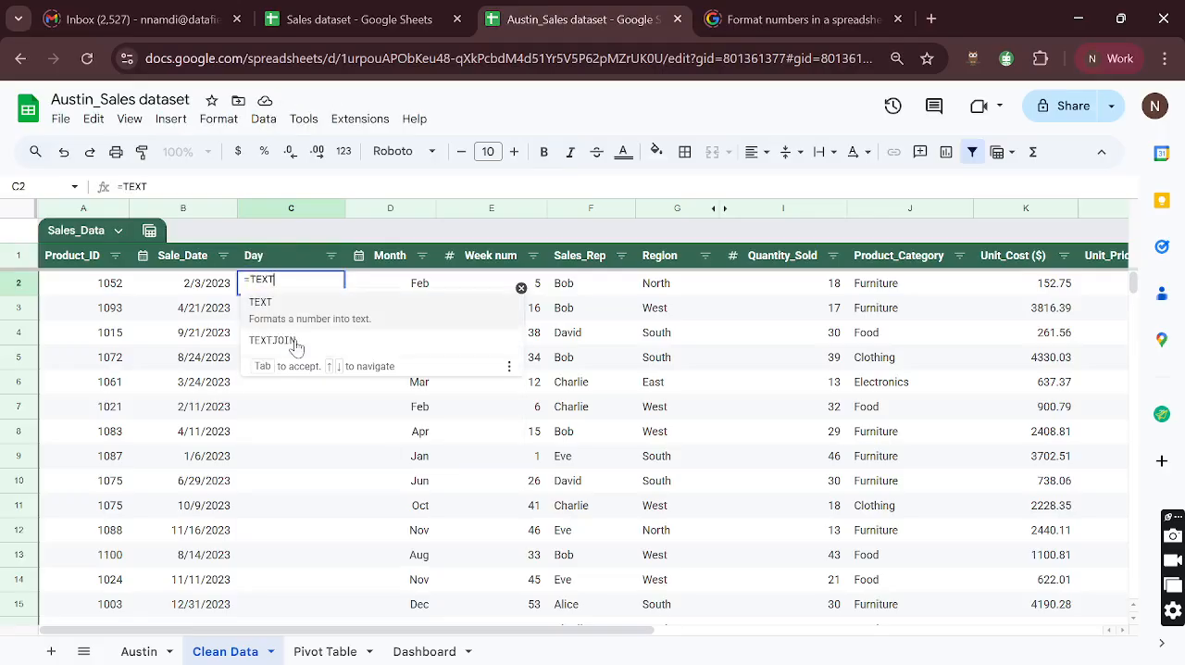
{"action": "type", "text": "("}
{"action": "left_click", "coordinate": [209, 289]}
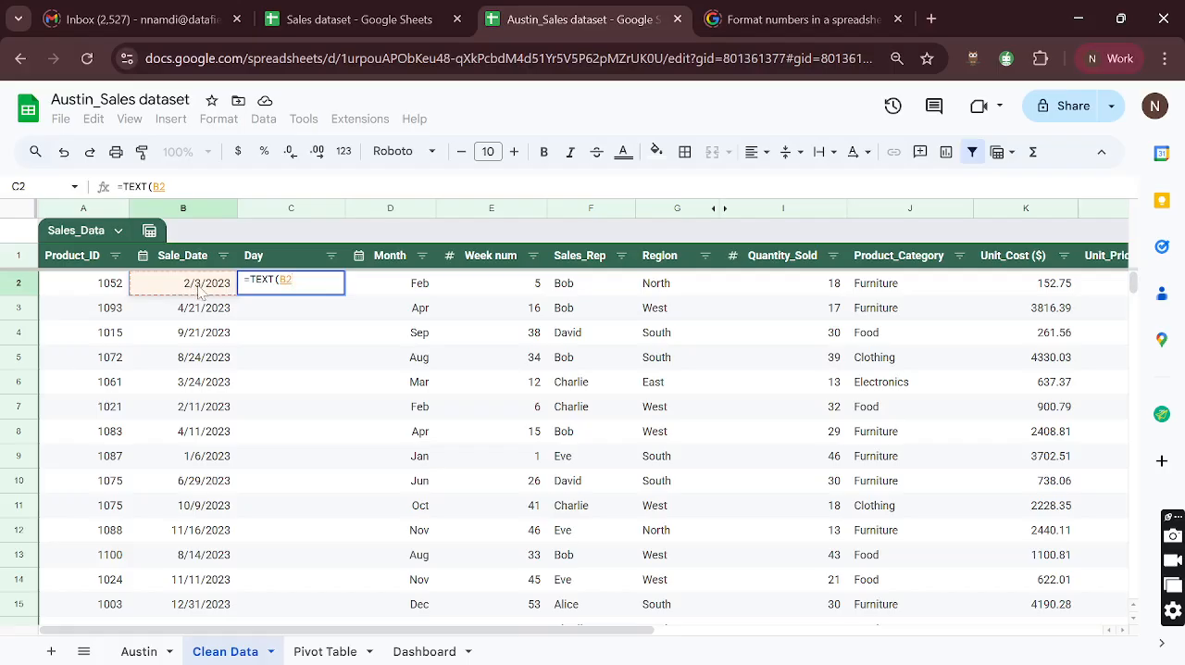
{"action": "type", "text": ","}
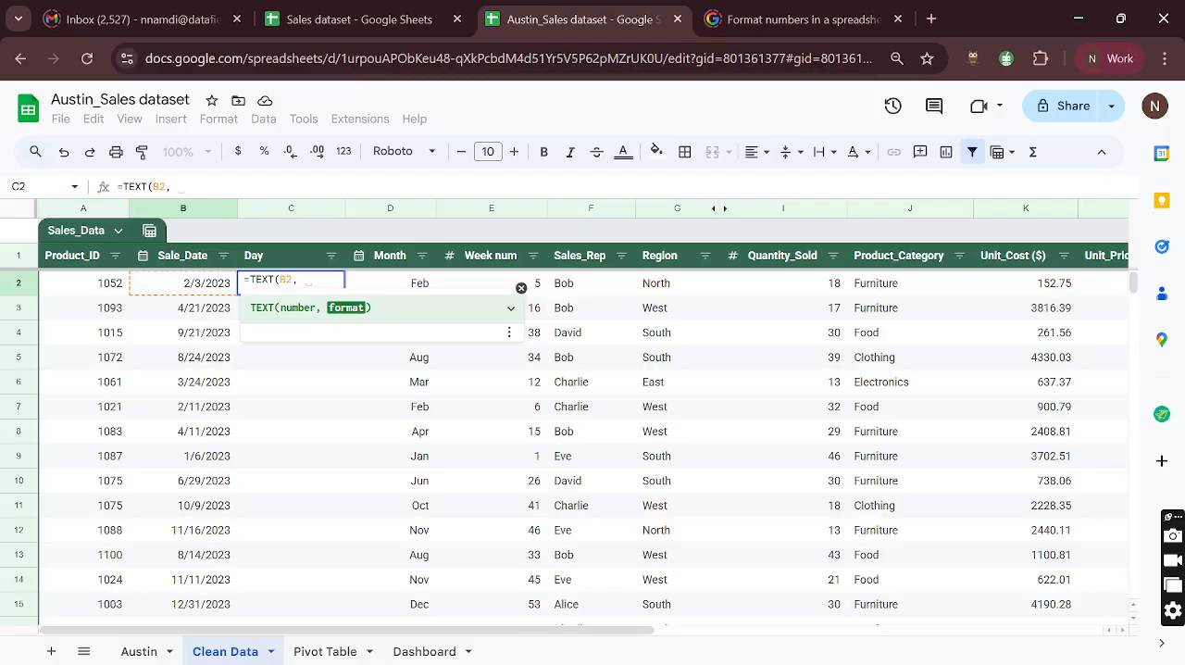
{"action": "type", "text": "\""}
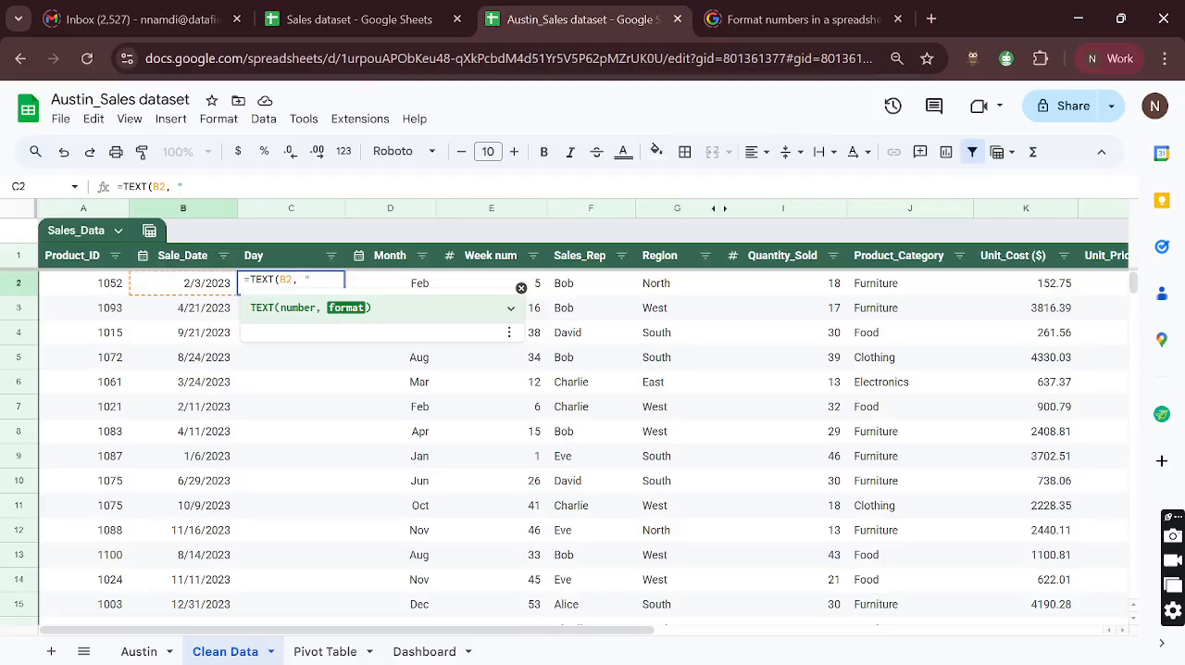
{"action": "type", "text": "DD"}
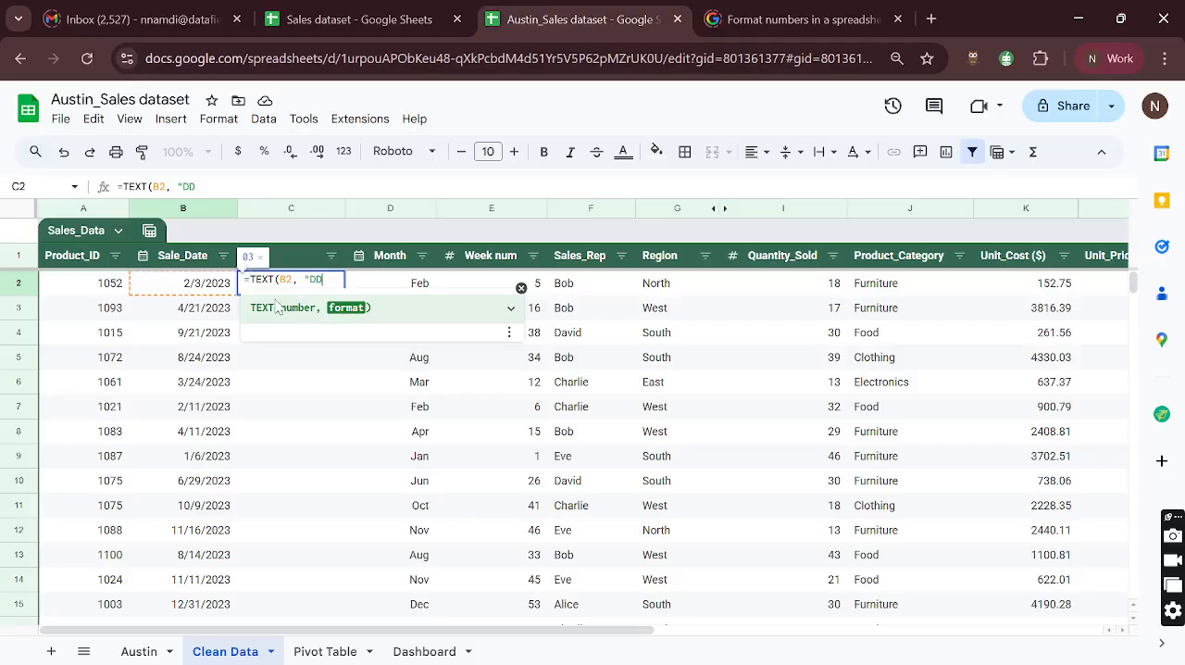
{"action": "type", "text": "DD"}
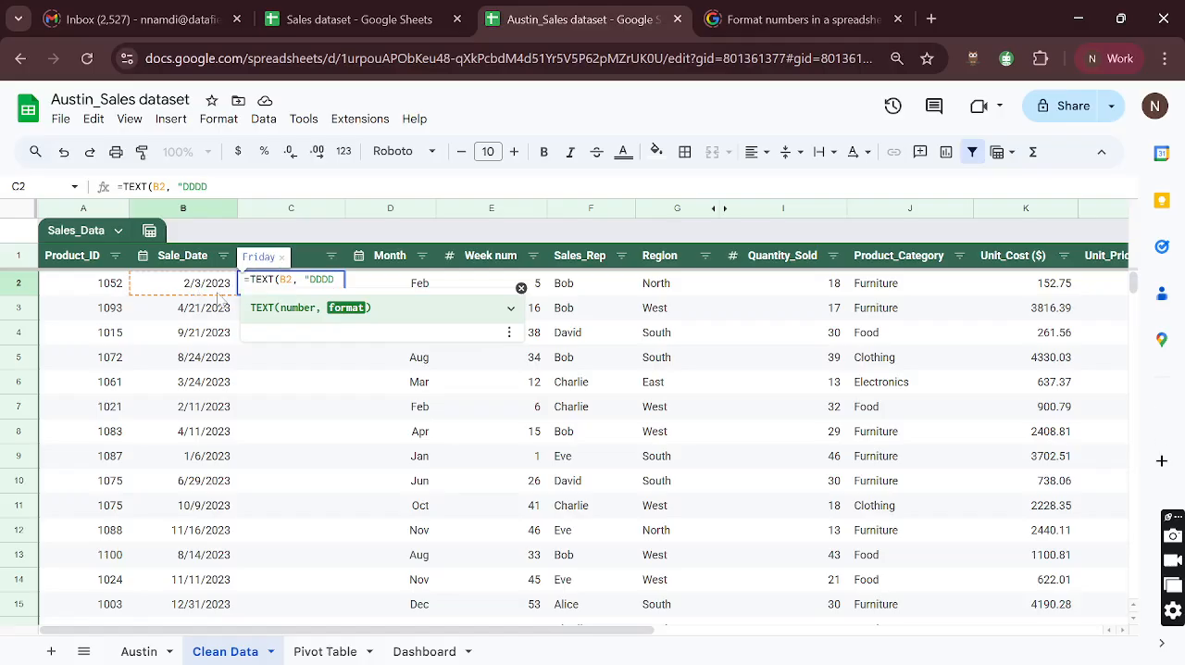
{"action": "key", "text": "BackSpace"}
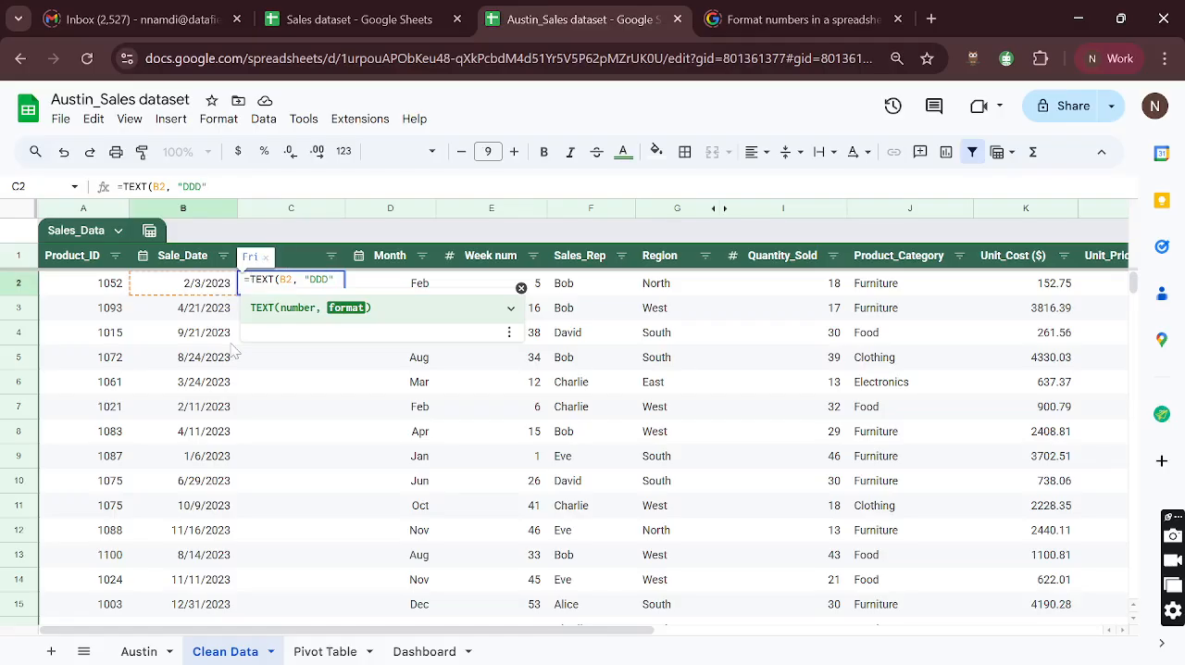
{"action": "type", "text": ")"}
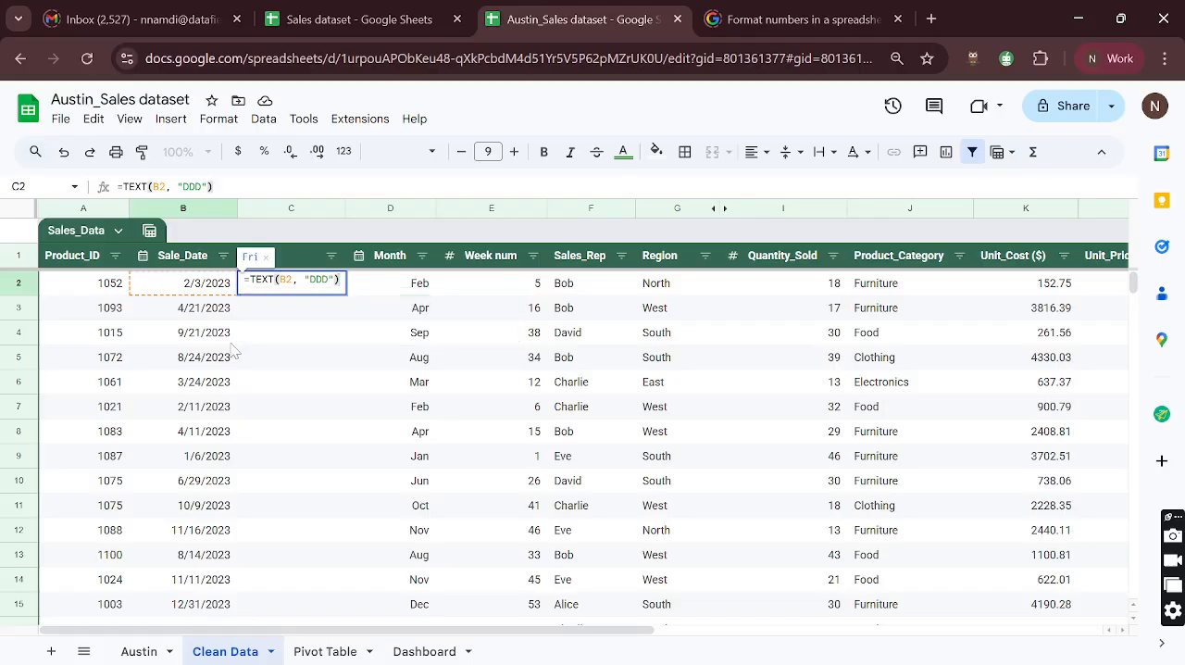
{"action": "key", "text": "Return"}
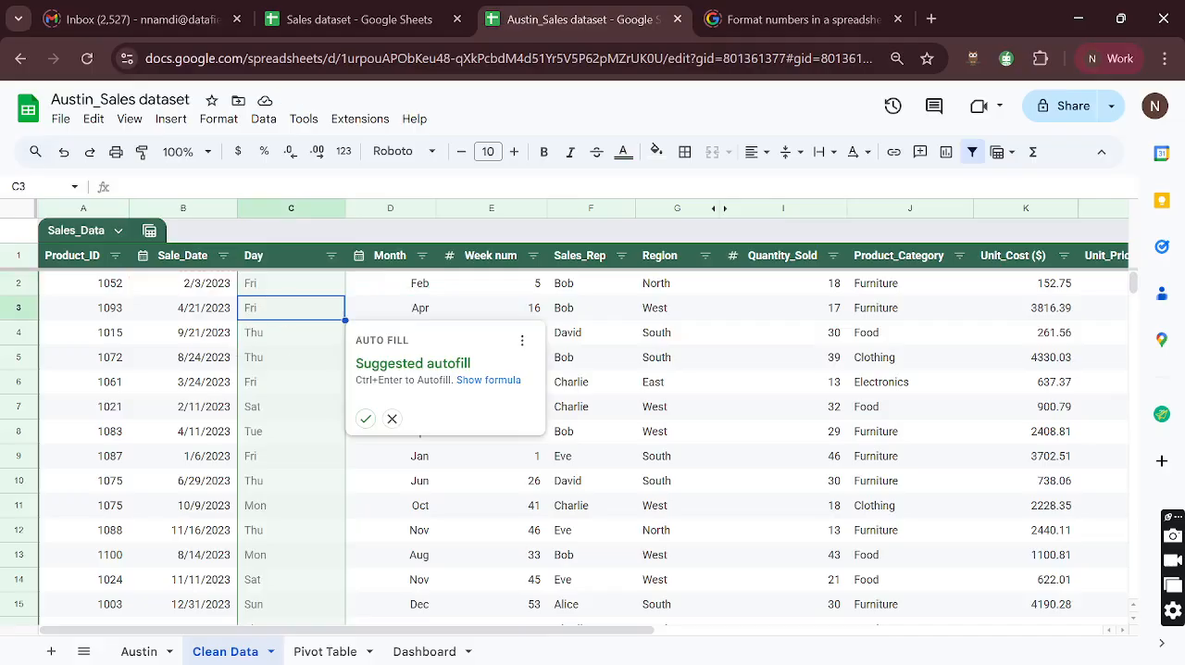
{"action": "left_click", "coordinate": [364, 419]}
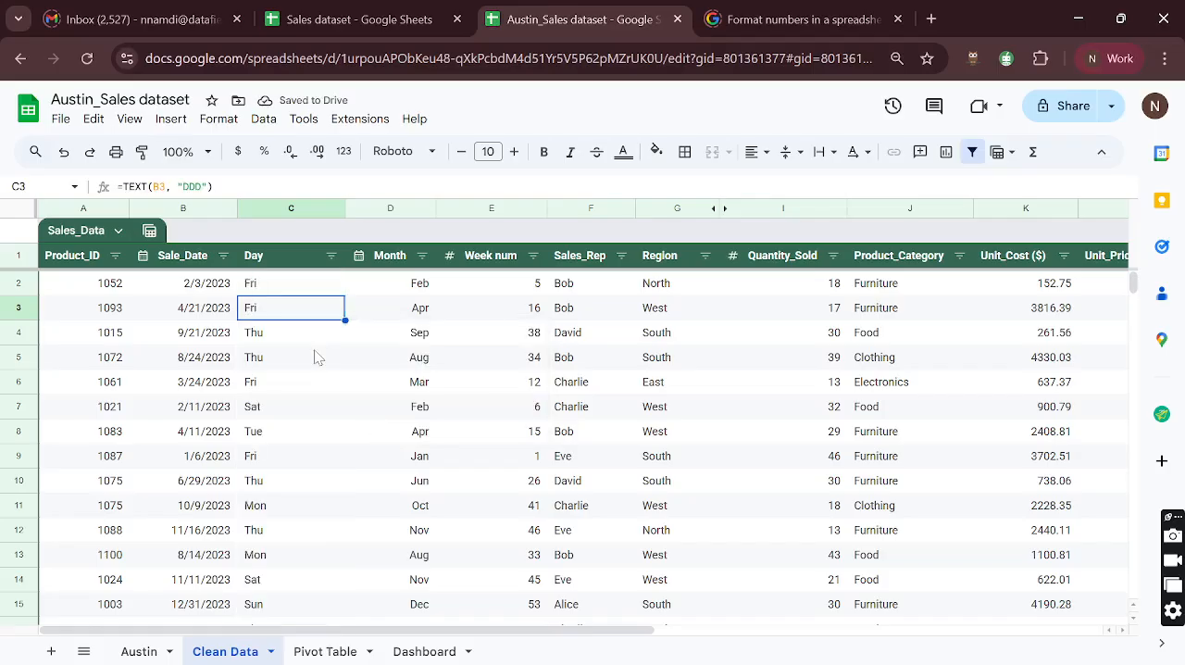
- Fill the business question about the day of the week with the most transactions on the Austin sheet with the same light green
{"action": "left_click", "coordinate": [139, 651]}
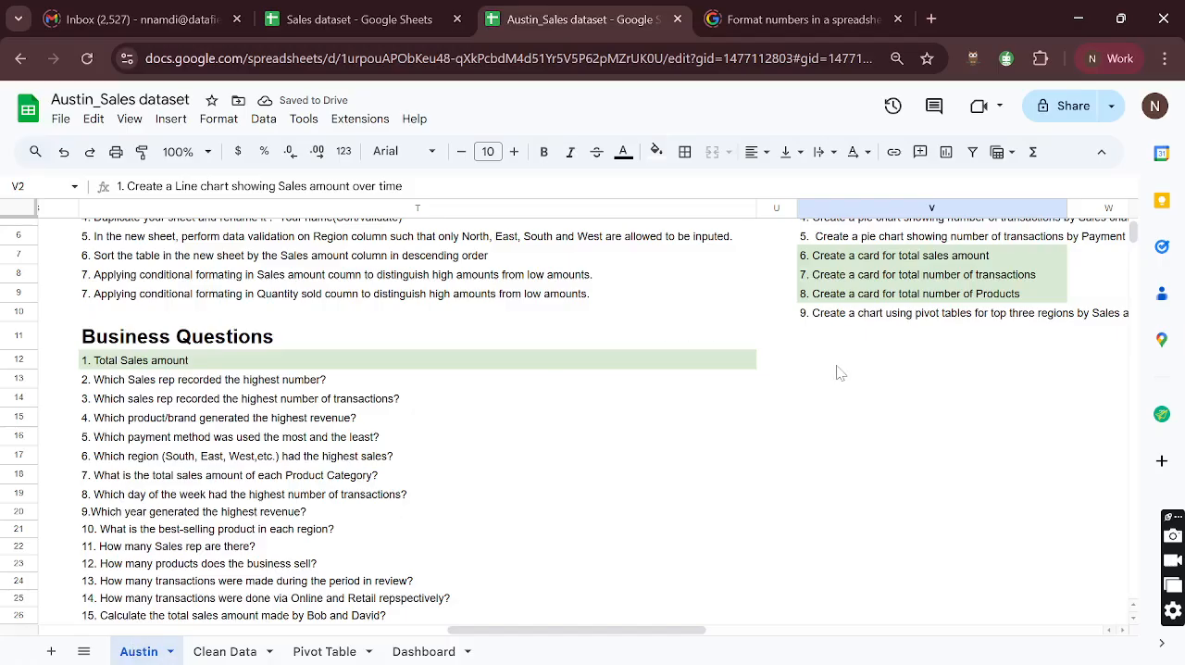
{"action": "scroll", "coordinate": [838, 370], "scroll_direction": "right", "scroll_amount": 2}
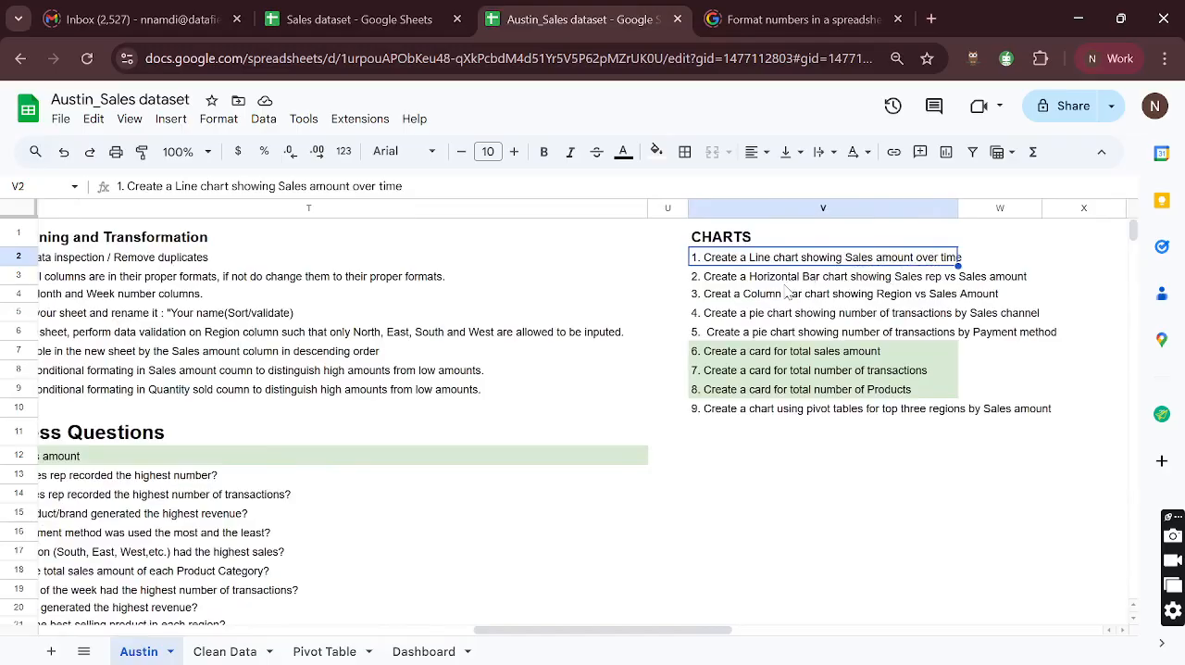
{"action": "scroll", "coordinate": [445, 379], "scroll_direction": "left", "scroll_amount": 3}
{"action": "scroll", "coordinate": [444, 379], "scroll_direction": "down", "scroll_amount": 3}
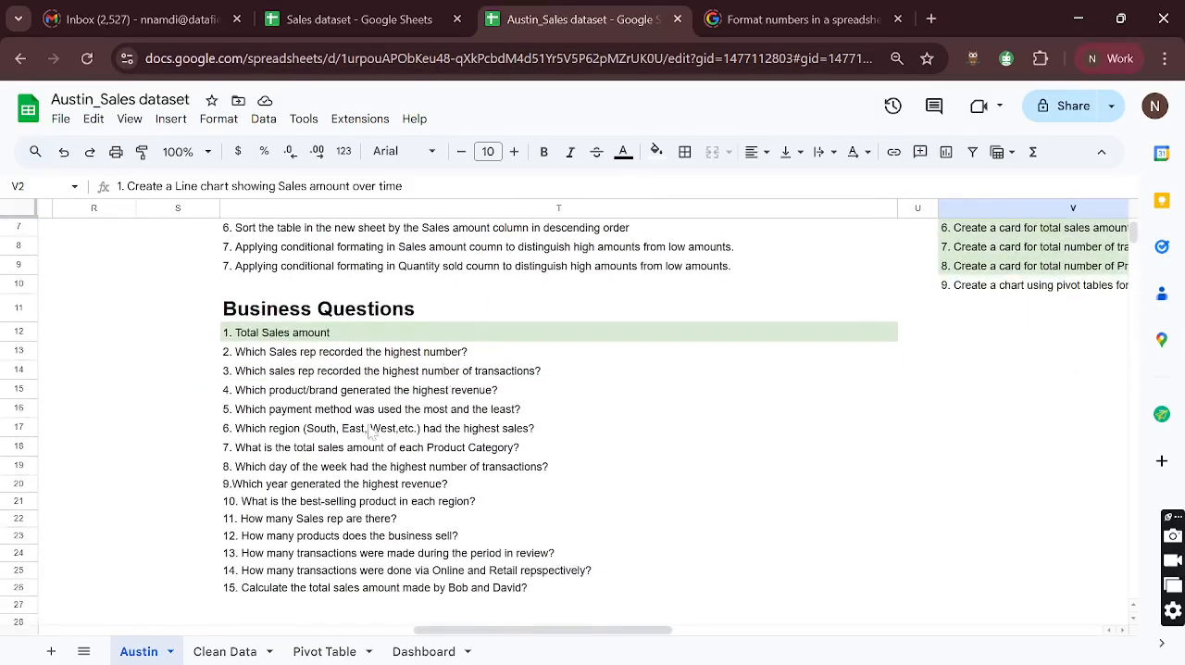
{"action": "left_click", "coordinate": [279, 472]}
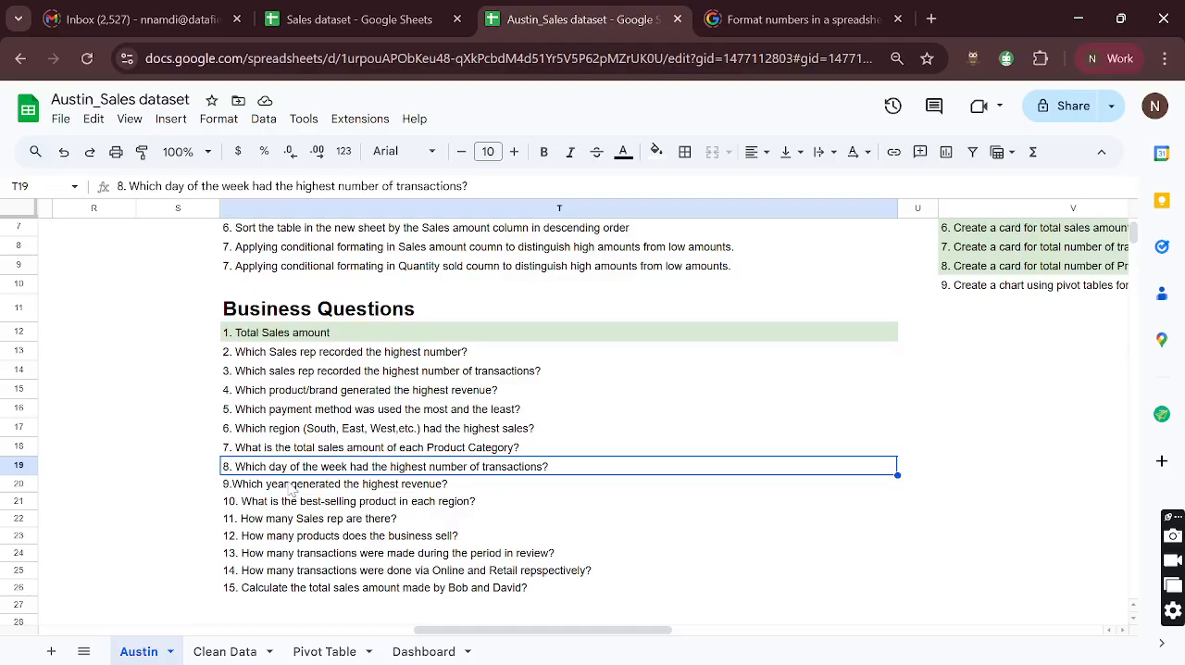
{"action": "scroll", "coordinate": [290, 491], "scroll_direction": "up", "scroll_amount": 3}
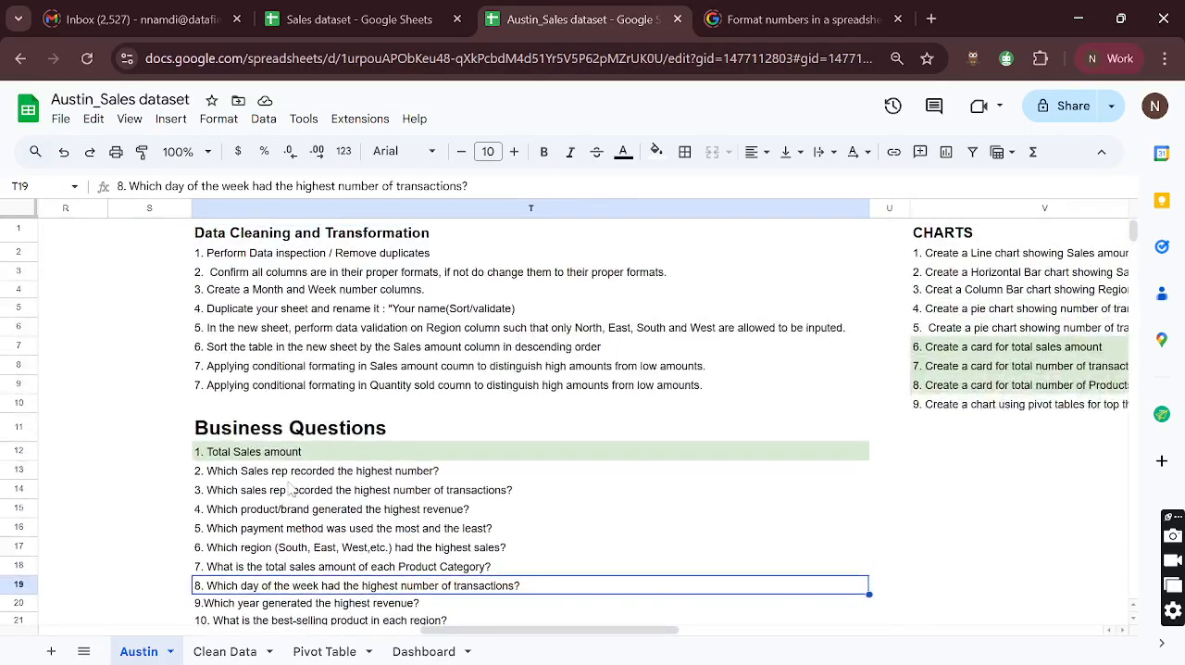
{"action": "scroll", "coordinate": [290, 490], "scroll_direction": "down", "scroll_amount": 3}
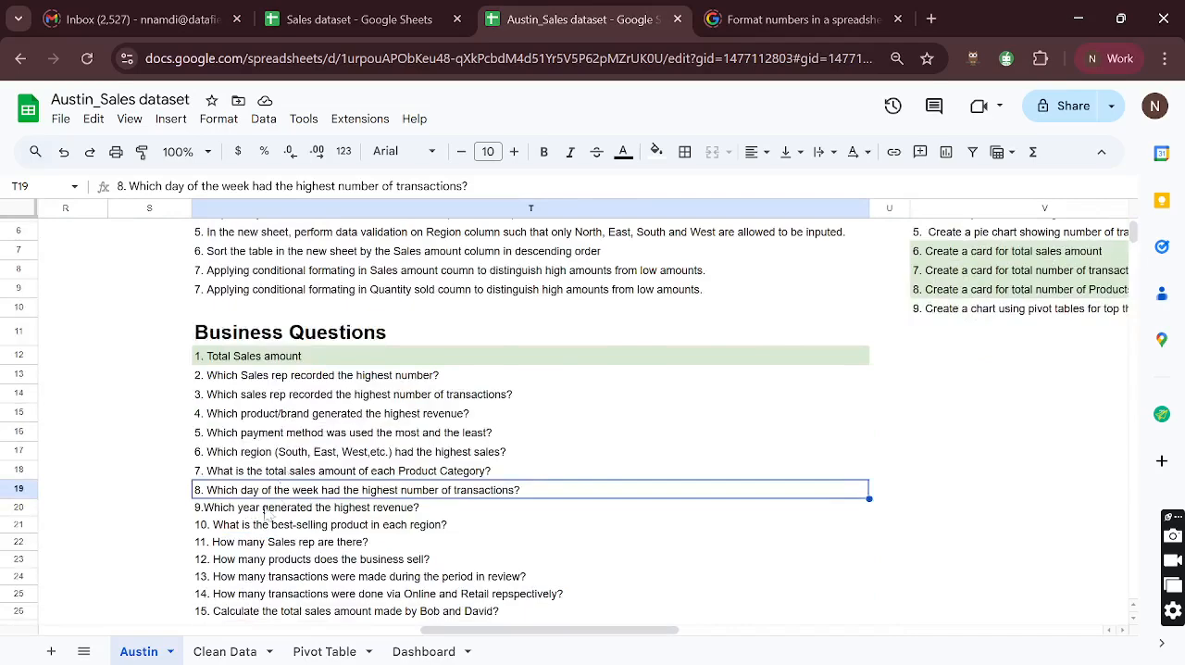
{"action": "left_click", "coordinate": [655, 151]}
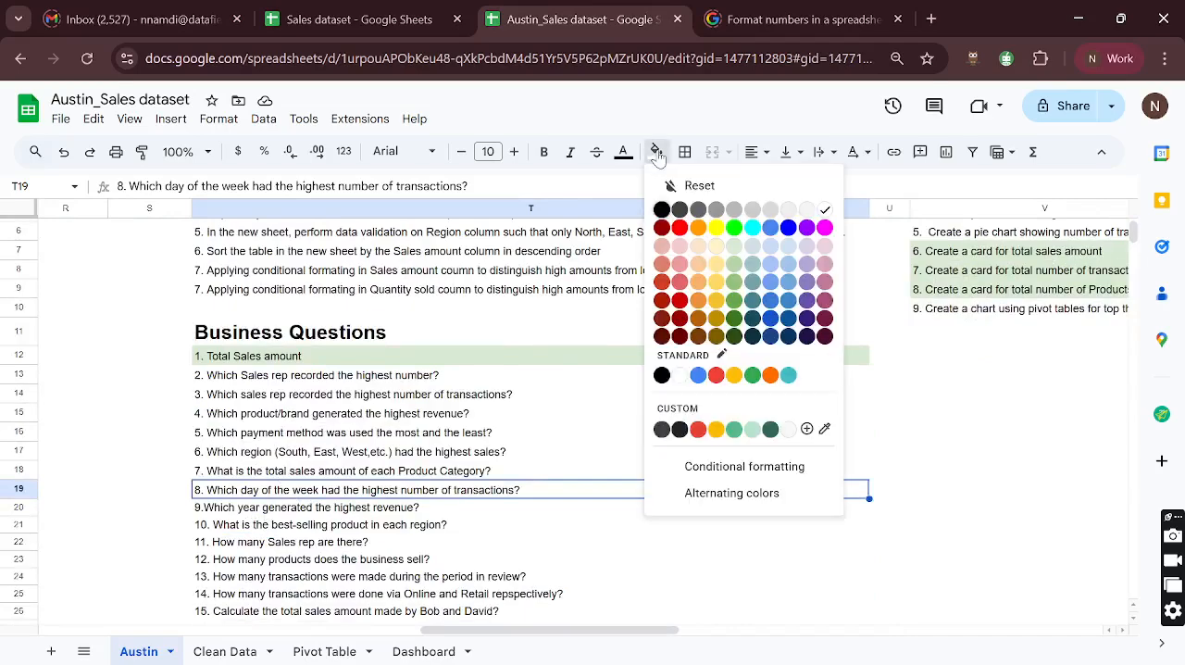
{"action": "left_click", "coordinate": [732, 246]}
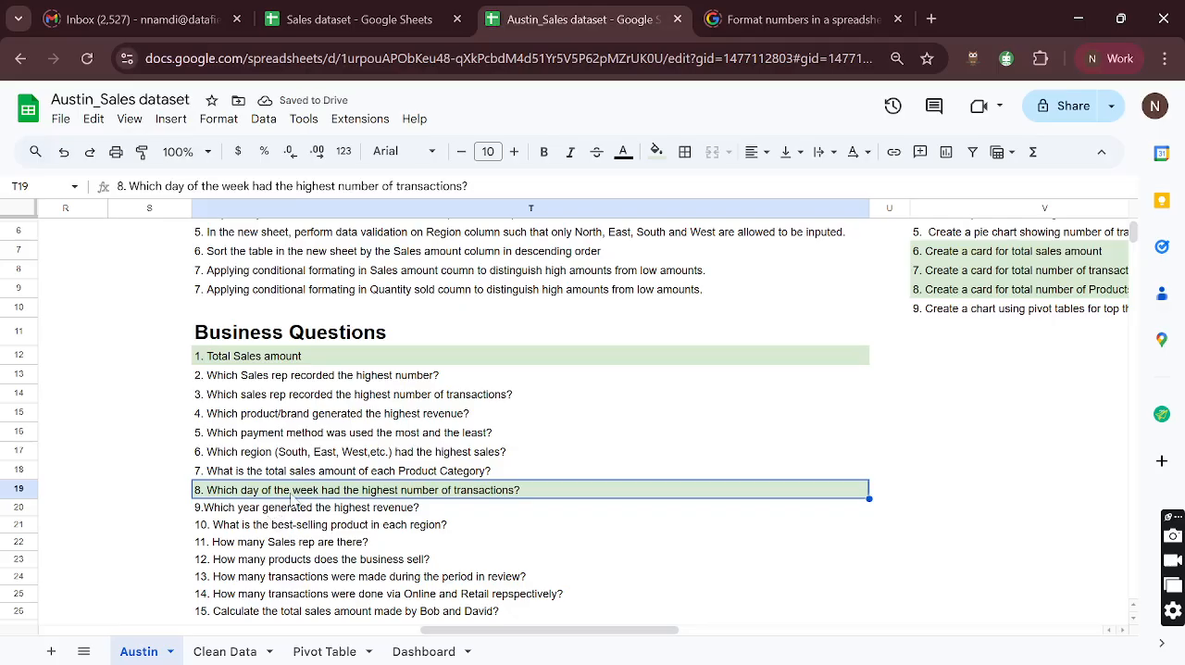
- Paste a copy of the Product_Category pivot table at cell A9 of the Pivot Table sheet
{"action": "scroll", "coordinate": [289, 500], "scroll_direction": "left", "scroll_amount": 3}
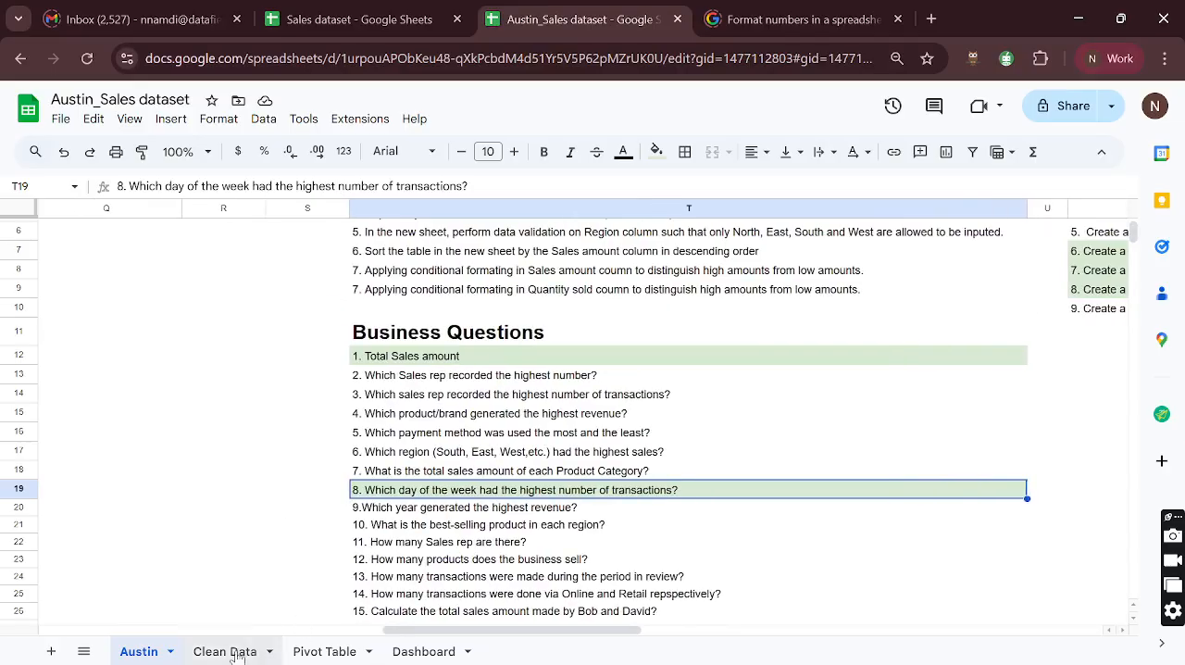
{"action": "left_click", "coordinate": [309, 651]}
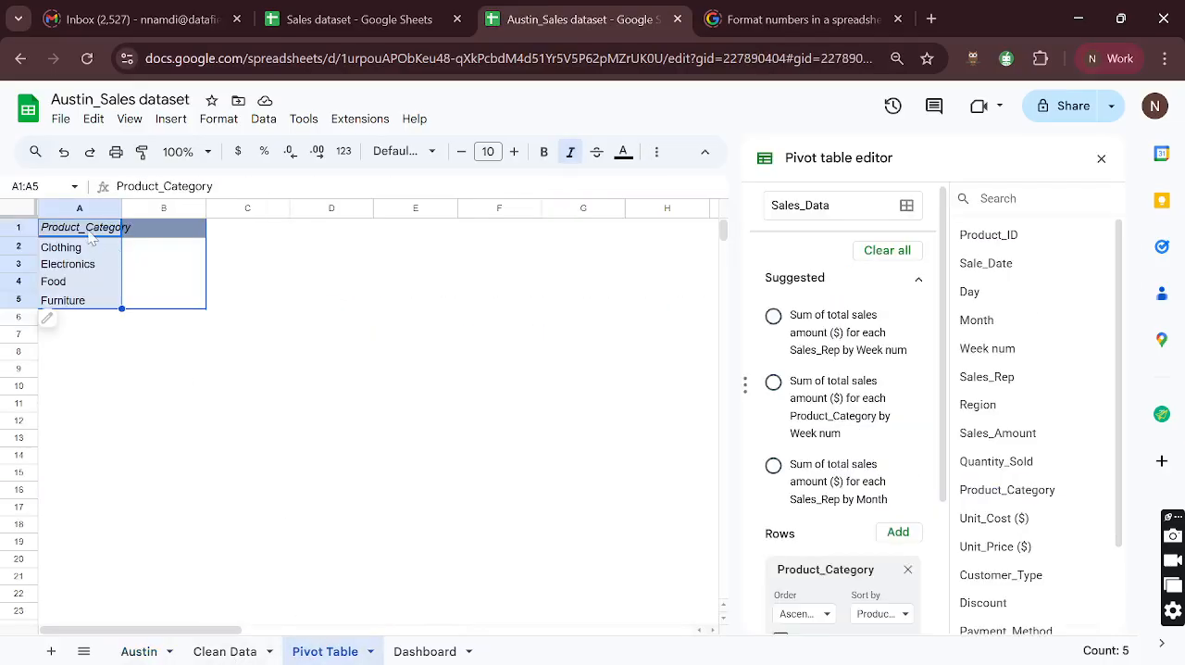
{"action": "left_click", "coordinate": [91, 233]}
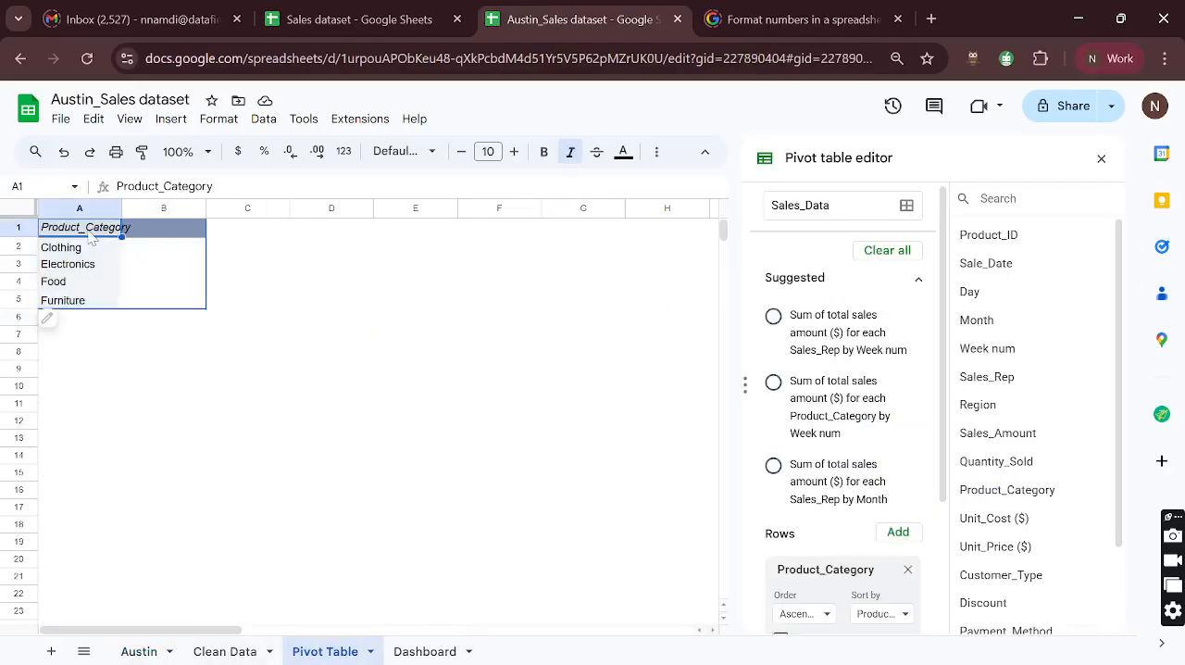
{"action": "left_click", "coordinate": [65, 369]}
{"action": "type", "text": "Product_Category Clothing Electronics Food Furniture"}
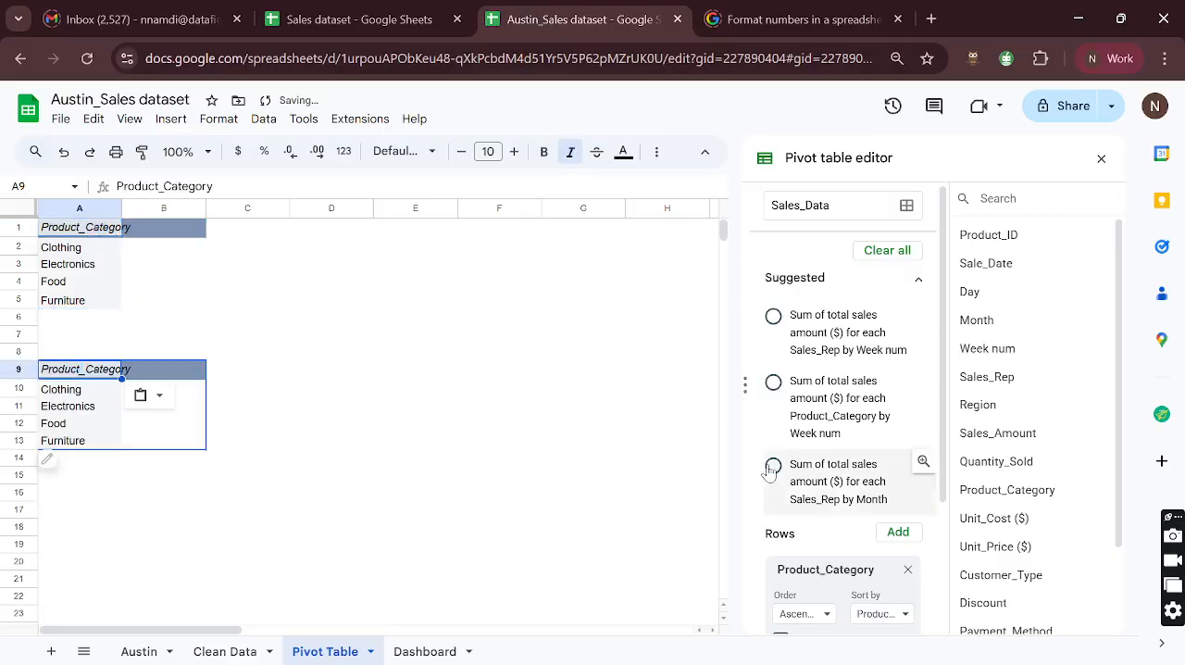
- Replace the Product_Category row field with Day in the copied pivot table
{"action": "scroll", "coordinate": [926, 462], "scroll_direction": "down", "scroll_amount": 3}
{"action": "left_click", "coordinate": [908, 433]}
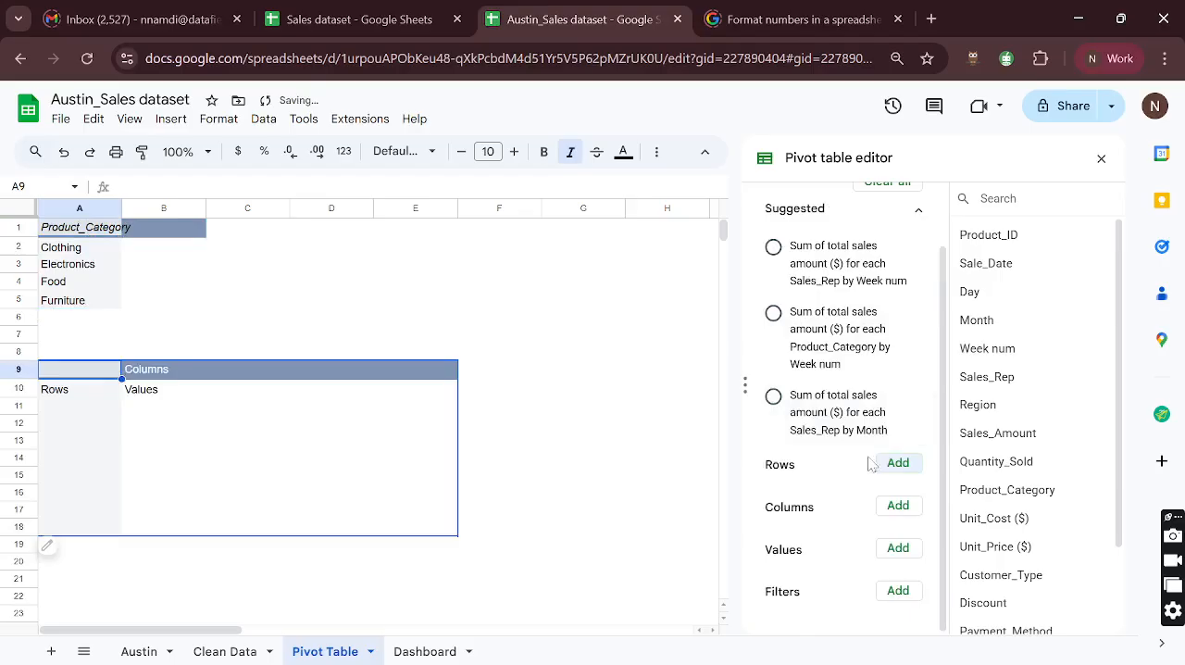
{"action": "left_click", "coordinate": [897, 465]}
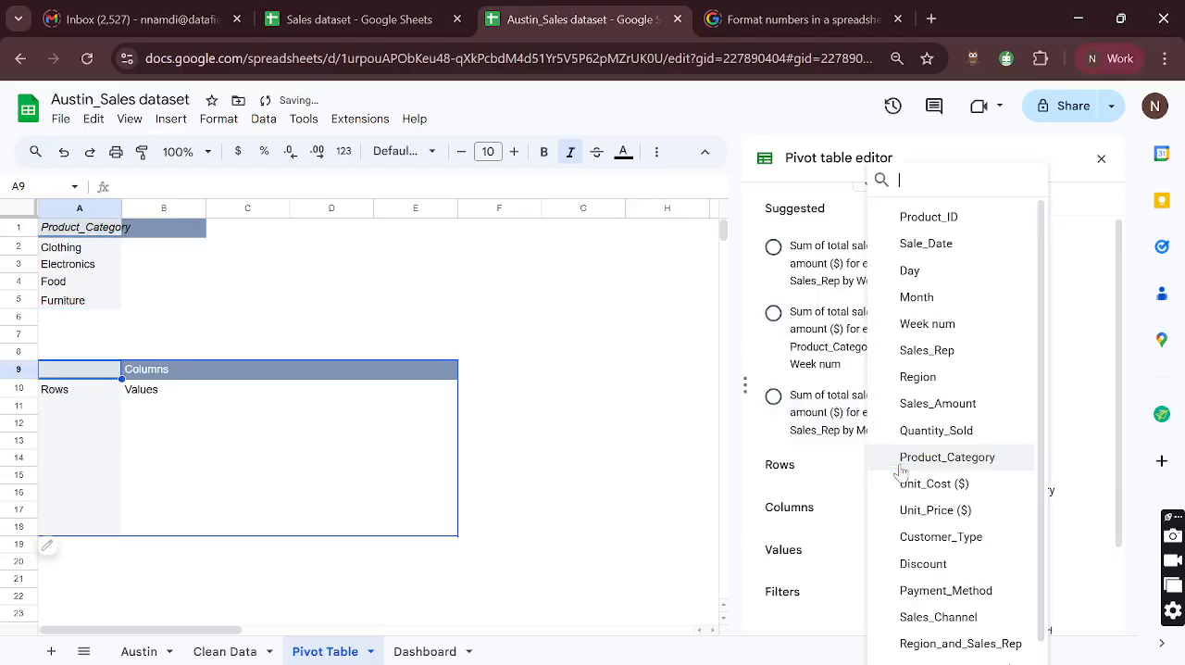
{"action": "left_click", "coordinate": [916, 273]}
{"action": "scroll", "coordinate": [814, 467], "scroll_direction": "down", "scroll_amount": 1}
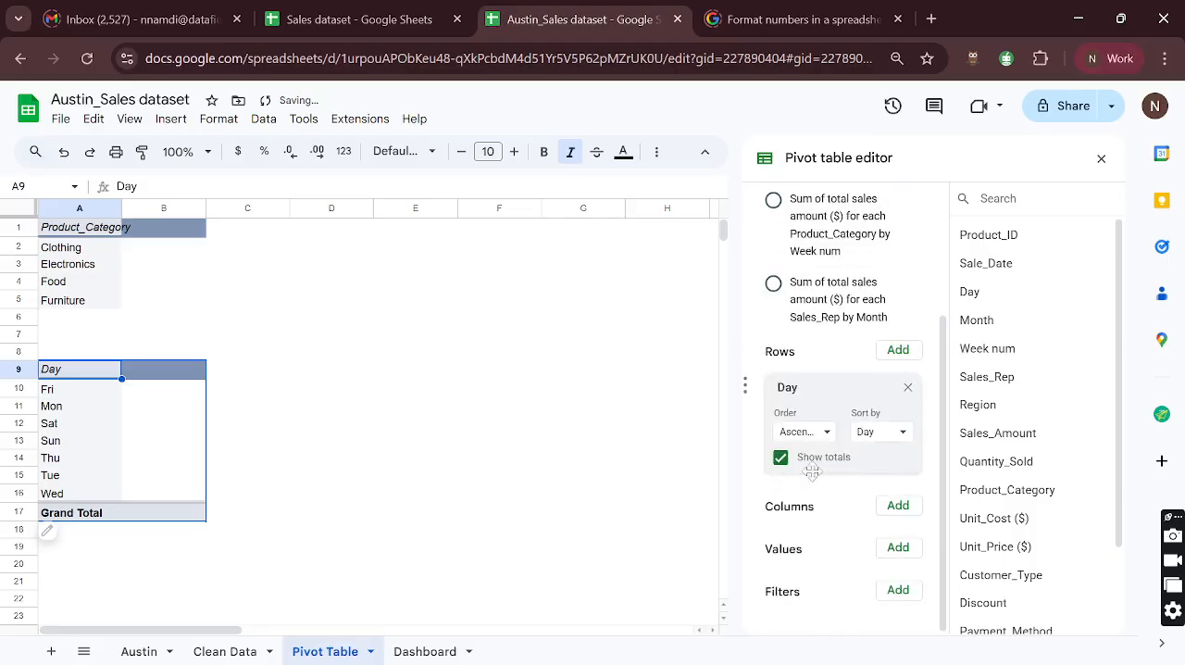
- Review the day-of-the-week transactions question and the first few transaction rows on the Austin sheet
{"action": "left_click", "coordinate": [146, 650]}
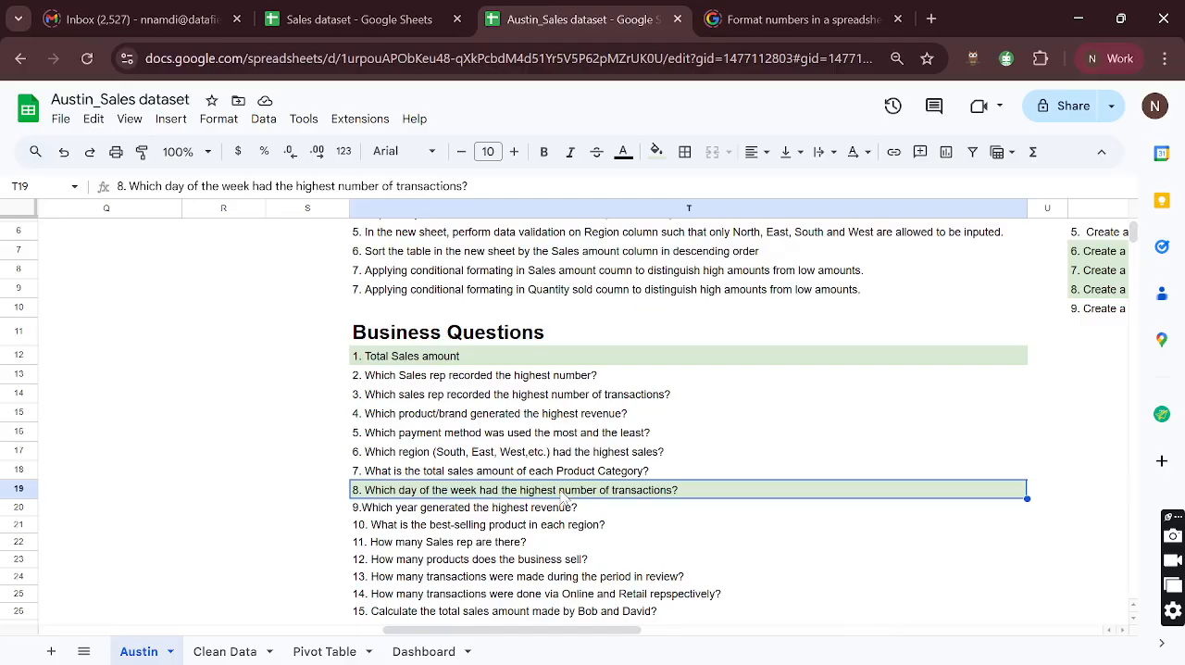
{"action": "scroll", "coordinate": [561, 497], "scroll_direction": "left", "scroll_amount": 15}
{"action": "scroll", "coordinate": [562, 497], "scroll_direction": "up", "scroll_amount": 2}
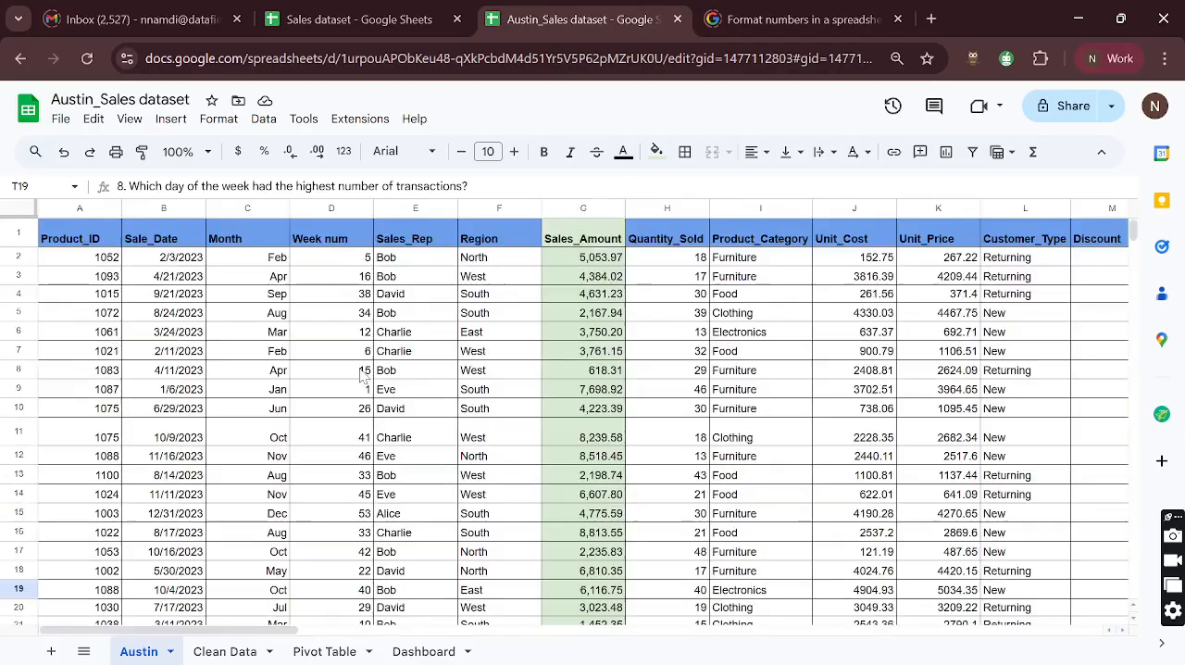
{"action": "left_click", "coordinate": [13, 256]}
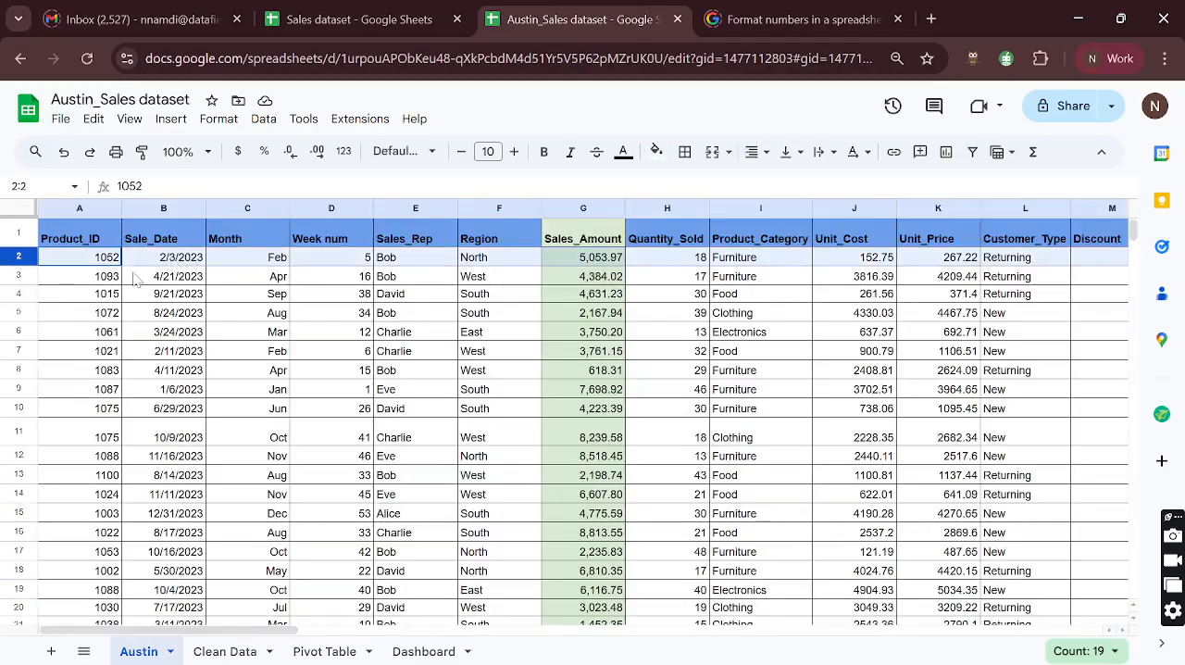
{"action": "left_click", "coordinate": [16, 275]}
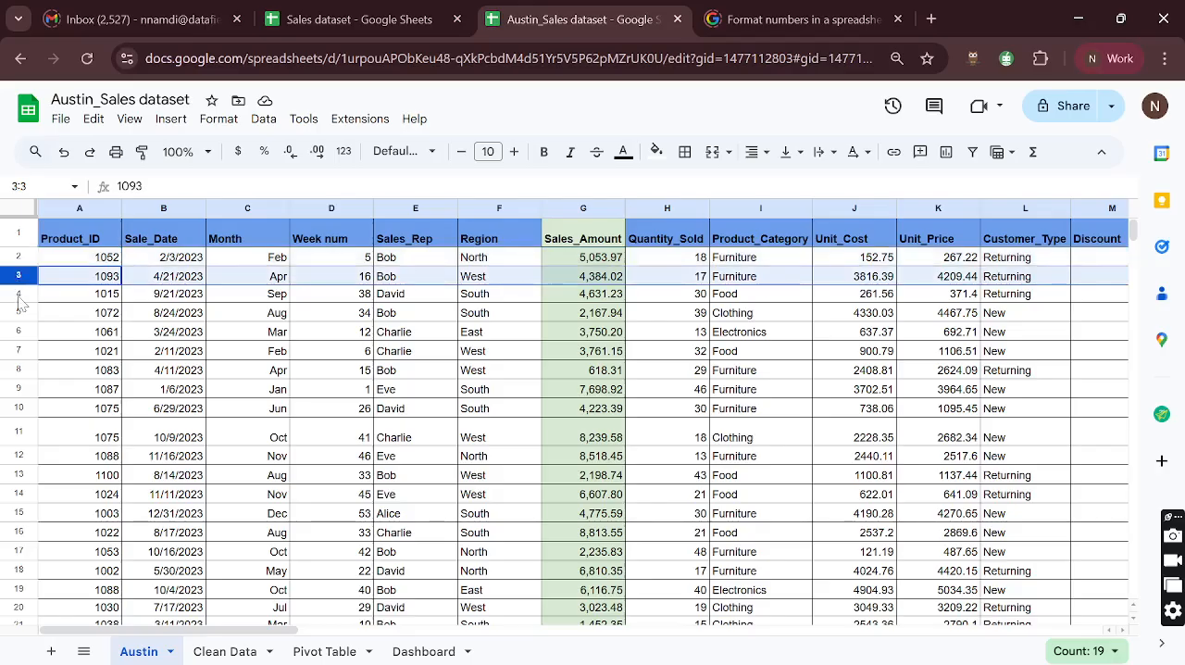
{"action": "left_click", "coordinate": [17, 295]}
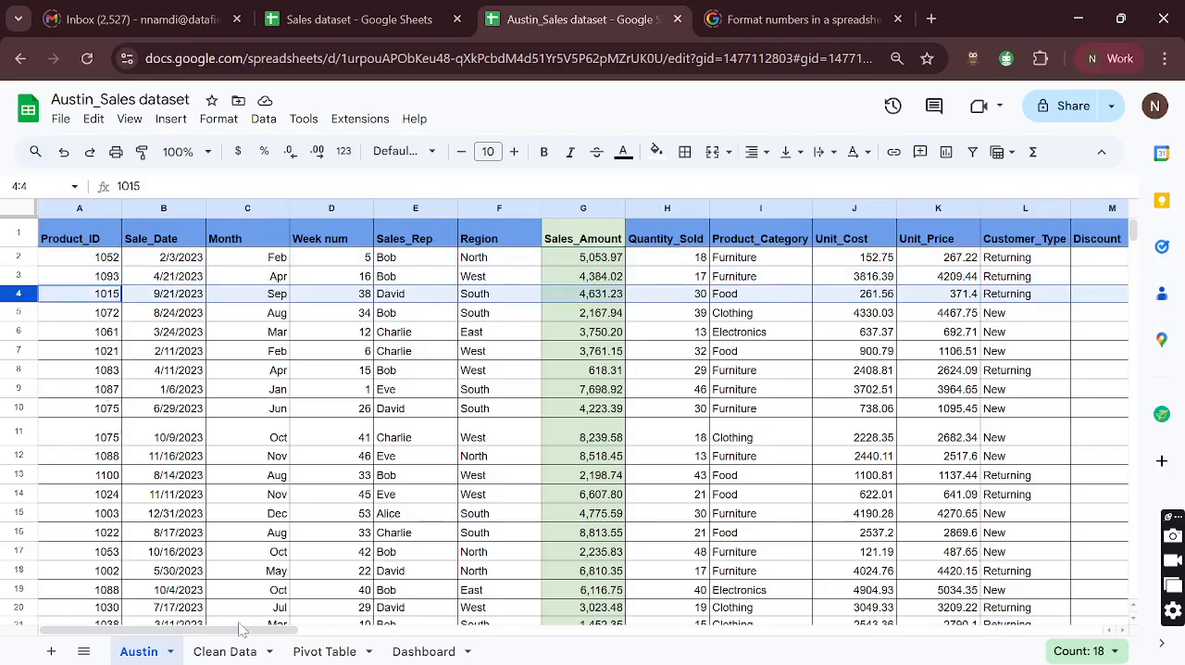
- Add Product_ID as the value of the Day pivot table on the Pivot Table sheet, summarized by COUNT
{"action": "left_click", "coordinate": [323, 650]}
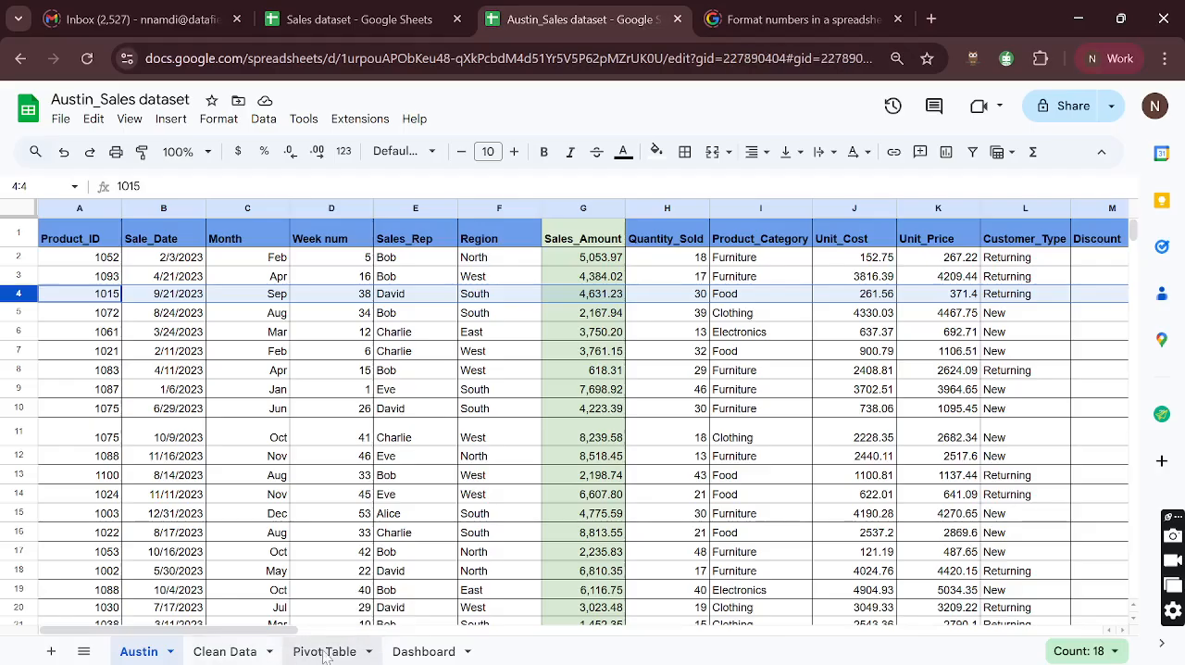
{"action": "scroll", "coordinate": [682, 492], "scroll_direction": "down", "scroll_amount": 4}
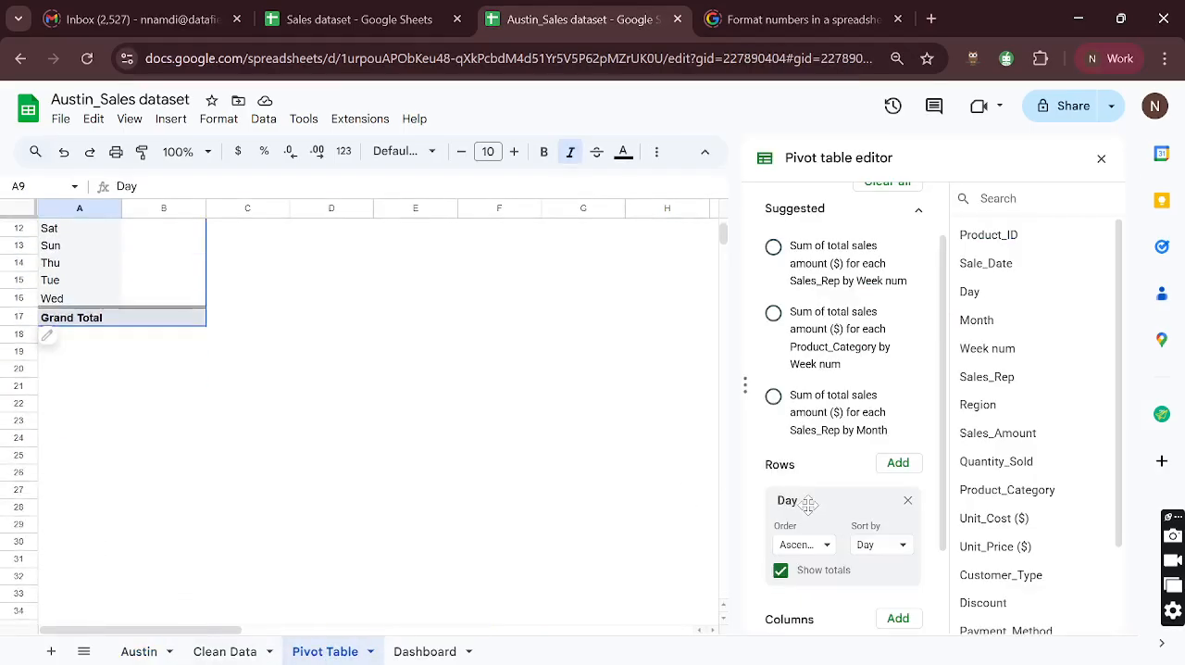
{"action": "scroll", "coordinate": [556, 489], "scroll_direction": "up", "scroll_amount": 3}
{"action": "scroll", "coordinate": [556, 488], "scroll_direction": "up", "scroll_amount": 1}
{"action": "scroll", "coordinate": [880, 555], "scroll_direction": "down", "scroll_amount": 2}
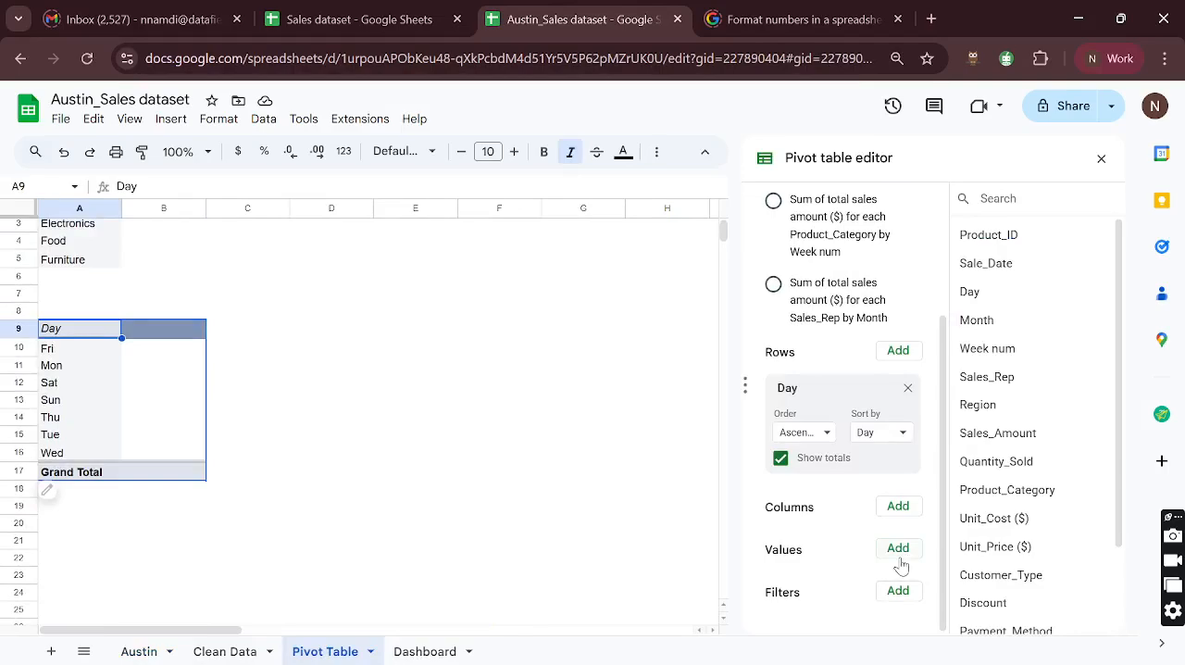
{"action": "left_click", "coordinate": [898, 552]}
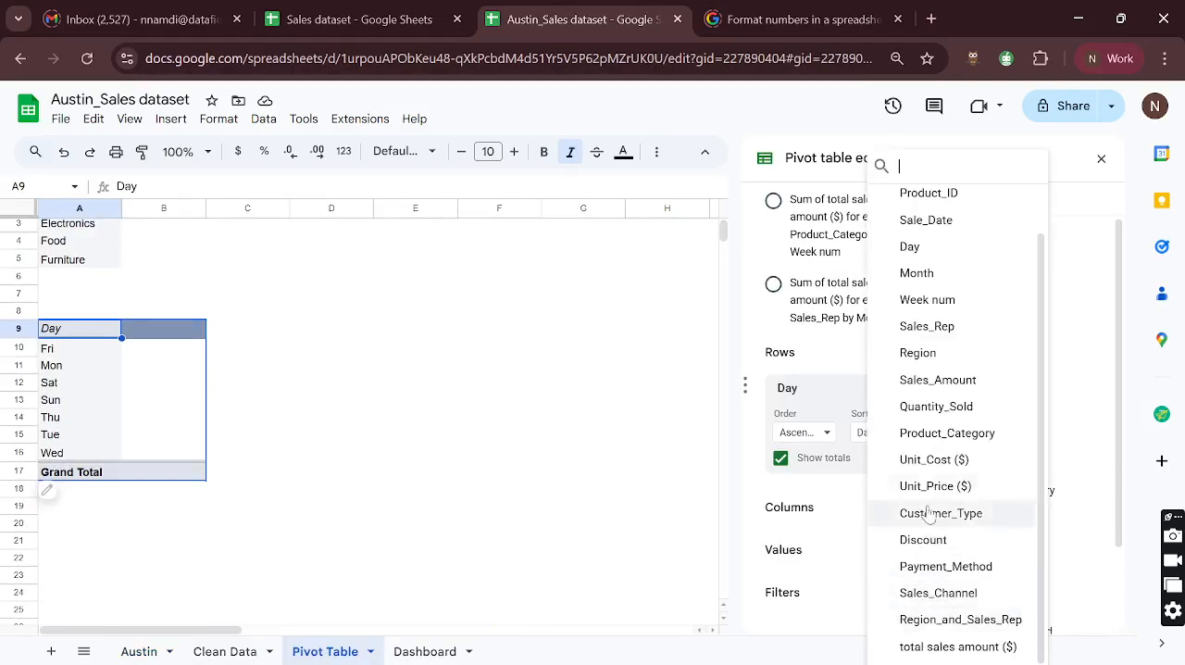
{"action": "left_click", "coordinate": [931, 194]}
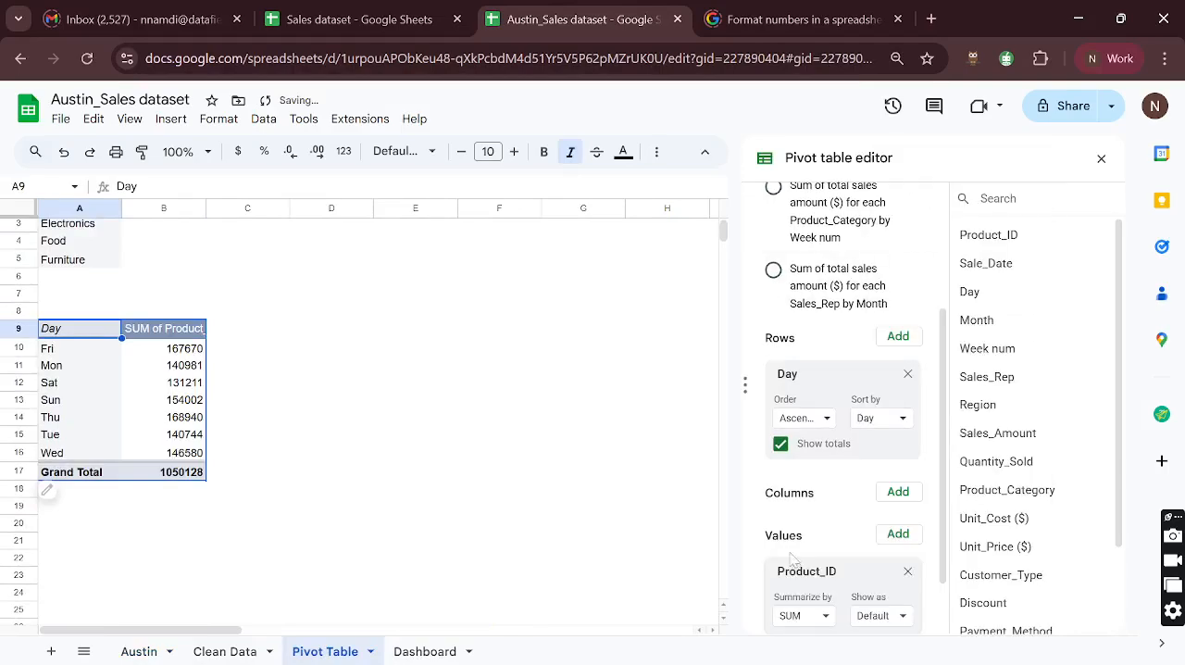
{"action": "left_click", "coordinate": [825, 542]}
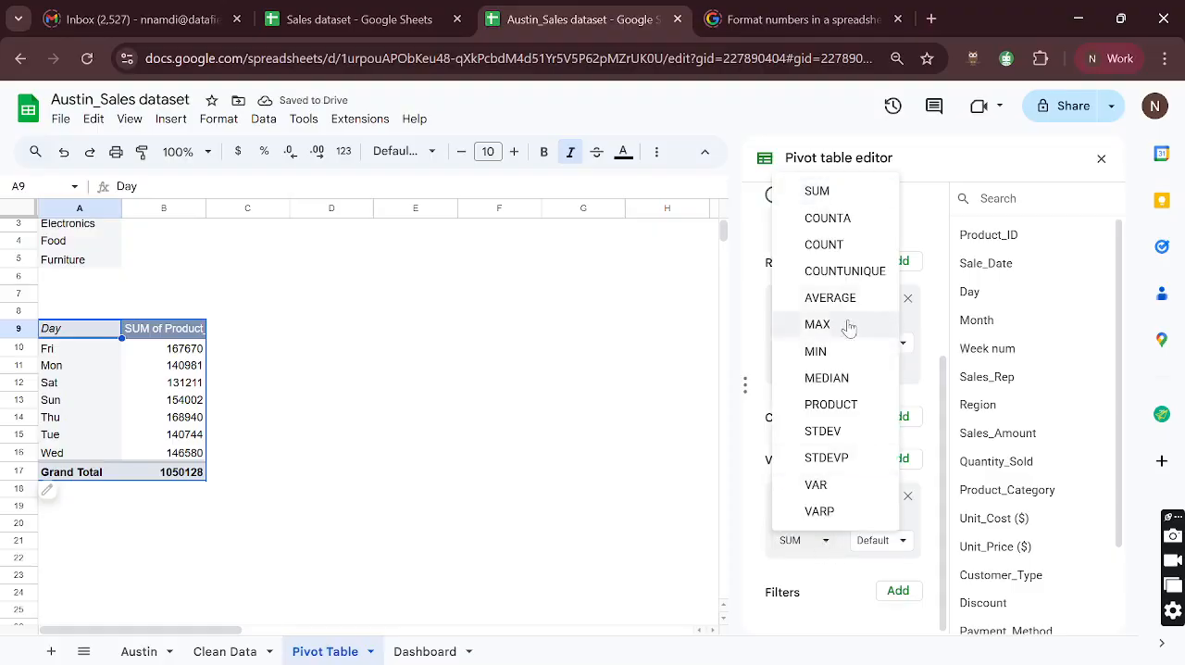
{"action": "left_click", "coordinate": [833, 248]}
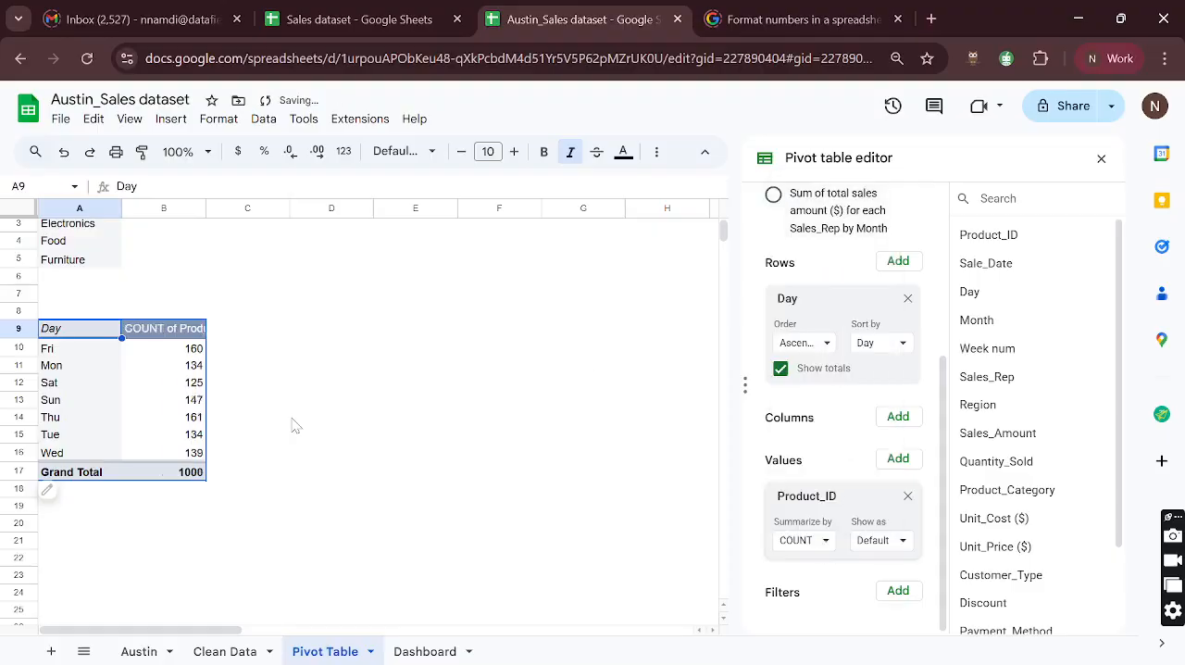
{"action": "scroll", "coordinate": [166, 391], "scroll_direction": "up", "scroll_amount": 1}
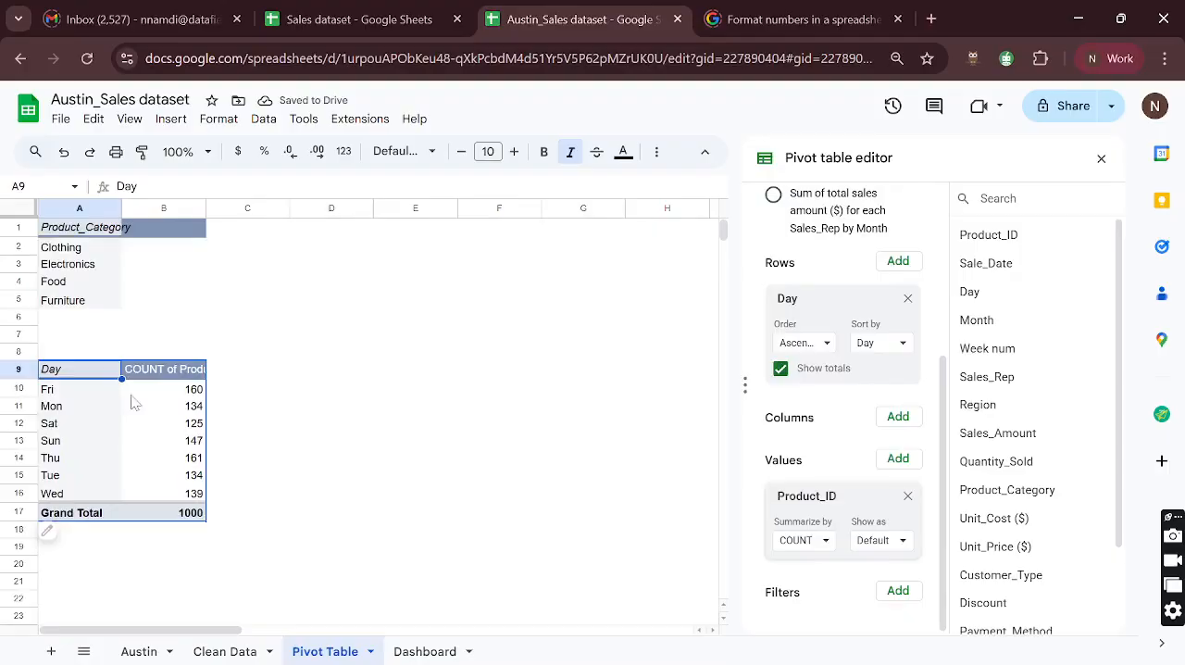
- Check the counts for Fri and Thu and turn off the totals for the Day rows in the pivot table
{"action": "left_click", "coordinate": [191, 395]}
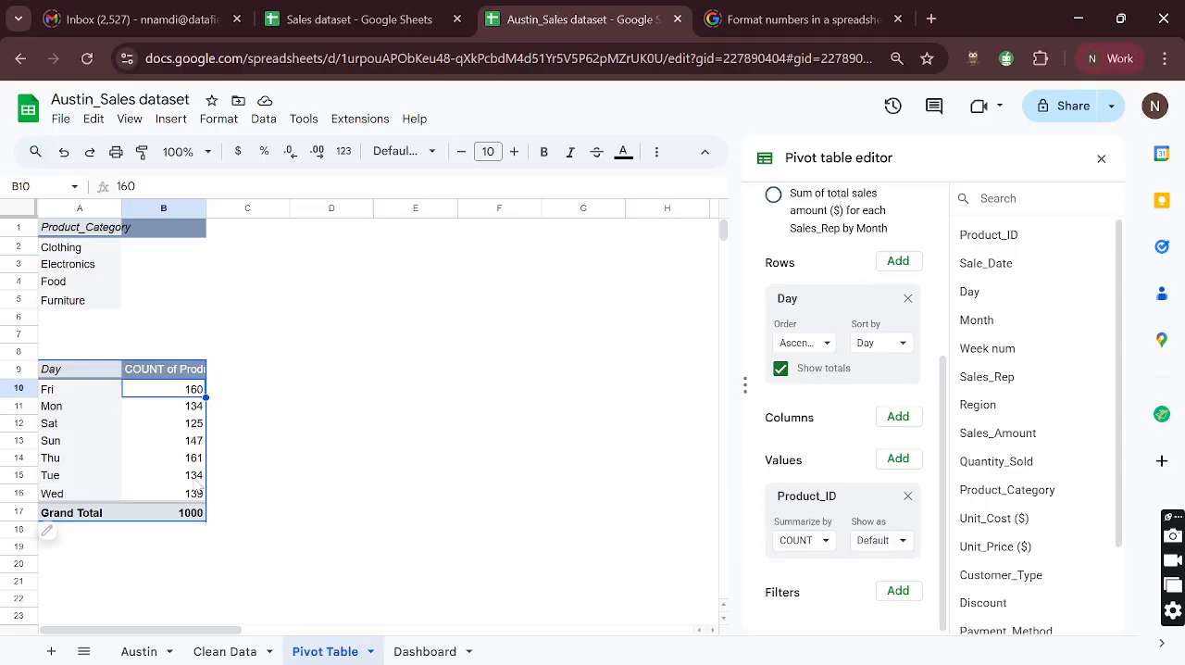
{"action": "left_click", "coordinate": [196, 461]}
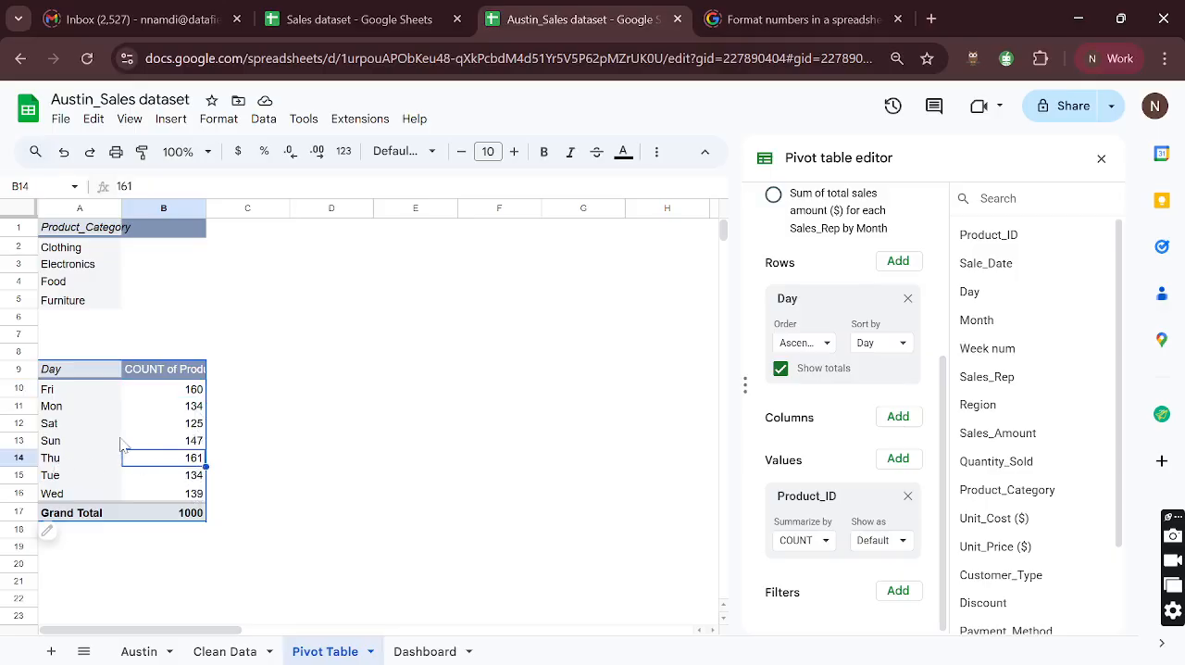
{"action": "left_click_drag", "start_coordinate": [74, 373], "coordinate": [165, 483]}
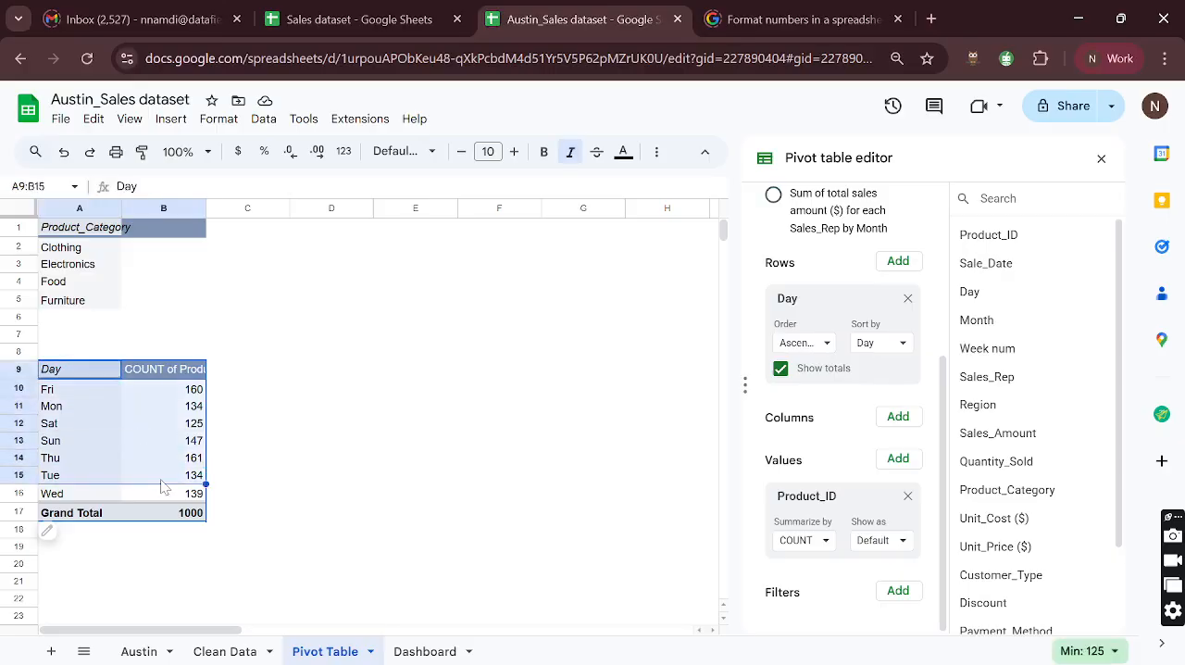
{"action": "left_click", "coordinate": [782, 370]}
{"action": "left_click", "coordinate": [128, 462]}
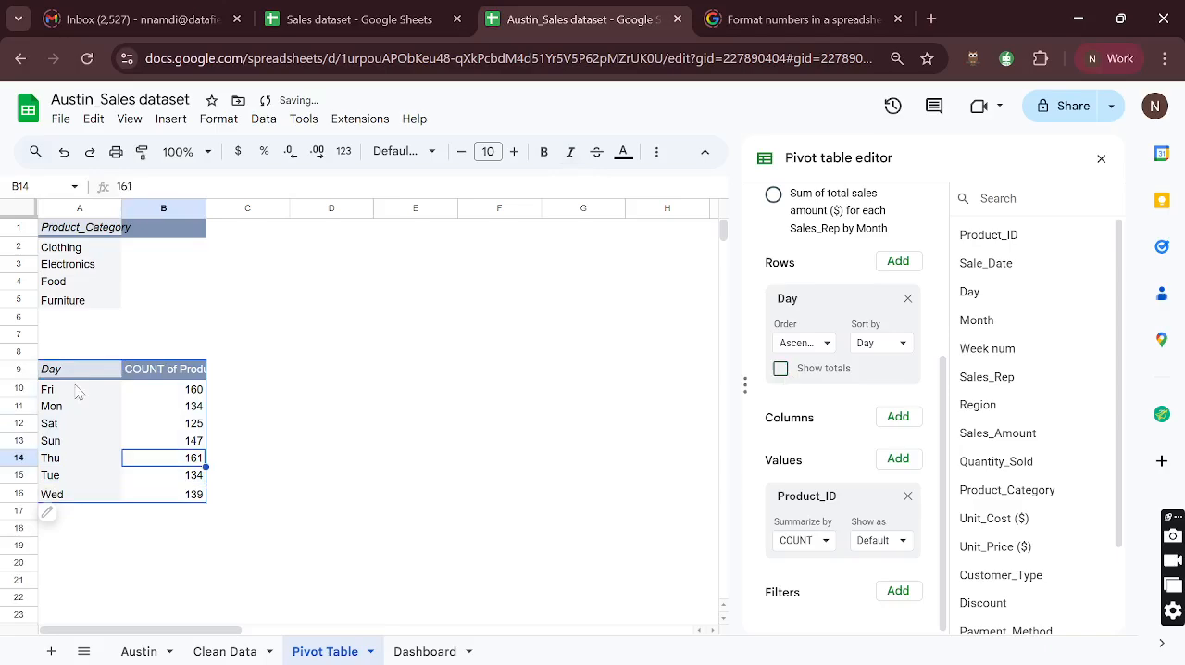
- Insert a chart from the Day pivot table range A9:B16 and set its type to Column chart
{"action": "left_click_drag", "start_coordinate": [70, 372], "coordinate": [162, 493]}
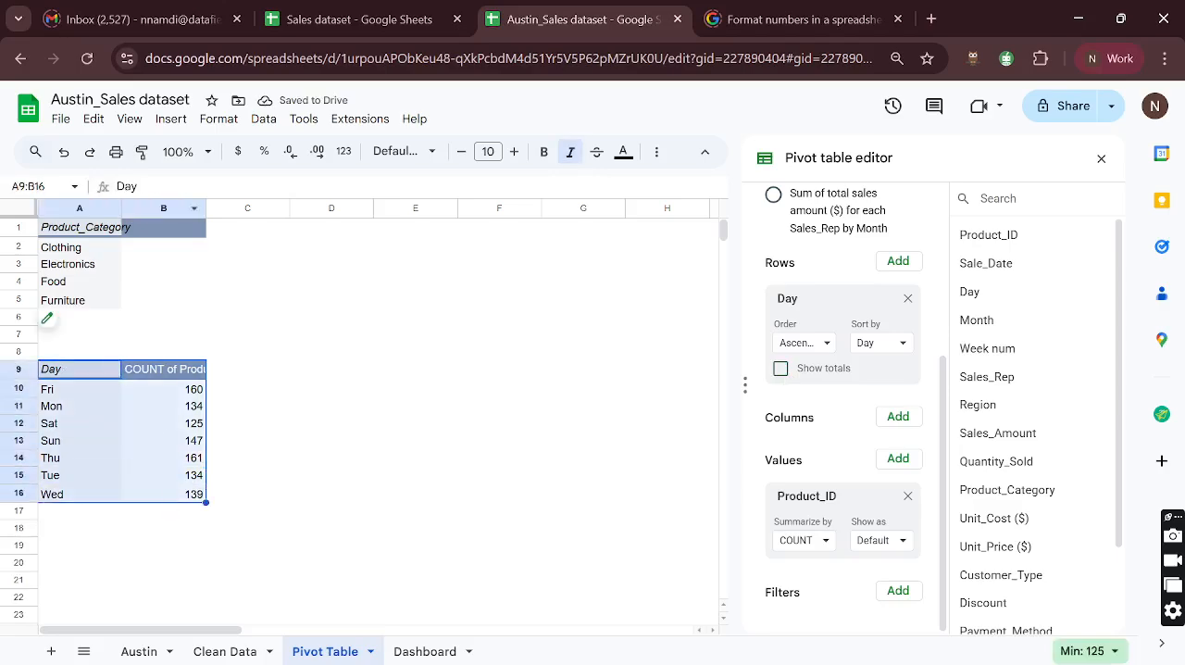
{"action": "left_click", "coordinate": [170, 118]}
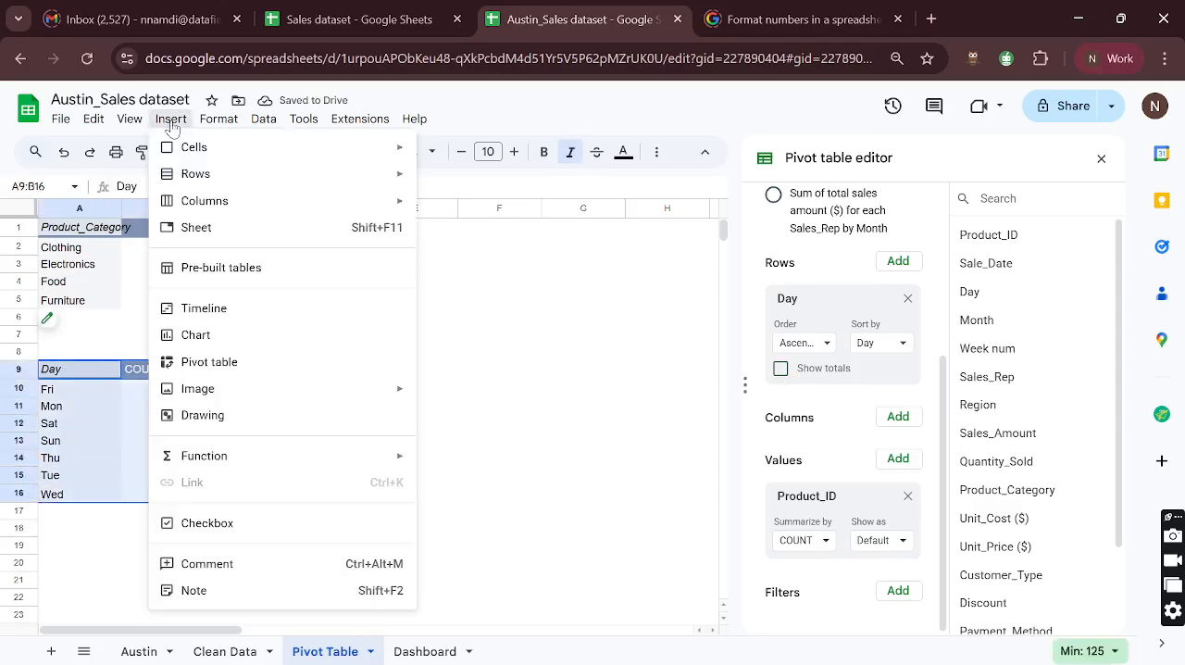
{"action": "left_click", "coordinate": [233, 340]}
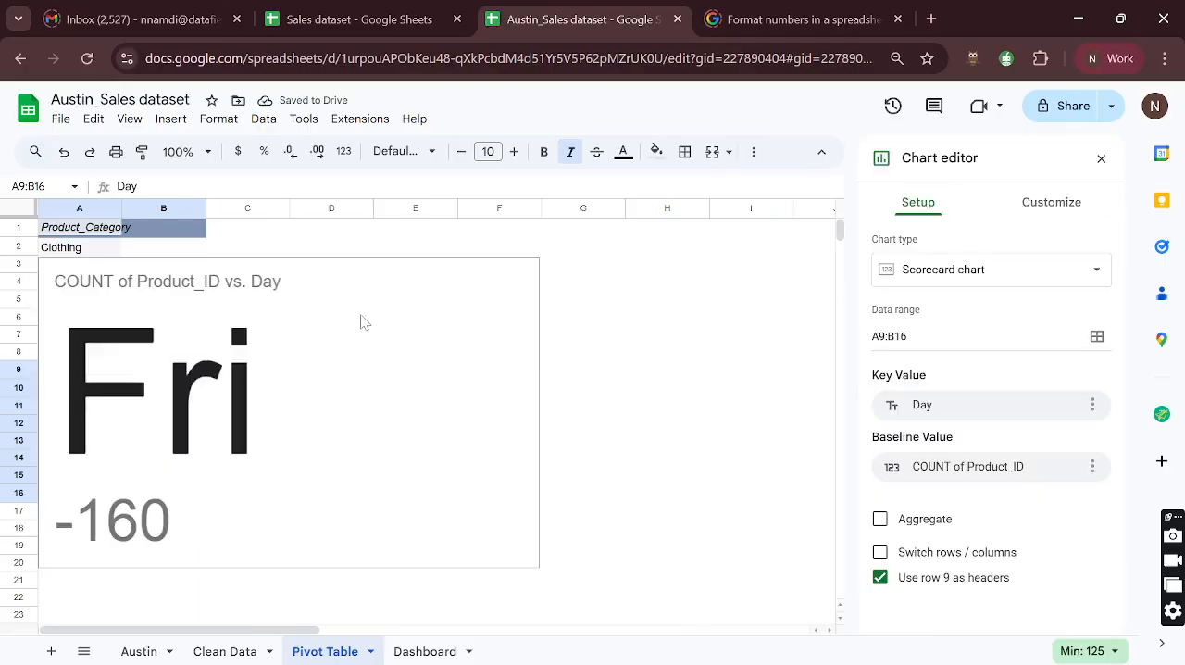
{"action": "left_click", "coordinate": [965, 268]}
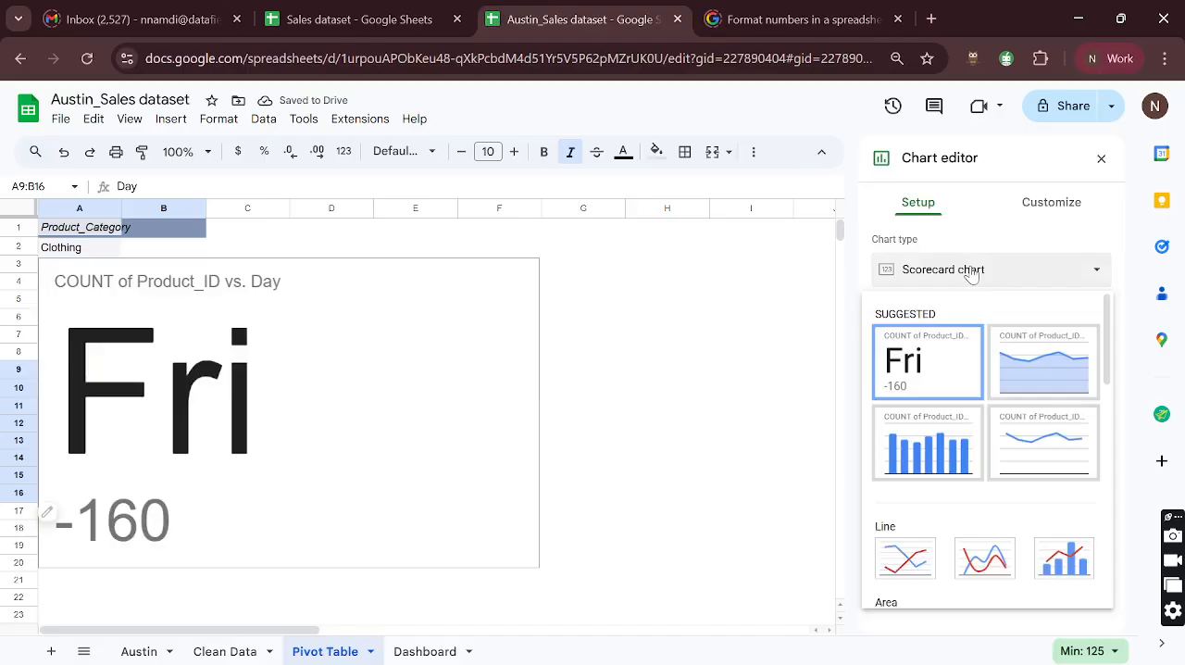
{"action": "scroll", "coordinate": [1001, 444], "scroll_direction": "down", "scroll_amount": 15}
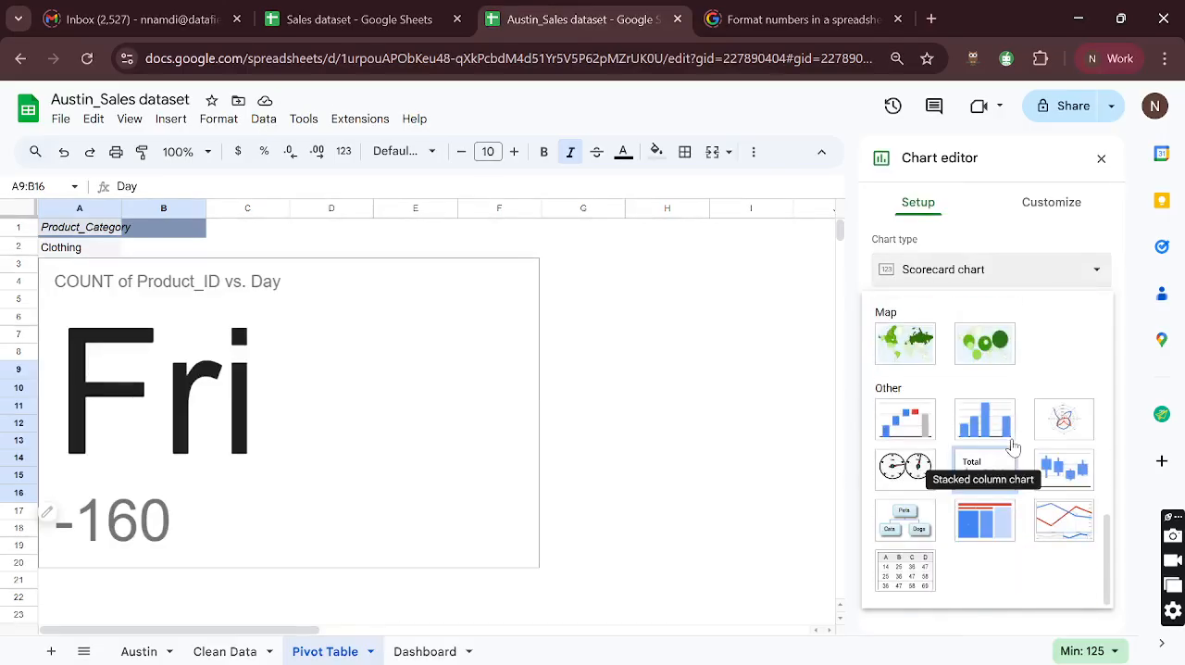
{"action": "scroll", "coordinate": [999, 444], "scroll_direction": "up", "scroll_amount": 8}
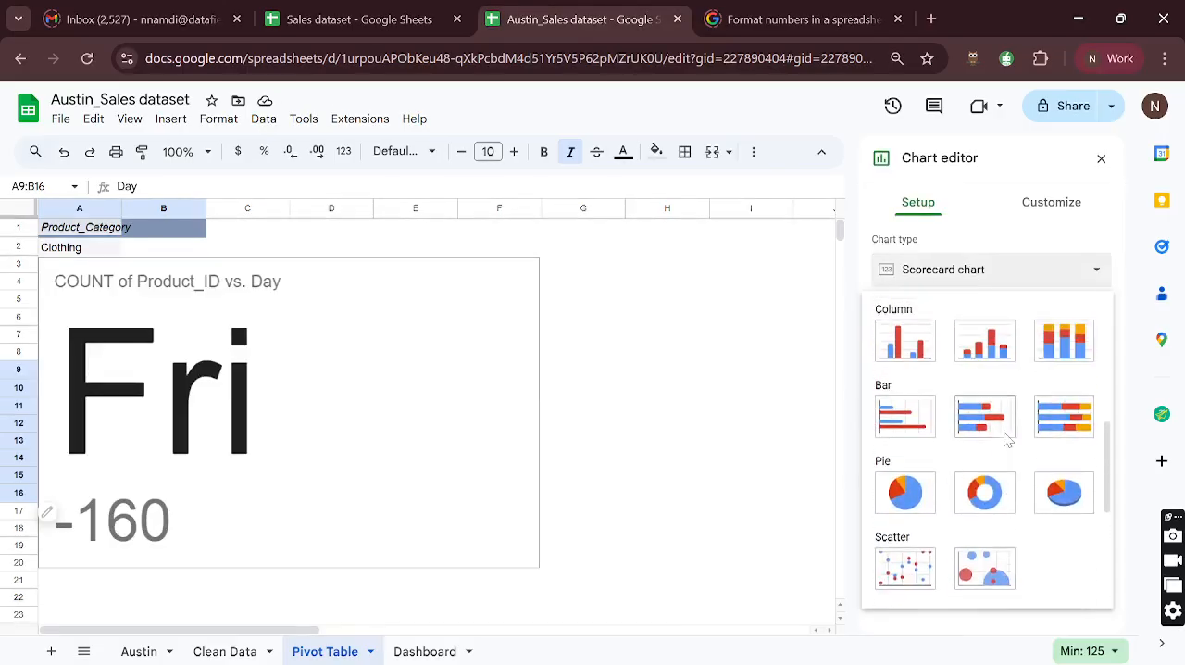
{"action": "scroll", "coordinate": [1004, 435], "scroll_direction": "up", "scroll_amount": 5}
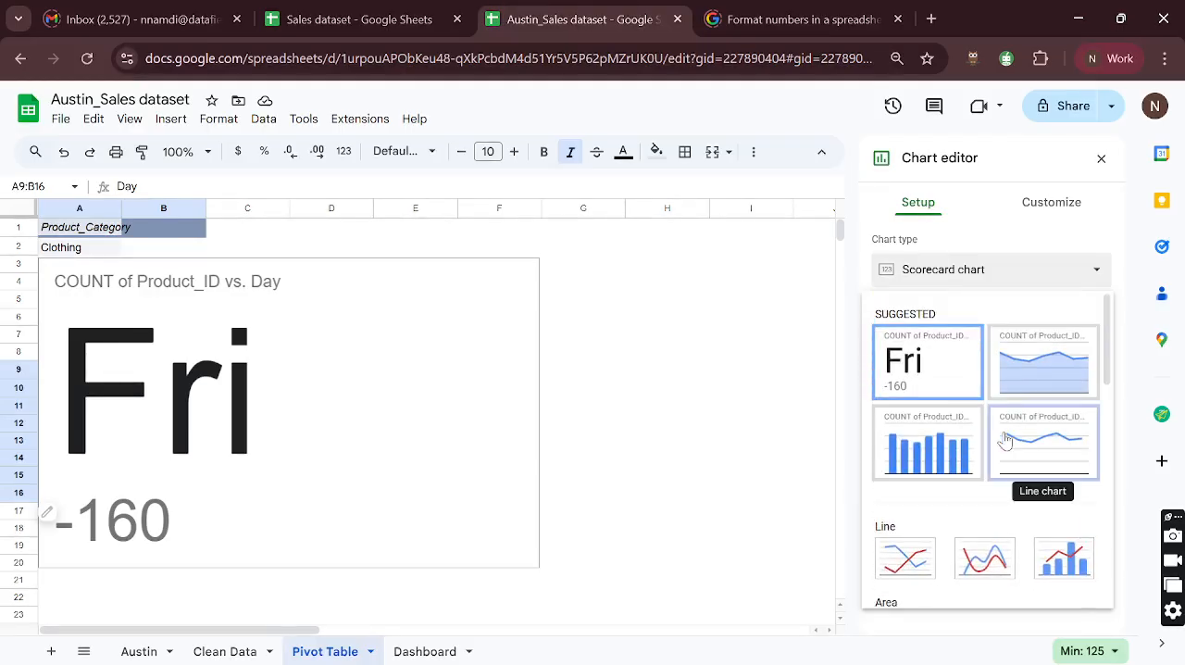
{"action": "left_click", "coordinate": [949, 419]}
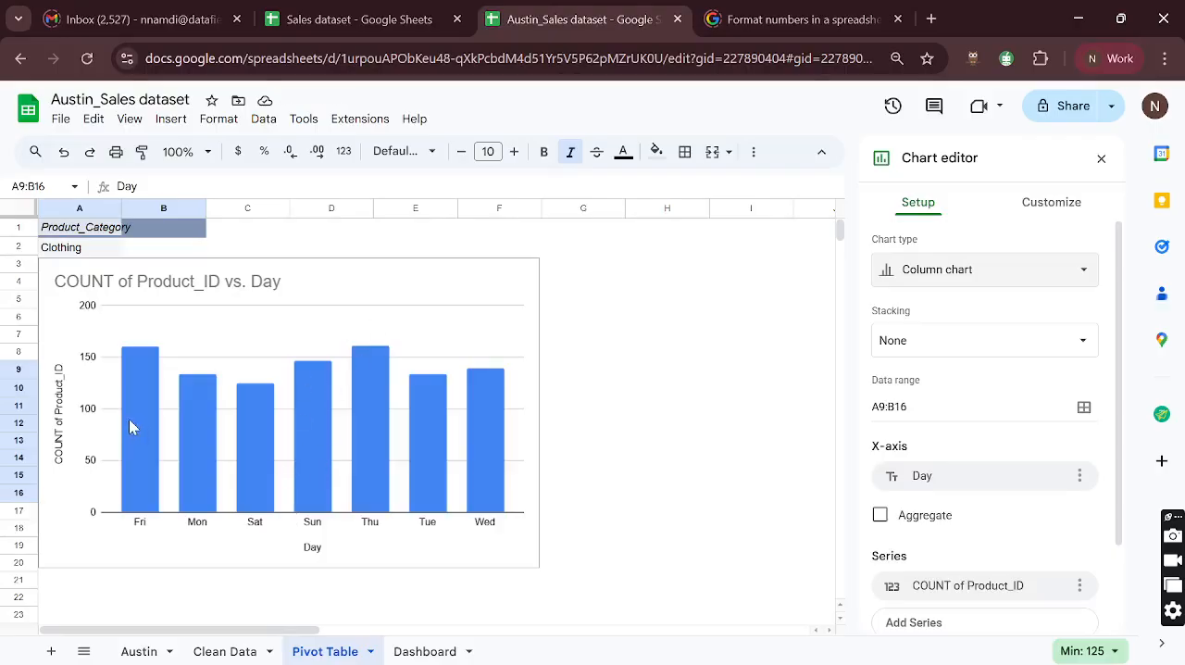
- Move the column chart off the pivot tables into the empty area beside them, starting around column C
{"action": "left_click", "coordinate": [383, 530]}
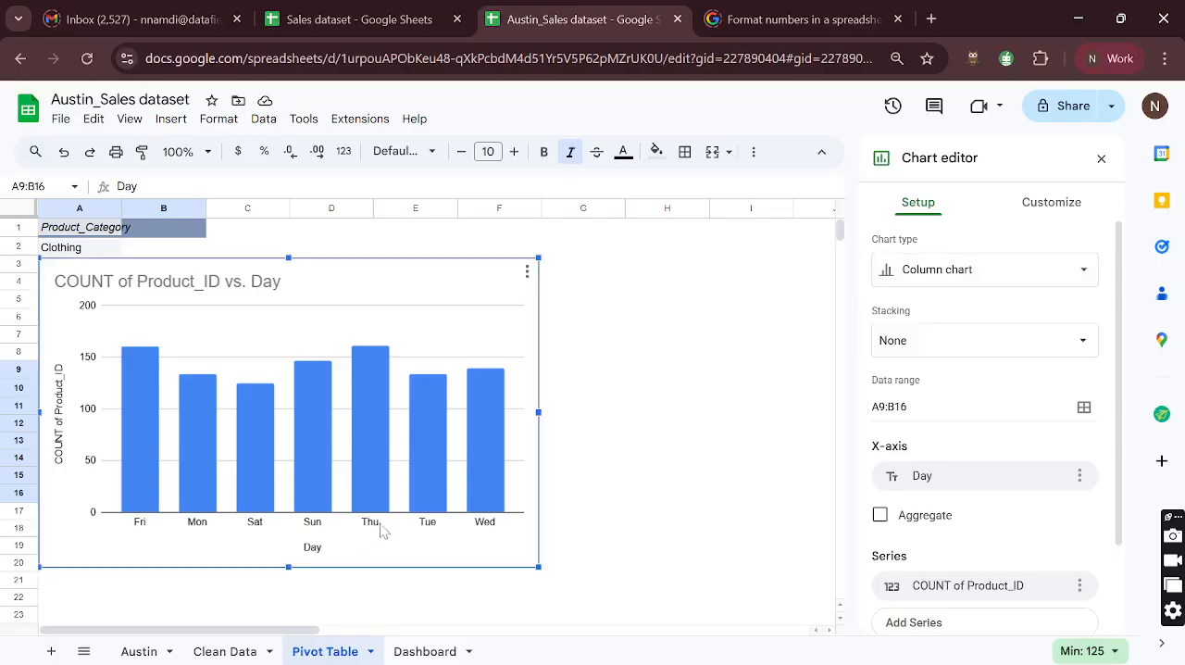
{"action": "left_click", "coordinate": [381, 527]}
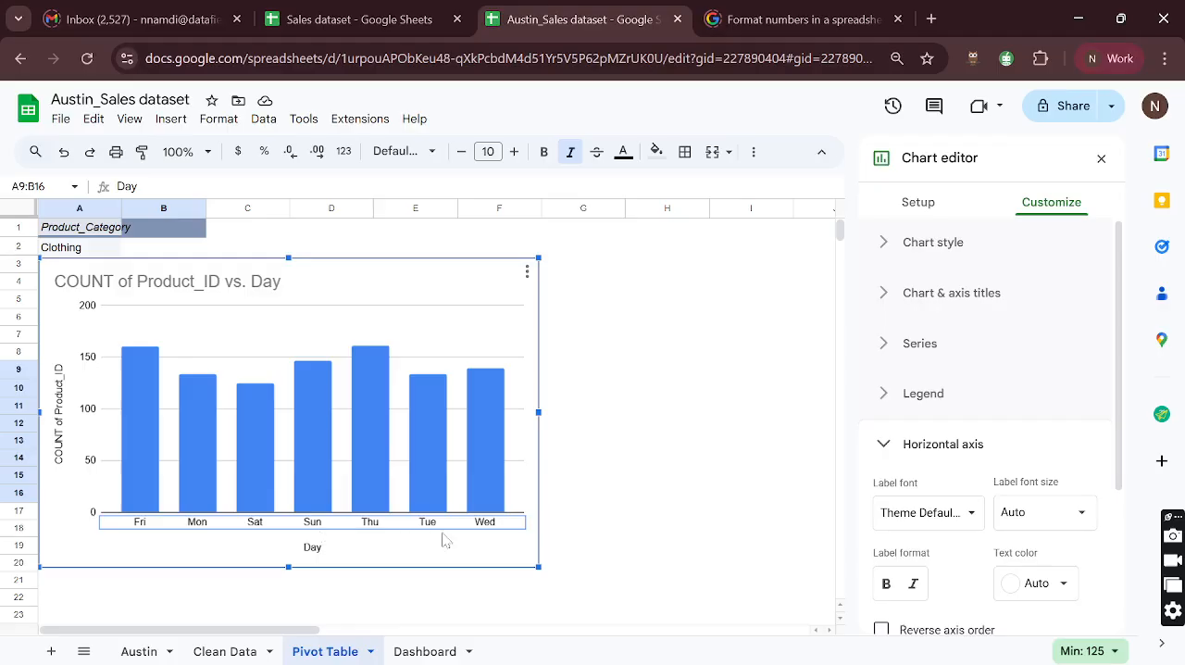
{"action": "left_click_drag", "start_coordinate": [444, 269], "coordinate": [724, 280]}
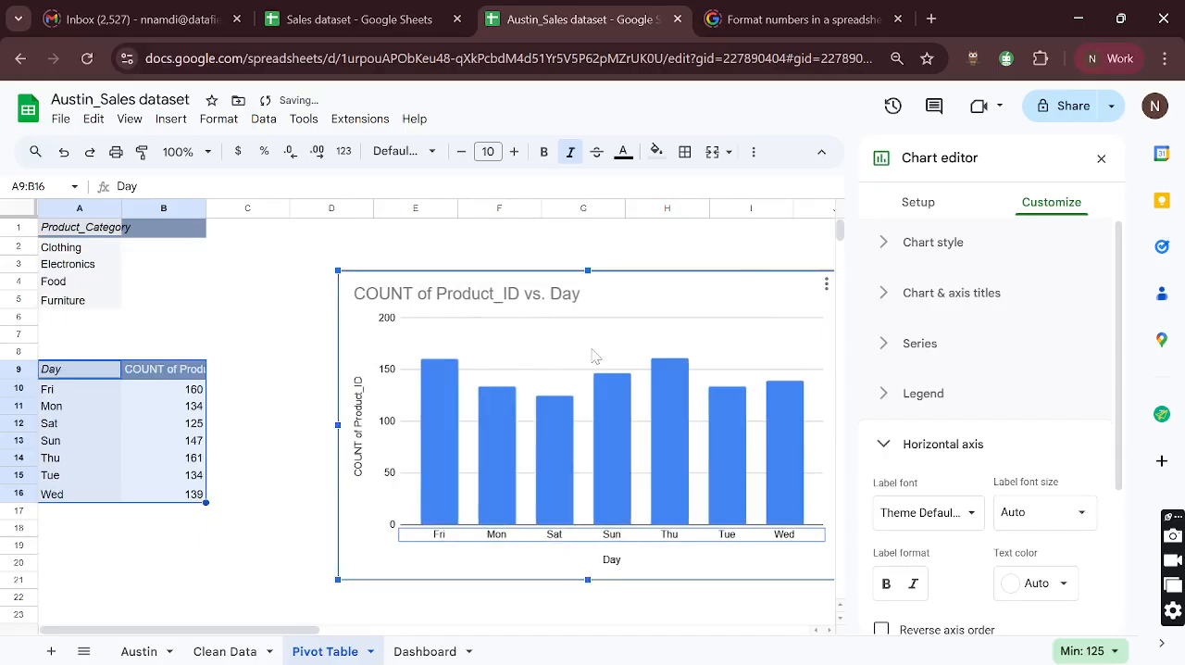
{"action": "left_click_drag", "start_coordinate": [706, 286], "coordinate": [633, 272]}
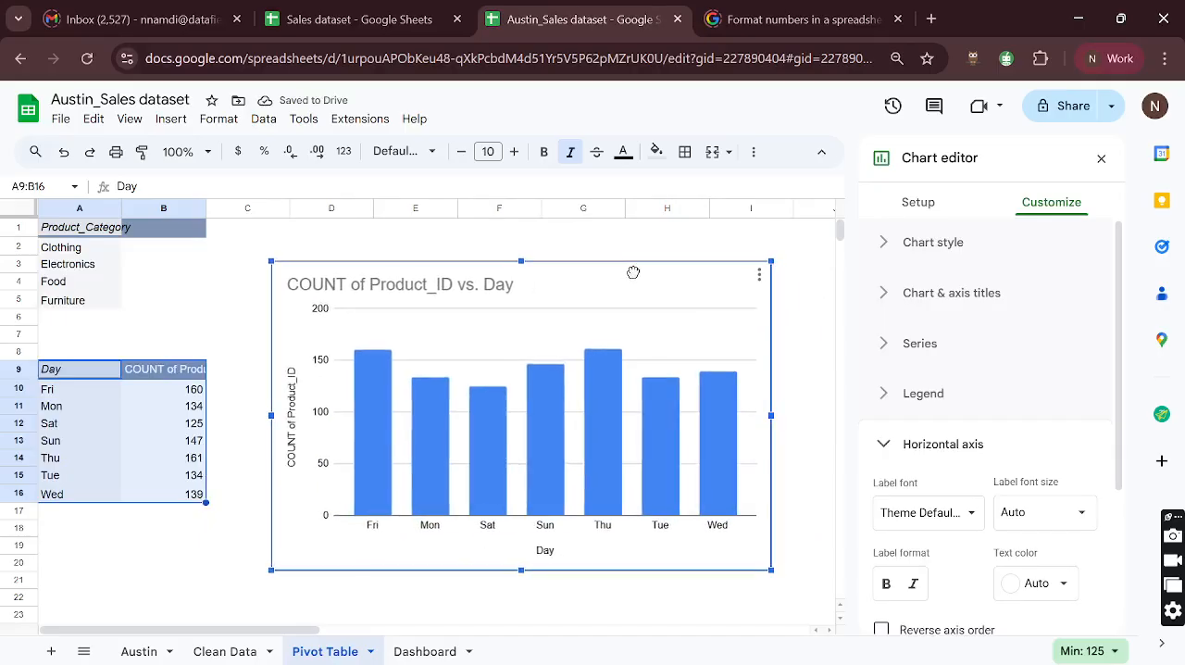
- Set the pivot table's Day rows to ascending order, sorted by Day
{"action": "left_click", "coordinate": [81, 374]}
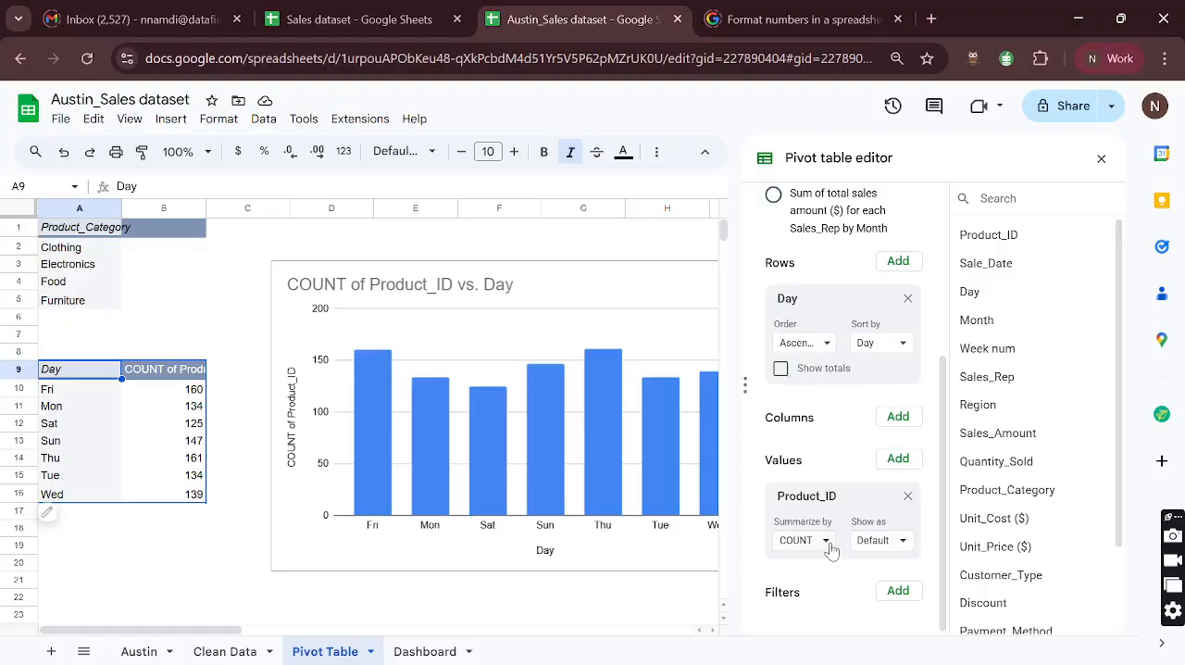
{"action": "left_click", "coordinate": [829, 548]}
{"action": "left_click", "coordinate": [830, 548]}
{"action": "scroll", "coordinate": [833, 491], "scroll_direction": "up", "scroll_amount": 1}
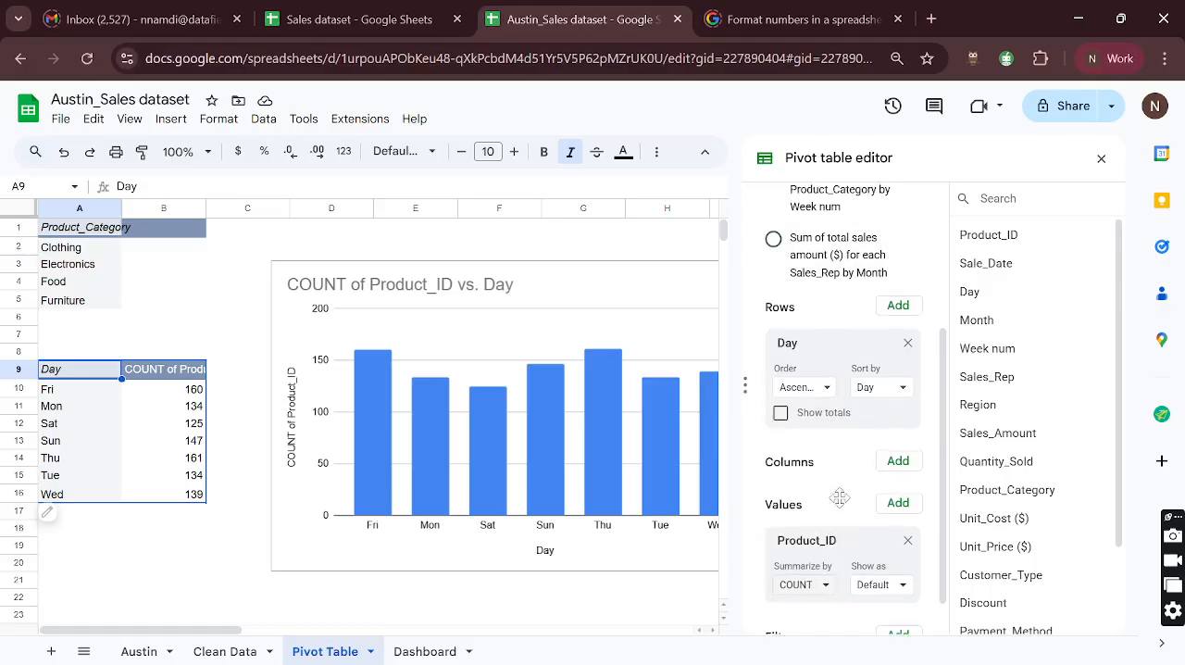
{"action": "left_click", "coordinate": [827, 388]}
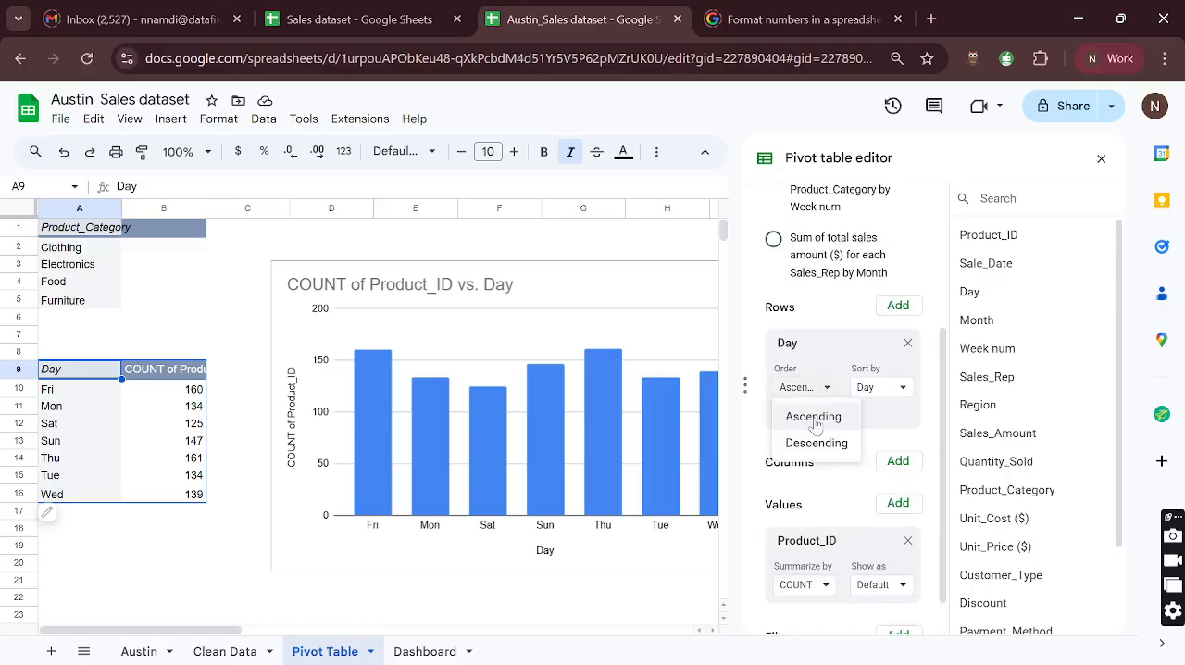
{"action": "left_click", "coordinate": [814, 419]}
{"action": "left_click", "coordinate": [899, 389]}
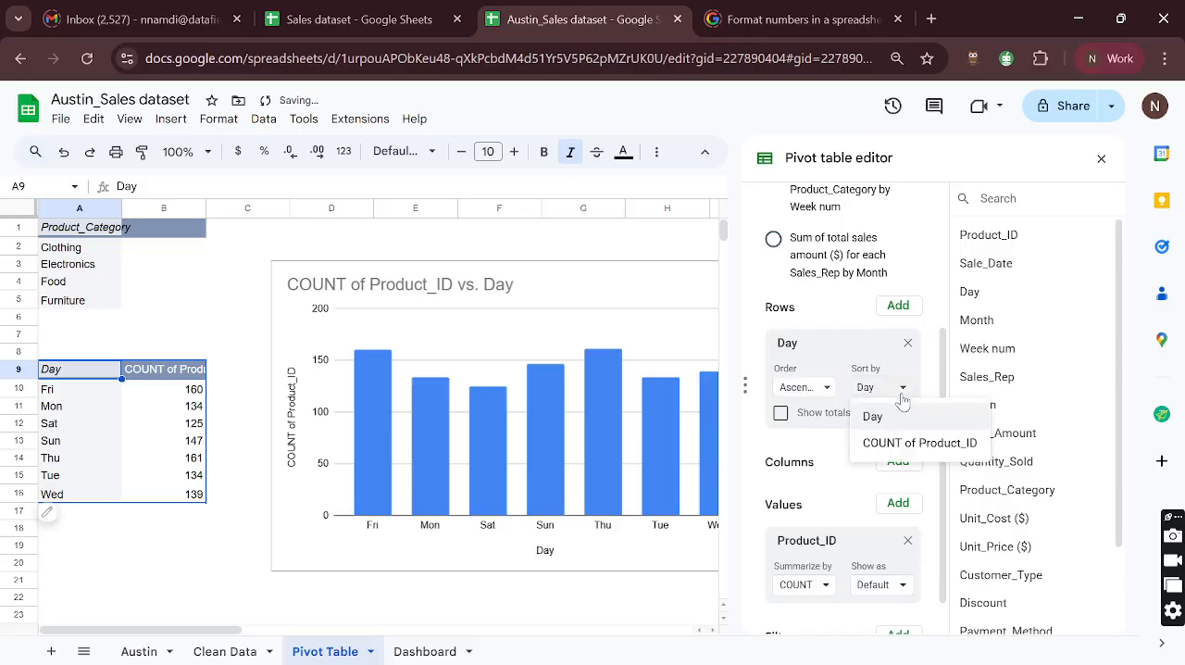
{"action": "left_click", "coordinate": [877, 419]}
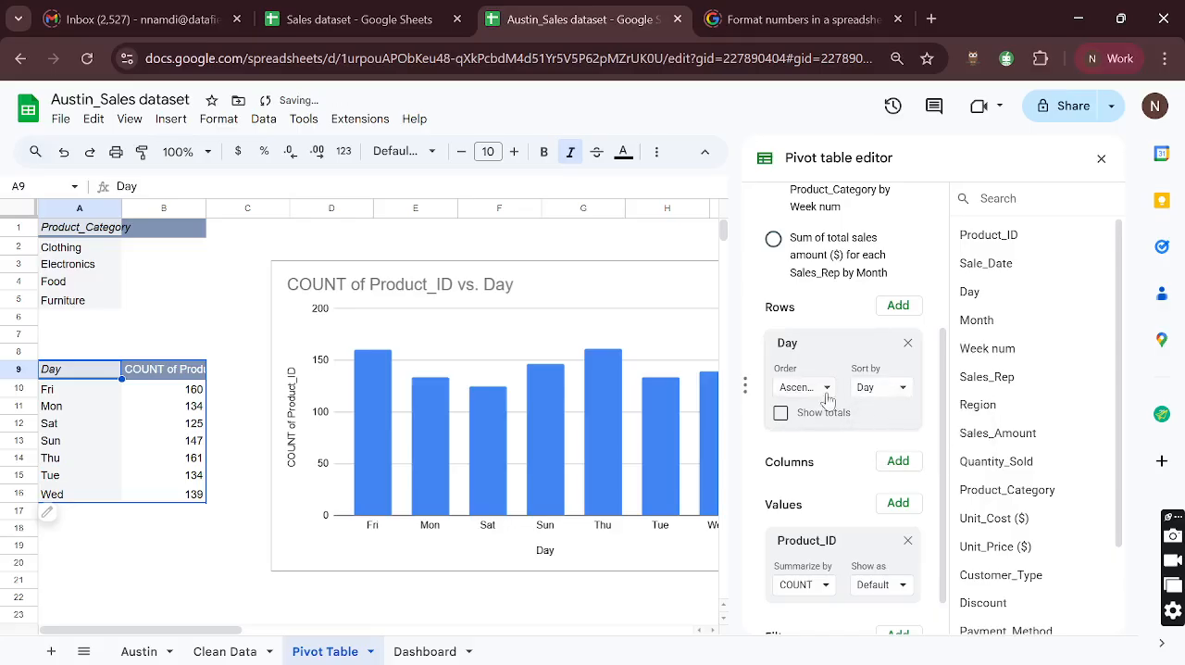
{"action": "scroll", "coordinate": [578, 444], "scroll_direction": "right", "scroll_amount": 1}
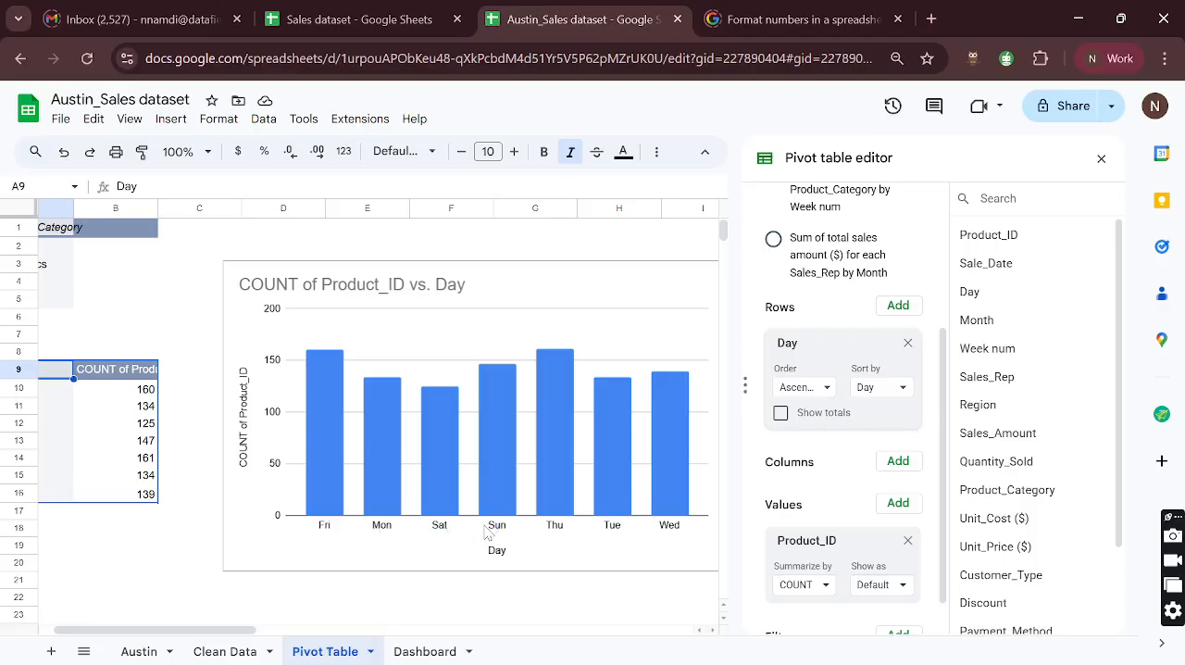
- Shrink the column chart and move it to about columns E to H in rows 1 to 11, and select cell C9
{"action": "scroll", "coordinate": [431, 545], "scroll_direction": "left", "scroll_amount": 2}
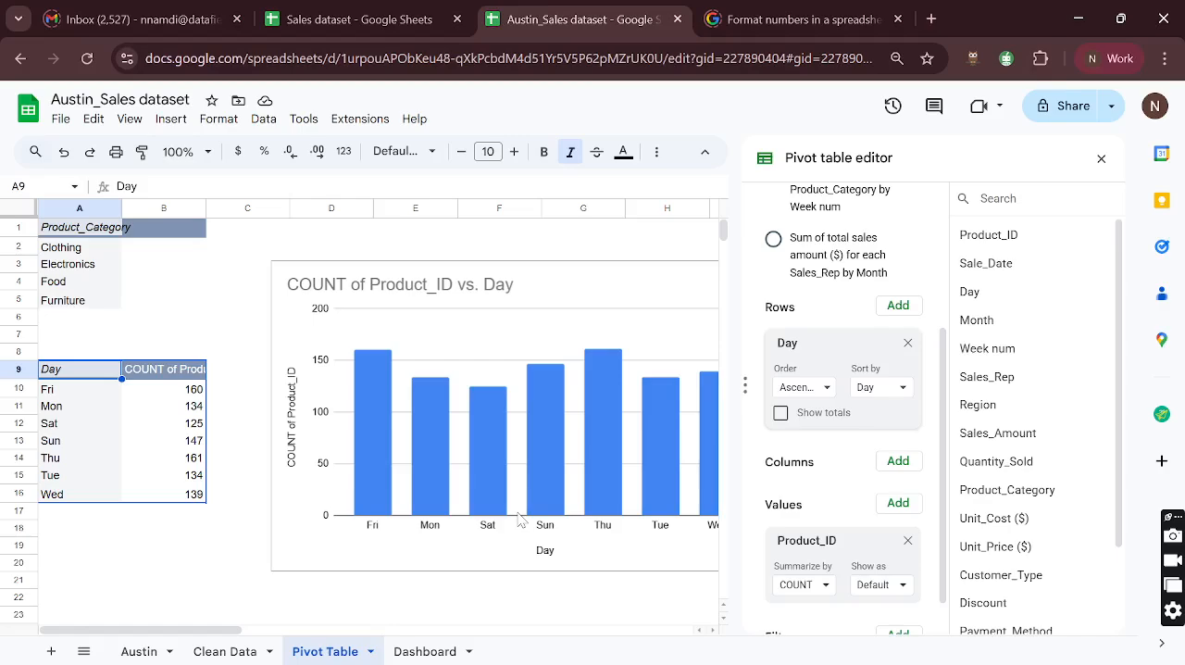
{"action": "left_click", "coordinate": [595, 276]}
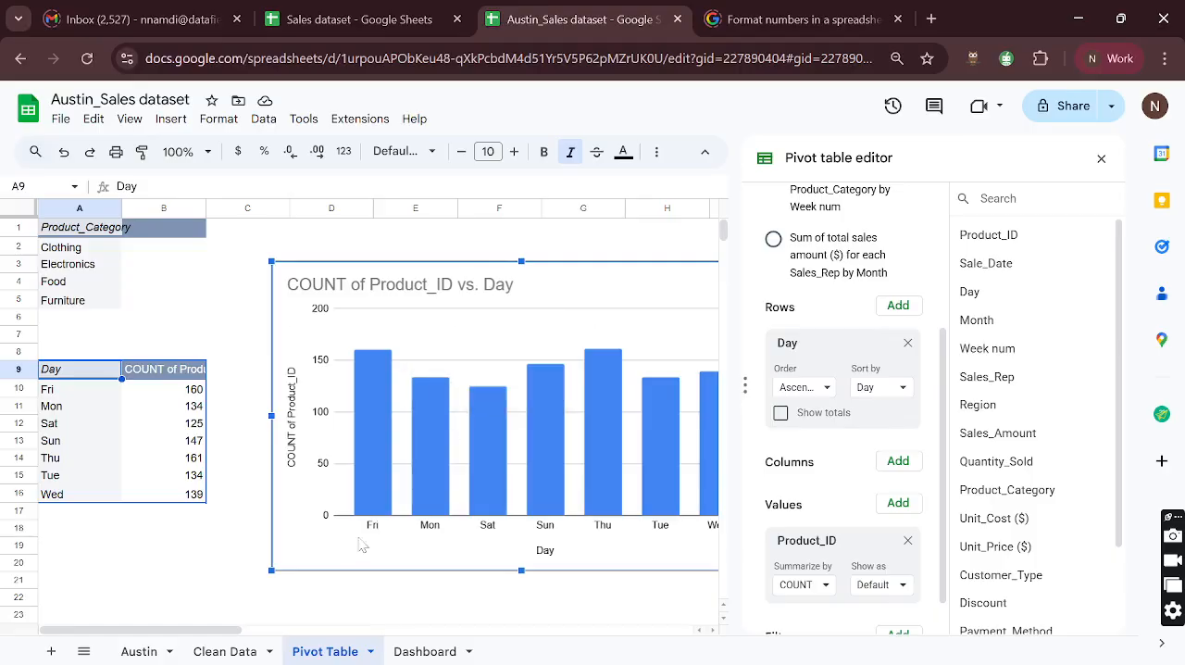
{"action": "scroll", "coordinate": [467, 500], "scroll_direction": "right", "scroll_amount": 3}
{"action": "left_click_drag", "start_coordinate": [601, 569], "coordinate": [399, 444]}
{"action": "scroll", "coordinate": [392, 375], "scroll_direction": "left", "scroll_amount": 3}
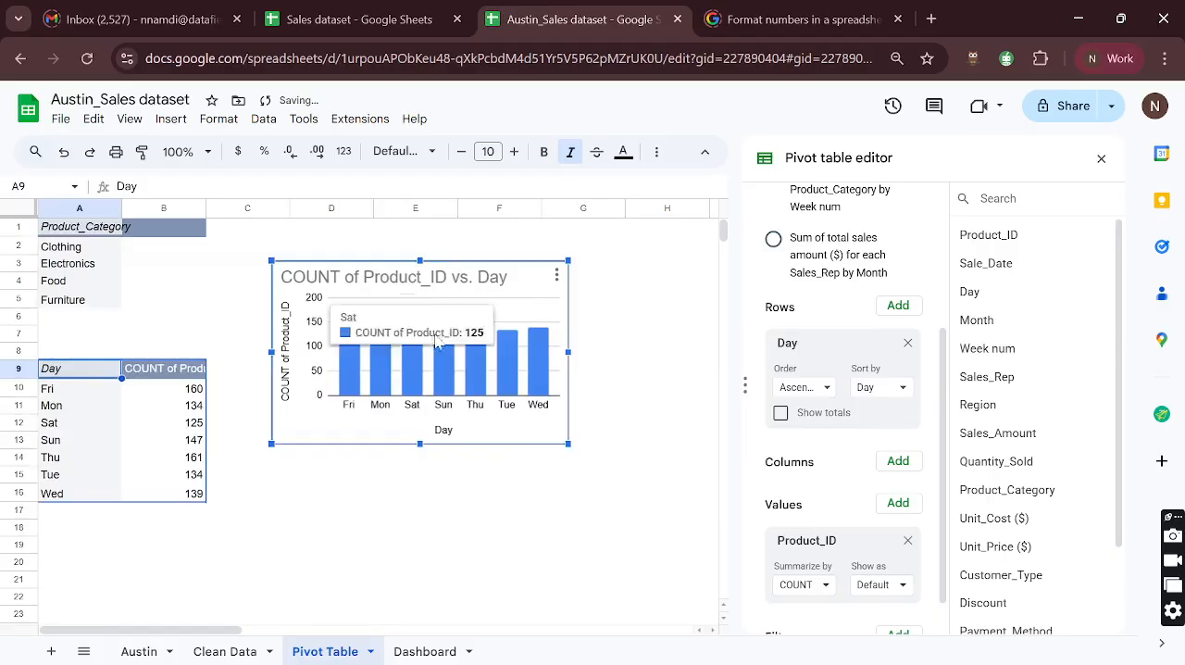
{"action": "left_click_drag", "start_coordinate": [534, 269], "coordinate": [650, 237]}
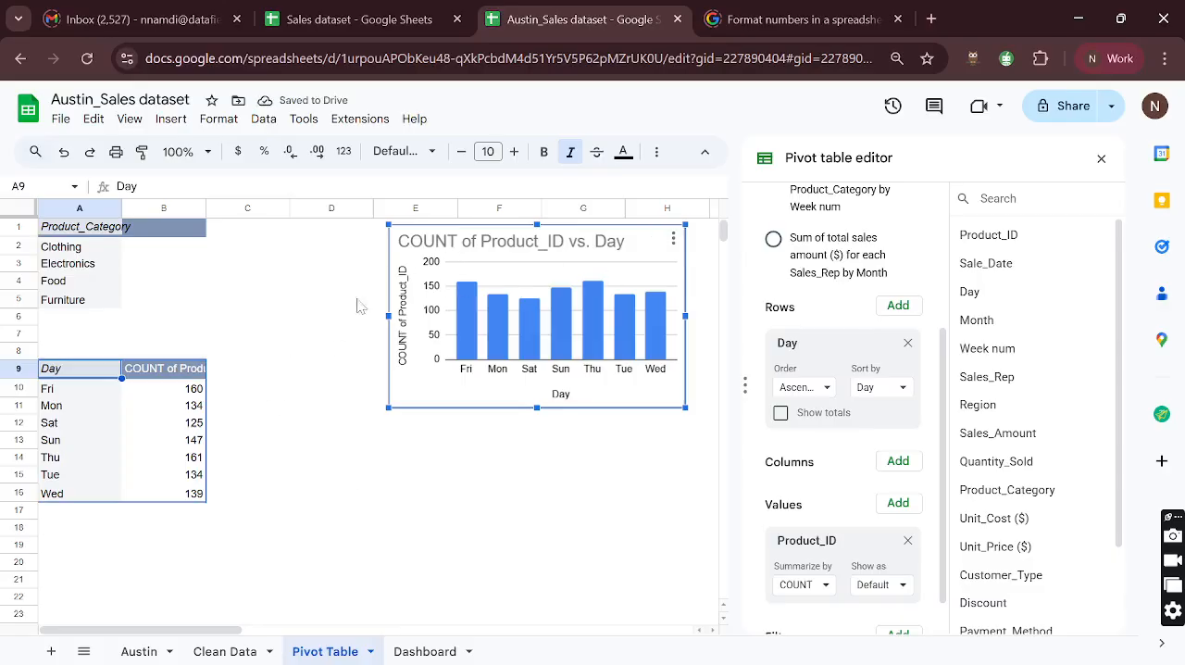
{"action": "left_click", "coordinate": [259, 373]}
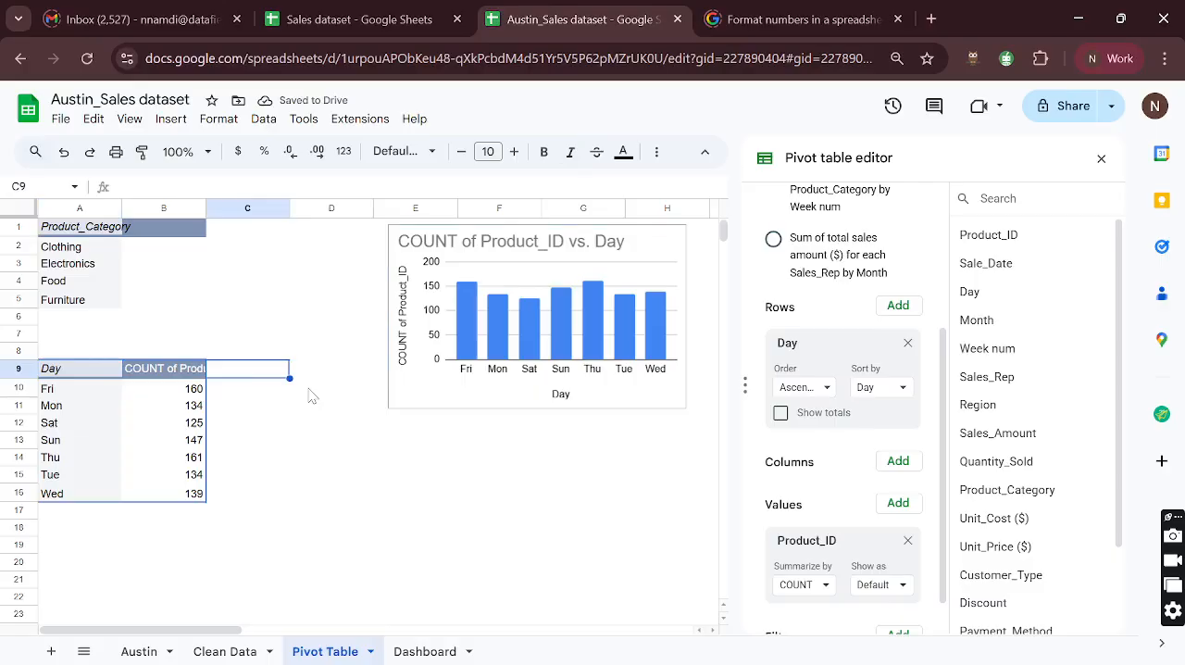
{"action": "type", "text": "MA"}
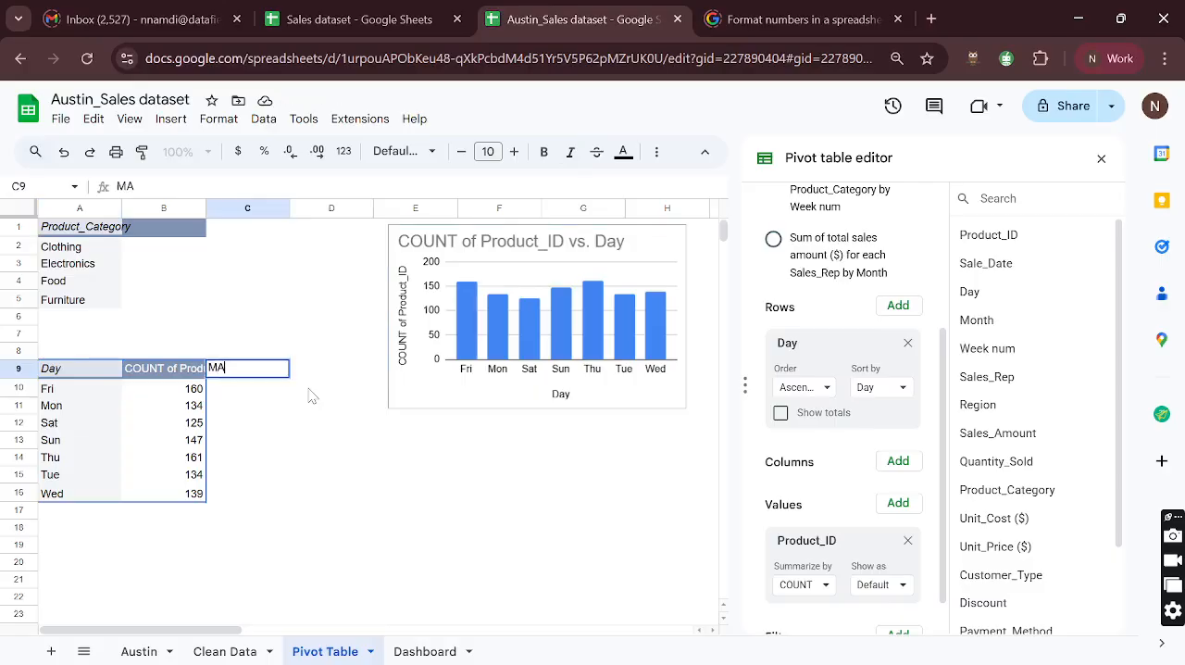
{"action": "type", "text": "TCH-S"}
{"action": "key", "text": "BackSpace"}
{"action": "key", "text": "BackSpace"}
{"action": "key", "text": "BackSpace"}
{"action": "key", "text": "BackSpace"}
{"action": "key", "text": "BackSpace"}
{"action": "key", "text": "BackSpace"}
{"action": "key", "text": "BackSpace"}
{"action": "type", "text": "SORT-"}
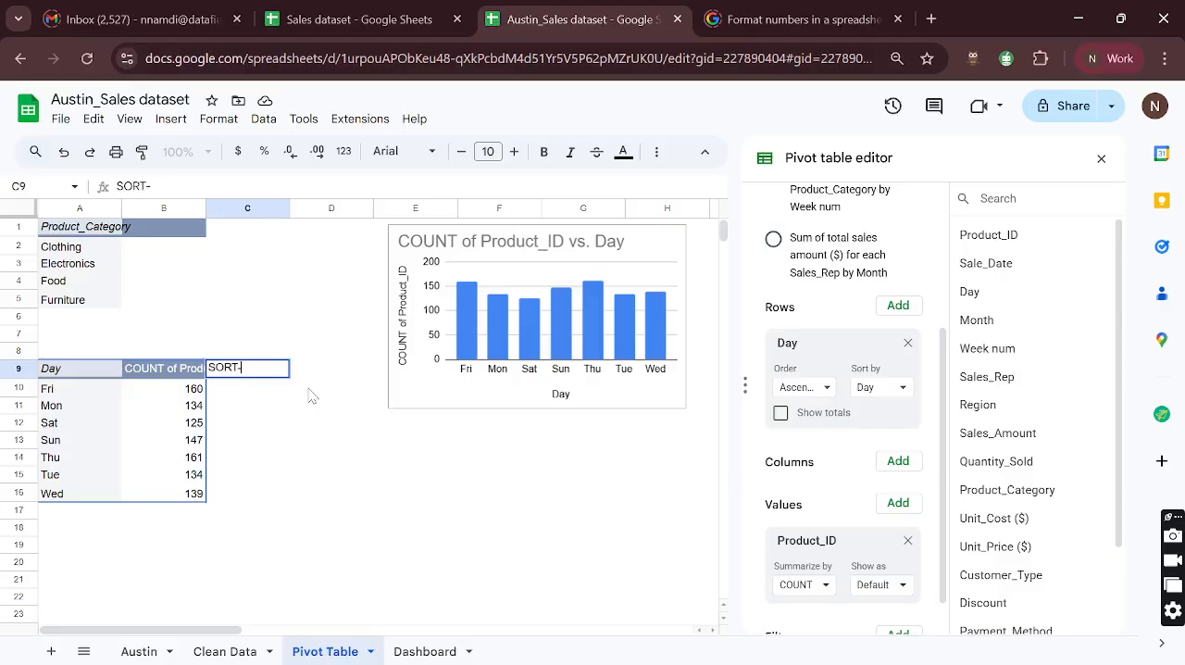
{"action": "type", "text": "MATCH"}
{"action": "key", "text": "BackSpace"}
{"action": "key", "text": "BackSpace"}
{"action": "key", "text": "BackSpace"}
{"action": "key", "text": "BackSpace"}
{"action": "key", "text": "BackSpace"}
{"action": "key", "text": "BackSpace"}
{"action": "key", "text": "BackSpace"}
{"action": "key", "text": "BackSpace"}
{"action": "key", "text": "BackSpace"}
{"action": "key", "text": "BackSpace"}
- Start a MATCH formula in C9 with the day range A10:A16 as the search key
{"action": "type", "text": "="}
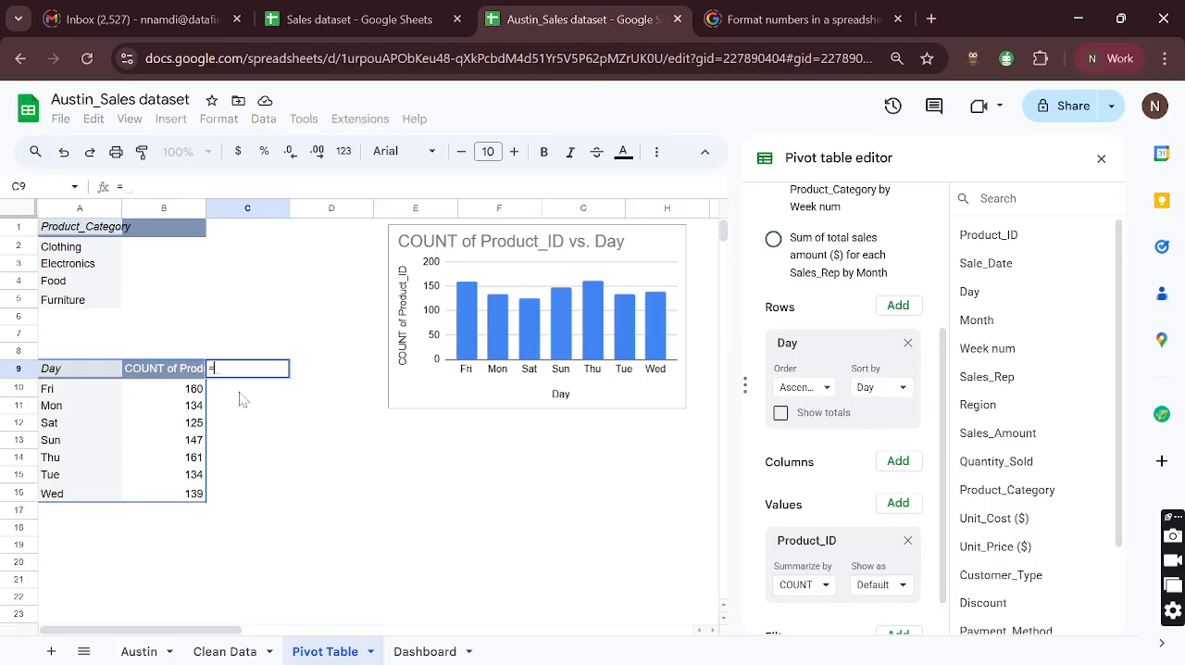
{"action": "type", "text": "MATC"}
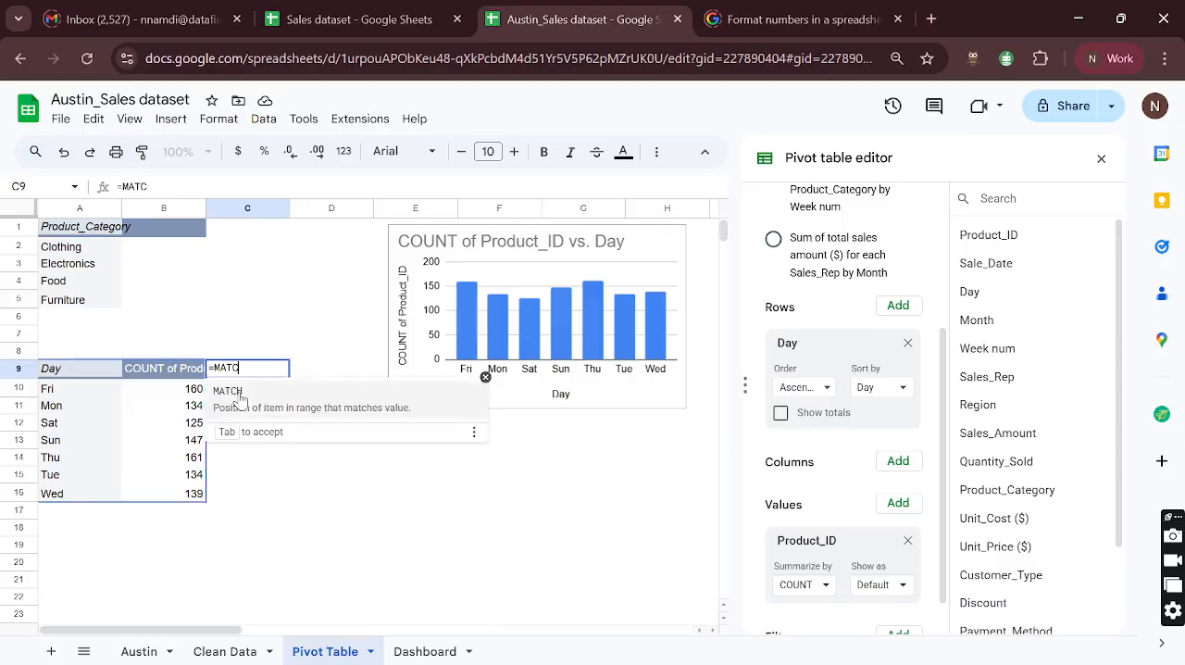
{"action": "type", "text": "H("}
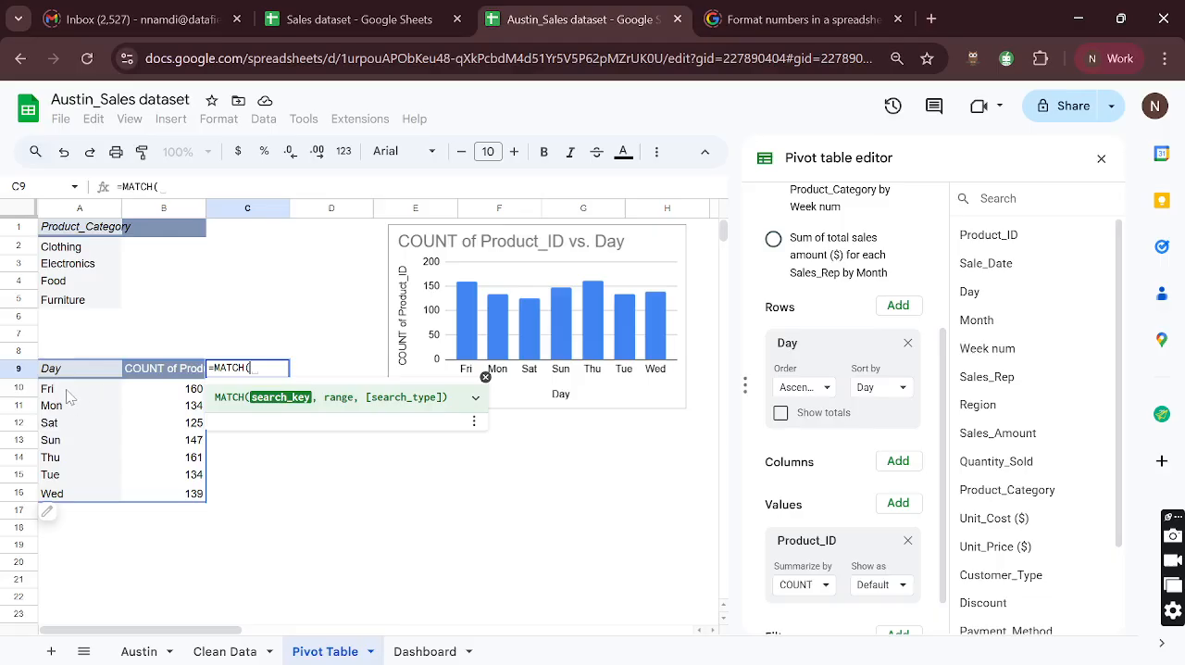
{"action": "left_click_drag", "start_coordinate": [70, 390], "coordinate": [72, 491]}
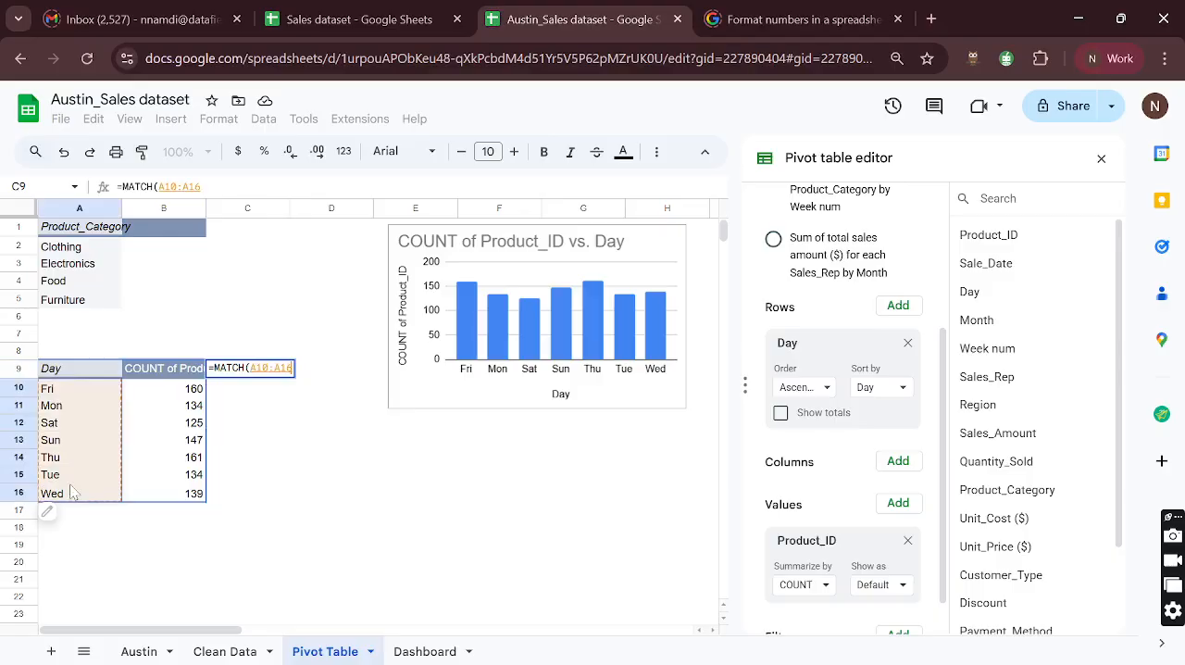
{"action": "type", "text": ","}
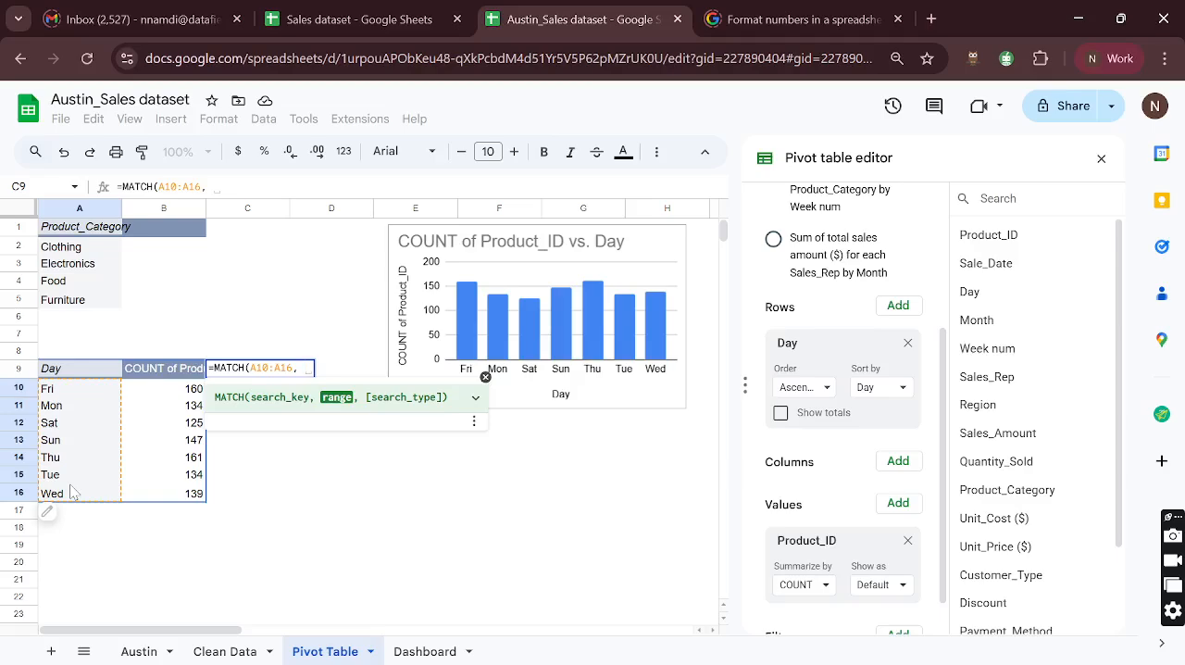
- Give the MATCH formula the range {"Sun", "Mon", "Tue", "Wed", "Thu", "Fri", "Sat"}
{"action": "type", "text": "{"}
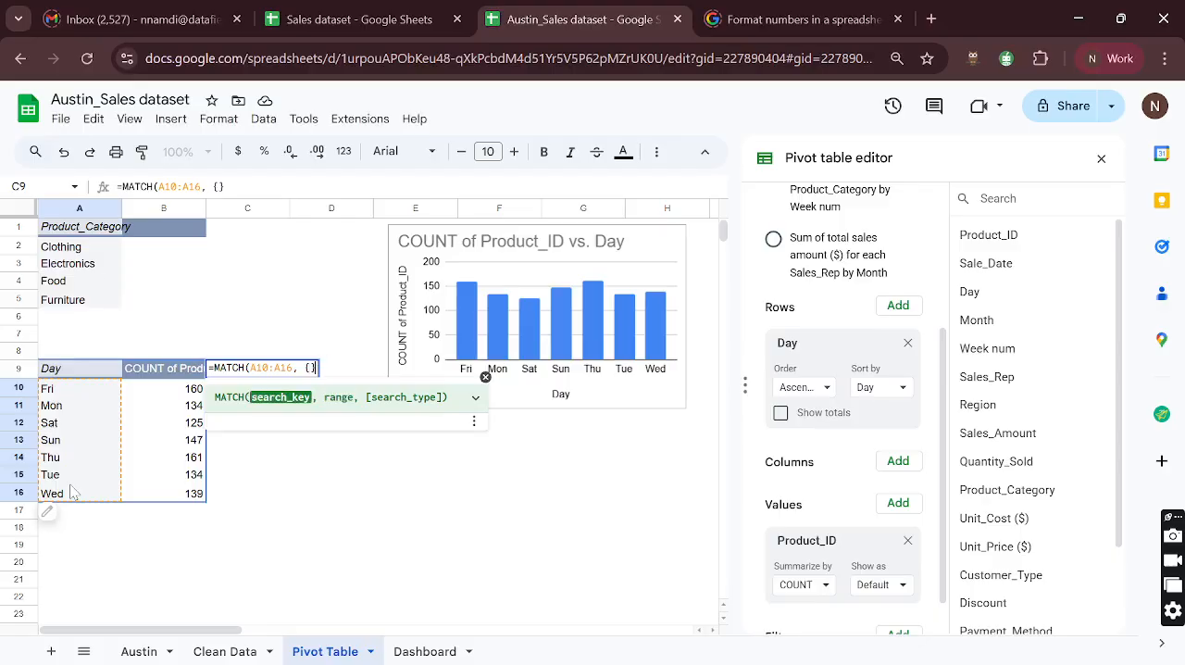
{"action": "key", "text": "Left"}
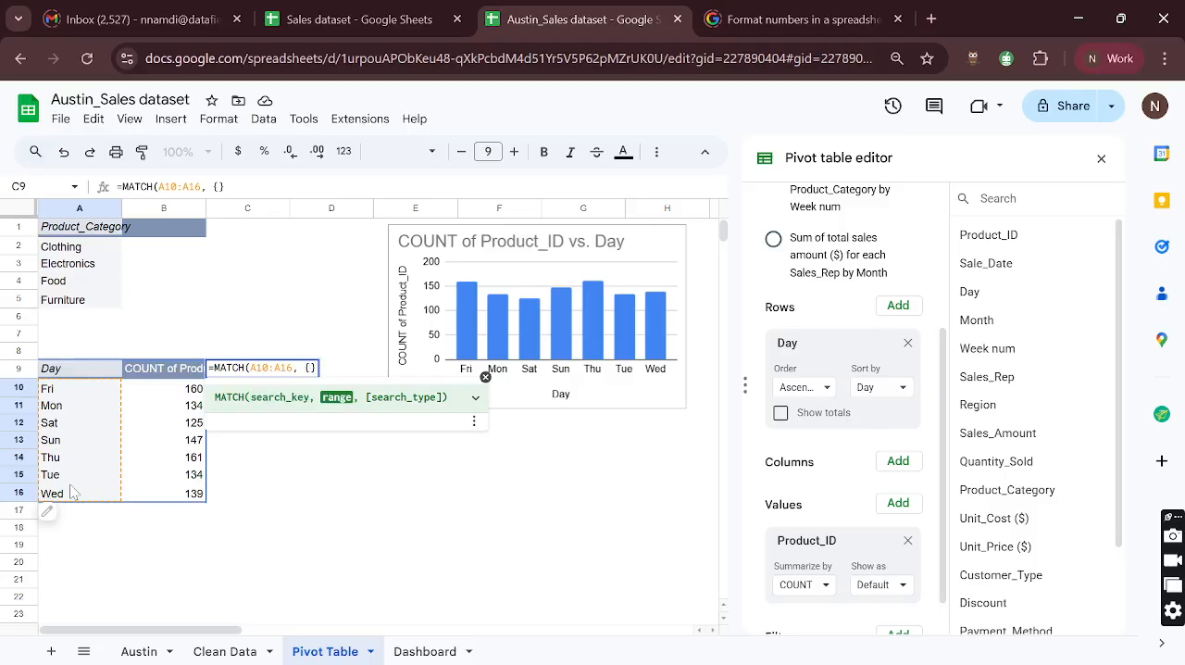
{"action": "type", "text": "\"Sun\""}
{"action": "type", "text": ", \"Mo"}
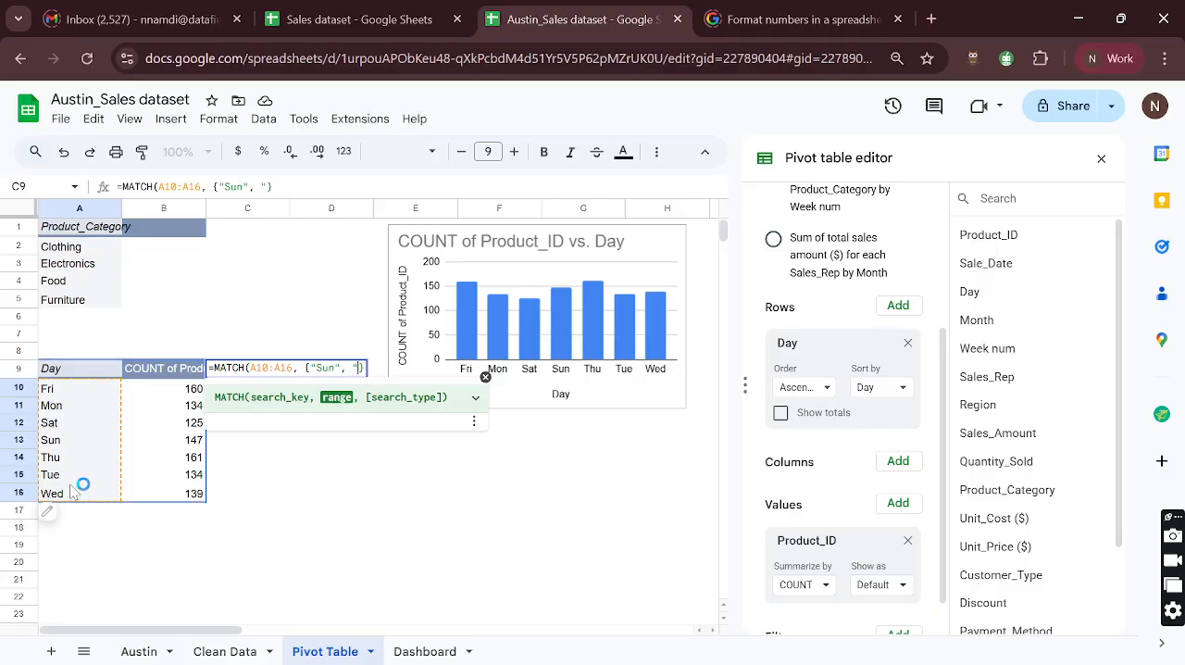
{"action": "type", "text": "n\", \""}
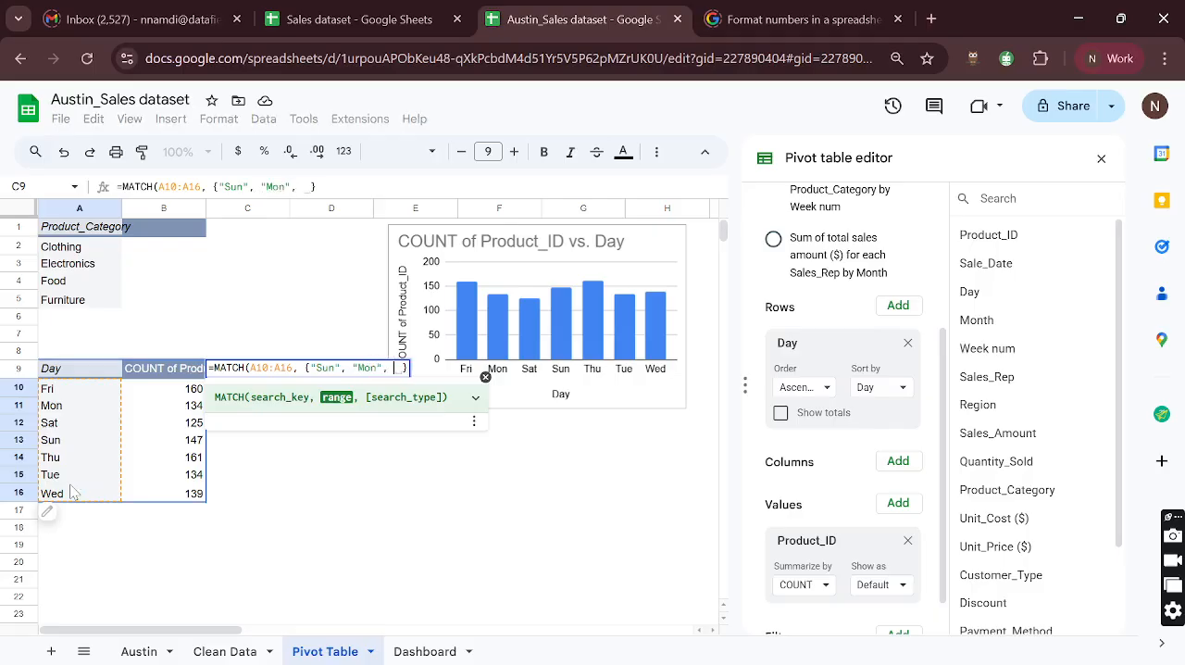
{"action": "type", "text": "Tue\""}
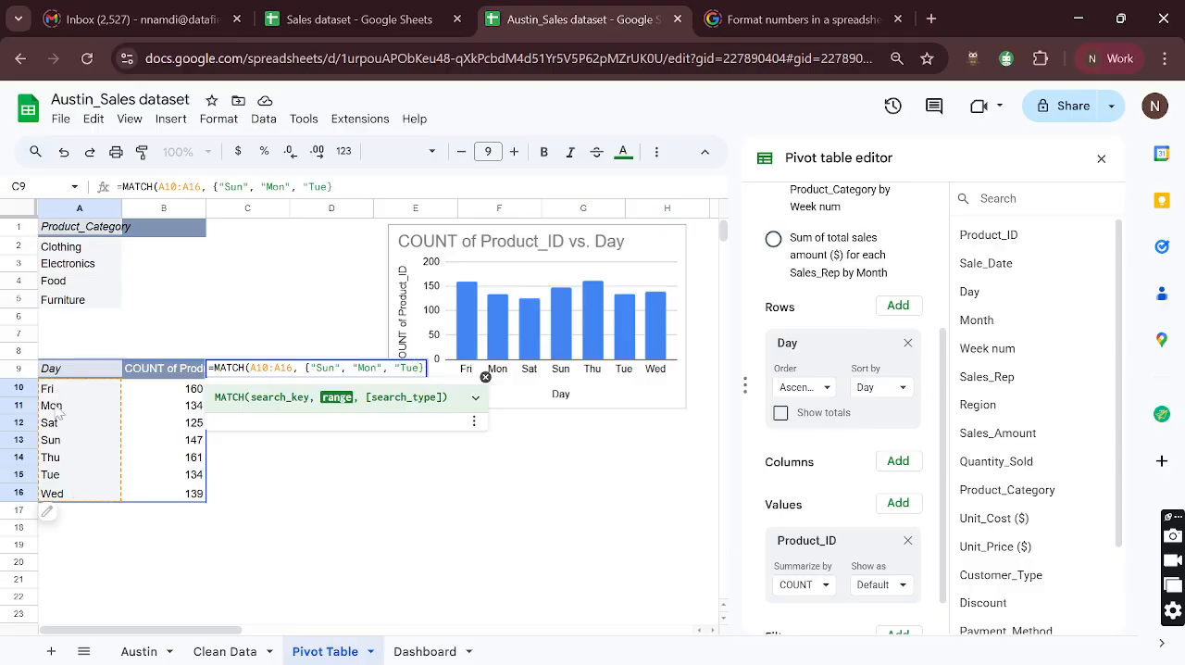
{"action": "type", "text": "}, \"Wed"}
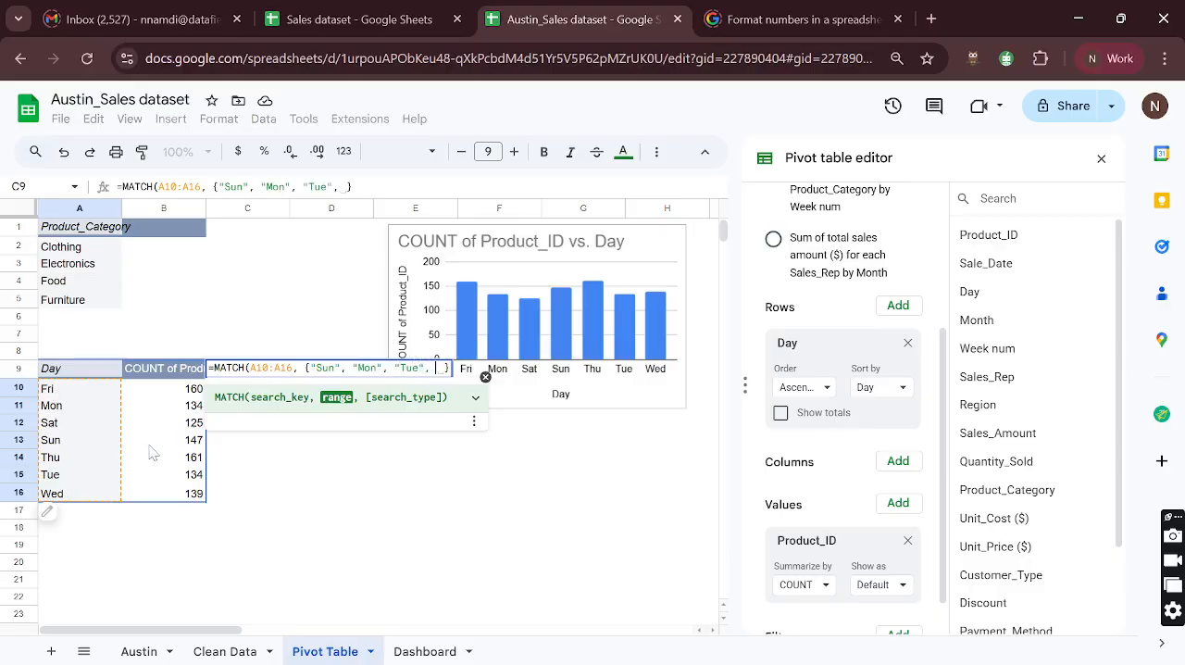
{"action": "type", "text": "\", \"Wed"}
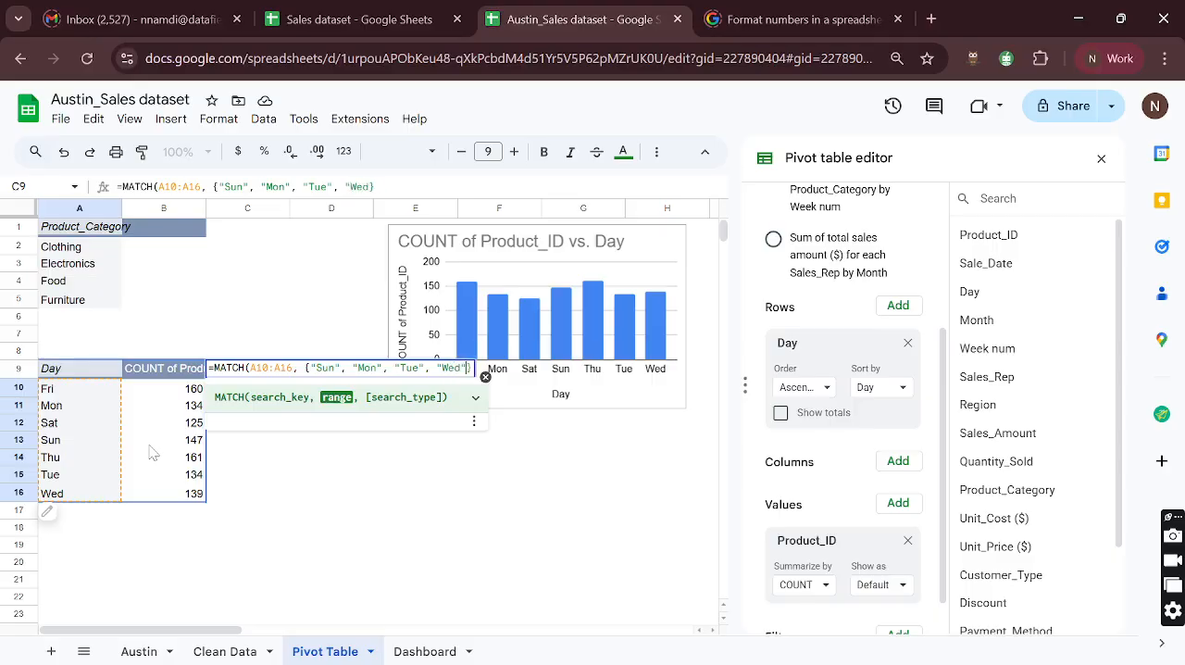
{"action": "type", "text": "Th"}
{"action": "type", "text": "u"}
{"action": "type", "text": "\", \"Fri"}
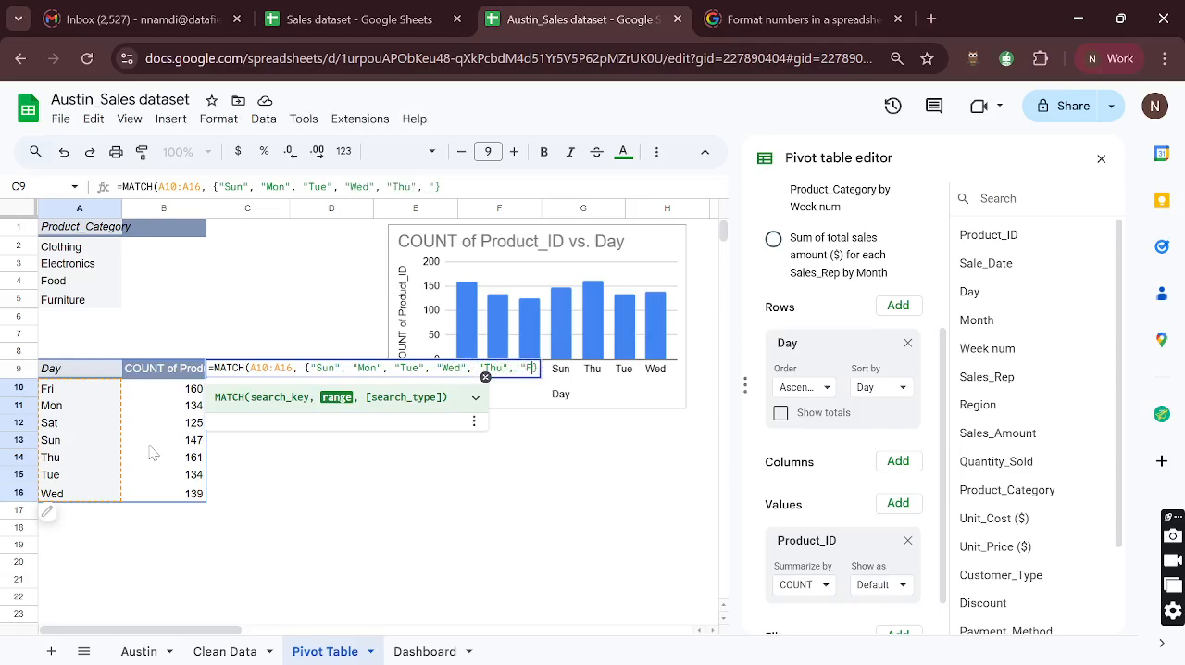
{"action": "type", "text": "\", \"S"}
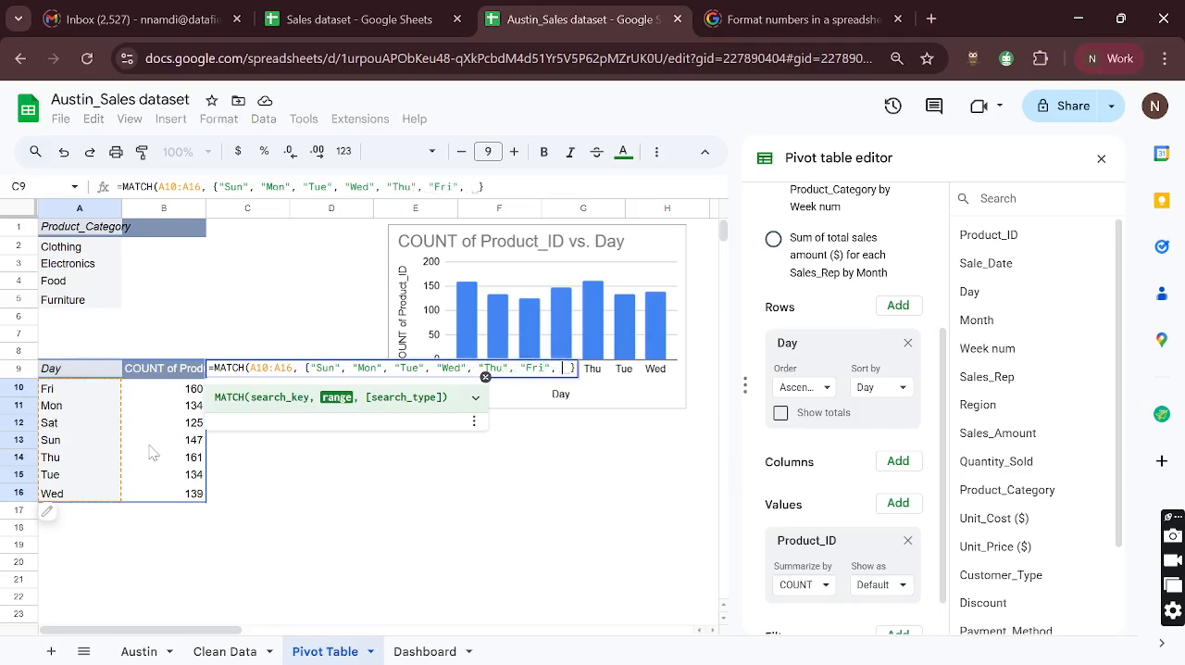
{"action": "type", "text": "at"}
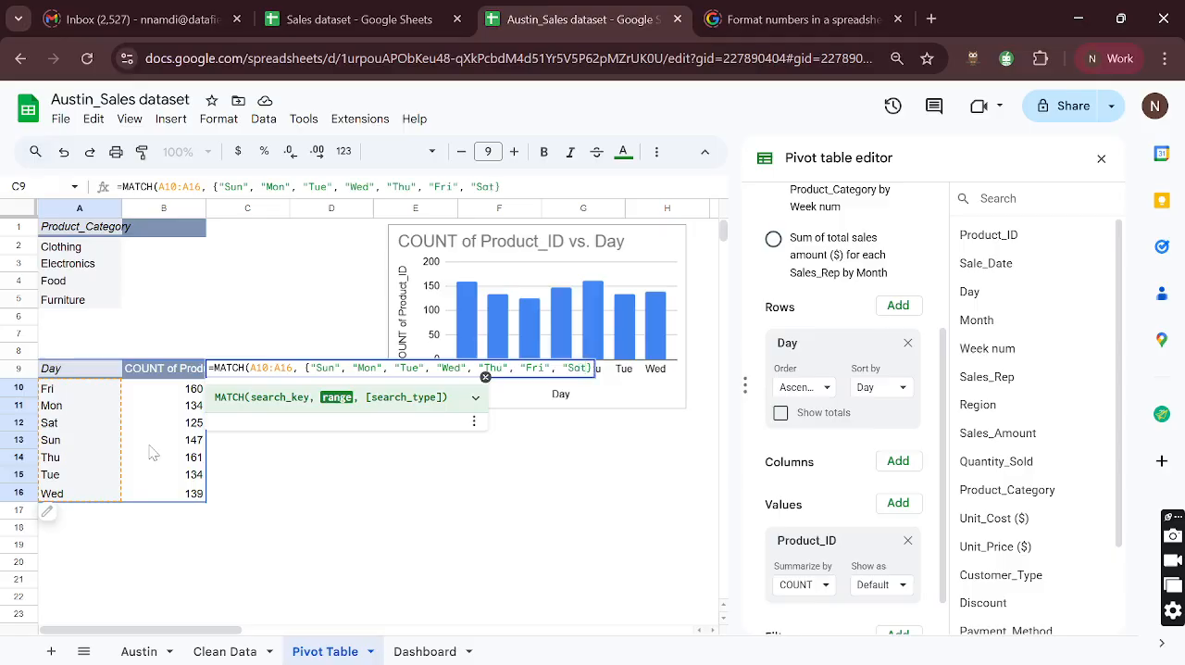
{"action": "type", "text": "\""}
{"action": "key", "text": "Right"}
{"action": "type", "text": ", "}
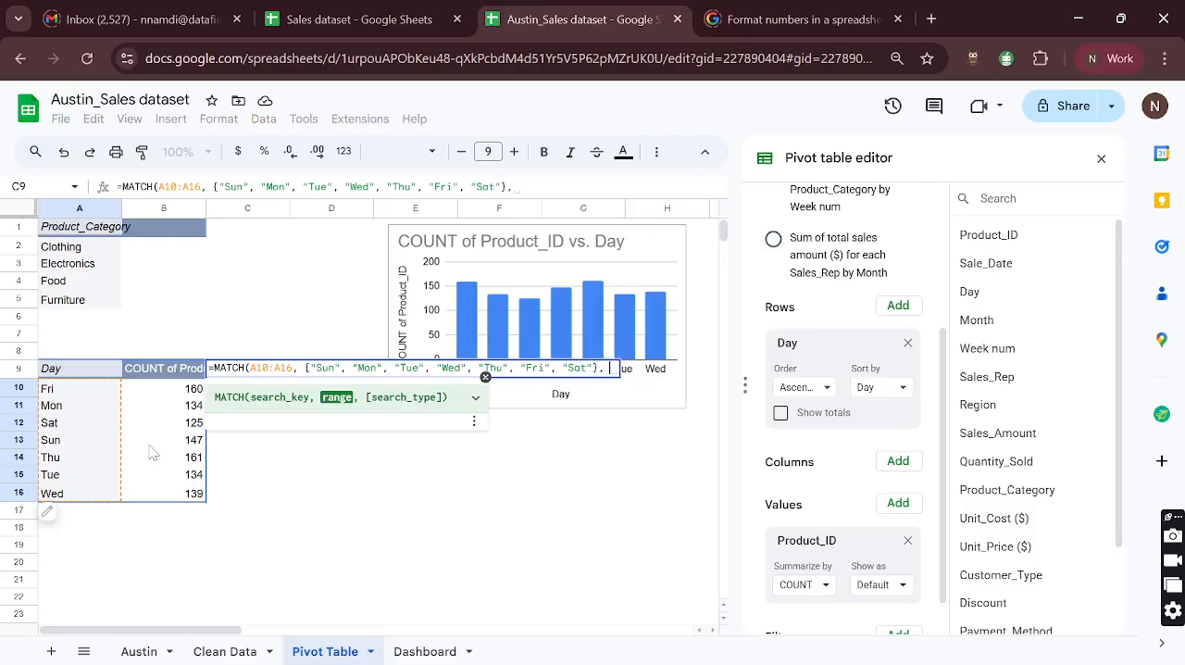
{"action": "type", "text": "TRUE"}
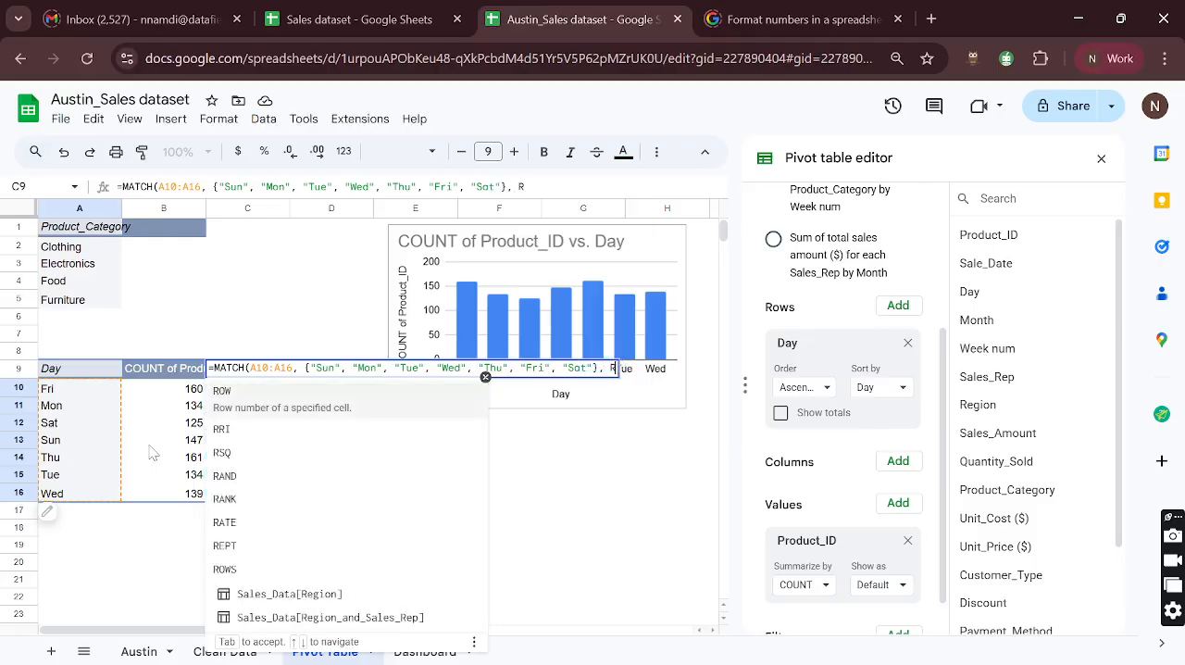
- Set the MATCH search type to 0, close the formula and enter it in C9
{"action": "key", "text": "BackSpace"}
{"action": "key", "text": "BackSpace"}
{"action": "key", "text": "BackSpace"}
{"action": "key", "text": "BackSpace"}
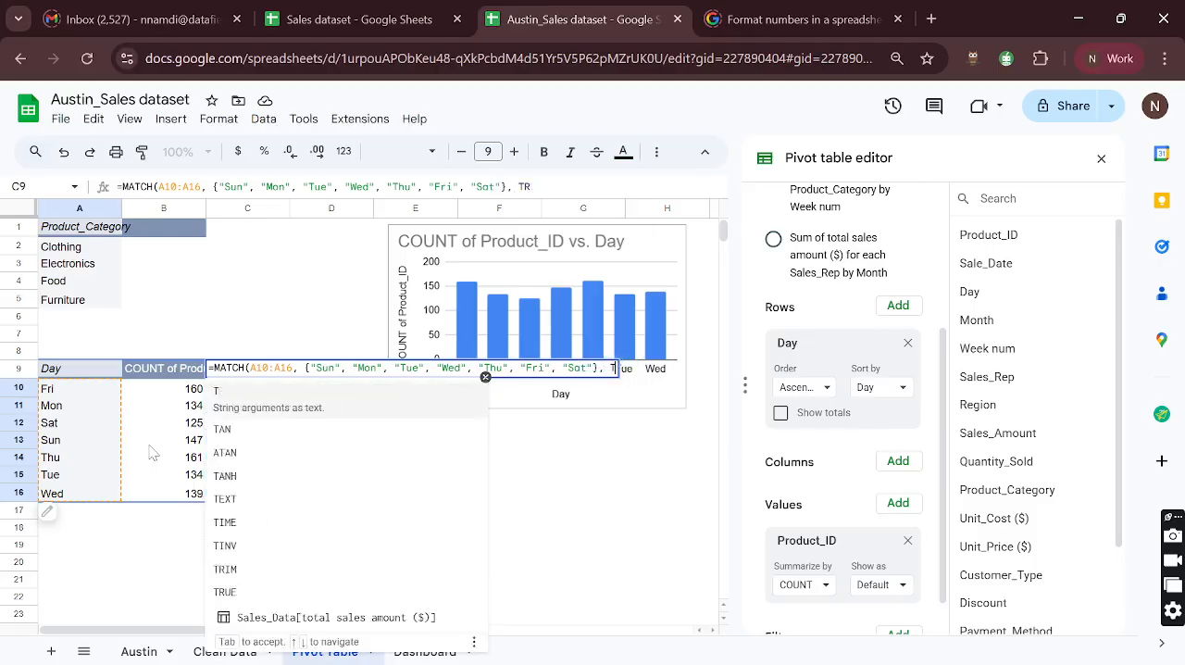
{"action": "type", "text": "0"}
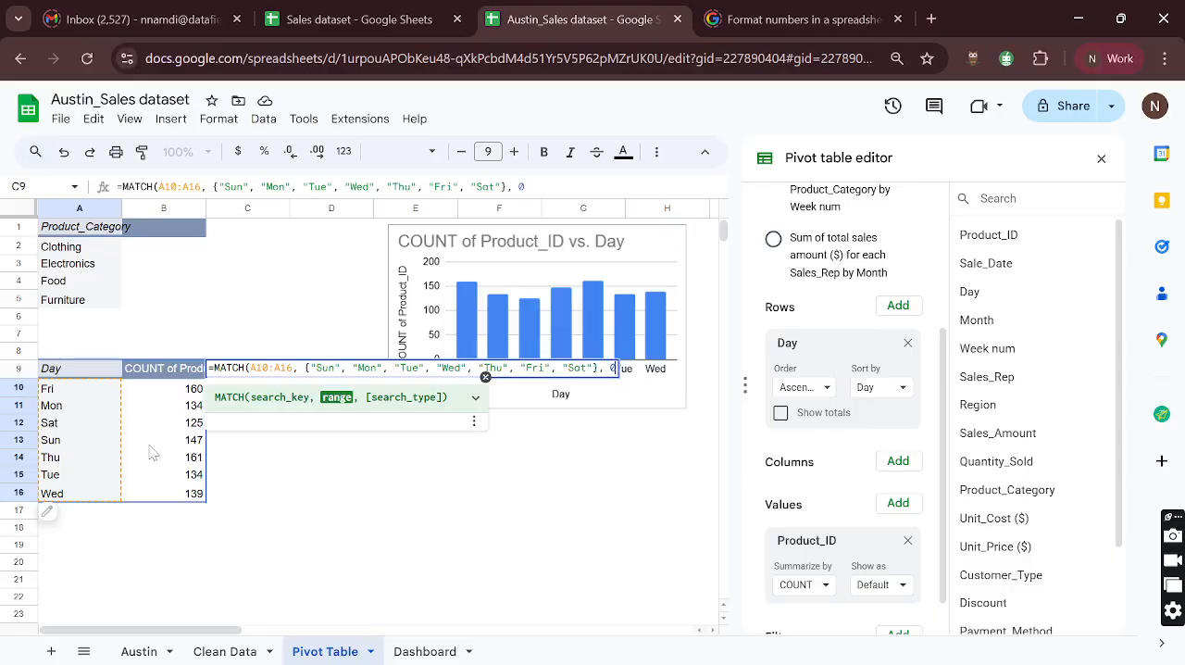
{"action": "type", "text": ")"}
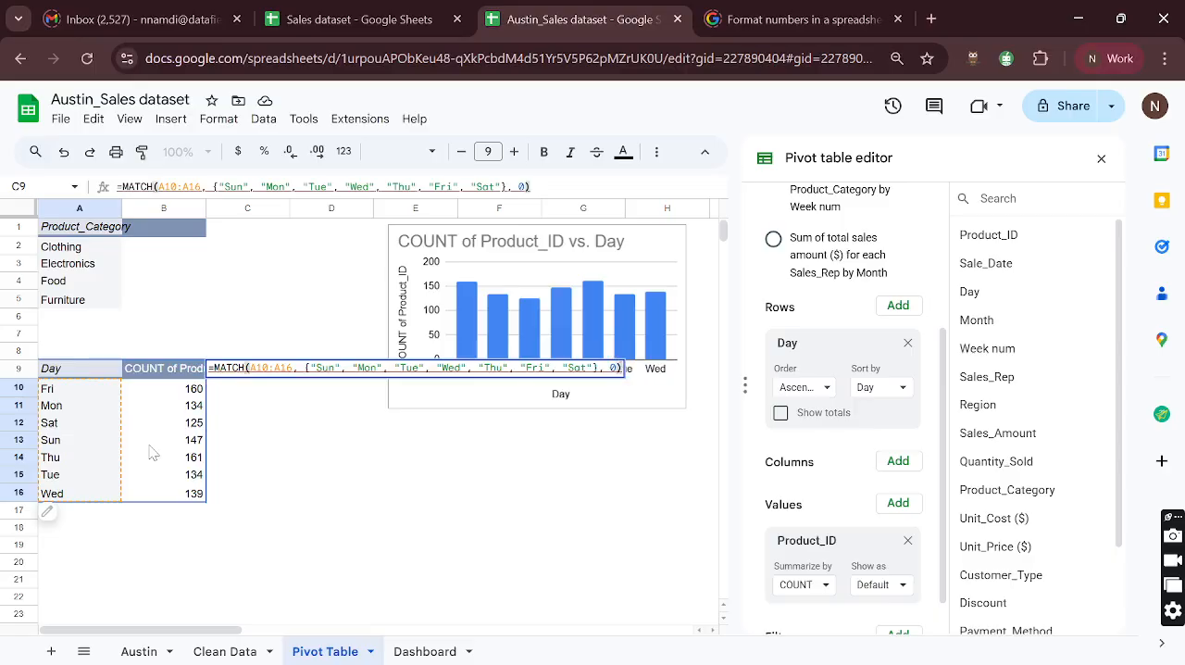
{"action": "key", "text": "Return"}
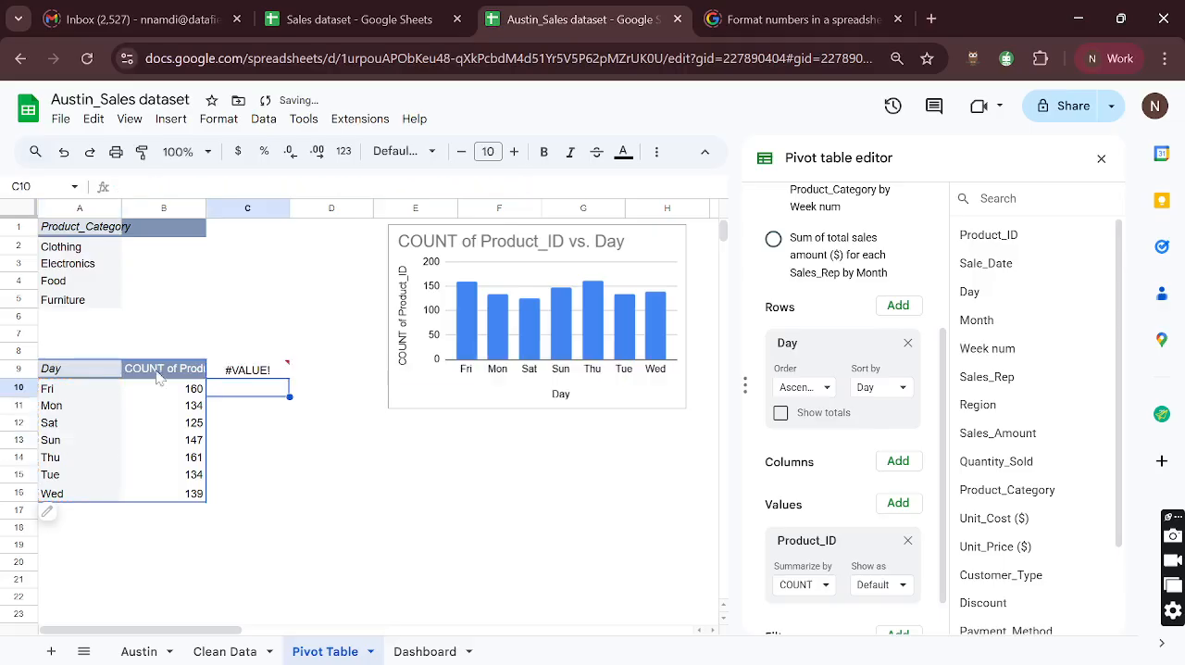
- Examine the error in C9, reopen its MATCH formula and re-enter 0 as the search type
{"action": "mouse_move", "coordinate": [250, 374]}
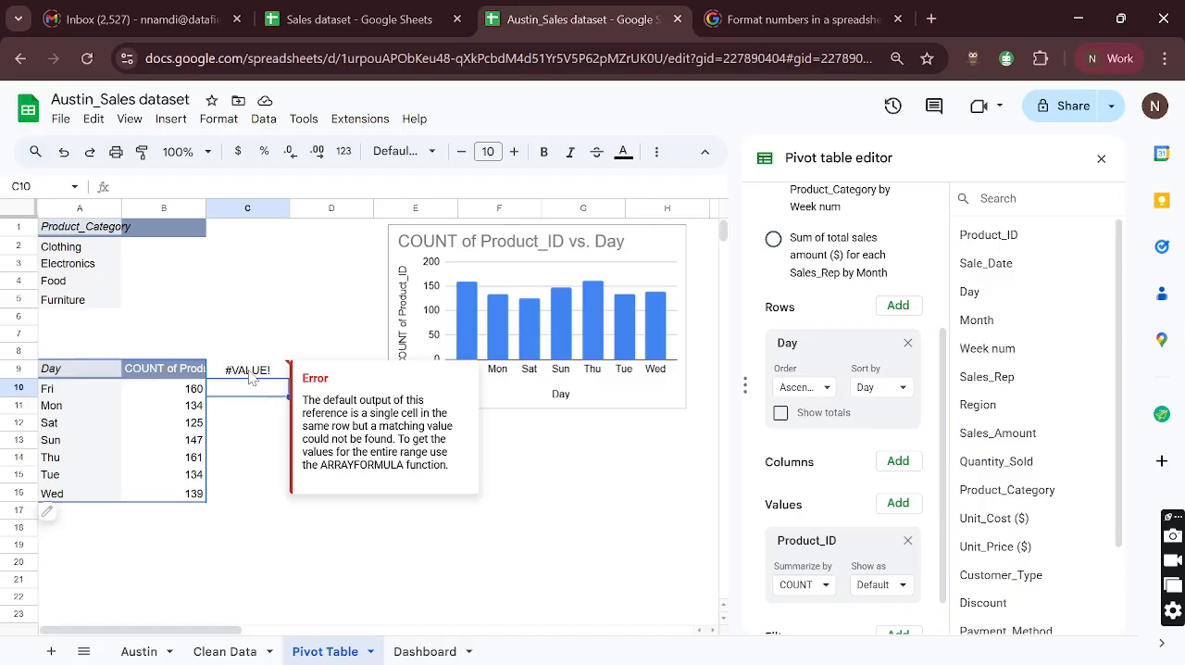
{"action": "left_click", "coordinate": [259, 370]}
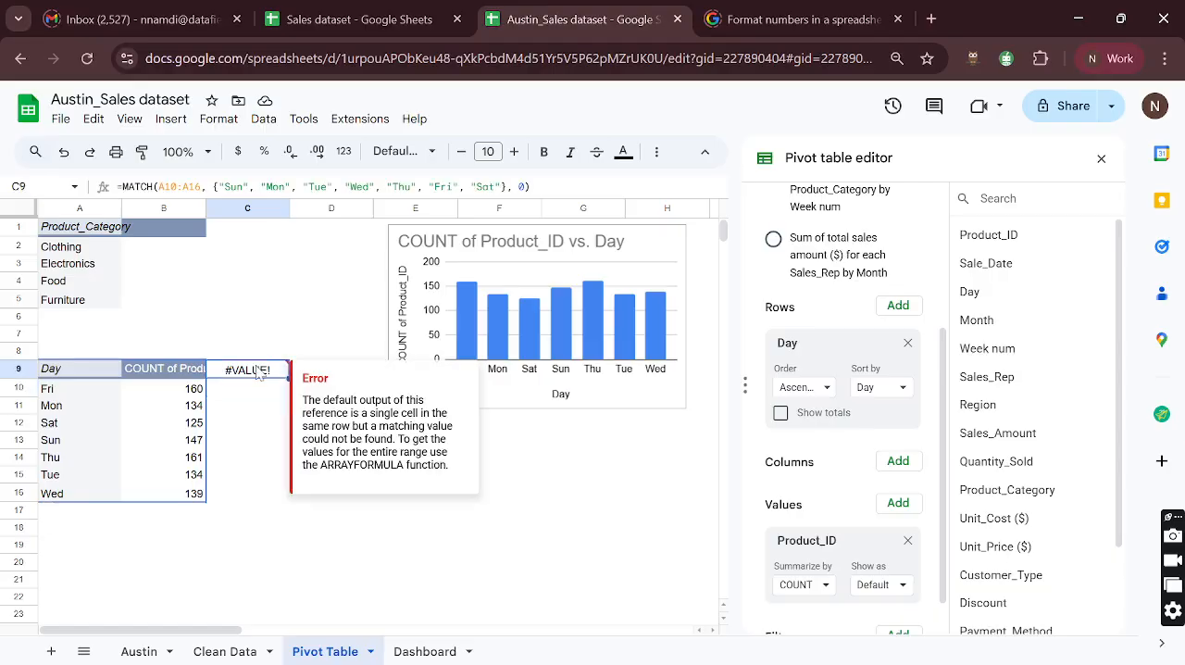
{"action": "double_click", "coordinate": [260, 370]}
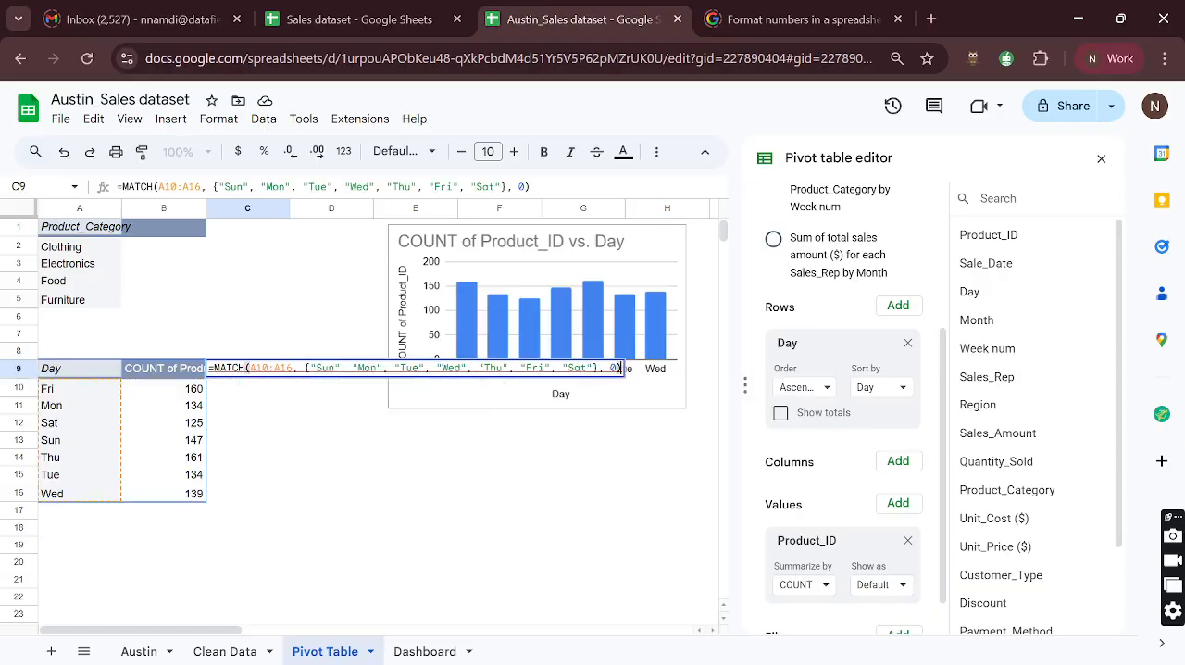
{"action": "left_click", "coordinate": [617, 368]}
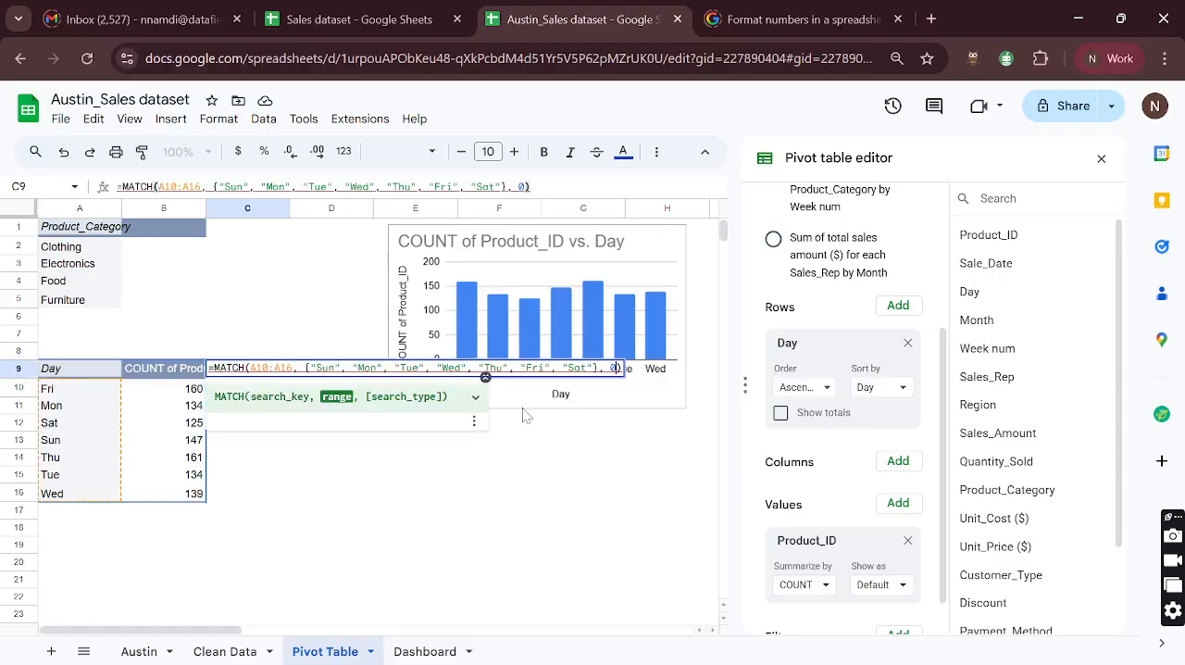
{"action": "key", "text": "BackSpace"}
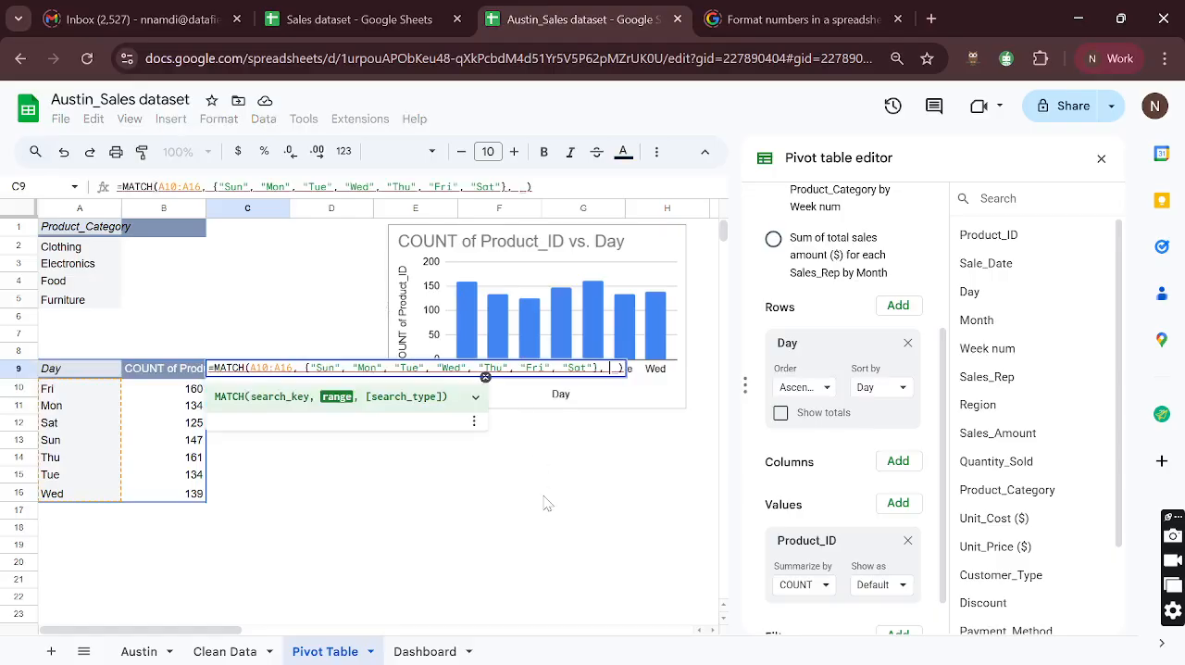
{"action": "type", "text": "TRUE"}
{"action": "key", "text": "BackSpace"}
{"action": "key", "text": "BackSpace"}
{"action": "key", "text": "BackSpace"}
{"action": "key", "text": "BackSpace"}
{"action": "key", "text": "BackSpace"}
{"action": "key", "text": "BackSpace"}
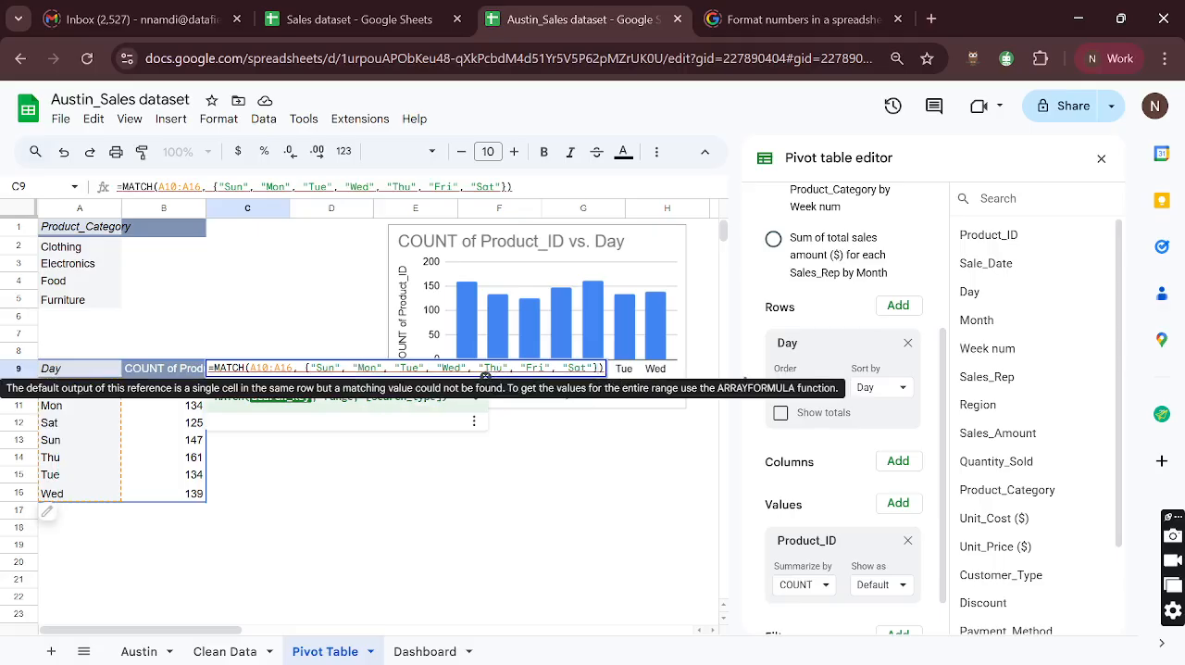
{"action": "type", "text": ", "}
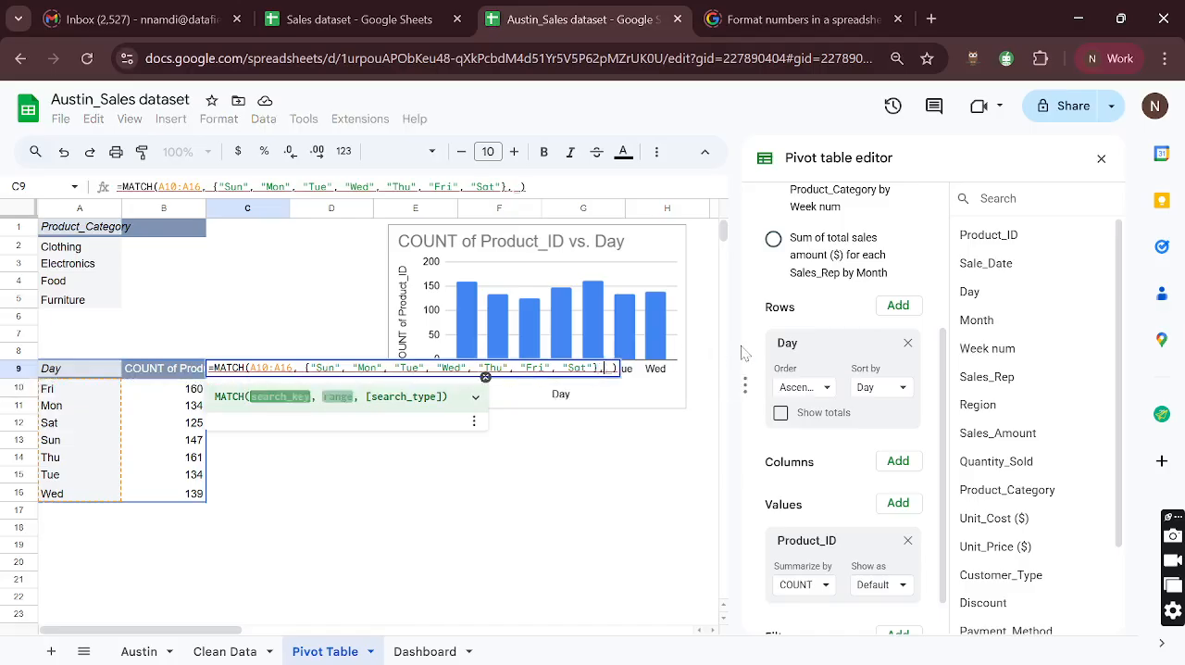
{"action": "type", "text": "0"}
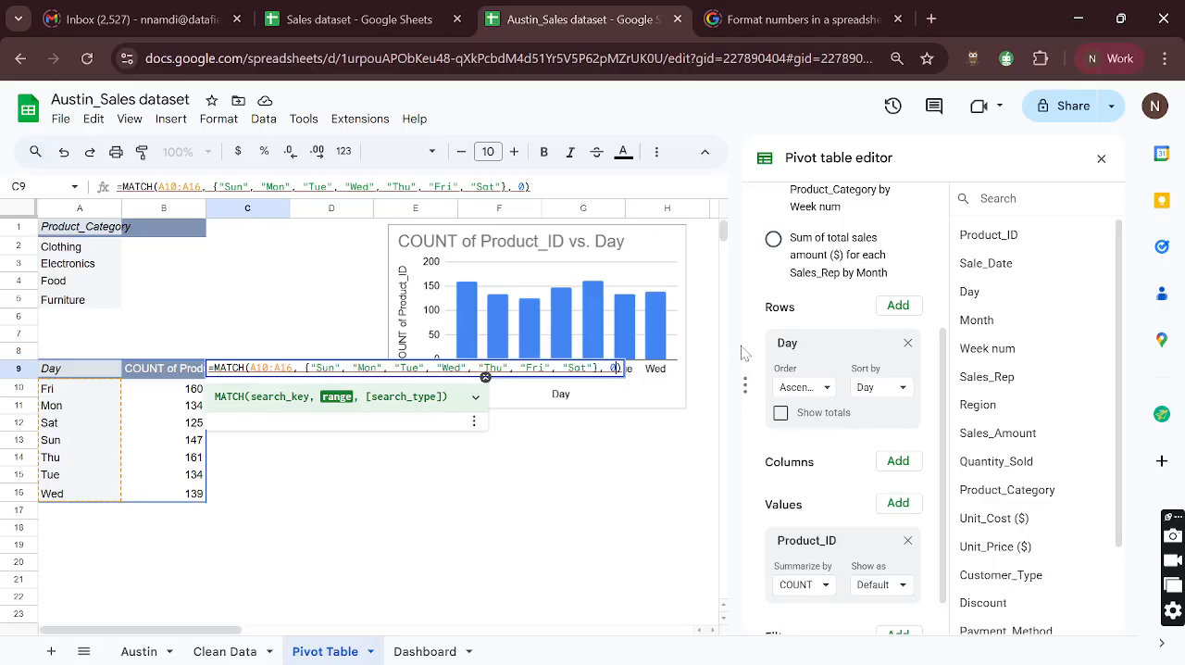
{"action": "key", "text": "Return"}
{"action": "left_click", "coordinate": [259, 375]}
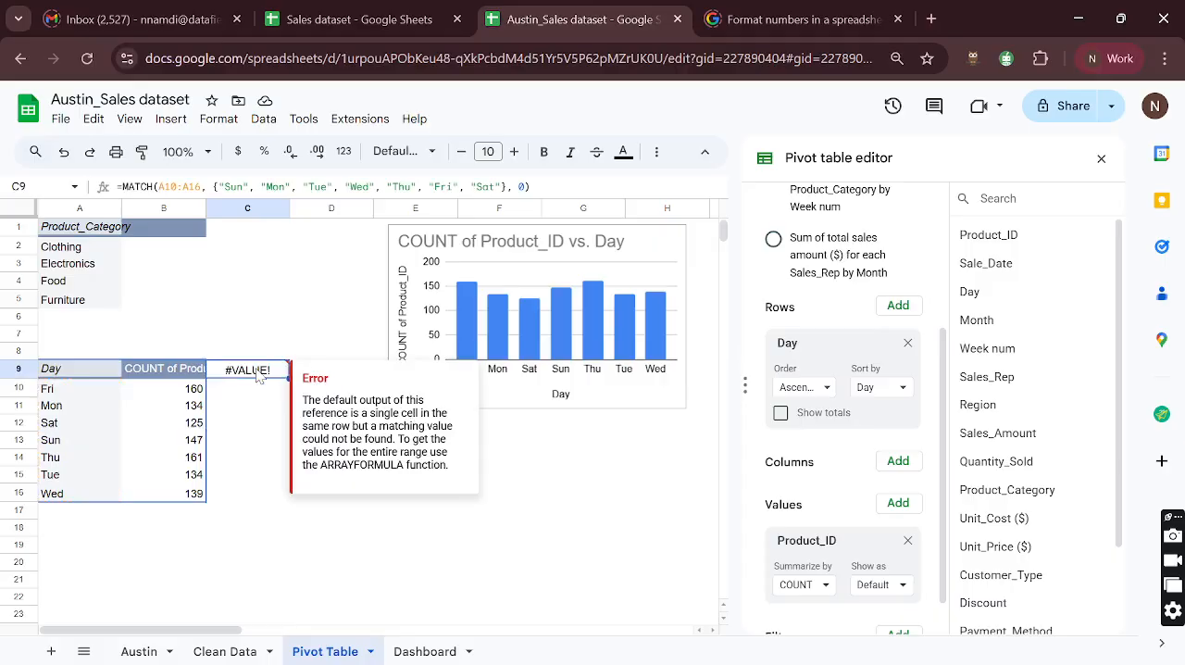
{"action": "key", "text": "alt+Tab"}
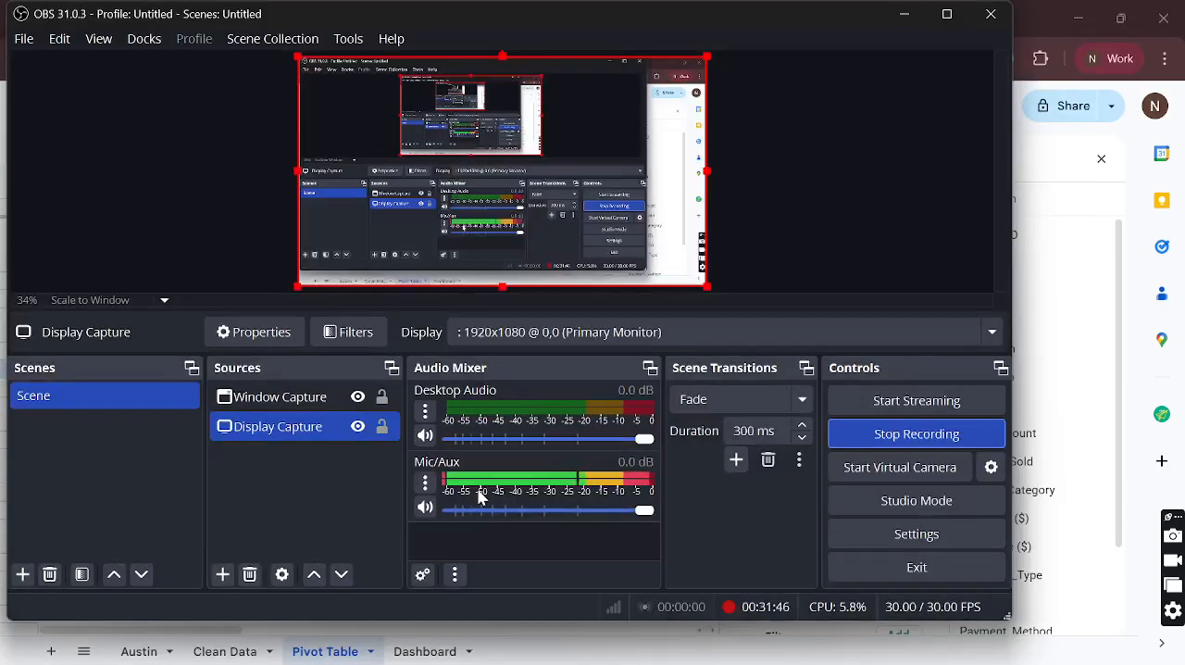